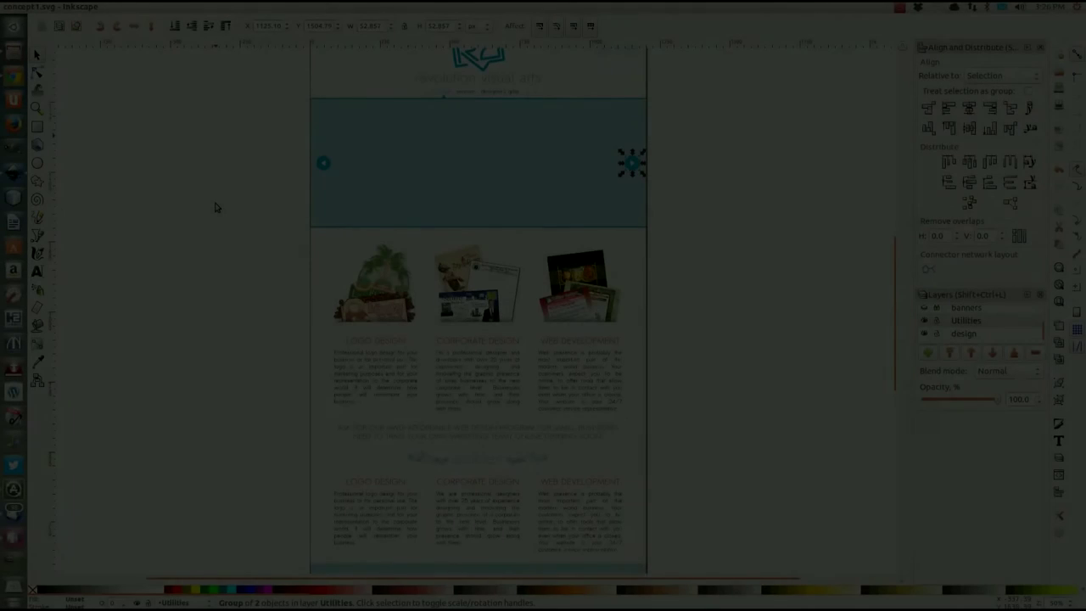
Zoom around the mockup's blue banner and deselect the slider arrow group
scroll(215, 207, "up", 2)
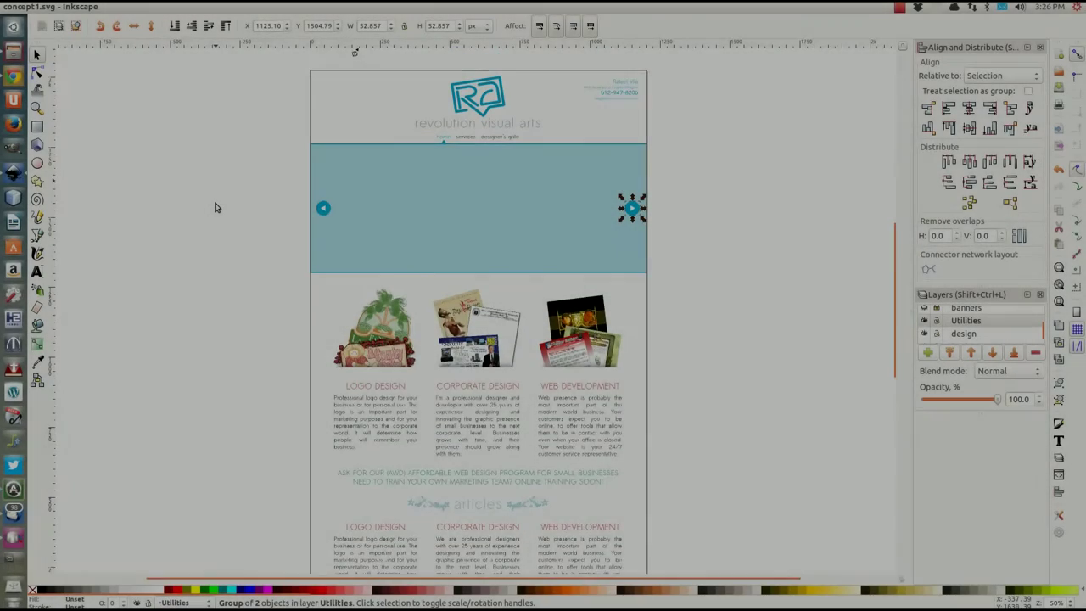
scroll(214, 207, "up", 1)
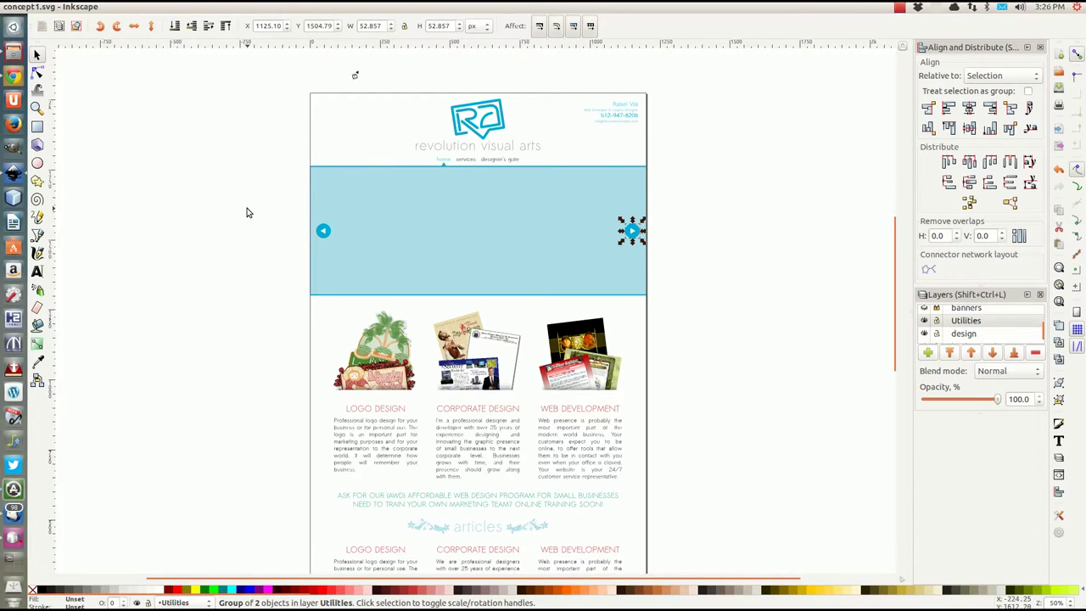
left_click(247, 213)
scroll(247, 213, "down", 1)
scroll(248, 221, "down", 2)
scroll(252, 249, "down", 2)
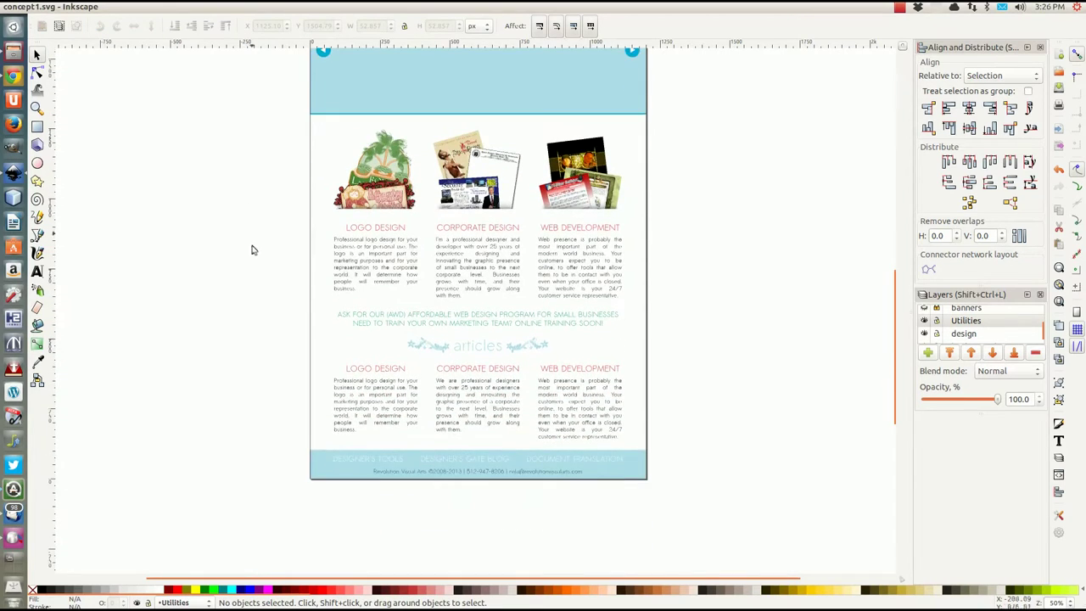
scroll(258, 261, "up", 2)
scroll(263, 272, "up", 1)
scroll(263, 272, "up", 1)
scroll(263, 273, "up", 1)
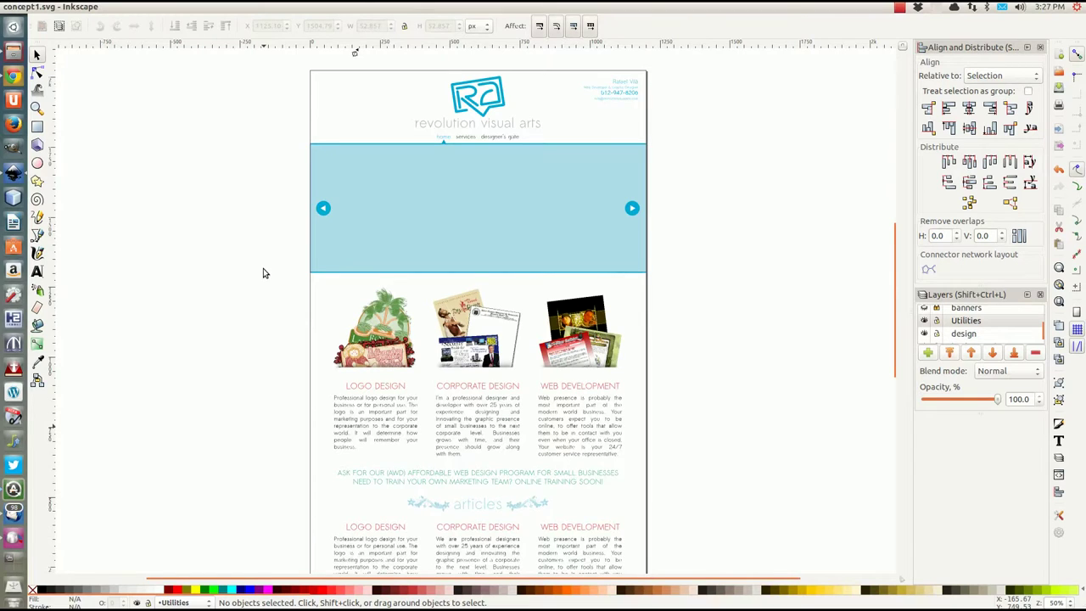
scroll(263, 273, "up", 1)
scroll(263, 265, "down", 2)
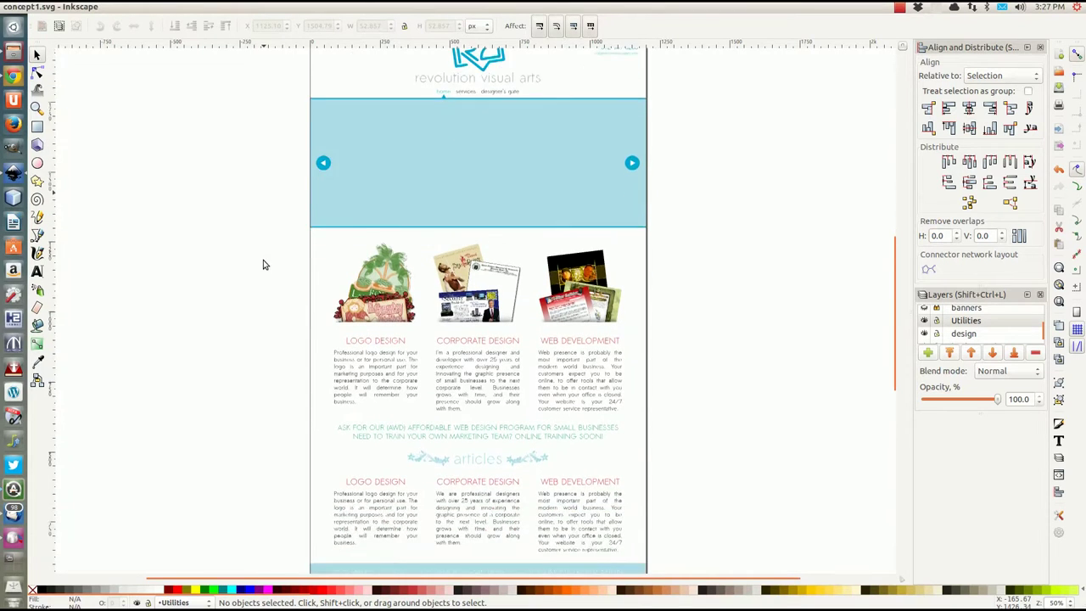
scroll(263, 265, "down", 3)
scroll(263, 260, "down", 3)
scroll(263, 260, "up", 3)
scroll(263, 261, "up", 1)
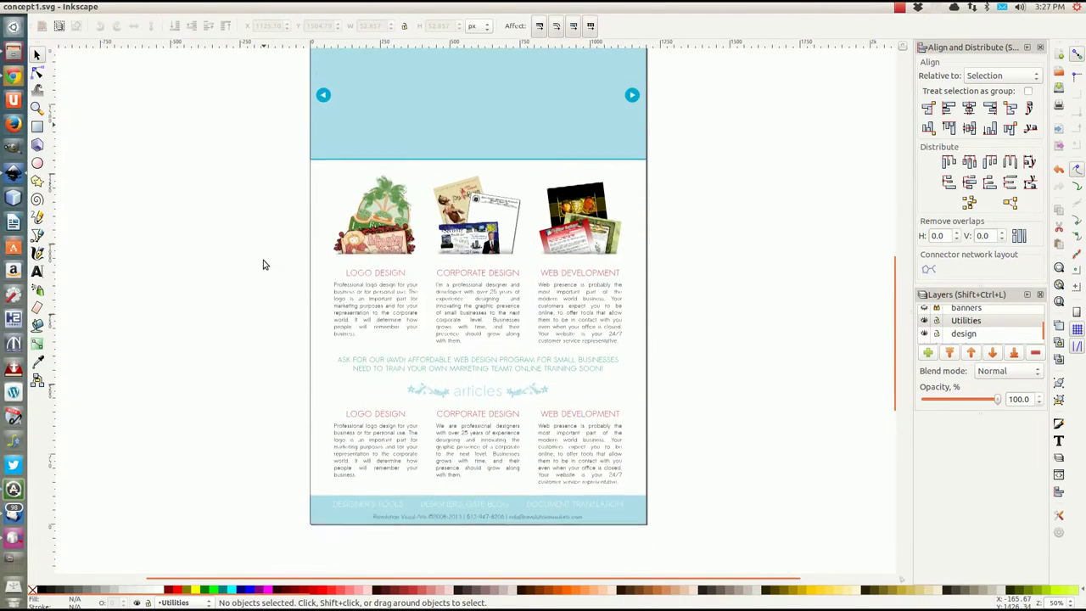
scroll(263, 261, "up", 3)
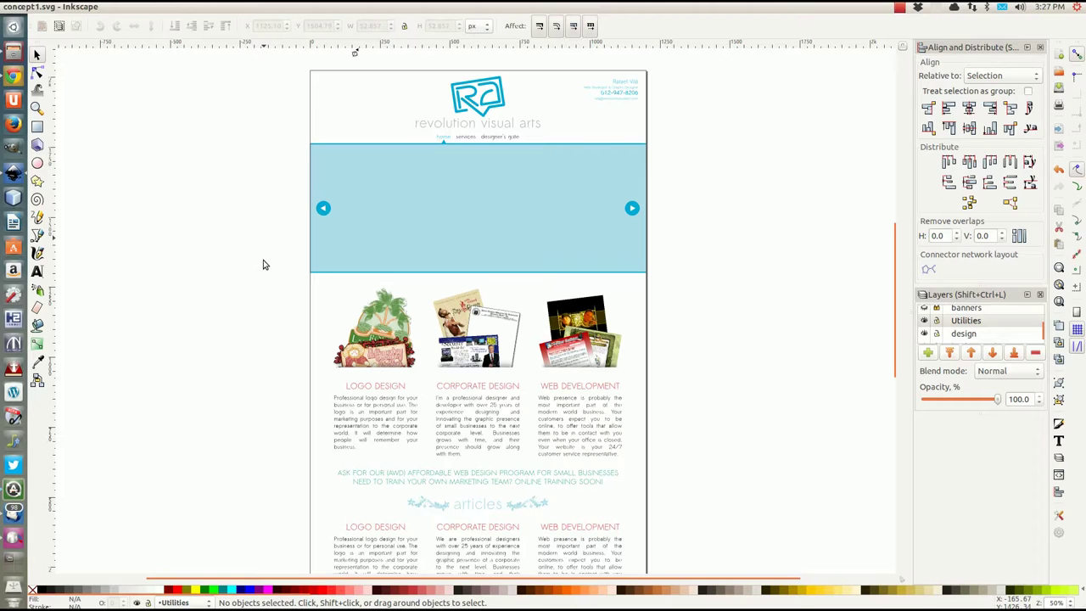
Check the left slider arrow group, then zoom to 140% and pan onto the header links
left_click(326, 209)
left_click(251, 218)
scroll(365, 216, "down", 1)
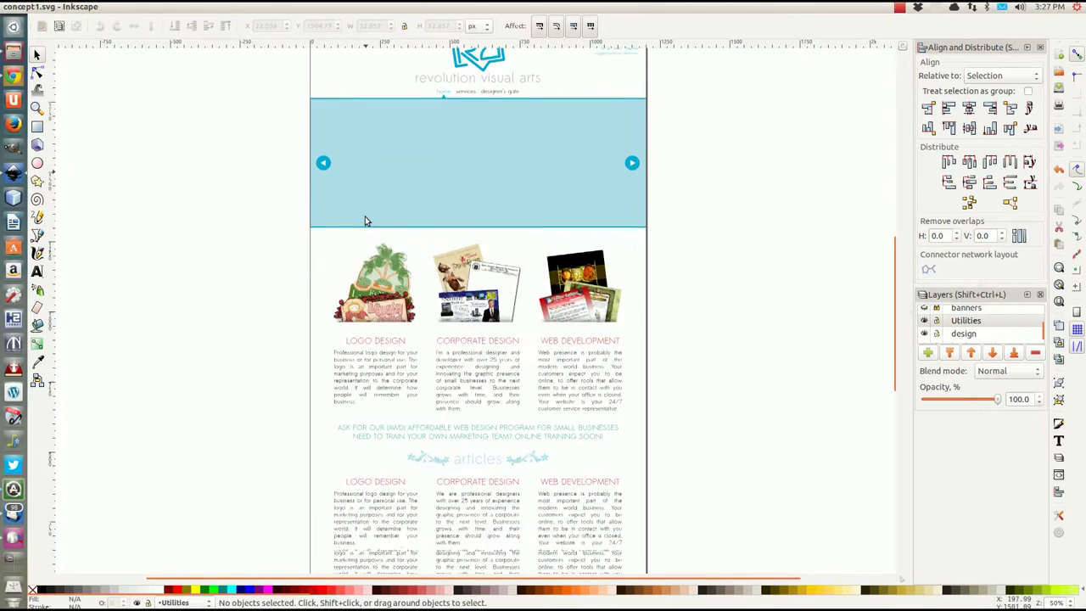
scroll(365, 221, "down", 3)
scroll(424, 255, "up", 3)
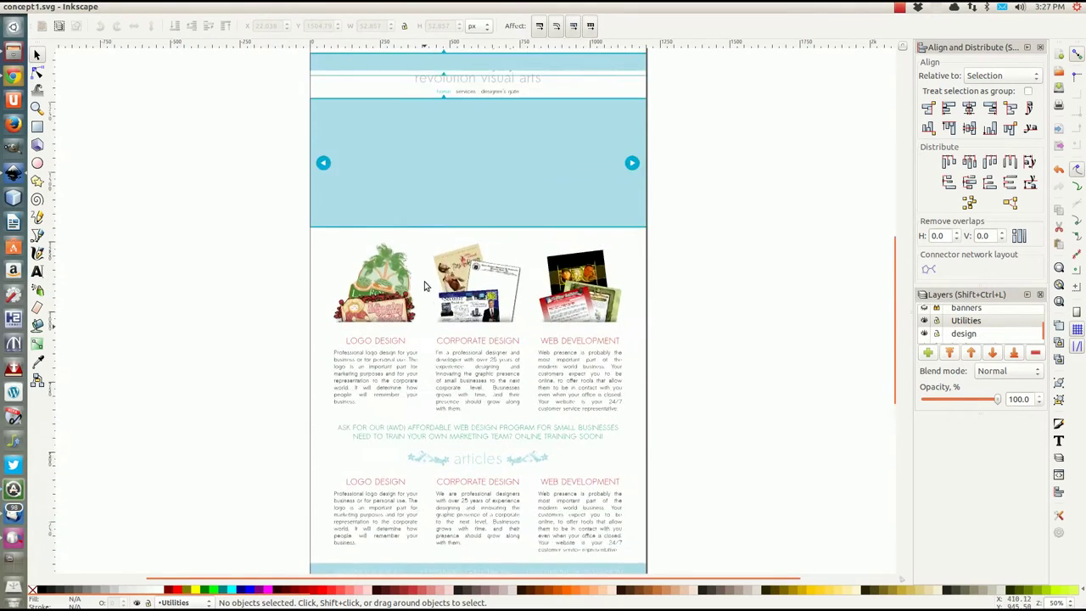
scroll(488, 265, "up", 1)
scroll(488, 265, "up", 2)
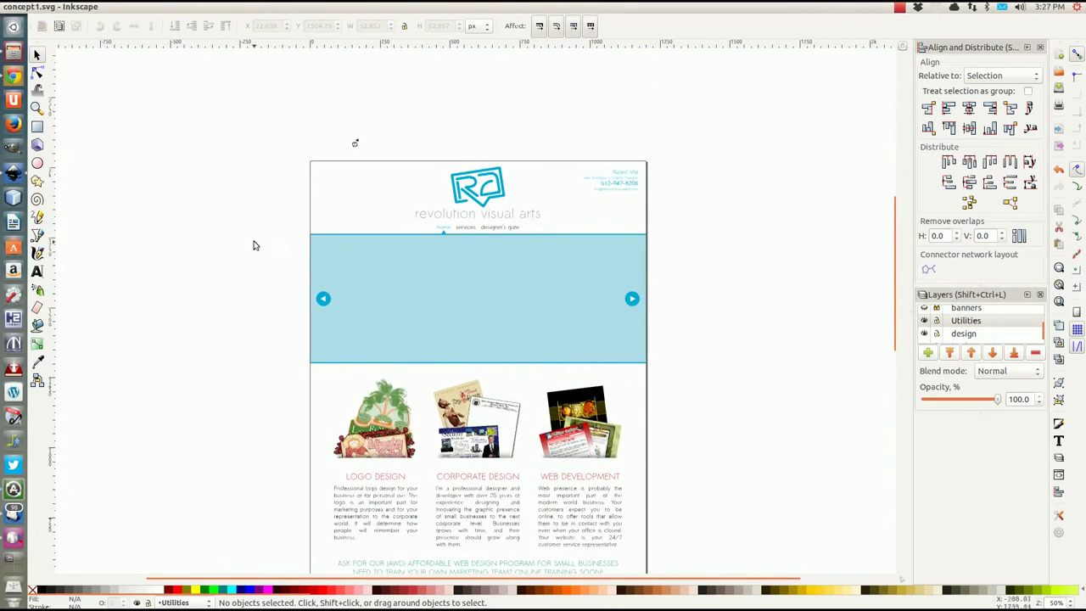
scroll(303, 278, "down", 1)
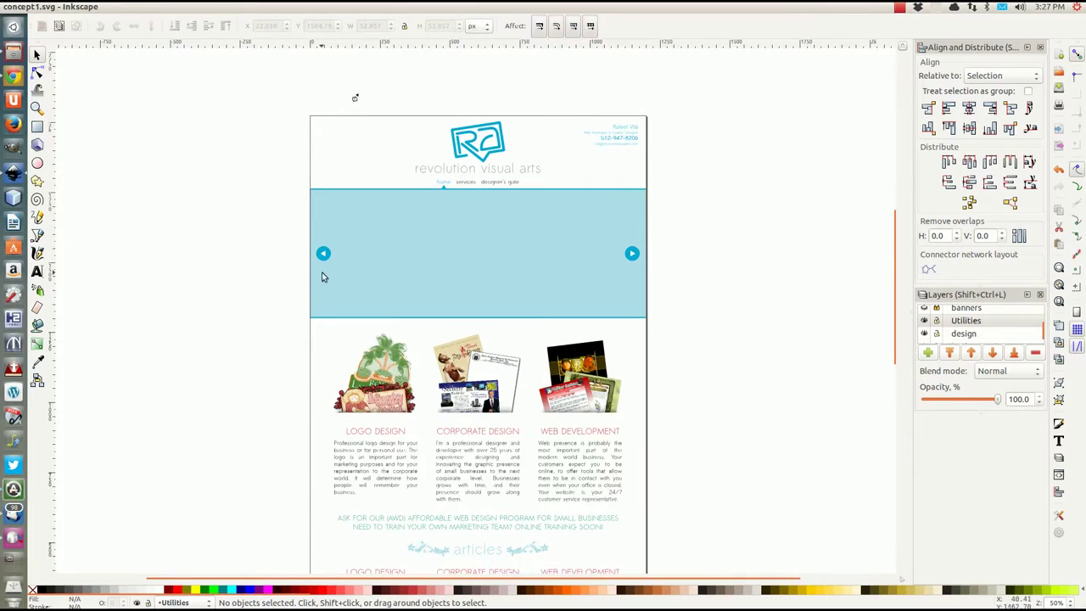
scroll(412, 243, "up", 1)
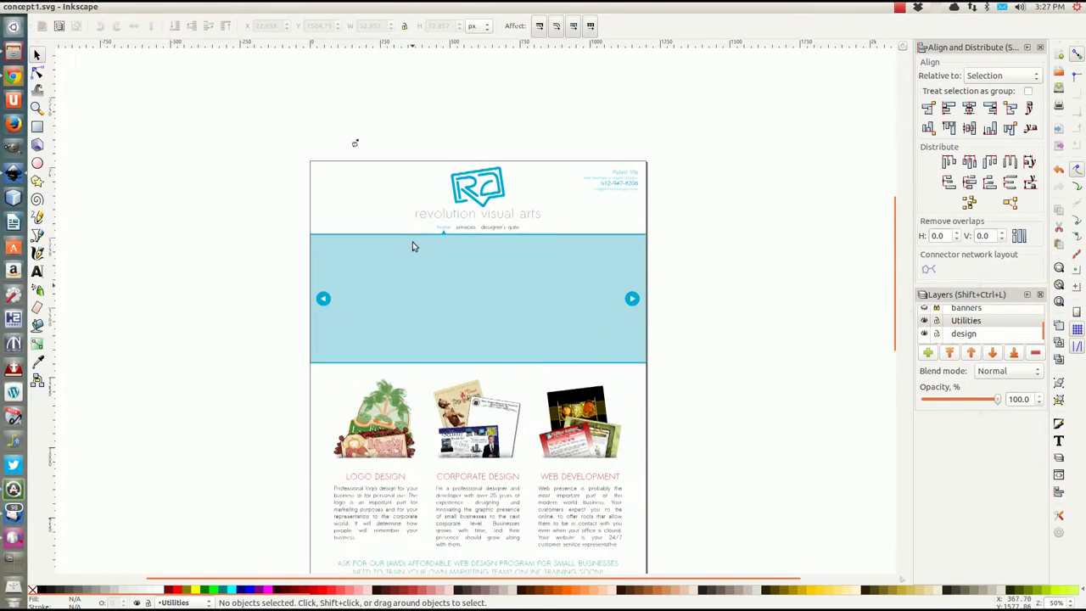
scroll(412, 244, "down", 1)
scroll(412, 246, "left", 1)
scroll(450, 251, "left", 1)
scroll(491, 256, "right", 2)
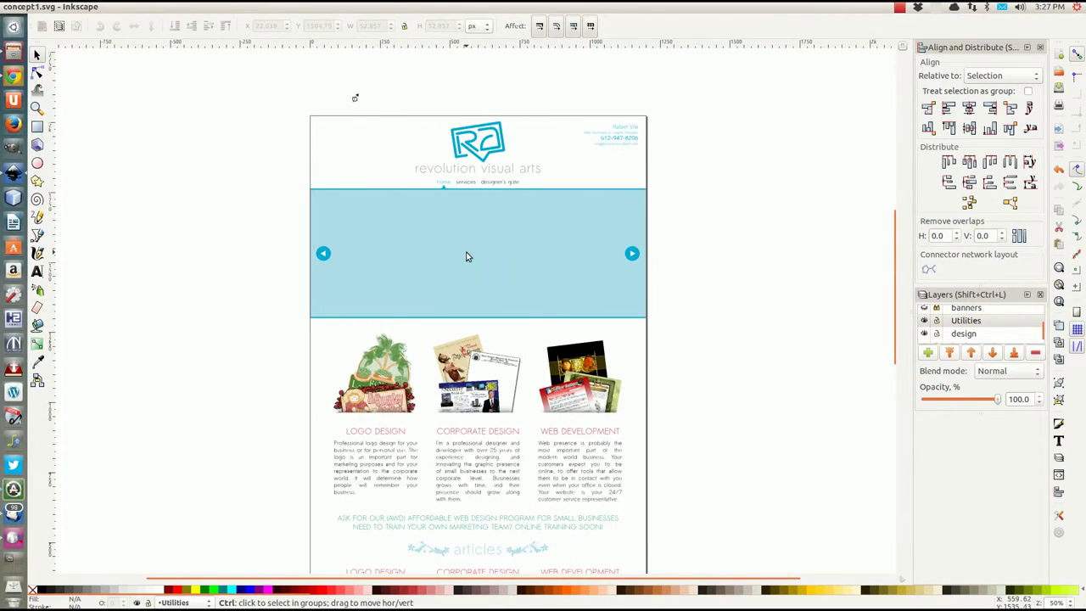
scroll(466, 256, "up", 2)
scroll(467, 258, "up", 1)
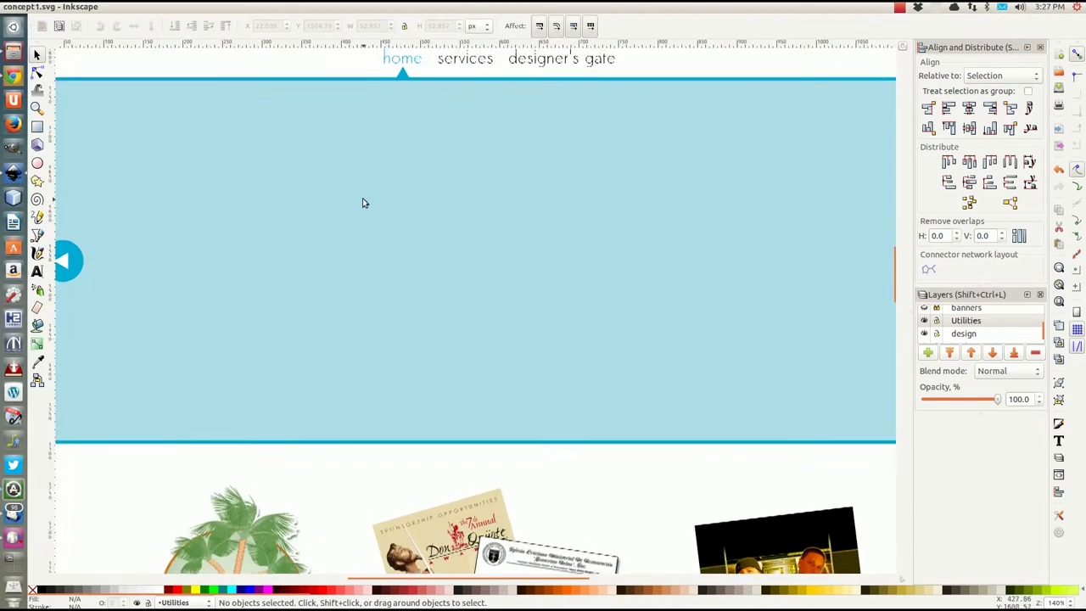
Pan onto the page header and select the small icon group above the page
left_click_drag(364, 201, 521, 407)
scroll(311, 73, "up", 1)
scroll(266, 158, "up", 2)
scroll(266, 157, "right", 1)
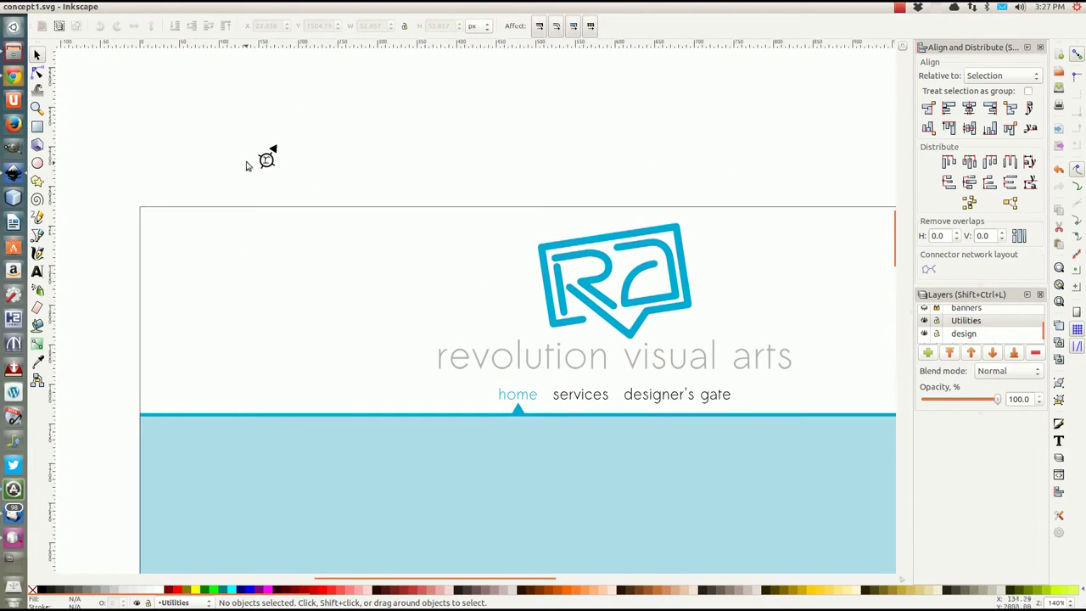
left_click(272, 154)
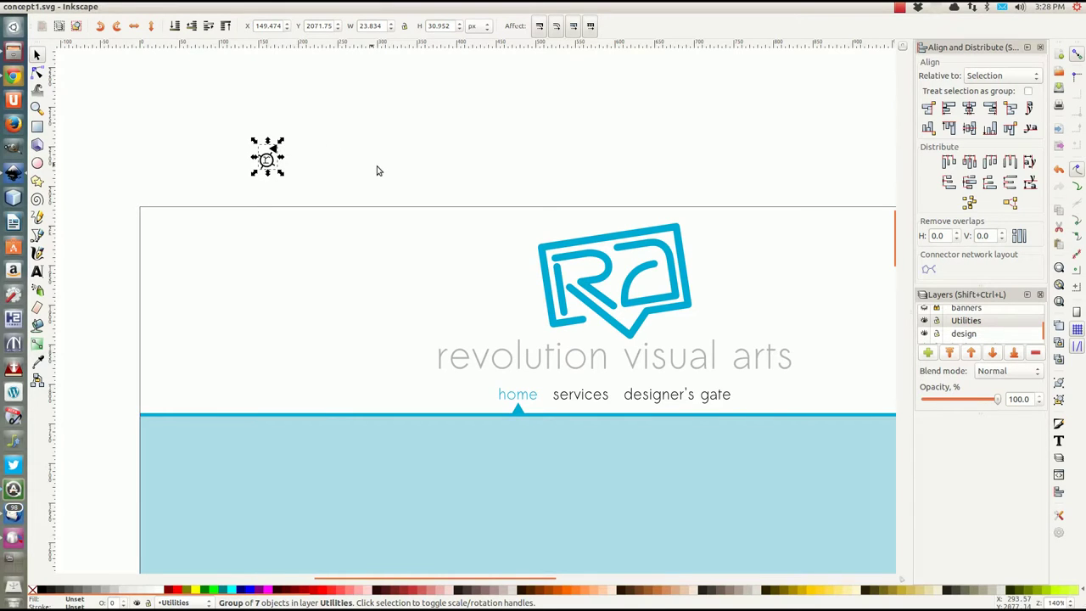
Scroll through the mockup's sections, then switch to new_concept1.html in Google Chrome
scroll(396, 220, "down", 4)
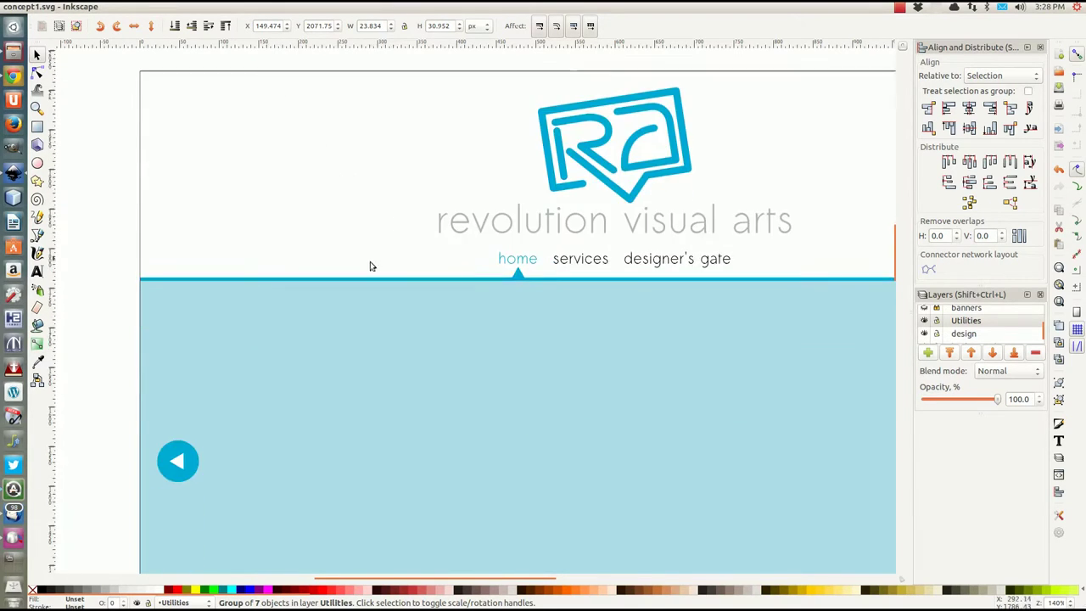
scroll(370, 267, "down", 7)
scroll(369, 266, "down", 4)
scroll(370, 266, "down", 1)
scroll(370, 266, "down", 4)
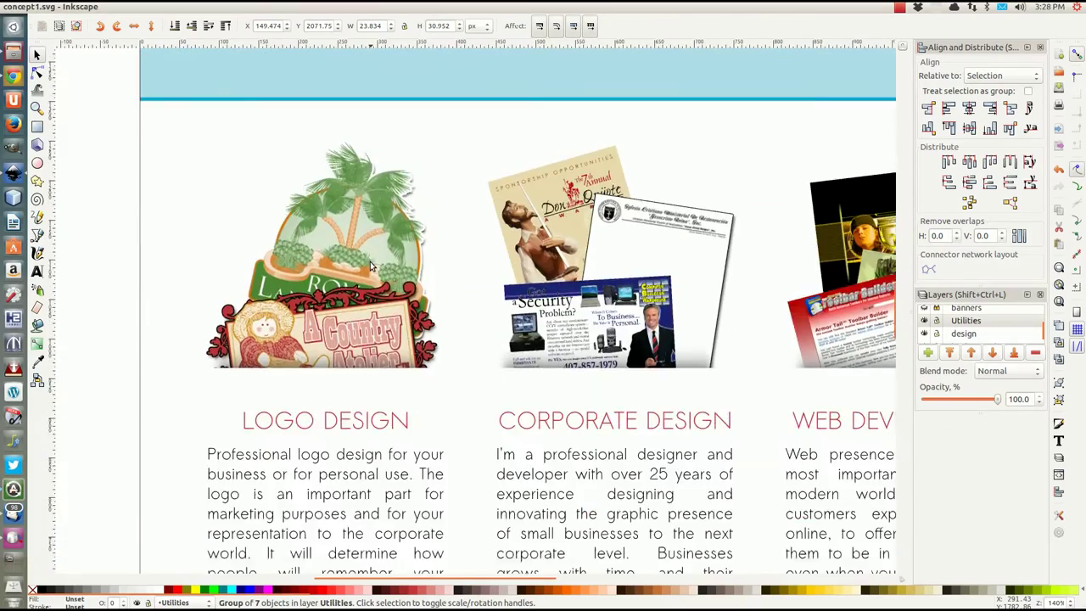
scroll(370, 267, "down", 4)
scroll(484, 286, "down", 5)
scroll(515, 305, "down", 5)
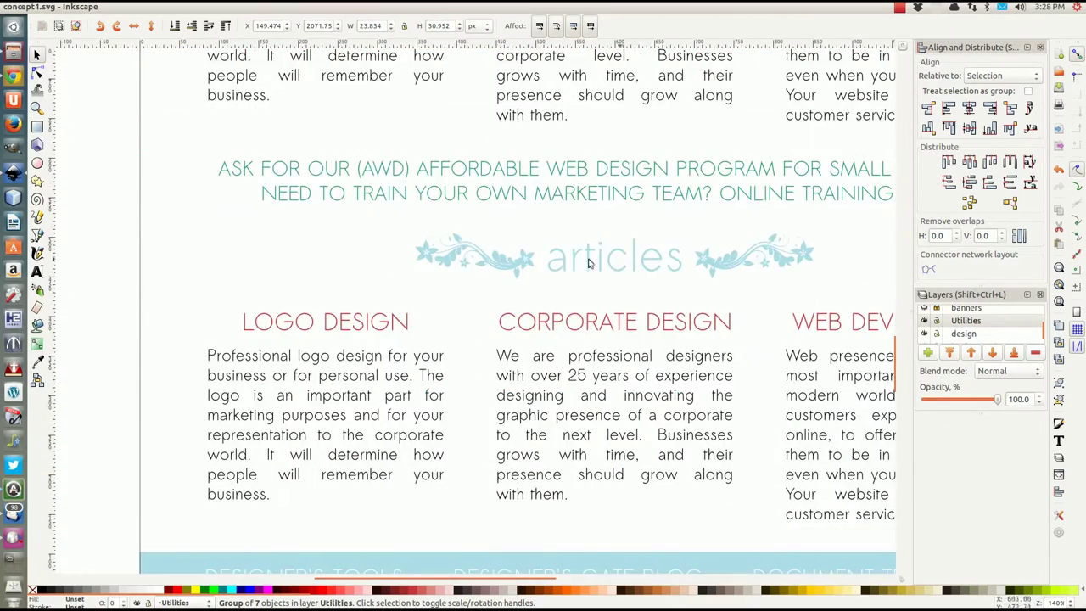
scroll(673, 312, "down", 3)
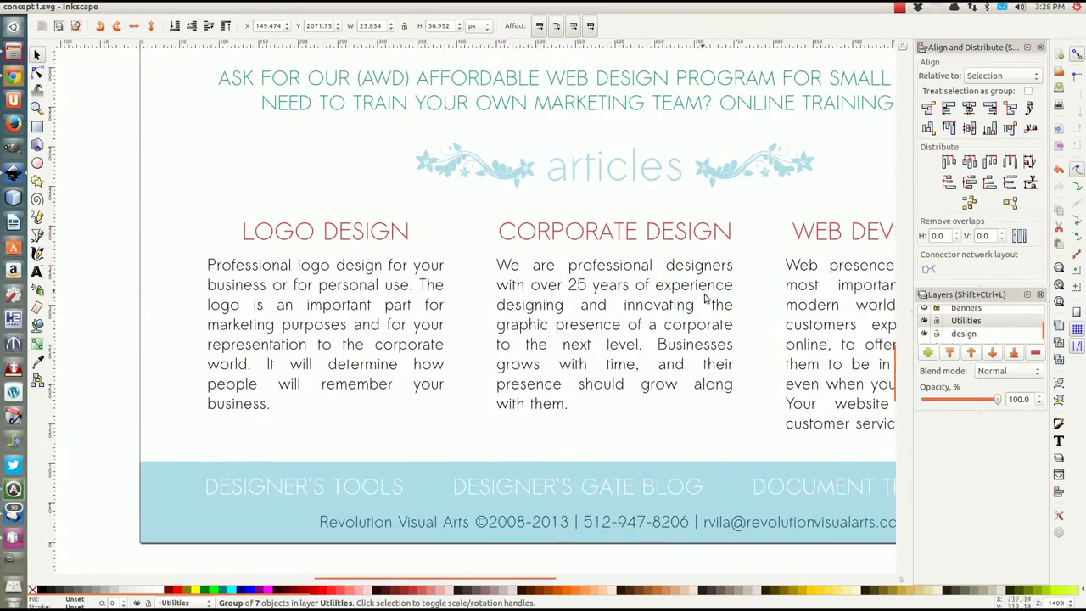
scroll(704, 297, "up", 4)
scroll(700, 301, "up", 4)
scroll(696, 303, "up", 1)
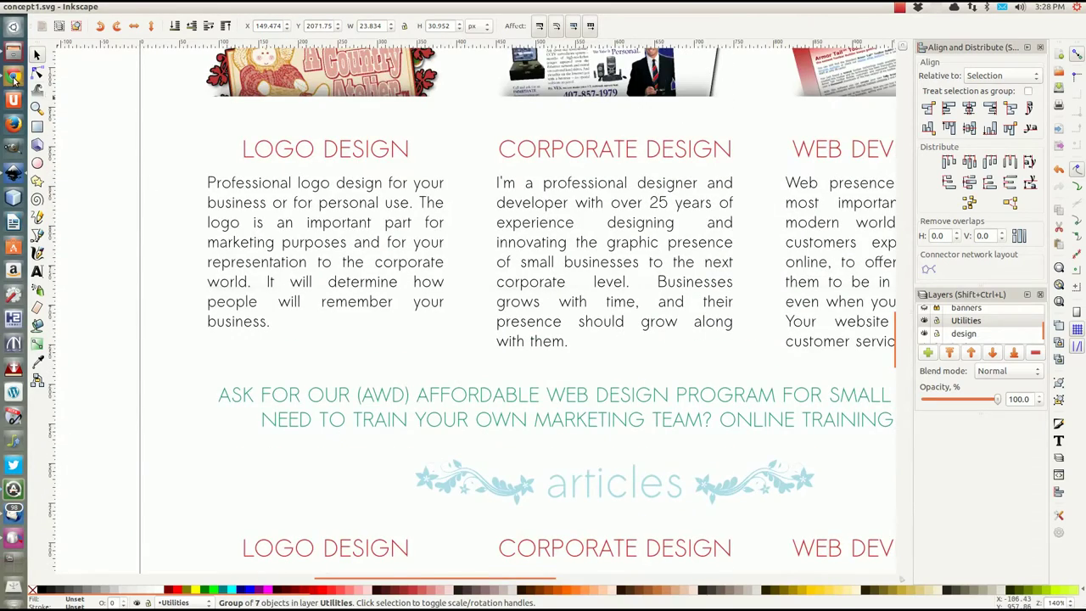
left_click(14, 78)
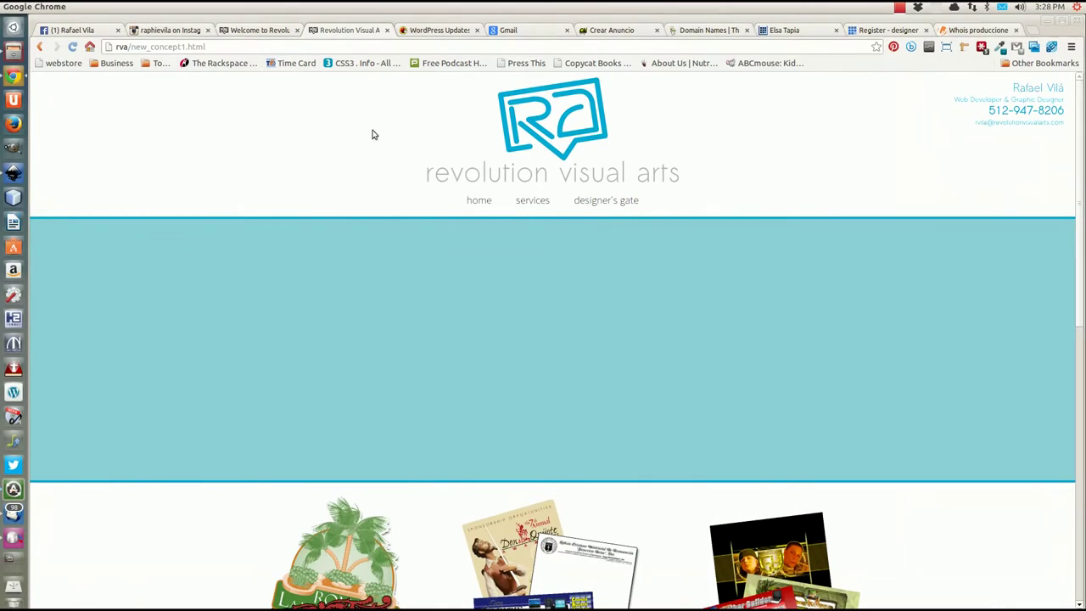
scroll(368, 144, "down", 1)
scroll(257, 156, "down", 1)
scroll(152, 229, "down", 2)
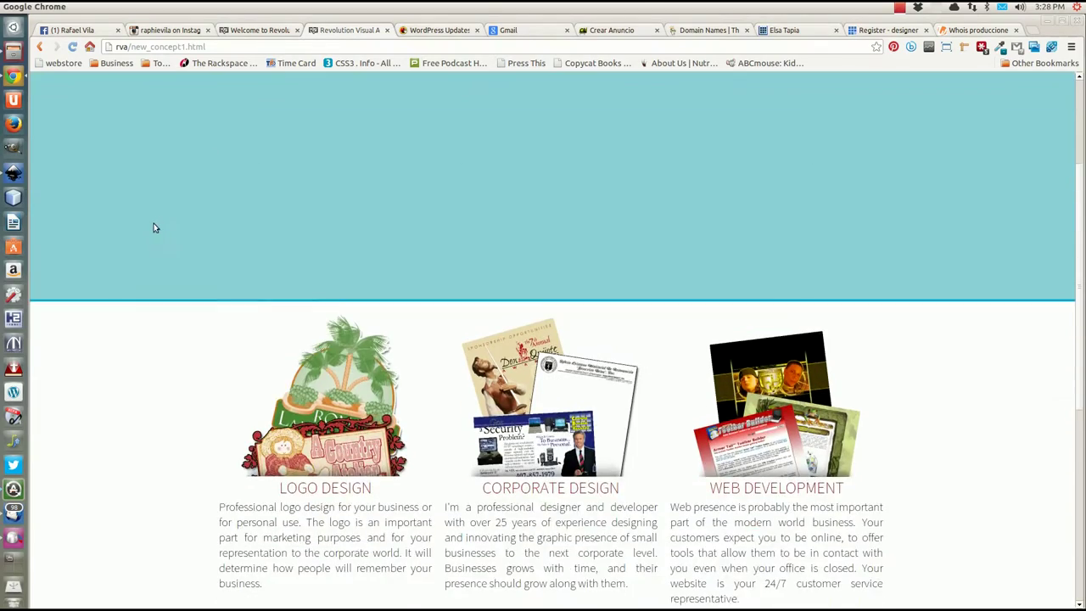
scroll(153, 229, "down", 1)
scroll(154, 227, "down", 1)
scroll(153, 228, "down", 2)
scroll(153, 229, "down", 2)
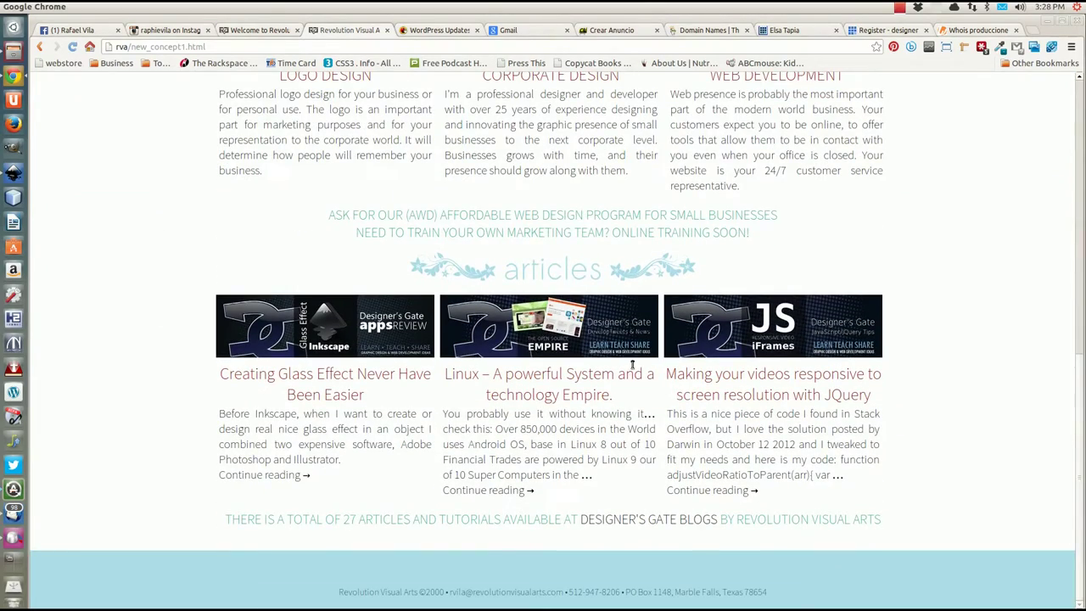
scroll(310, 315, "up", 1)
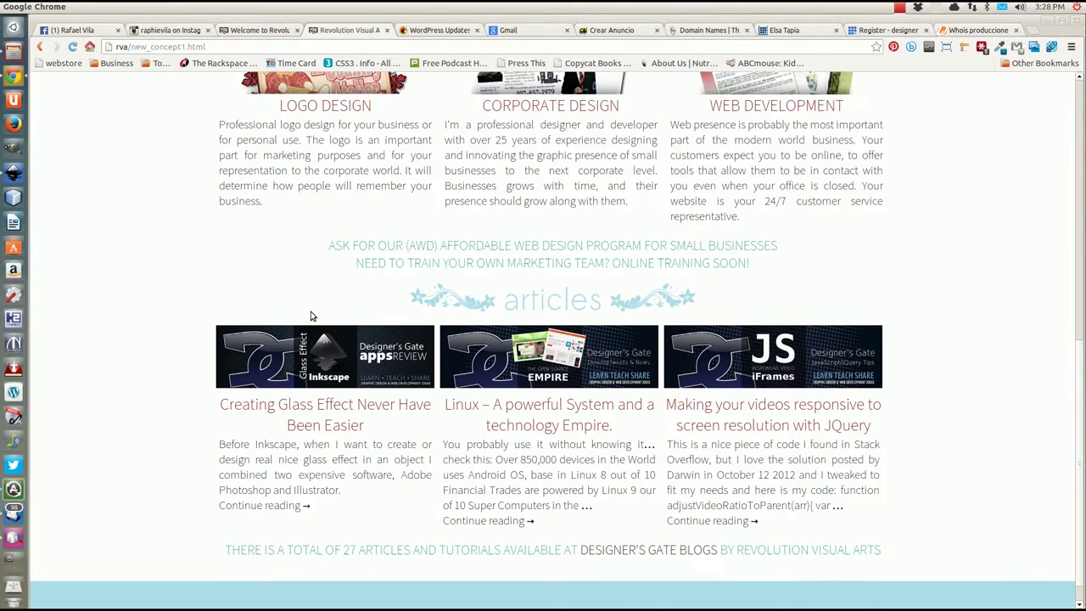
scroll(311, 316, "up", 1)
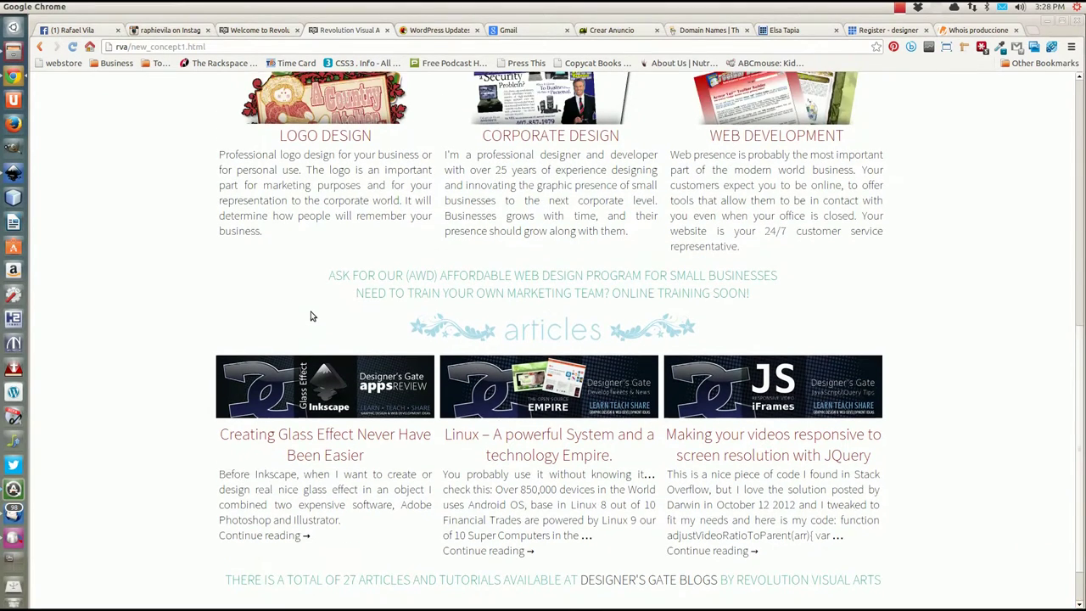
scroll(310, 316, "down", 2)
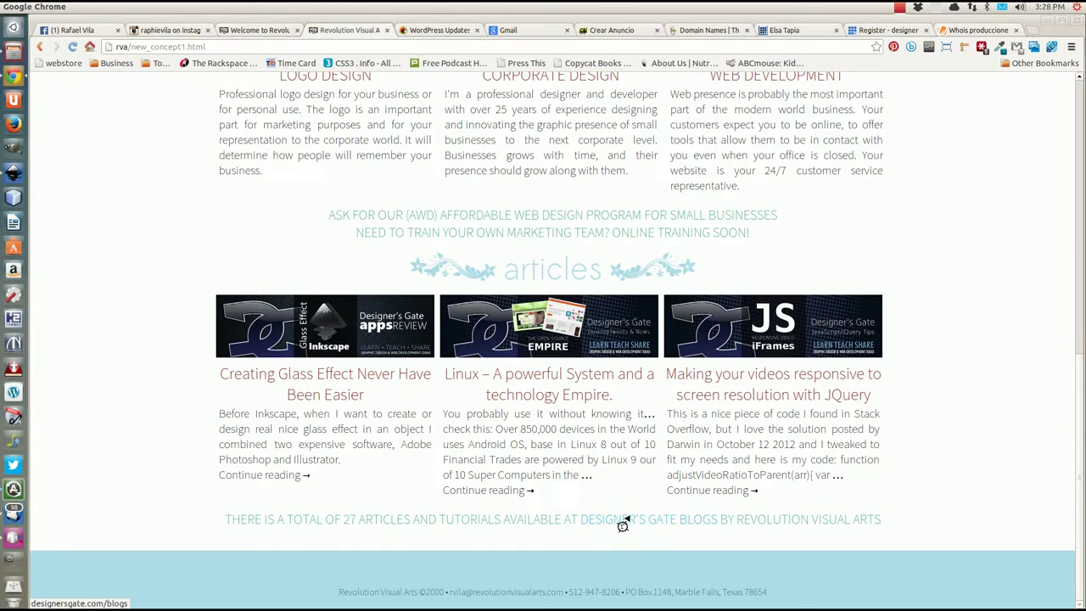
scroll(558, 301, "up", 10)
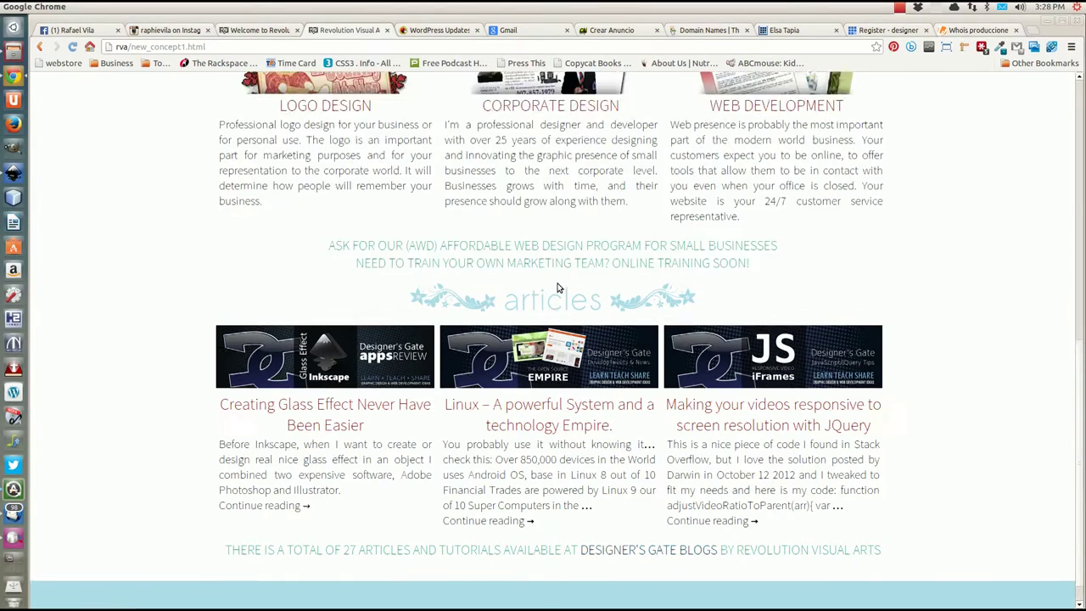
scroll(558, 301, "up", 1)
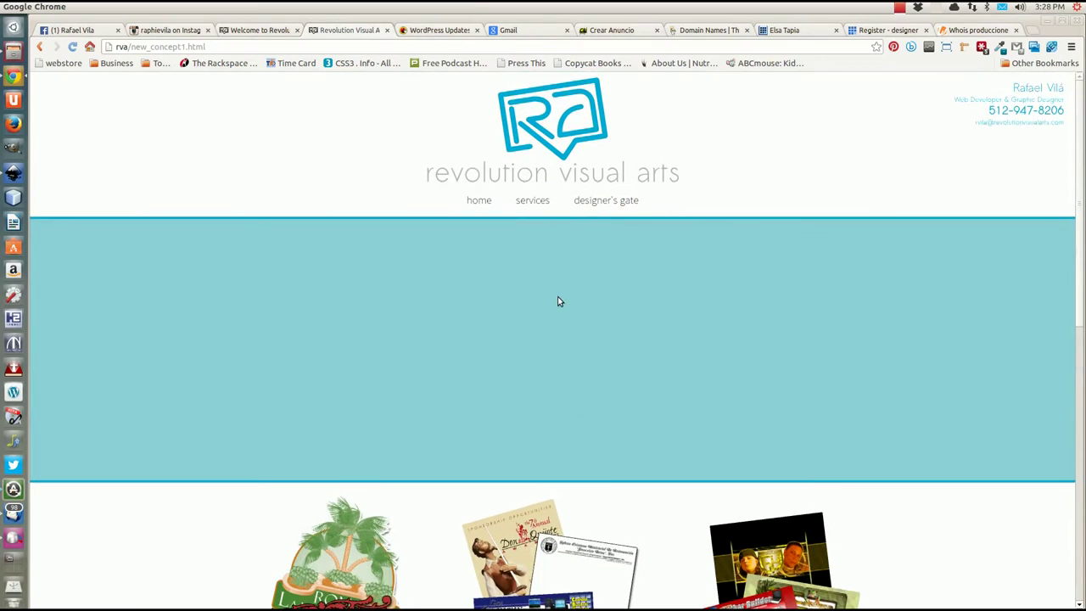
left_click(497, 204)
scroll(550, 258, "down", 2)
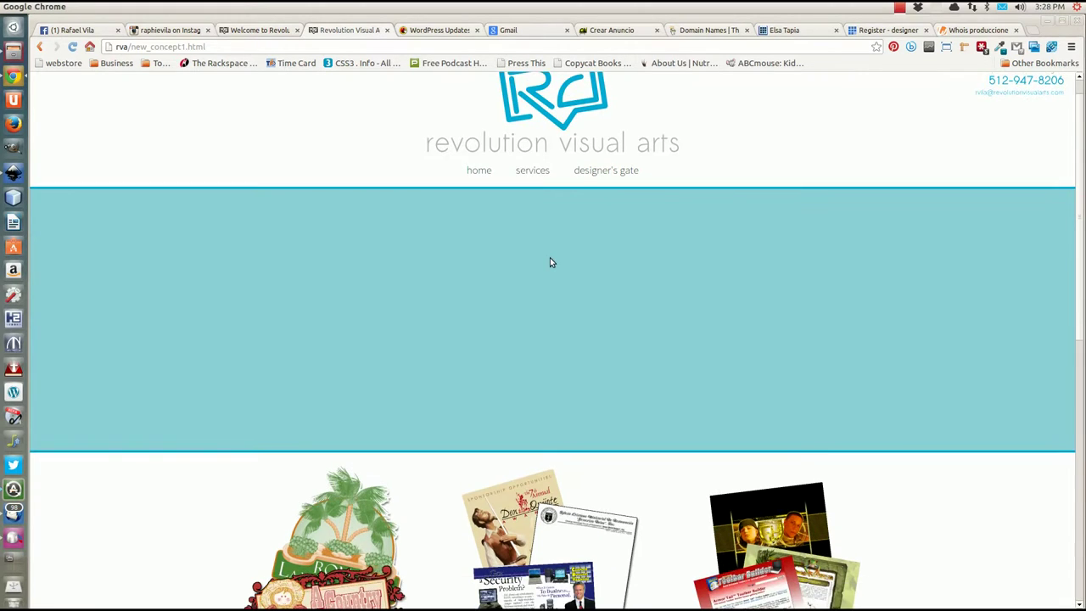
scroll(550, 257, "down", 2)
scroll(550, 265, "down", 2)
scroll(467, 335, "down", 3)
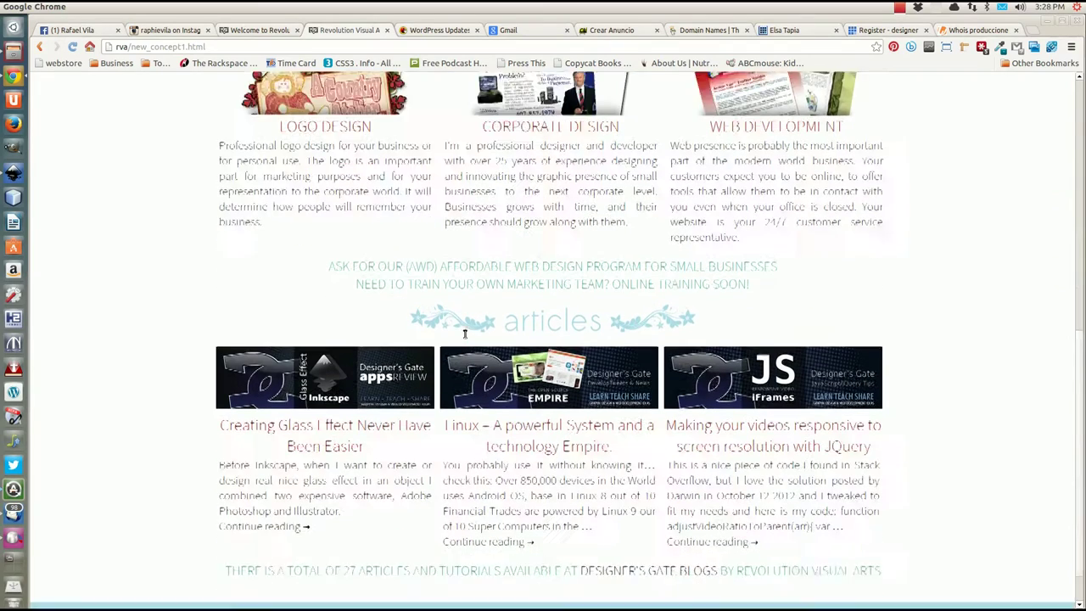
scroll(467, 316, "down", 1)
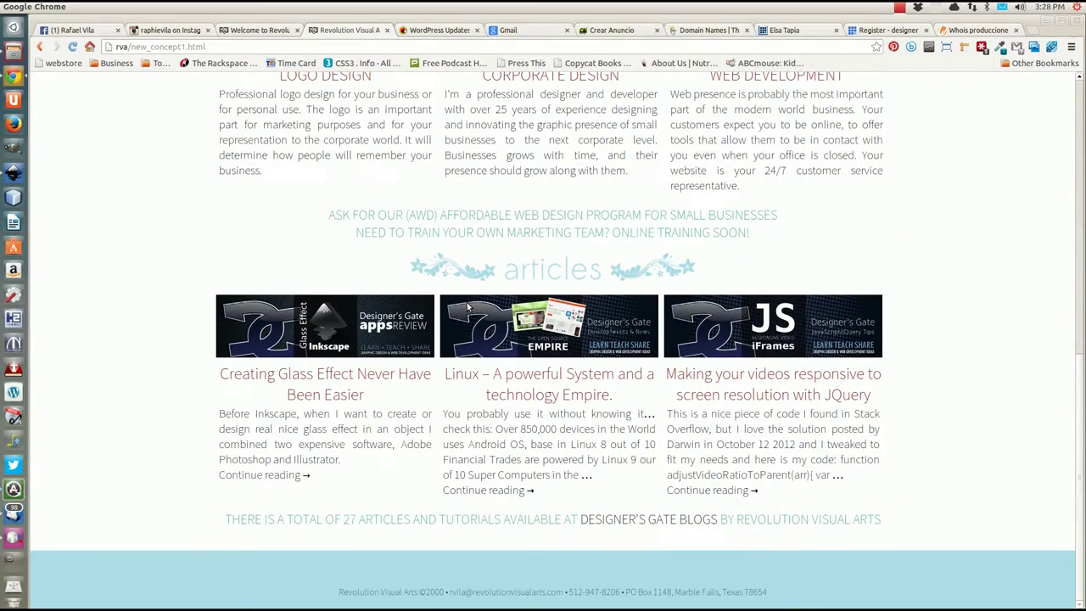
scroll(468, 306, "up", 1)
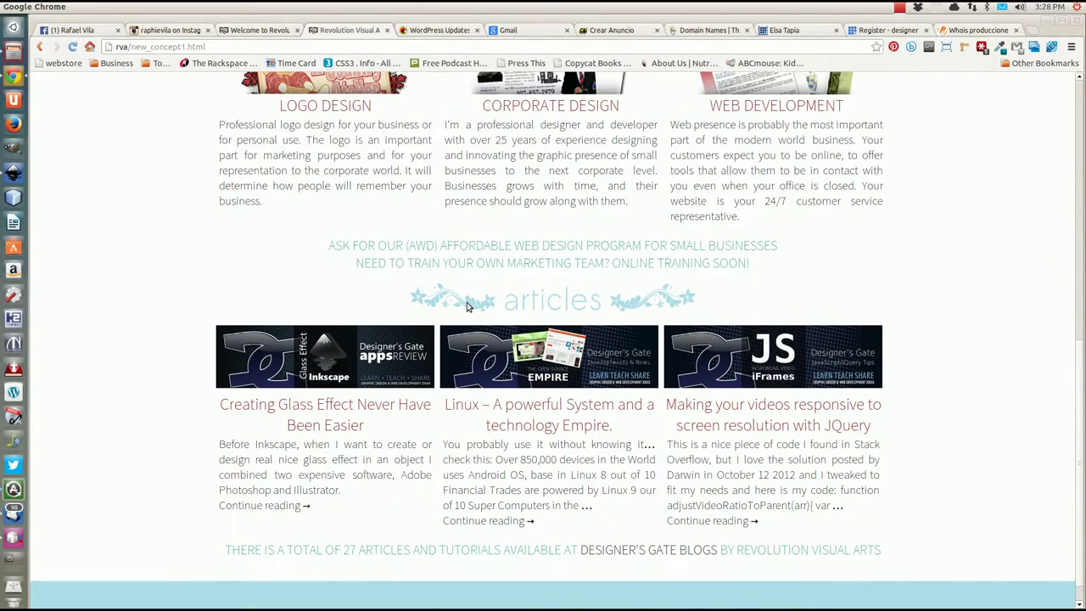
scroll(467, 307, "up", 1)
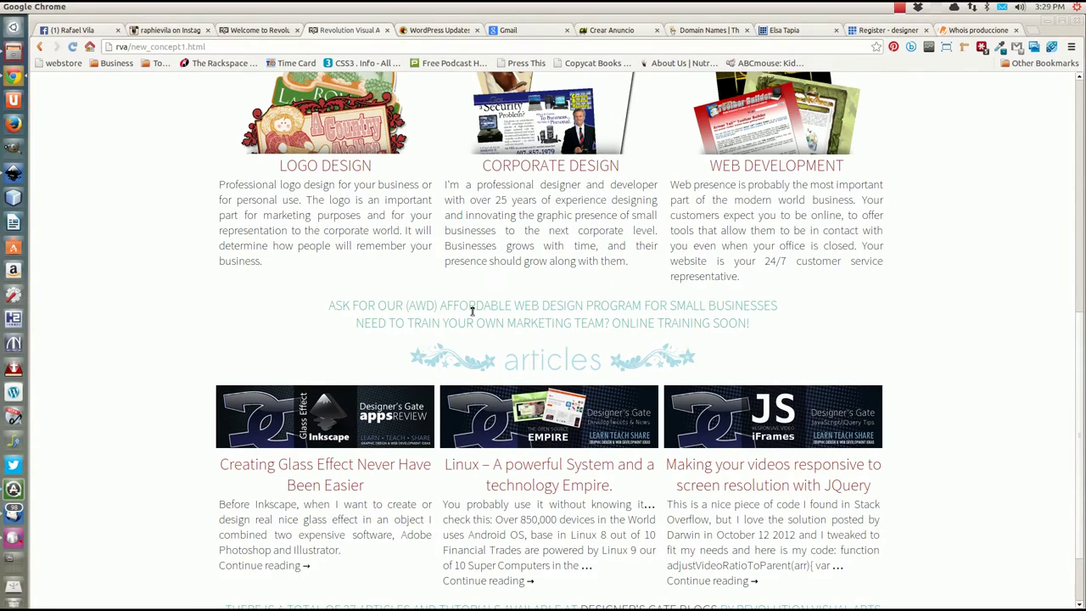
scroll(473, 311, "up", 1)
scroll(473, 312, "up", 2)
scroll(472, 314, "up", 2)
scroll(473, 316, "up", 5)
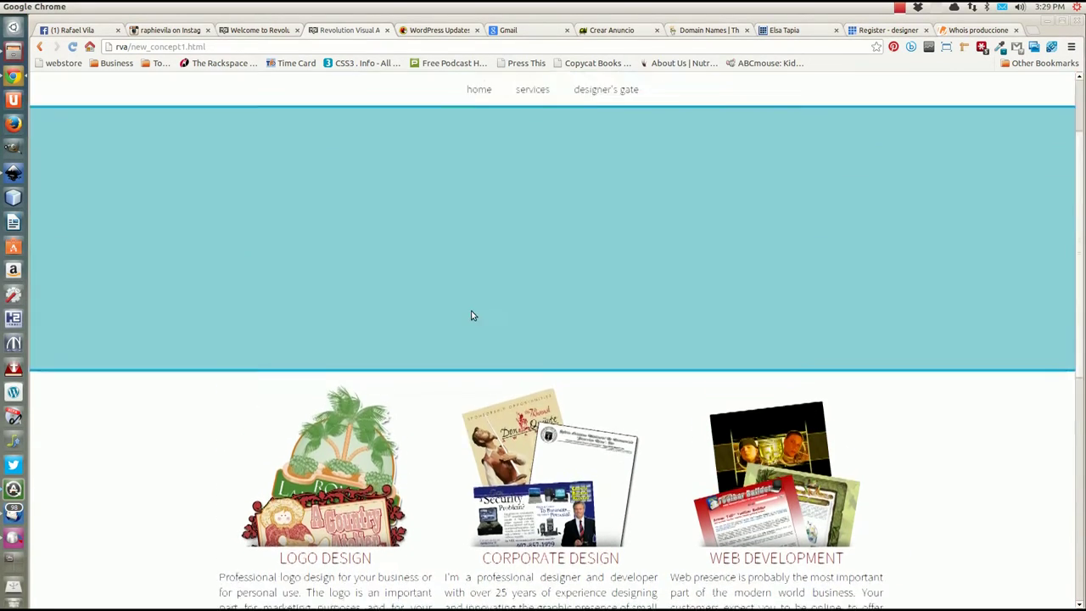
scroll(472, 316, "up", 3)
scroll(473, 316, "down", 1)
scroll(472, 316, "down", 2)
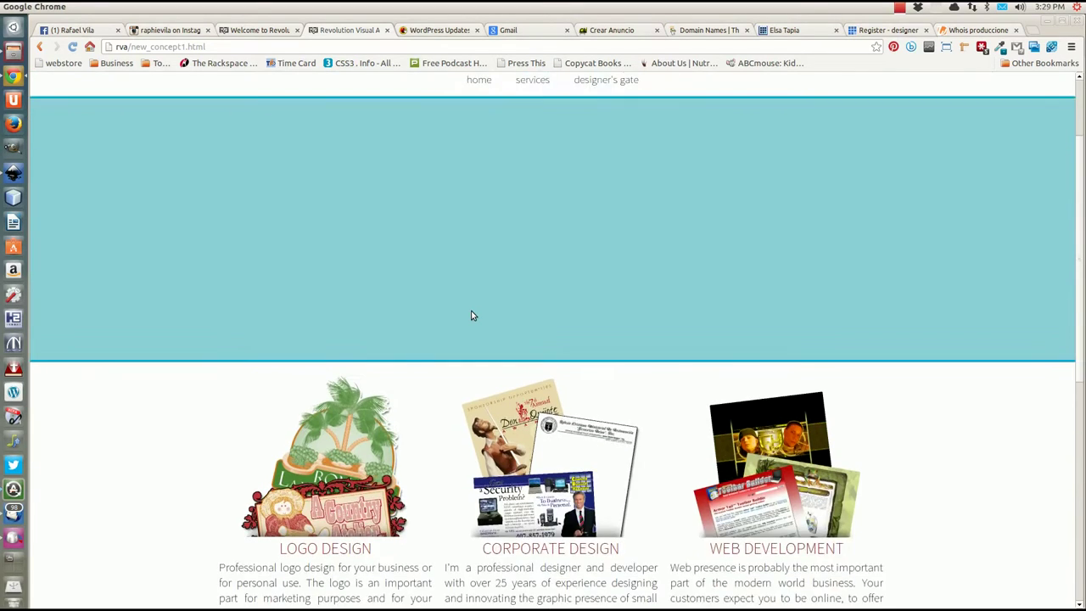
scroll(473, 315, "down", 3)
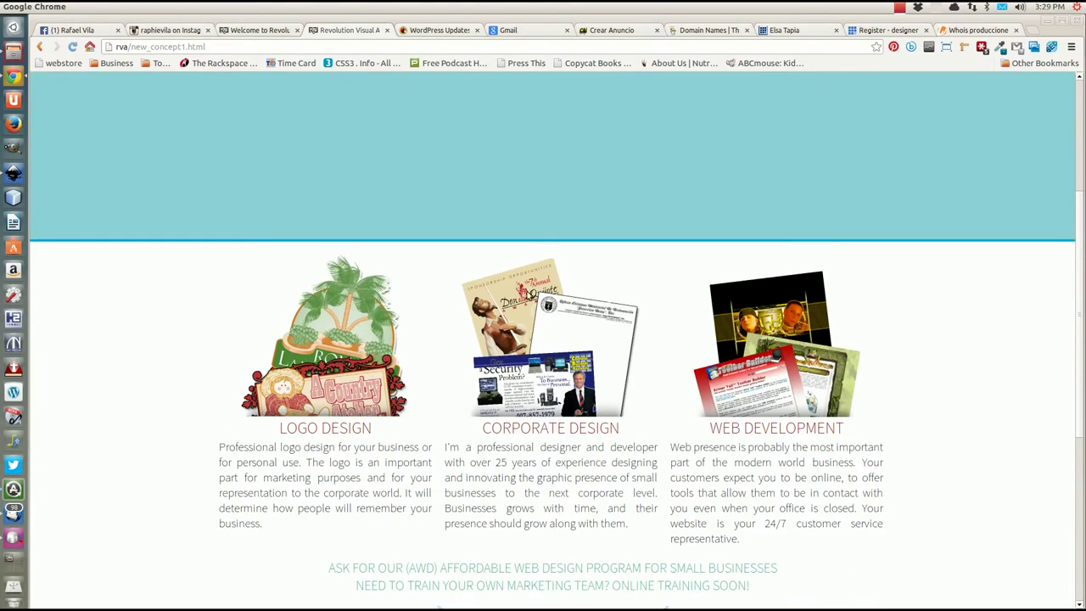
scroll(535, 447, "up", 3)
scroll(298, 301, "up", 3)
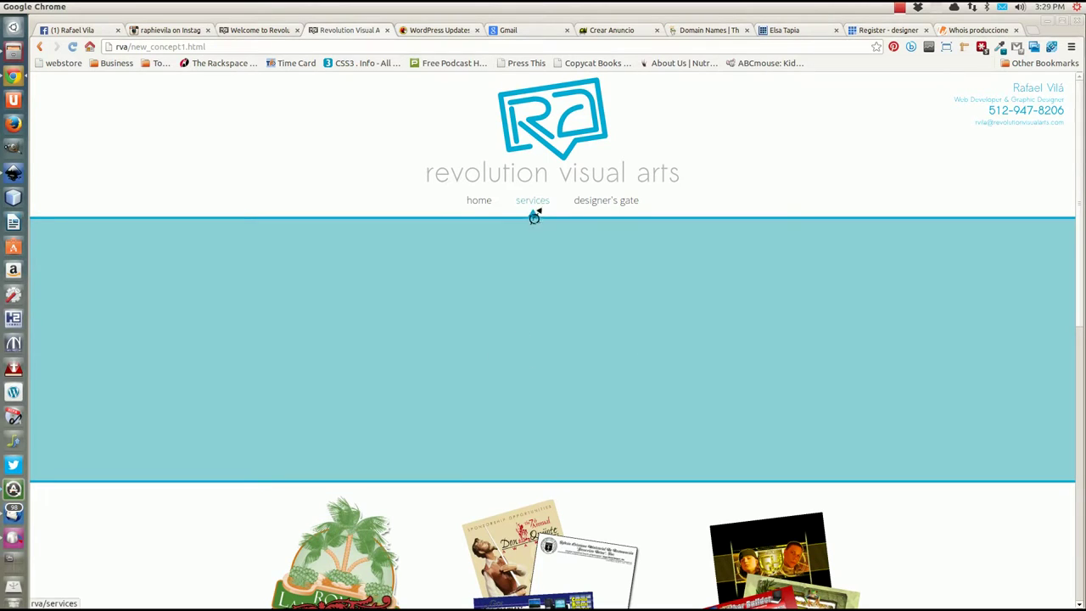
left_click(593, 206)
scroll(447, 330, "down", 2)
scroll(447, 331, "up", 2)
left_click(521, 208)
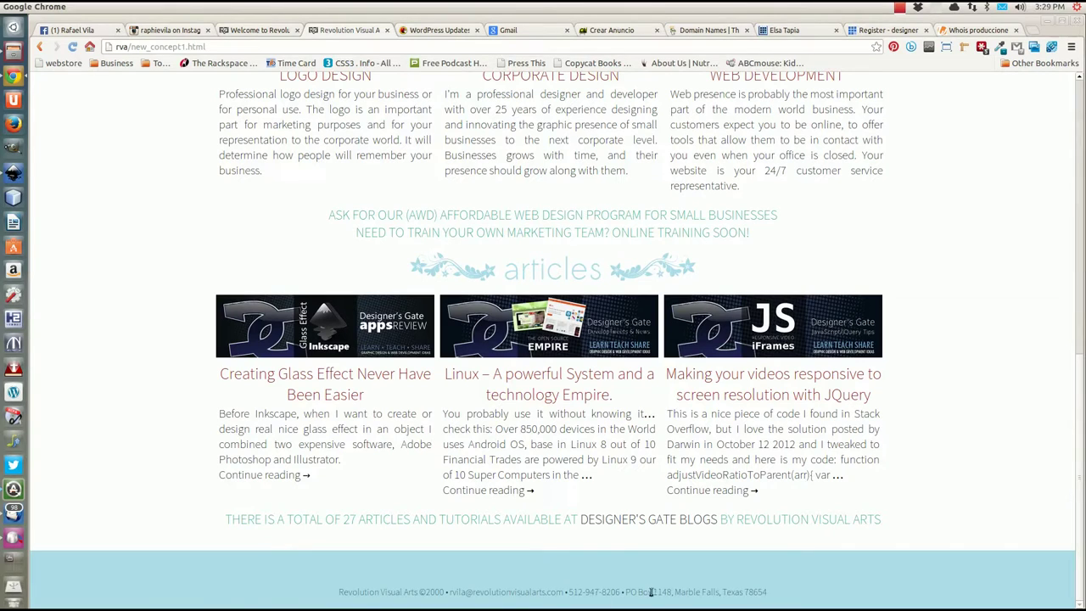
scroll(492, 481, "up", 2)
scroll(488, 458, "up", 1)
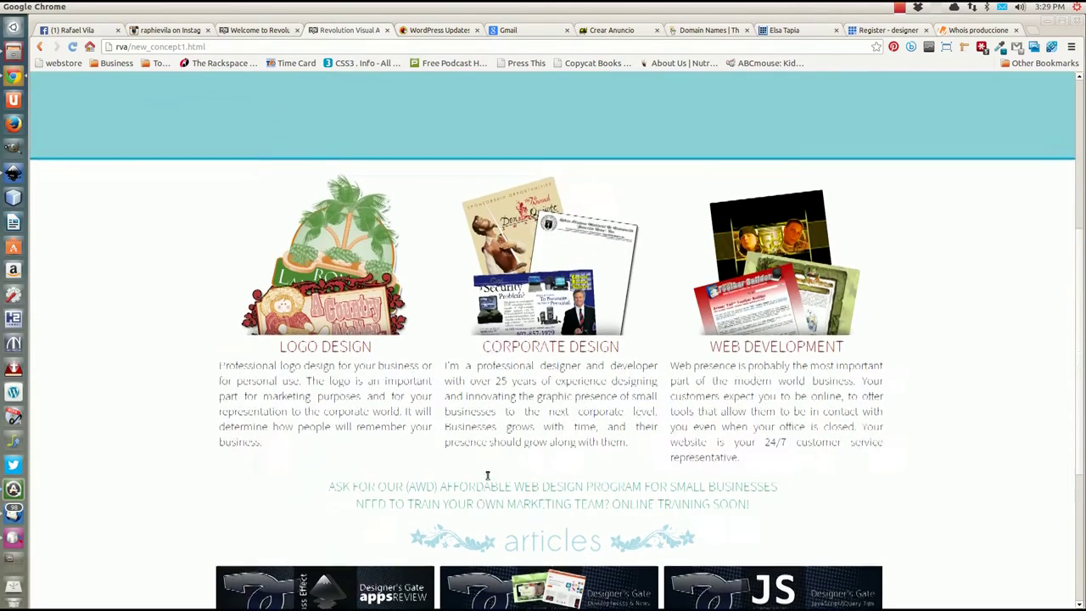
scroll(488, 433, "up", 2)
scroll(489, 407, "up", 3)
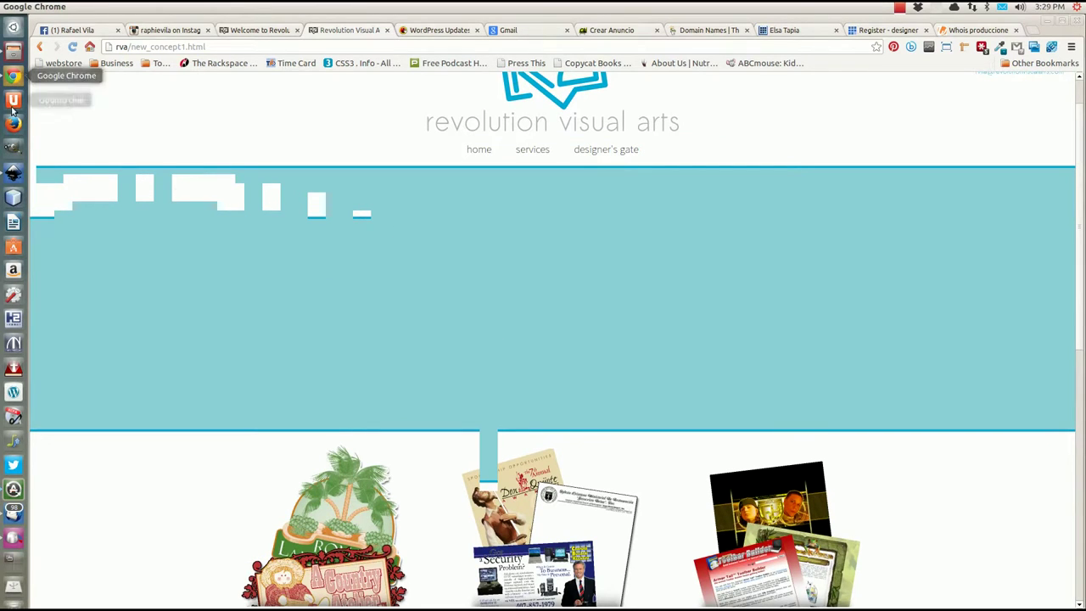
Back in concept1.svg, zoom out, clear the selection and open the File menu's New templates
left_click(13, 173)
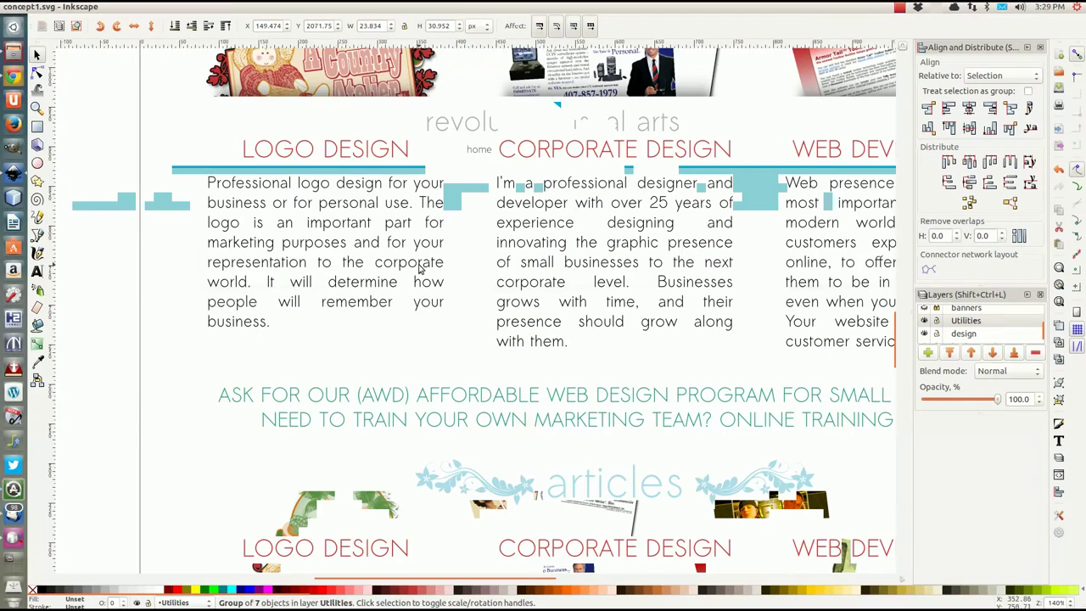
key("ctrl")
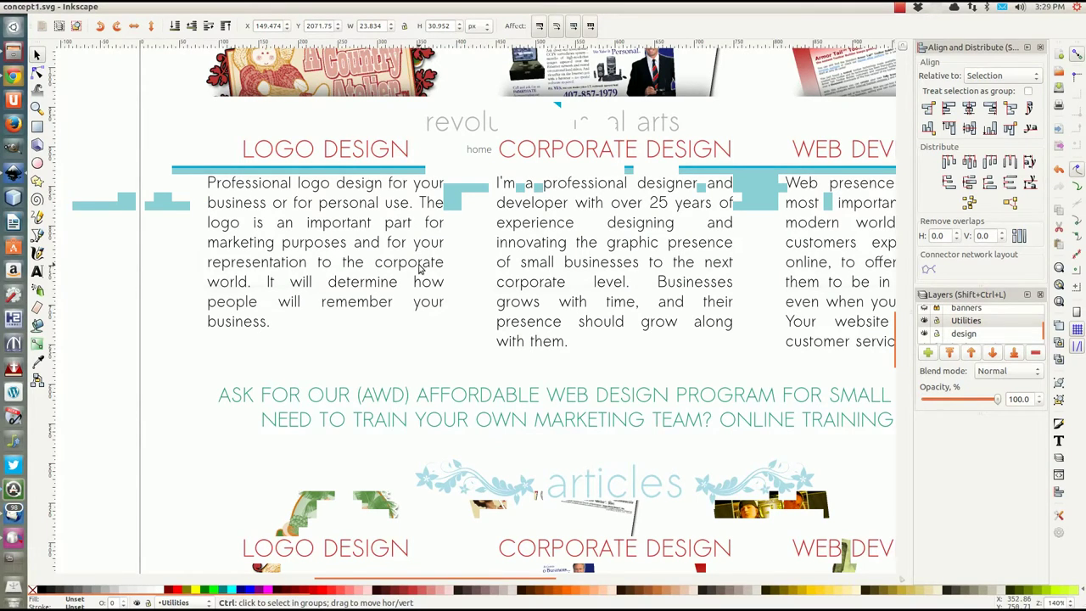
scroll(428, 221, "down", 2)
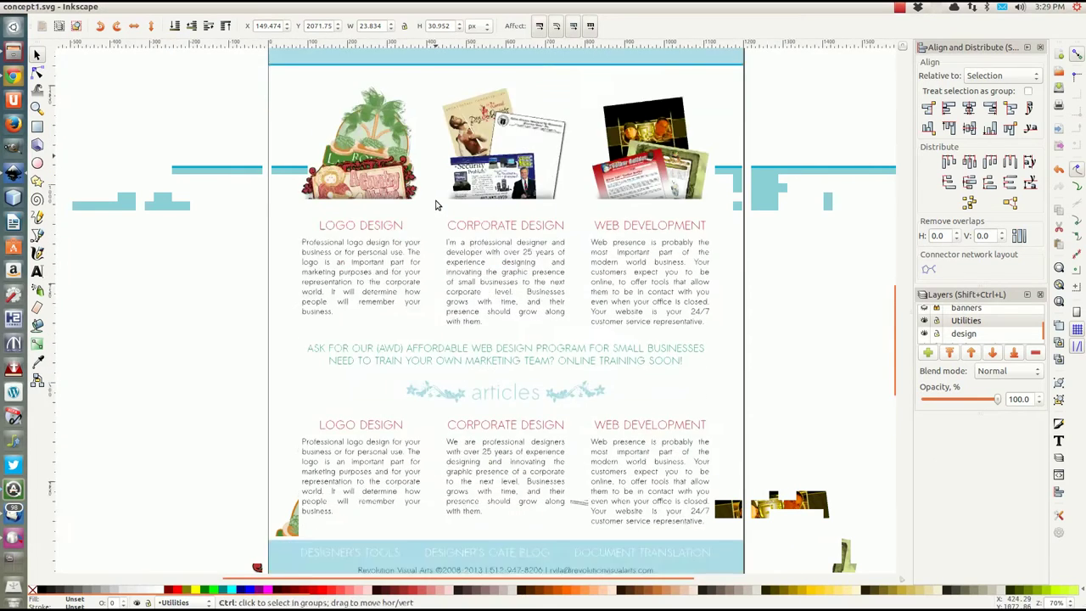
scroll(435, 205, "down", 1)
scroll(445, 233, "up", 2)
scroll(454, 258, "up", 1)
scroll(465, 288, "up", 2)
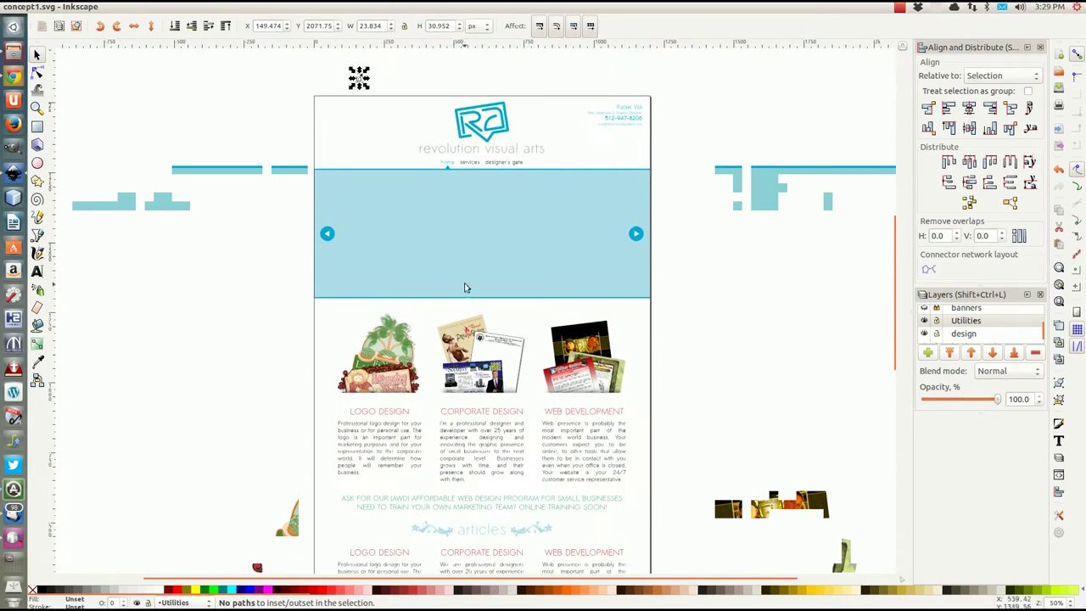
left_click(117, 127)
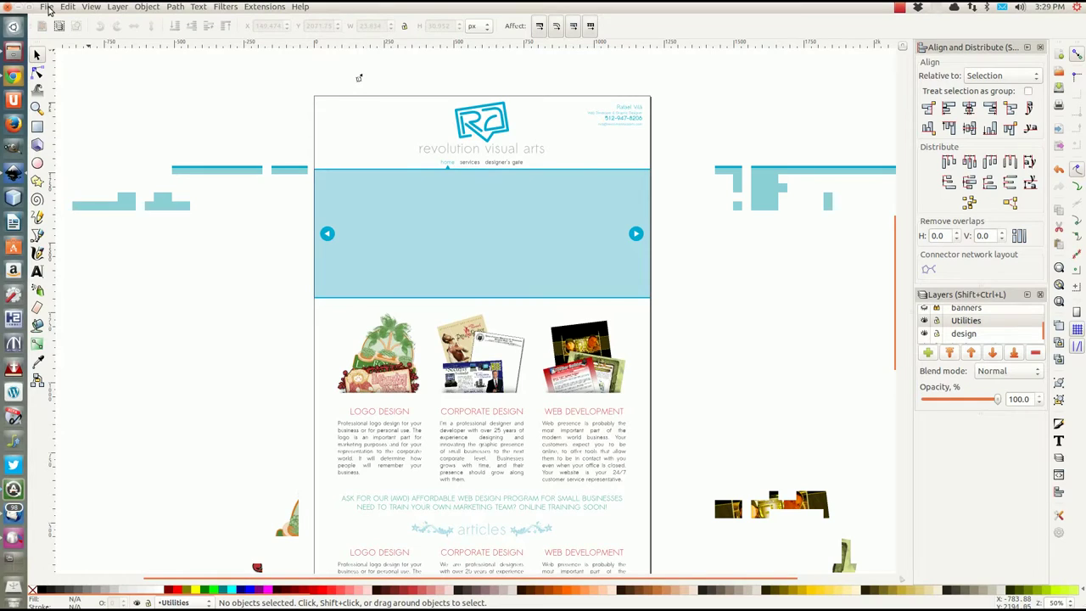
left_click(47, 6)
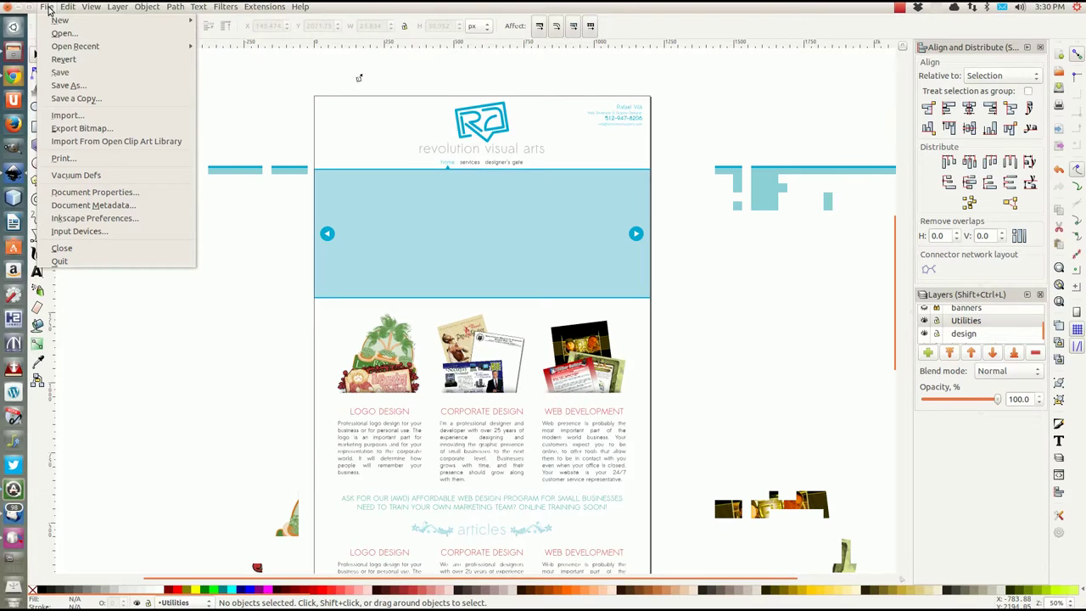
mouse_move(60, 21)
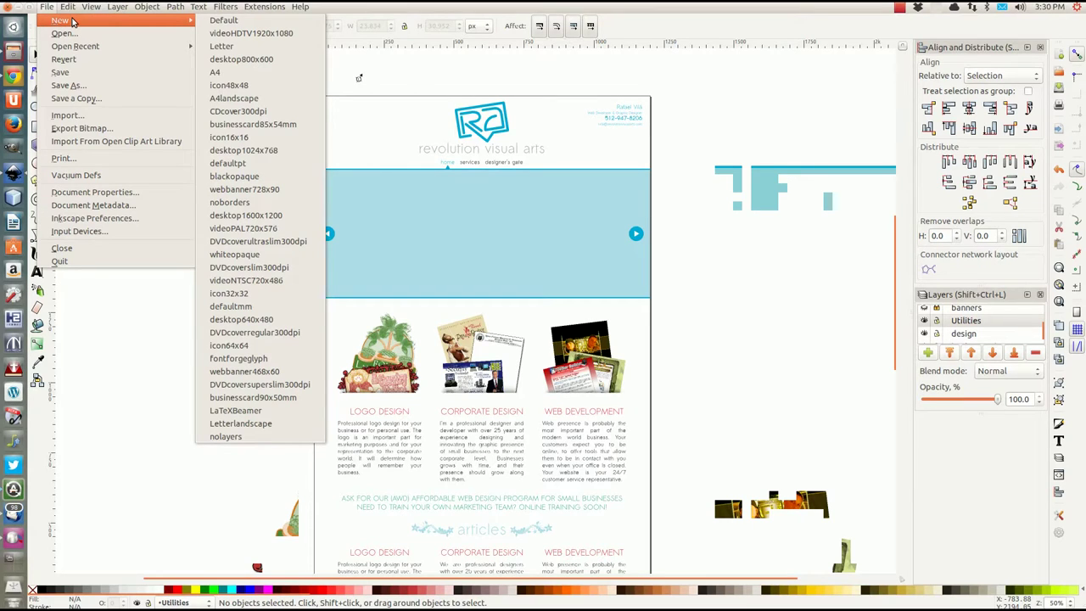
Create a new document from the default template and zoom the blank page to 70%
left_click(222, 22)
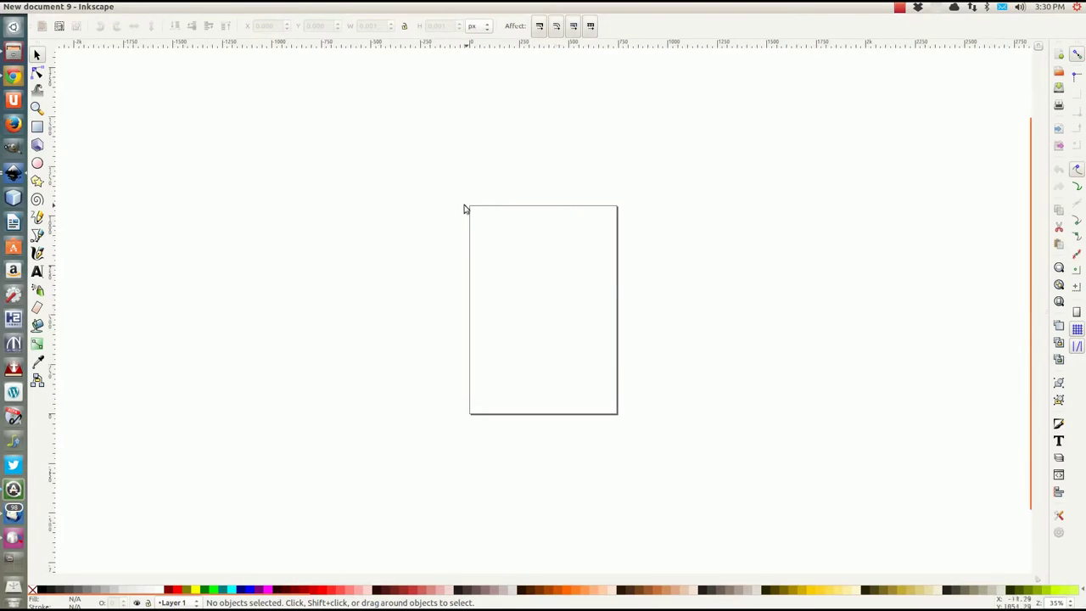
mouse_move(461, 218)
left_mouse_down()
mouse_move(664, 391)
mouse_move(654, 150)
left_mouse_up()
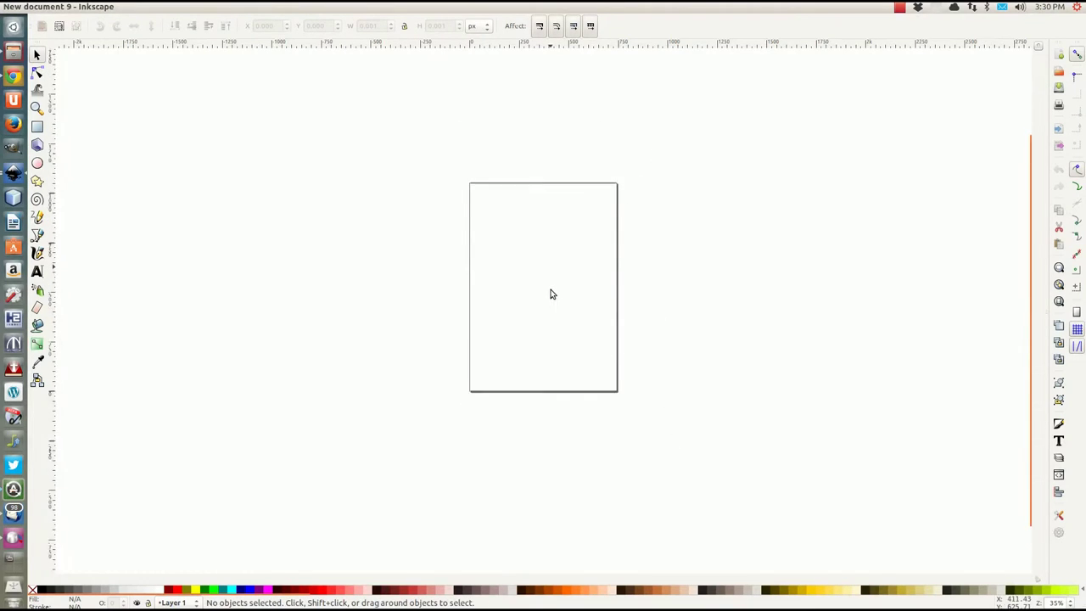
key("ctrl")
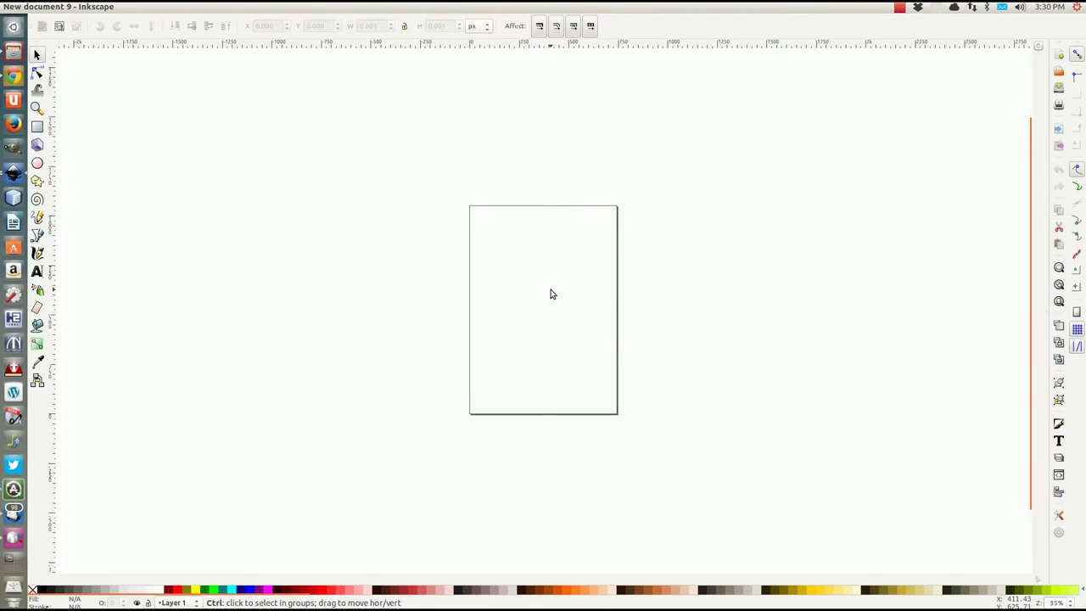
scroll(551, 293, "up", 2)
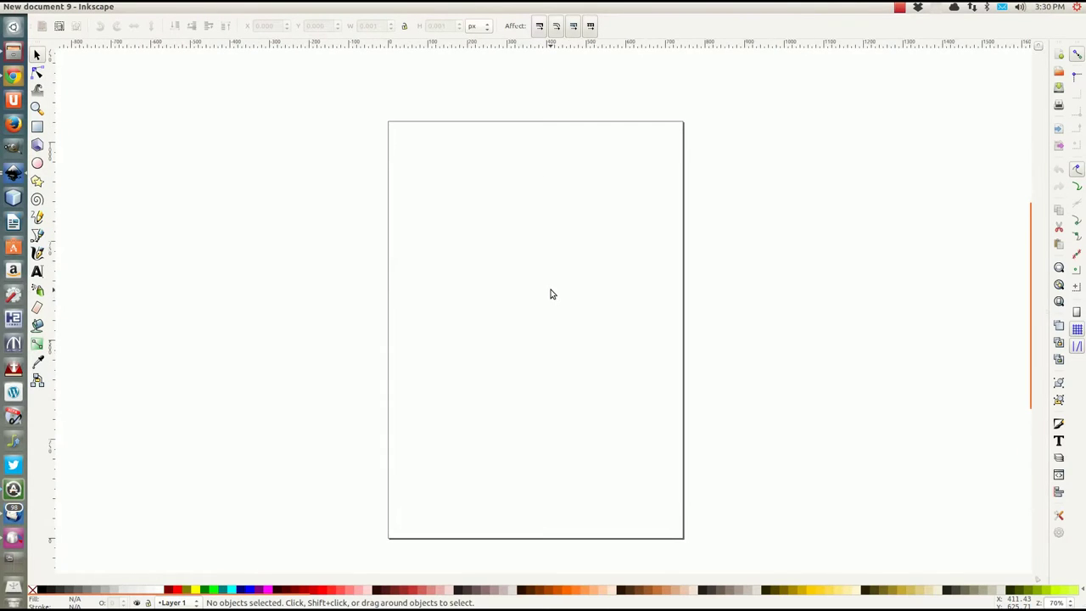
scroll(550, 294, "down", 1)
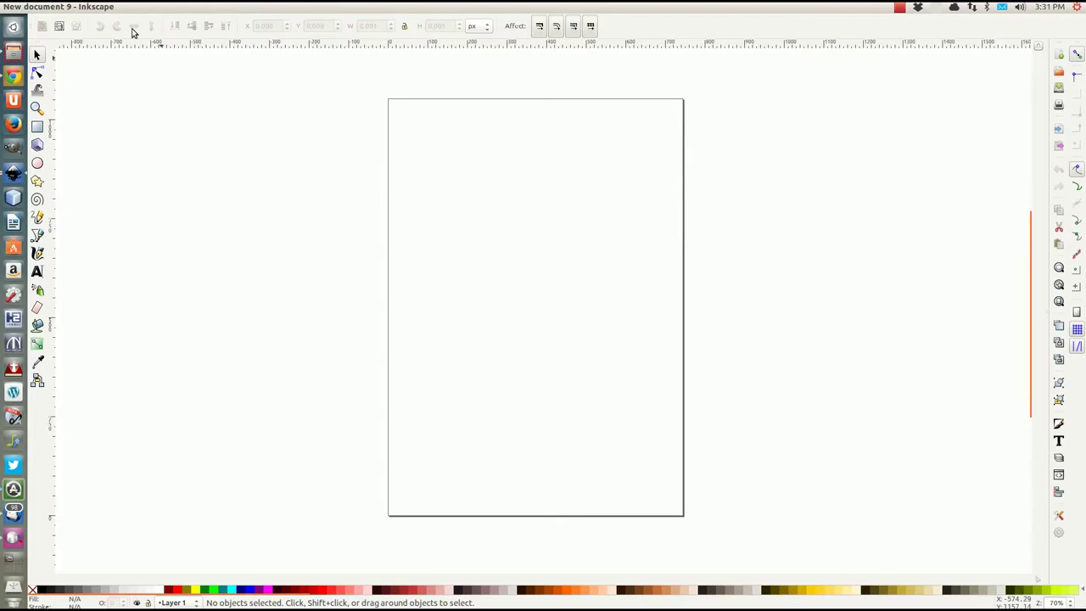
In Document Properties, set the page width to 1280 px and height to 720 px
left_click(48, 7)
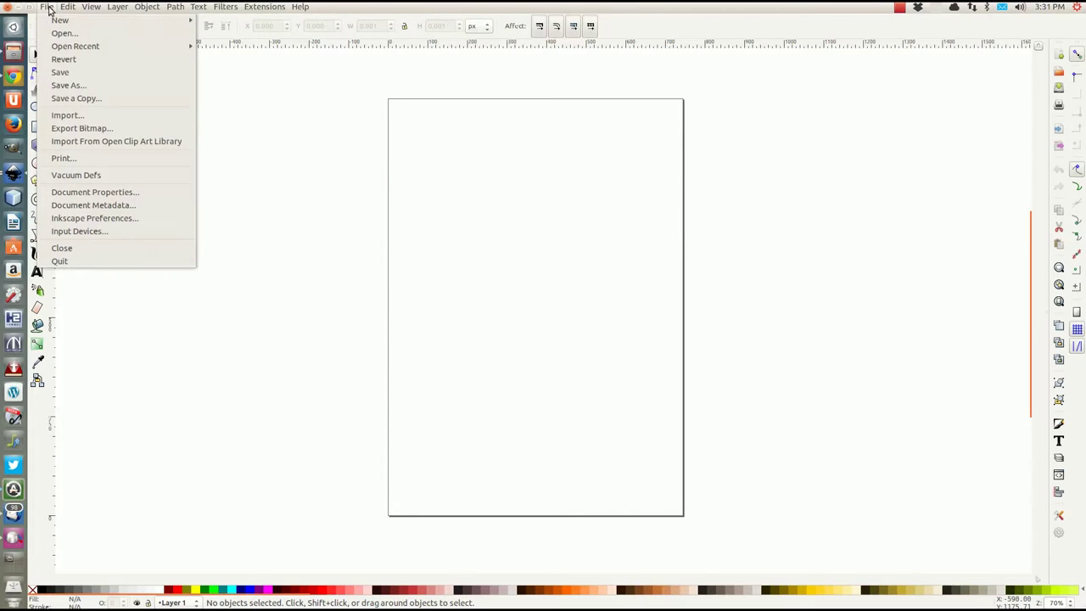
left_click(93, 195)
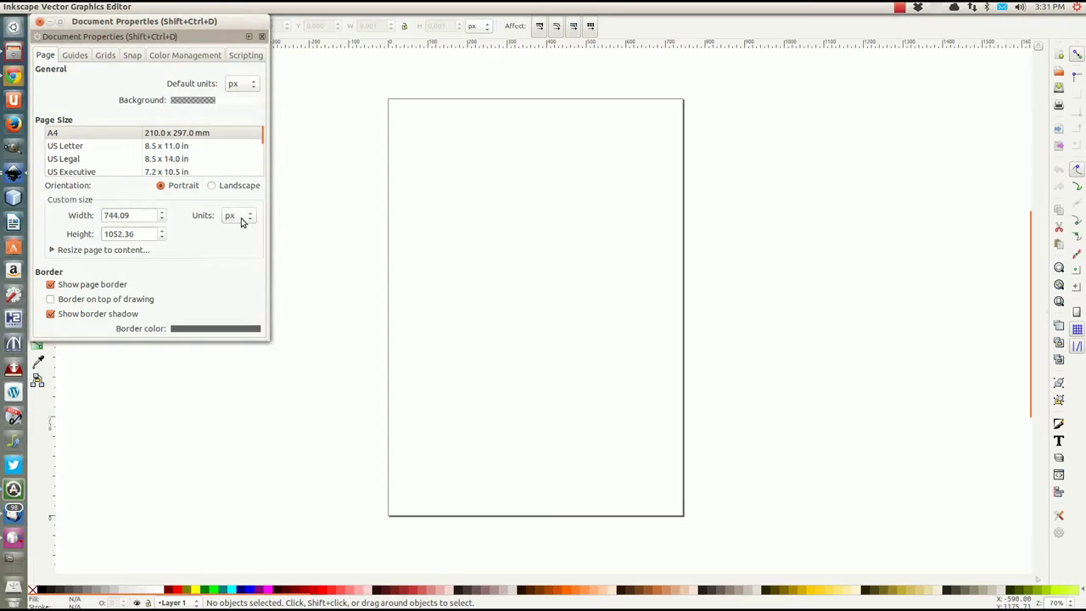
left_click(131, 215)
triple_click(131, 215)
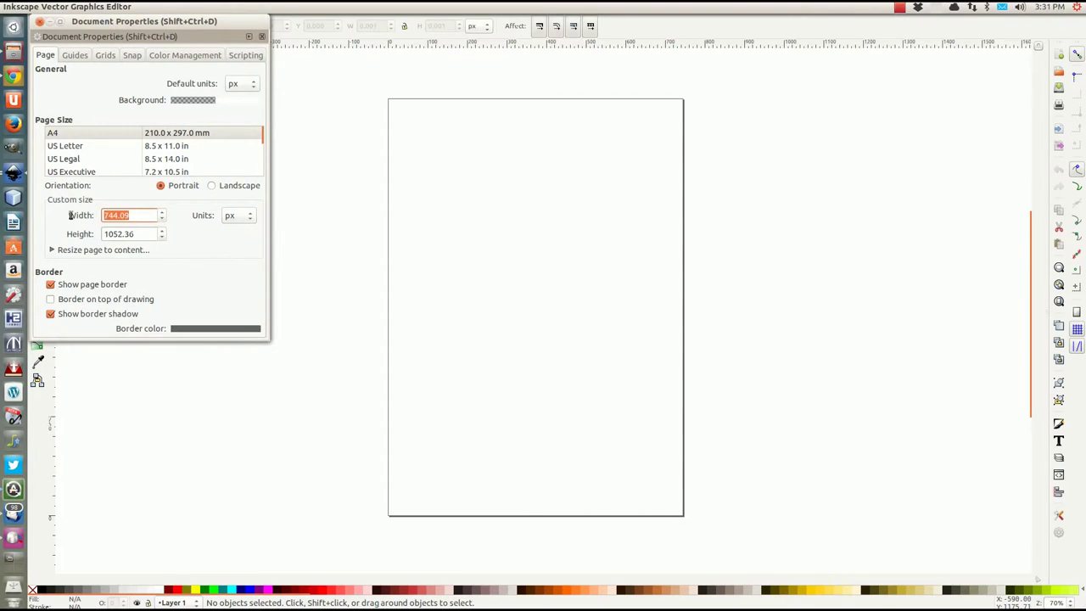
type("1")
type("280")
key("Tab")
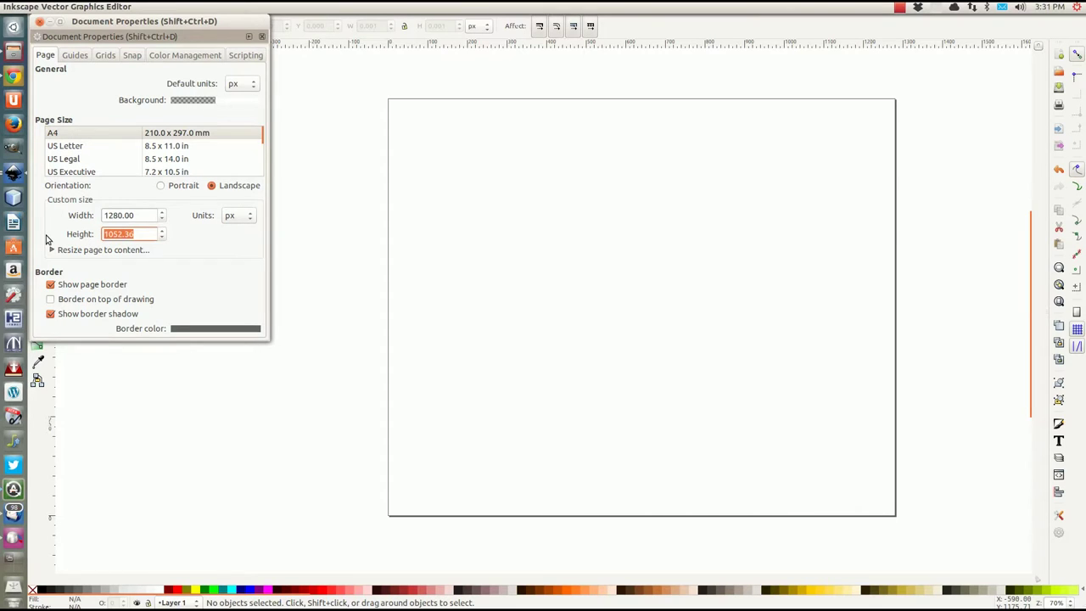
type("720")
left_click(146, 218)
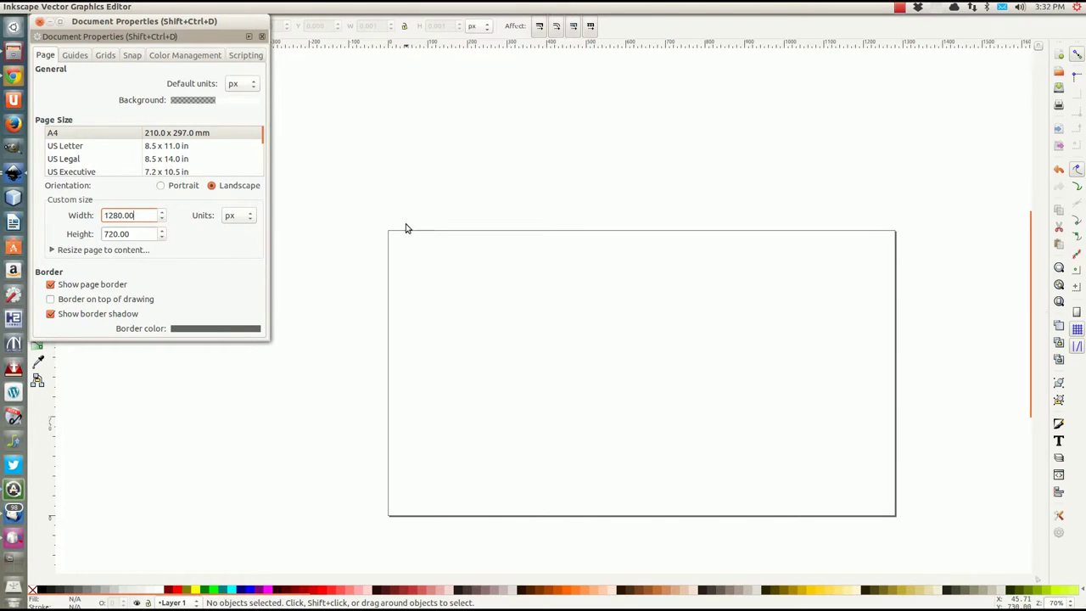
left_click(381, 195)
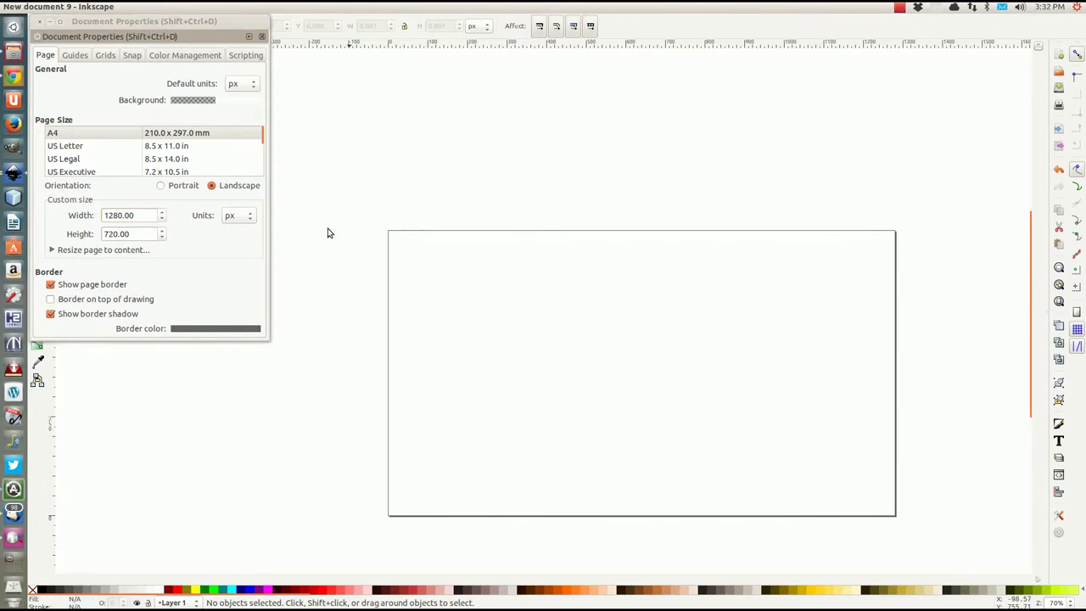
left_click(39, 23)
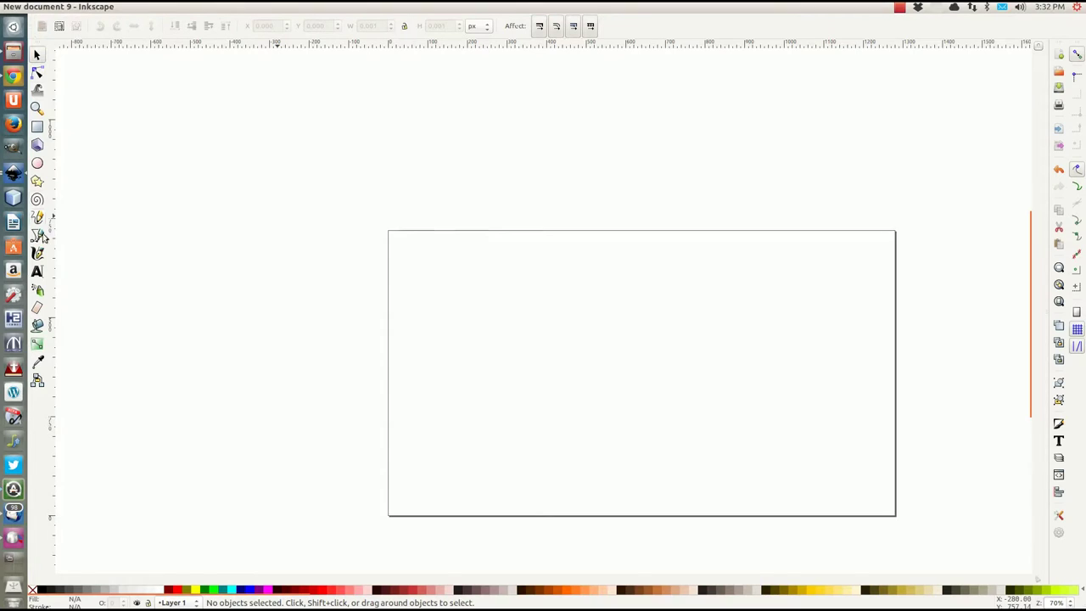
Add a text object on the page with the Text tool
left_click(39, 273)
left_click(516, 293)
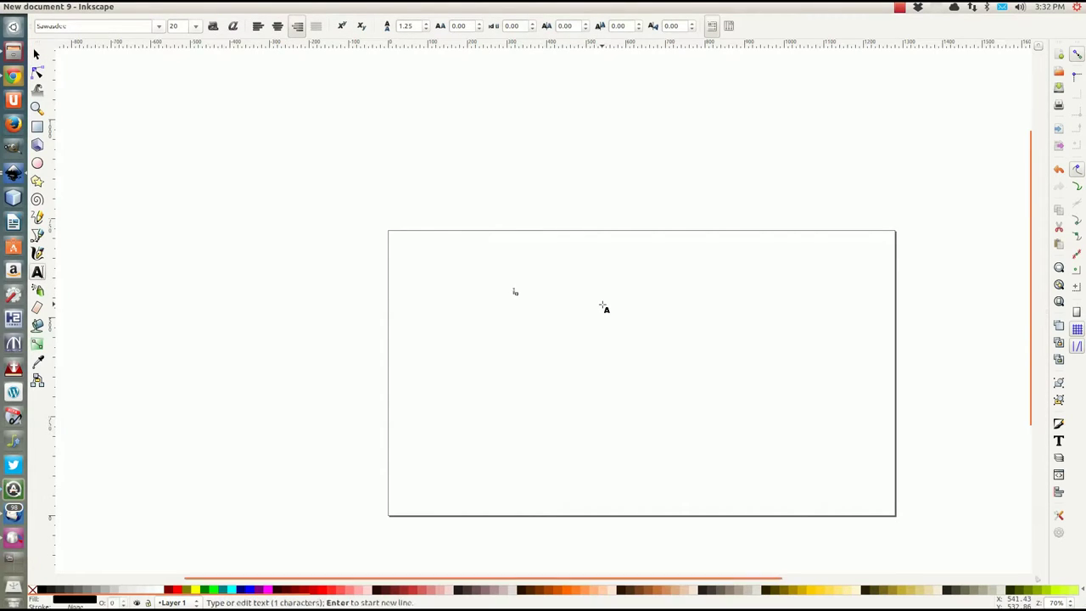
type("abcd")
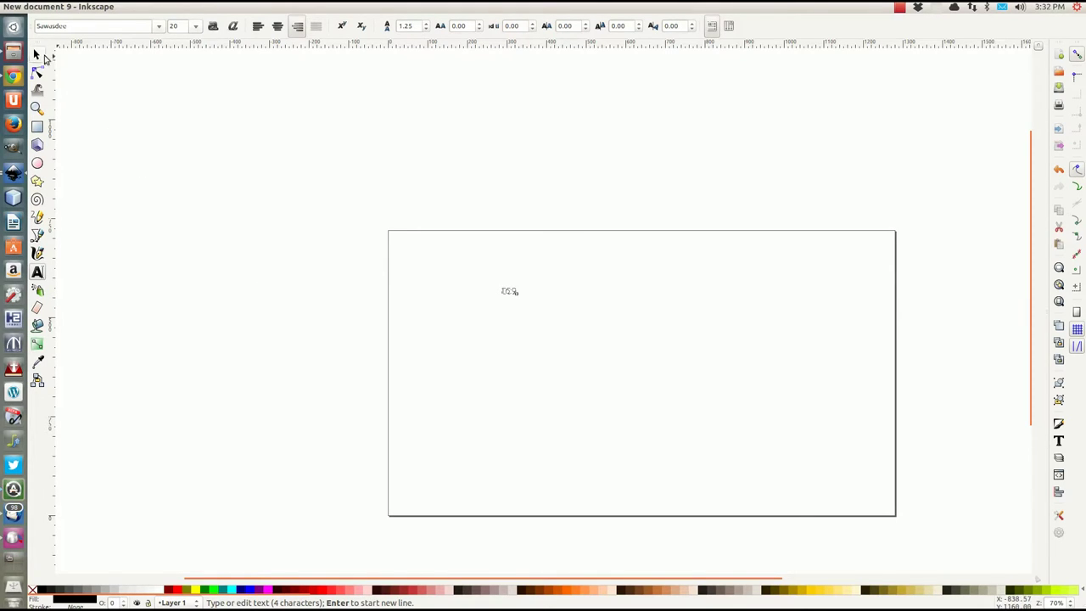
Scale the 16:9 text up with its corner handles and move it to the page centre
left_click(36, 54)
left_click_drag(520, 297, 688, 402)
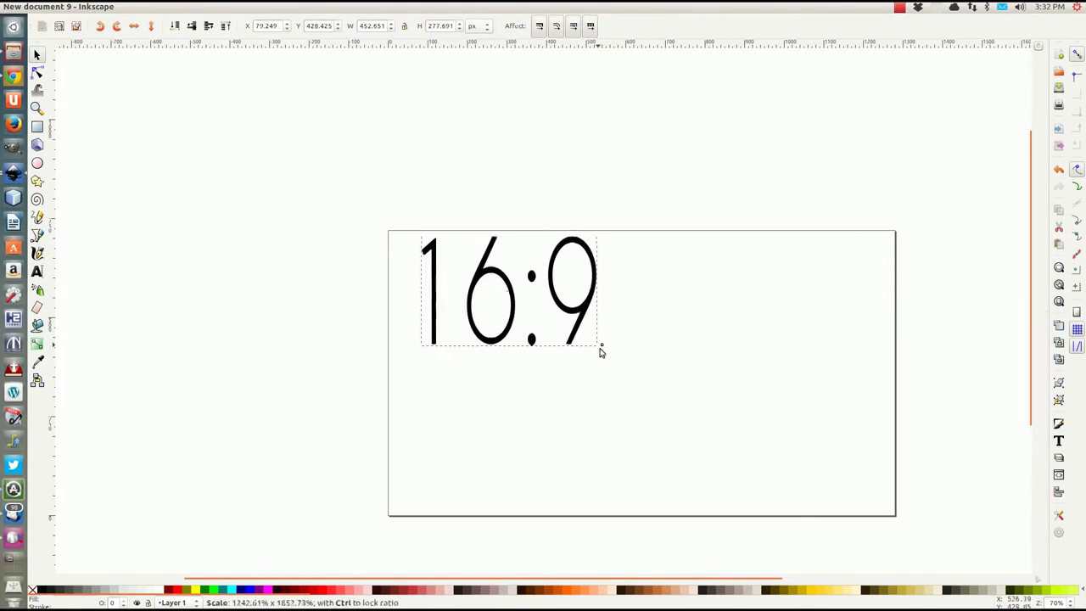
left_click_drag(661, 351, 704, 395)
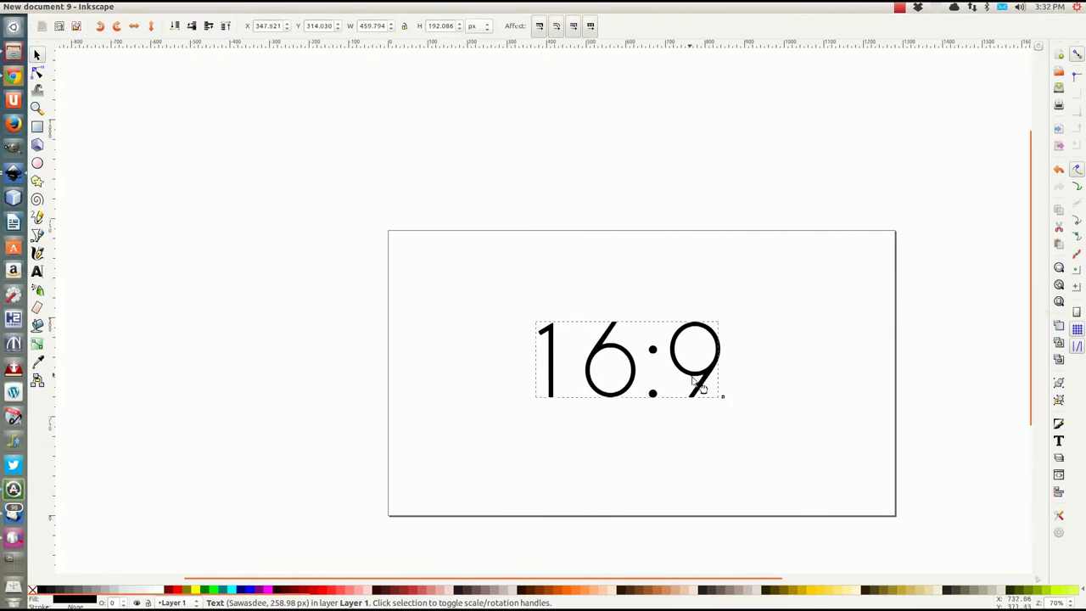
left_click(471, 337)
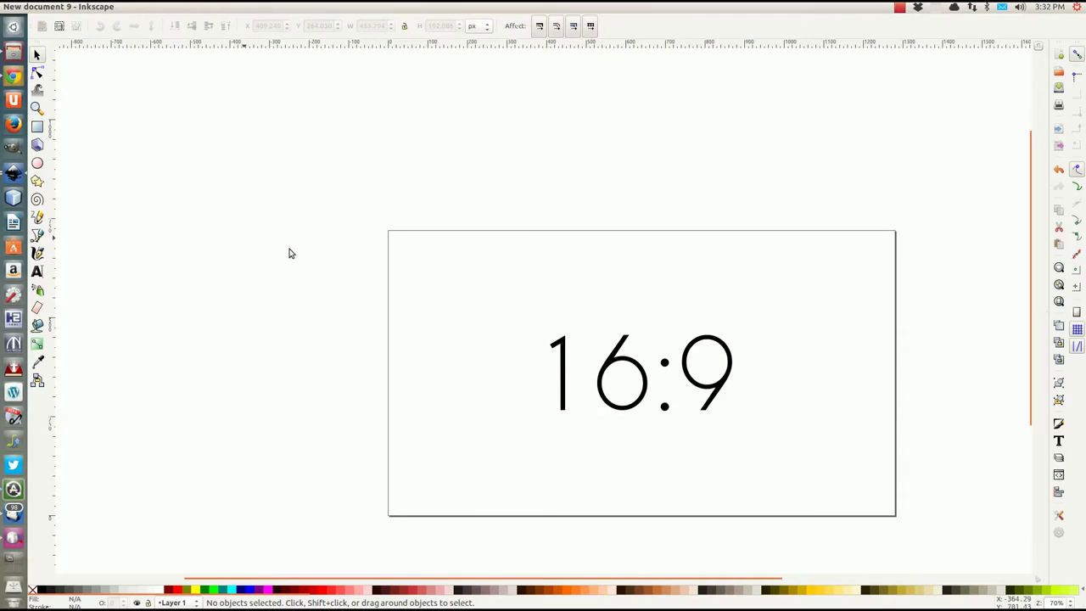
scroll(348, 260, "down", 1)
scroll(461, 300, "down", 1)
scroll(548, 354, "right", 3)
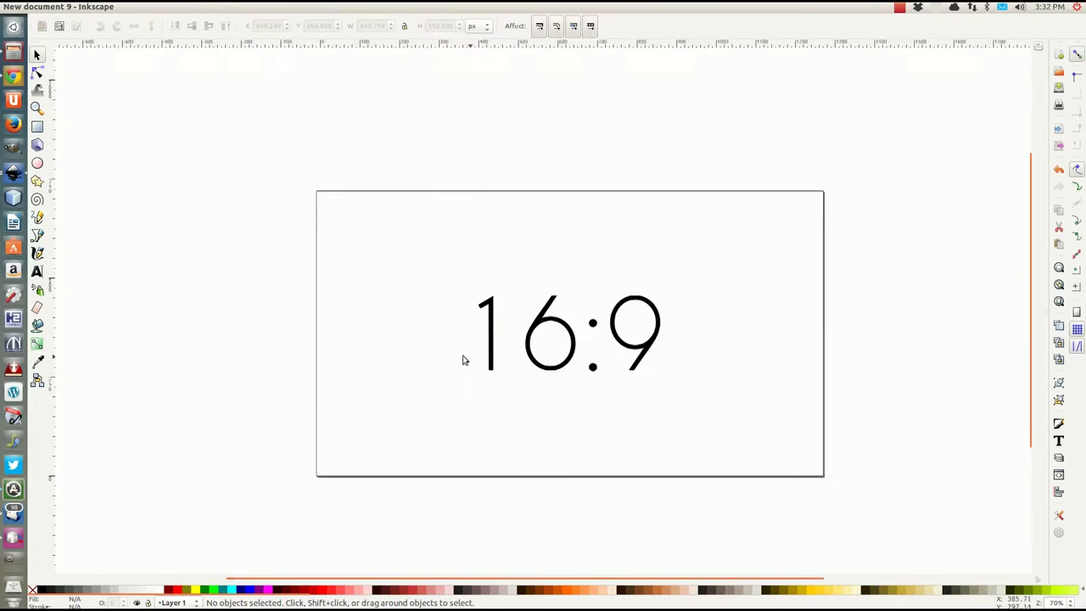
scroll(464, 360, "down", 1)
scroll(463, 361, "right", 2)
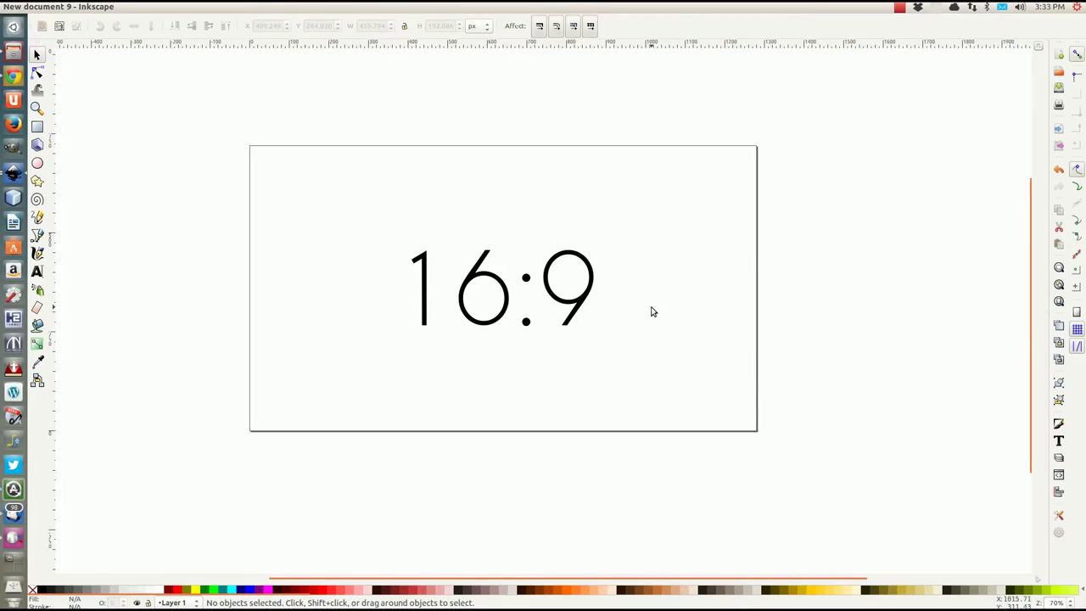
Delete the 16:9 text and bring up the Import dialog
left_click(582, 308)
key("Delete")
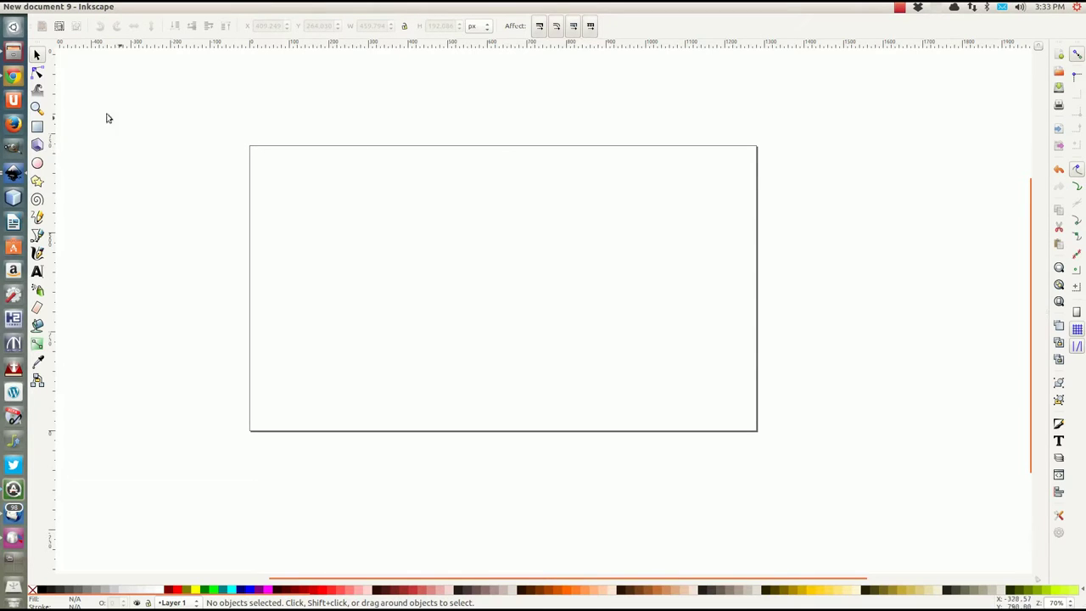
mouse_move(169, 6)
left_click(48, 7)
mouse_move(59, 20)
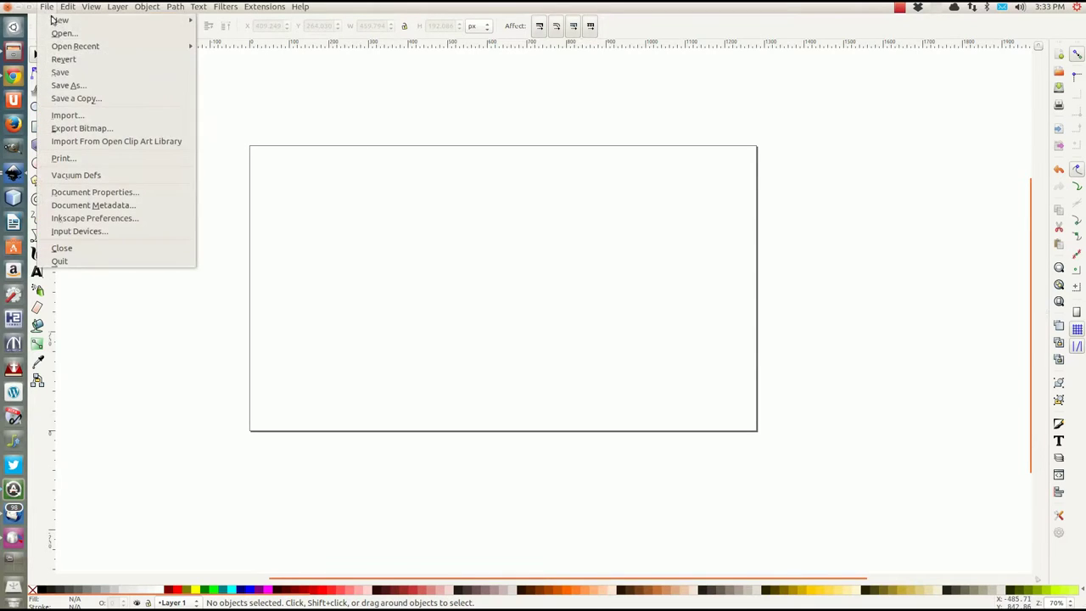
left_click(66, 114)
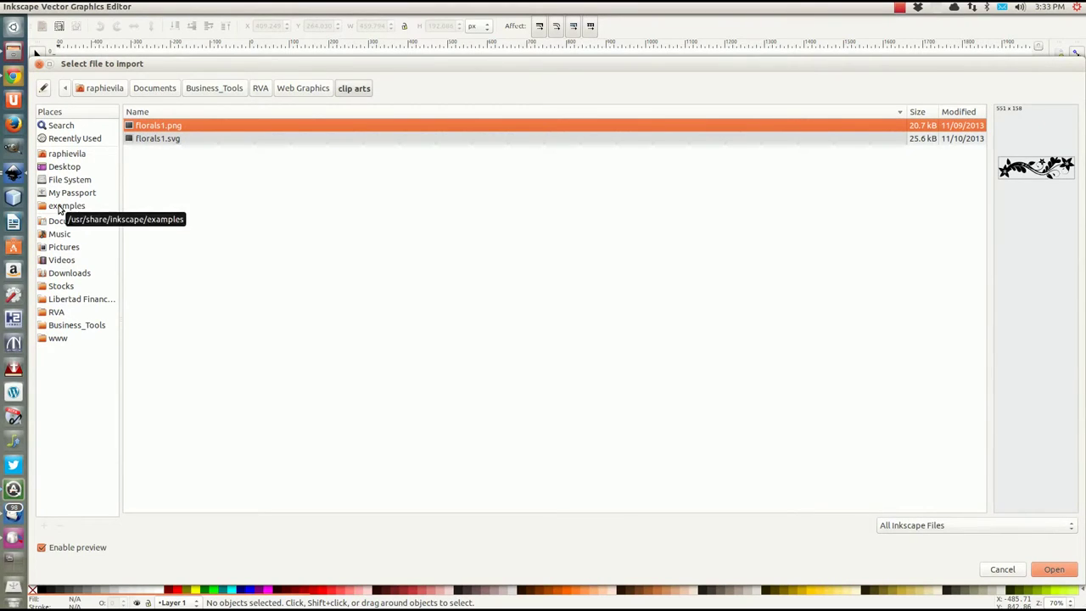
Browse the import dialog to Stocks > Stock Exchange, then switch to Google Chrome
left_click(55, 286)
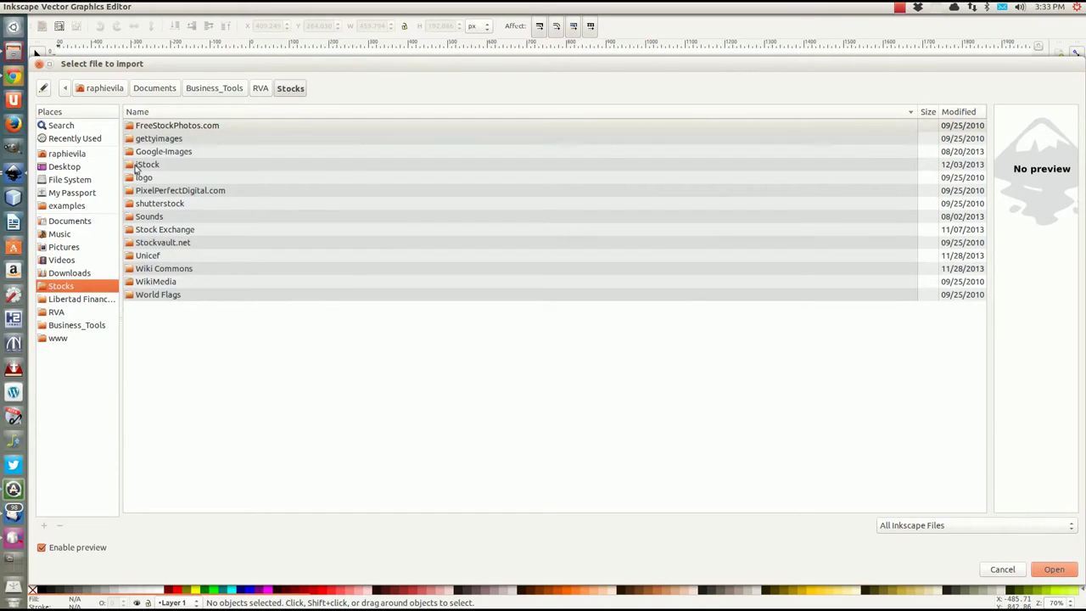
left_click(163, 231)
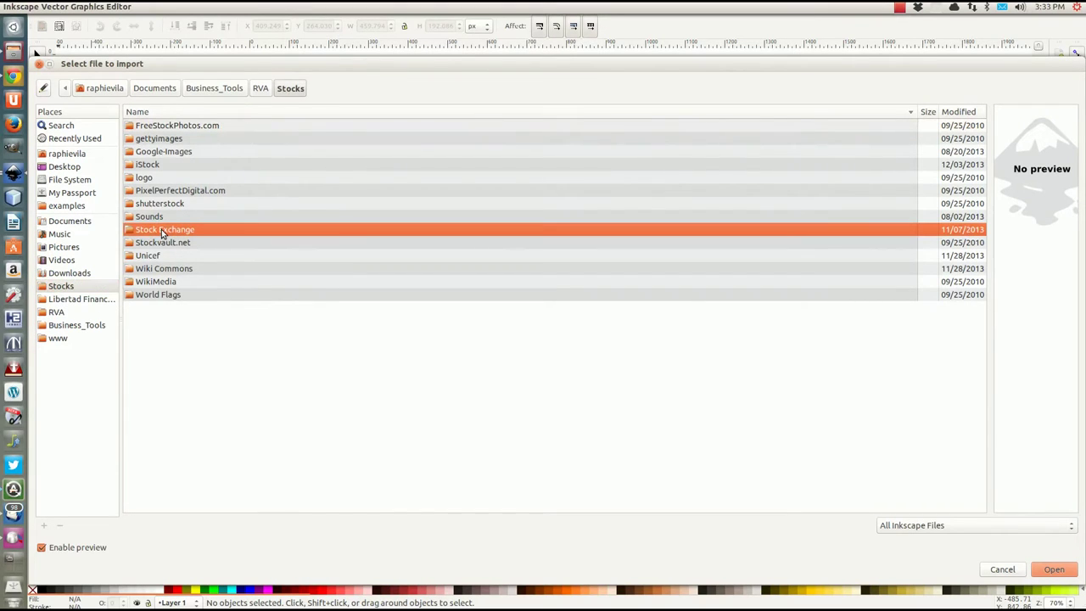
double_click(155, 231)
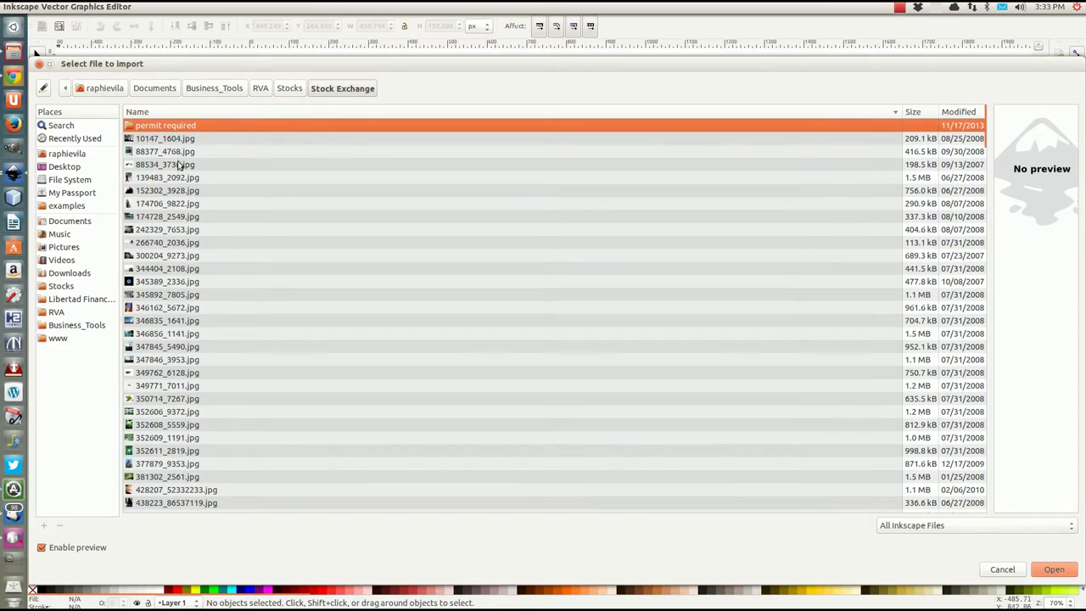
left_click(13, 75)
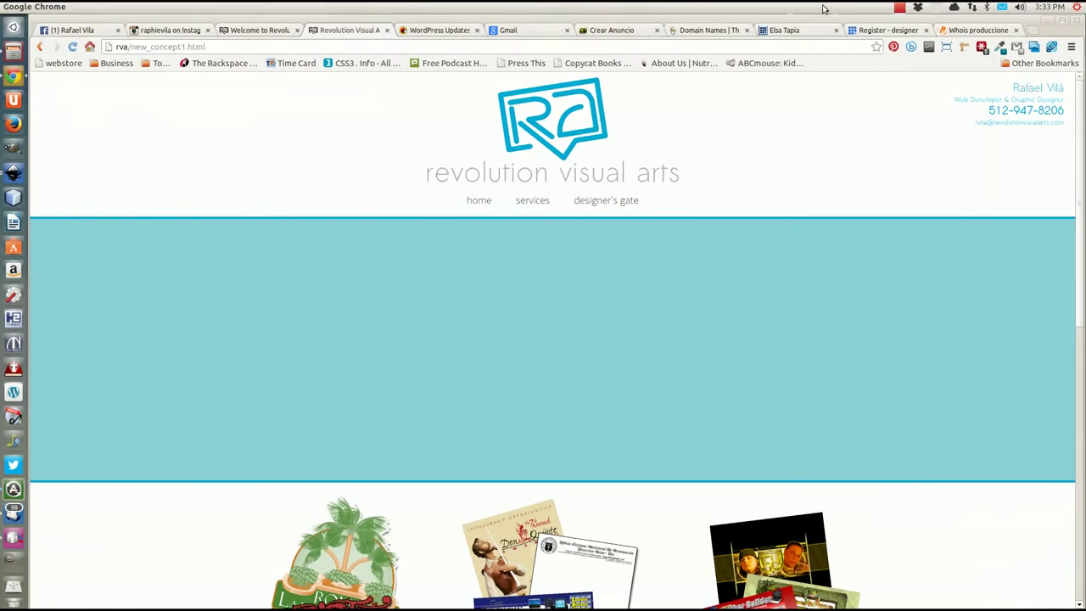
Close the unneeded tabs, including Whois, Domain Names, Gmail, WordPress, Instagram and Facebook
left_click(1017, 31)
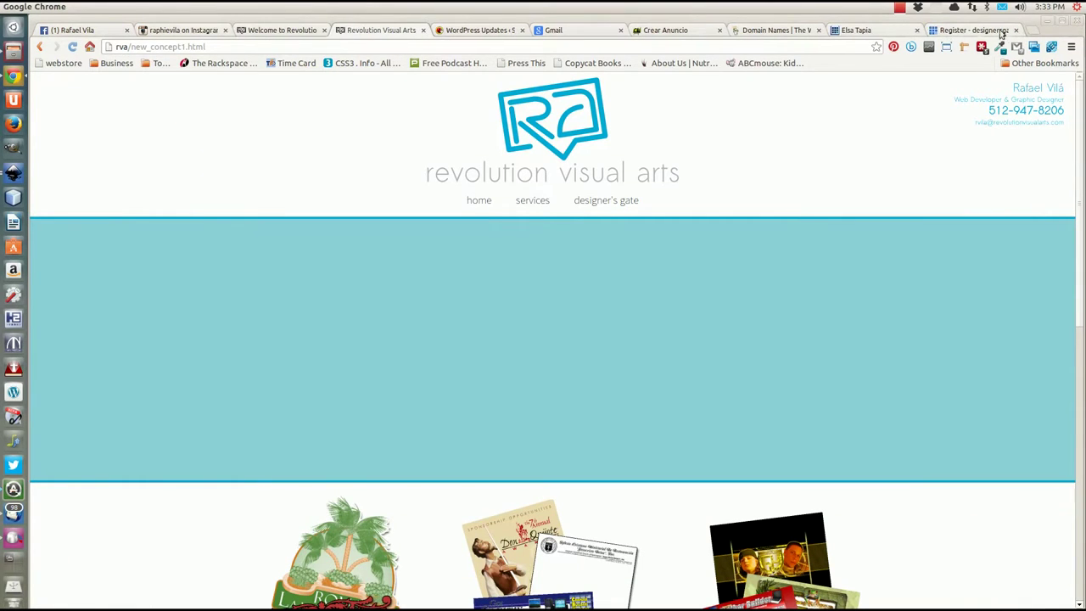
left_click(1017, 31)
left_click(1018, 32)
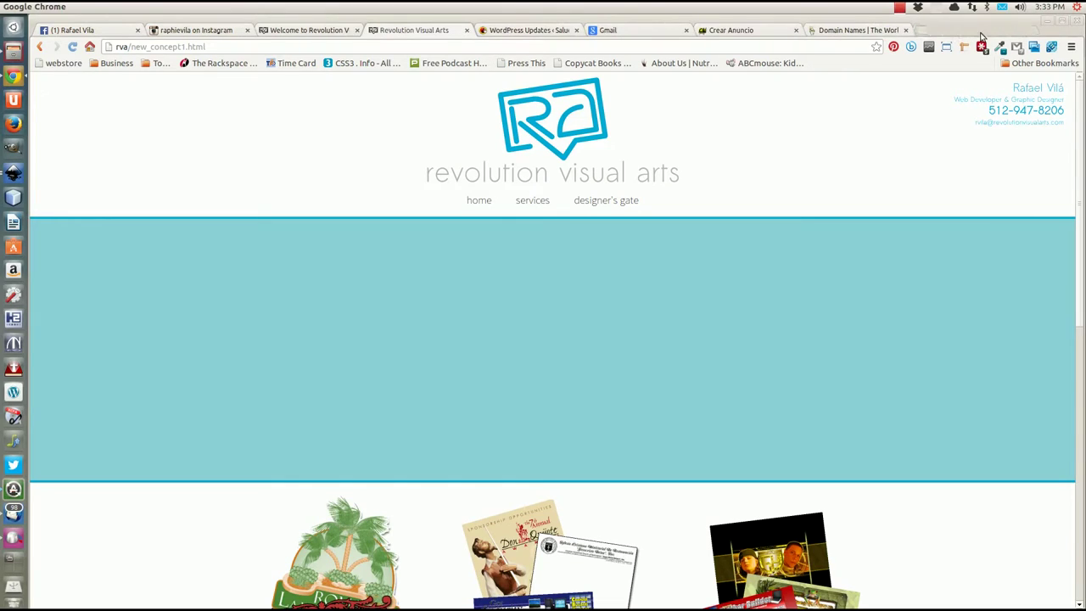
left_click(906, 31)
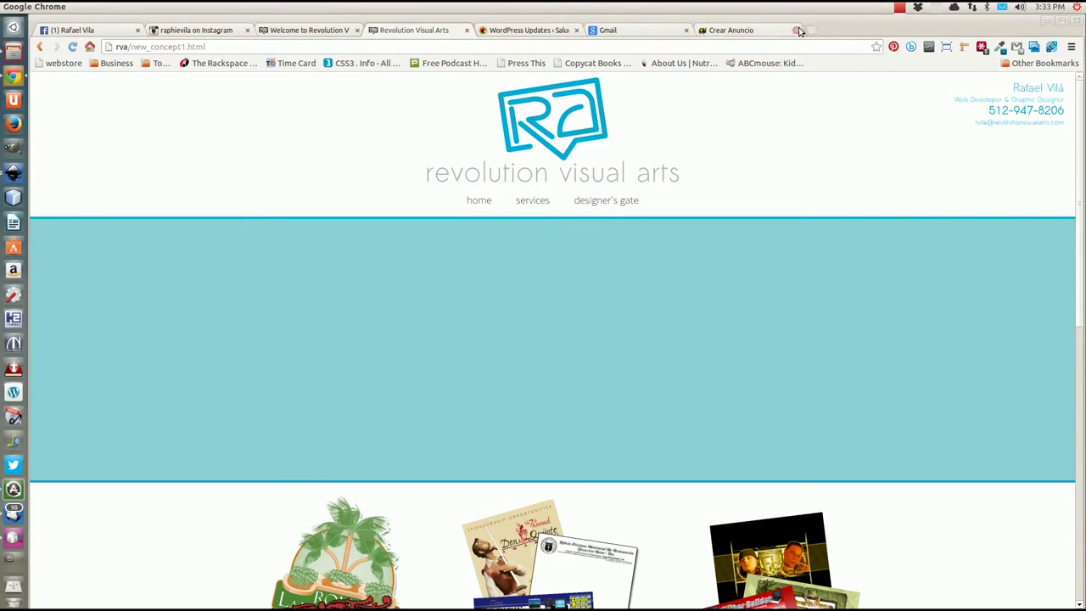
left_click(796, 30)
left_click(686, 31)
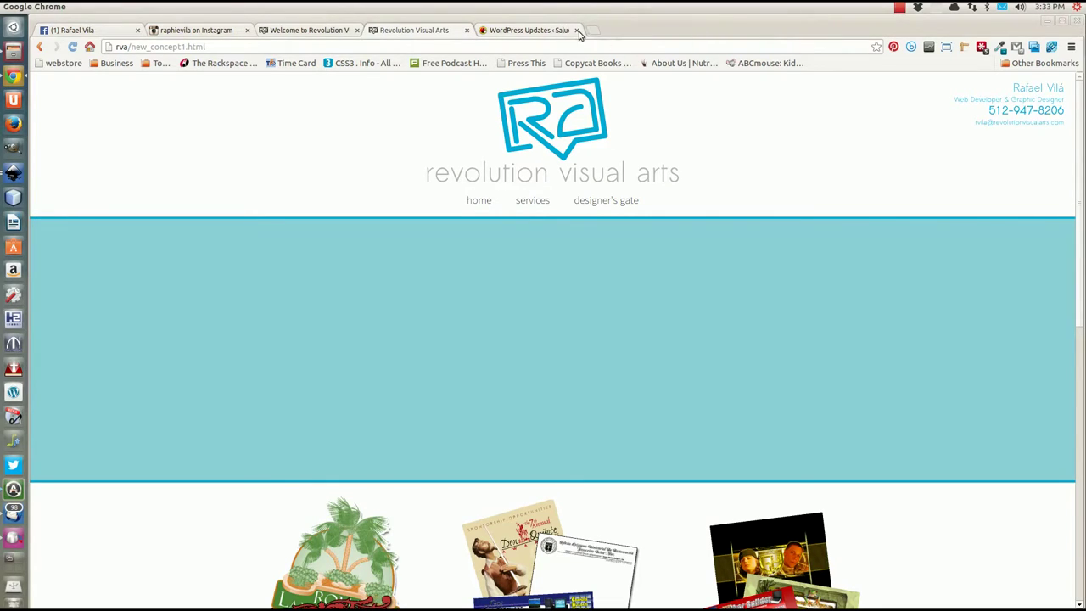
left_click(576, 31)
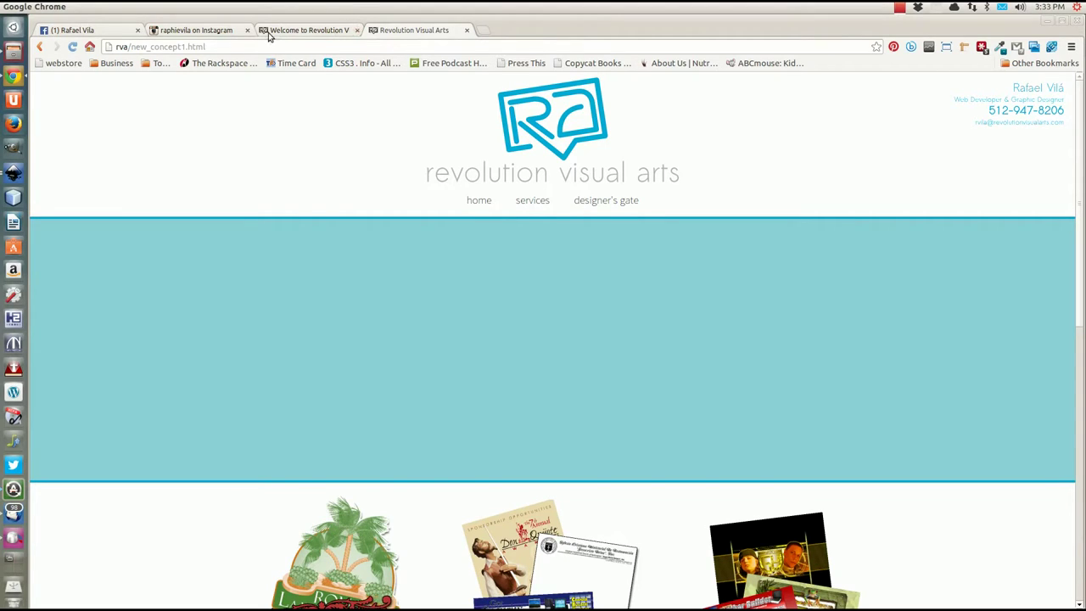
left_click(247, 31)
left_click(138, 30)
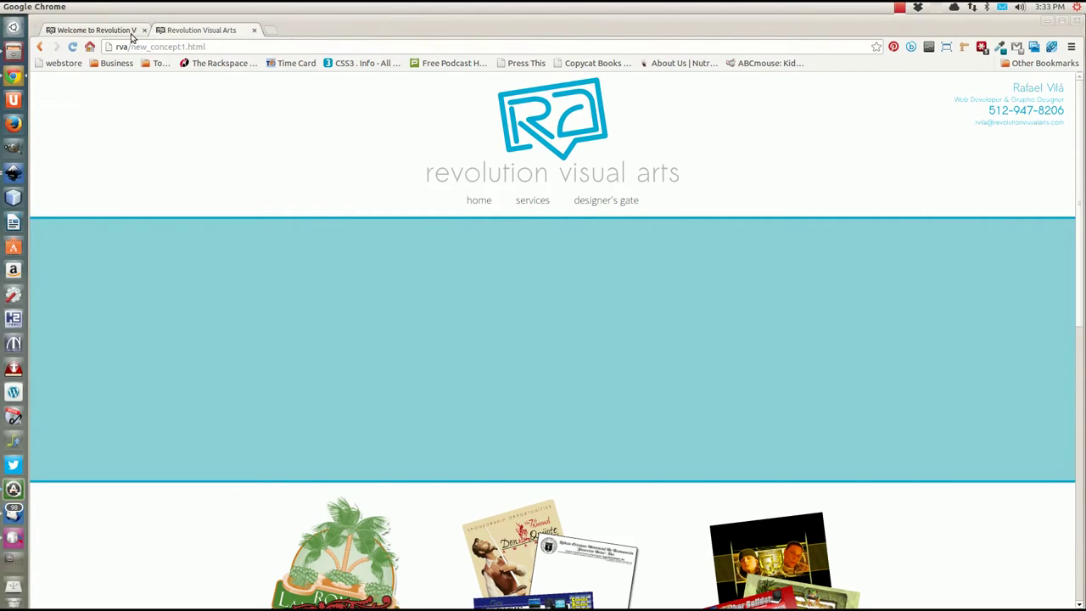
Load sxc.hu in a new tab and dismiss the cookie notice
left_click(262, 31)
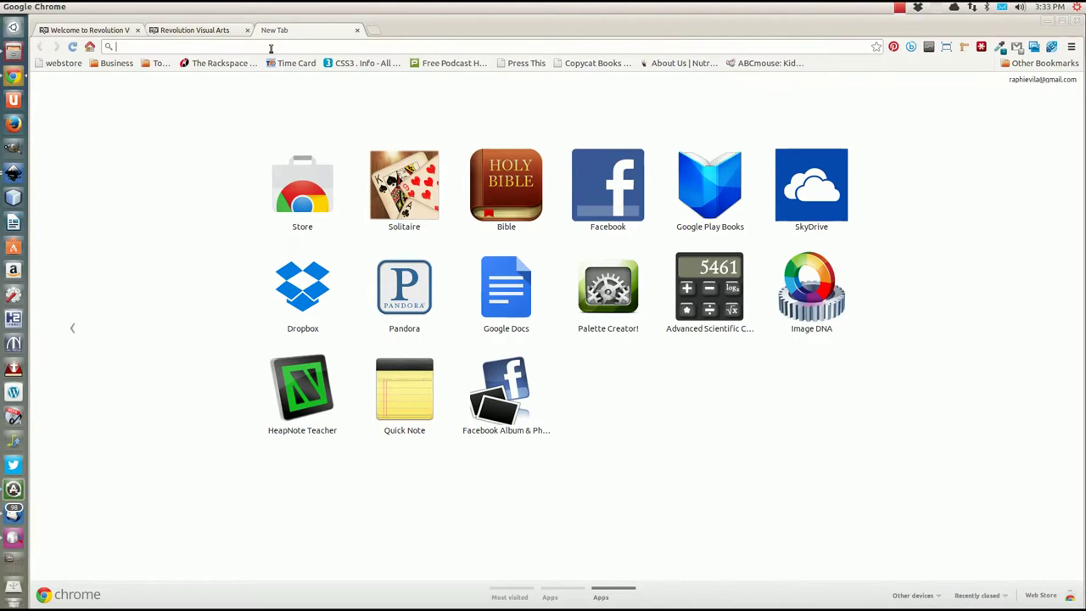
type("sxc")
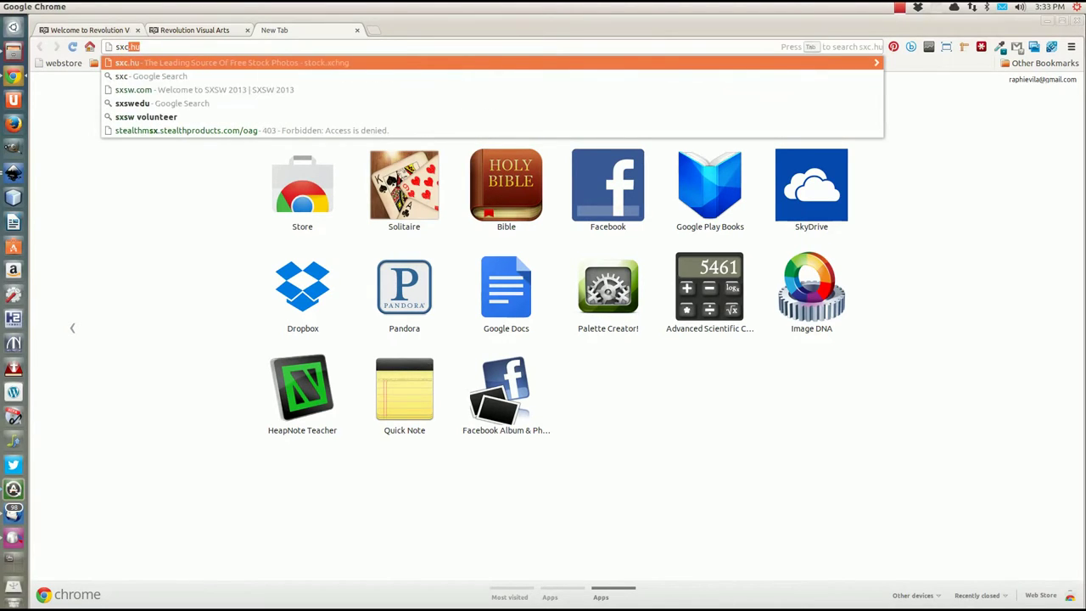
type(".hu")
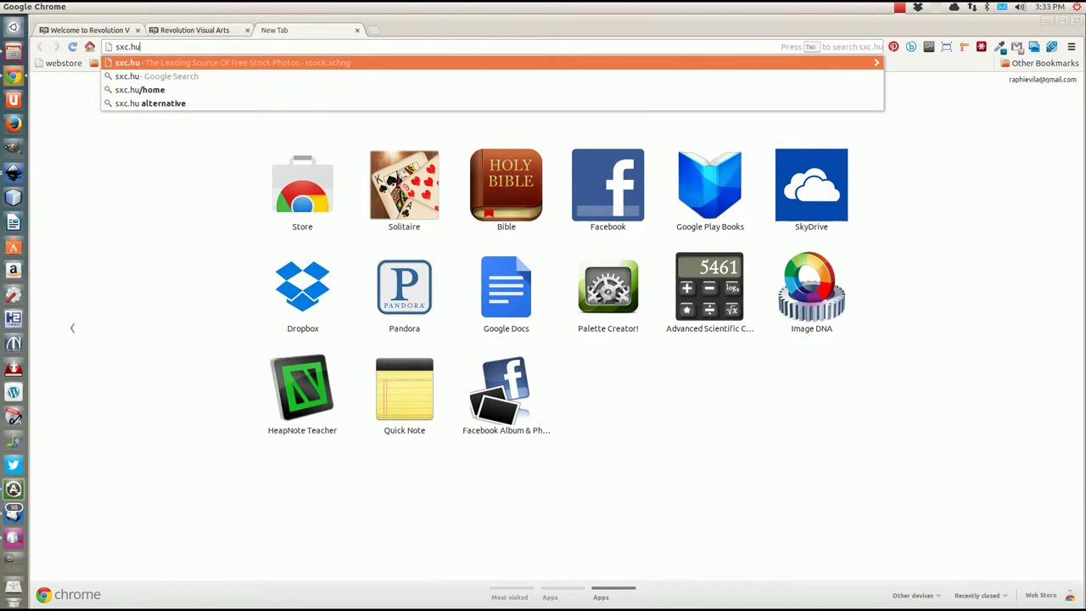
key("Return")
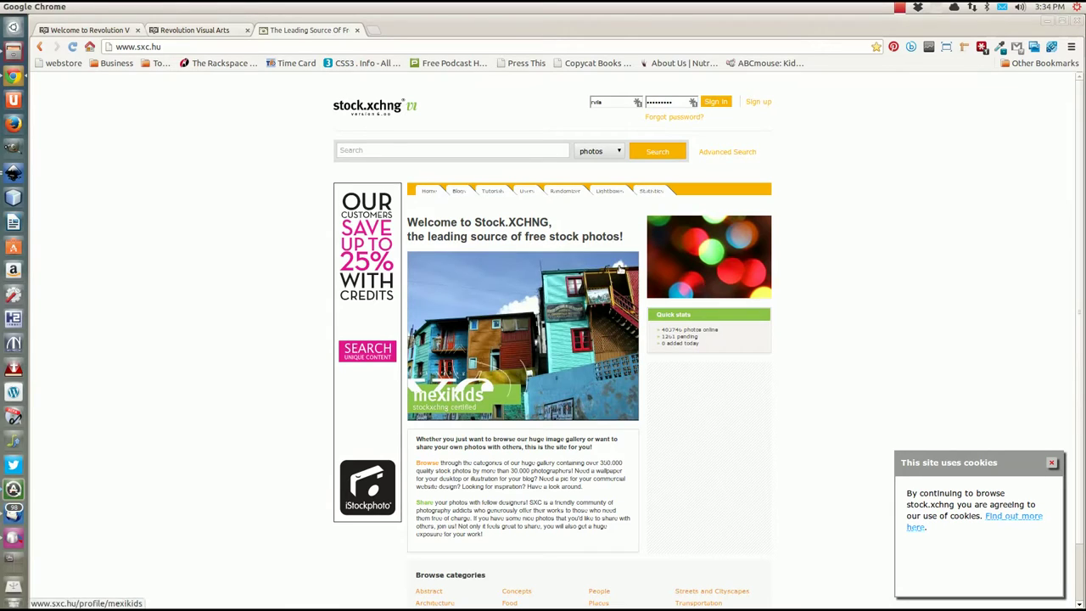
left_click(1052, 463)
scroll(900, 380, "down", 1)
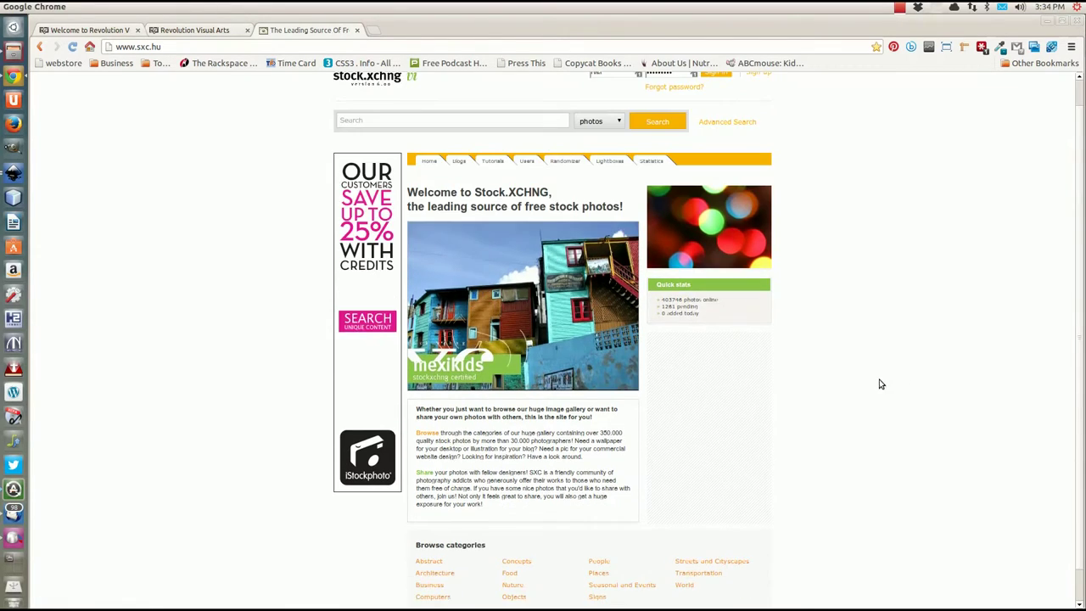
scroll(820, 397, "up", 1)
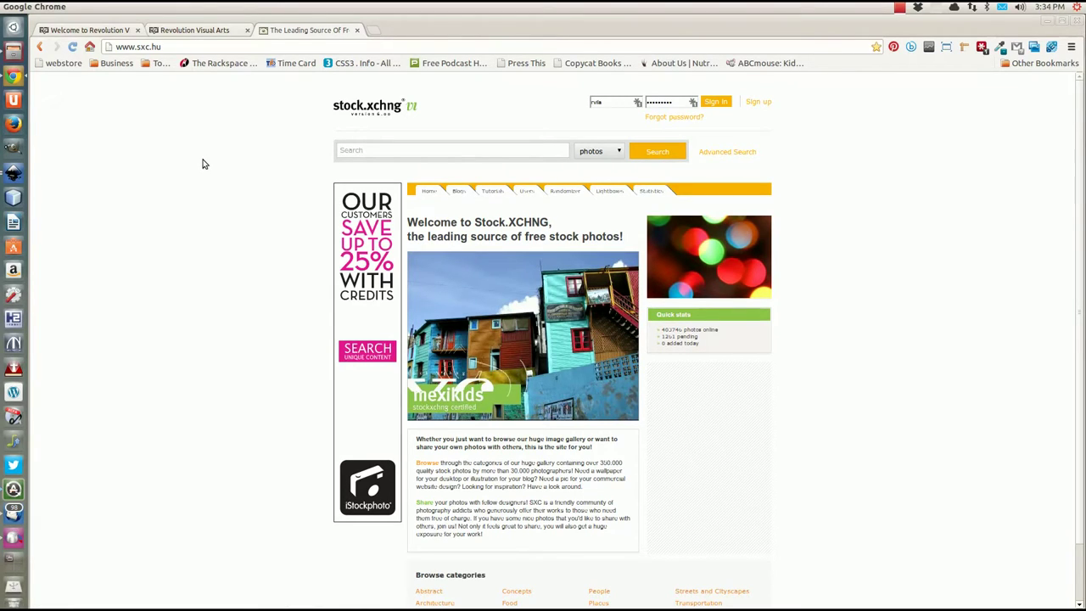
Import the pool-table photo 346856_1141.jpg as a linked image
left_click(14, 174)
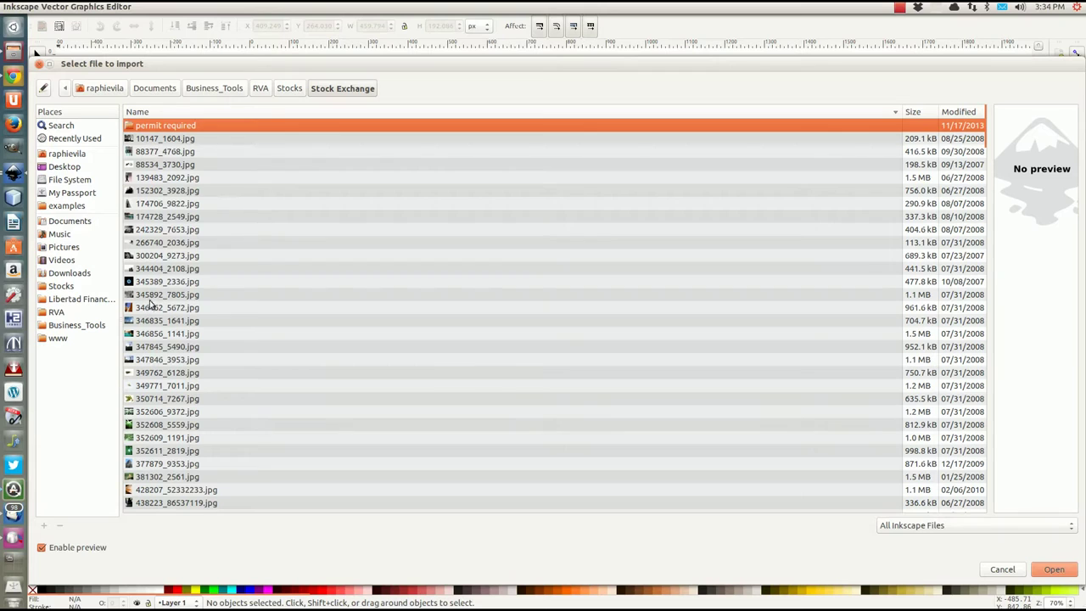
left_click(151, 337)
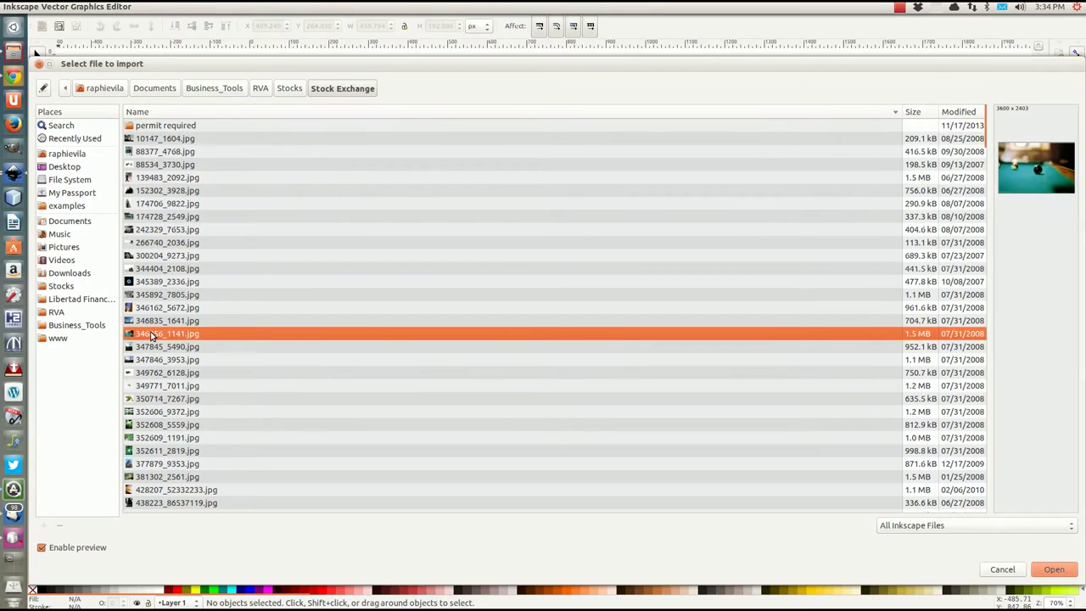
scroll(153, 335, "down", 2)
scroll(153, 339, "up", 2)
left_click(1058, 573)
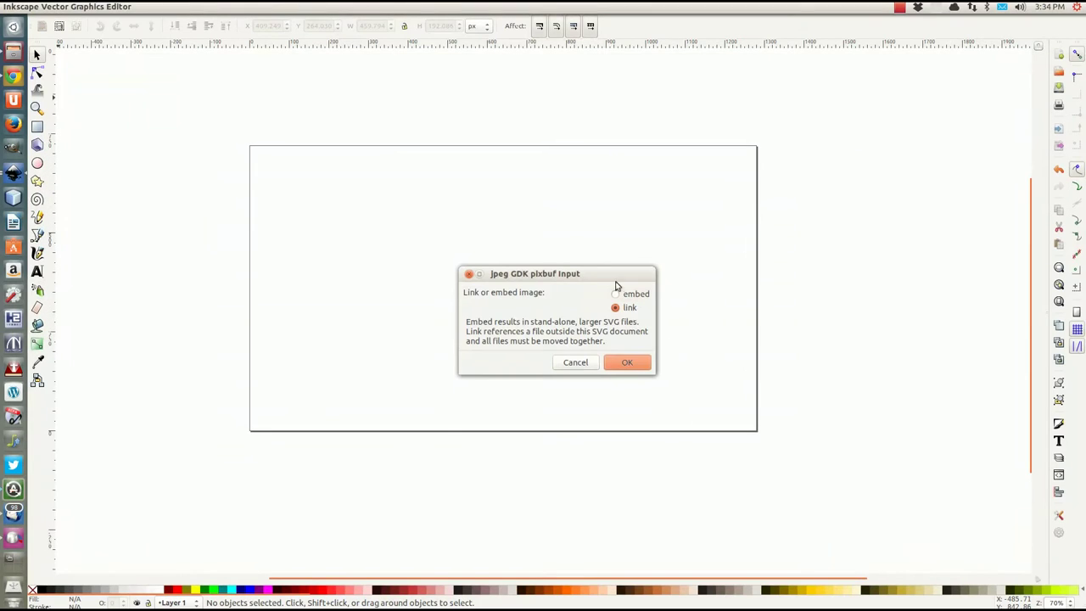
left_click(627, 362)
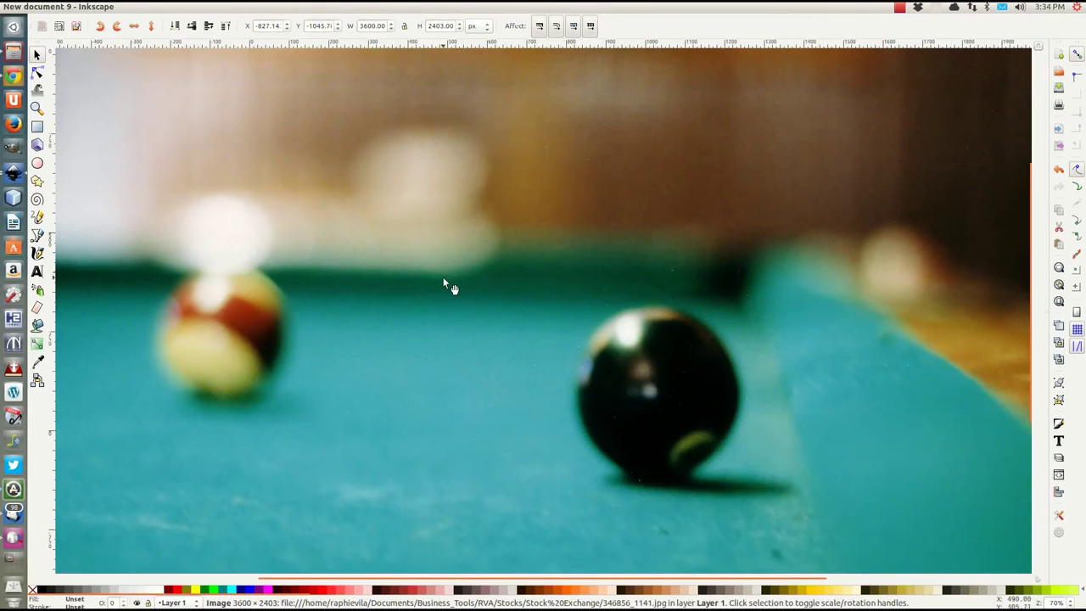
Shrink the pool photo from its corners to roughly the page size
scroll(446, 251, "down", 2, "ctrl")
scroll(447, 252, "down", 2, "ctrl")
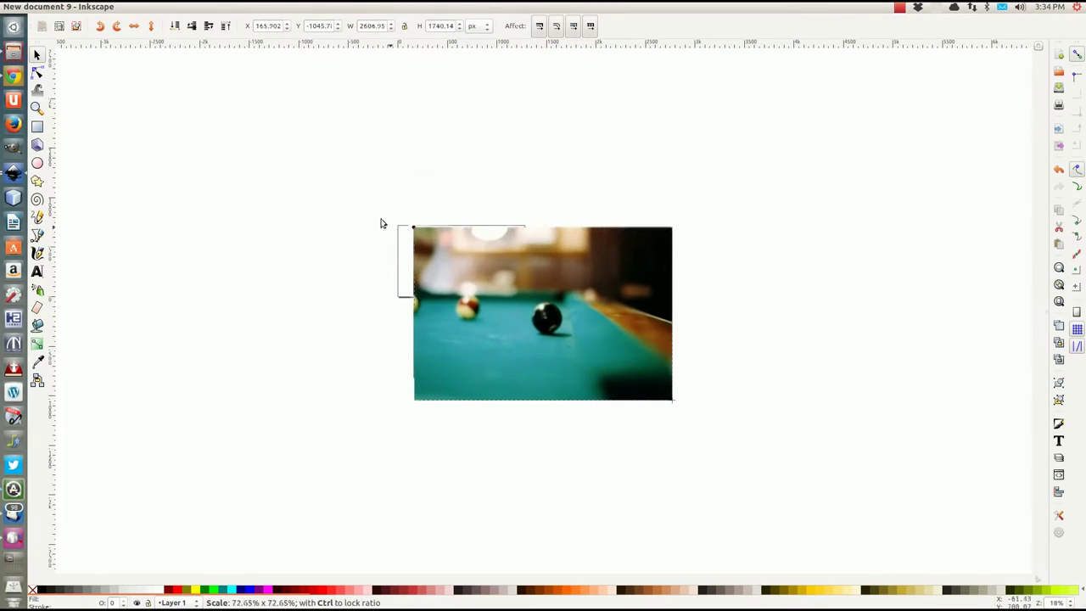
left_click_drag(310, 160, 376, 224)
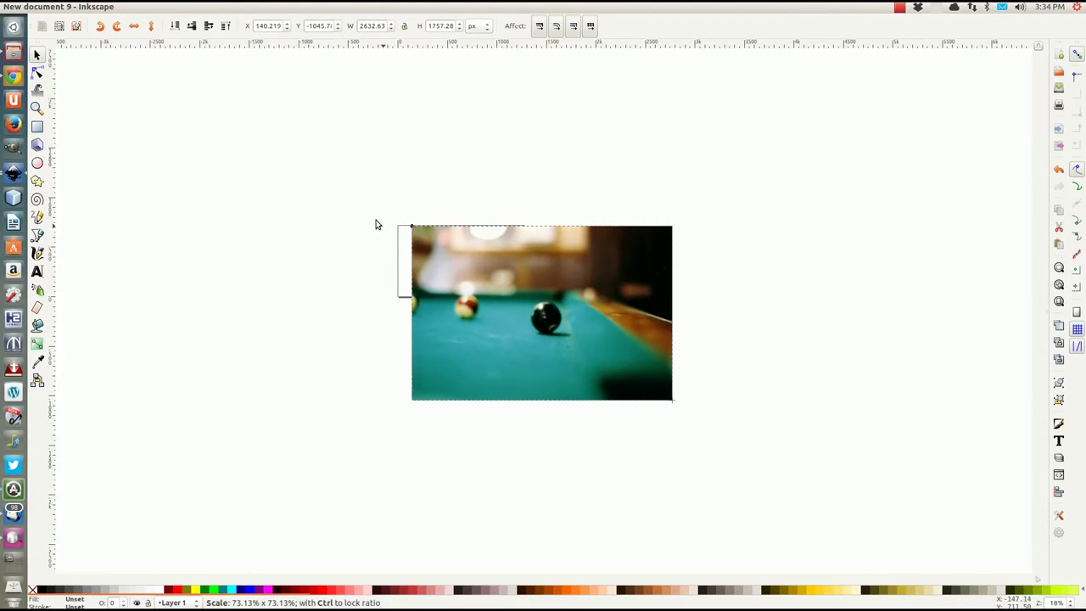
left_click_drag(675, 402, 519, 373)
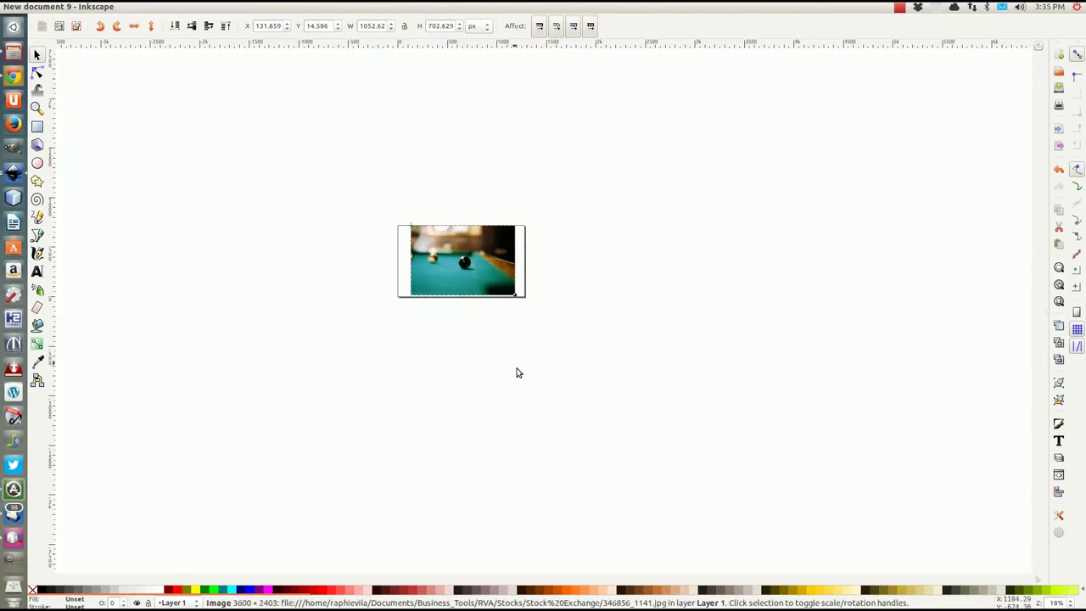
scroll(487, 297, "up", 1, "ctrl")
scroll(482, 296, "up", 1, "ctrl")
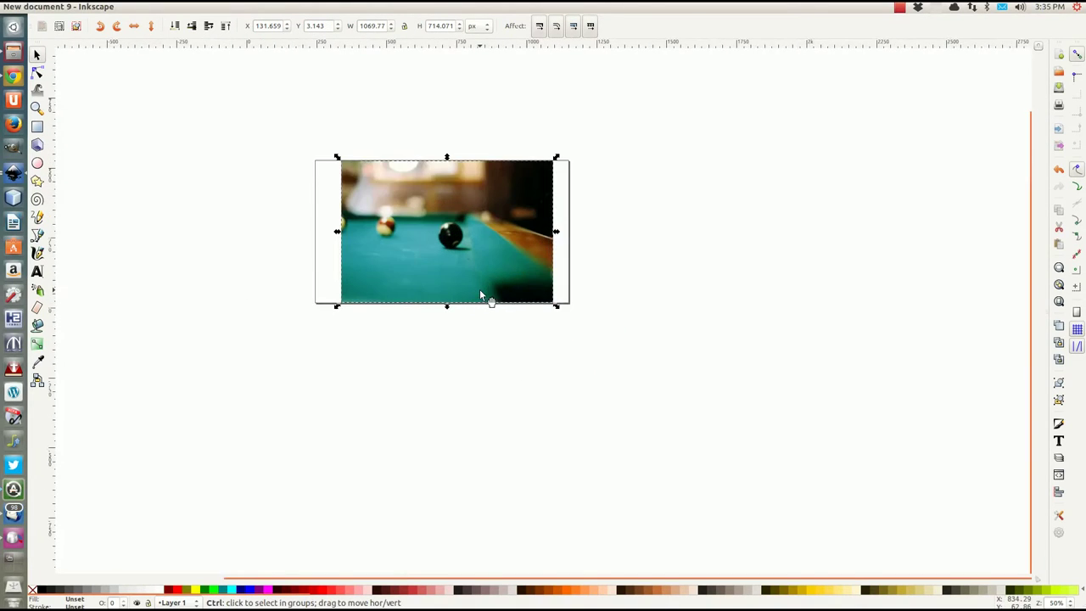
scroll(479, 289, "up", 1, "ctrl")
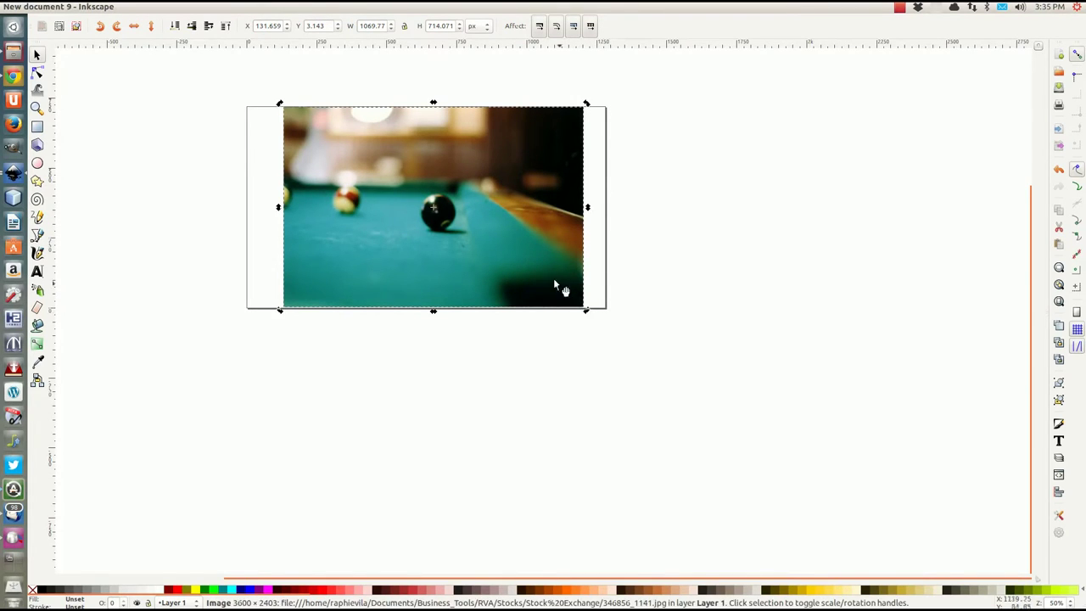
Enlarge the photo to about 1381 × 922 px and position it to cover the page
left_click_drag(586, 308, 608, 344)
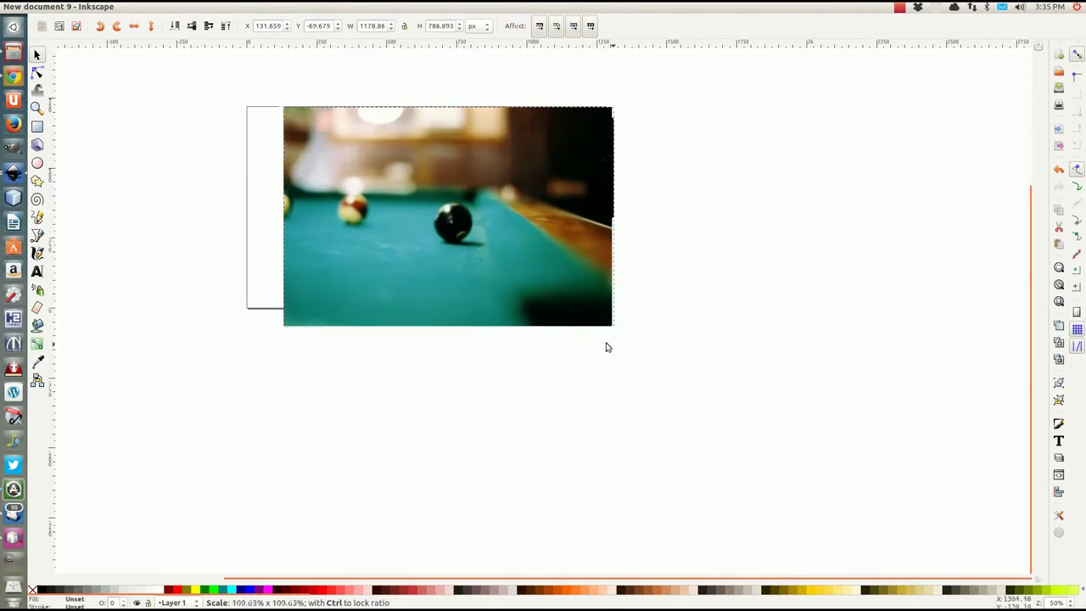
left_click_drag(280, 104, 209, 71)
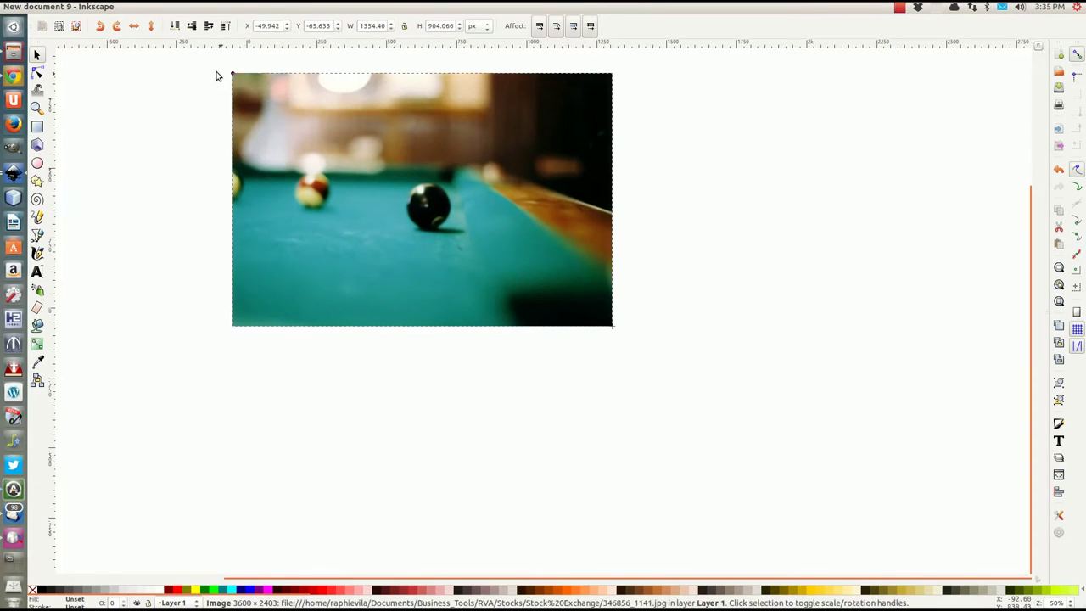
left_click_drag(376, 105, 390, 126)
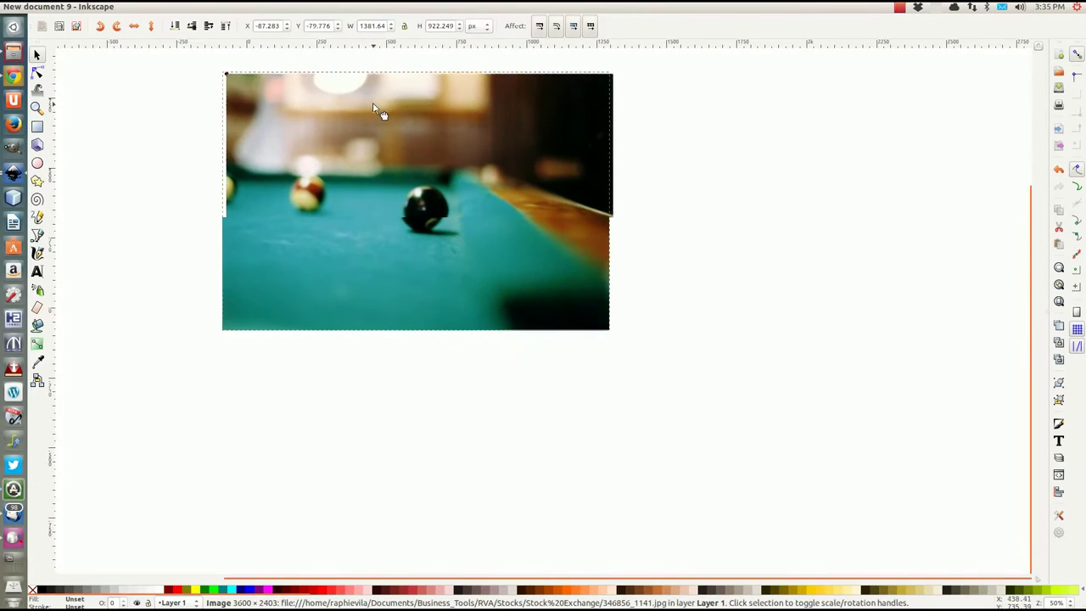
scroll(453, 343, "up", 3)
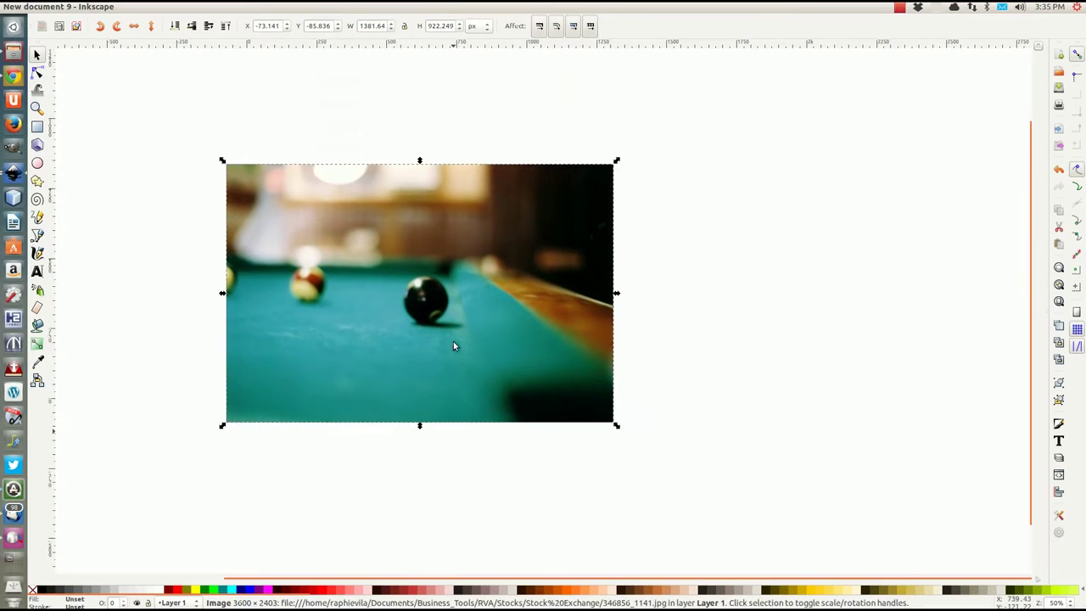
scroll(310, 445, "down", 1, "ctrl")
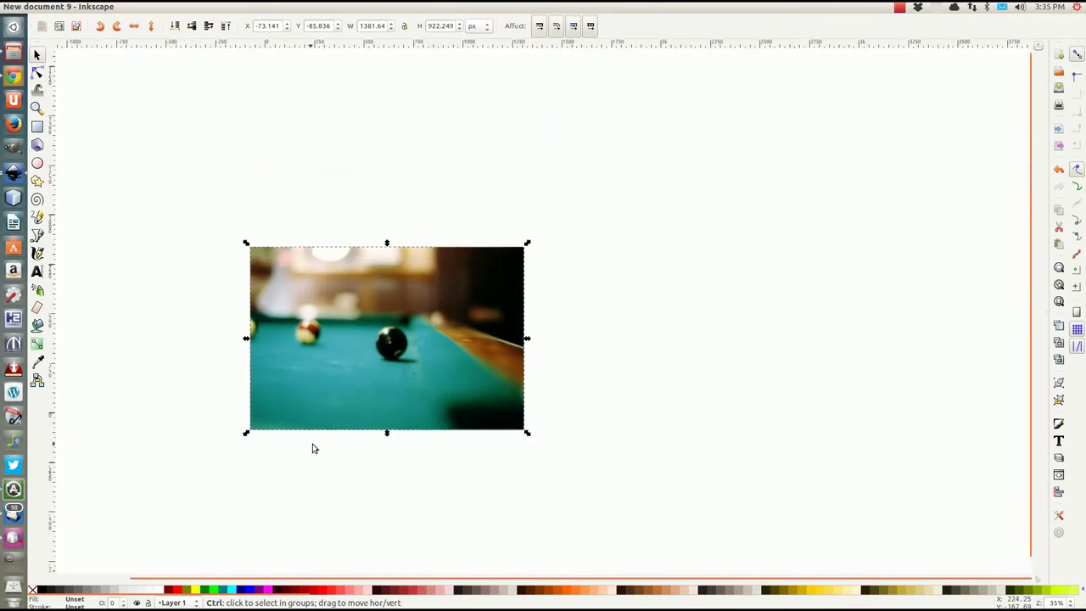
left_click_drag(310, 446, 437, 387)
scroll(458, 387, "up", 2)
scroll(475, 384, "down", 1)
scroll(482, 352, "up", 2)
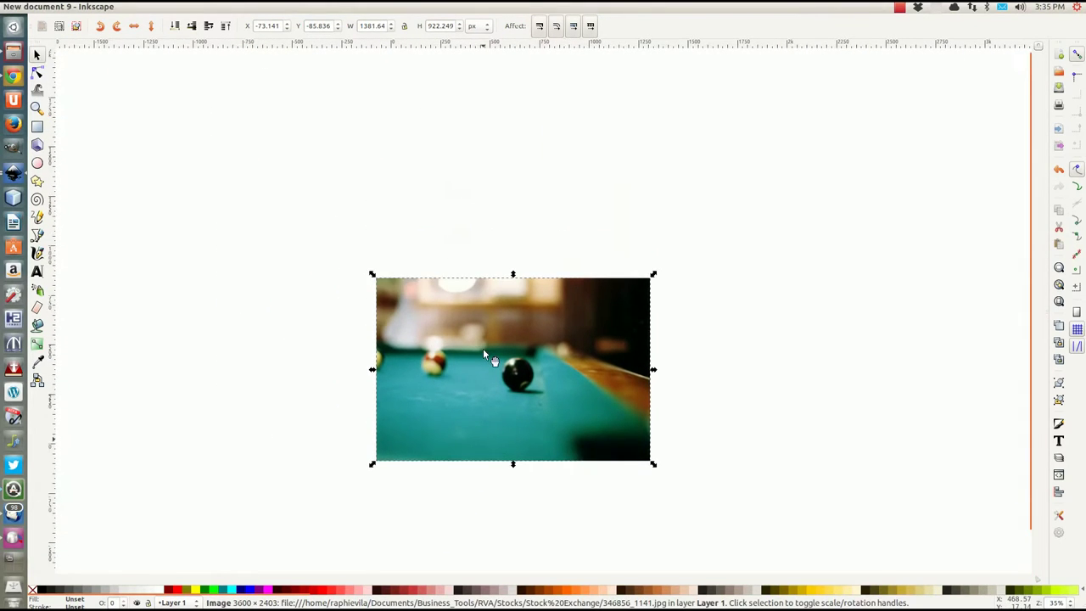
scroll(486, 339, "down", 2)
scroll(491, 327, "up", 2, "ctrl")
scroll(488, 314, "up", 1)
scroll(468, 297, "up", 2)
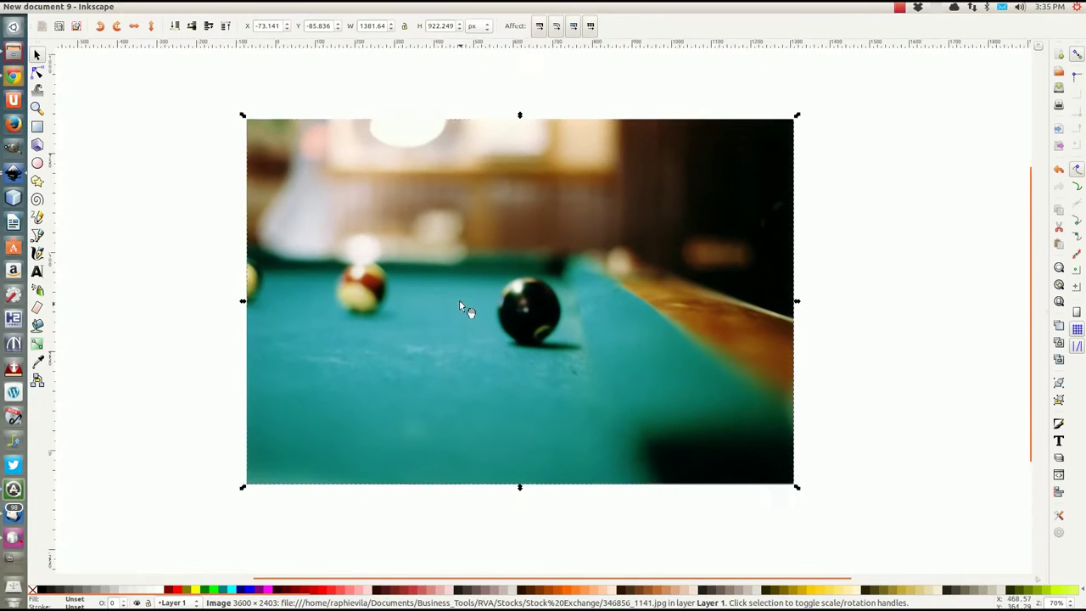
scroll(459, 300, "down", 1)
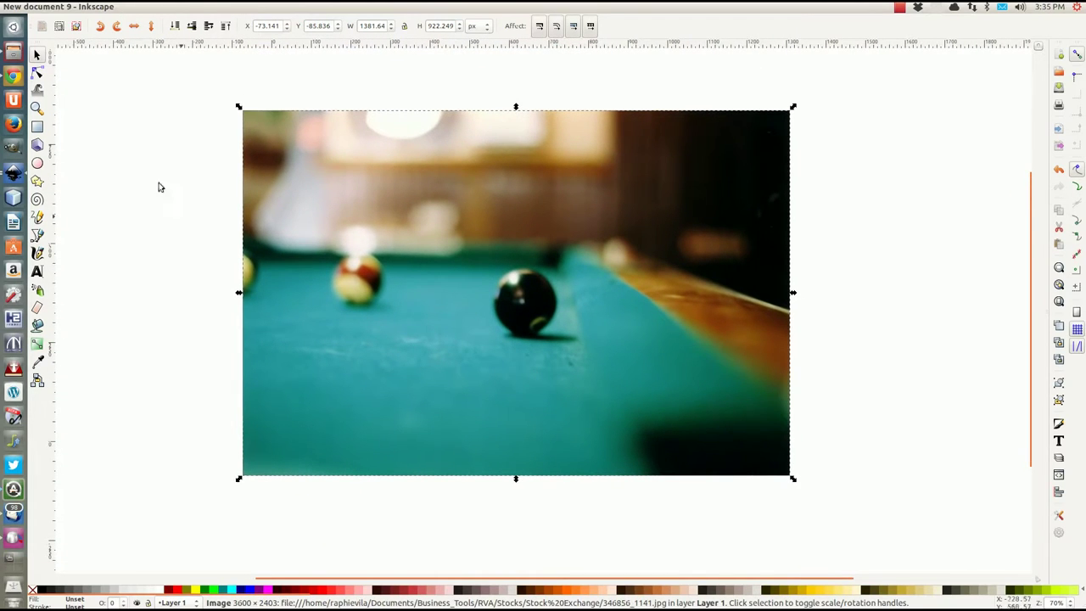
Turn on 'Border on top of drawing' in Document Properties
left_click(48, 8)
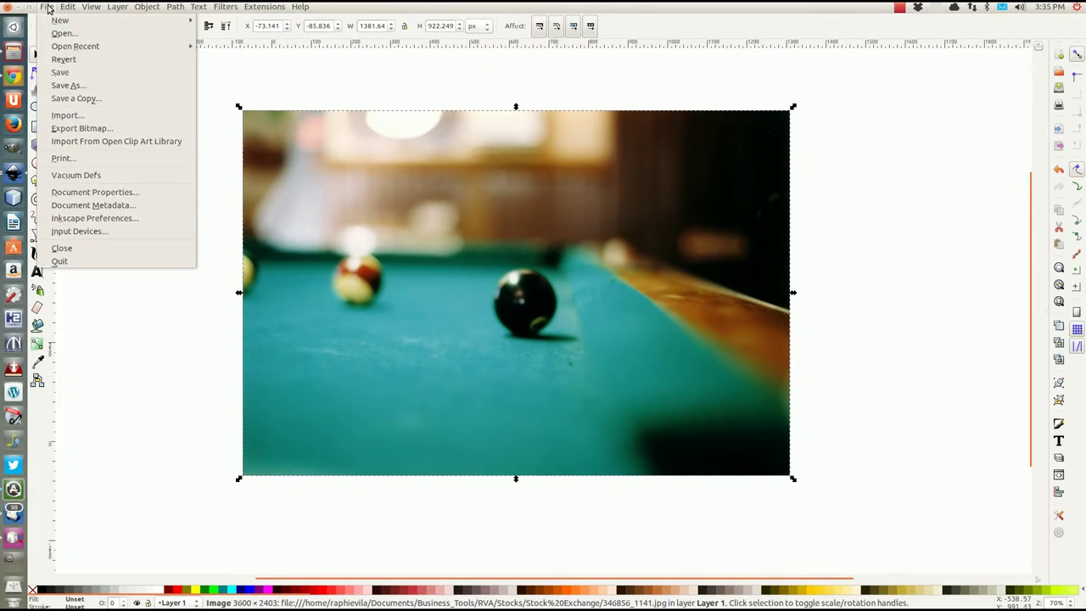
left_click(85, 191)
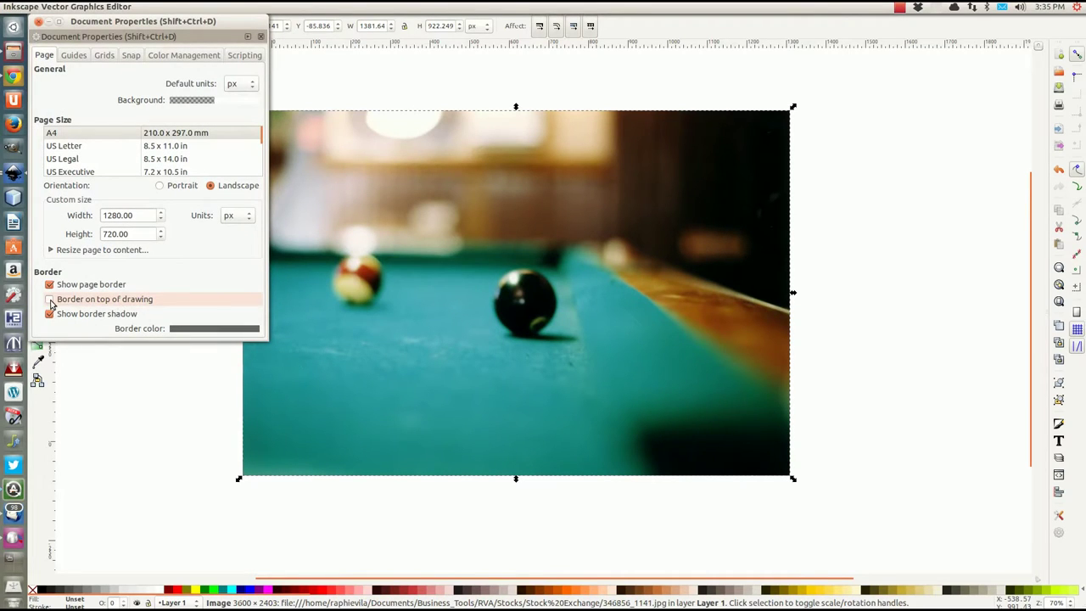
left_click(51, 300)
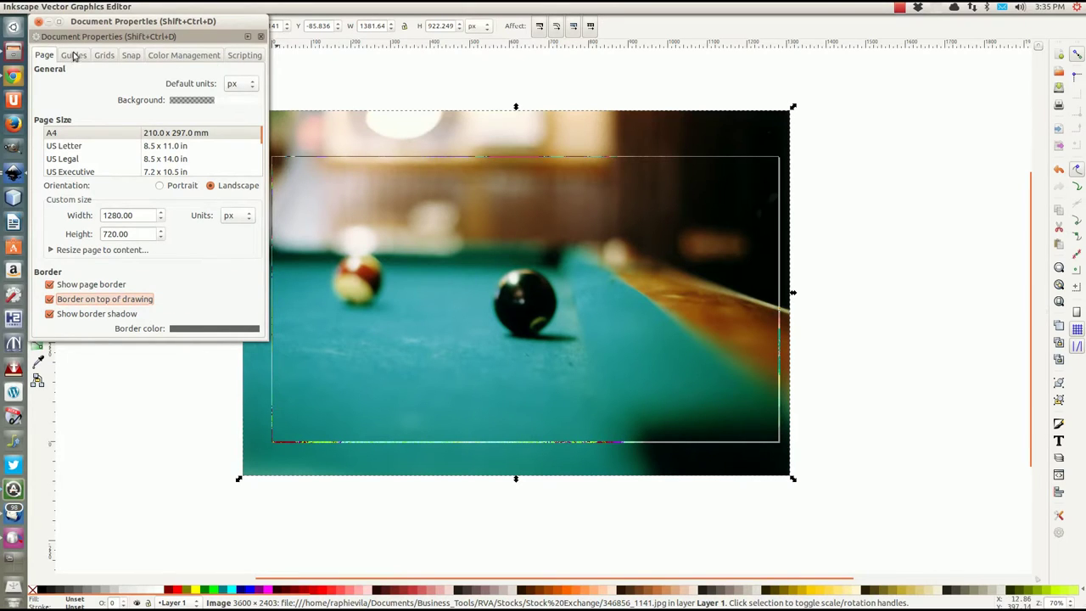
left_click(38, 24)
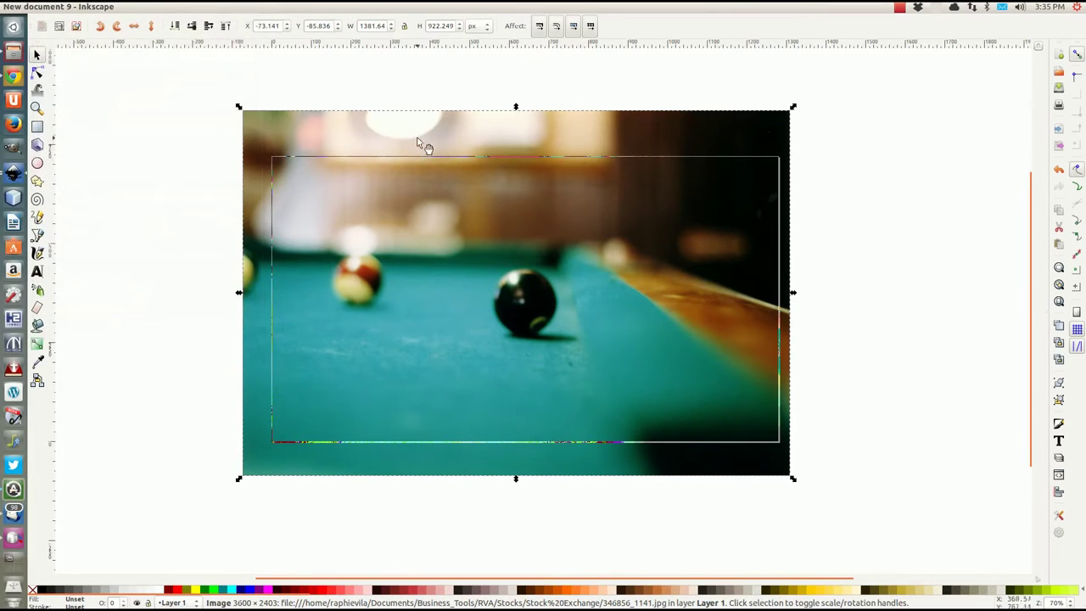
Shift the pool-table photo slightly right, then nudge it down with the arrow key
left_click_drag(408, 133, 419, 140)
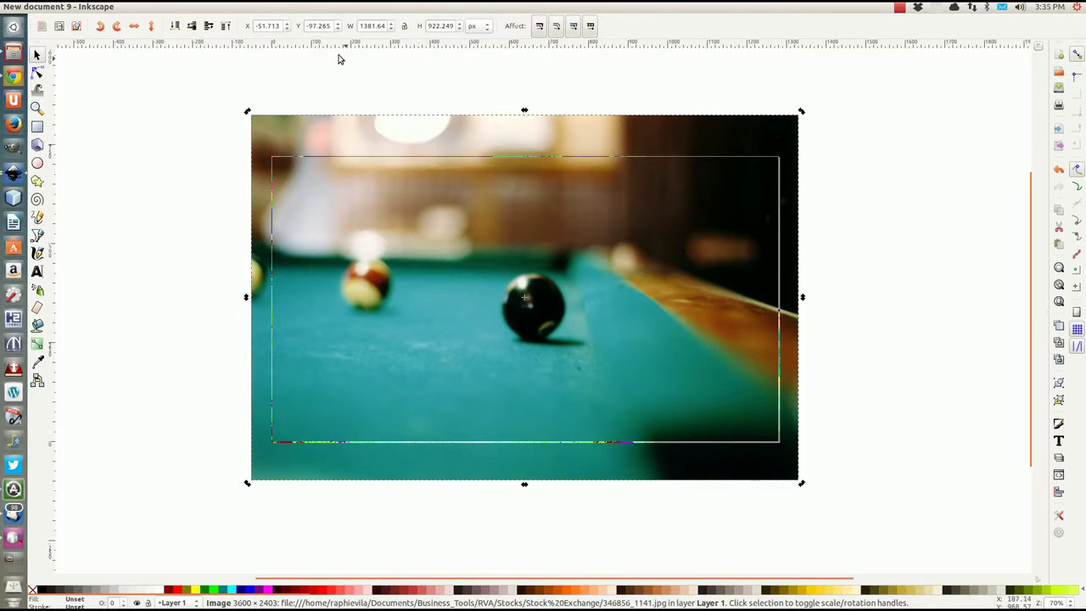
left_click(310, 90)
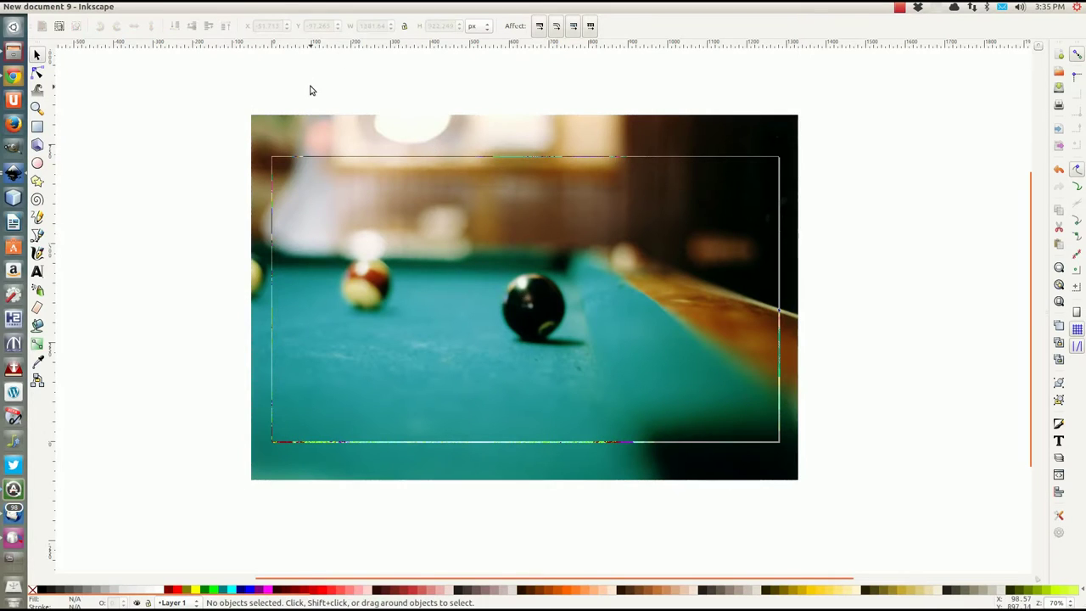
left_click(641, 134)
key("Down")
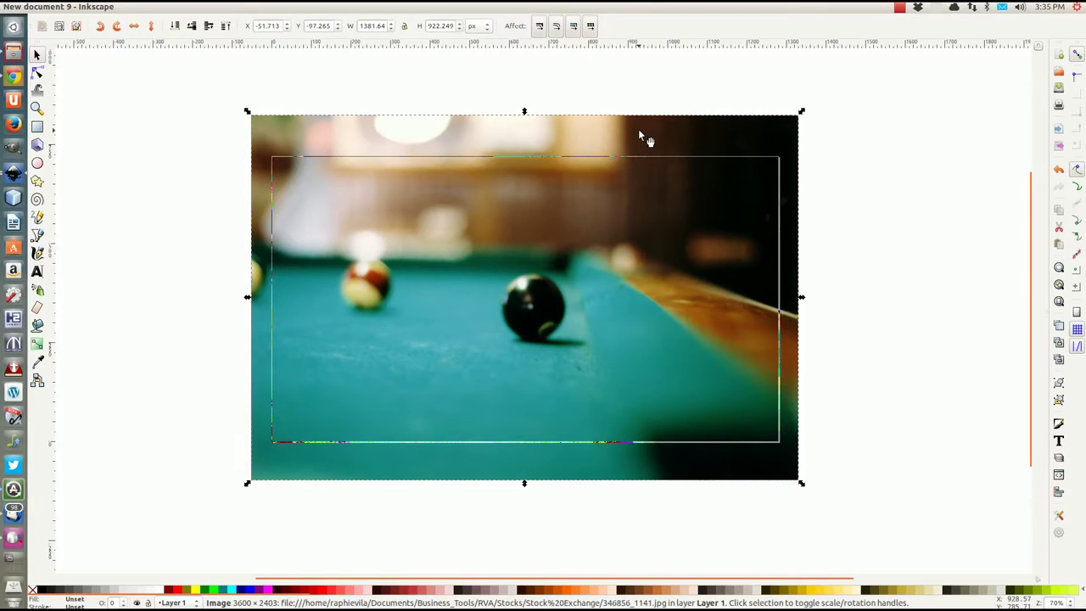
left_click(144, 174)
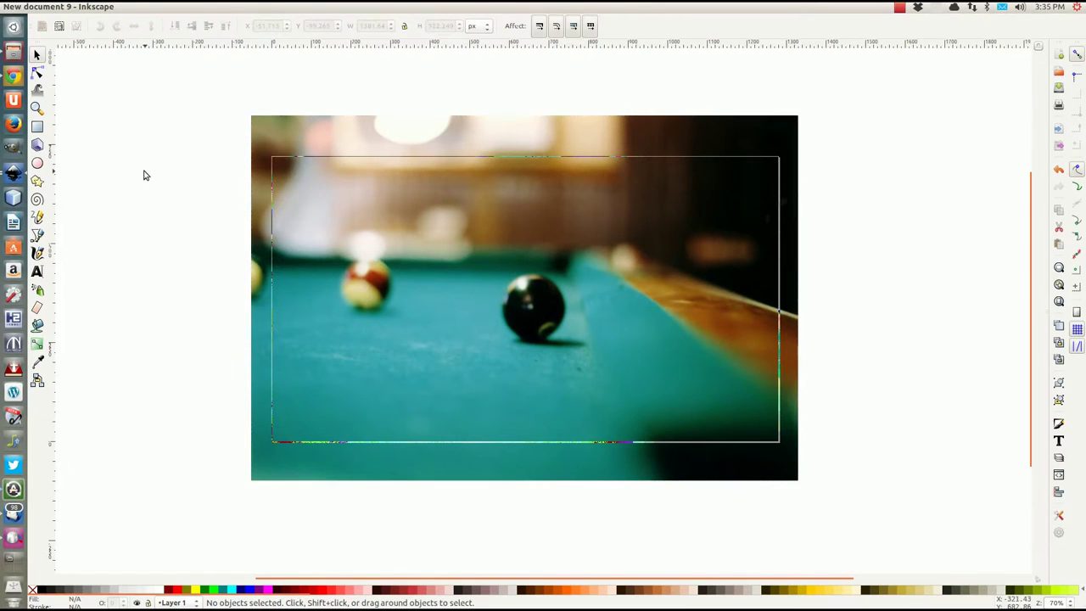
Recheck Document Properties, then launch the NetBeans IDE
left_click(47, 7)
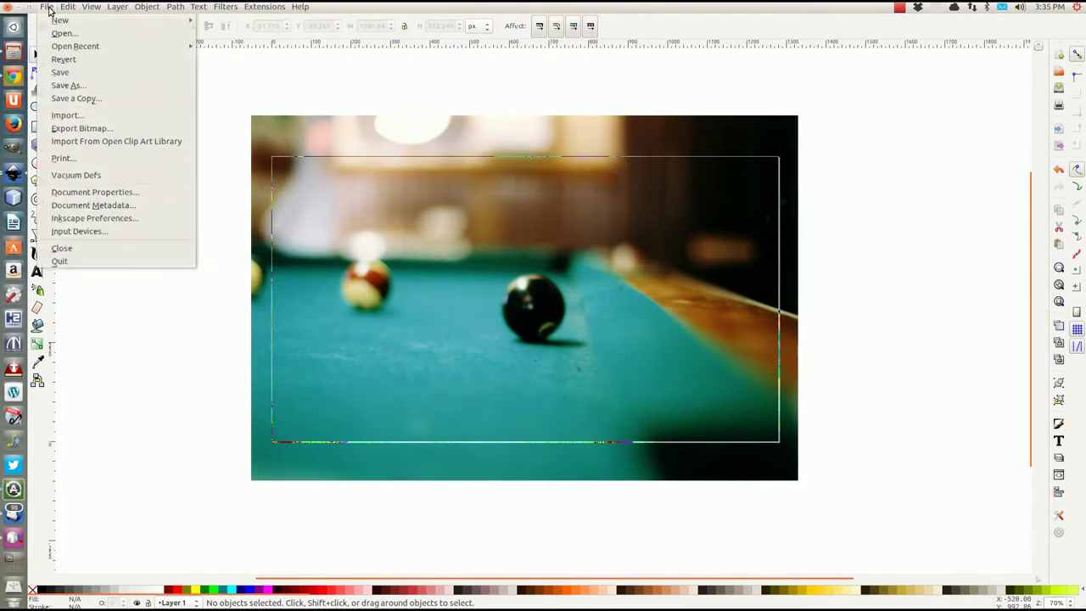
left_click(85, 192)
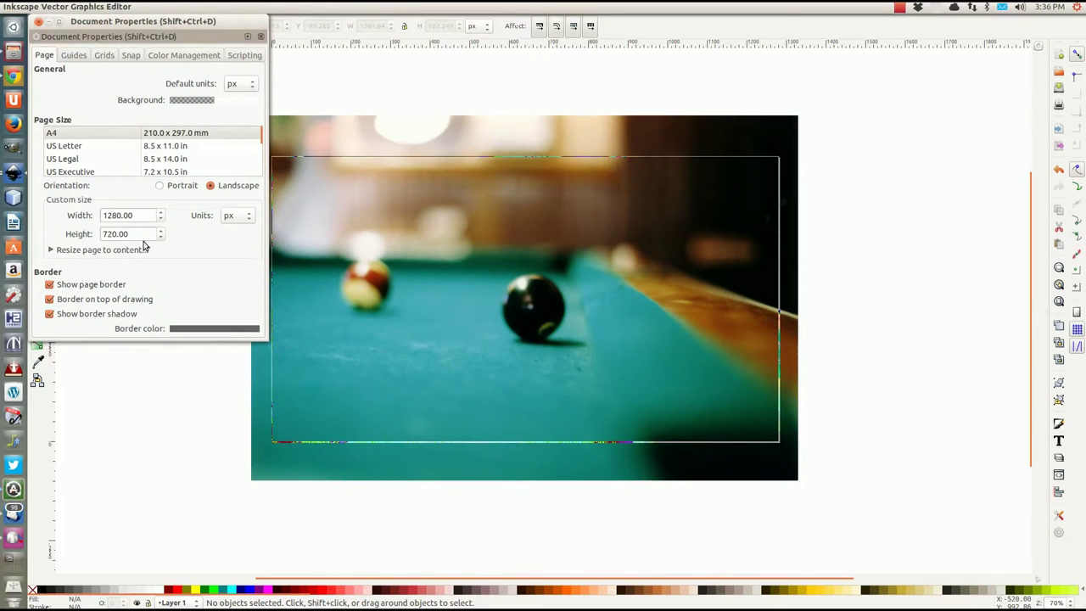
left_click(317, 106)
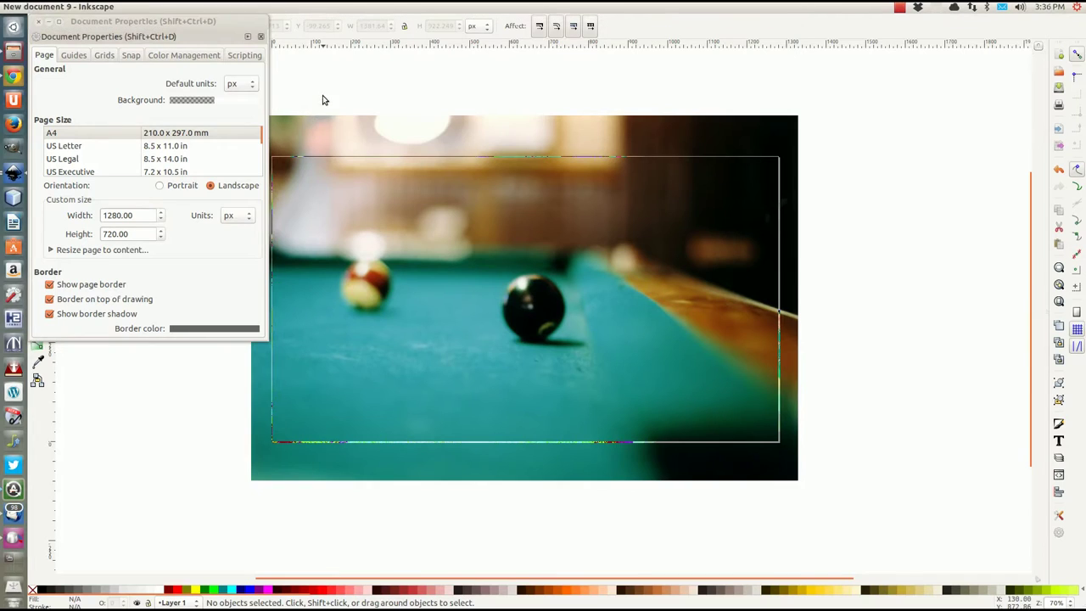
left_click(38, 21)
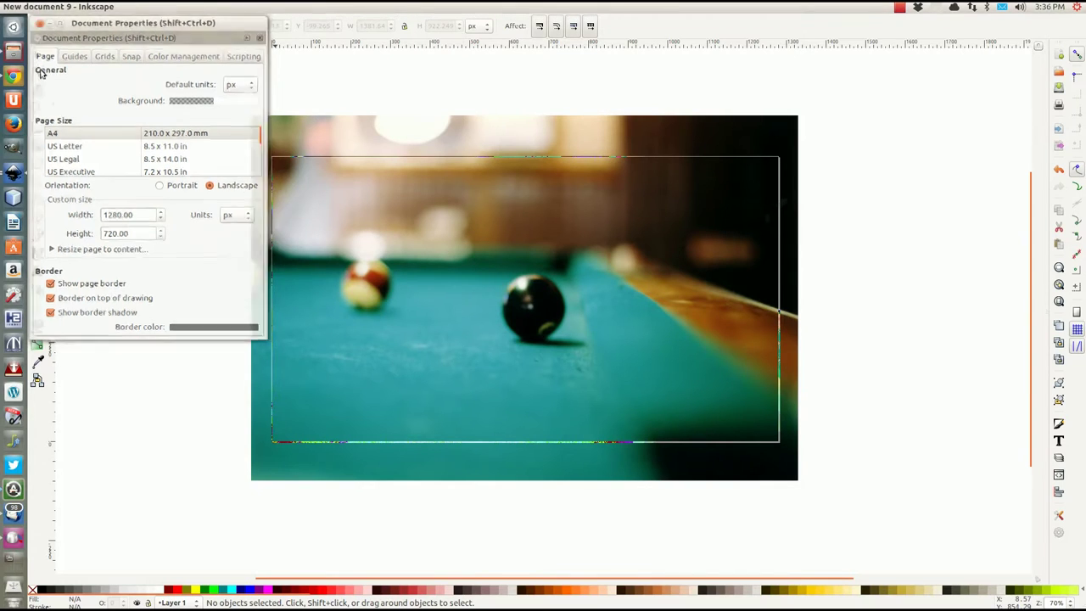
left_click(13, 198)
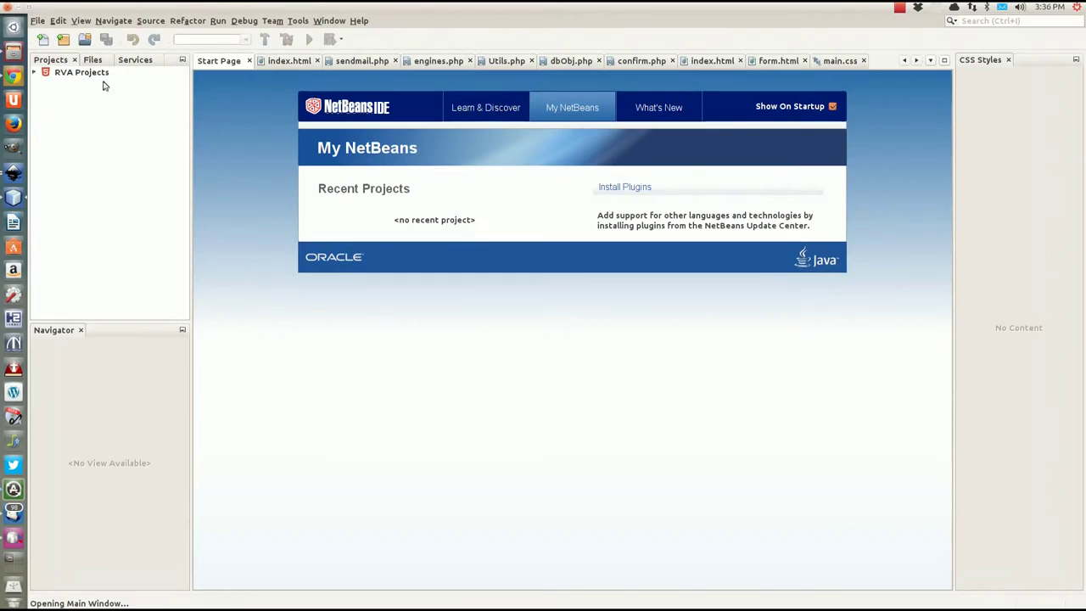
Back in Inkscape, draw a white-filled rectangle matching the page frame
left_click(14, 176)
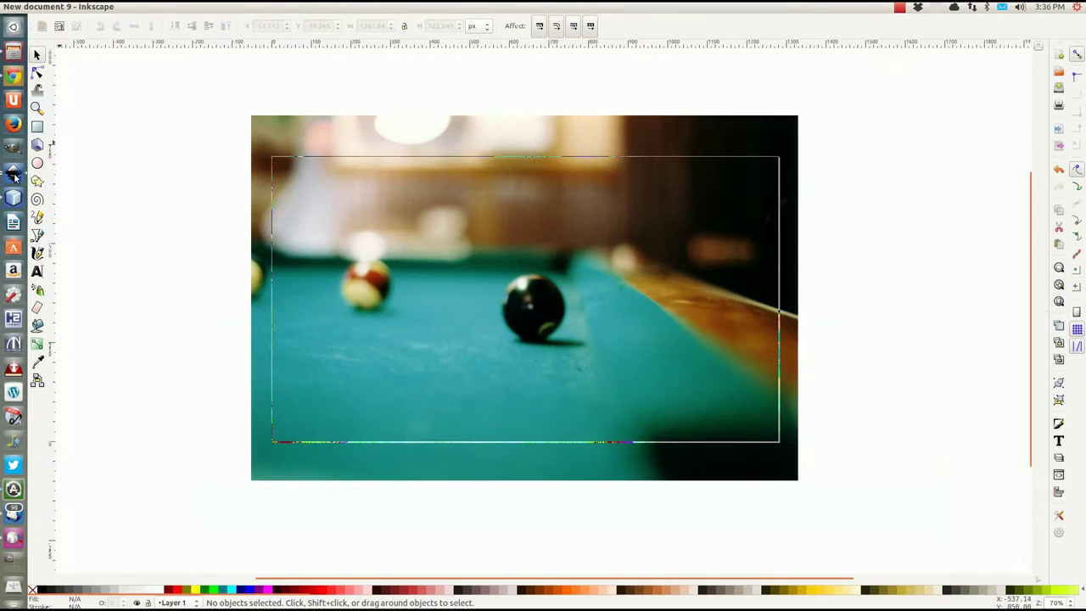
left_click(38, 126)
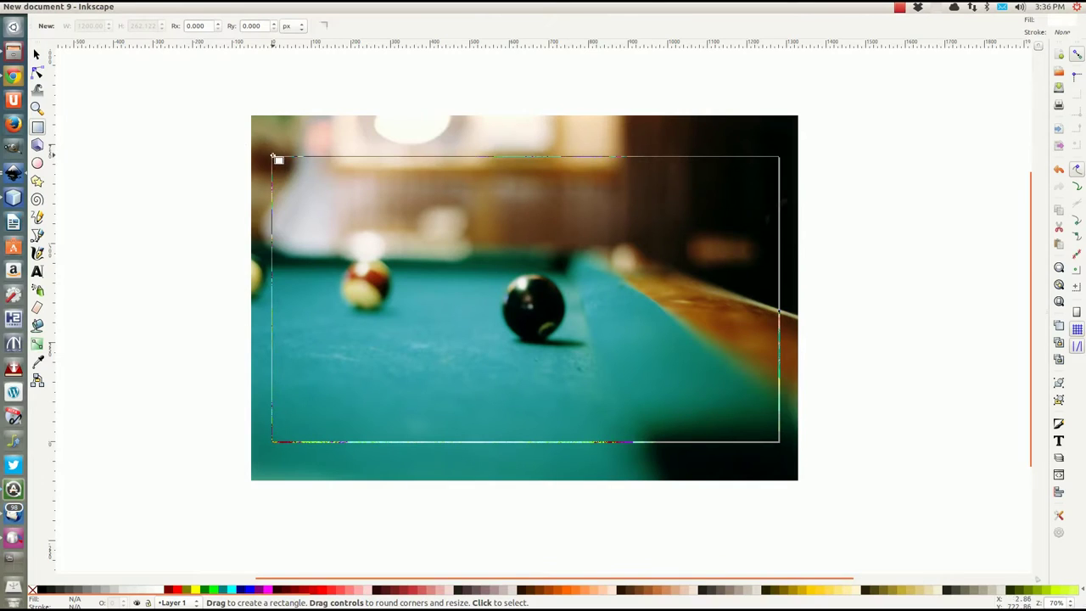
mouse_move(275, 158)
left_mouse_down()
mouse_move(635, 336)
mouse_move(780, 446)
left_mouse_up()
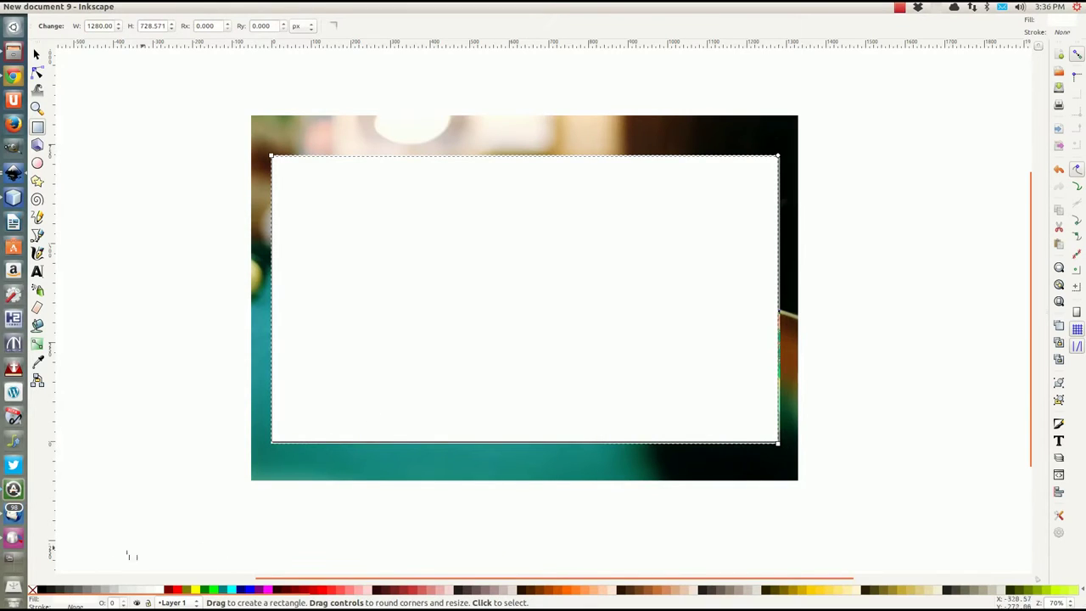
left_click(40, 591)
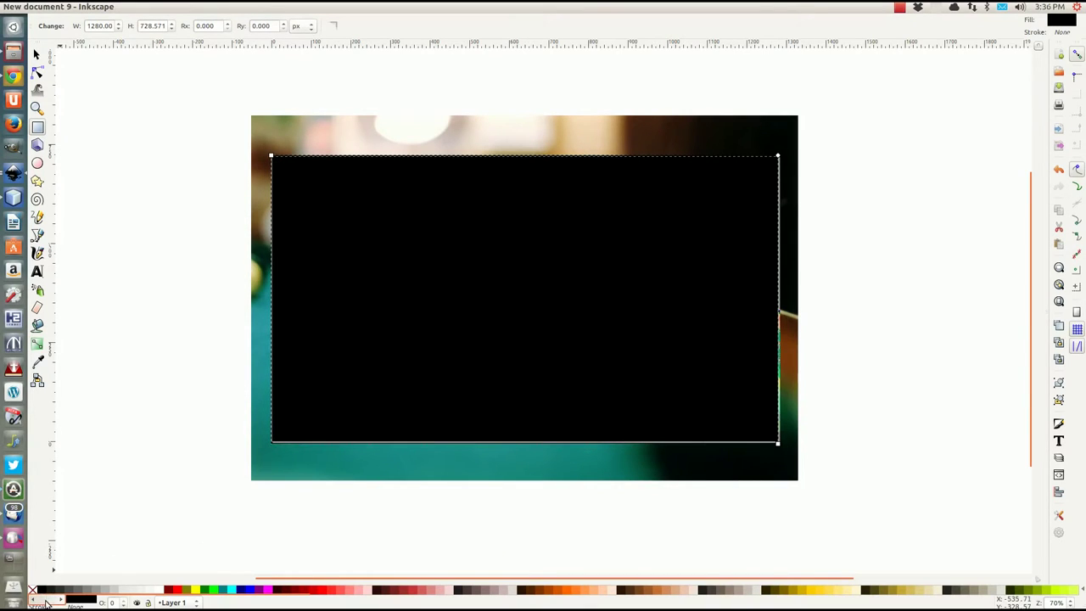
left_click(159, 590)
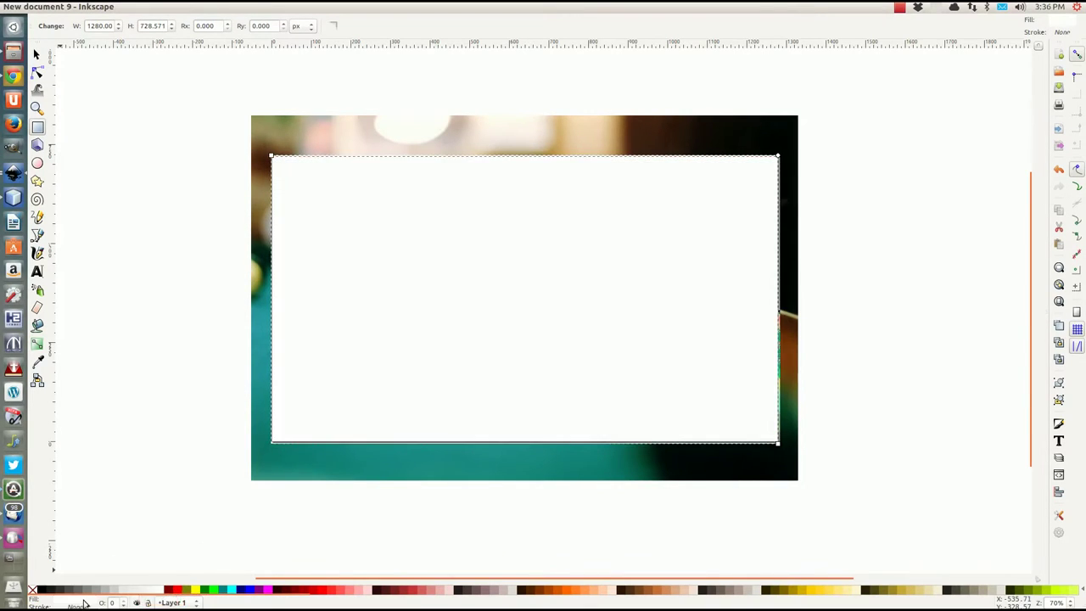
left_click(73, 603)
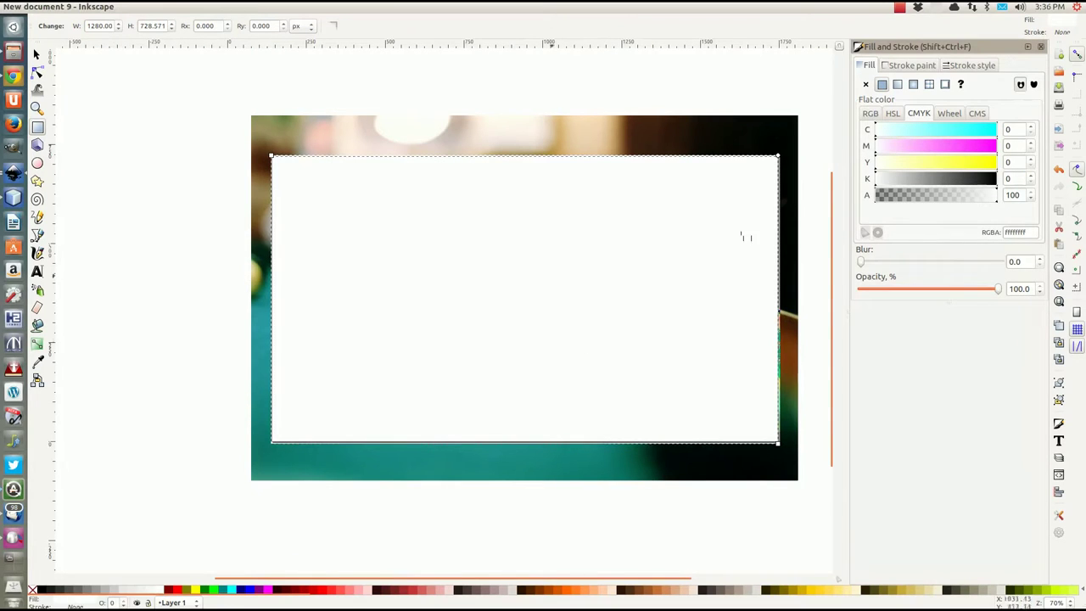
left_click(906, 67)
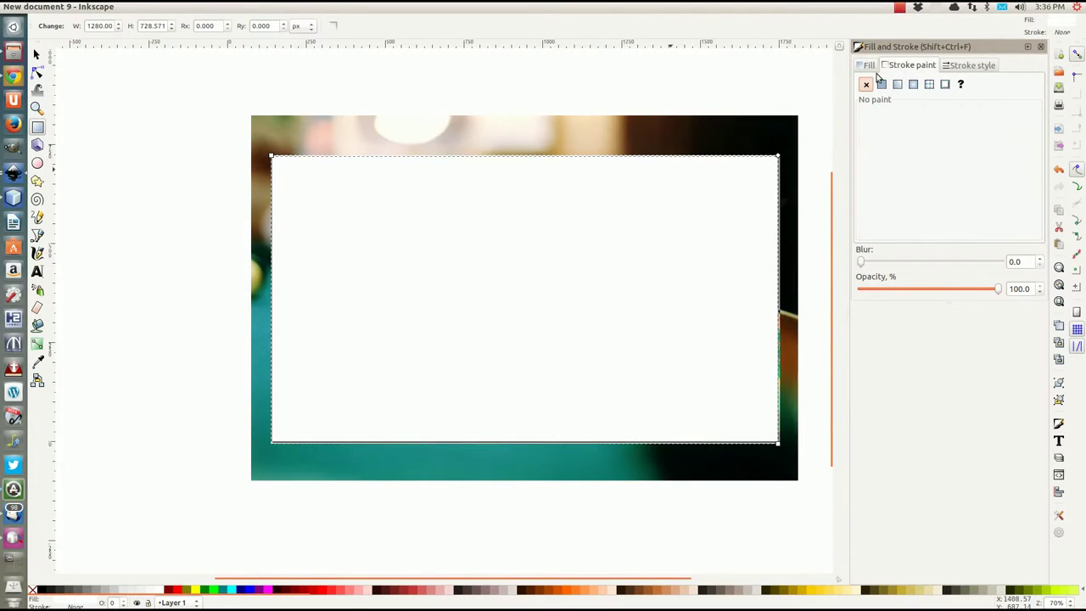
left_click(869, 67)
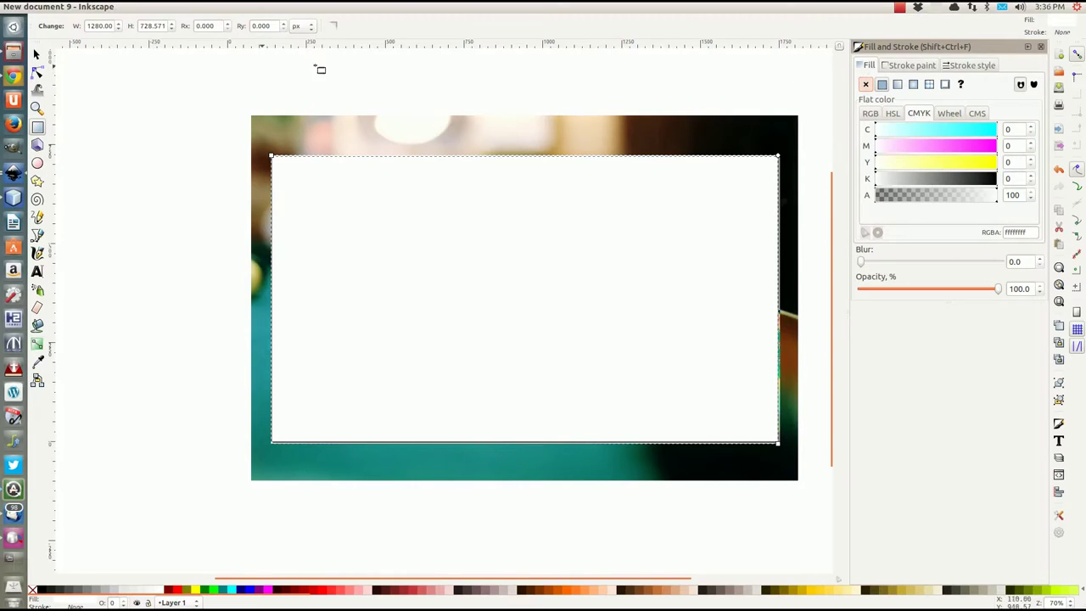
Set the rectangle's height to 720 px
left_click(36, 54)
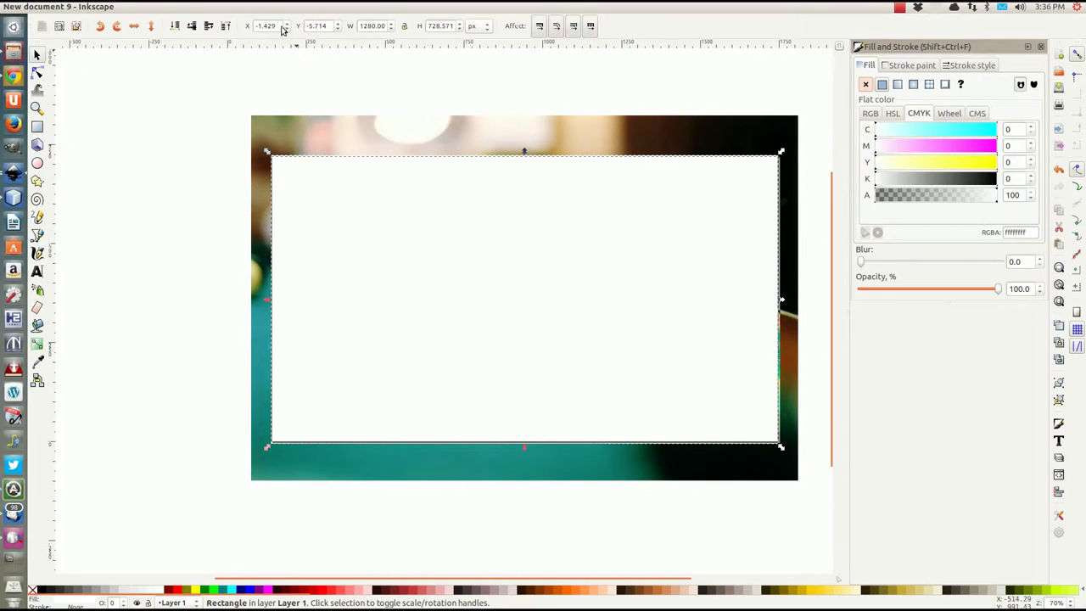
double_click(378, 27)
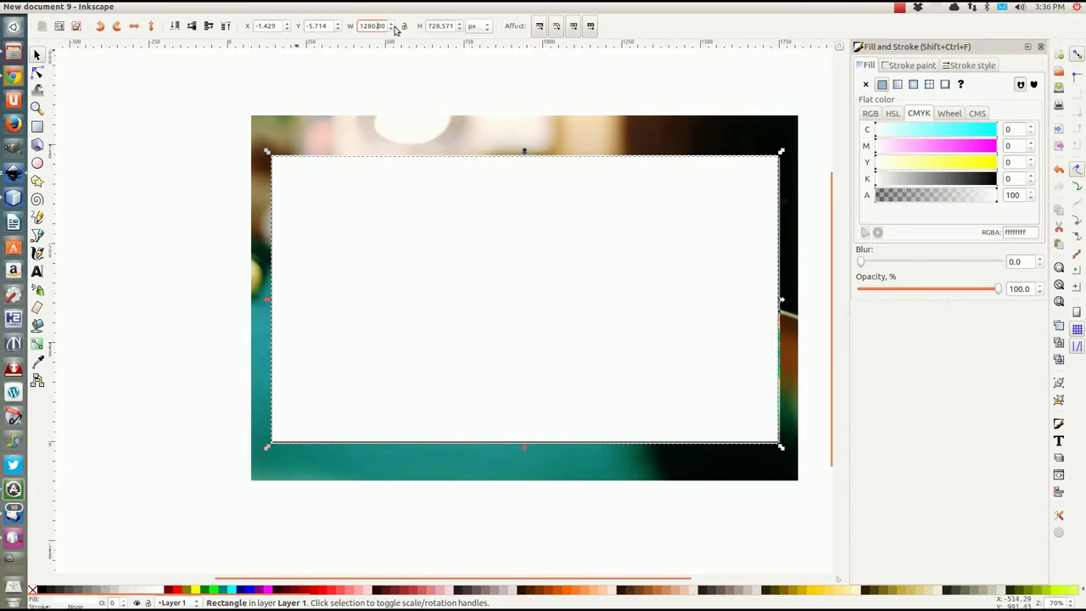
double_click(439, 26)
left_click_drag(438, 26, 463, 30)
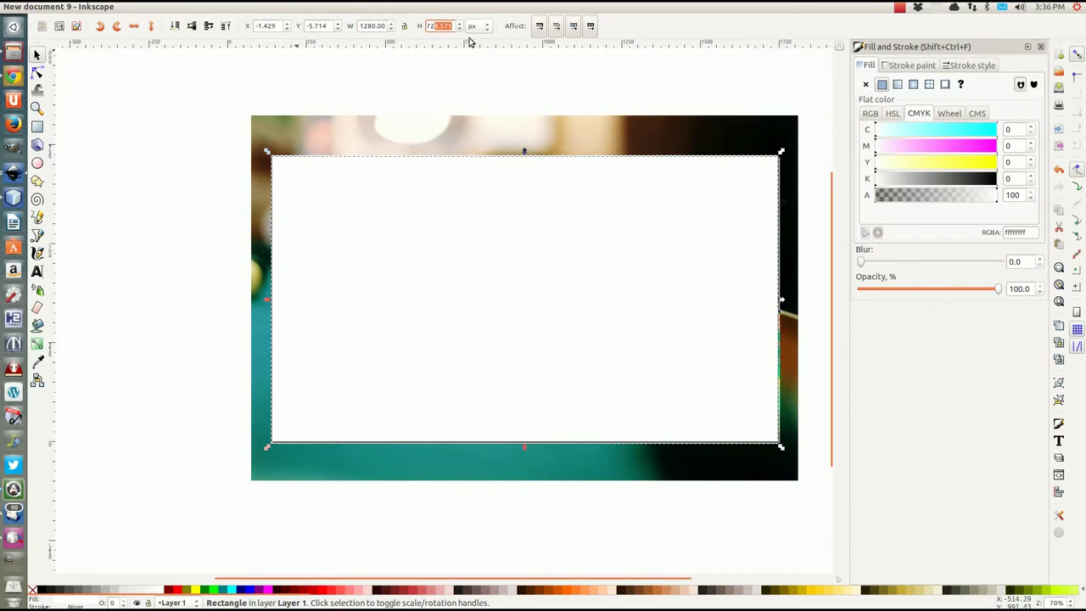
type("0")
key("Return")
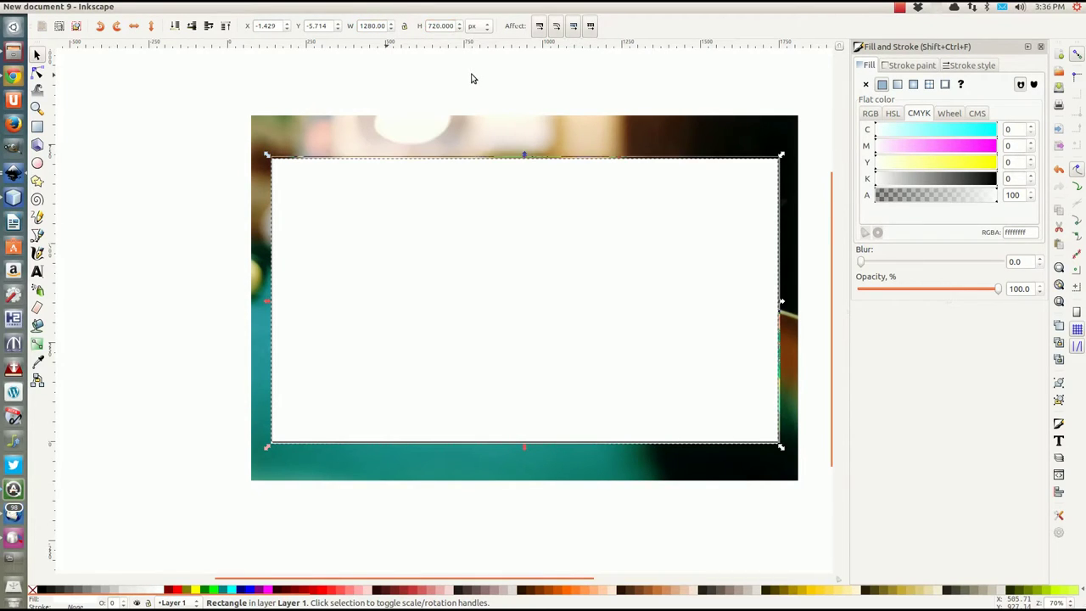
Position the rectangle at X 0, Y 0 and reselect it
double_click(258, 27)
left_click(285, 25)
left_click(285, 27)
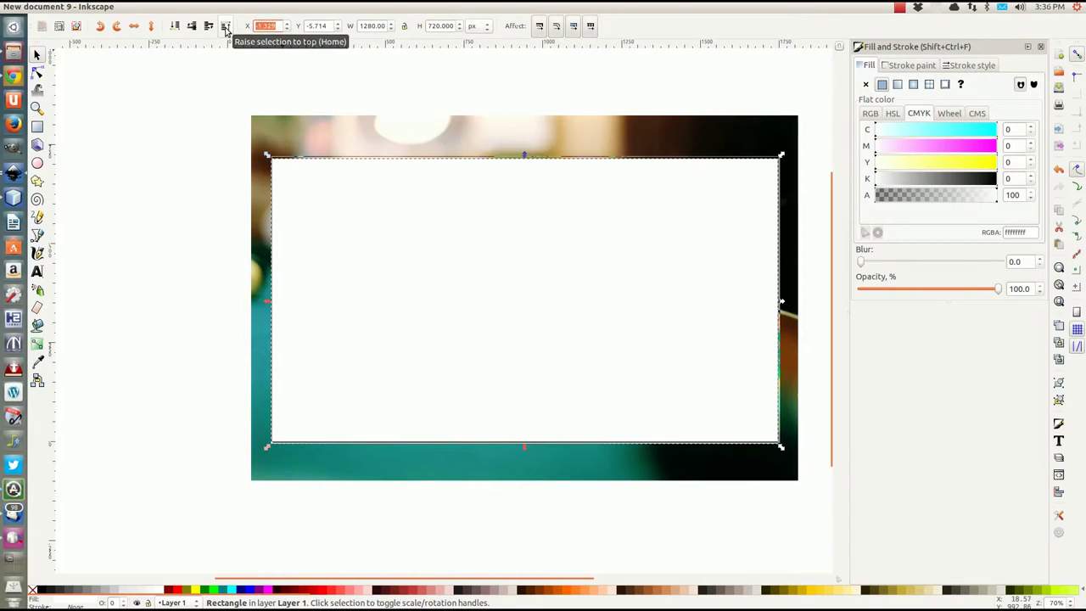
type("0")
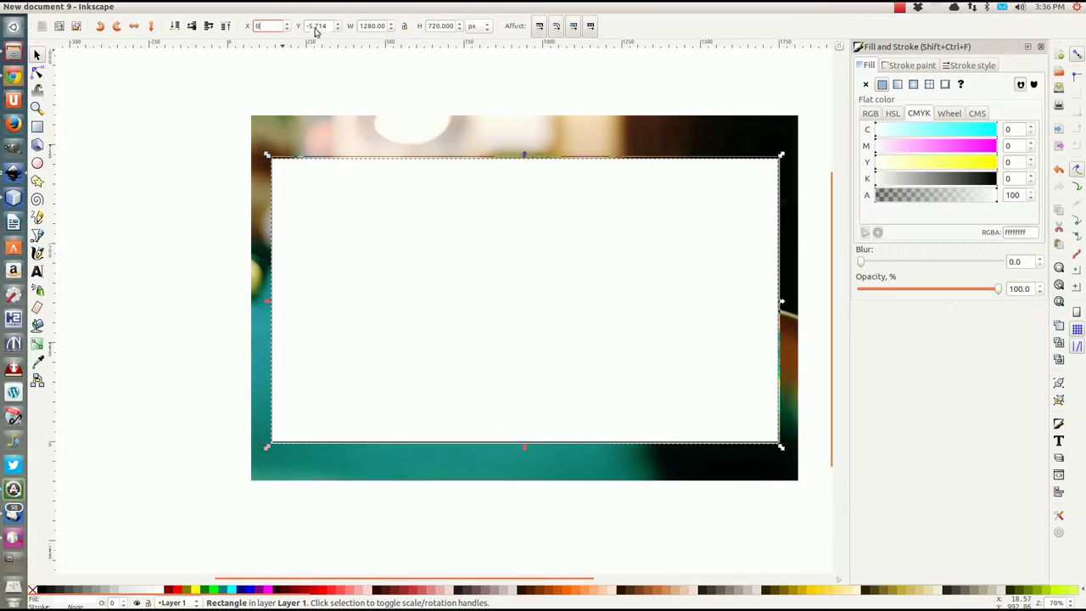
key("Tab")
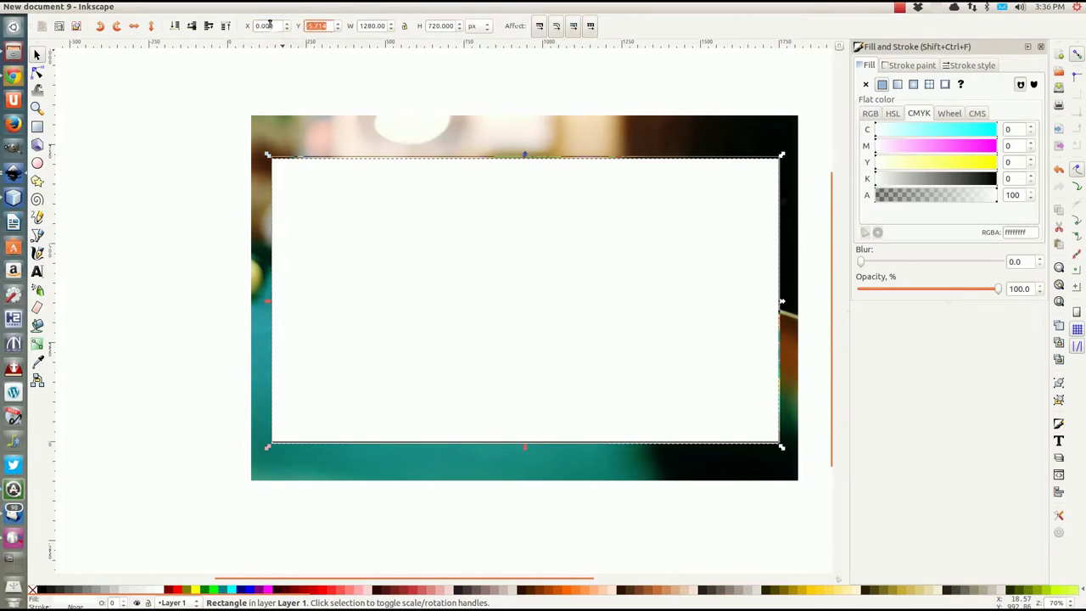
type("0")
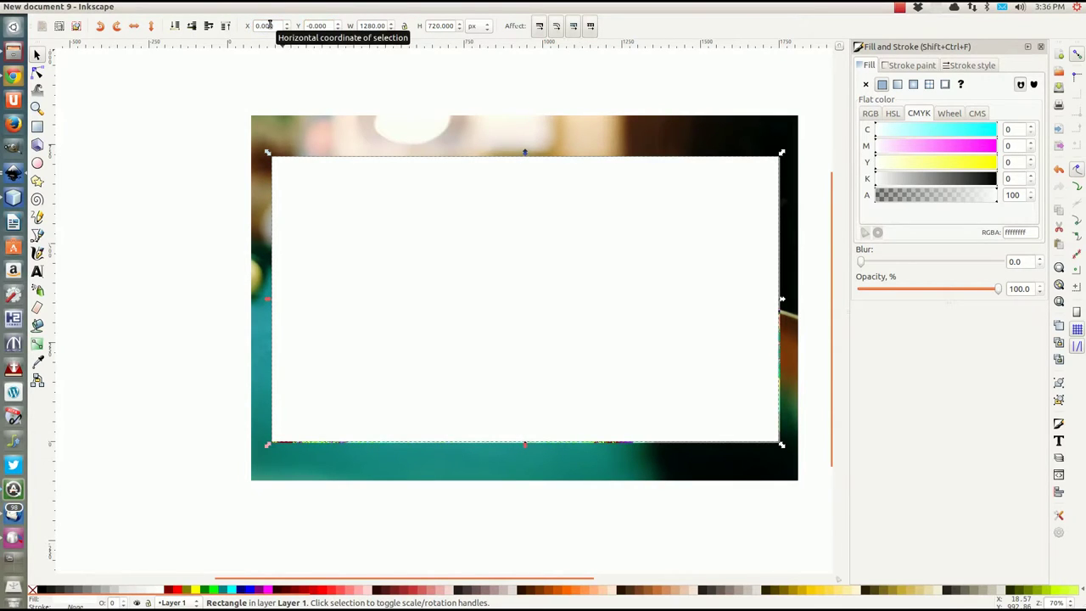
left_click(144, 174)
left_click(467, 227)
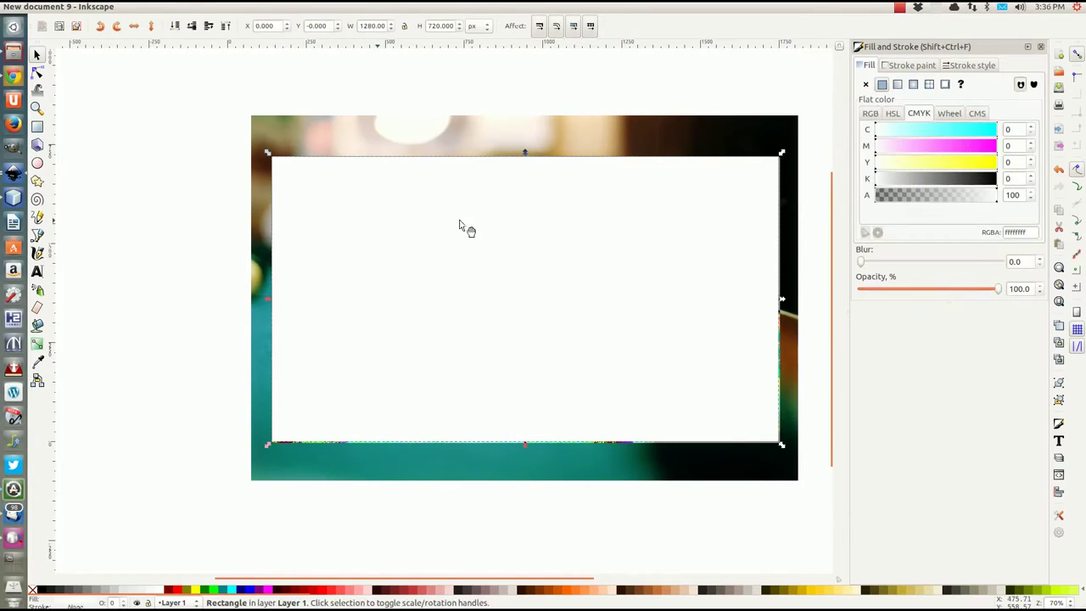
Select the white rectangle with the pool photo and apply Object > Mask > Set
left_click(427, 139, "shift")
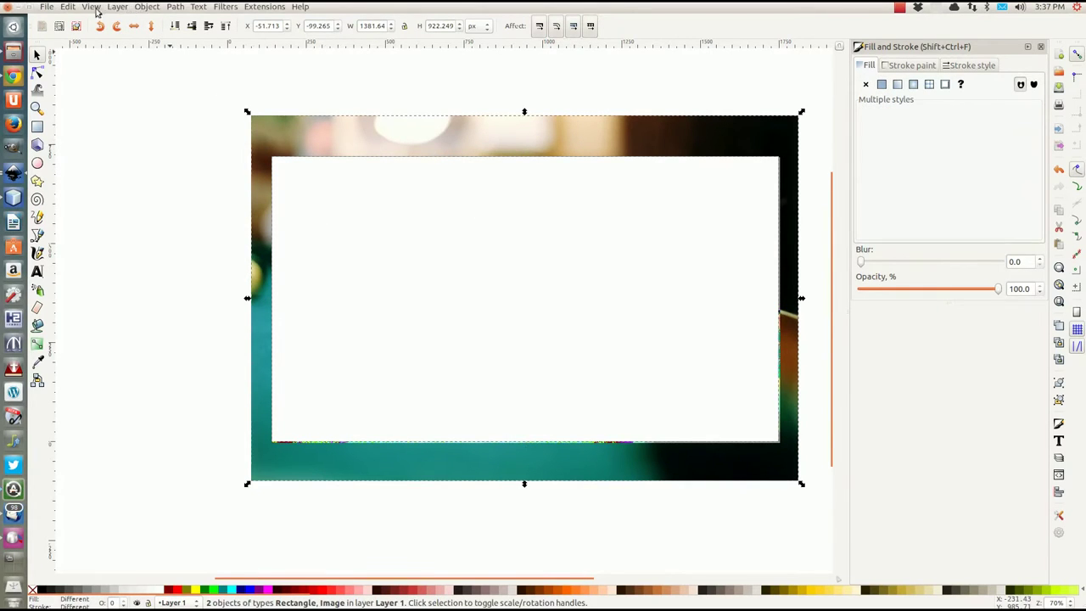
left_click(147, 6)
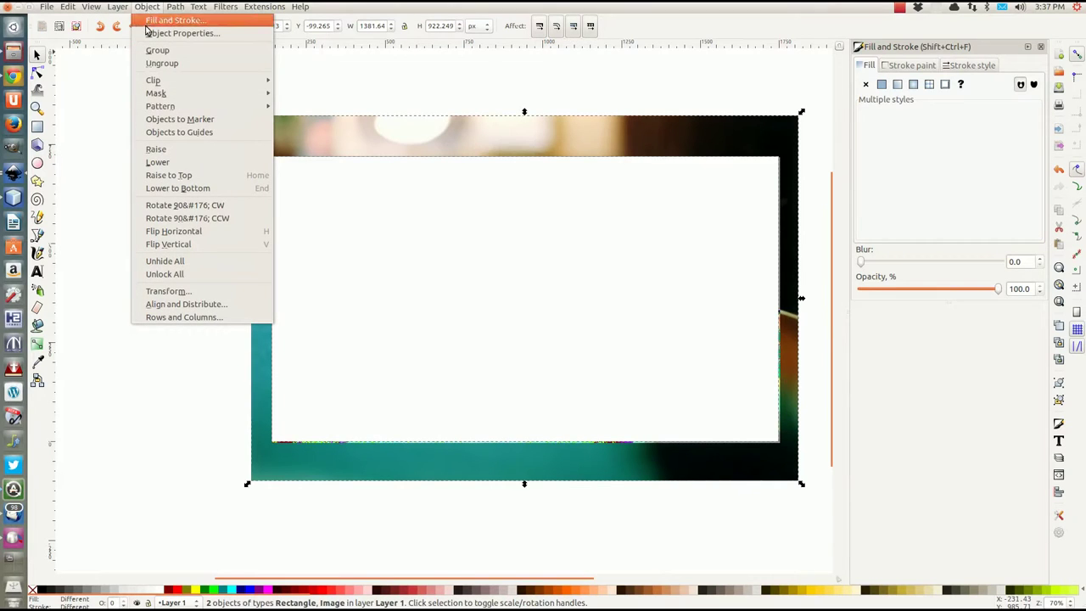
mouse_move(157, 93)
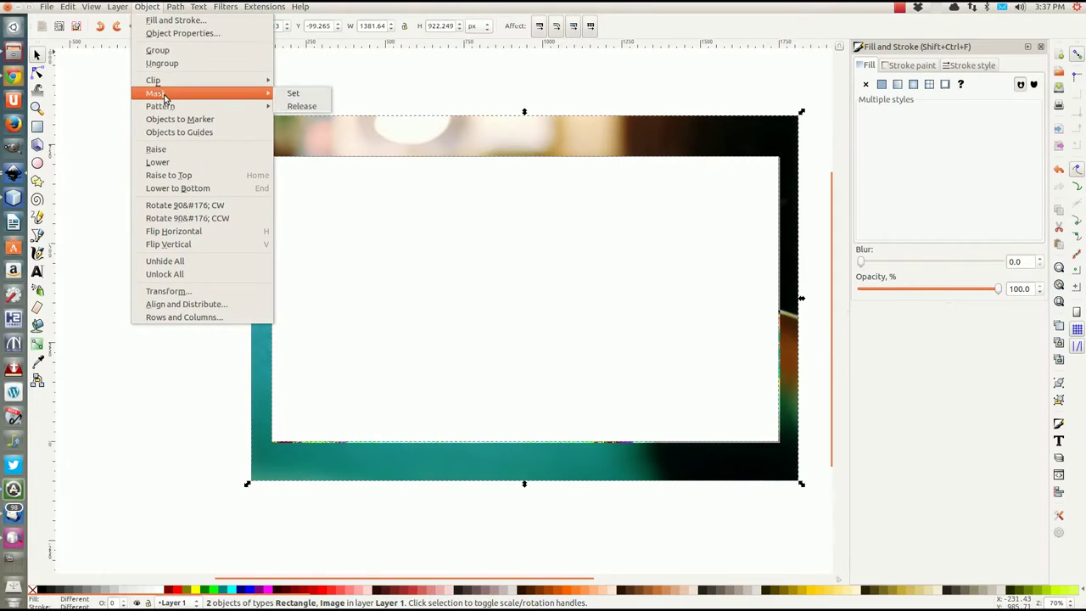
left_click(307, 99)
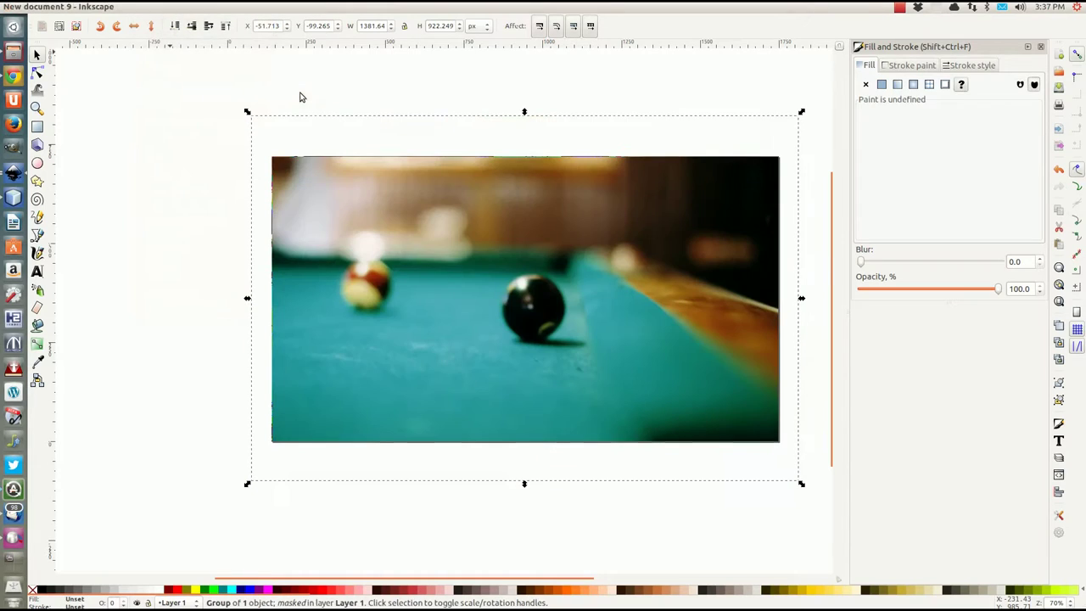
left_click(195, 100)
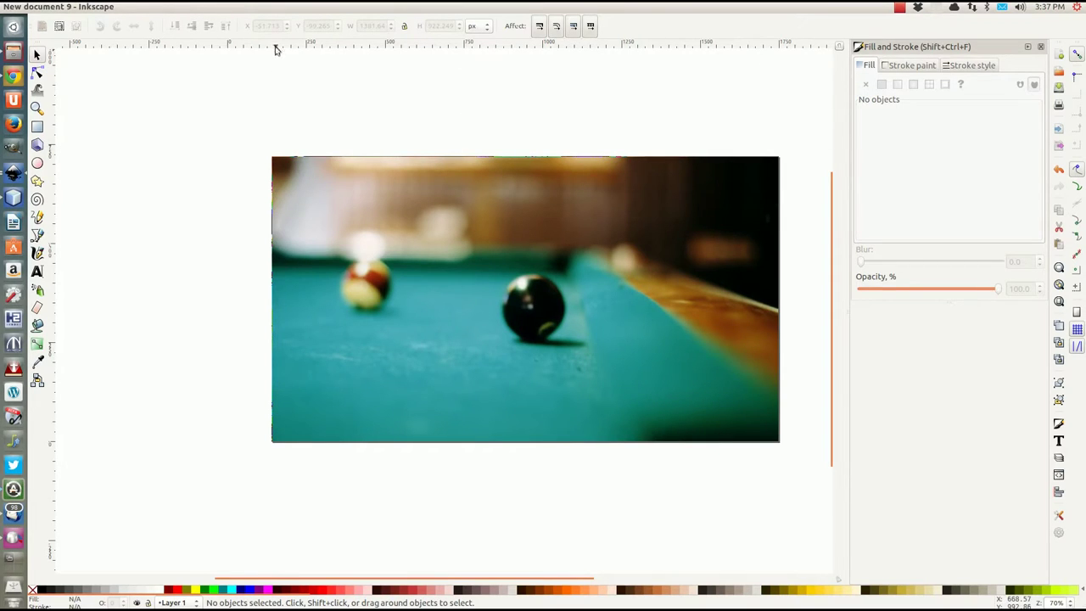
mouse_move(117, 7)
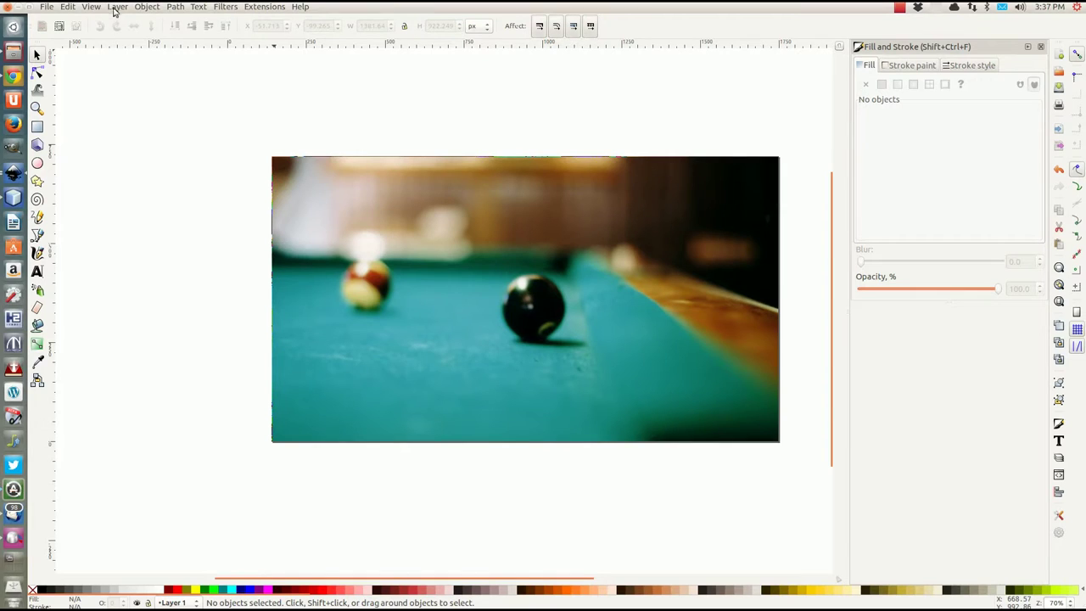
Open the Layers panel and rename Layer 1 to 'background'
left_click(118, 6)
left_click(140, 196)
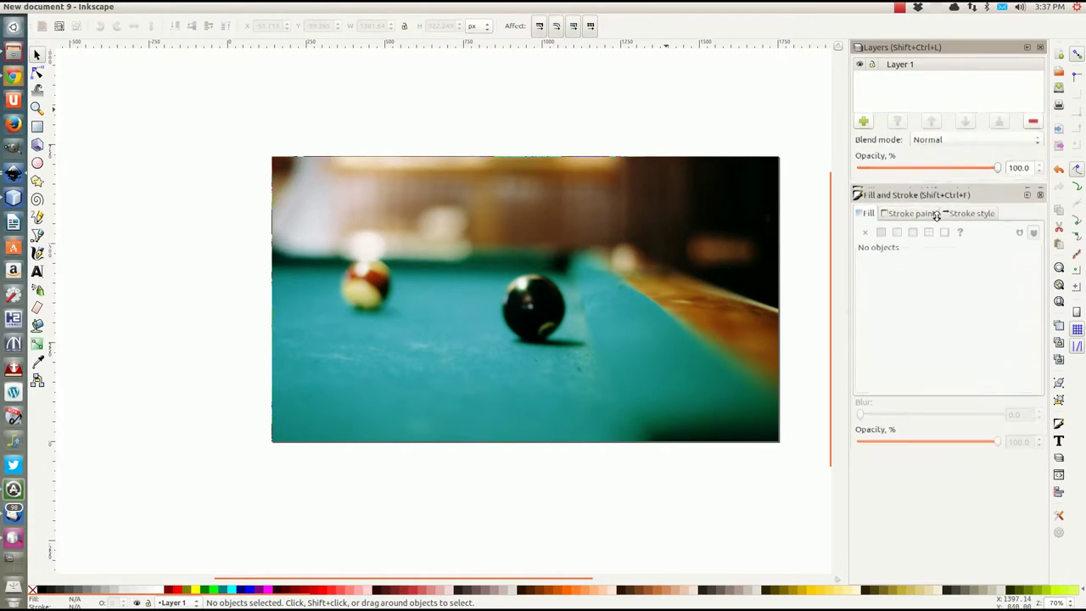
double_click(891, 64)
type("backg")
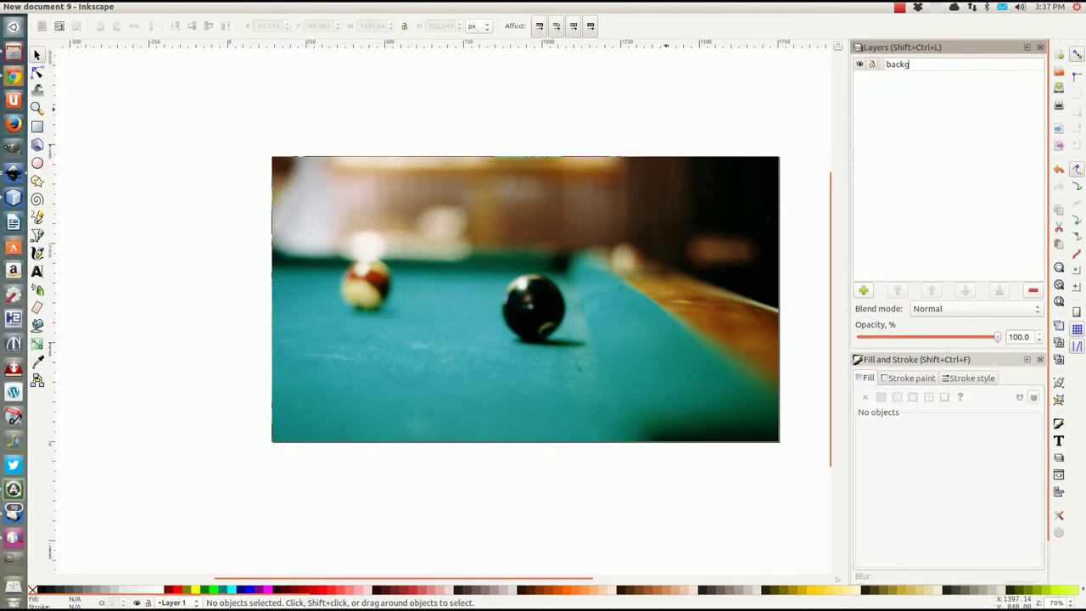
type("round")
key("Return")
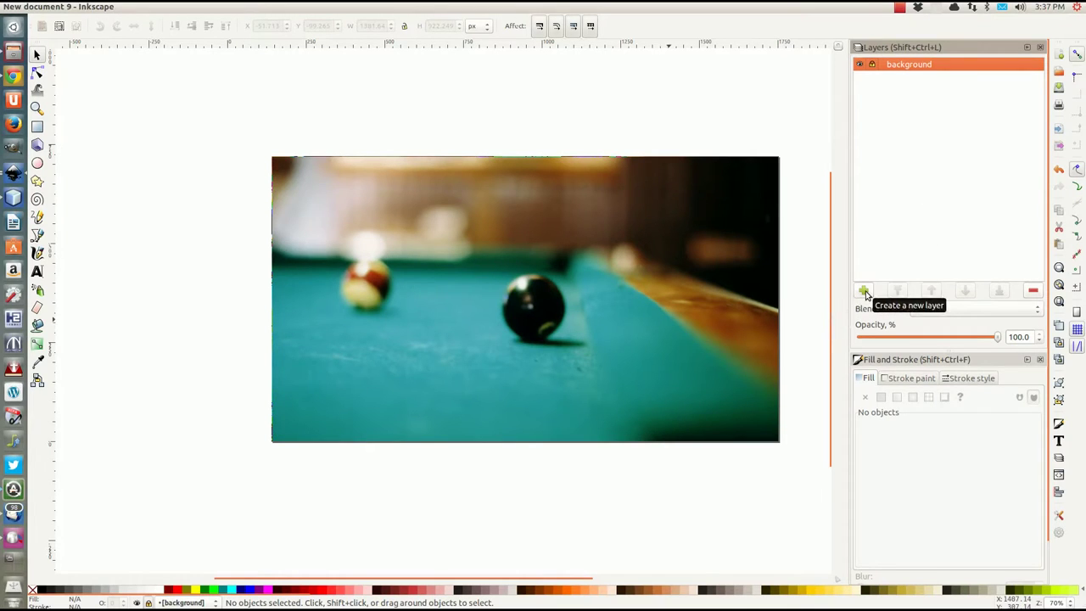
left_click(865, 292)
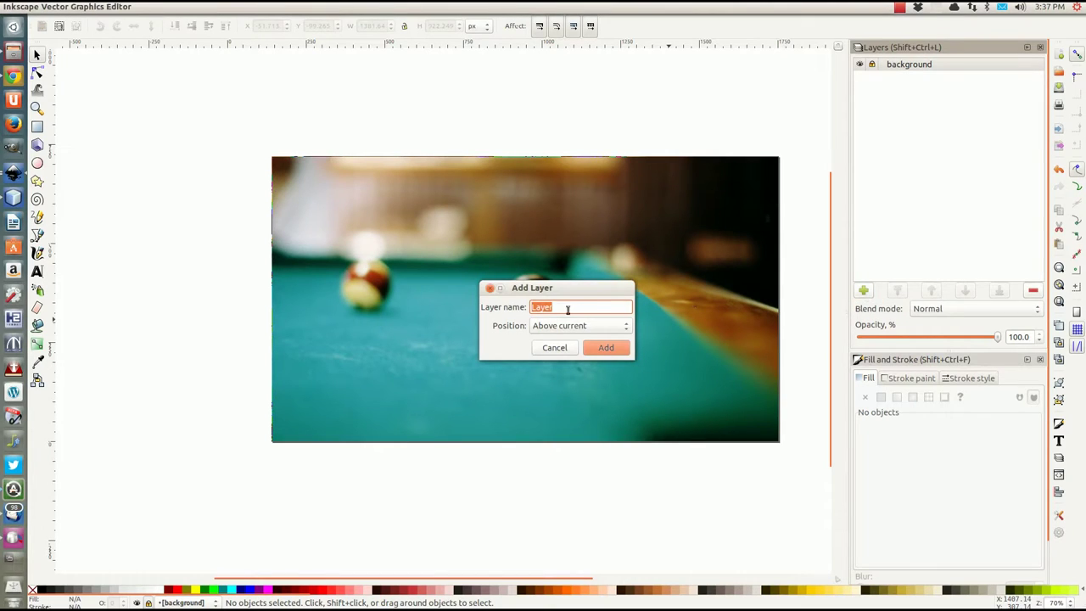
Name the new layer 'navigation' and add it above the current layer
type("navigation")
left_click(598, 349)
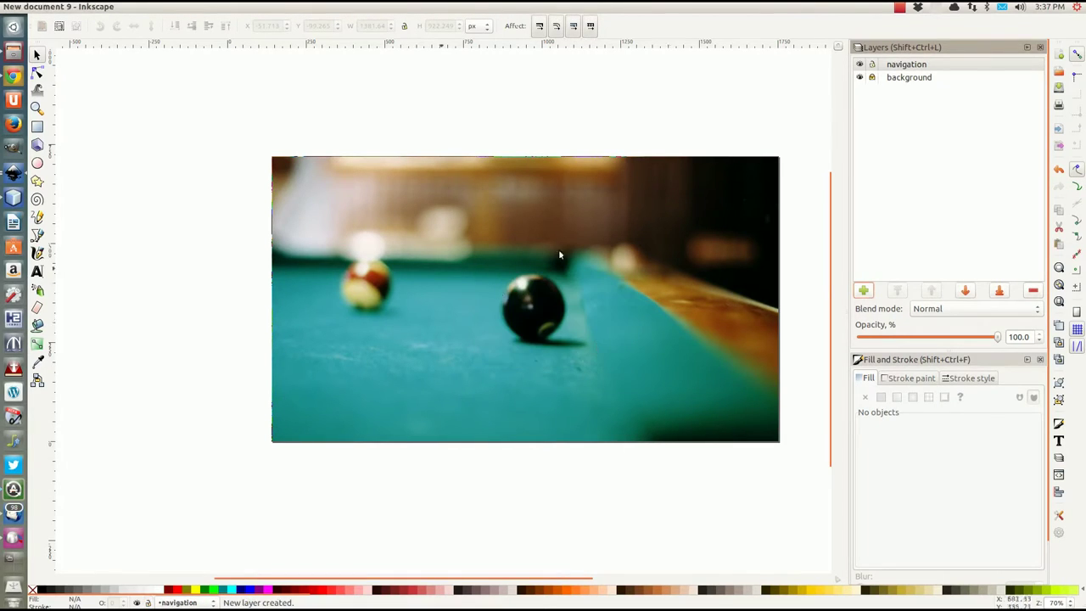
left_click(37, 127)
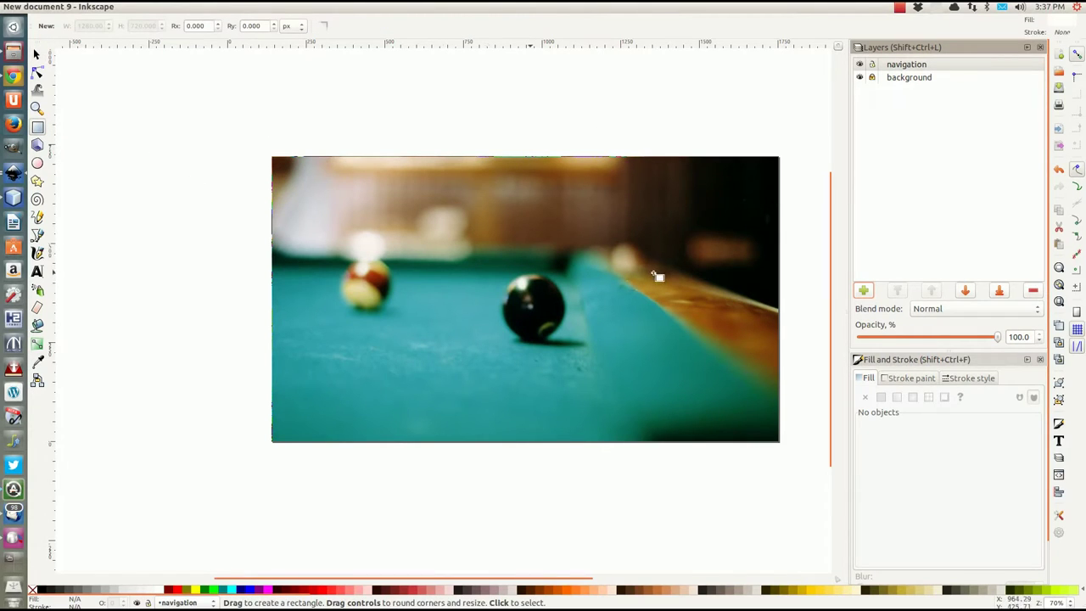
Draw a small white rectangle and move it near the photo's top-right corner
left_click_drag(655, 270, 749, 291)
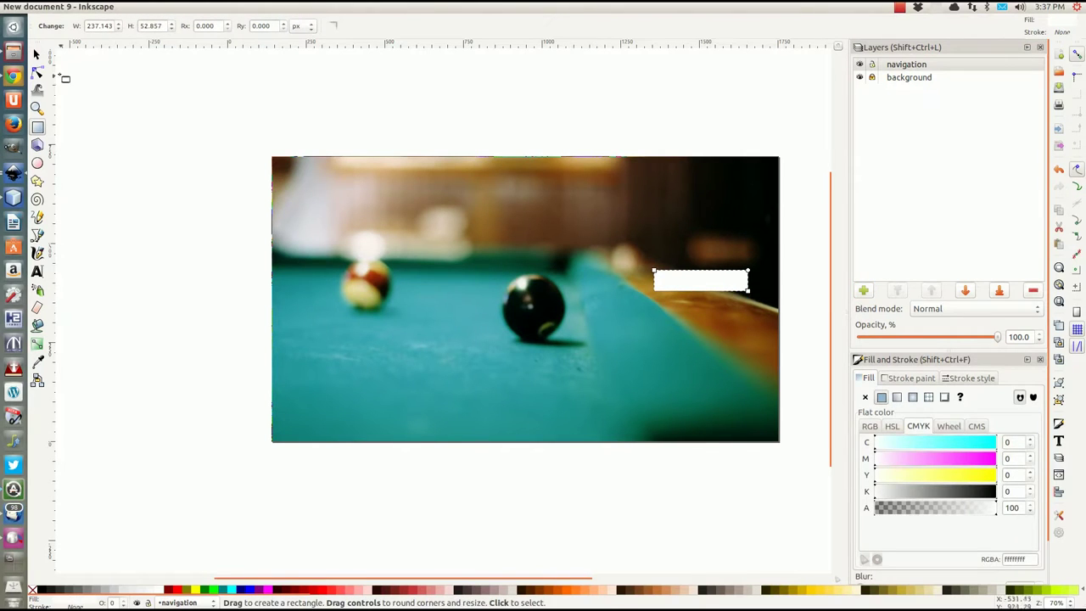
left_click(36, 55)
left_click_drag(687, 288, 645, 246)
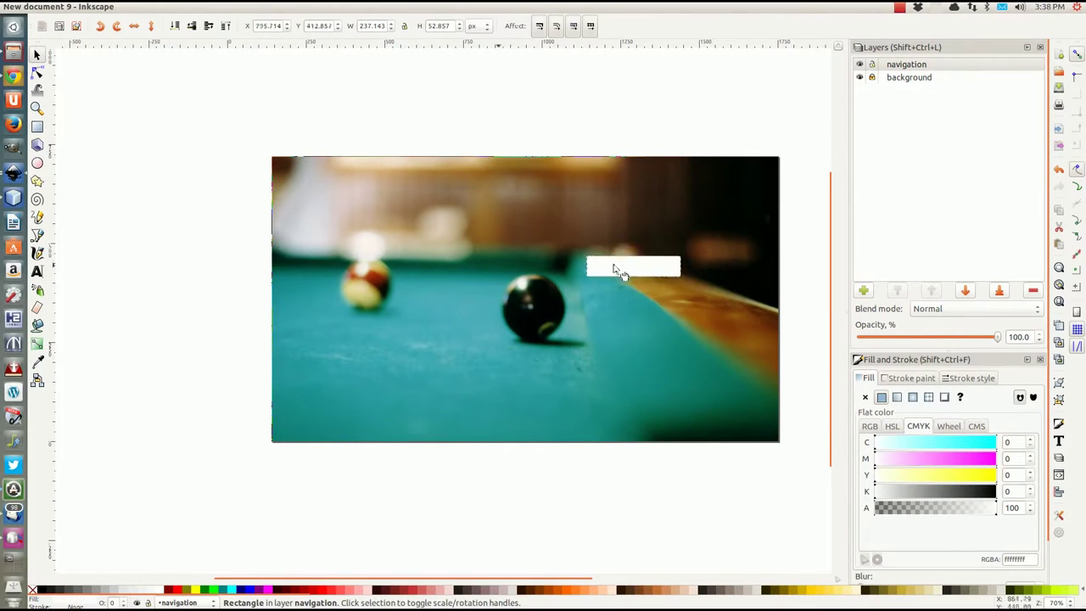
scroll(642, 245, "up", 2)
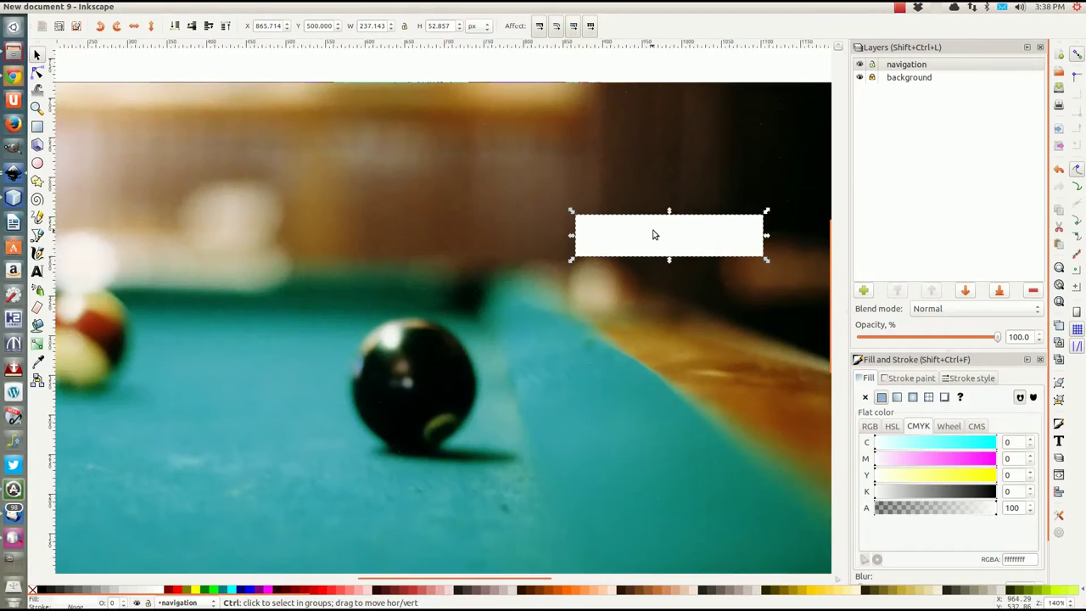
scroll(642, 245, "up", 1)
scroll(637, 242, "down", 2)
left_click_drag(635, 240, 683, 226)
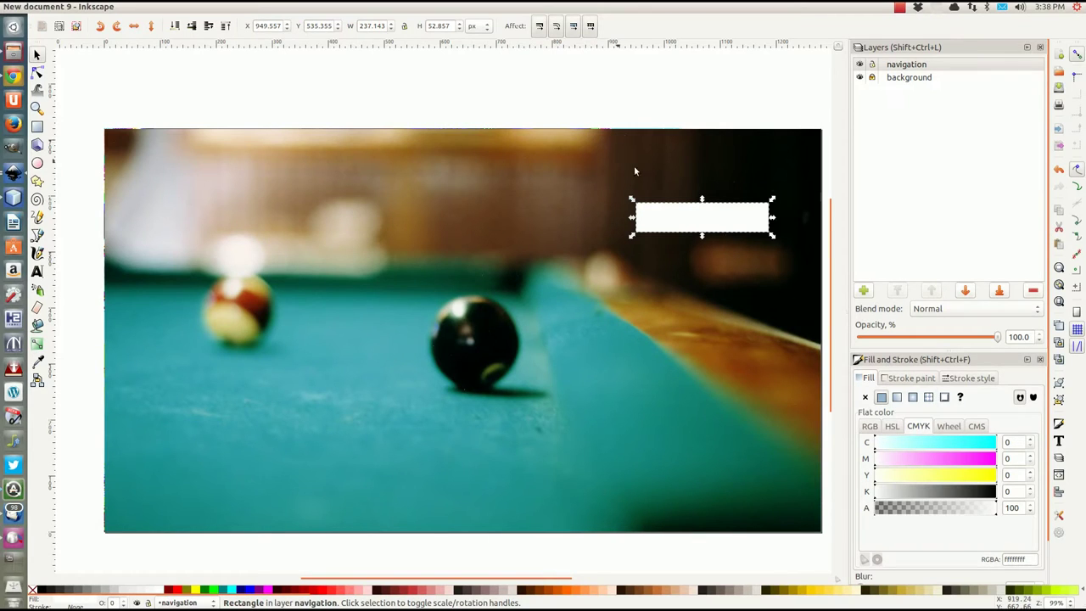
left_click_drag(685, 217, 694, 190)
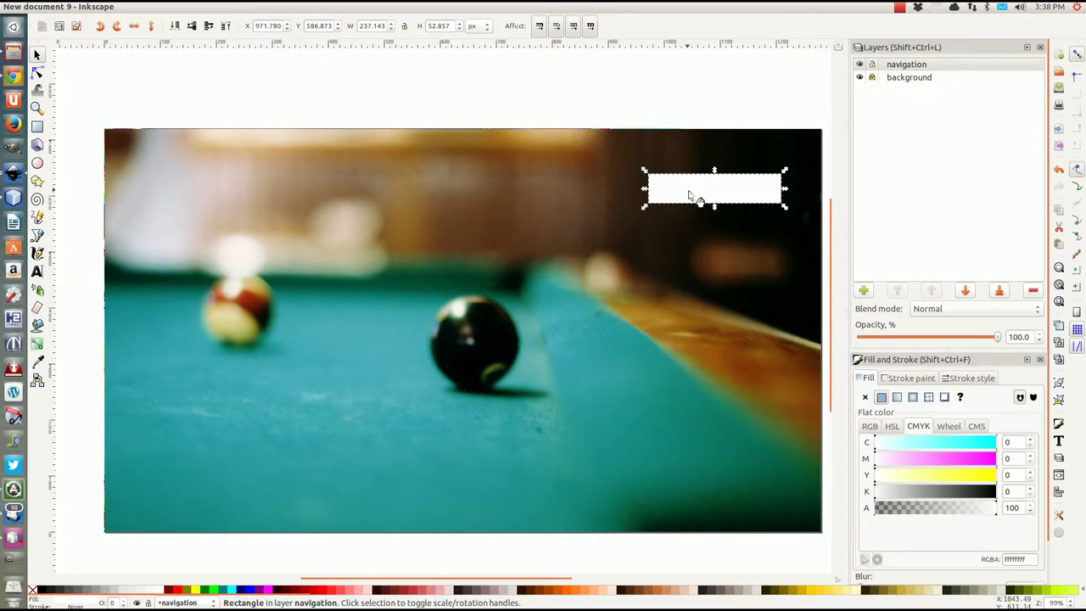
left_click(870, 427)
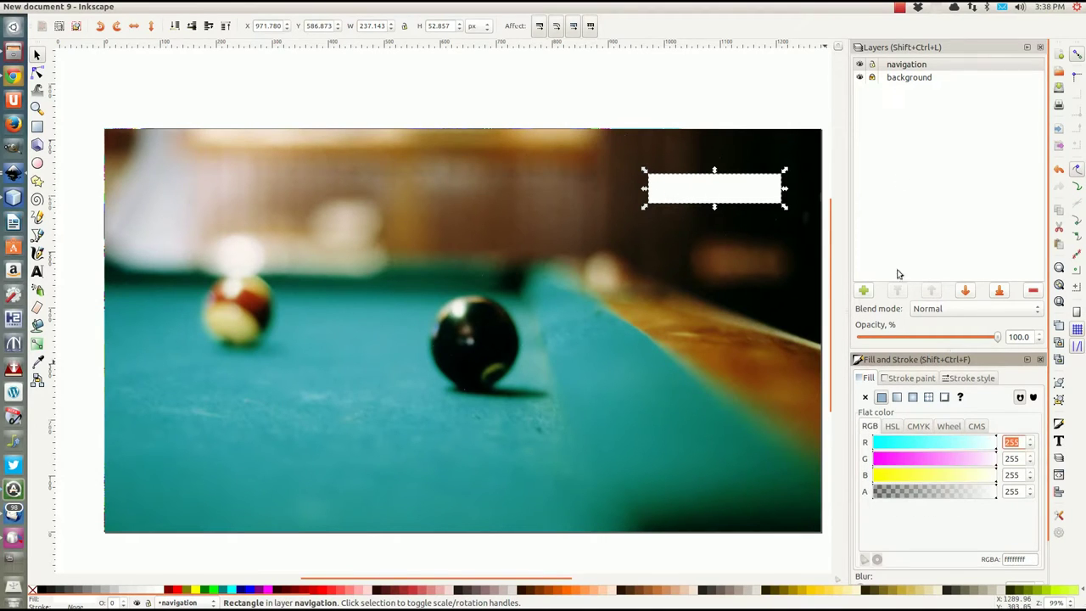
Give the rectangle a linear gradient fill running vertically across it
left_click(897, 397)
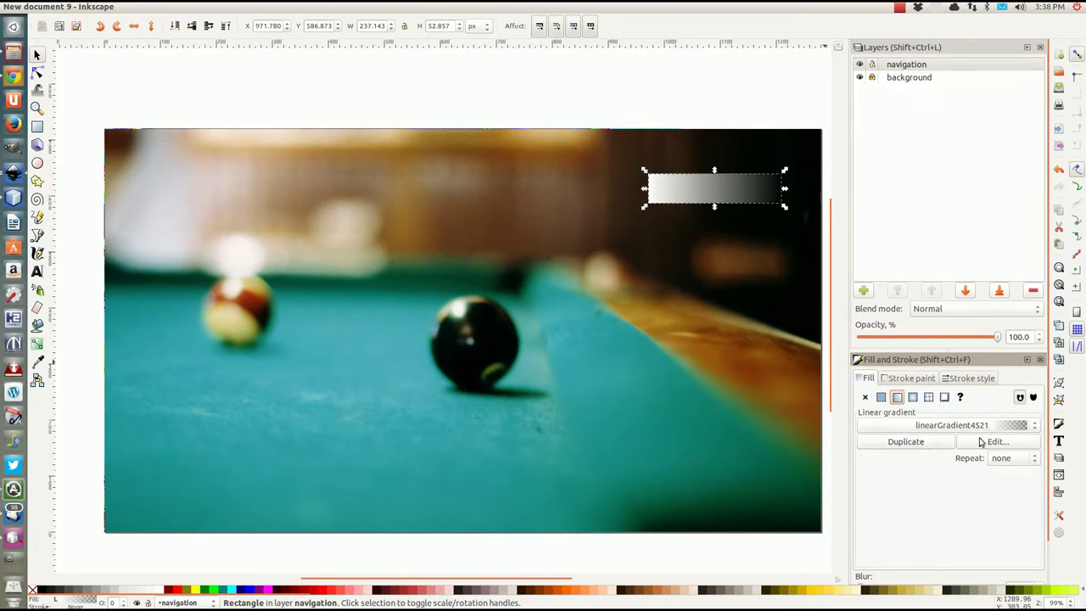
left_click(994, 442)
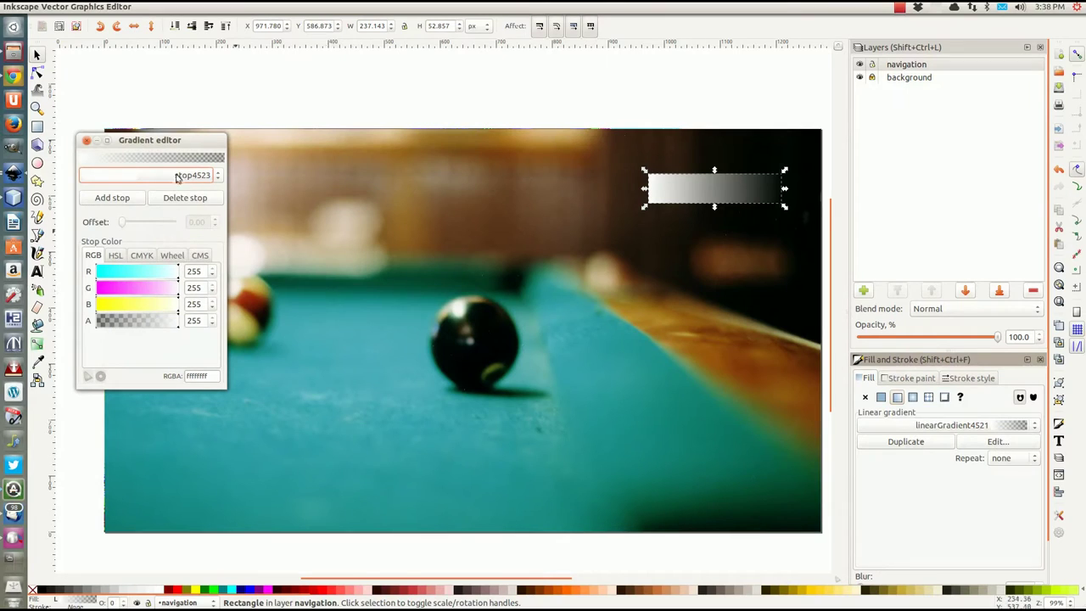
left_click(86, 140)
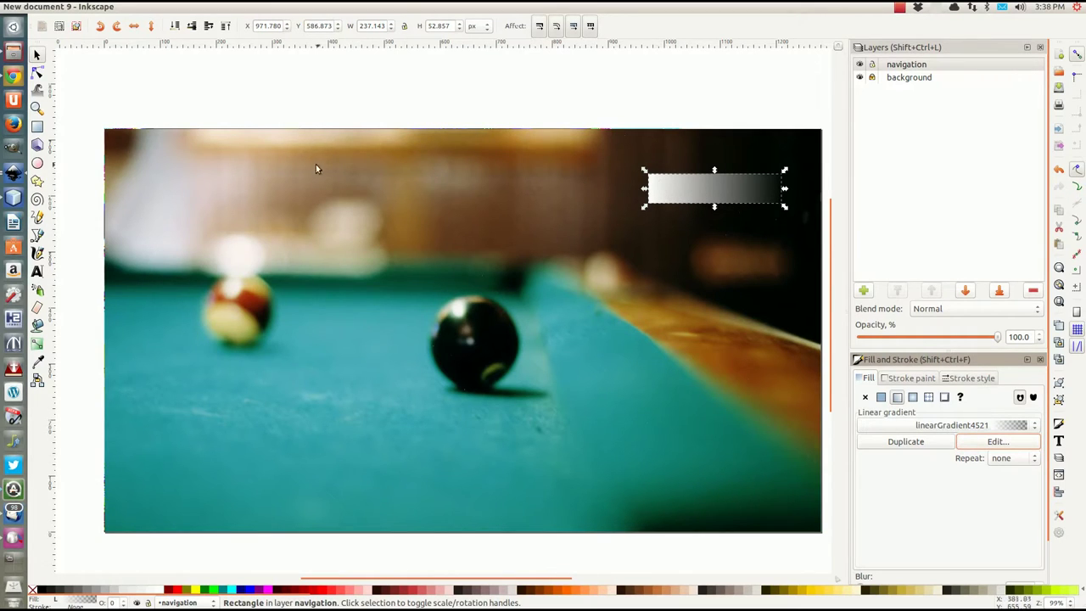
left_click(37, 74)
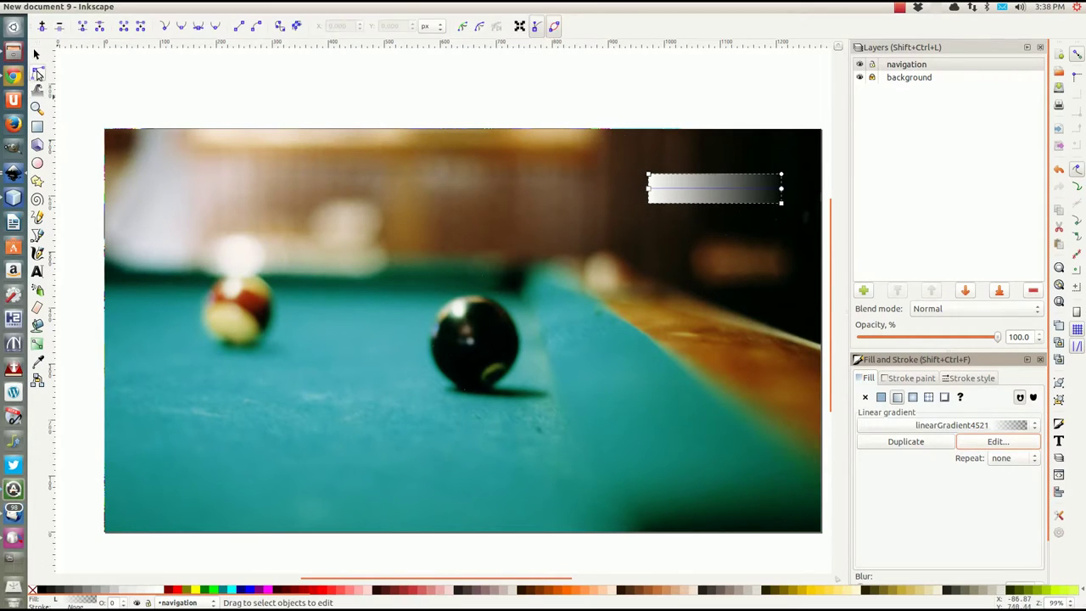
left_click_drag(648, 187, 720, 169)
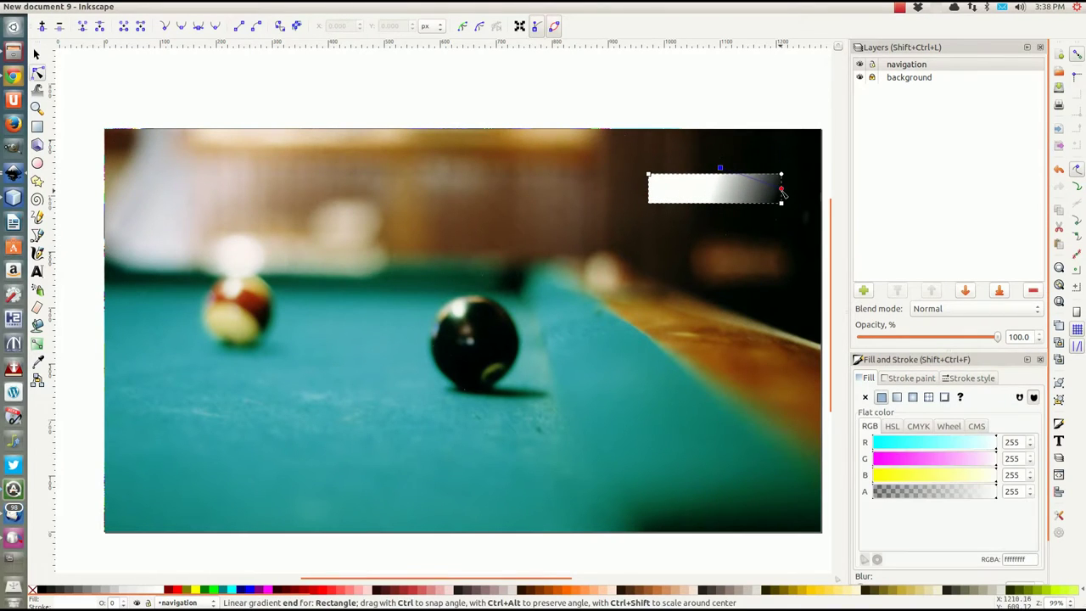
left_click_drag(780, 189, 723, 211)
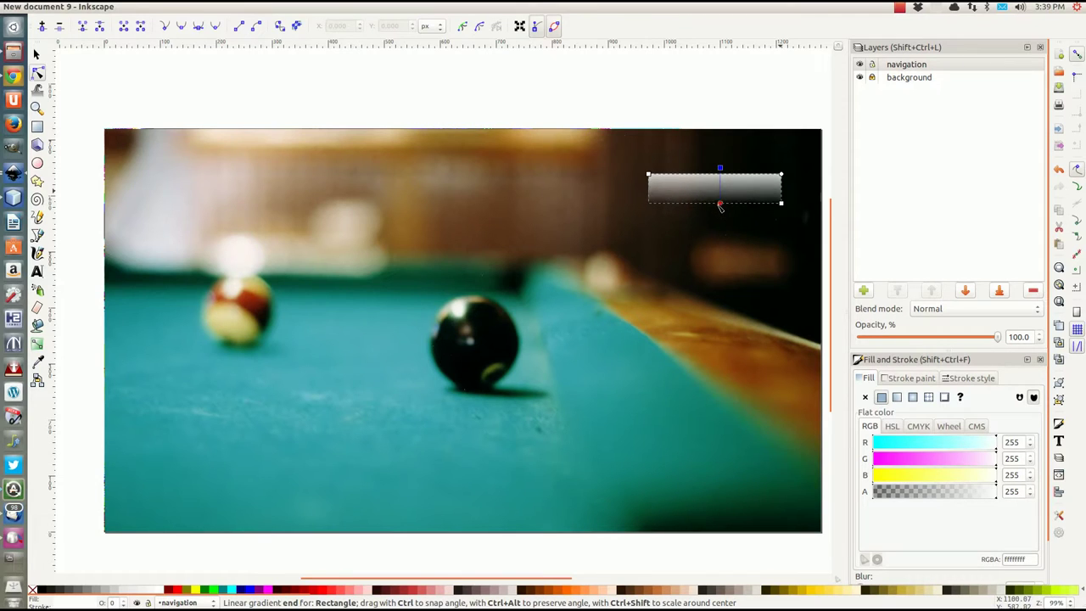
left_click_drag(720, 169, 720, 172)
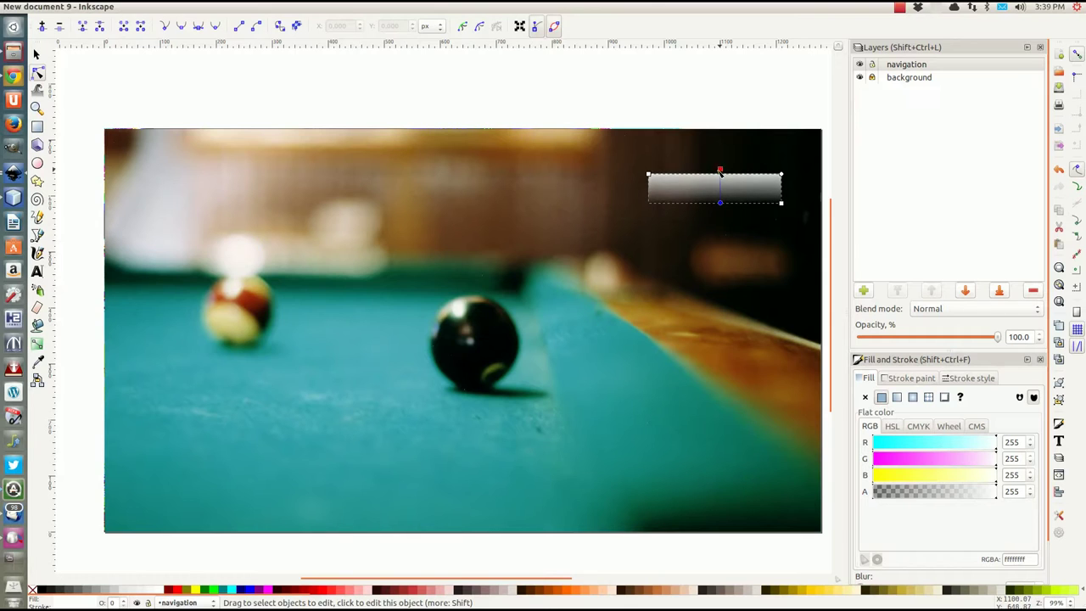
left_click(720, 171)
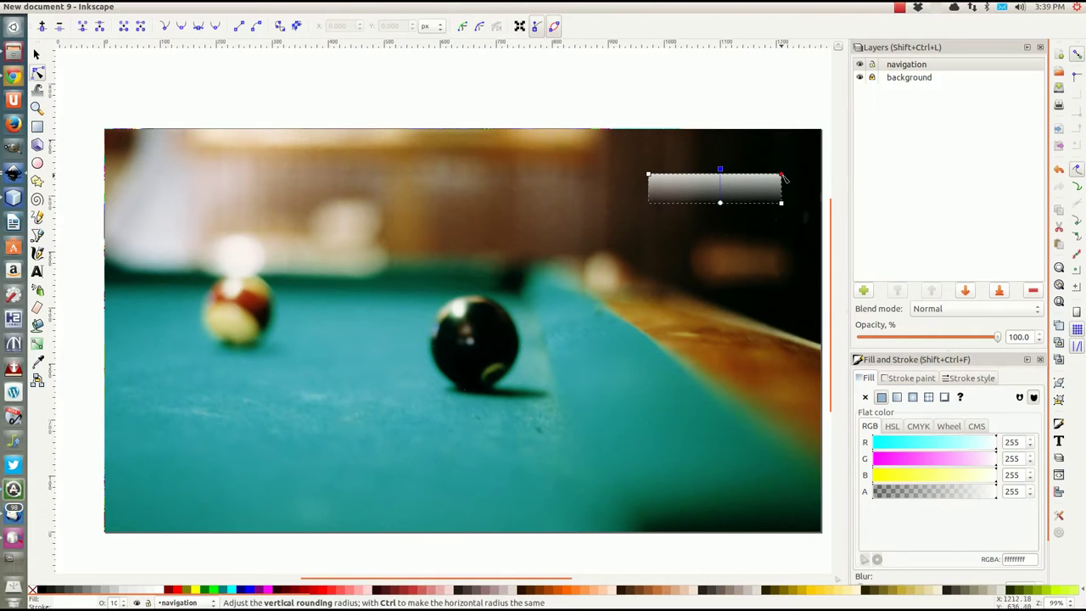
Set the top stop to fff6d5 and the bottom to f4eed7, fading it mostly transparent
scroll(783, 180, "up", 1)
scroll(783, 180, "up", 1)
scroll(783, 180, "up", 1)
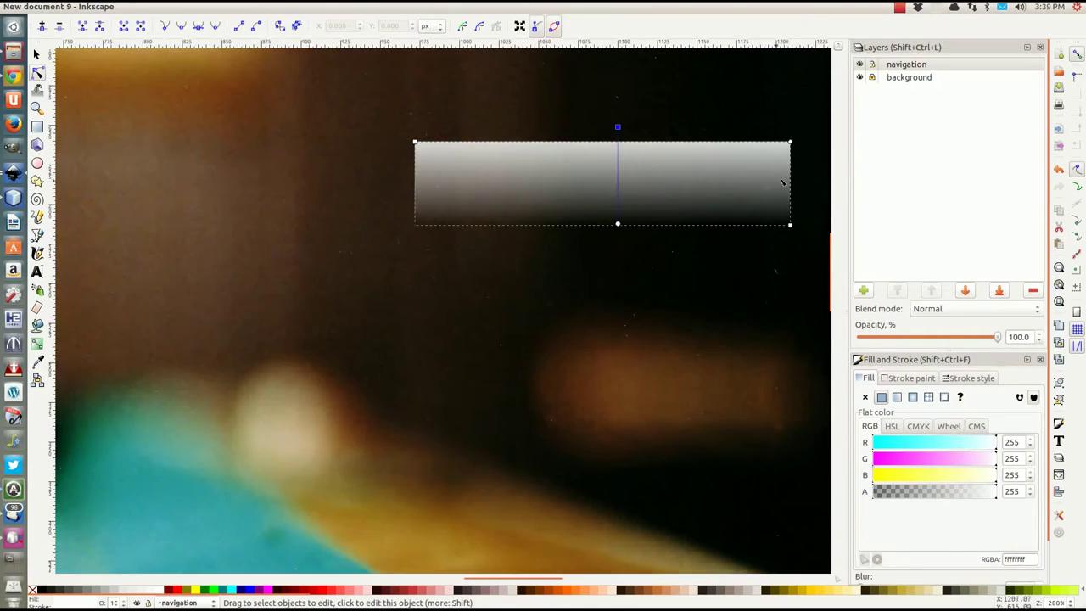
left_click(791, 150)
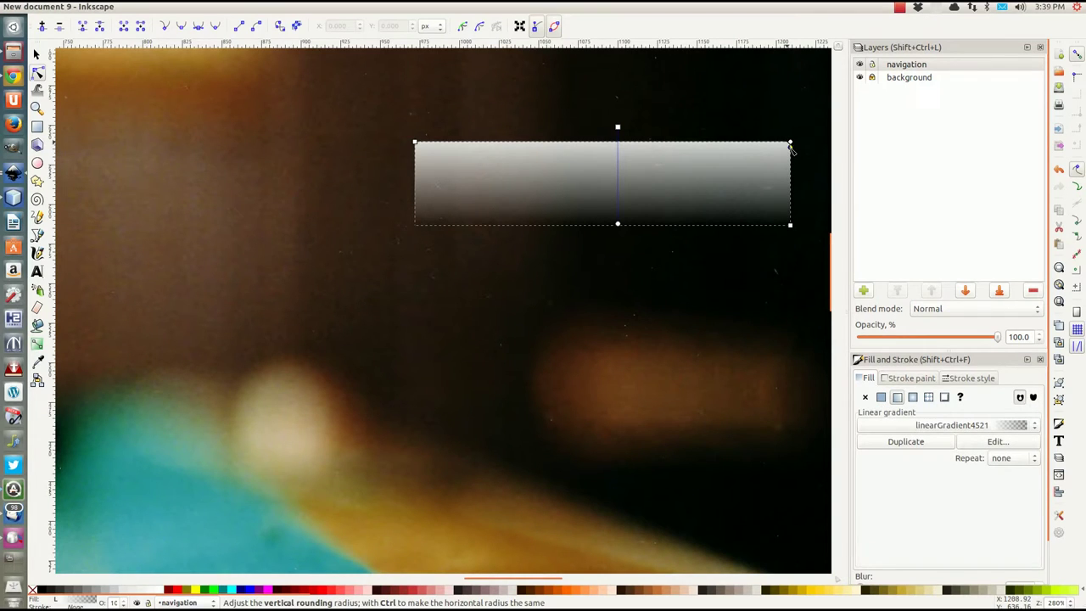
scroll(576, 245, "up", 1)
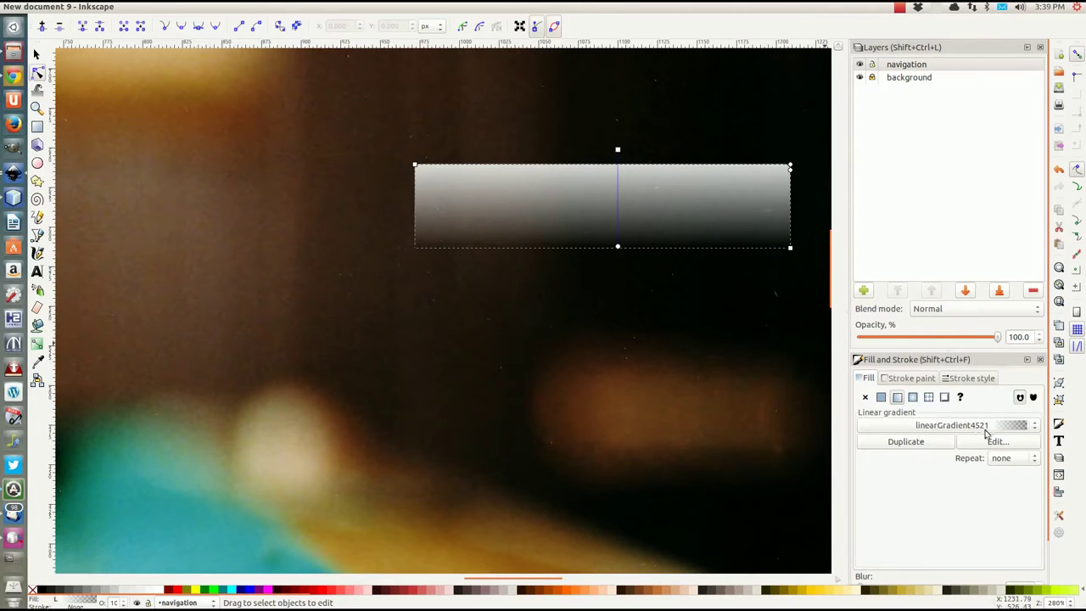
left_click(619, 149)
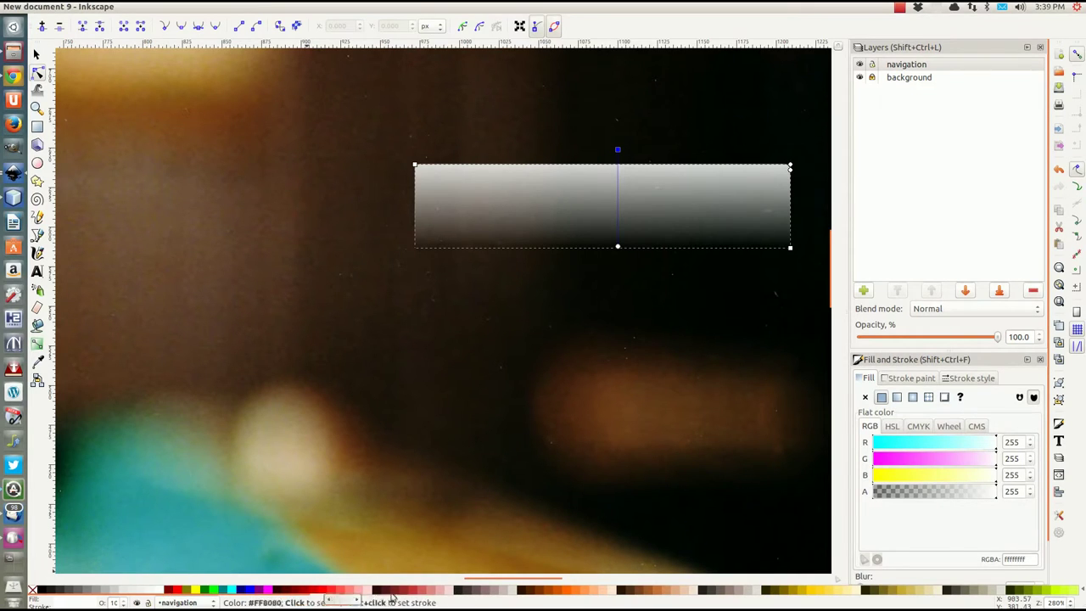
left_click(851, 589)
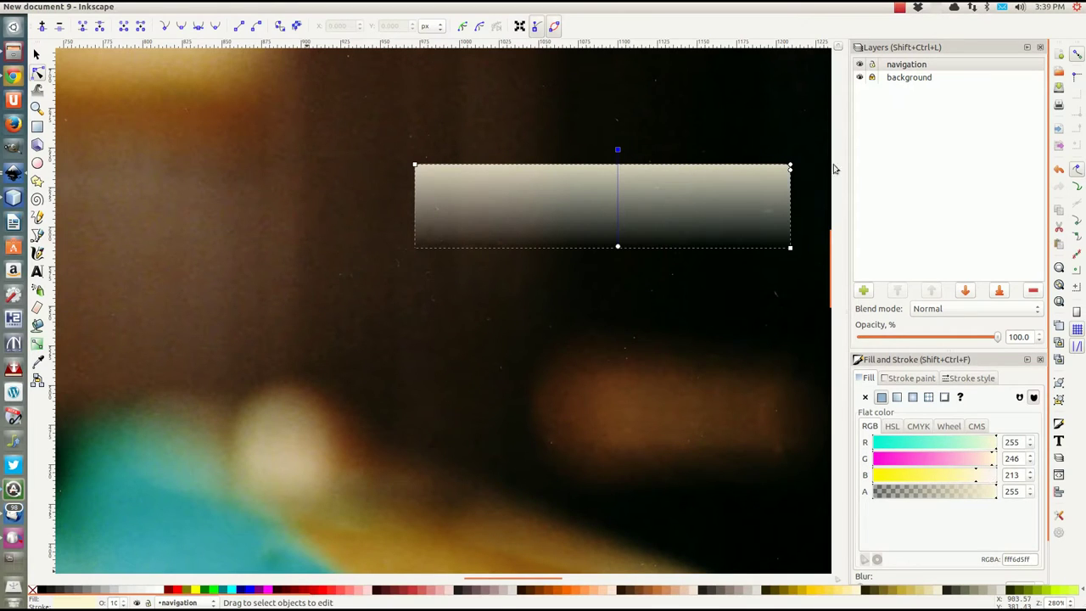
left_click(617, 247)
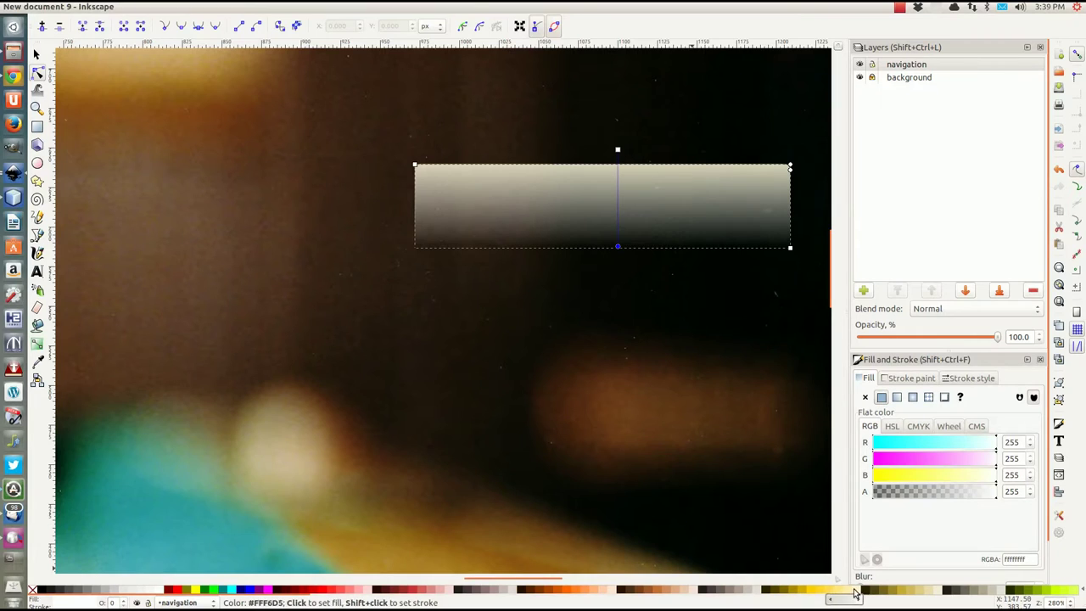
left_click(938, 591)
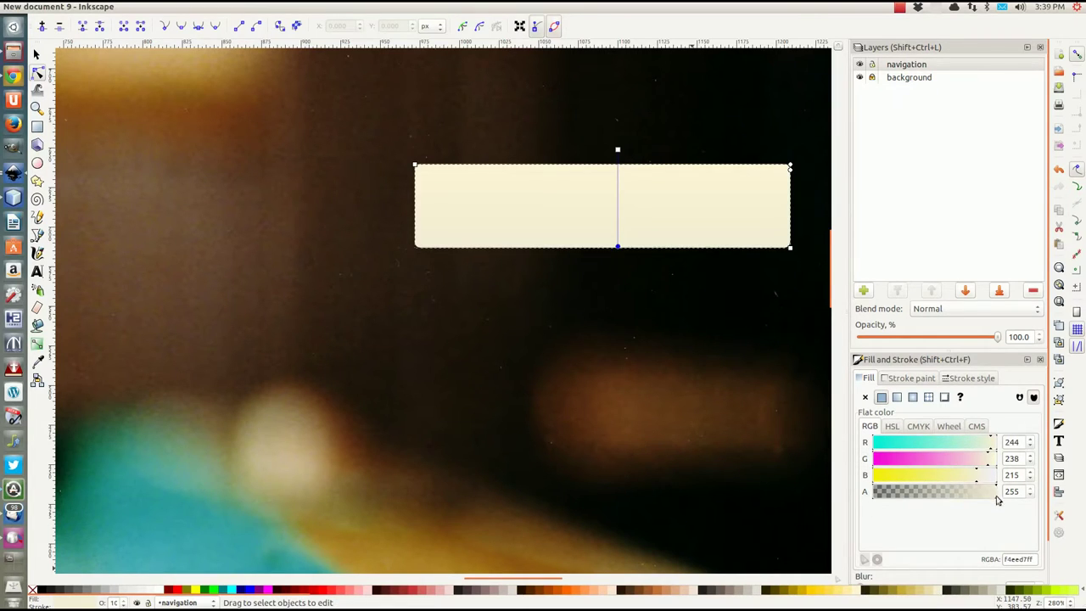
left_click_drag(998, 501, 901, 498)
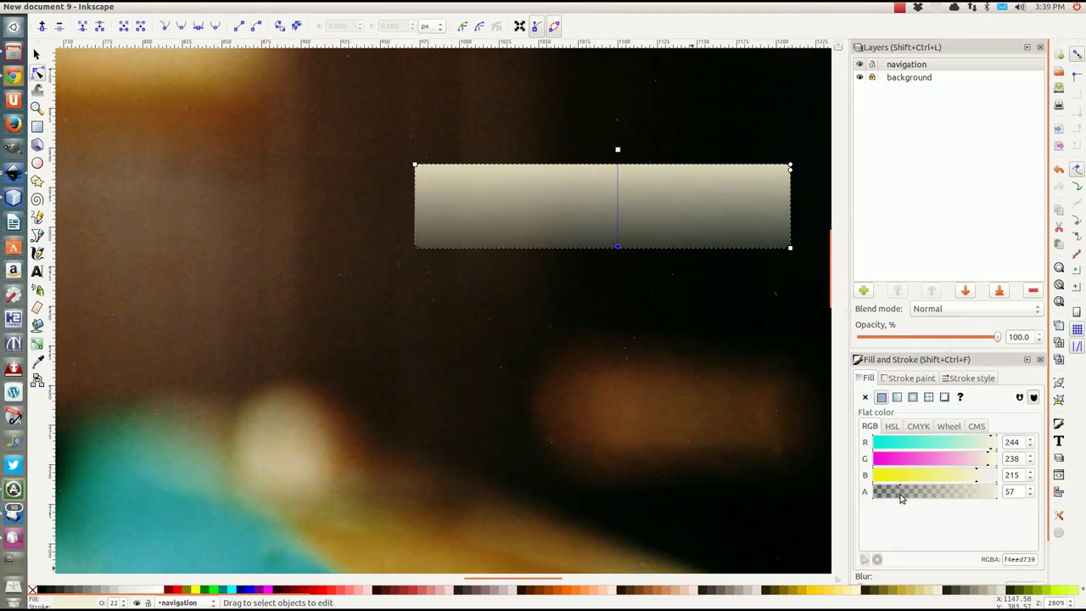
left_click(37, 57)
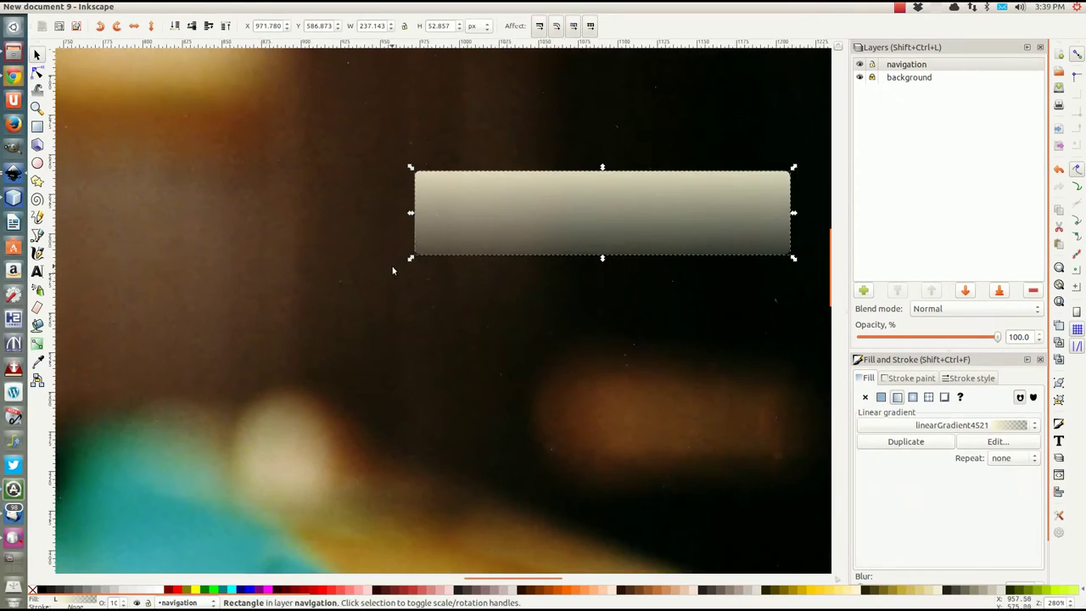
Select the gradient button rectangle and give it a flat-colour stroke
key("minus")
key("minus")
left_click(489, 197)
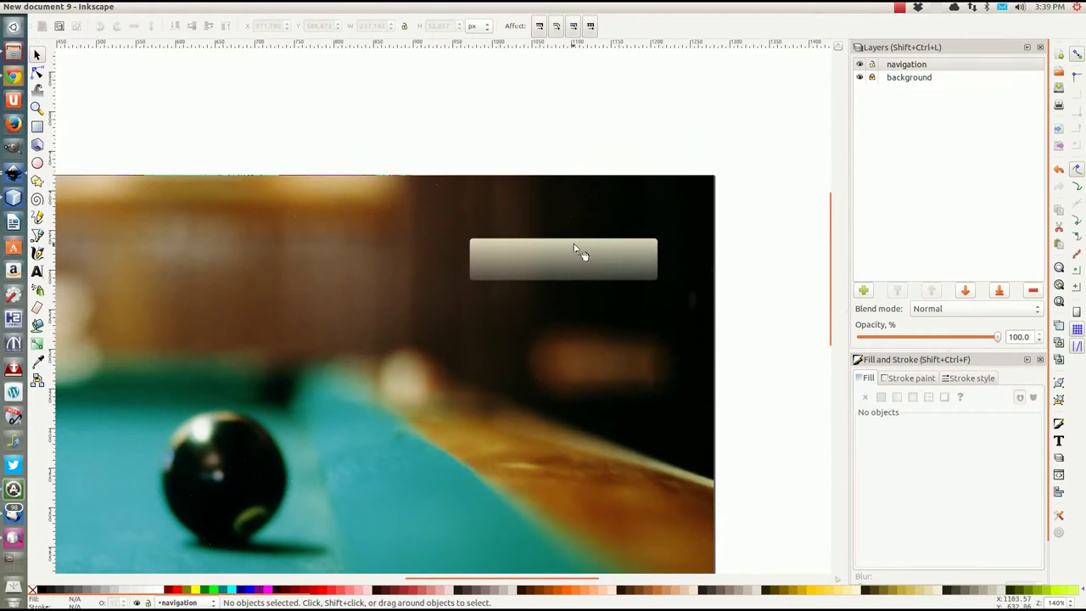
left_click(579, 255)
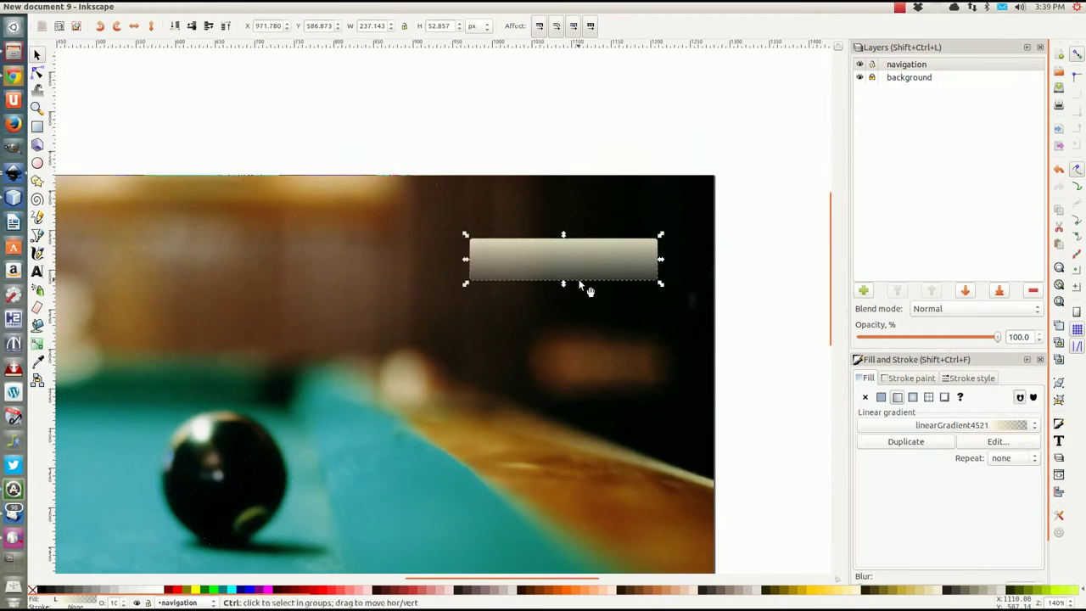
scroll(584, 287, "up", 2)
left_click(897, 376)
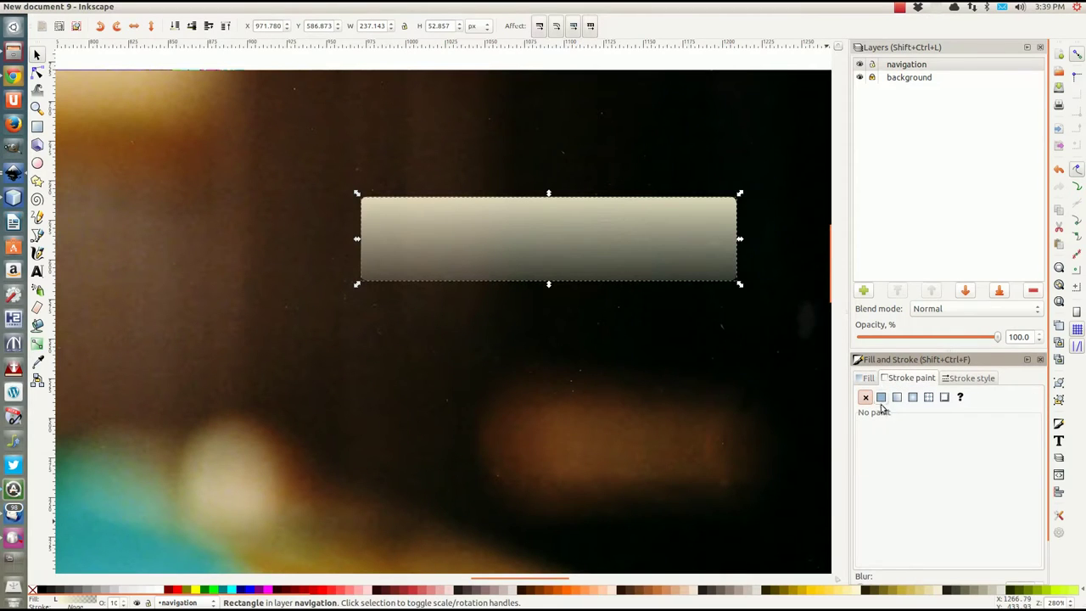
left_click(881, 396)
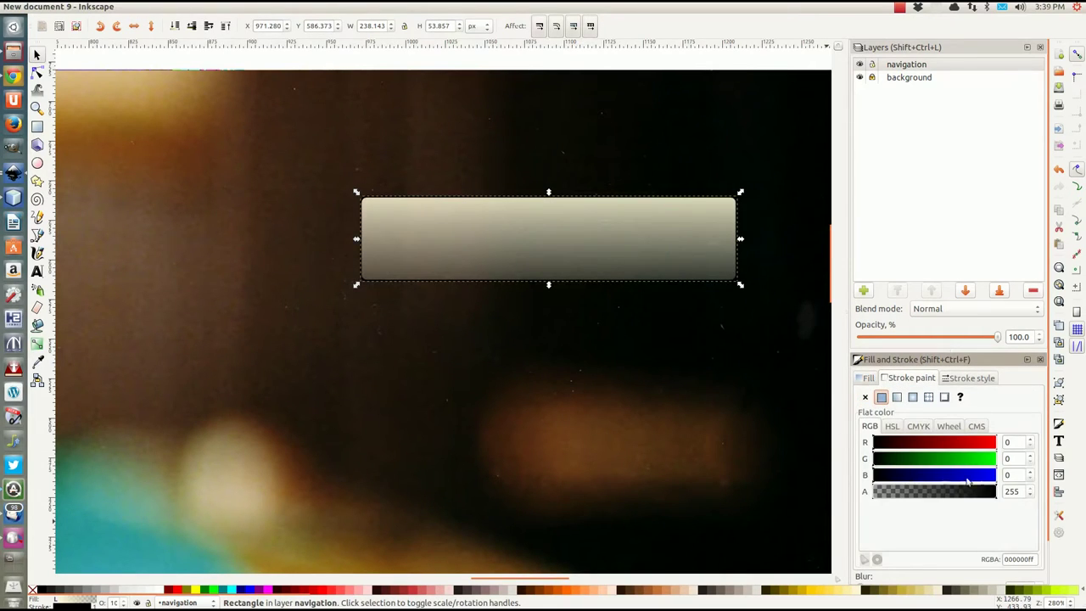
Set the stroke colour to white (RGB 255, 255, 255)
left_click(1015, 442)
type("255")
key("Return")
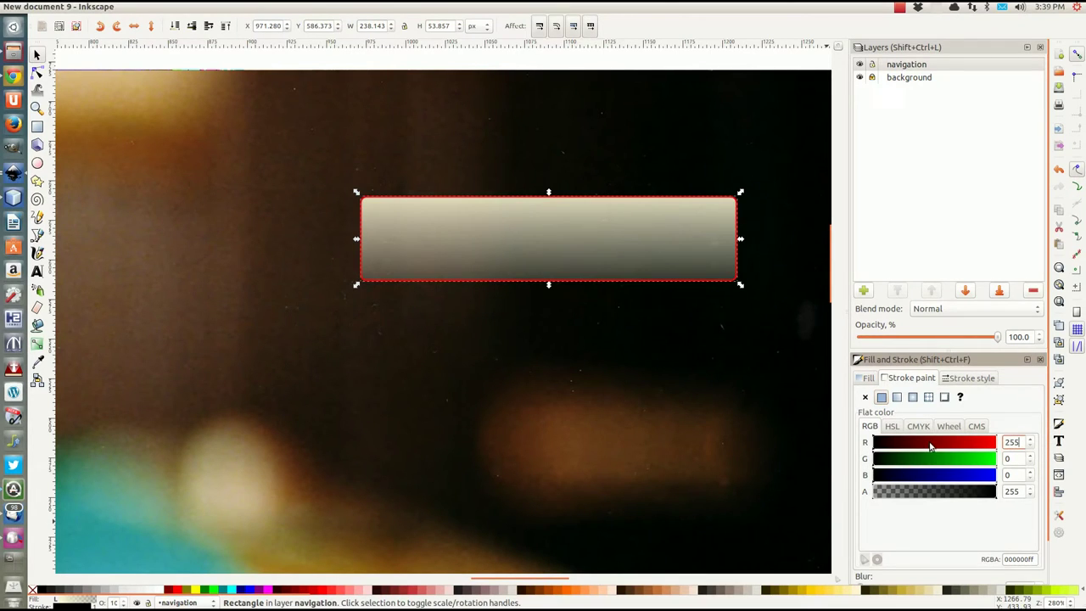
key("Tab")
type("255")
key("Tab")
type("255")
key("Tab")
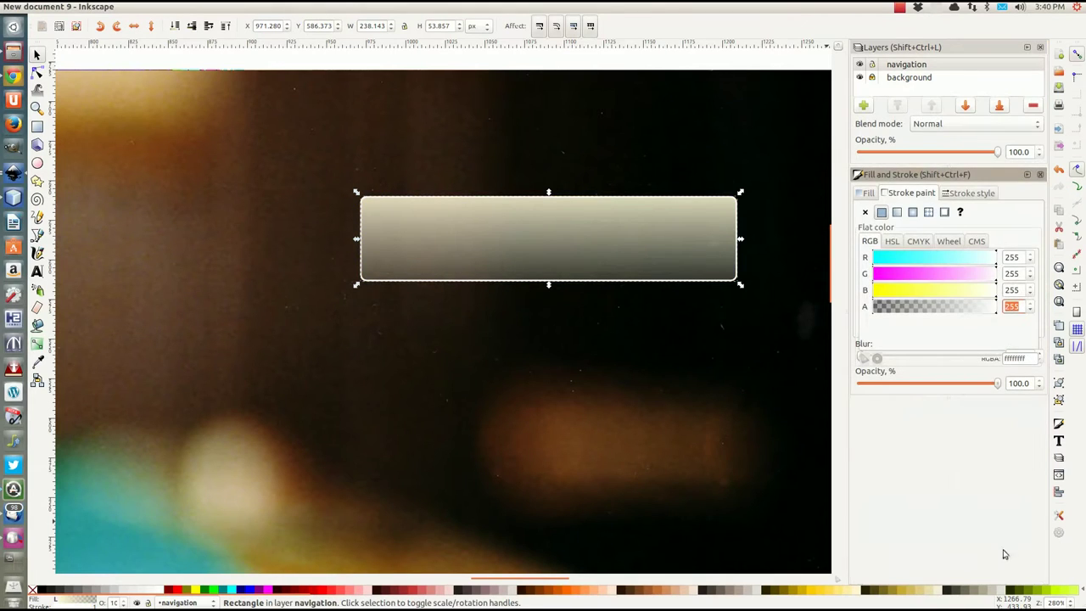
left_click(1026, 358)
double_click(1019, 358)
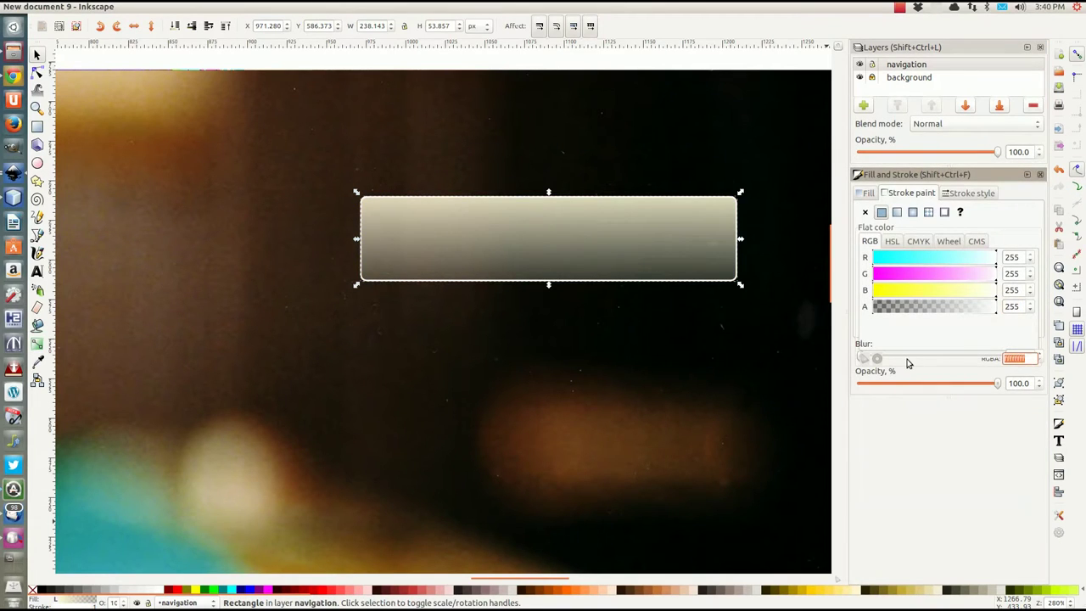
type("ffffff00")
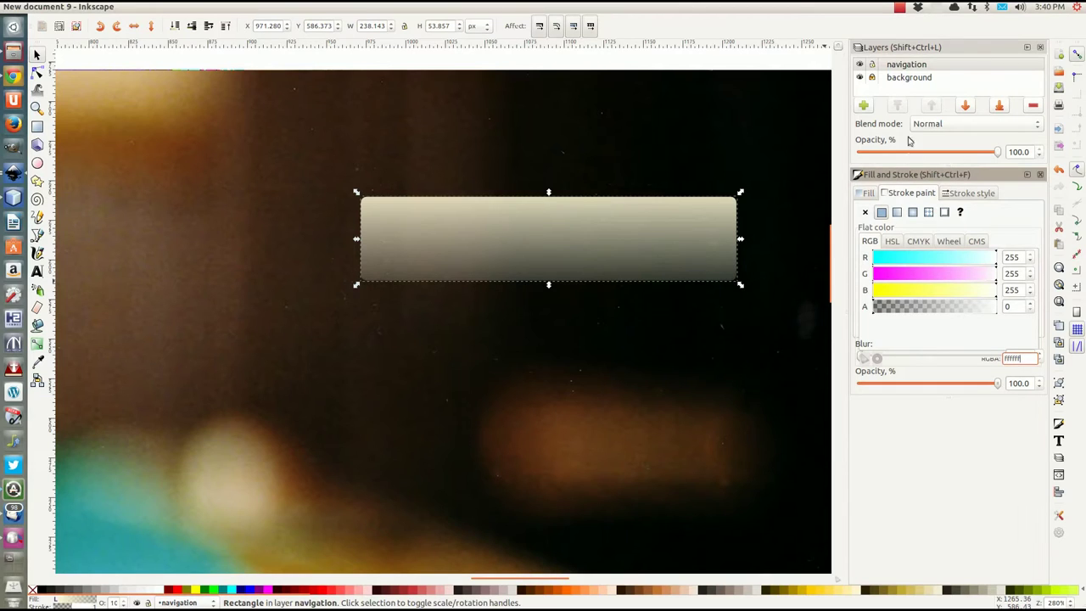
Make the white outline fully opaque with a 2 px stroke width
left_click(974, 196)
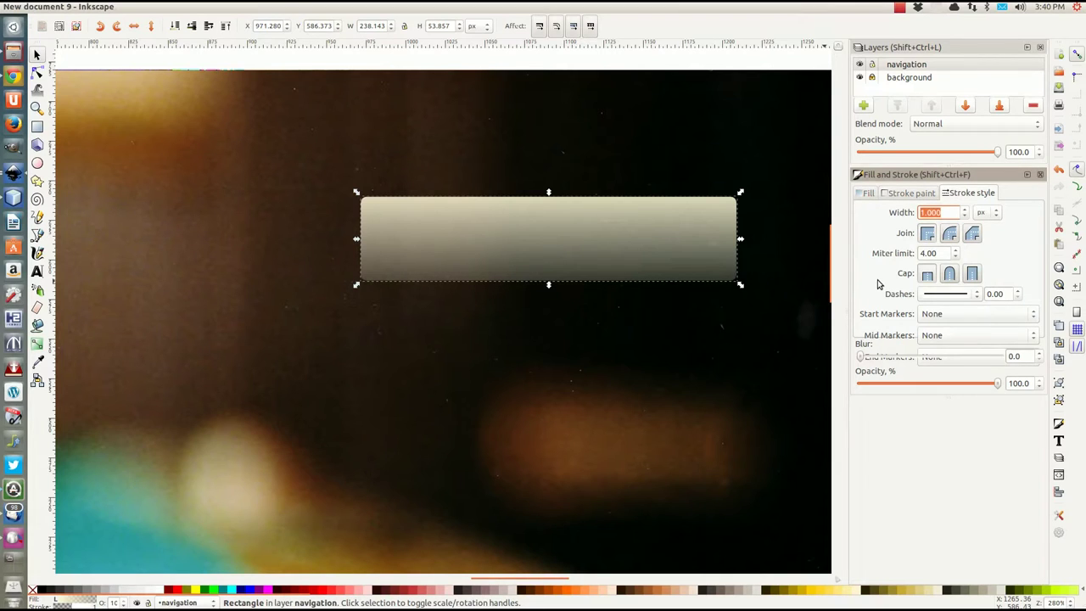
type("3")
key("Return")
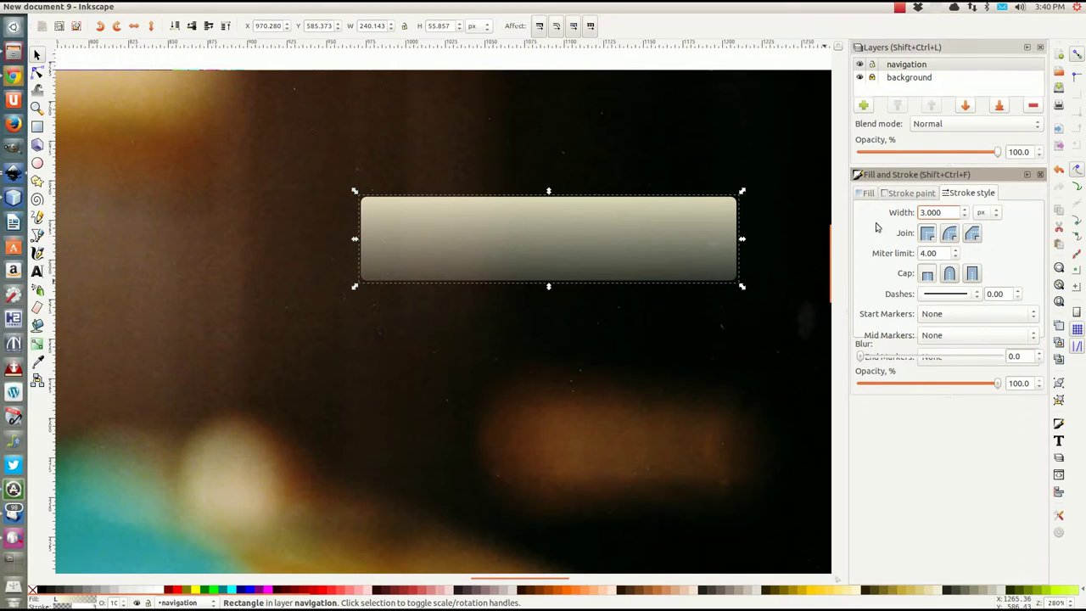
left_click(901, 194)
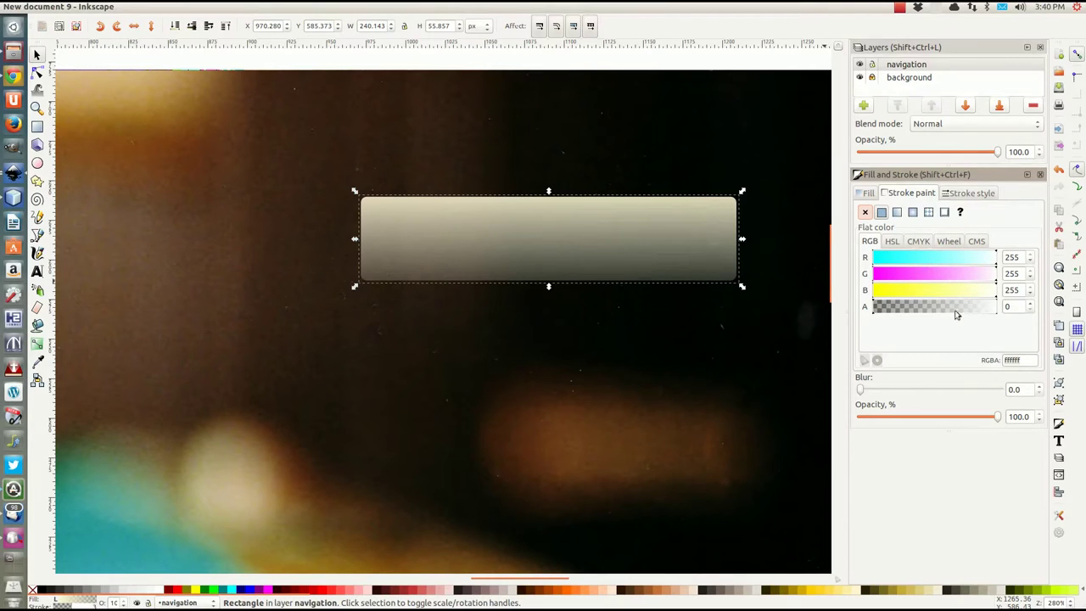
left_click_drag(875, 307, 1012, 328)
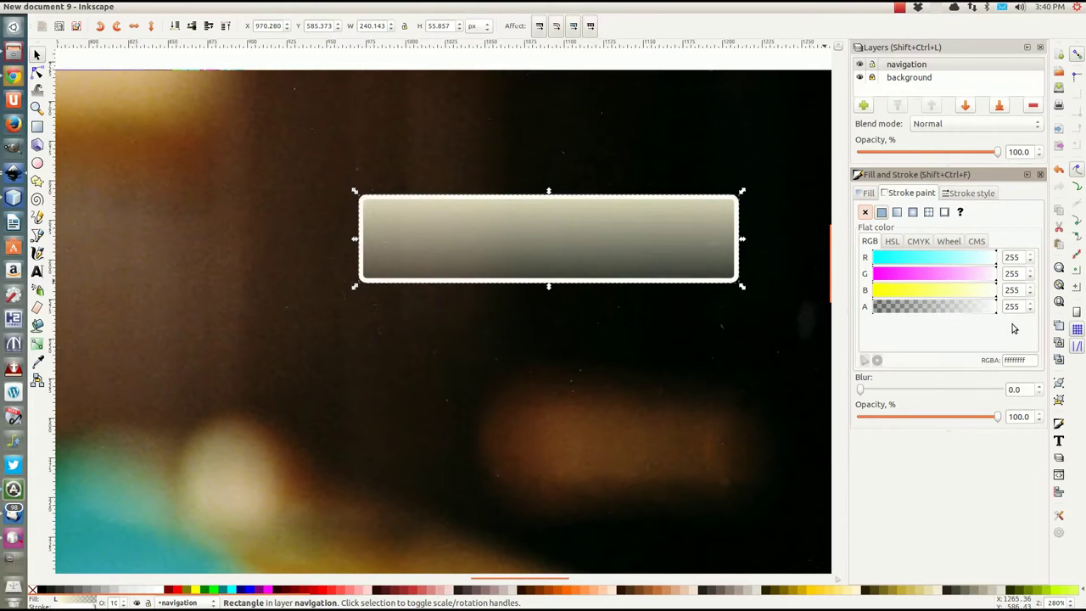
left_click(944, 196)
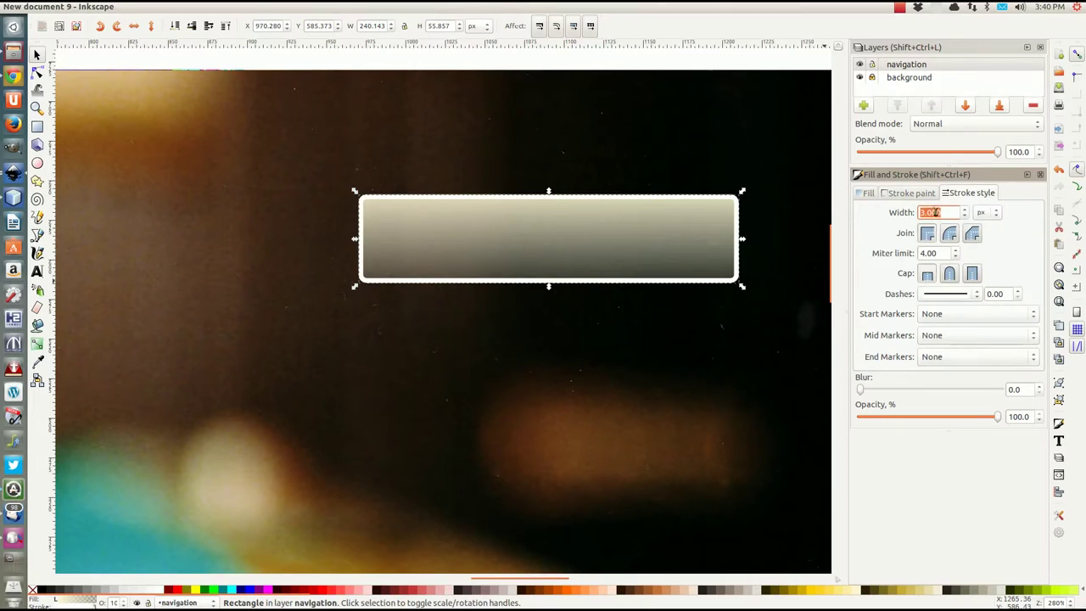
type("2")
key("Return")
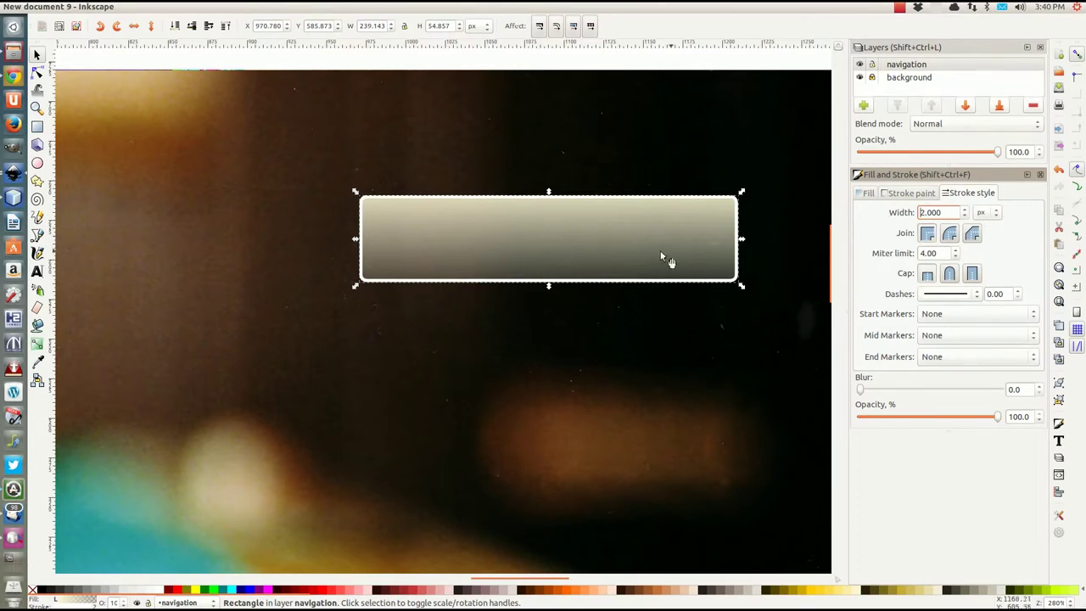
scroll(476, 259, "down", 1)
scroll(475, 260, "down", 1)
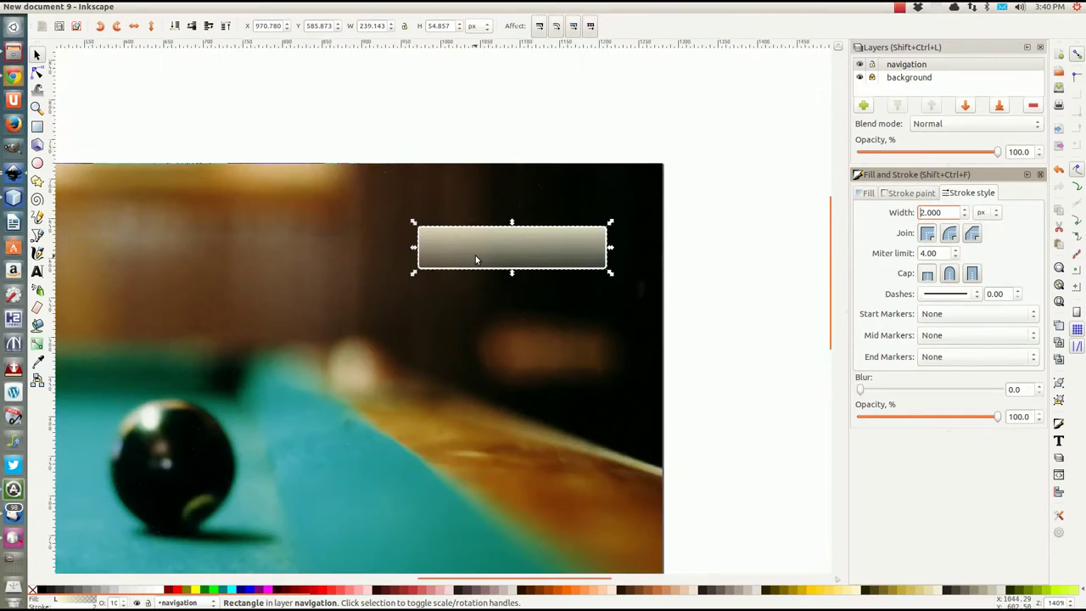
scroll(474, 246, "down", 1)
left_click(470, 168)
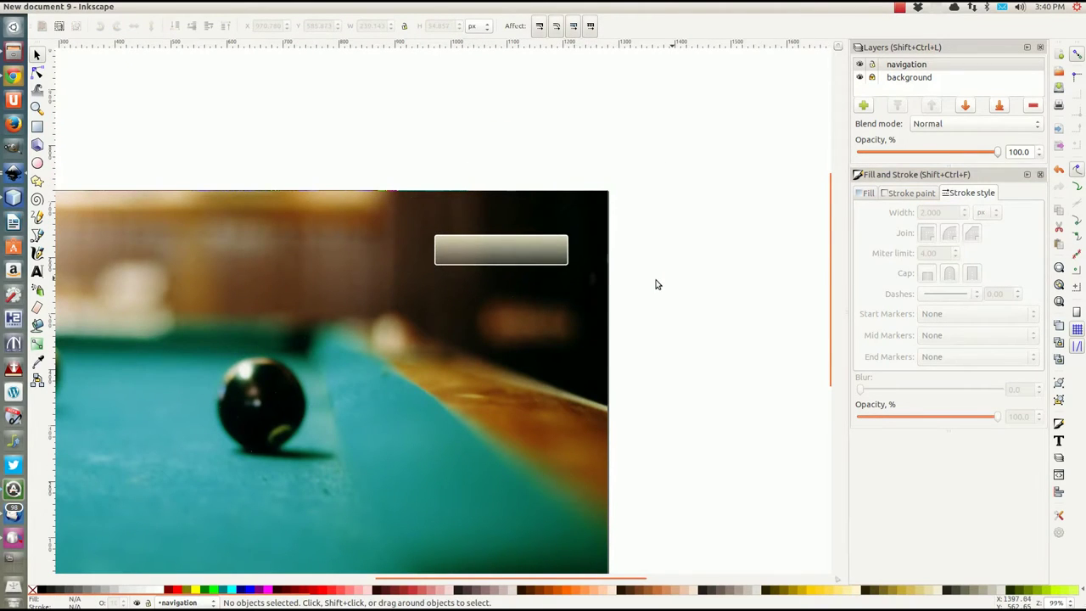
Add the 'Home' text and scale it down to fit on the button
scroll(603, 284, "down", 1)
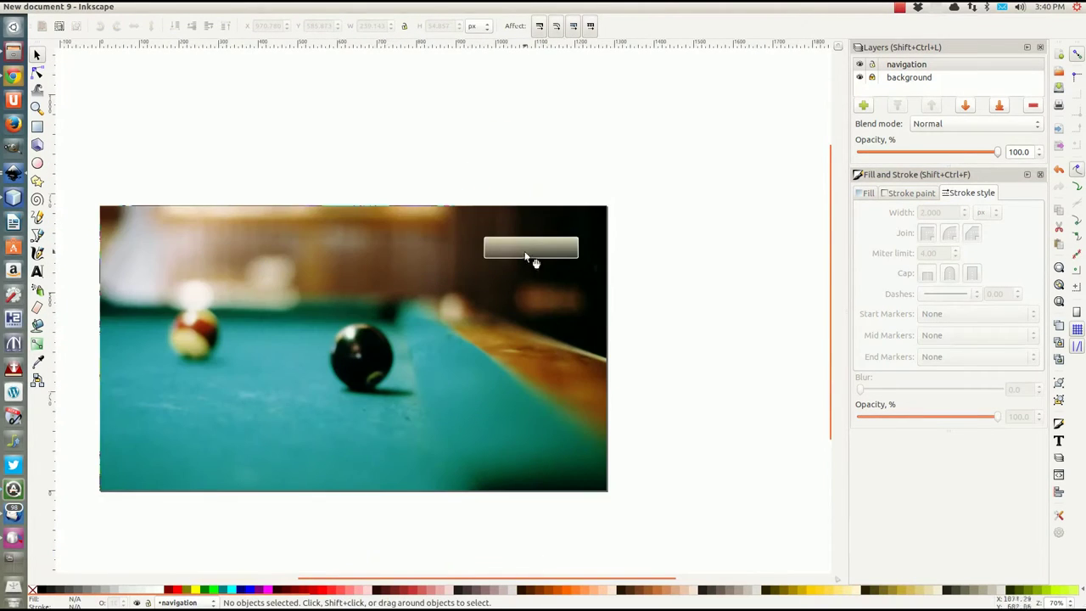
left_click(526, 255)
left_click(37, 271)
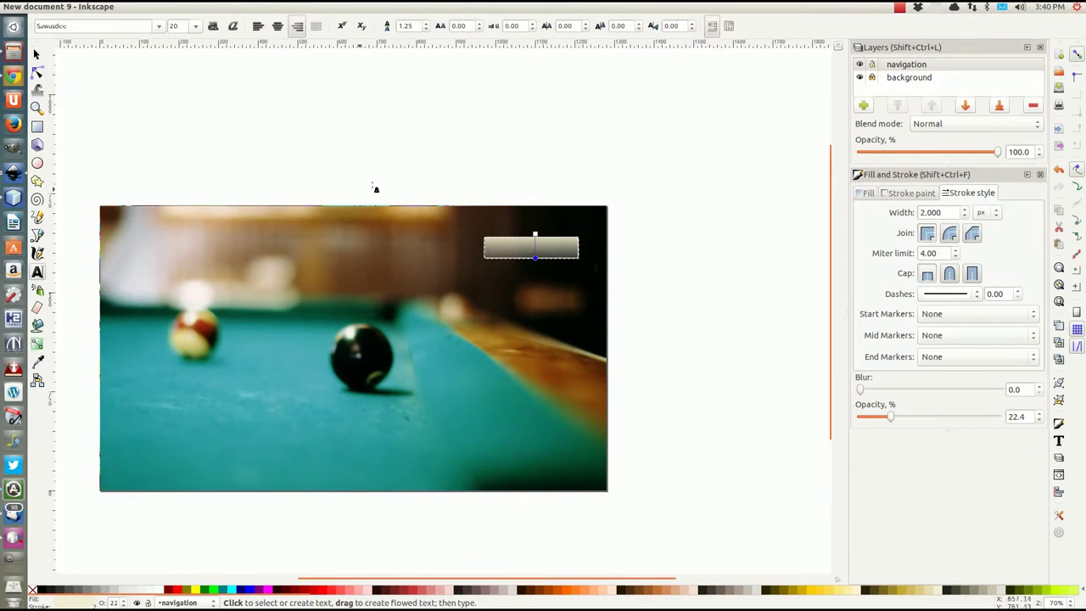
left_click(471, 170)
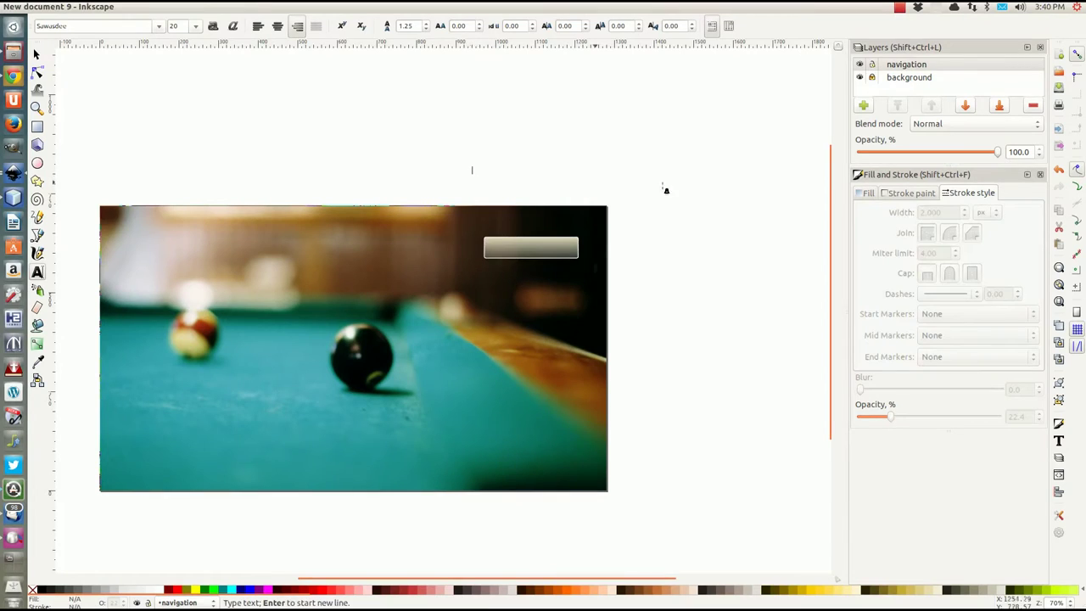
type("Home")
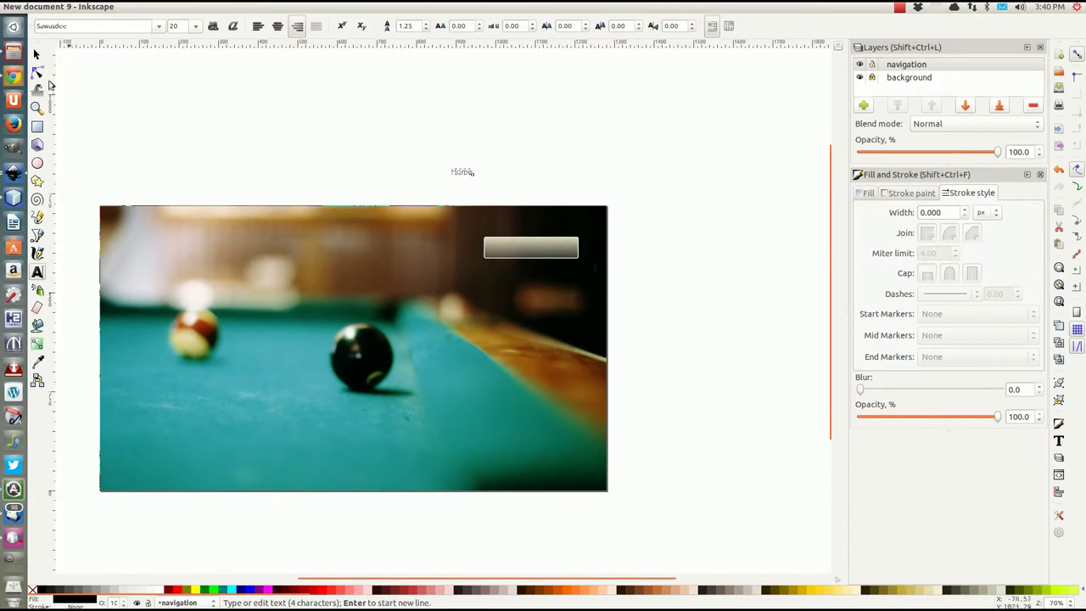
left_click(36, 55)
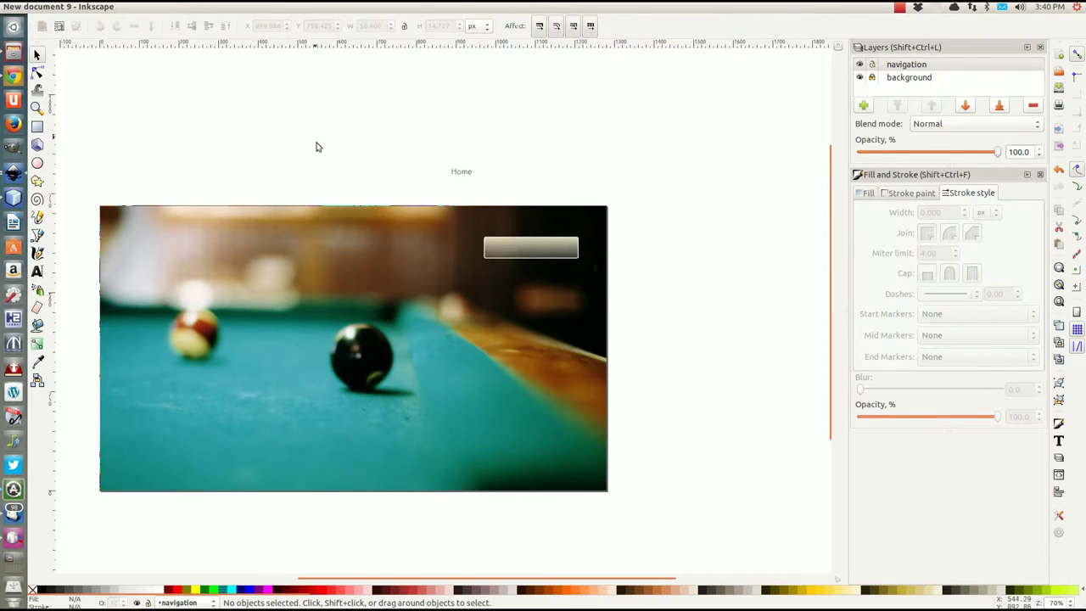
left_click(463, 172)
mouse_move(478, 182)
left_mouse_down()
mouse_move(495, 196)
mouse_move(519, 191)
mouse_move(534, 263)
left_mouse_up()
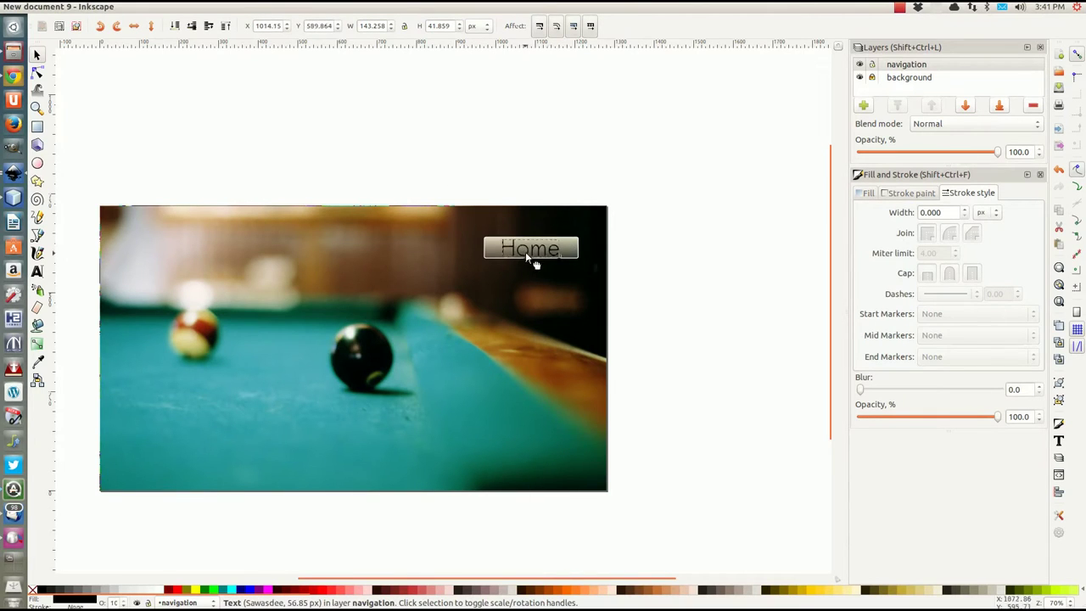
scroll(530, 265, "up", 3)
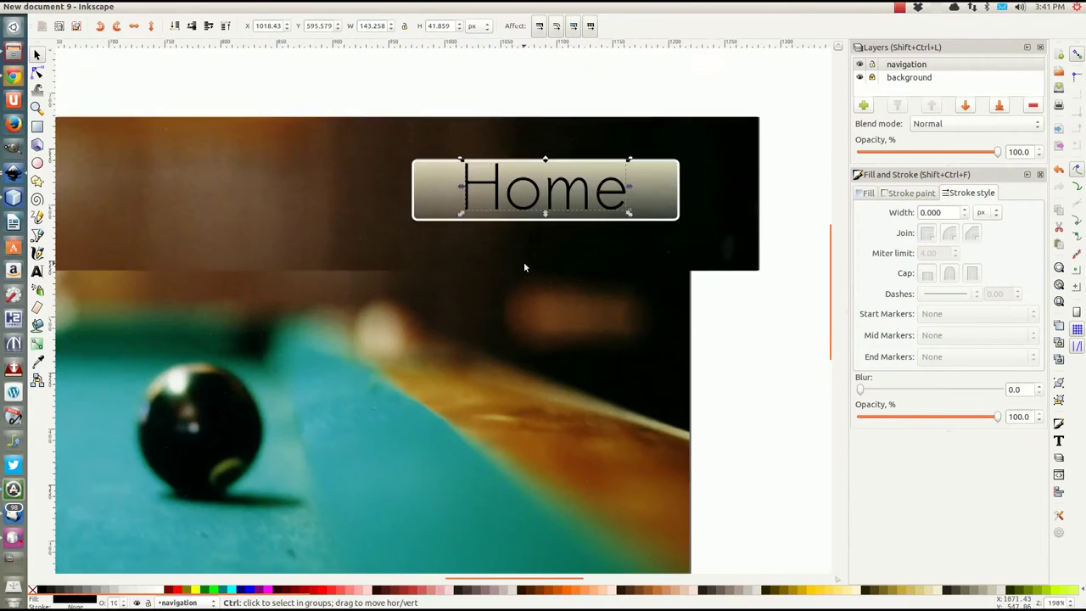
left_click_drag(461, 213, 521, 210)
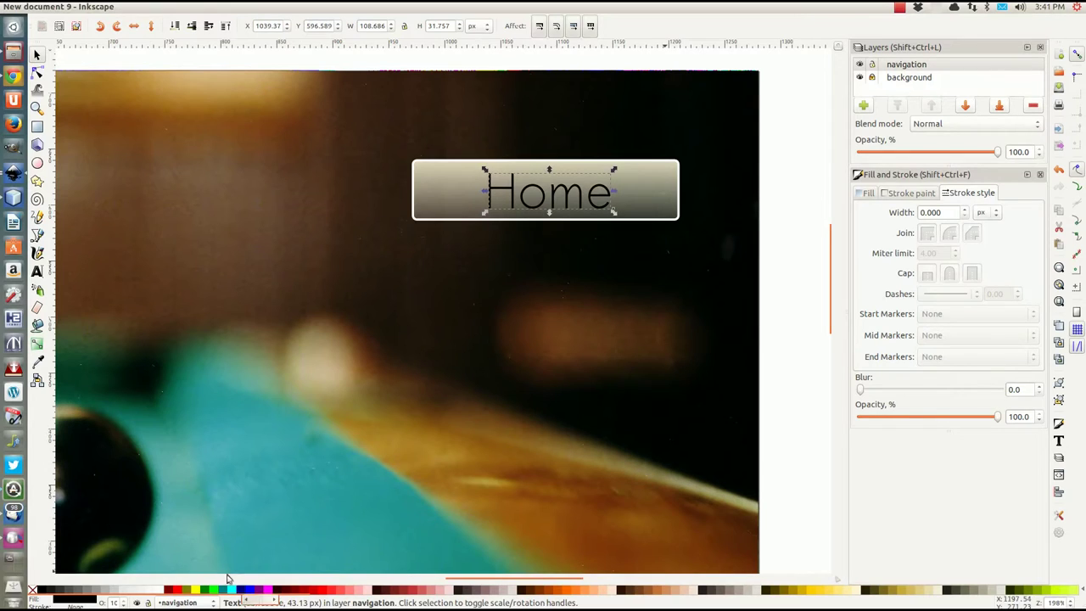
key("ctrl")
left_click(13, 489)
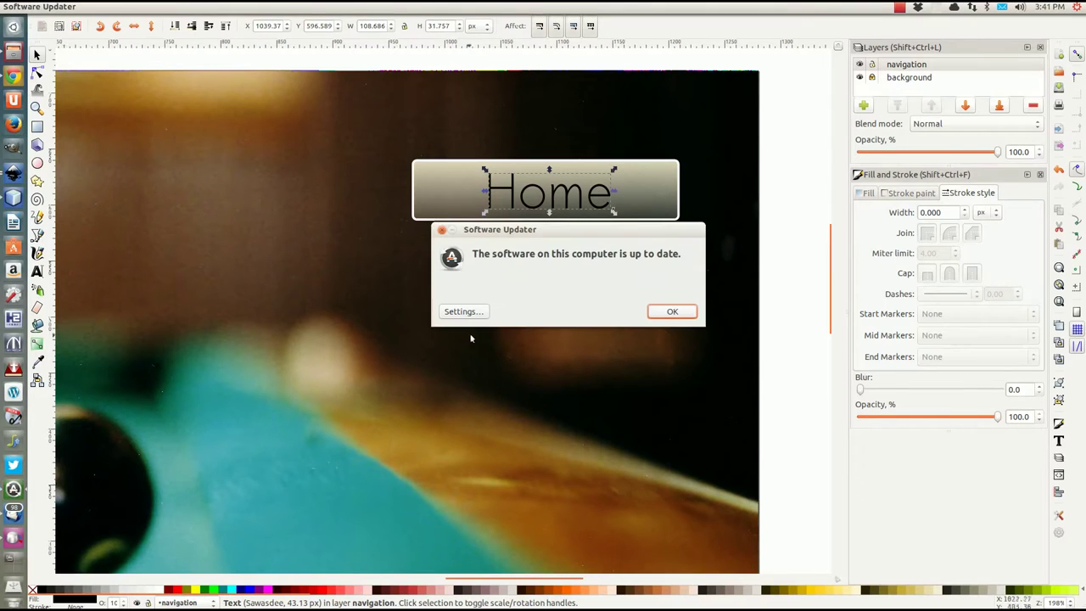
left_click_drag(526, 230, 457, 279)
left_click(603, 361)
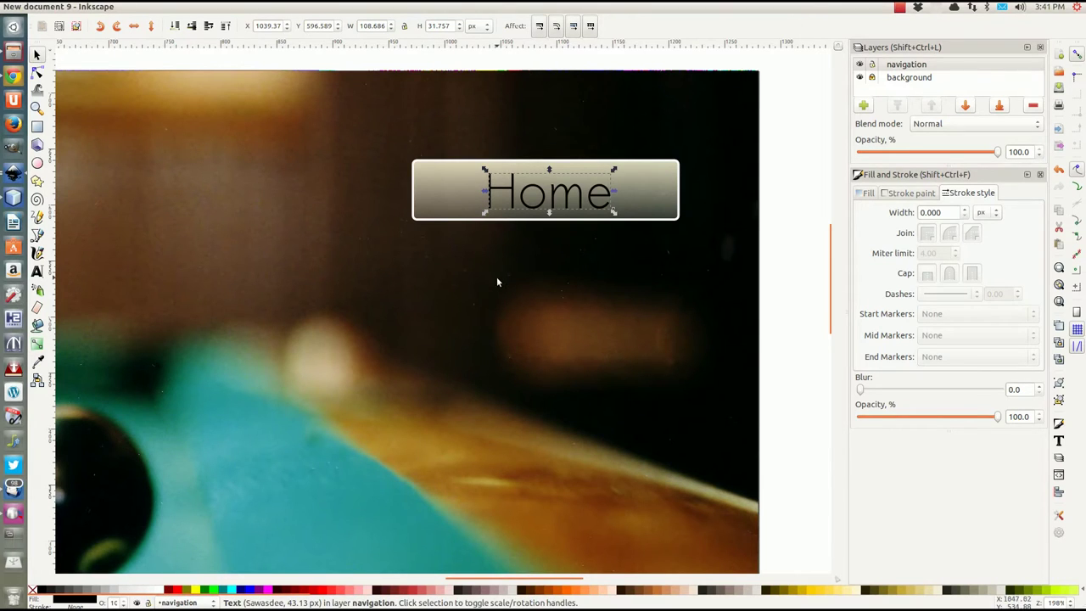
Try a blur on the Home text, undo it, and fill the text white
left_click_drag(869, 393, 869, 393)
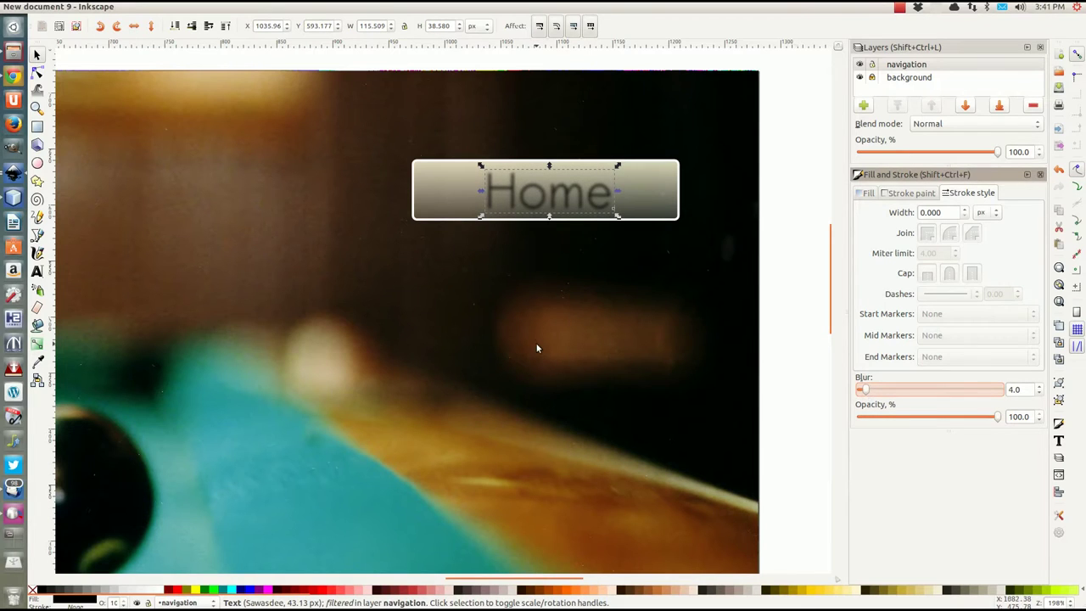
key("ctrl+z")
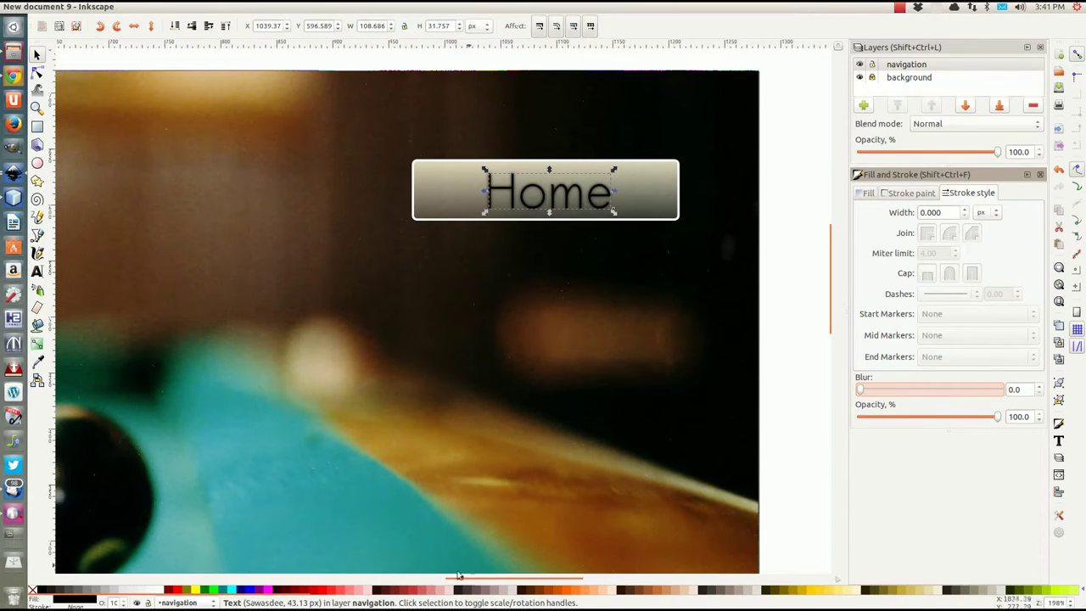
left_click(155, 590)
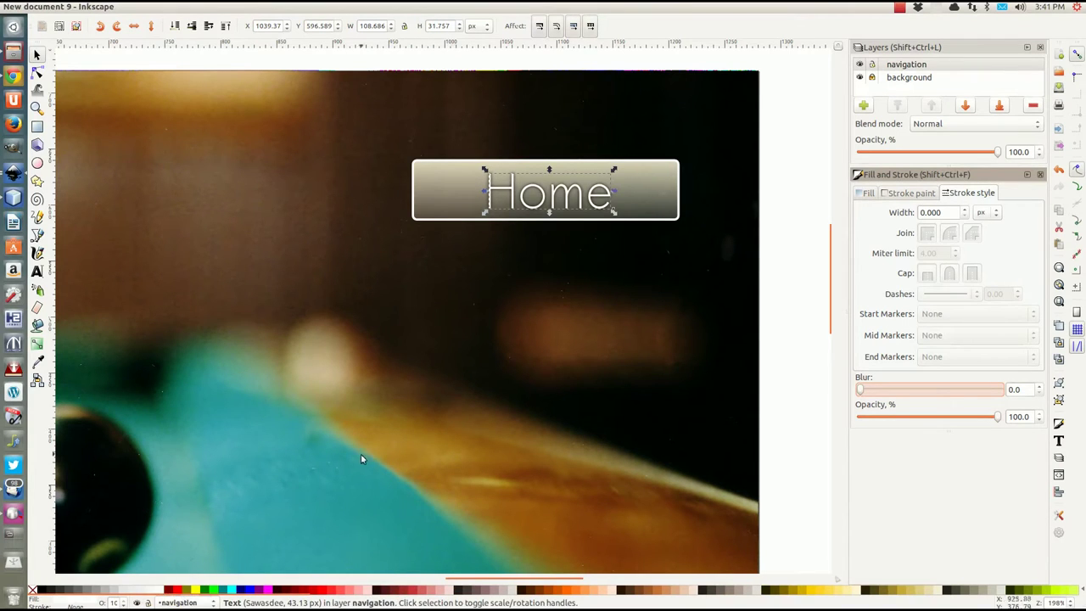
left_click(576, 335)
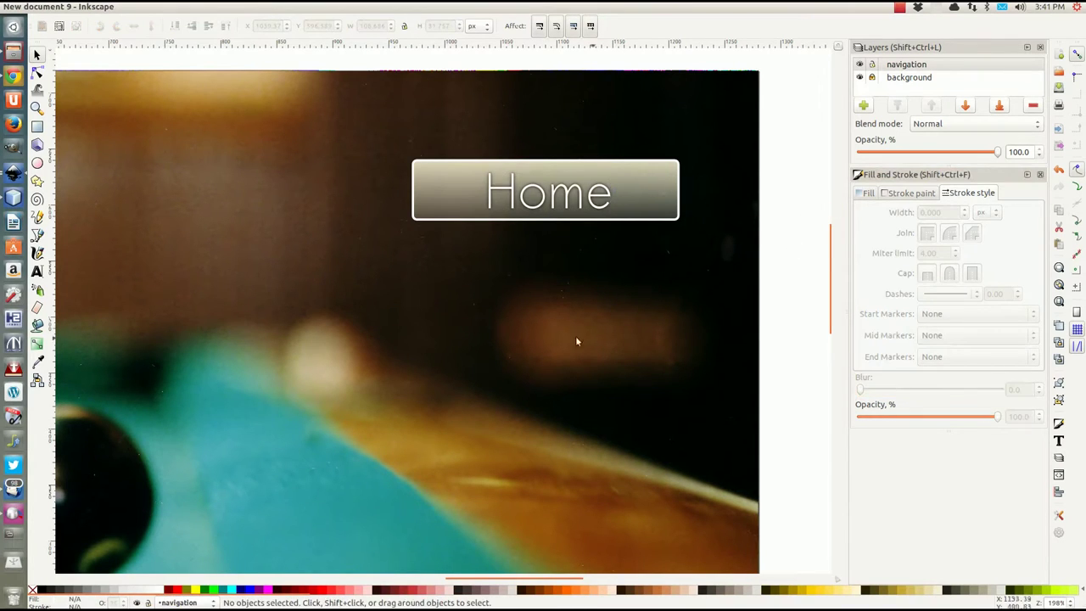
scroll(535, 298, "down", 3, "ctrl")
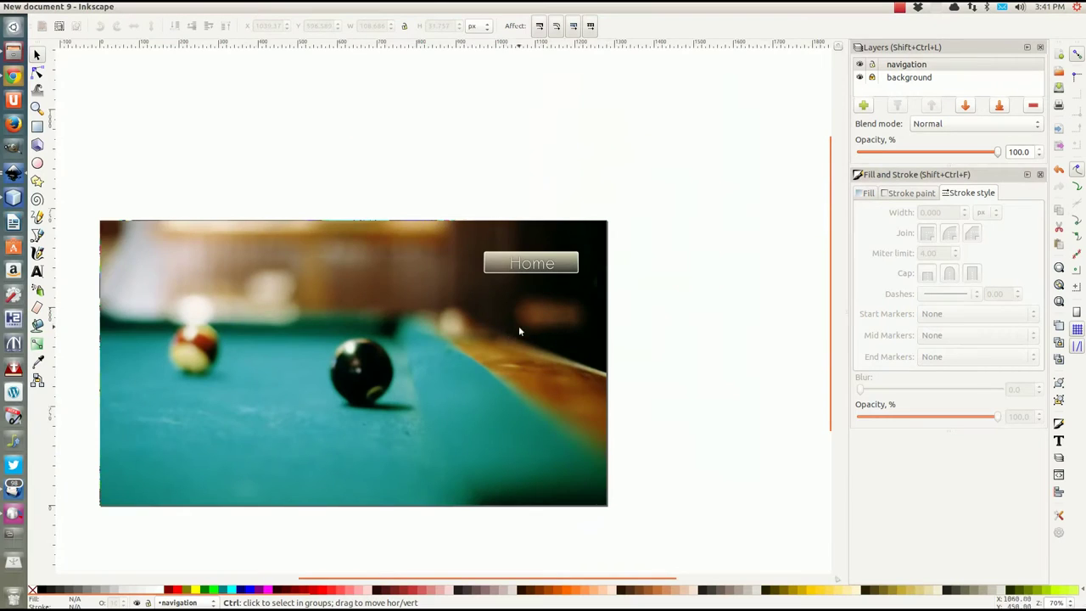
scroll(522, 326, "up", 2, "ctrl")
scroll(557, 273, "up", 1, "ctrl")
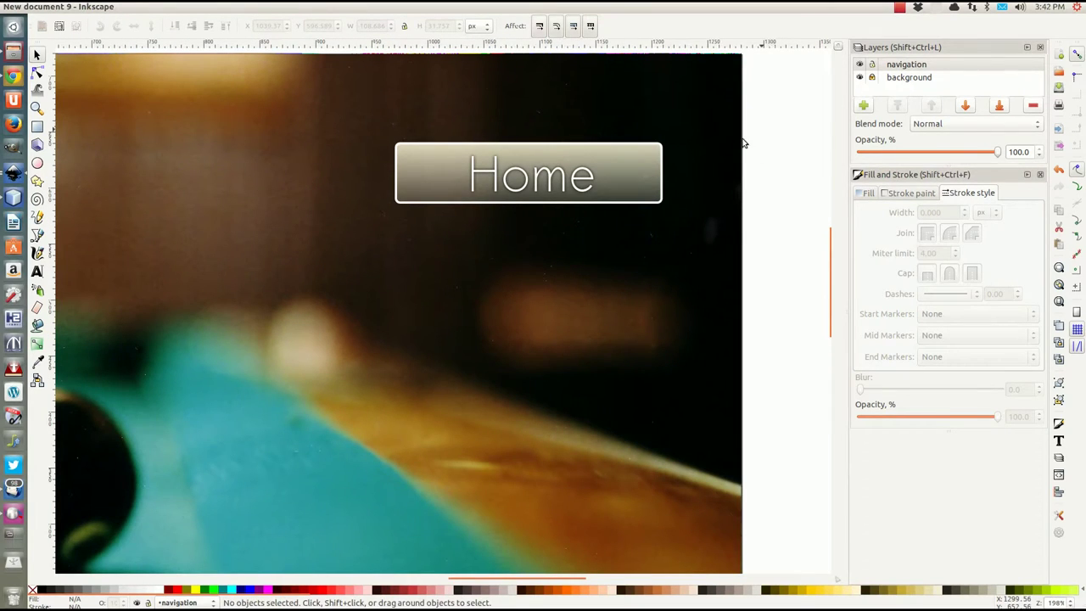
left_click_drag(776, 98, 347, 247)
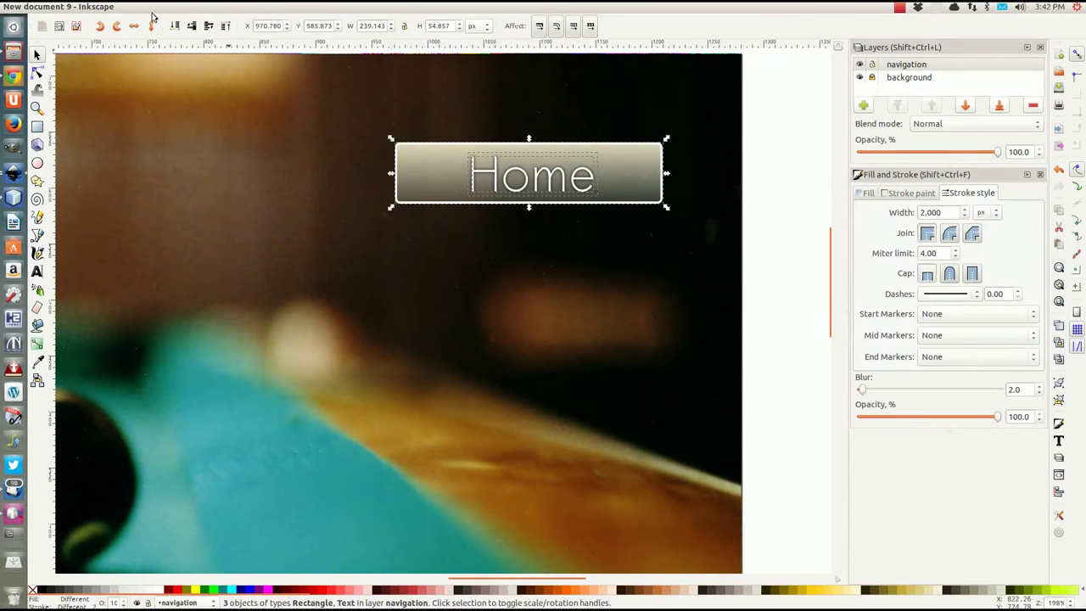
Centre the Home text on its cream button on both axes using Align and Distribute
left_click(150, 9)
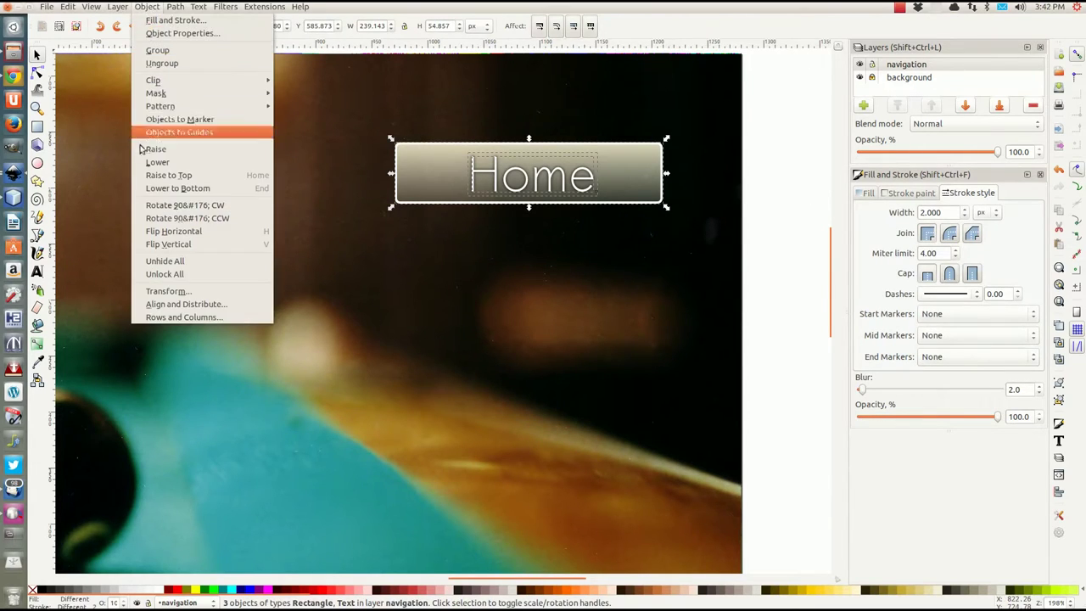
left_click(188, 304)
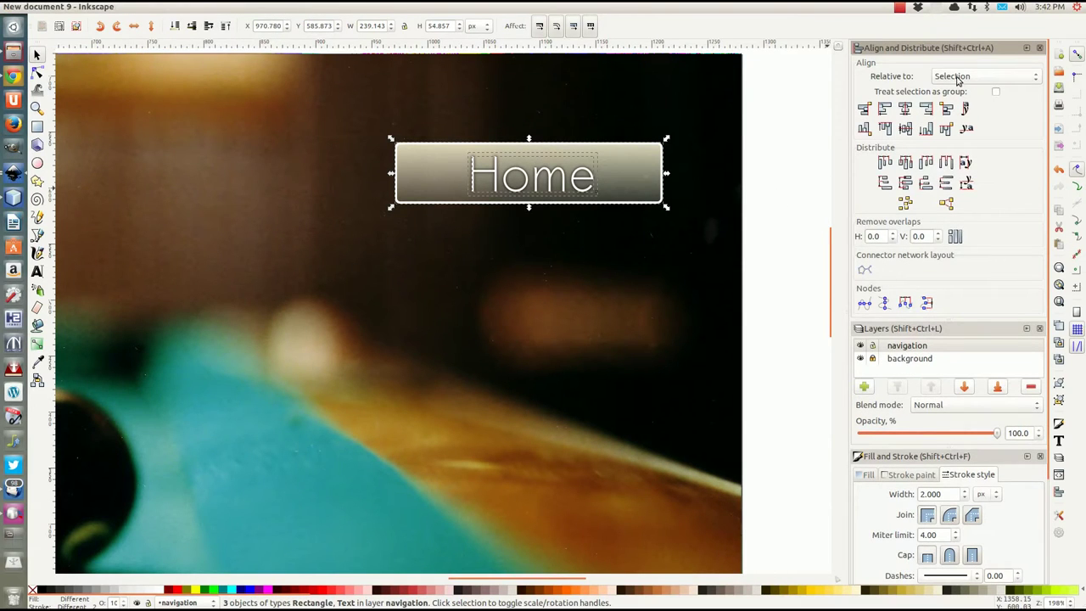
left_click(905, 109)
left_click(905, 128)
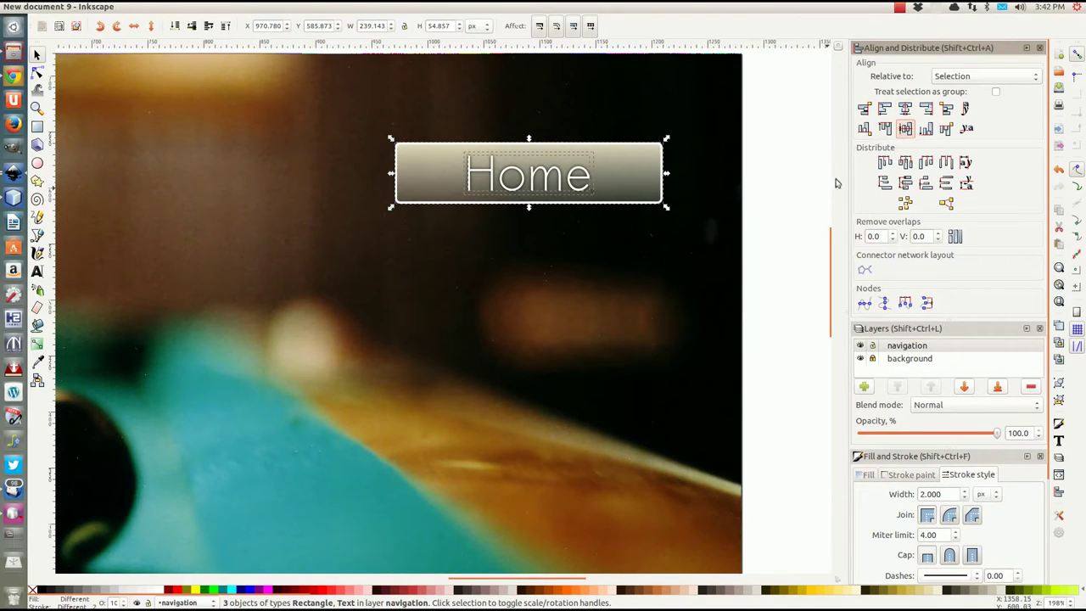
left_click(652, 244)
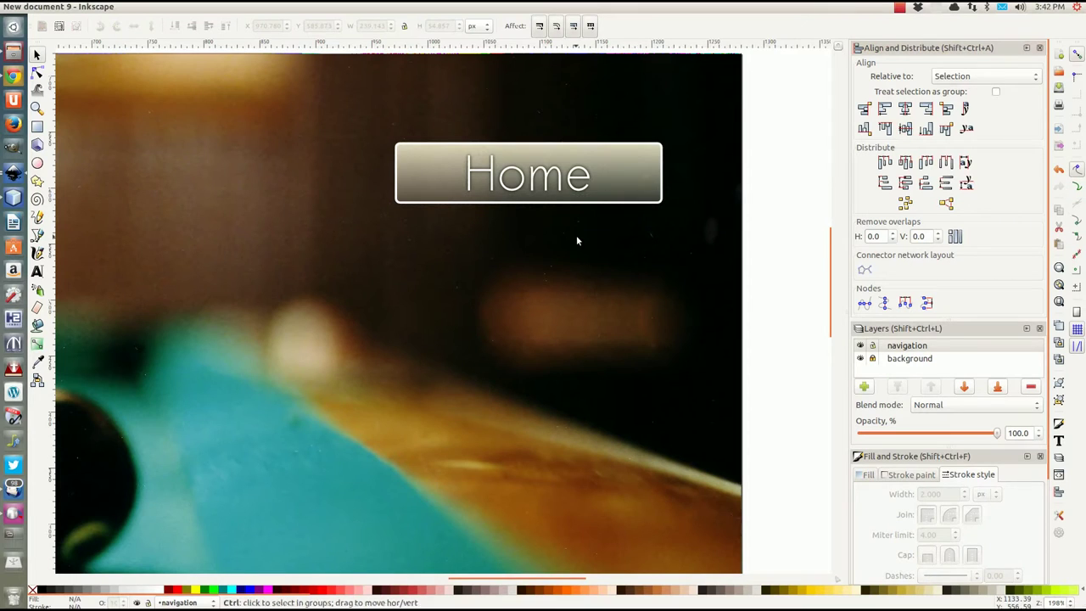
scroll(577, 237, "down", 1)
scroll(577, 237, "down", 1)
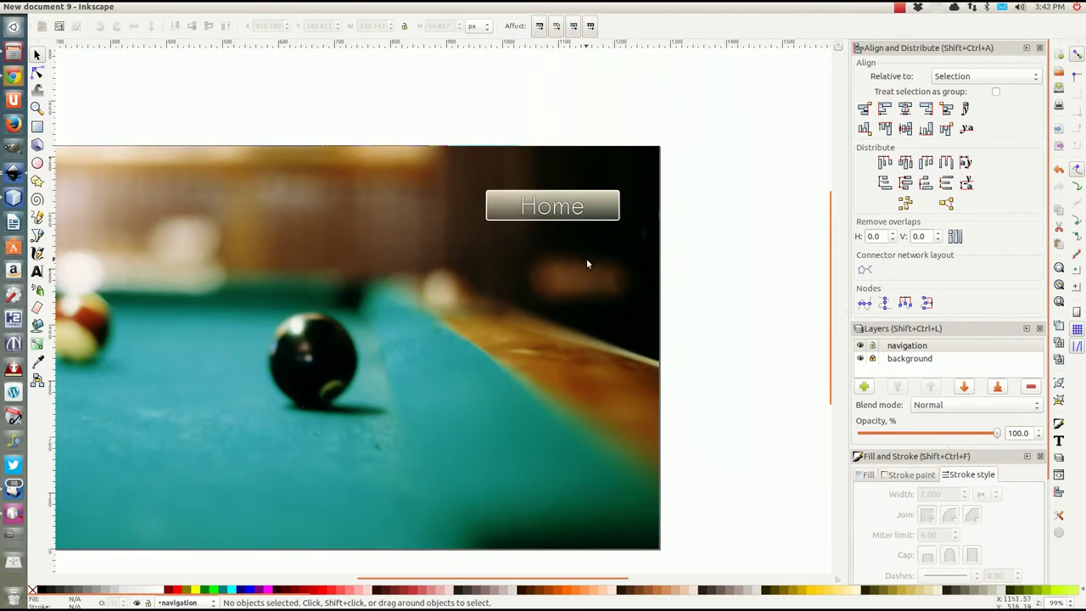
left_click(564, 212)
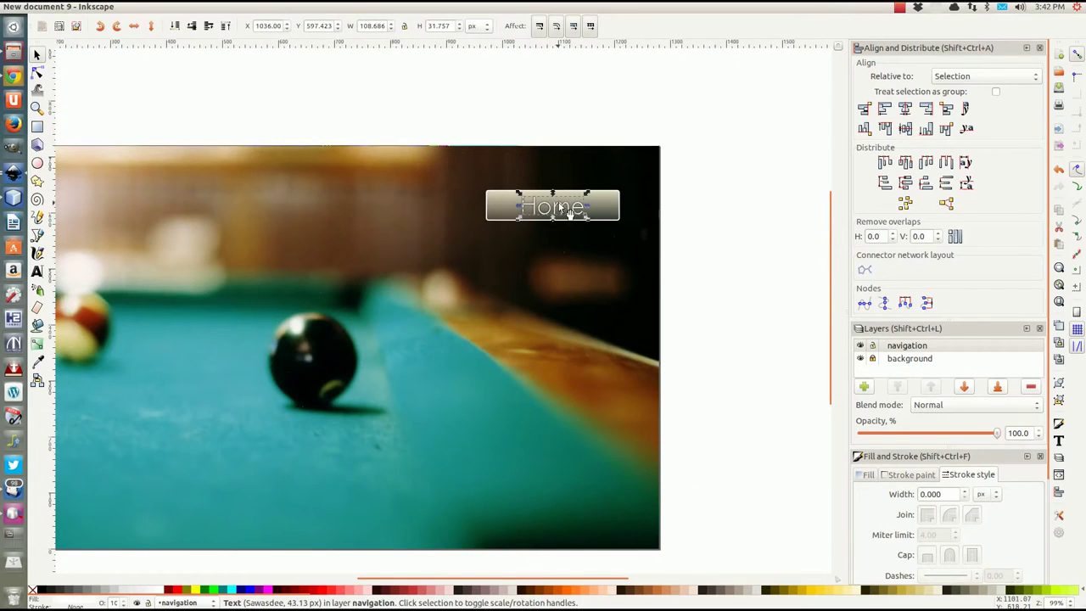
Give the Home text centred text alignment
double_click(563, 209)
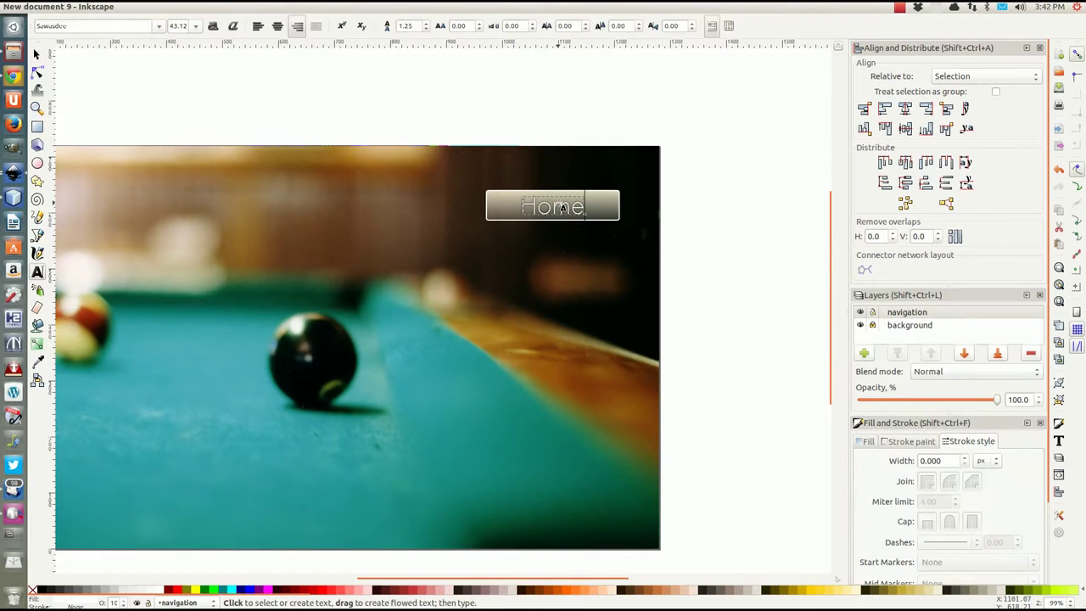
left_click(540, 204)
left_click(278, 26)
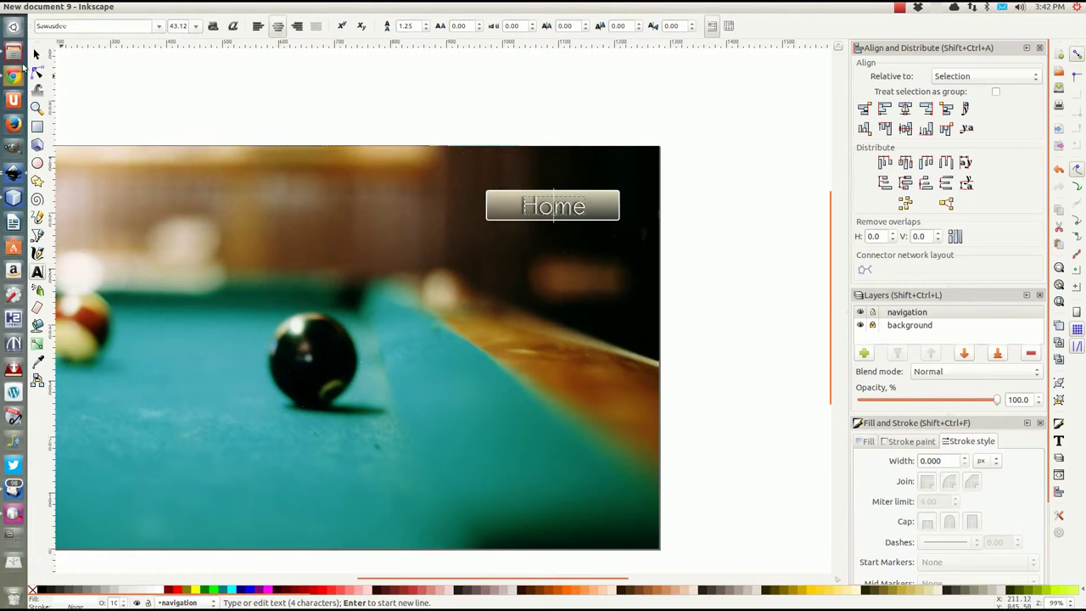
left_click(36, 54)
scroll(582, 208, "up", 2)
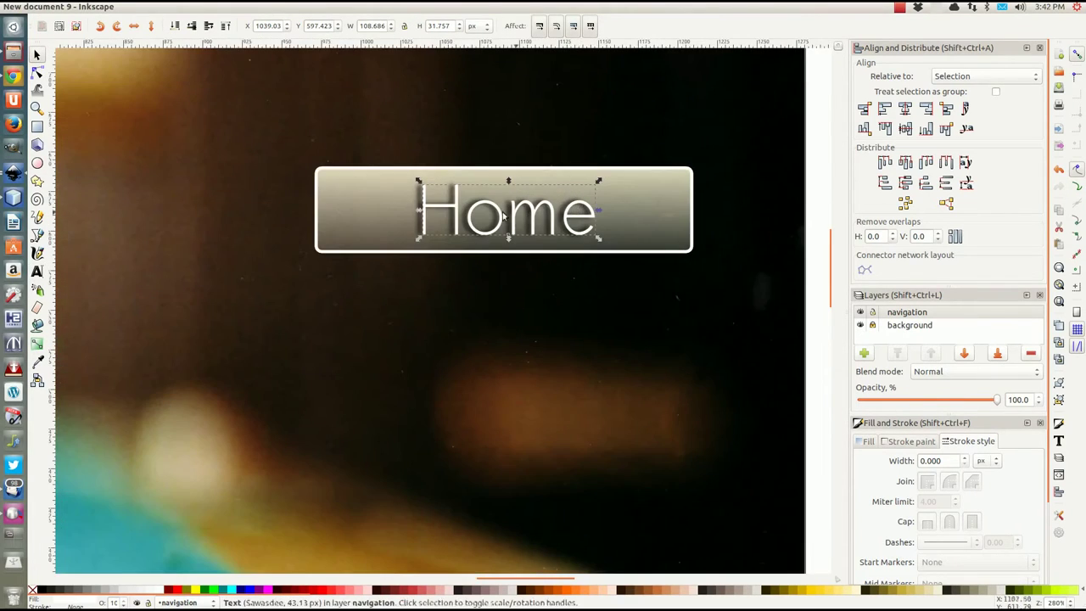
scroll(582, 208, "up", 1)
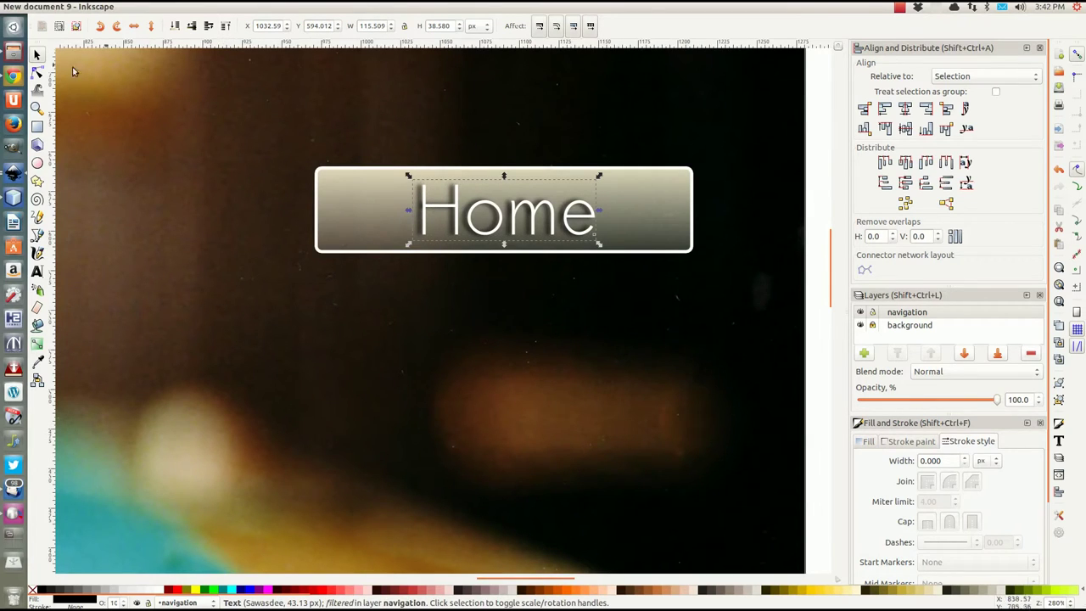
left_click(39, 271)
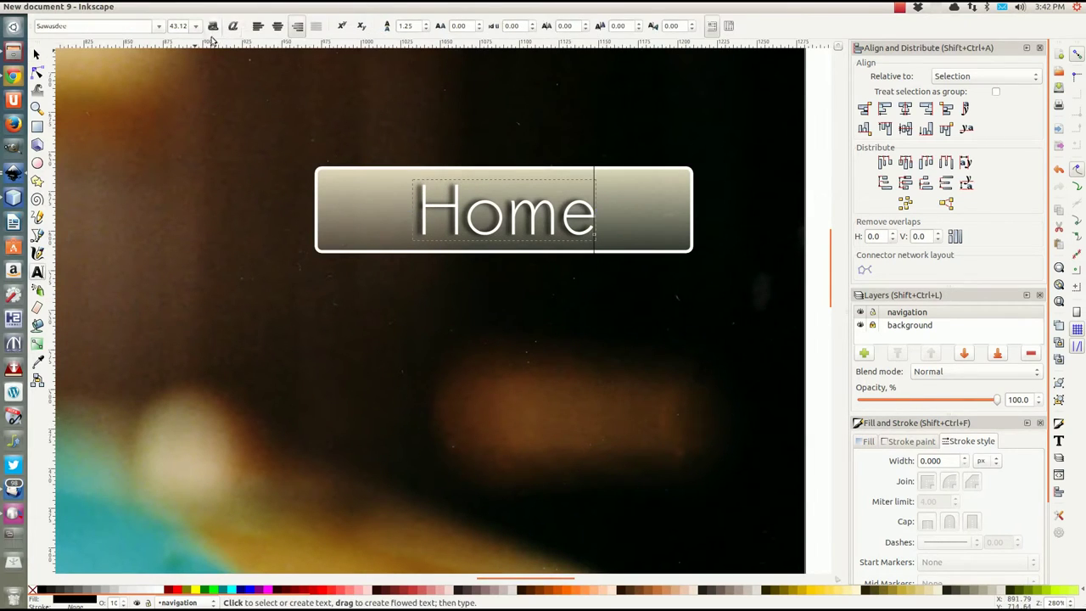
left_click(278, 27)
left_click(36, 56)
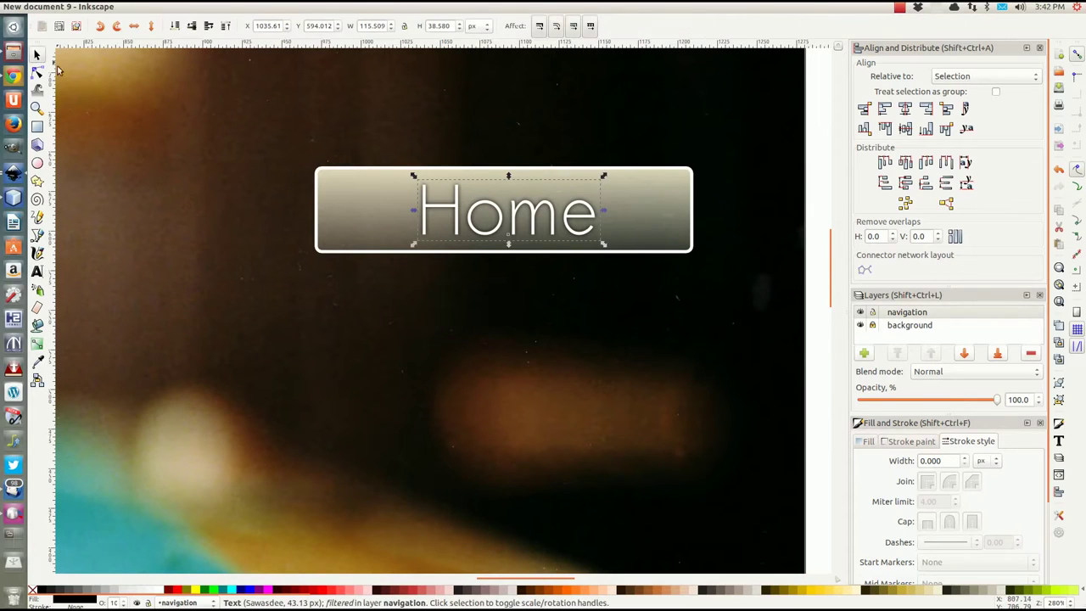
Select the button rectangle and Home text together and recentre the text horizontally
left_click(816, 151)
left_click_drag(823, 110, 250, 297)
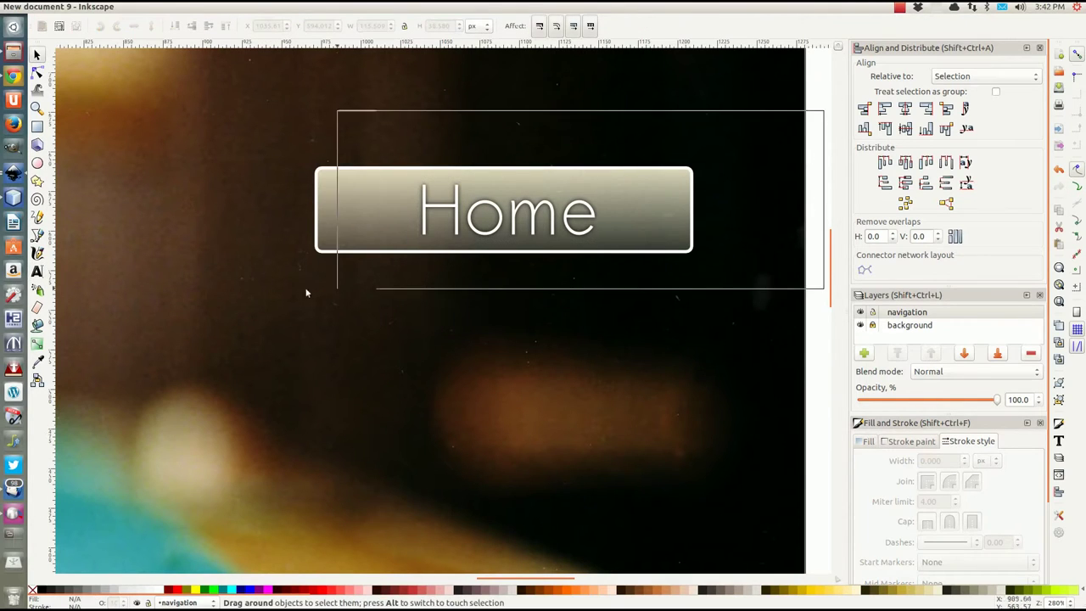
left_click(906, 109)
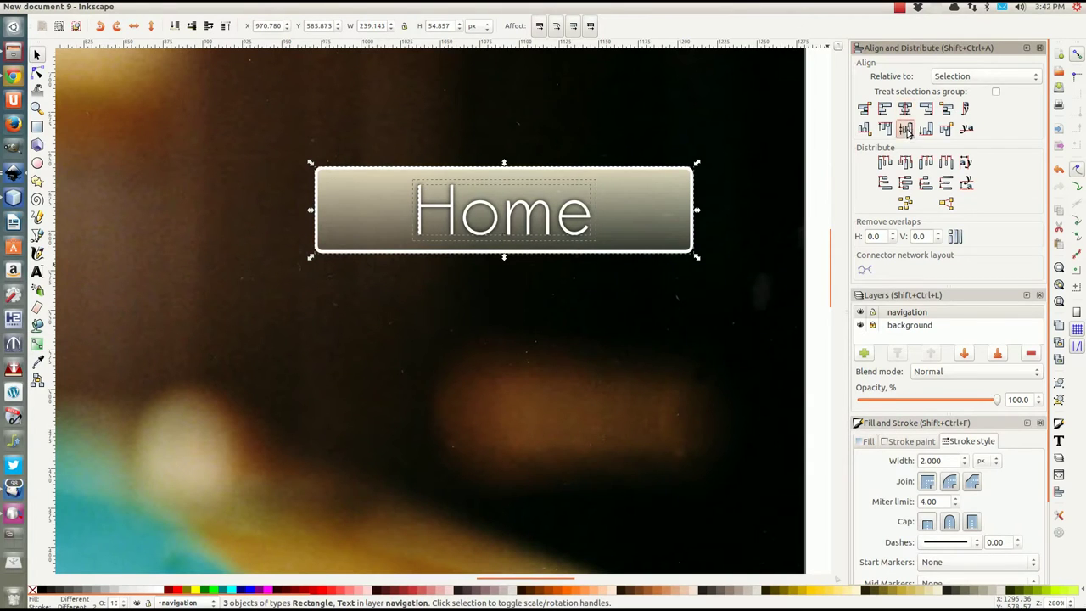
left_click(580, 307)
scroll(428, 280, "down", 2)
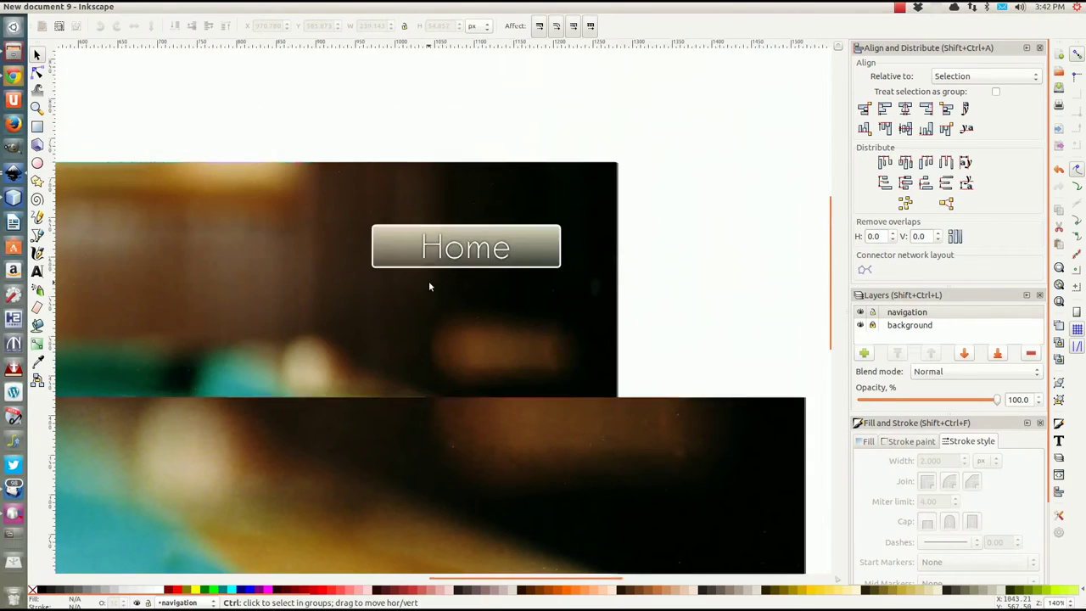
scroll(429, 287, "up", 2)
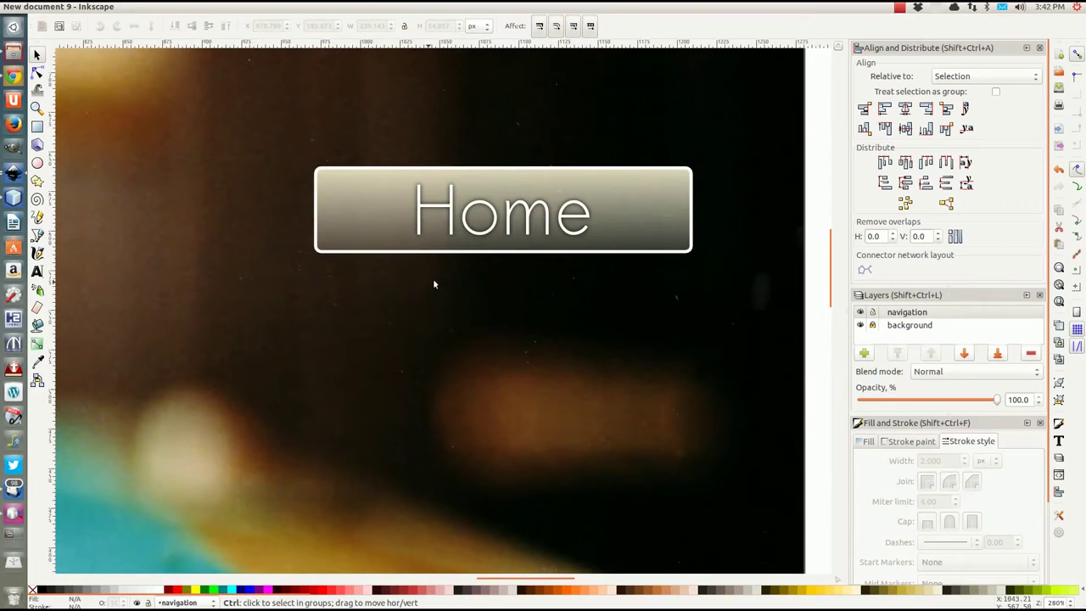
Nudge the Home text about 5 px lower on the button, then select rectangle and text
left_click(482, 237)
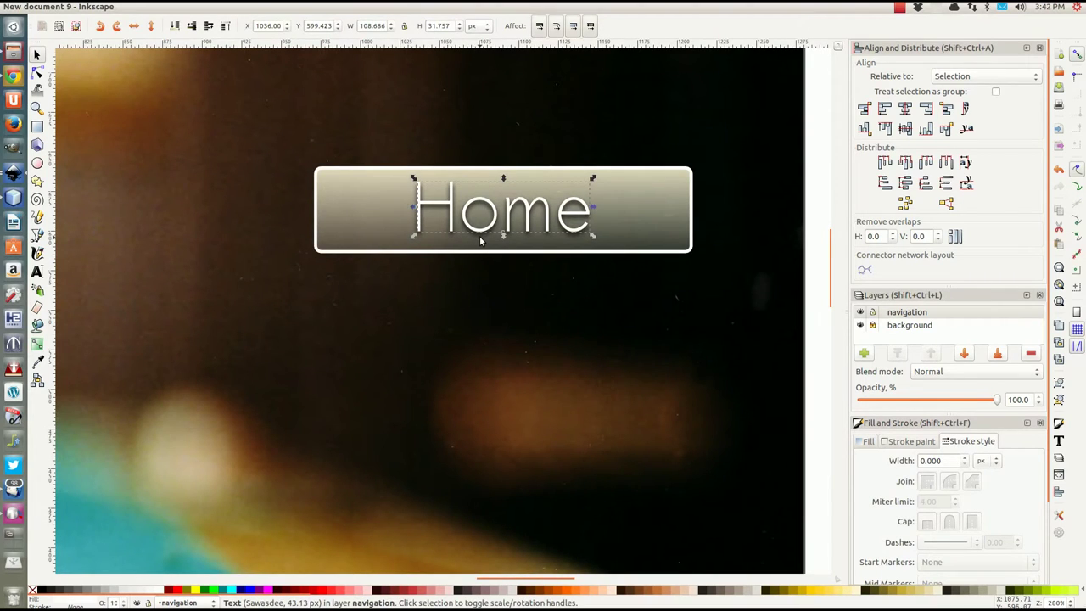
key("shift")
key("Down")
key("Down")
key("Down")
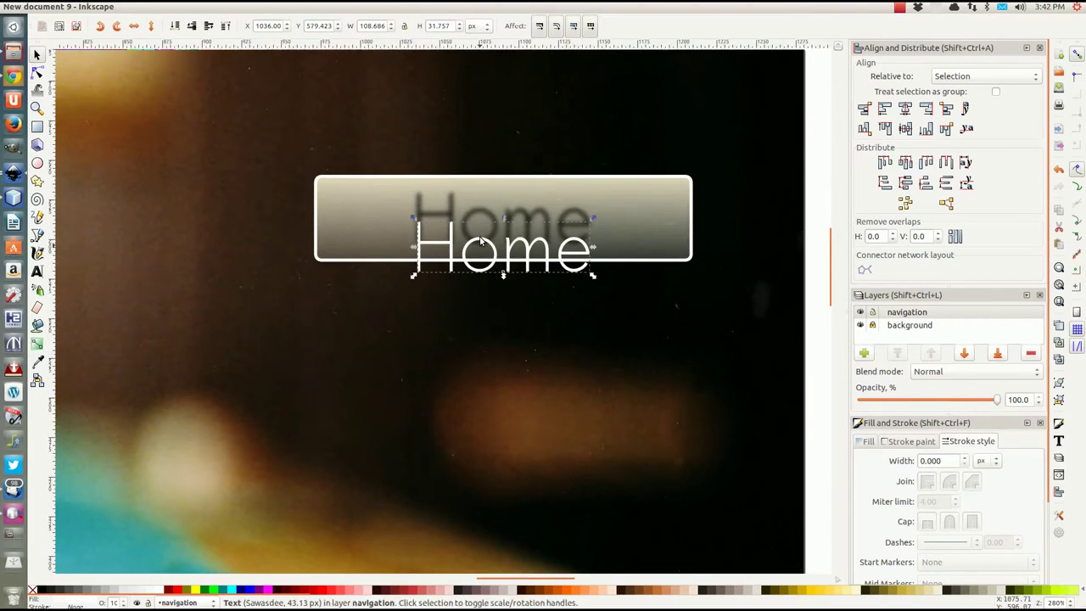
key("Up")
key("Up")
key("Up")
key("Up")
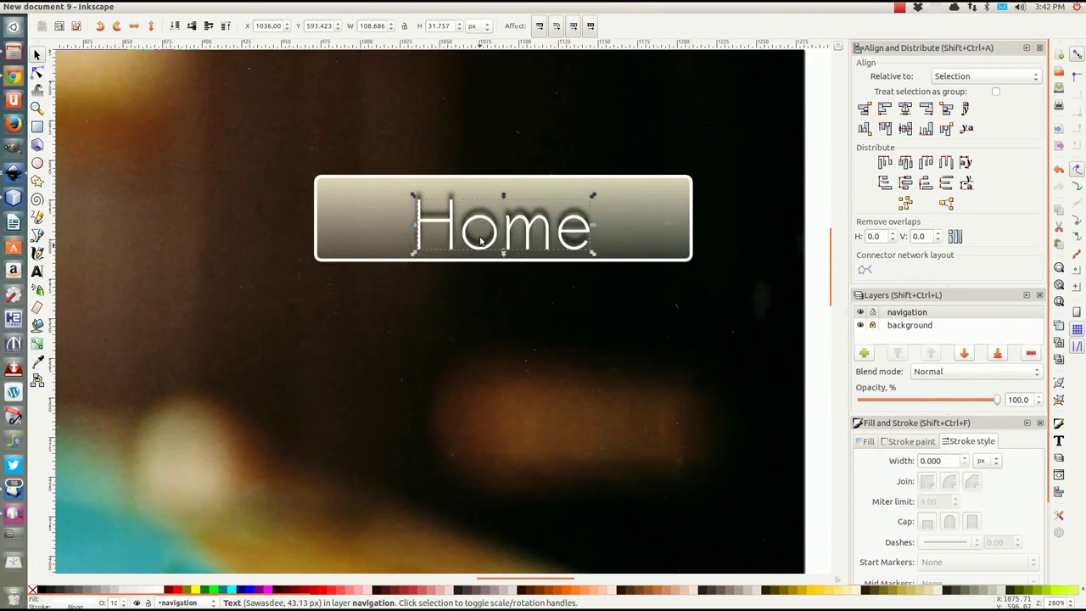
key("Up")
key("Up")
key("Up")
key("Up")
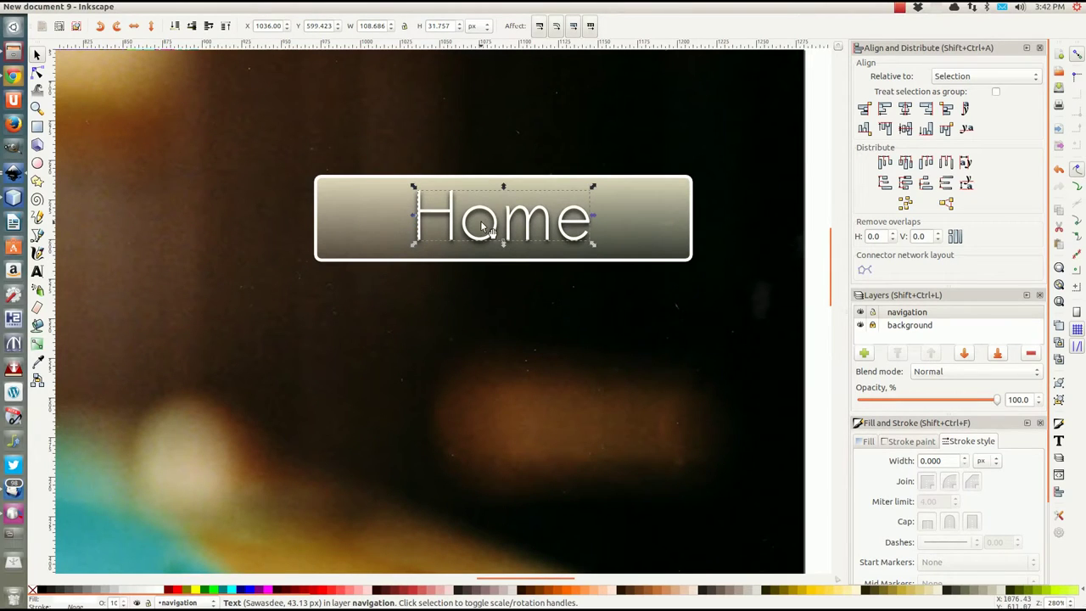
left_click_drag(483, 219, 483, 217)
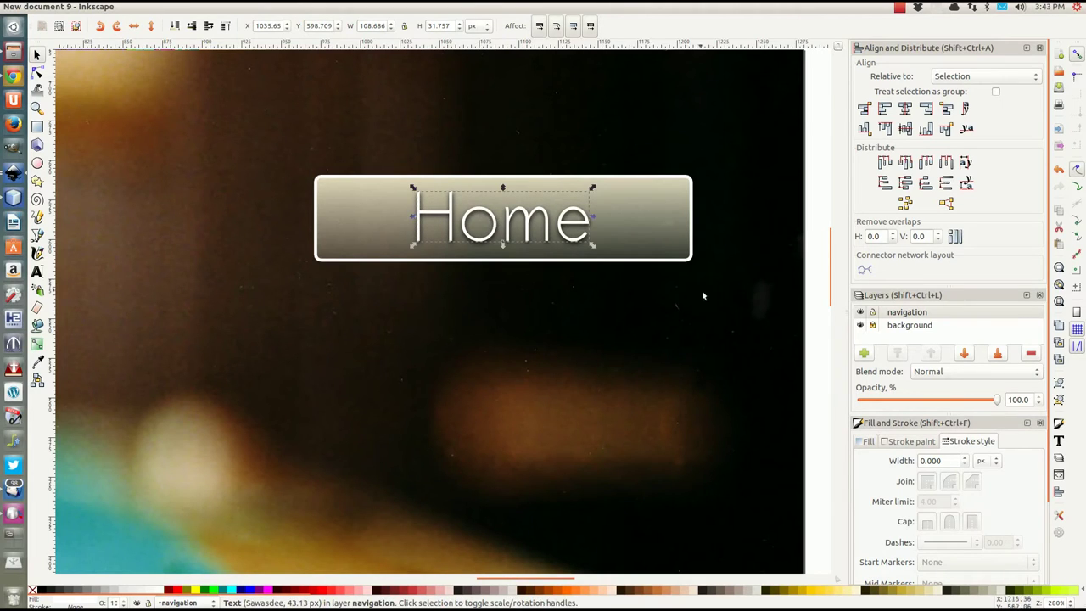
left_click(812, 268)
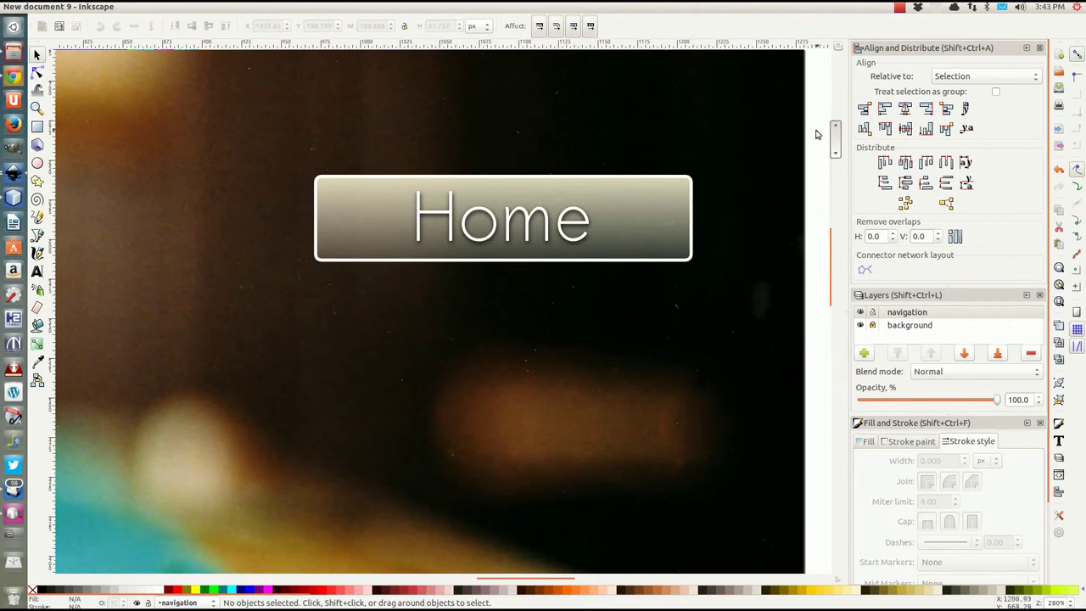
left_click_drag(813, 138, 296, 289)
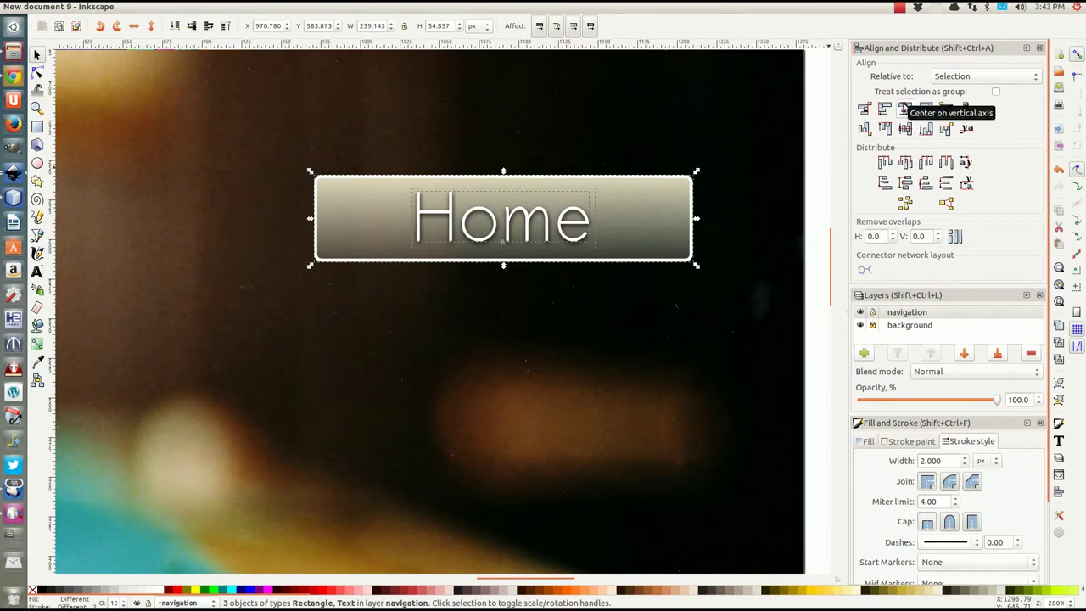
Centre the Home text horizontally on its button
left_click(905, 108)
left_click(690, 302)
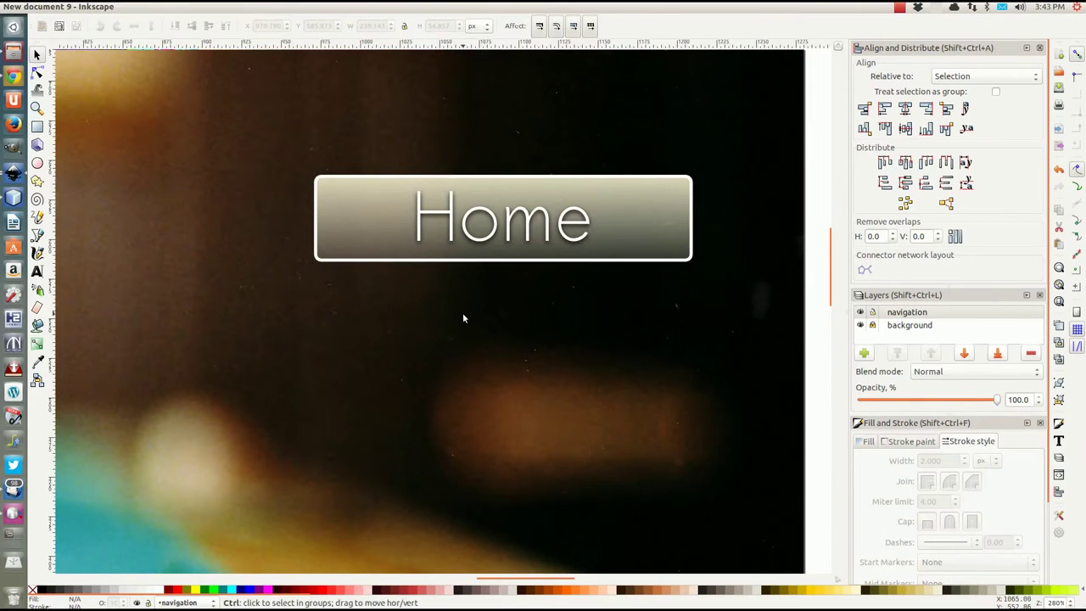
scroll(462, 312, "down", 1, "ctrl")
scroll(462, 316, "down", 1, "ctrl")
scroll(461, 322, "down", 1, "ctrl")
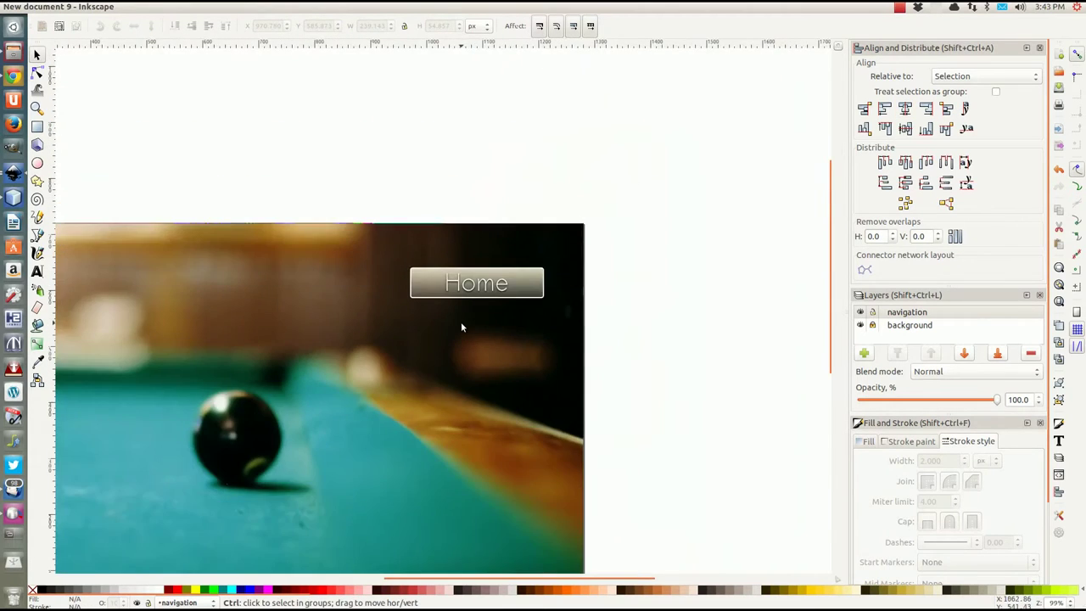
scroll(459, 326, "down", 2, "ctrl")
scroll(457, 343, "up", 3, "ctrl")
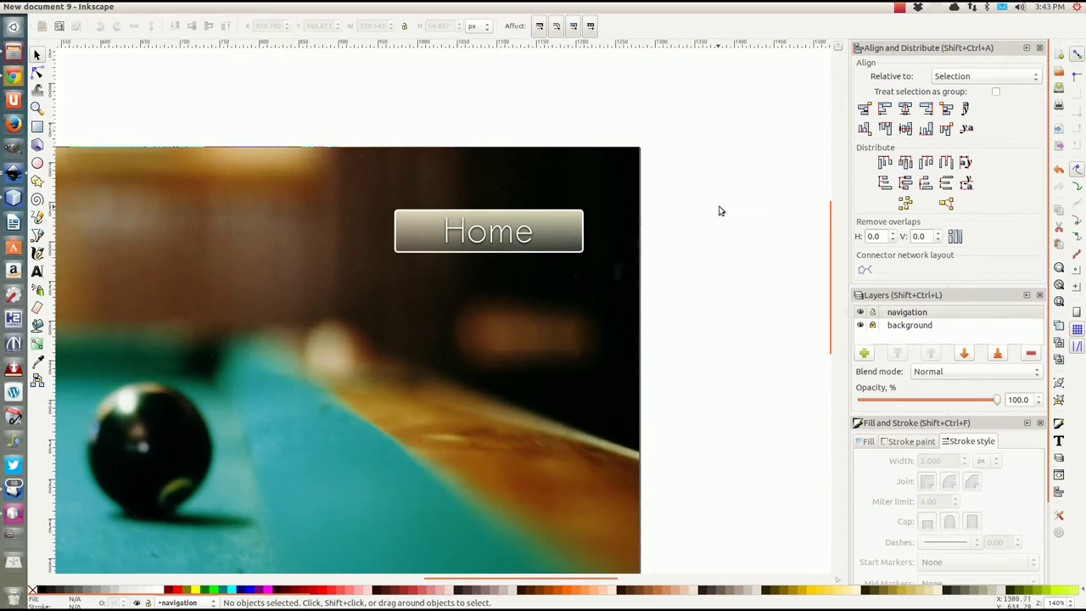
Group the Home button's rectangle and text into one object
left_click_drag(701, 181, 346, 264)
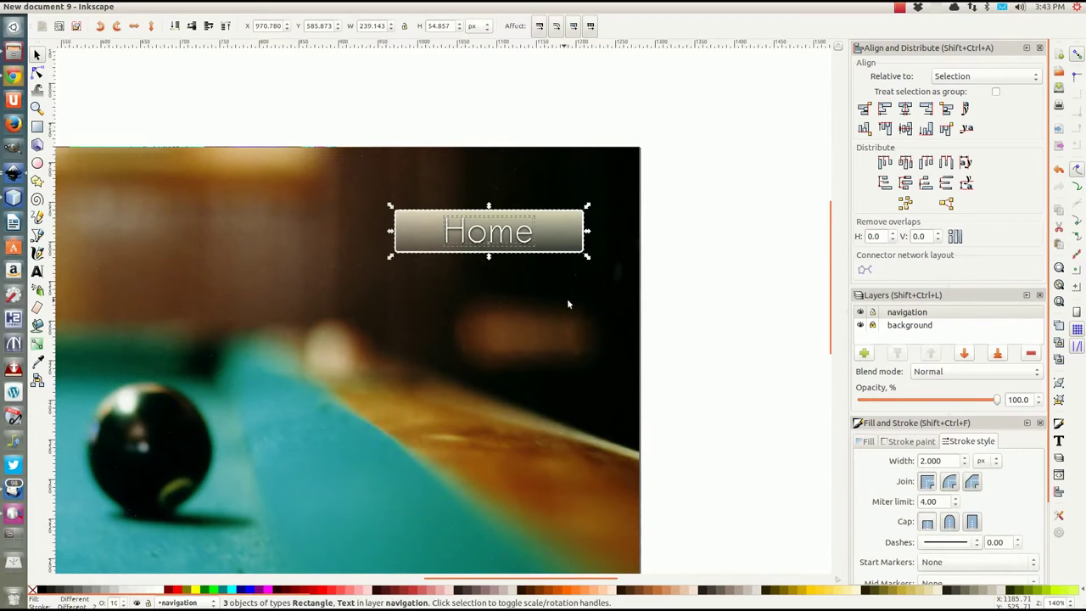
key("ctrl+g")
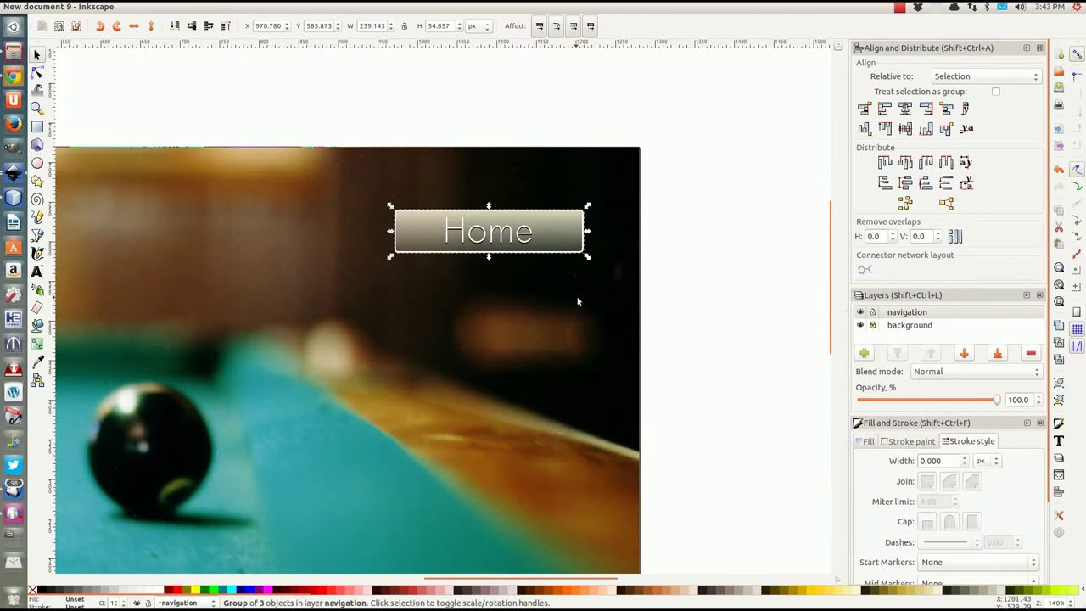
scroll(605, 296, "down", 1)
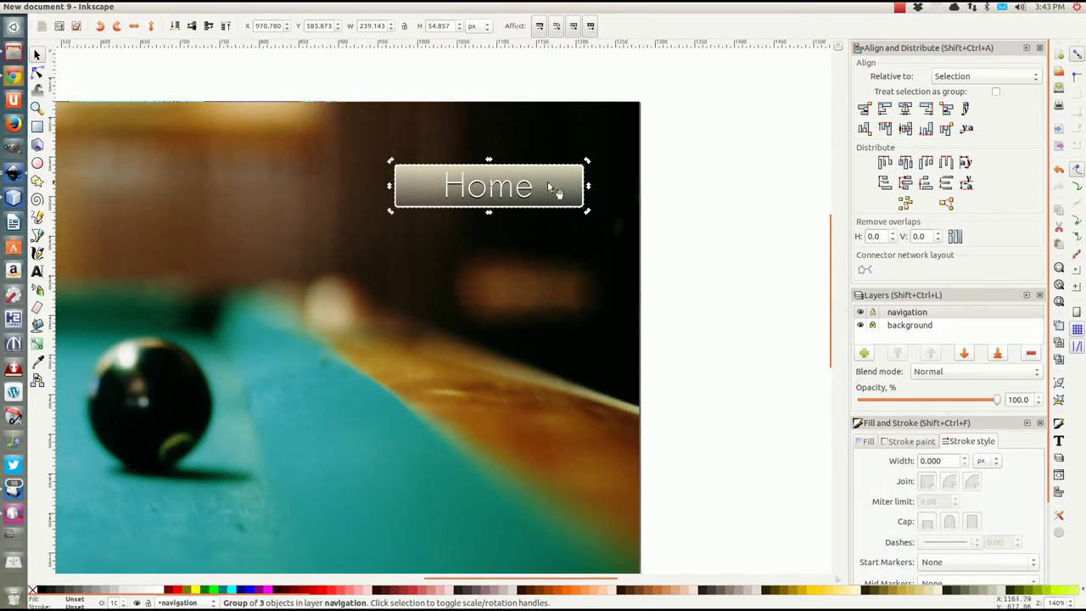
scroll(547, 181, "up", 2)
left_click(538, 285, "ctrl")
scroll(535, 283, "up", 1, "ctrl")
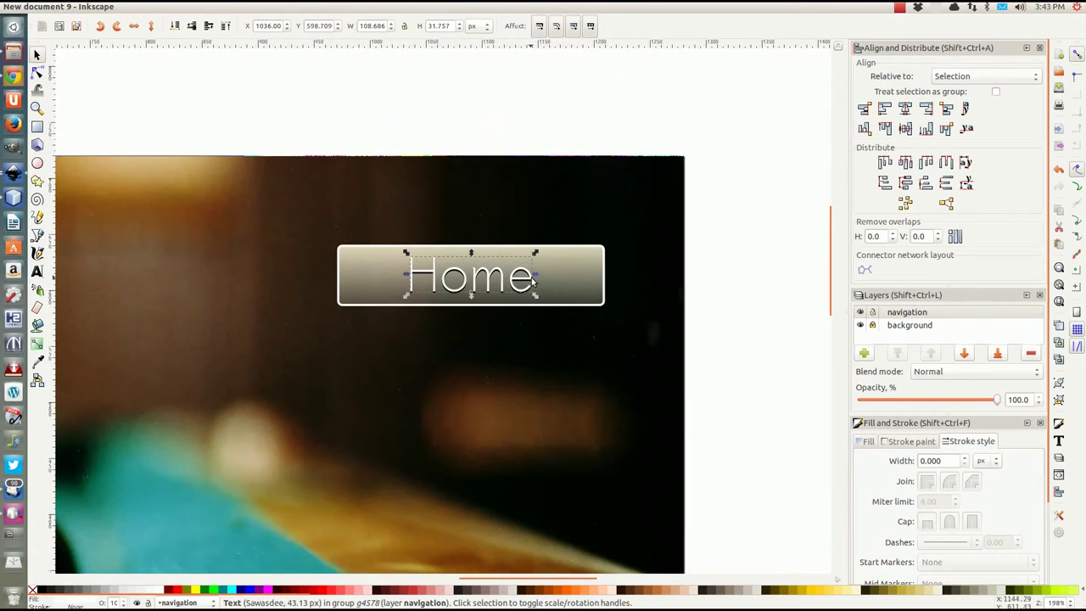
key("Escape")
Shift the Home button group slightly up and right
left_click(573, 286)
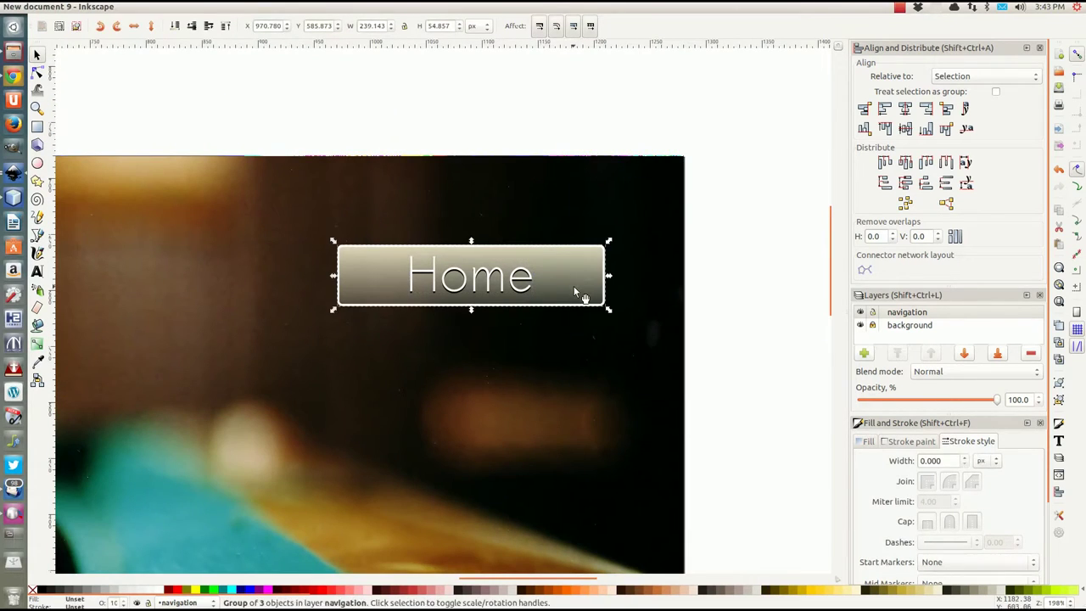
scroll(574, 286, "up", 2, "ctrl")
scroll(547, 283, "down", 2, "ctrl")
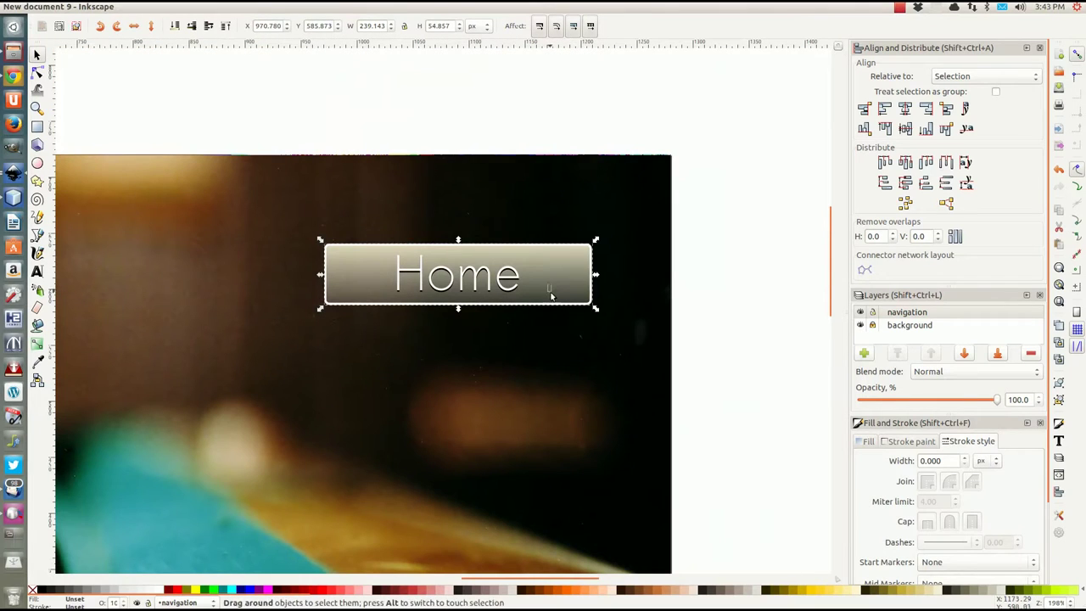
key("Escape")
left_click_drag(552, 291, 563, 283)
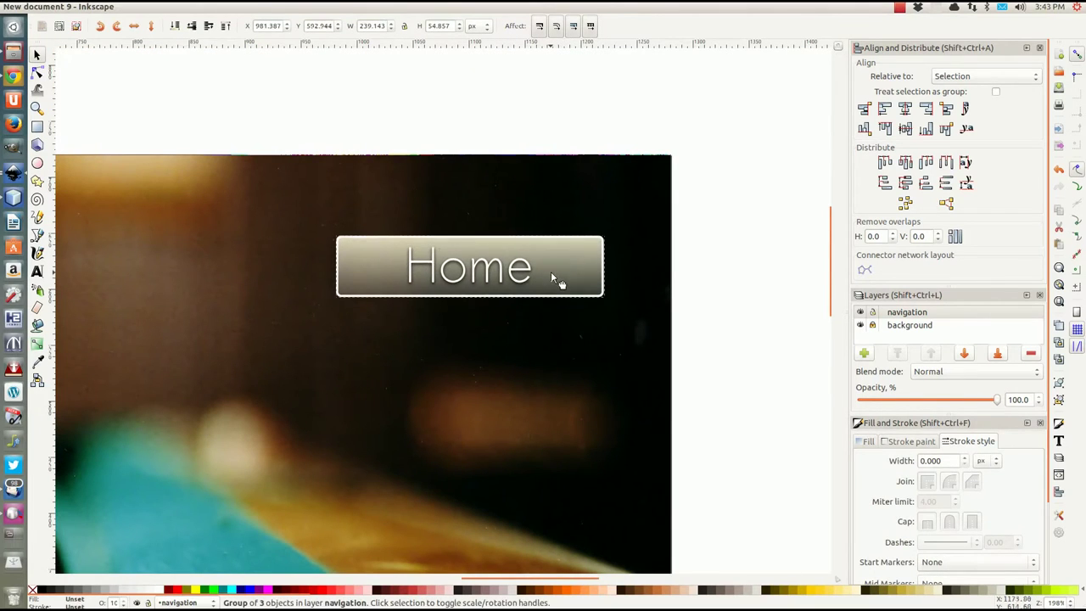
Duplicate the Home button and place copies directly below as second and third buttons
scroll(684, 286, "down", 2)
scroll(676, 288, "up", 1)
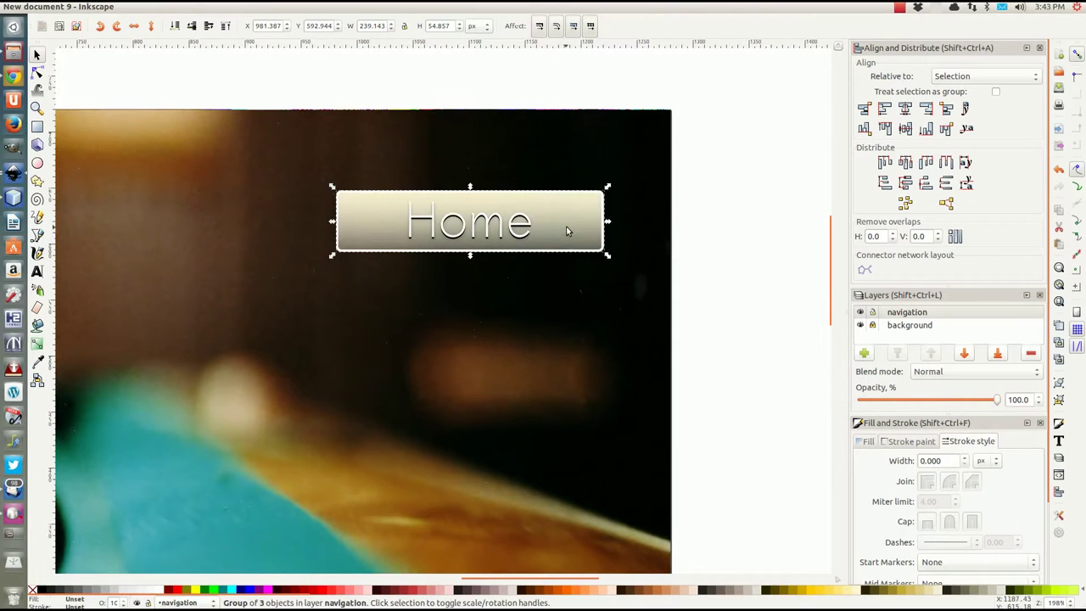
key("ctrl+d")
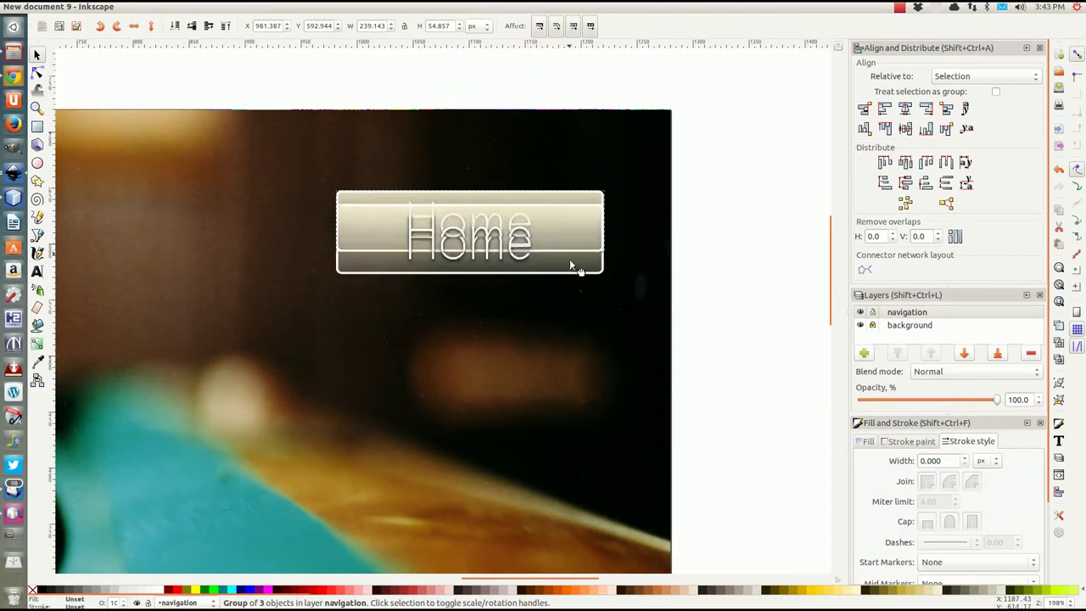
mouse_move(566, 226)
left_mouse_down()
mouse_move(572, 310)
mouse_move(571, 297)
left_mouse_up()
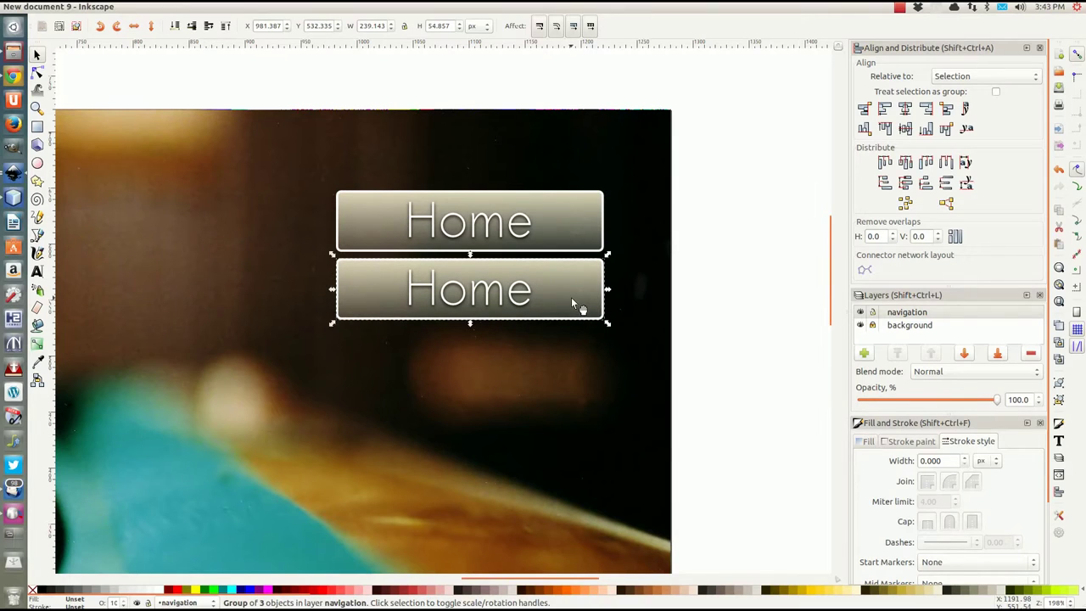
left_click(737, 309)
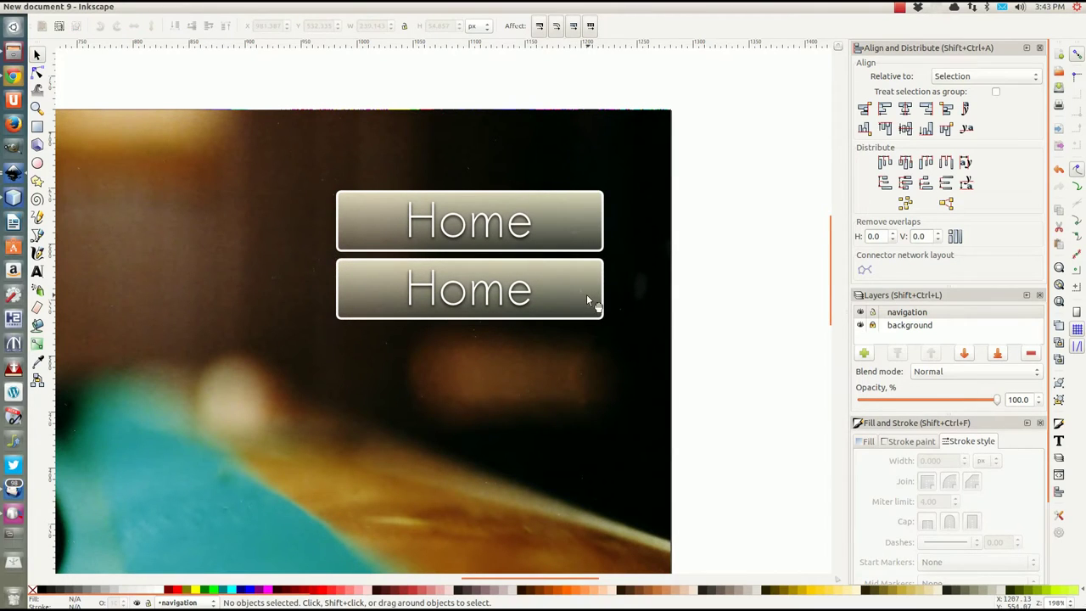
left_click(564, 291)
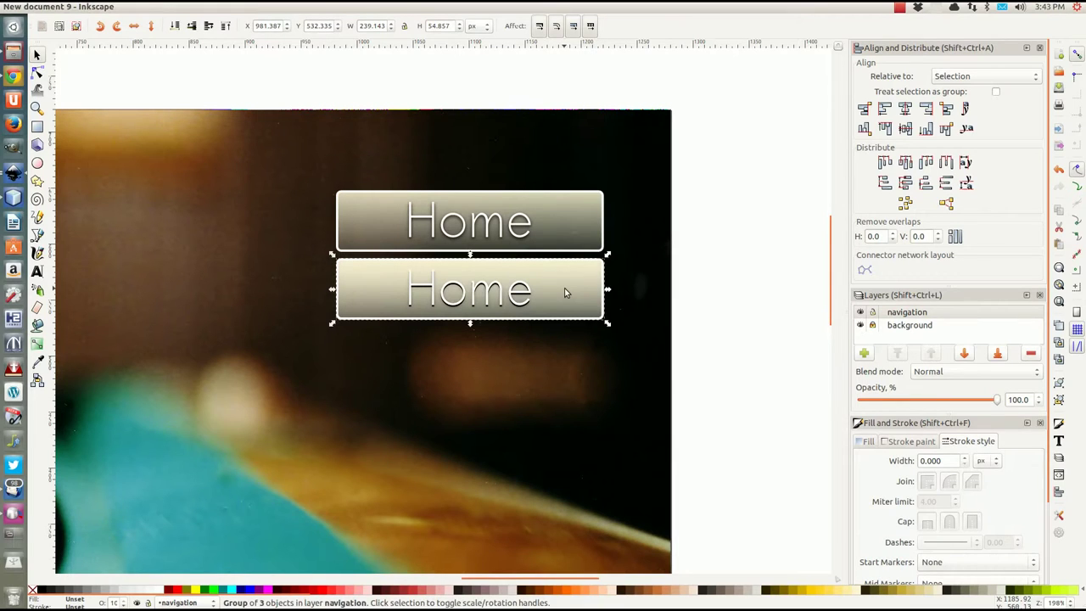
mouse_move(565, 287)
left_mouse_down()
mouse_move(570, 372)
mouse_move(564, 358)
left_mouse_up()
Add a fourth Home button straight below the third to complete the column
left_click(704, 348)
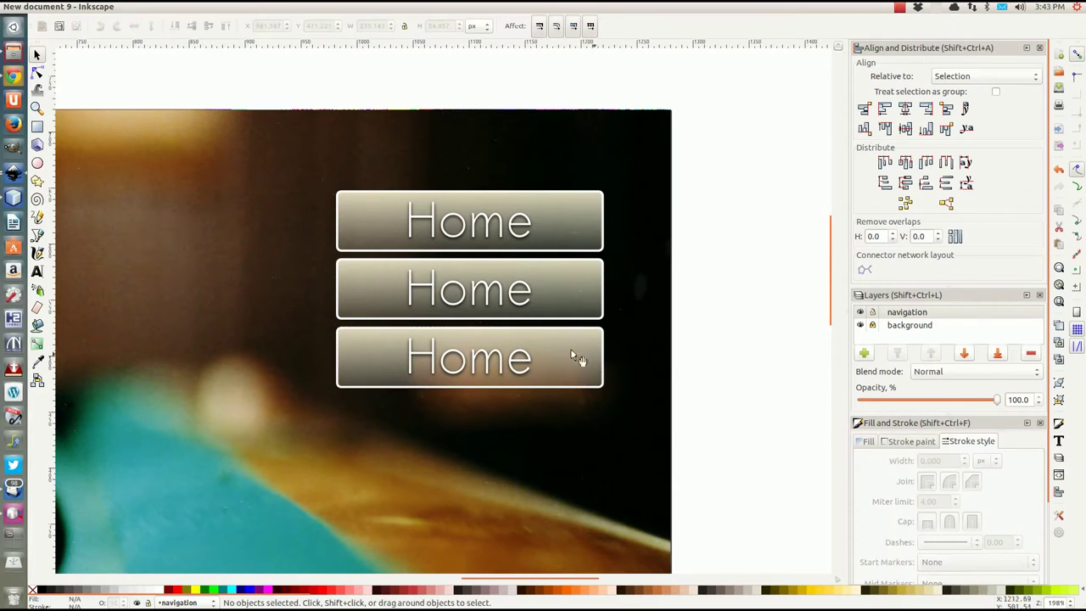
left_click(551, 348)
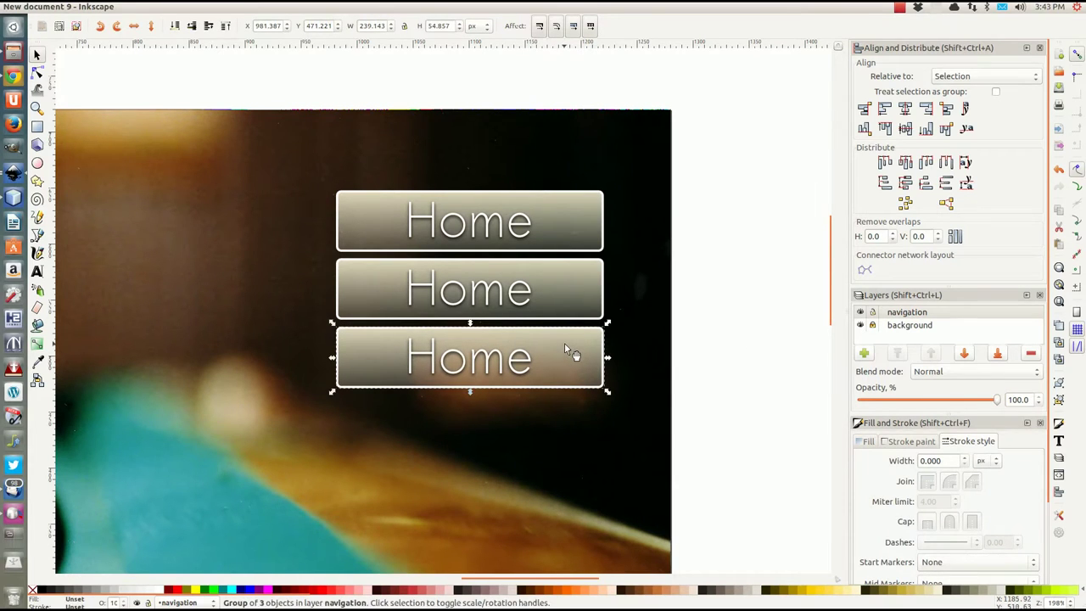
key("ctrl")
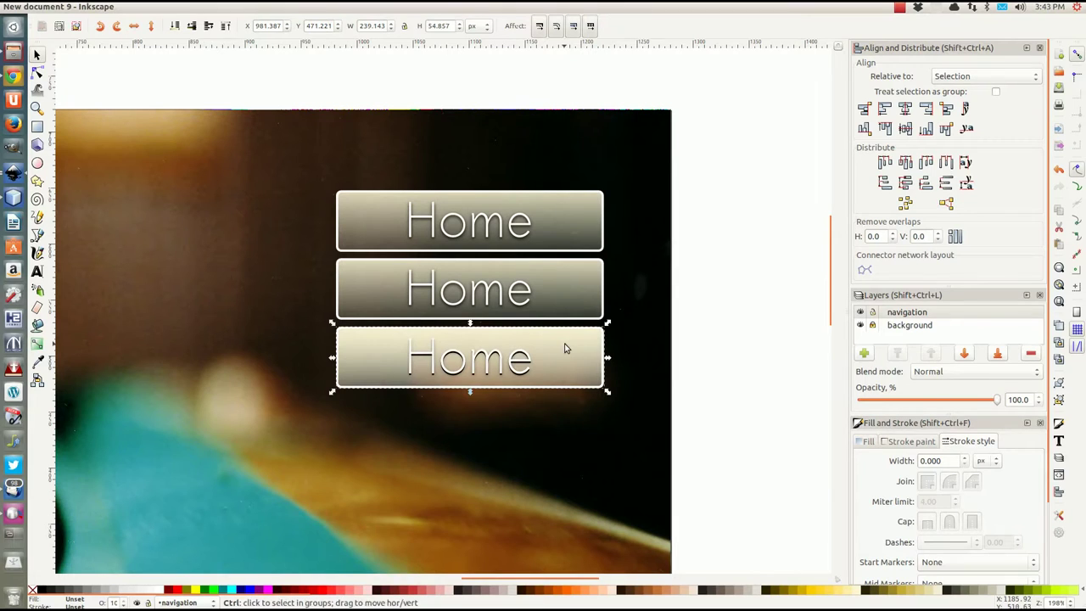
left_click_drag(565, 348, 565, 415)
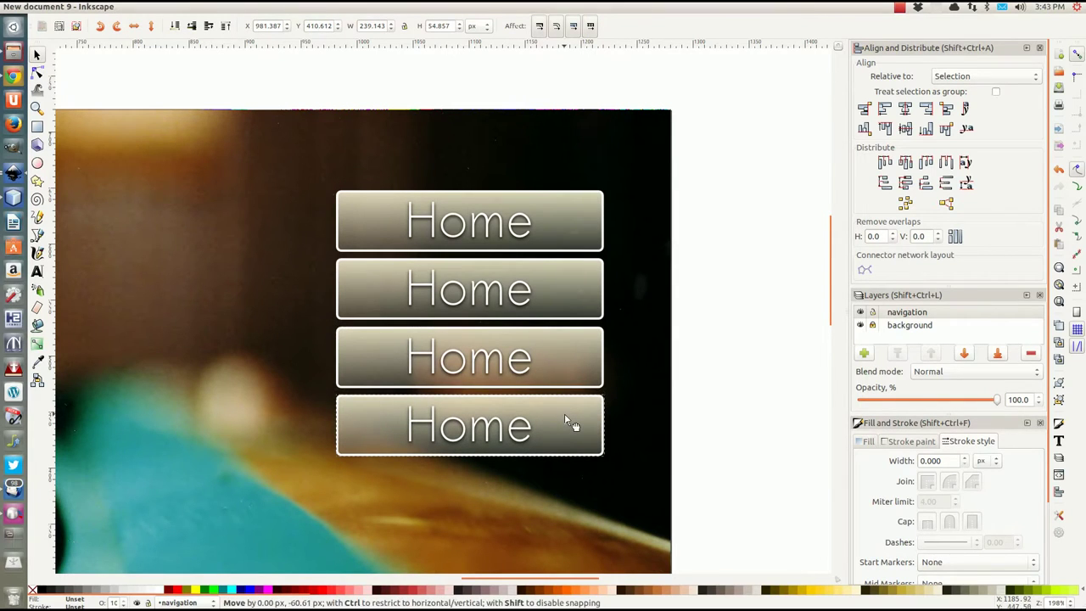
left_click(726, 396)
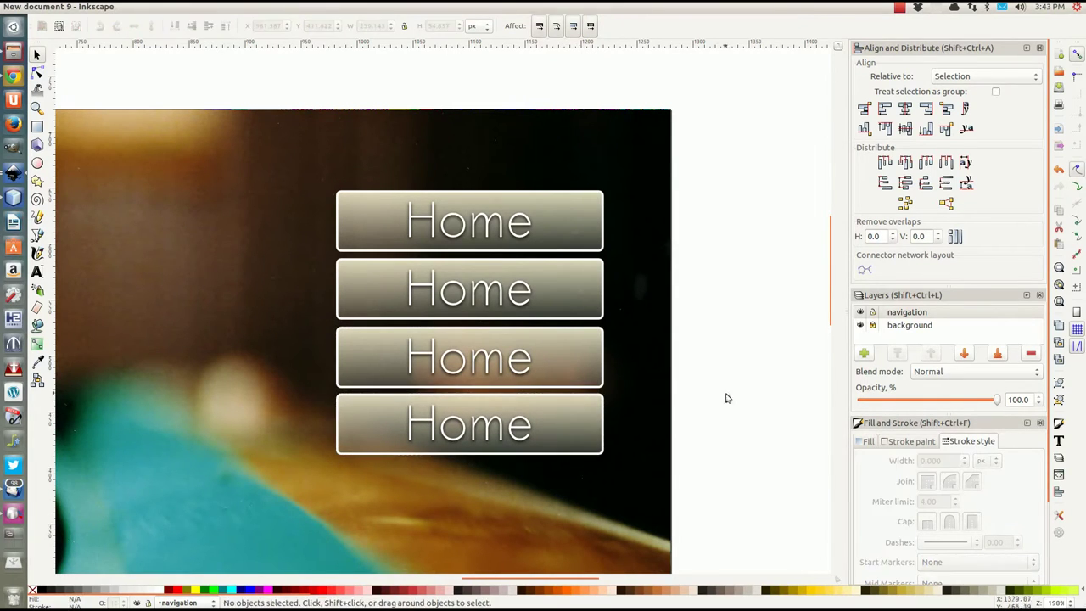
scroll(642, 362, "down", 3)
scroll(642, 362, "up", 2)
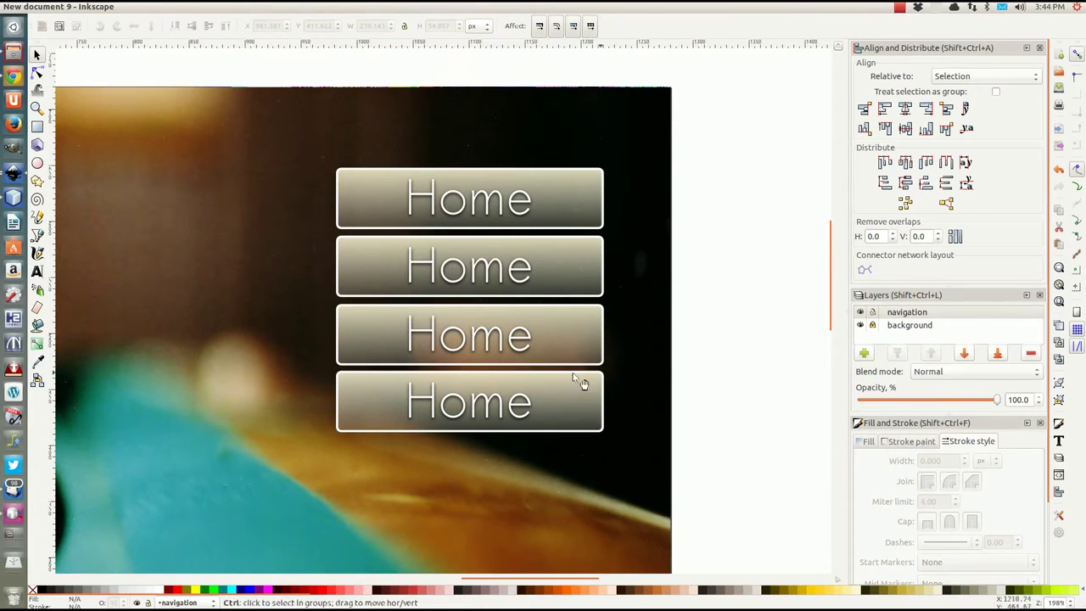
scroll(436, 364, "down", 1)
scroll(426, 364, "down", 1)
scroll(385, 376, "up", 1)
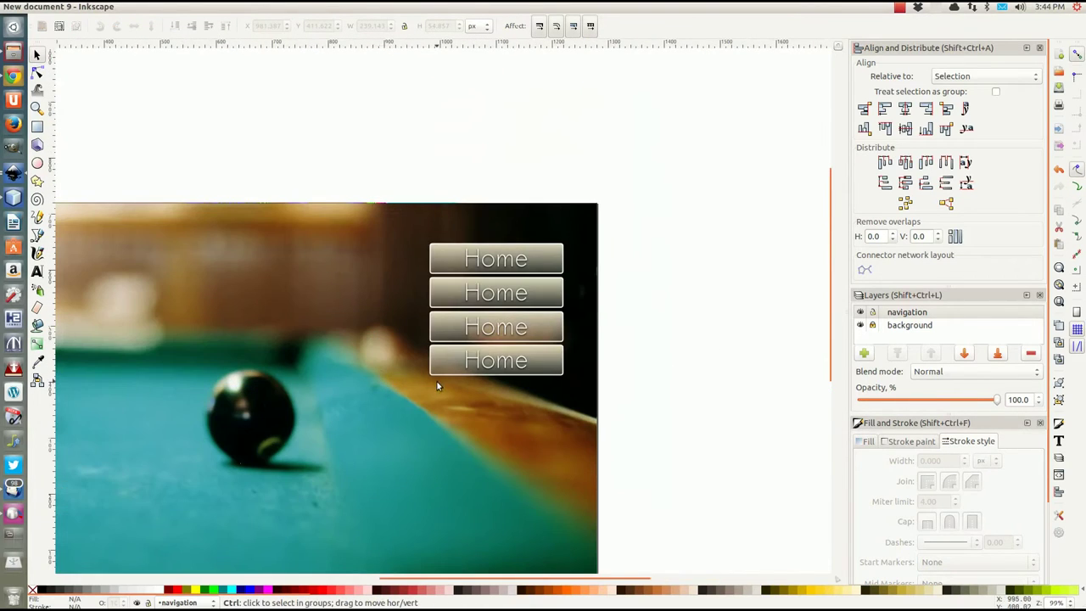
Move all four stacked Home buttons lower down the banner's right side
left_click_drag(403, 391, 519, 242)
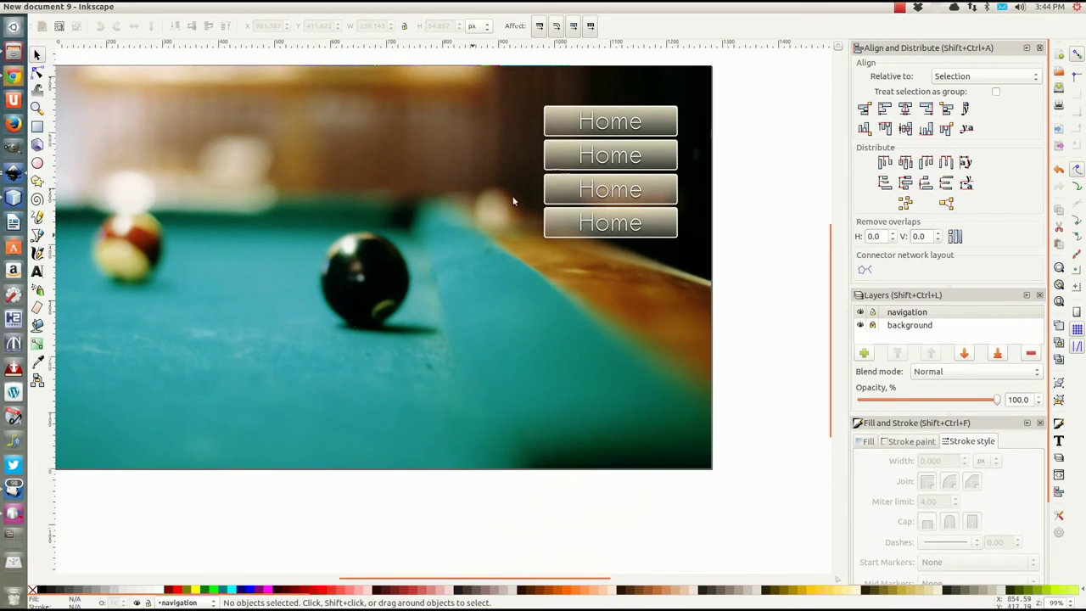
left_click_drag(752, 85, 510, 286)
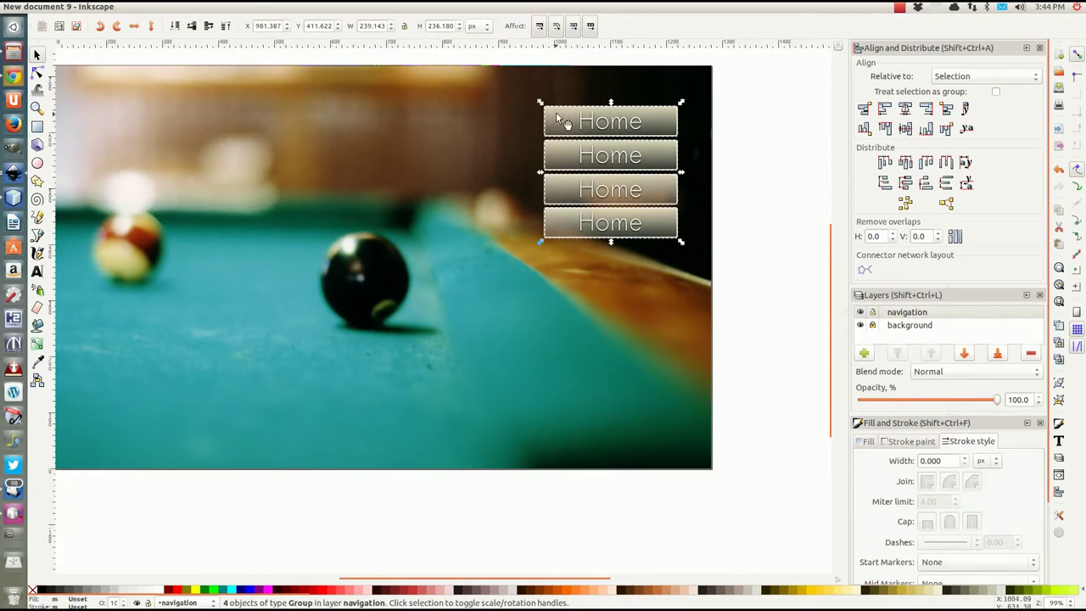
left_click_drag(556, 112, 553, 209)
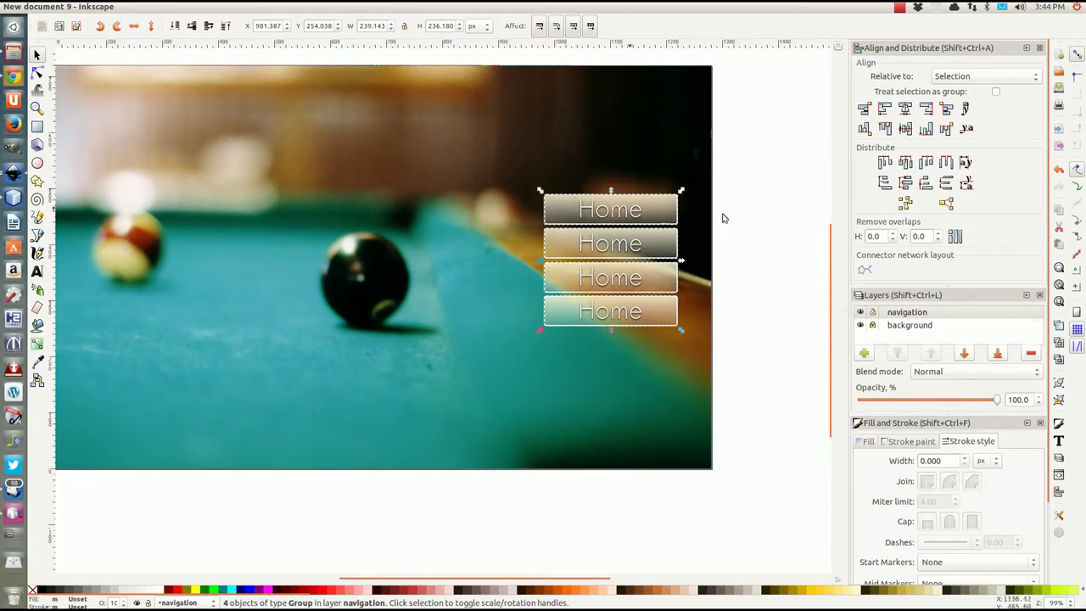
left_click(492, 274)
left_click_drag(209, 322, 293, 337)
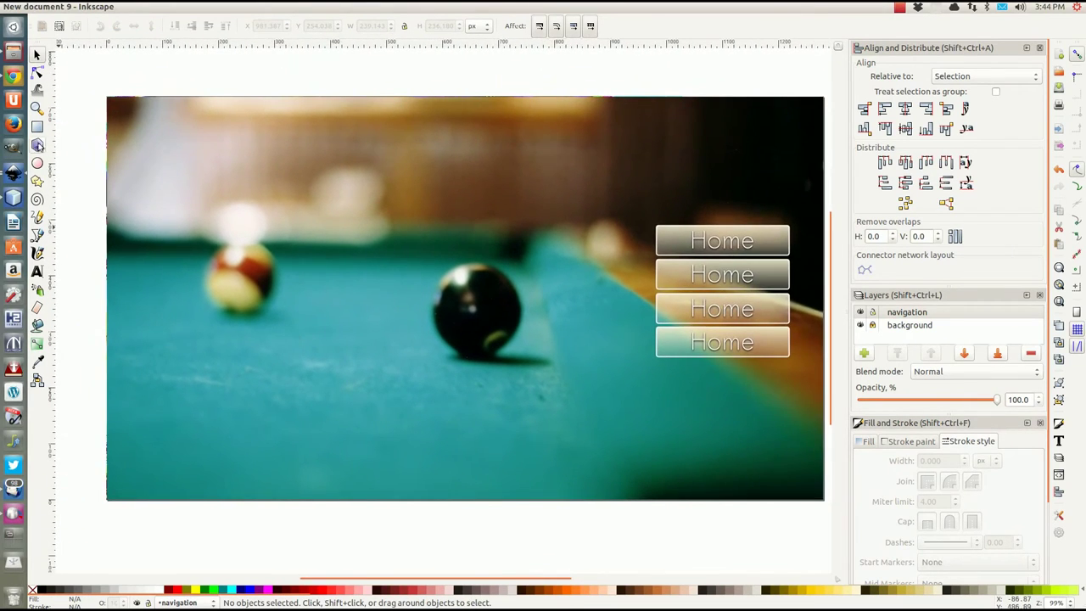
left_click(37, 163)
Draw a translucent circle near the banner's top-left and shrink it slightly
left_click_drag(145, 121, 256, 234)
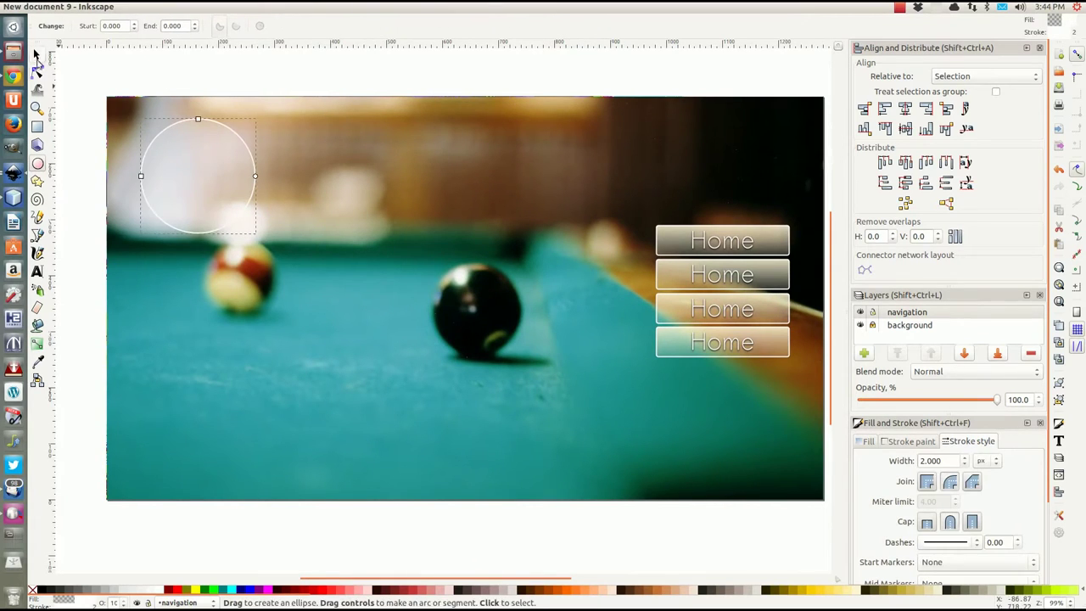
left_click(37, 54)
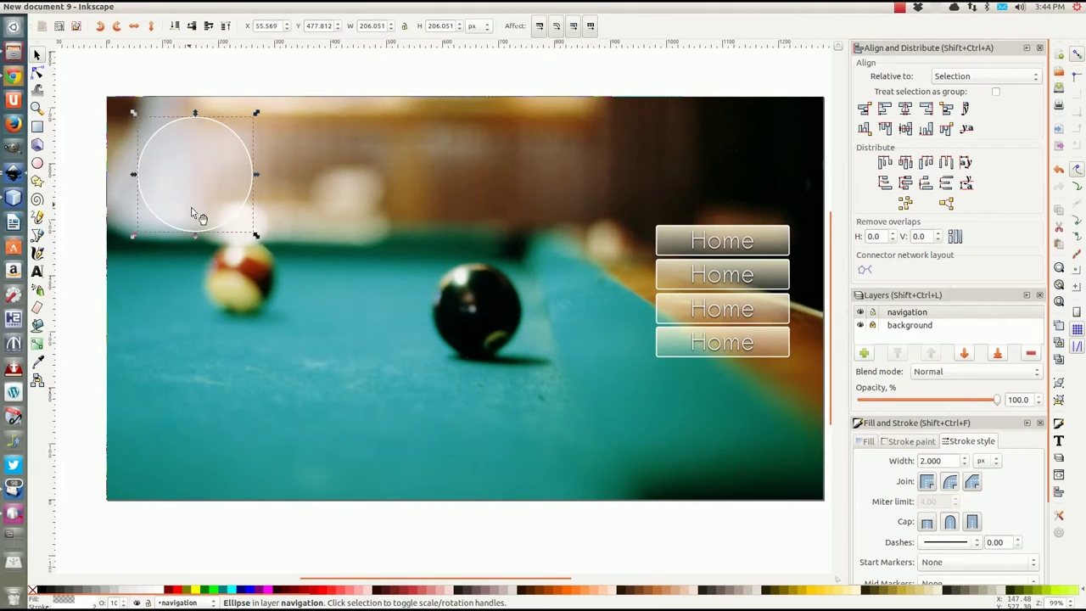
left_click_drag(256, 235, 239, 217)
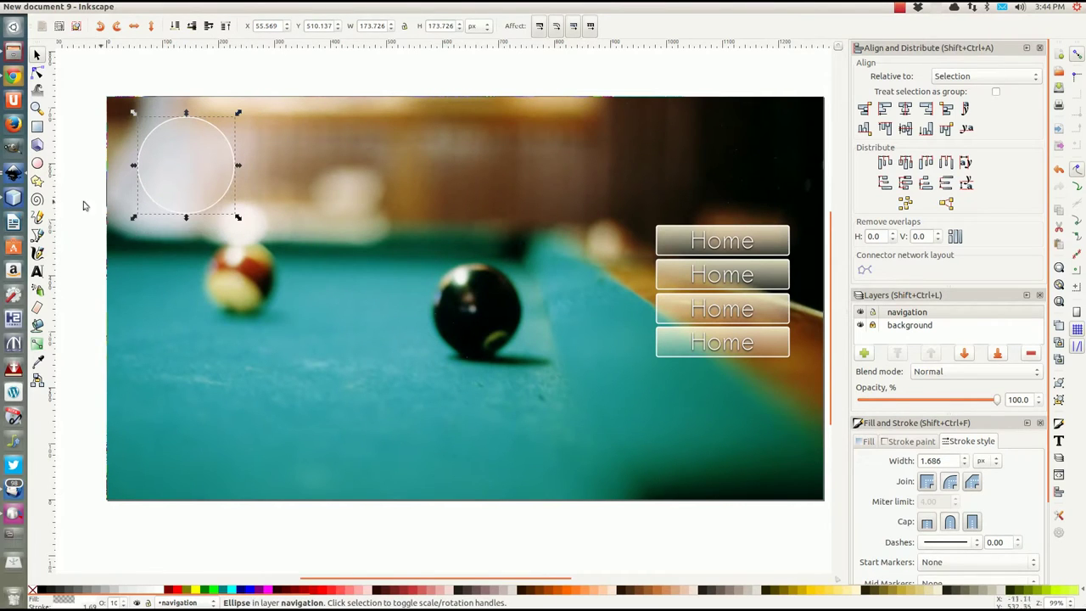
Add a large POOLWEB.COM title and position it overlapping the circle
left_click(37, 271)
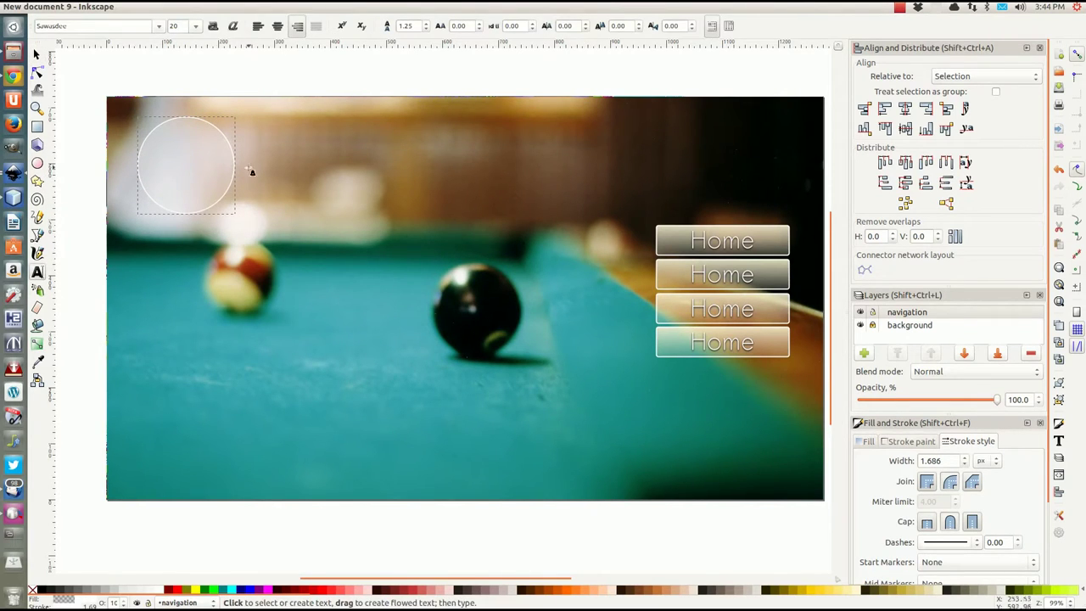
left_click(308, 173)
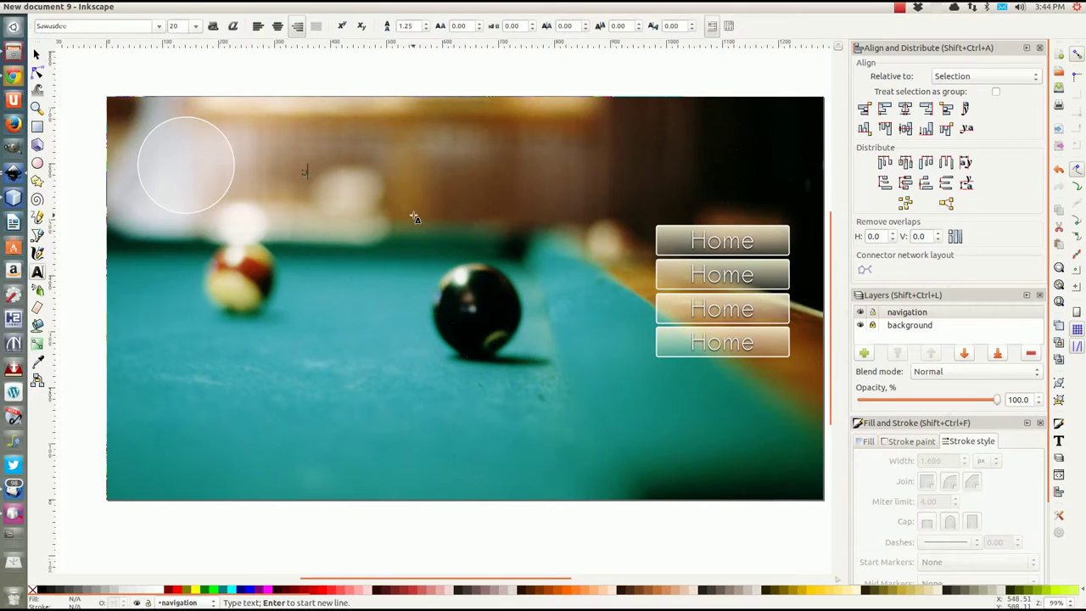
type("S")
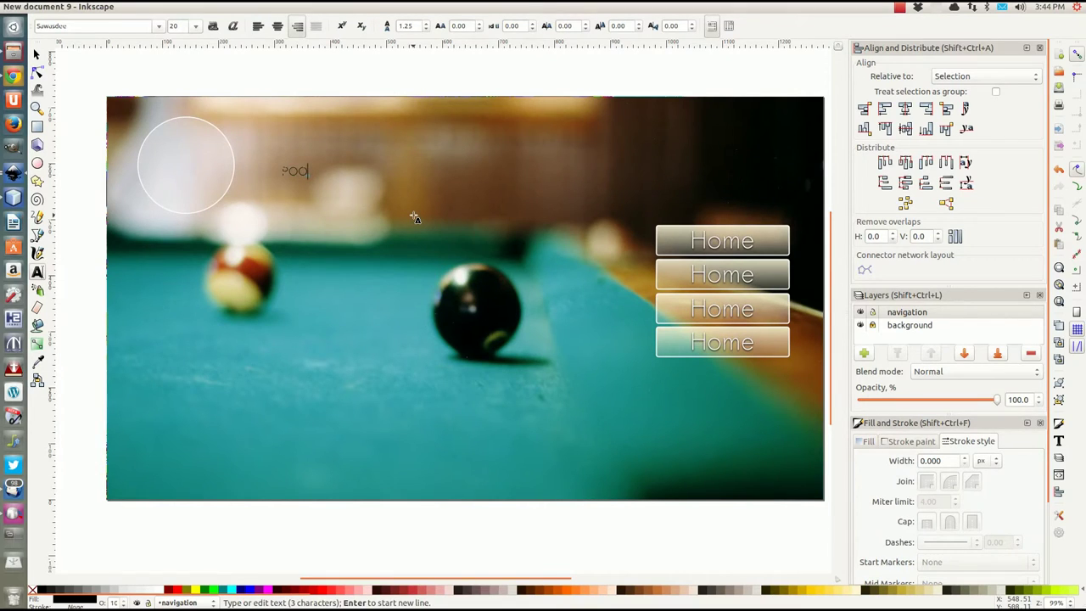
type("LWEB.C")
type("OM")
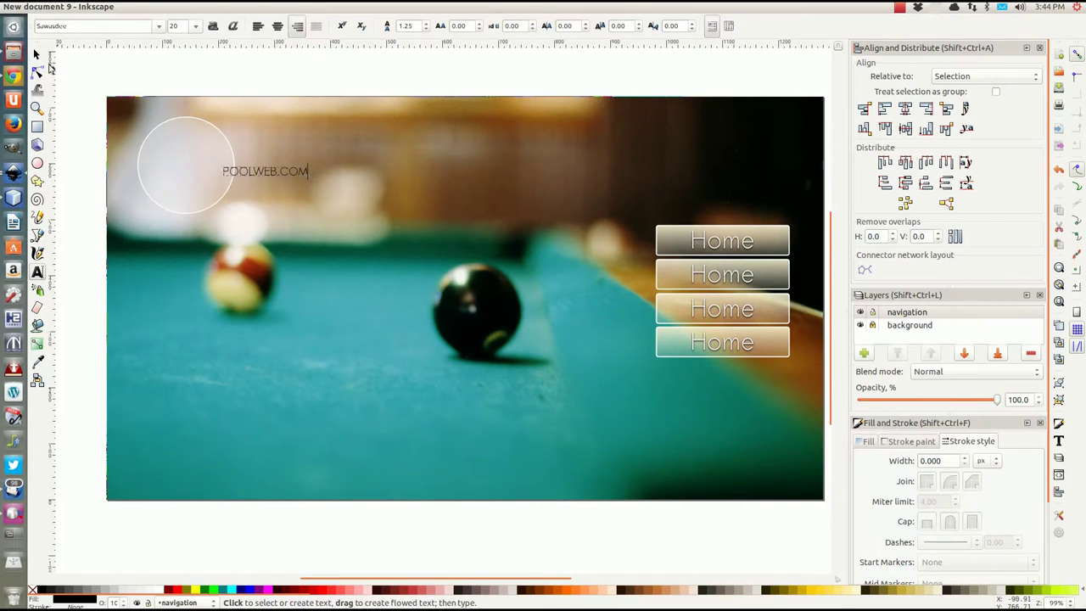
left_click(36, 54)
mouse_move(312, 176)
left_mouse_down()
mouse_move(598, 289)
mouse_move(502, 246)
left_mouse_up()
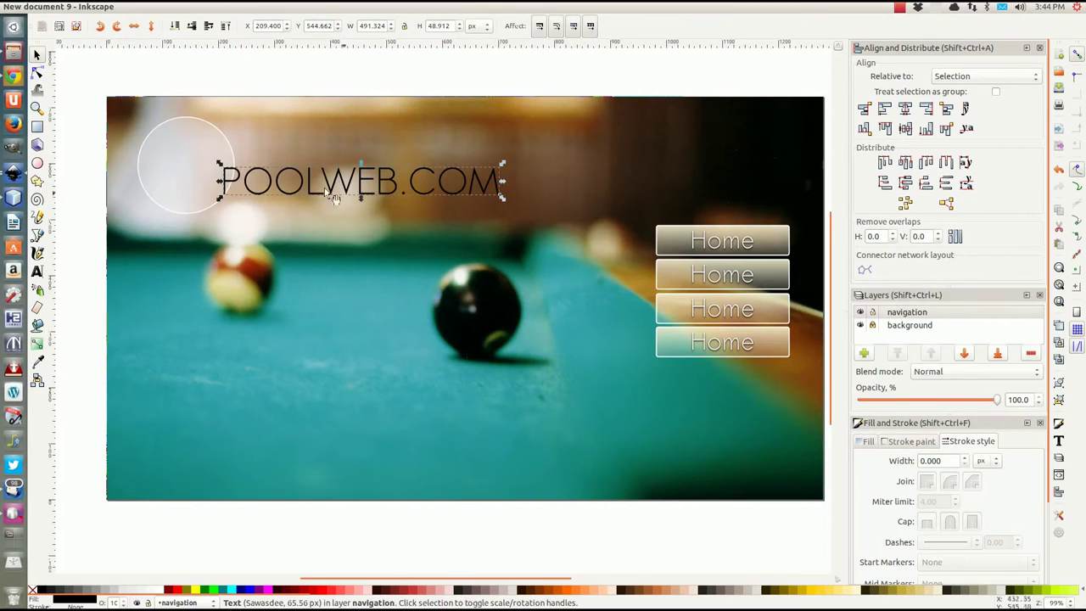
left_click_drag(311, 192, 269, 184)
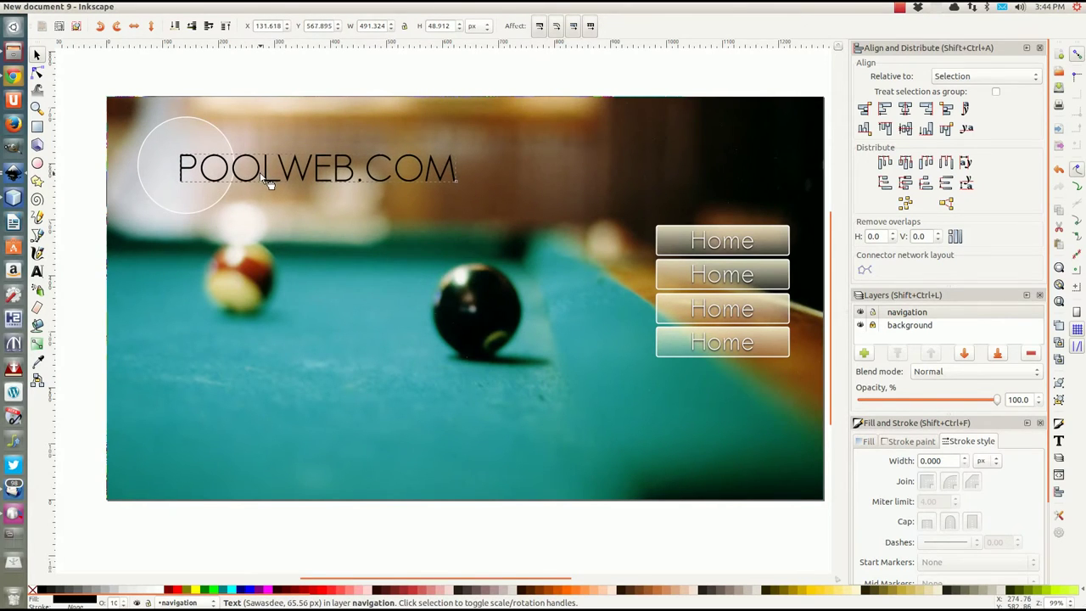
left_click_drag(268, 183, 268, 183)
left_click(36, 271)
Make the first letter P of POOLWEB.COM bold Impact at size 72
left_click_drag(195, 168, 161, 167)
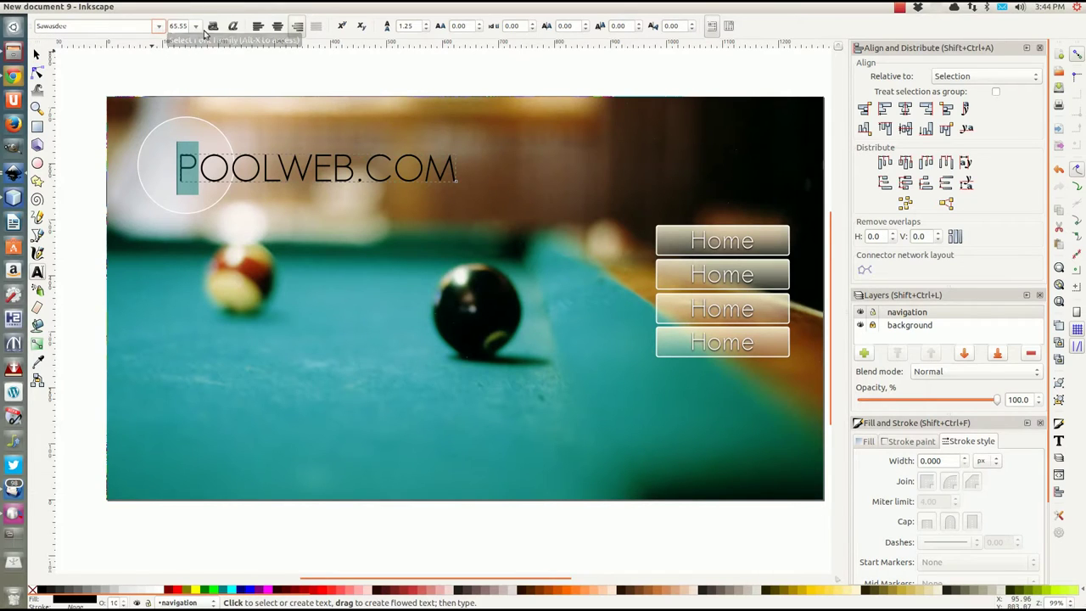
left_click(213, 27)
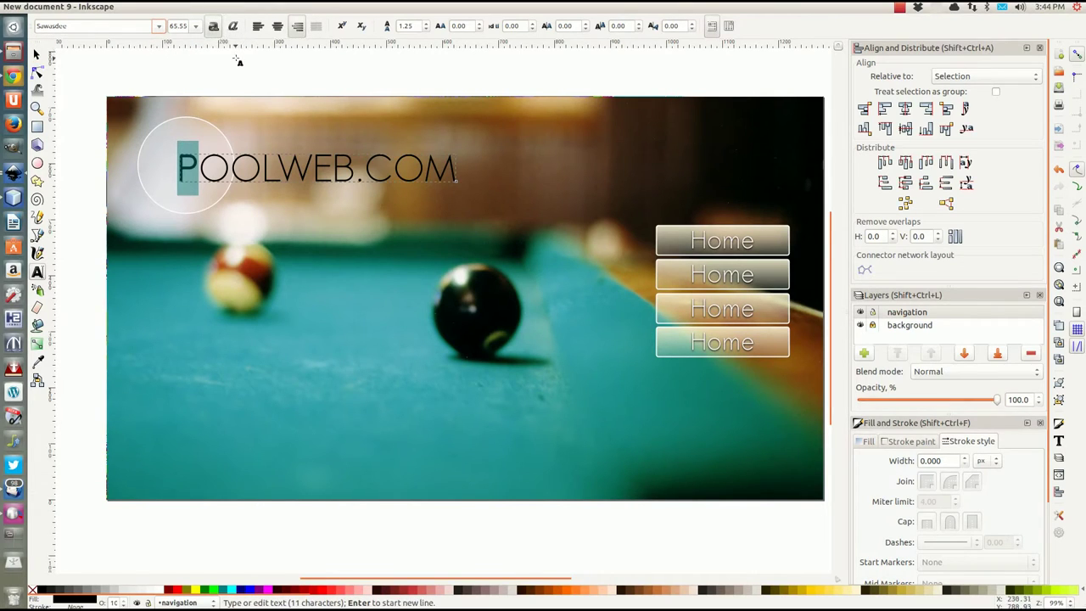
left_click(160, 27)
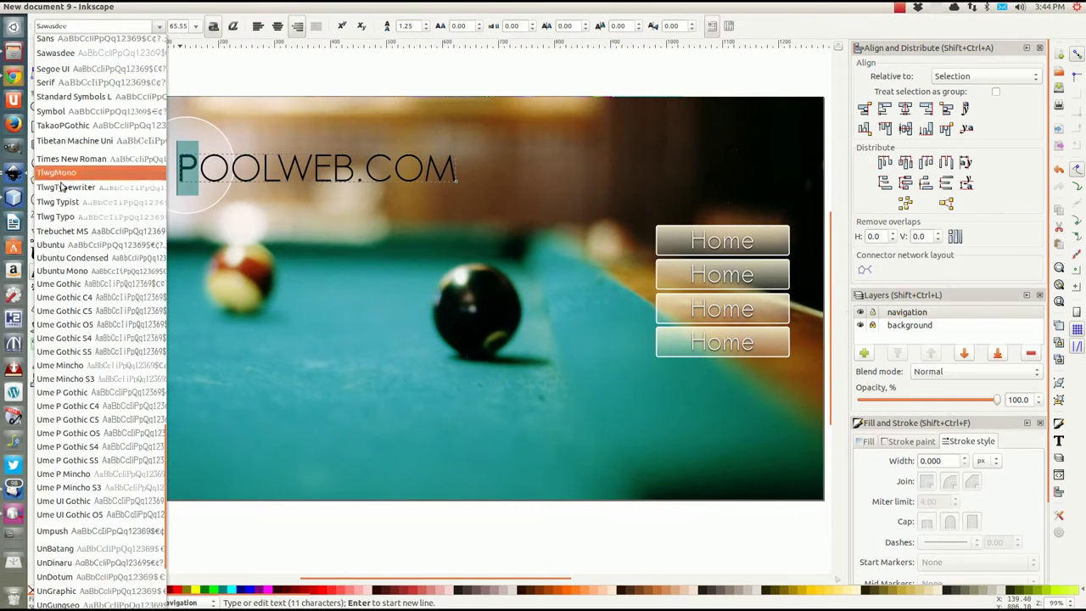
scroll(57, 199, "up", 2)
scroll(58, 199, "up", 1)
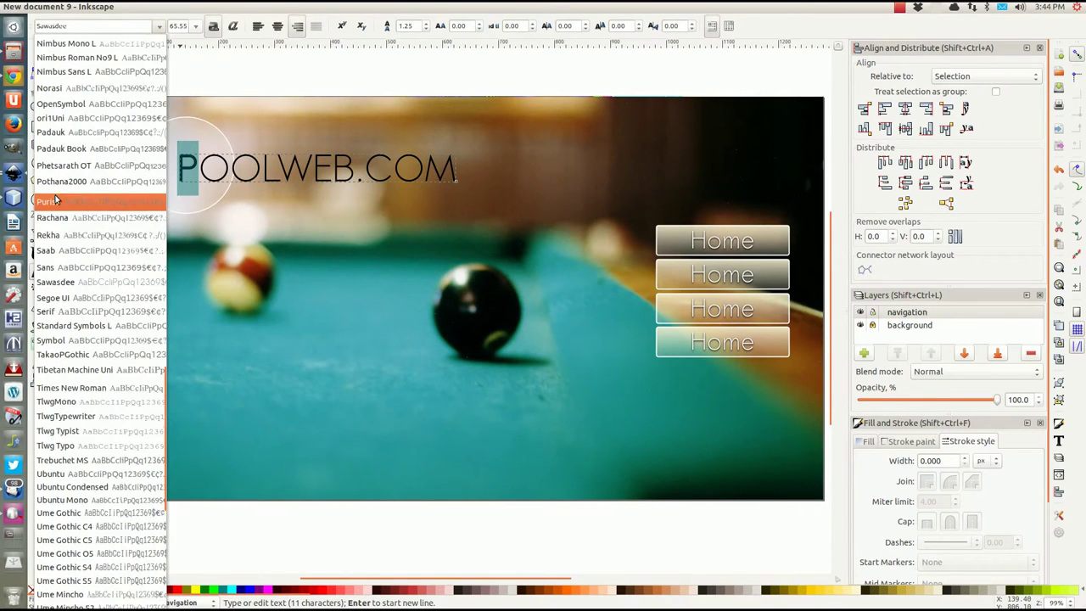
scroll(58, 200, "up", 1)
scroll(59, 199, "up", 1)
scroll(59, 200, "up", 2)
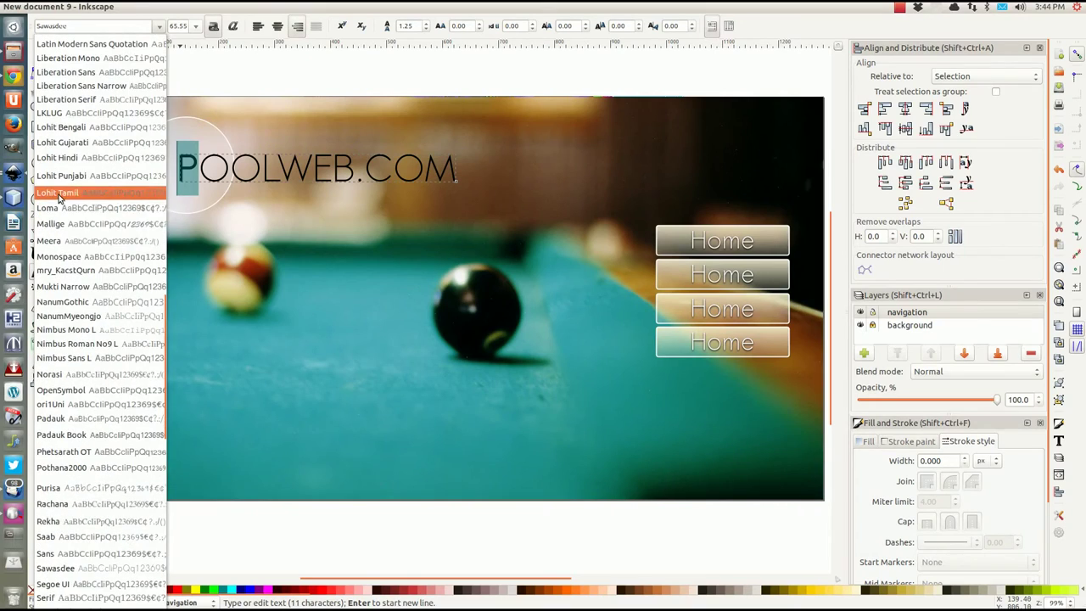
scroll(58, 198, "up", 1)
scroll(59, 198, "up", 2)
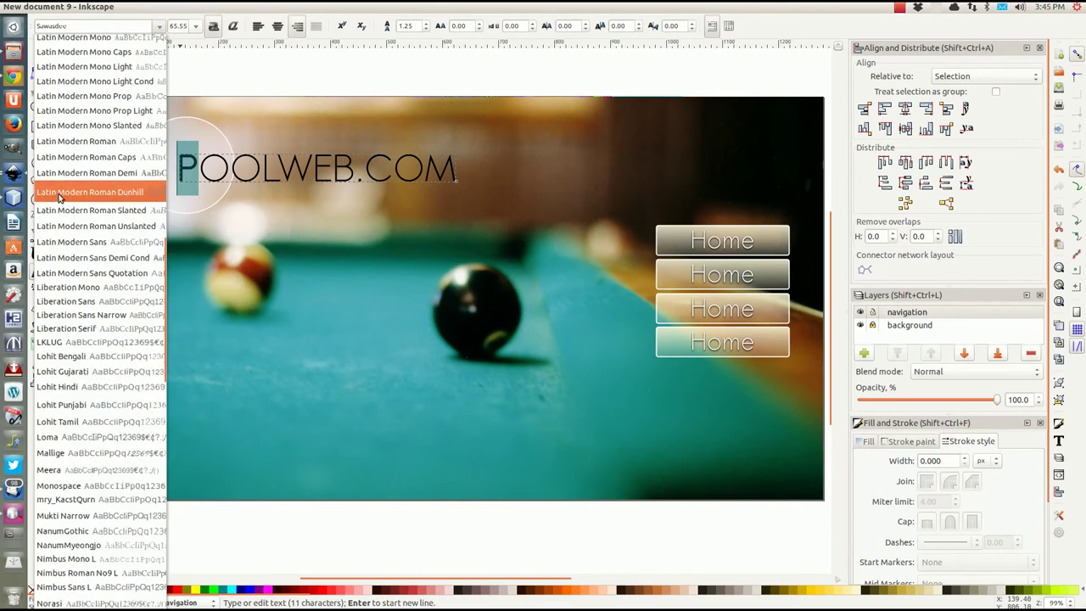
scroll(59, 199, "up", 2)
scroll(59, 197, "up", 1)
scroll(59, 198, "up", 2)
scroll(59, 198, "up", 2)
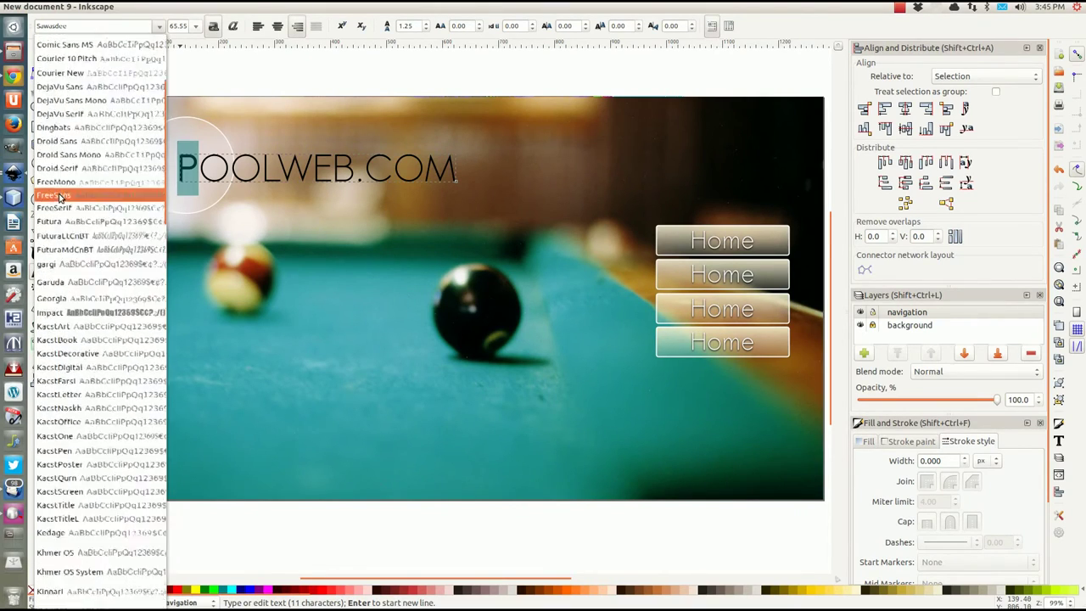
scroll(59, 198, "up", 1)
scroll(59, 197, "up", 1)
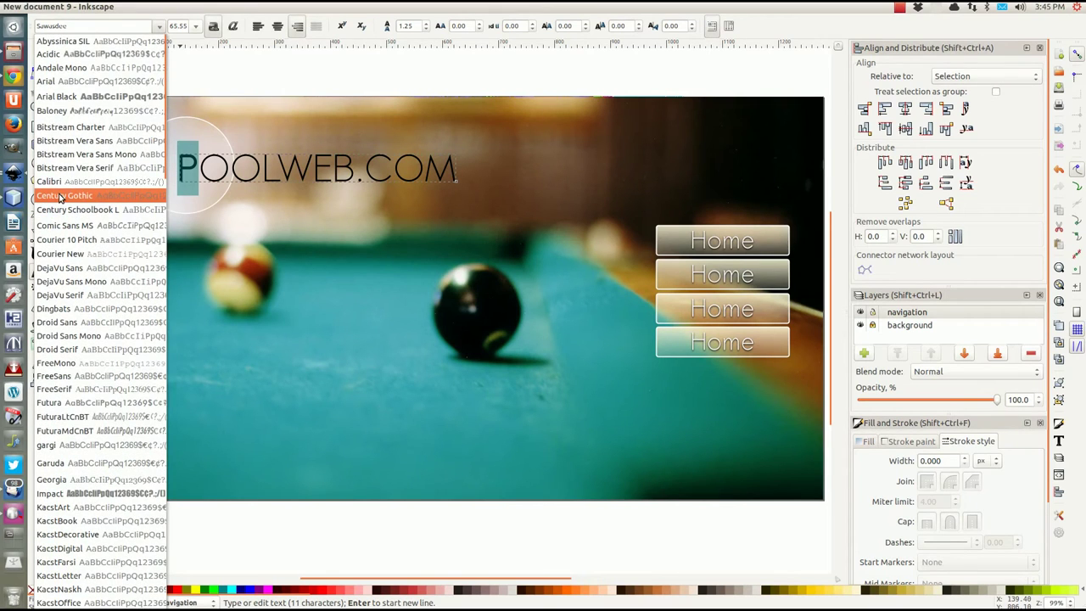
scroll(59, 196, "down", 1)
scroll(59, 197, "down", 2)
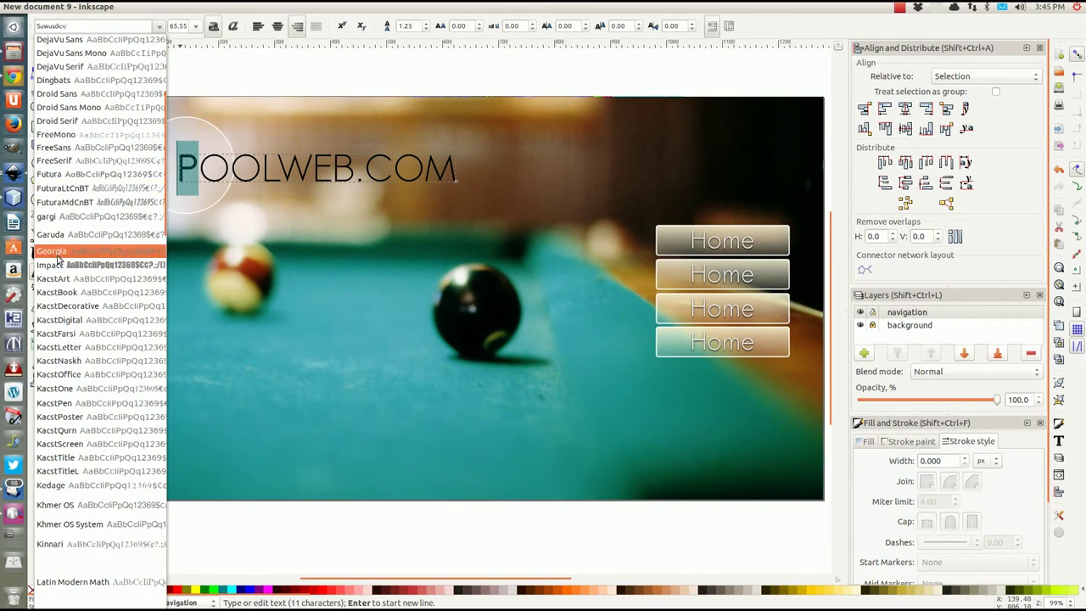
left_click(58, 264)
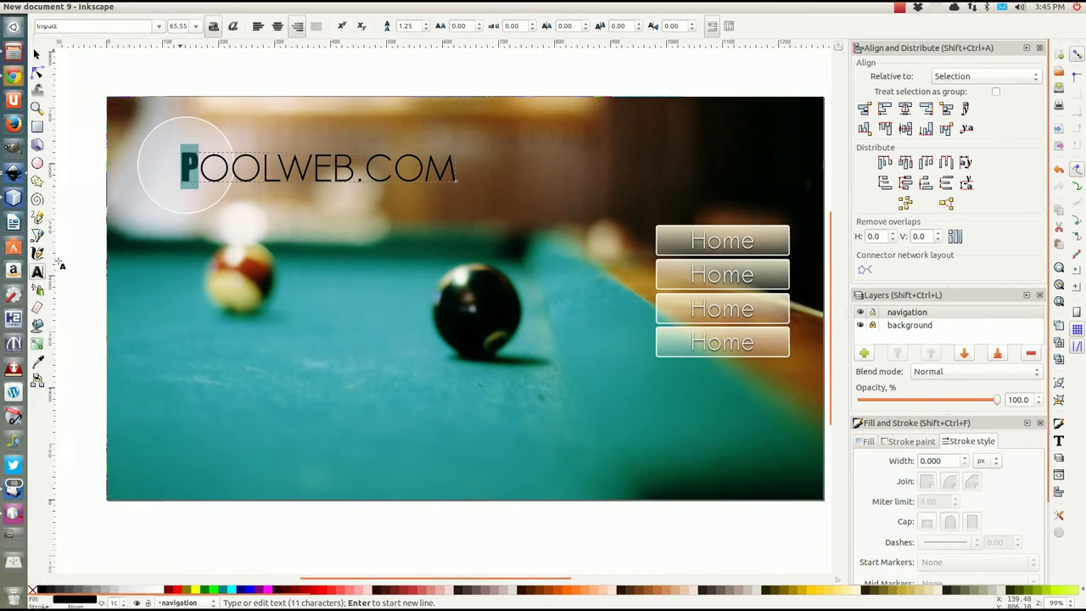
left_click(196, 26)
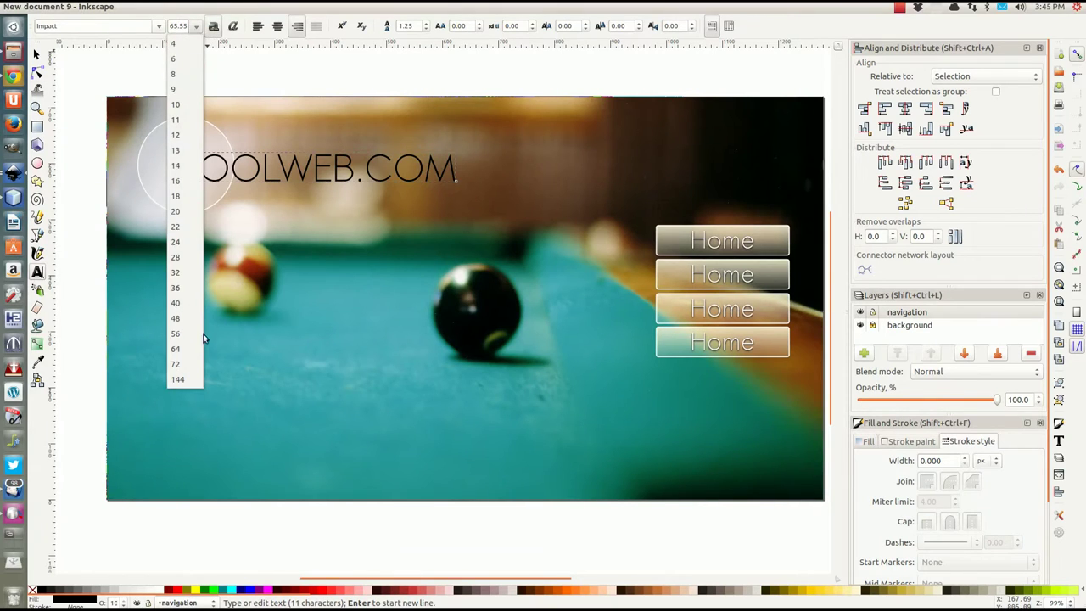
left_click(177, 364)
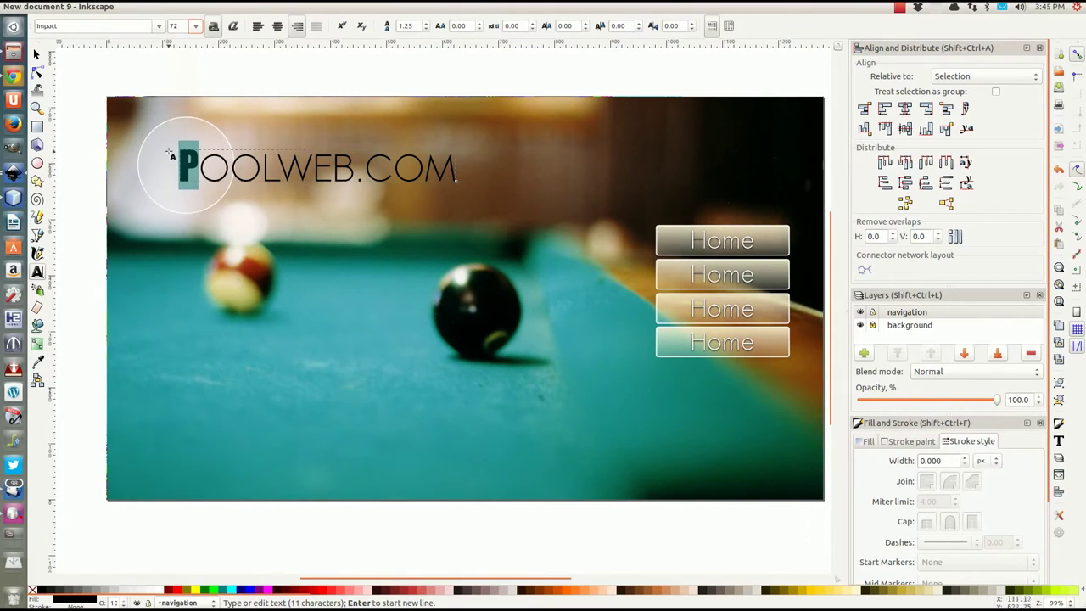
Nudge the whole POOLWEB.COM title slightly up and left
left_click(36, 54)
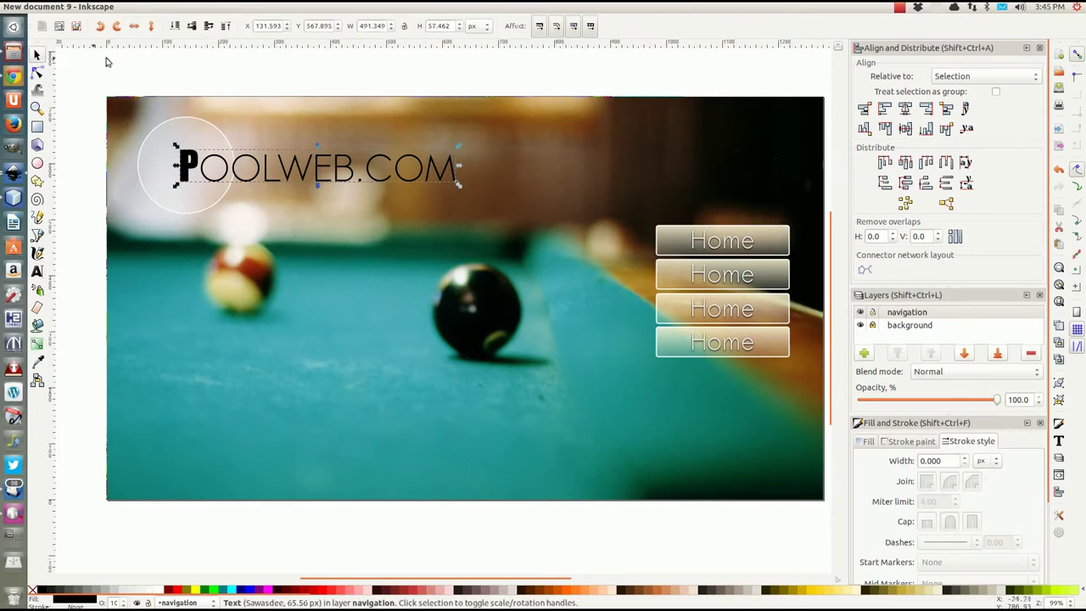
left_click(273, 182)
left_click_drag(280, 190, 278, 185)
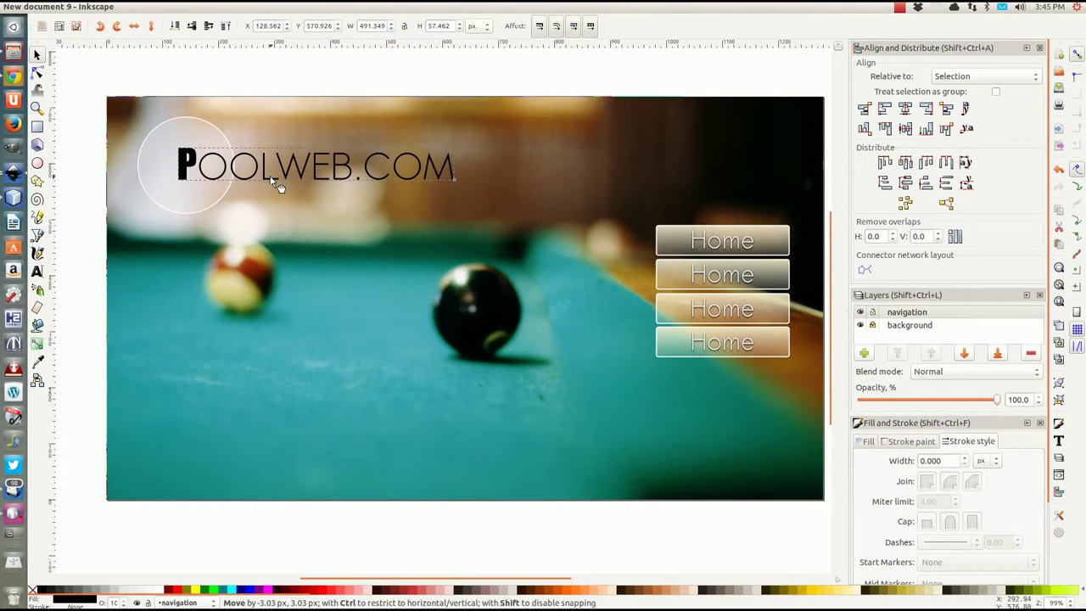
Add the text 'coolweb.com ©' near the bottom centre of the banner
left_click(38, 271)
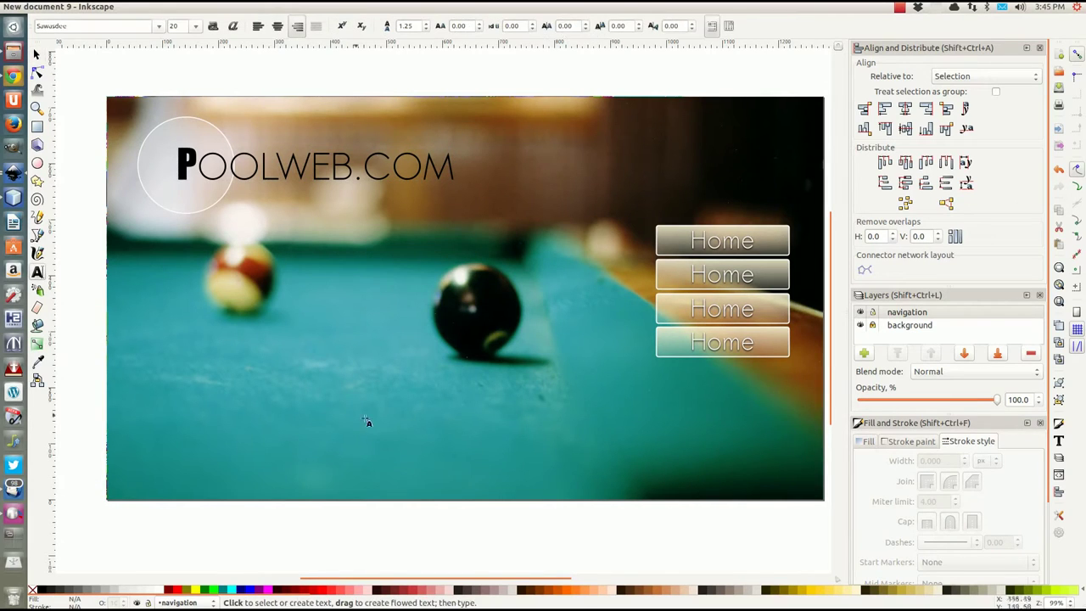
left_click(463, 483)
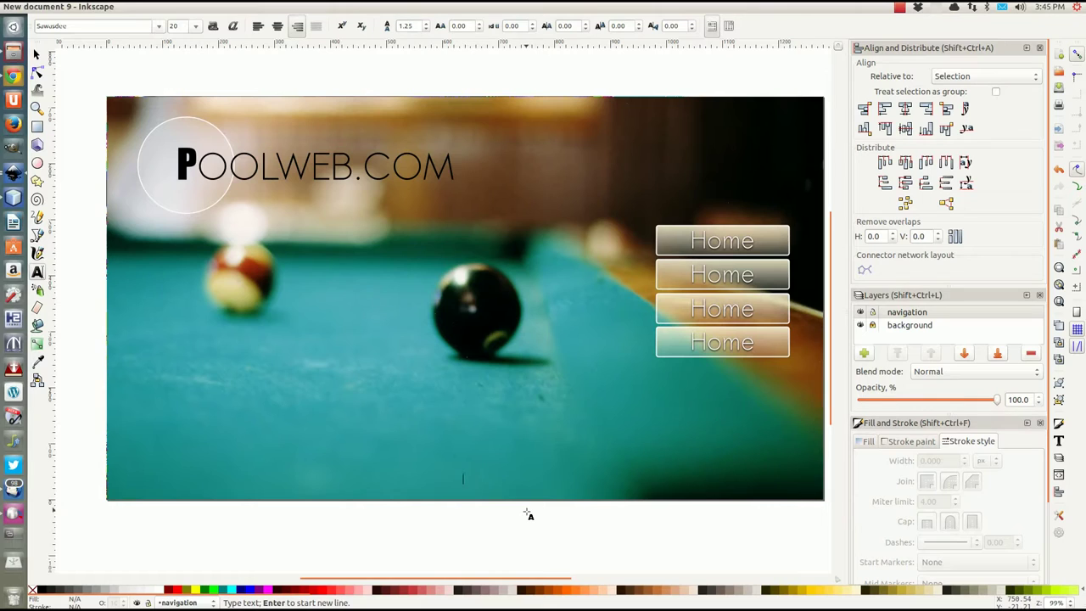
type("c")
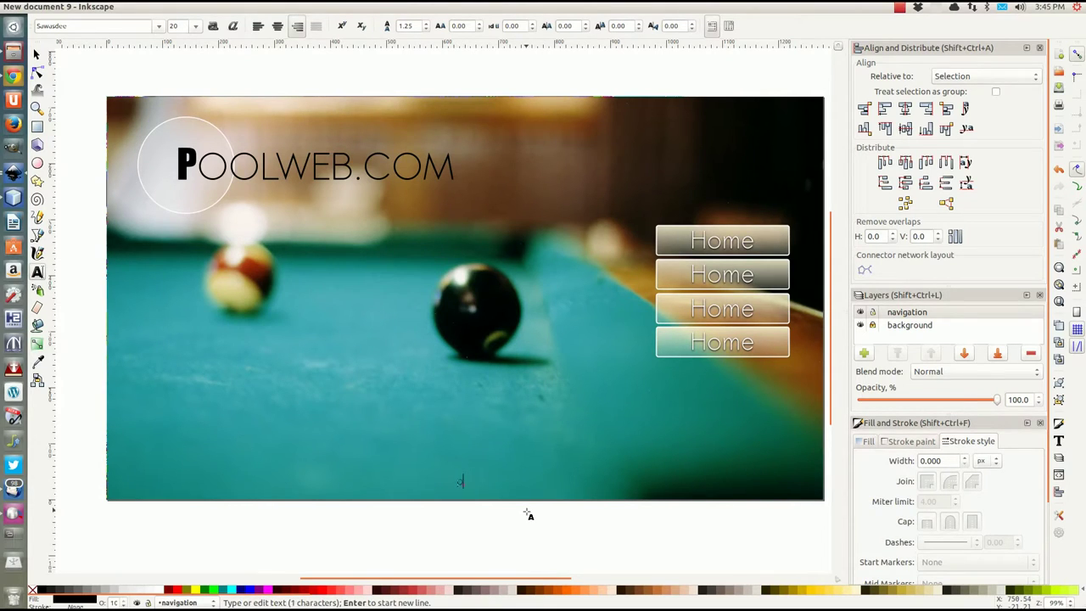
type("oolweb.")
type("com ")
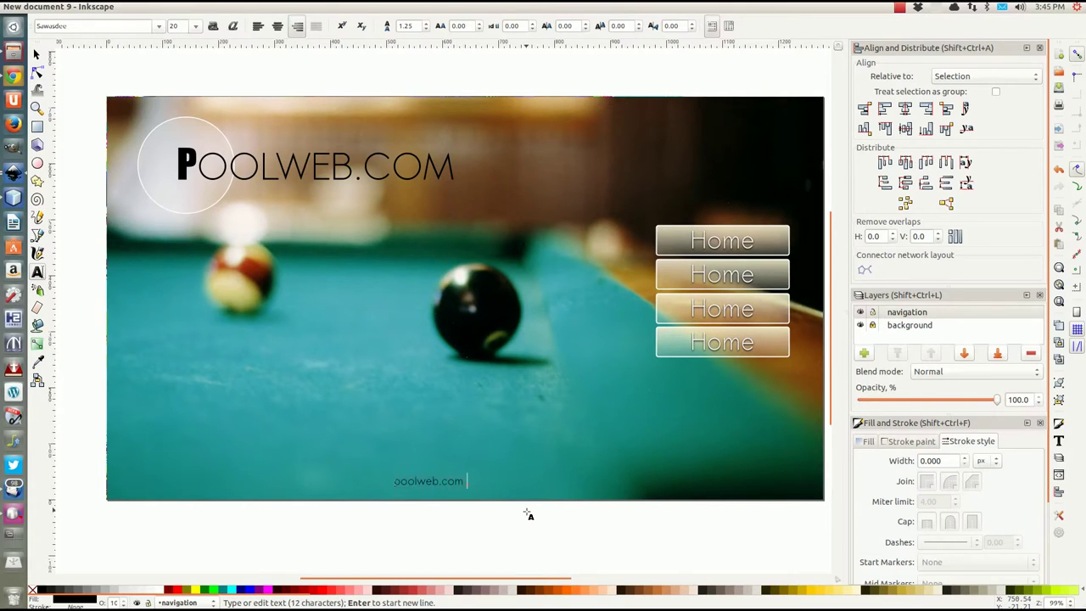
type("©")
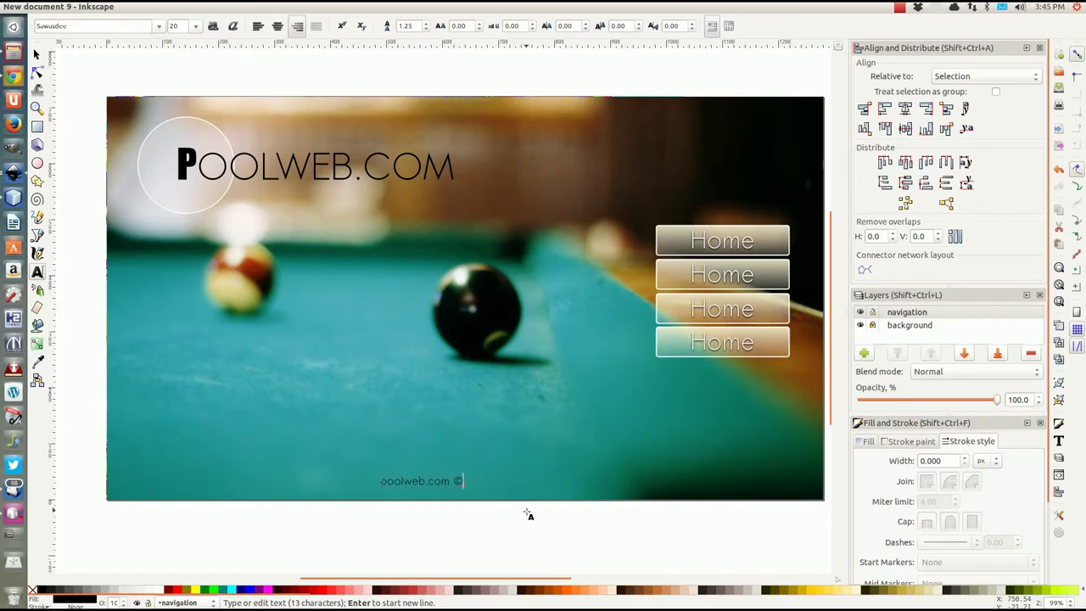
type("2013")
key("BackSpace")
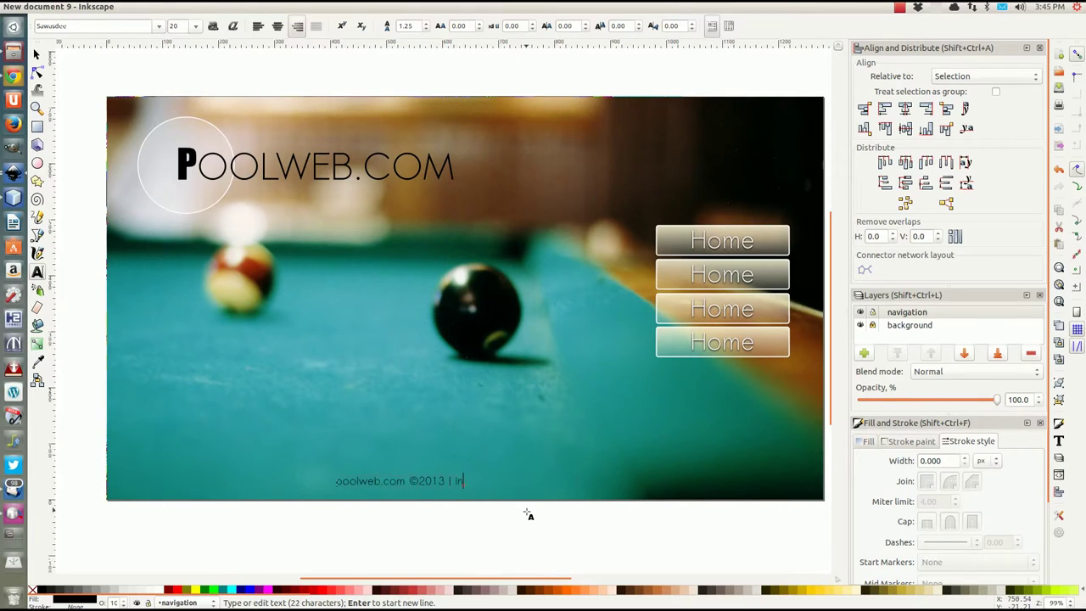
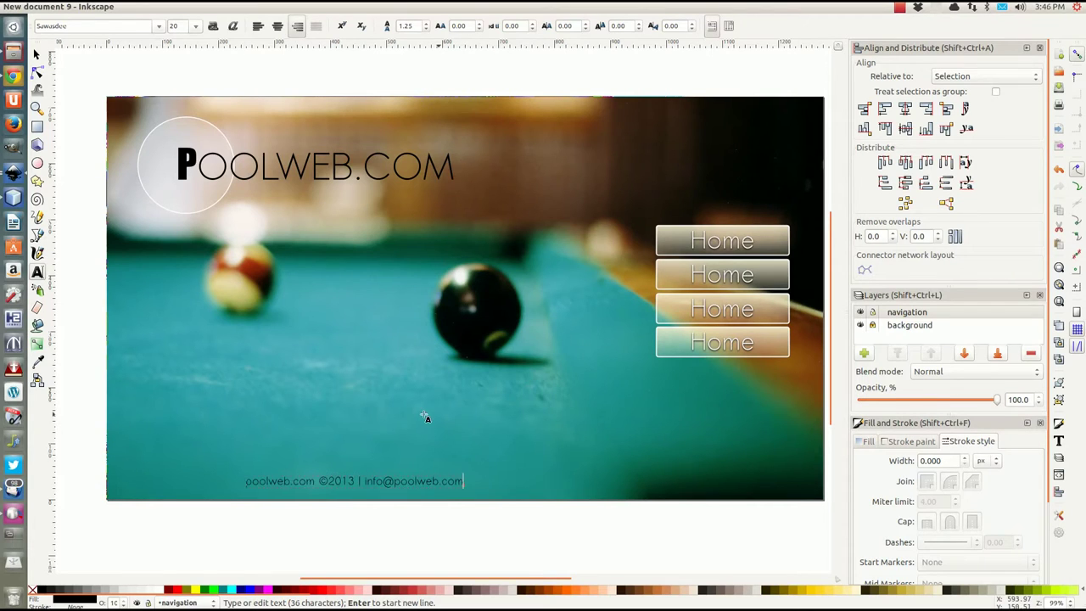
Move the footer line to the bottom centre of the page
left_click(36, 54)
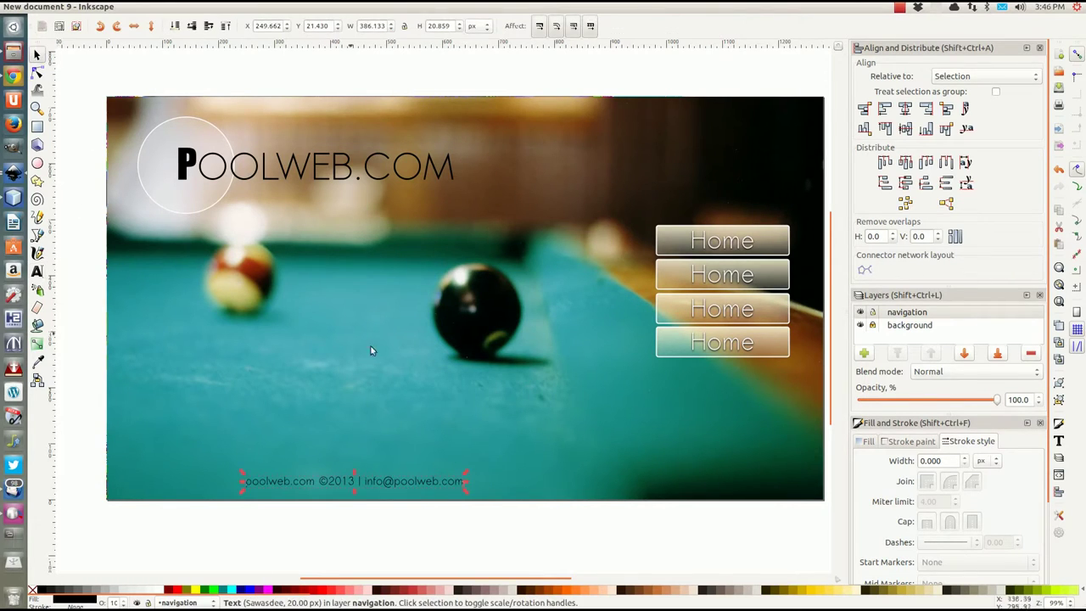
left_click_drag(286, 485, 408, 479)
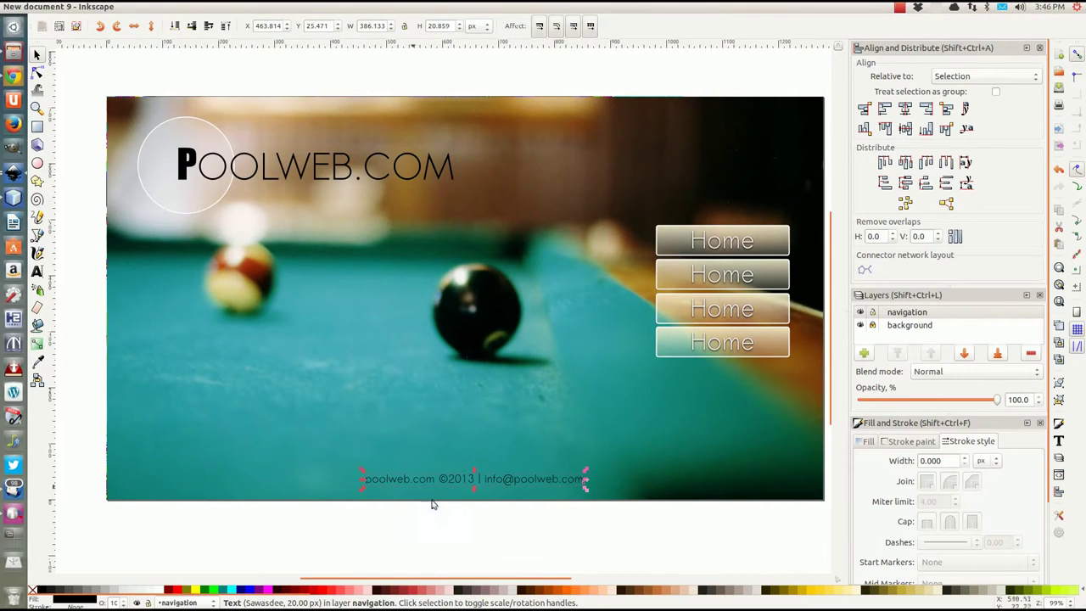
left_click(474, 540)
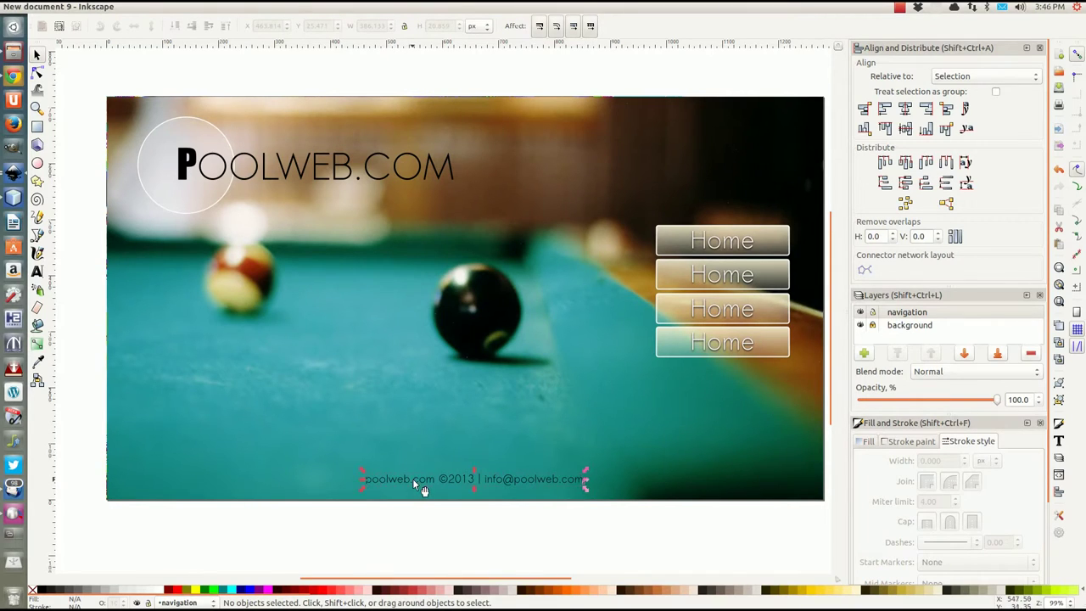
left_click_drag(412, 479, 412, 478)
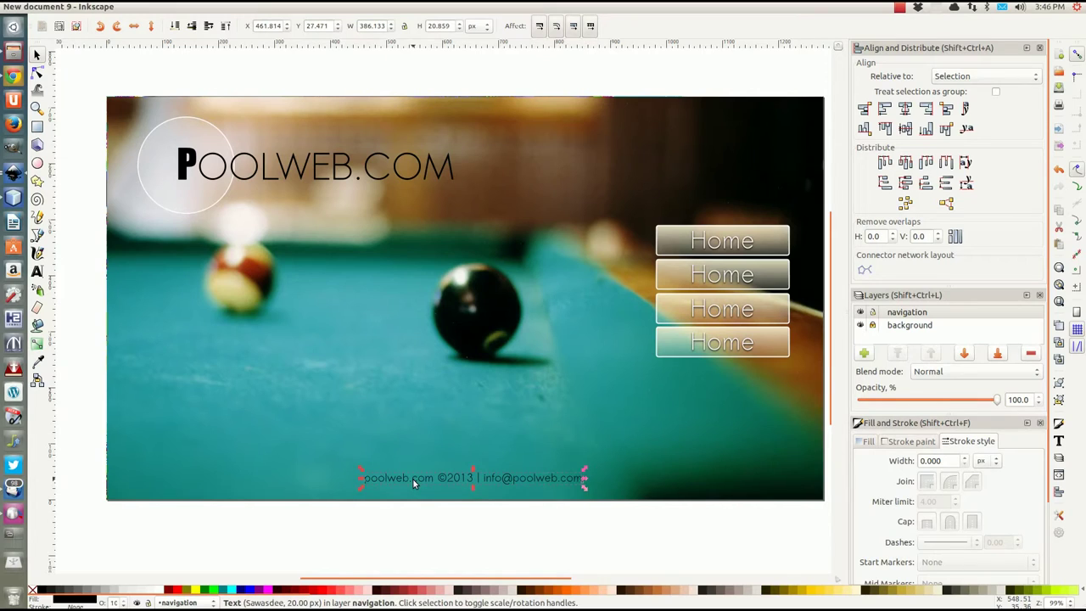
left_click(441, 508)
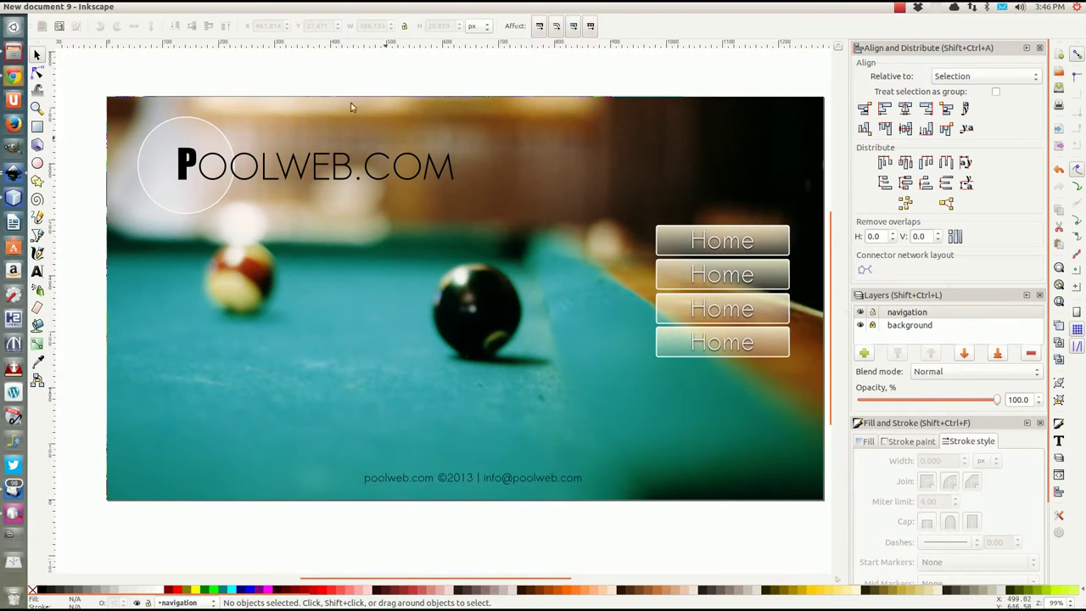
Group the translucent circle with the POOLWEB.COM logo text
left_click(202, 167)
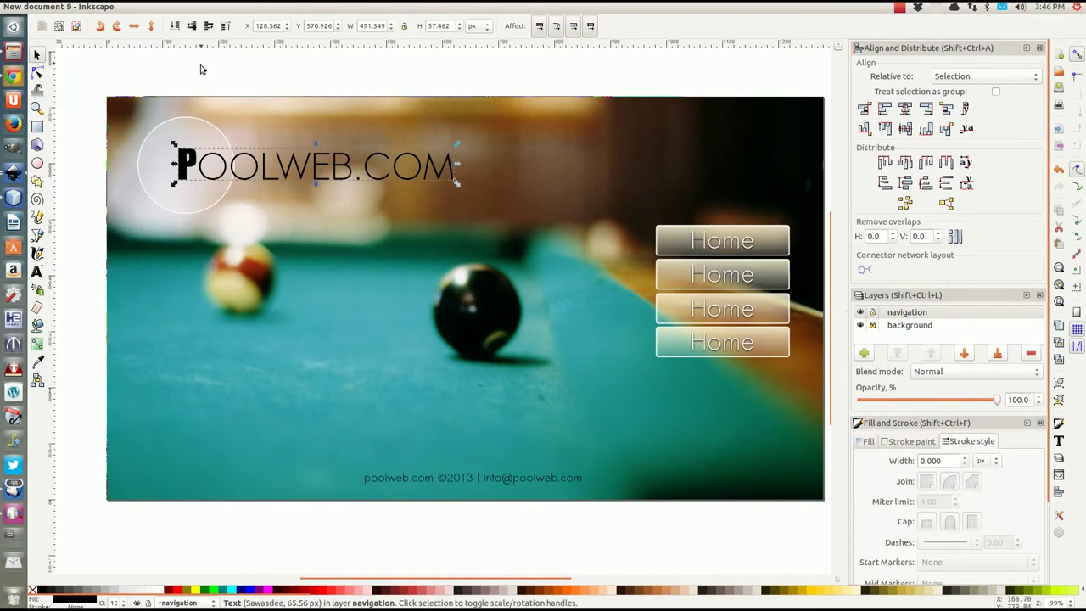
left_click(201, 69)
left_click(175, 126)
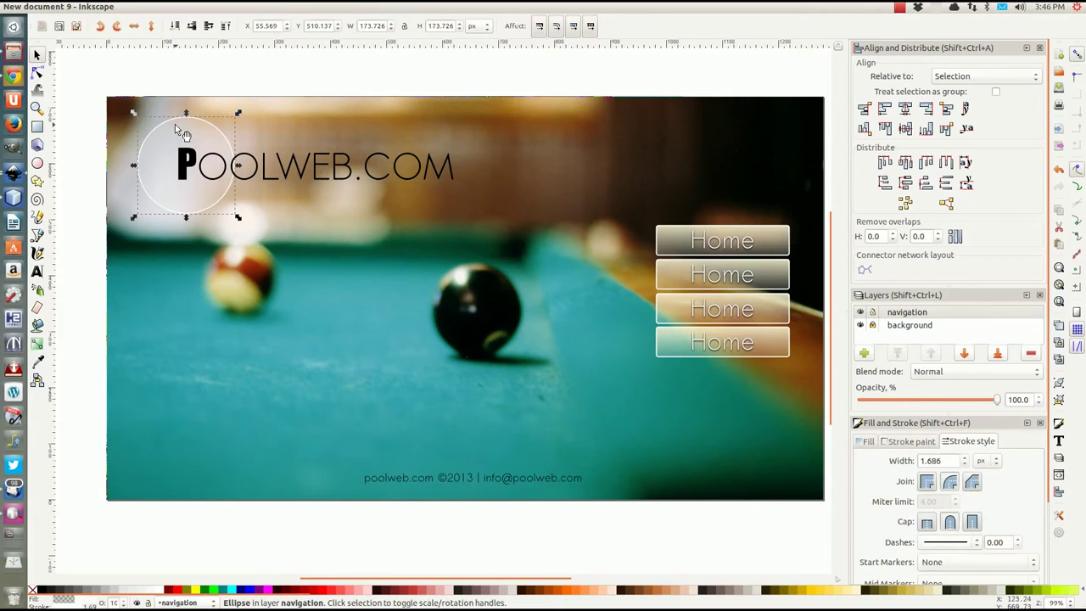
left_click(269, 172, "shift")
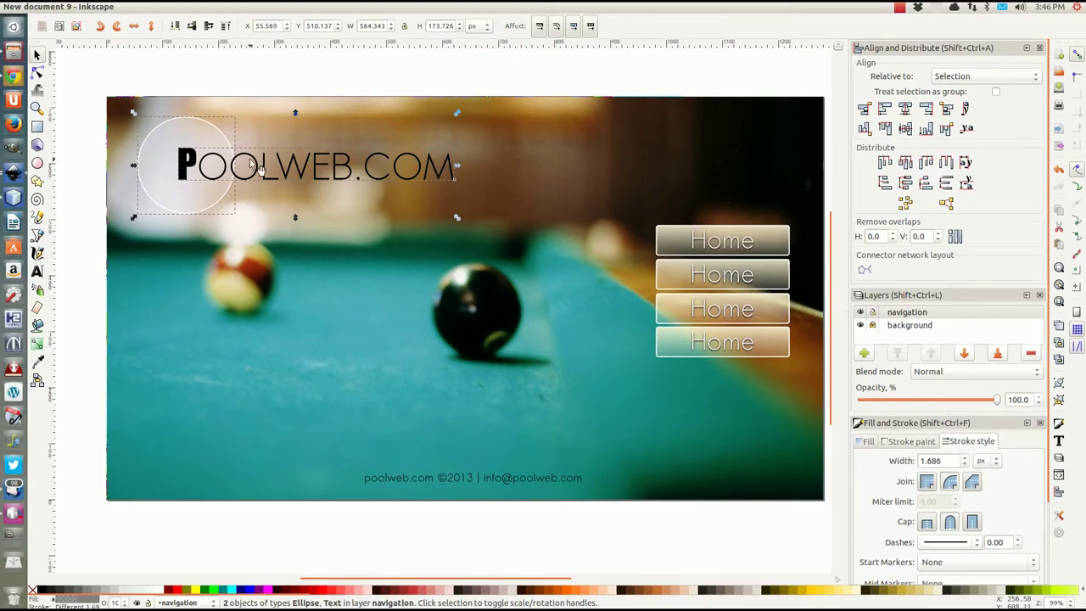
key("ctrl")
key("ctrl+g")
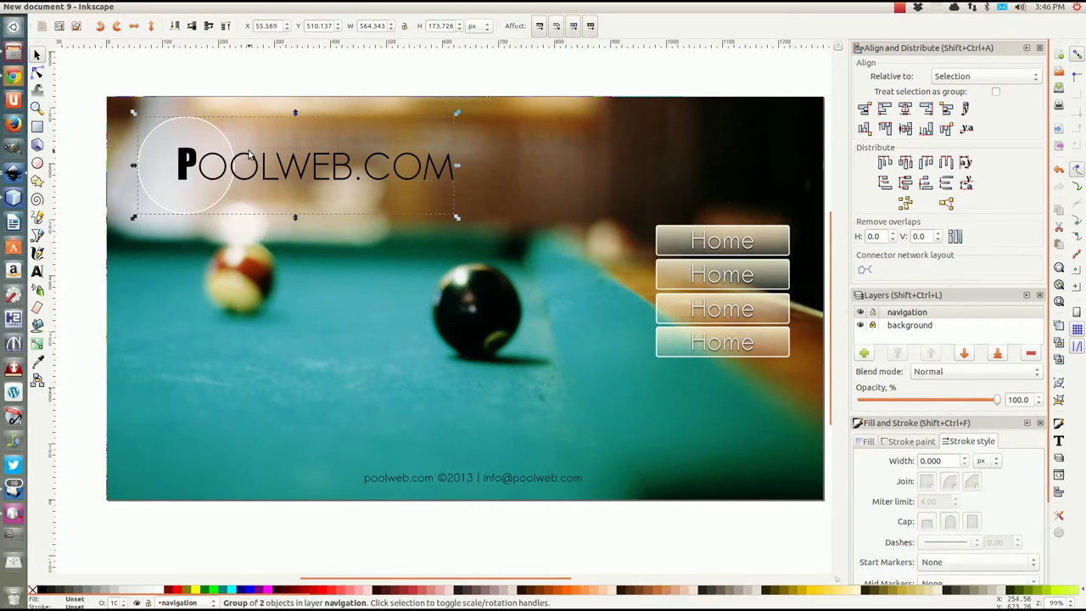
Change the second navigation button's label from Home to Mission
left_click(722, 247)
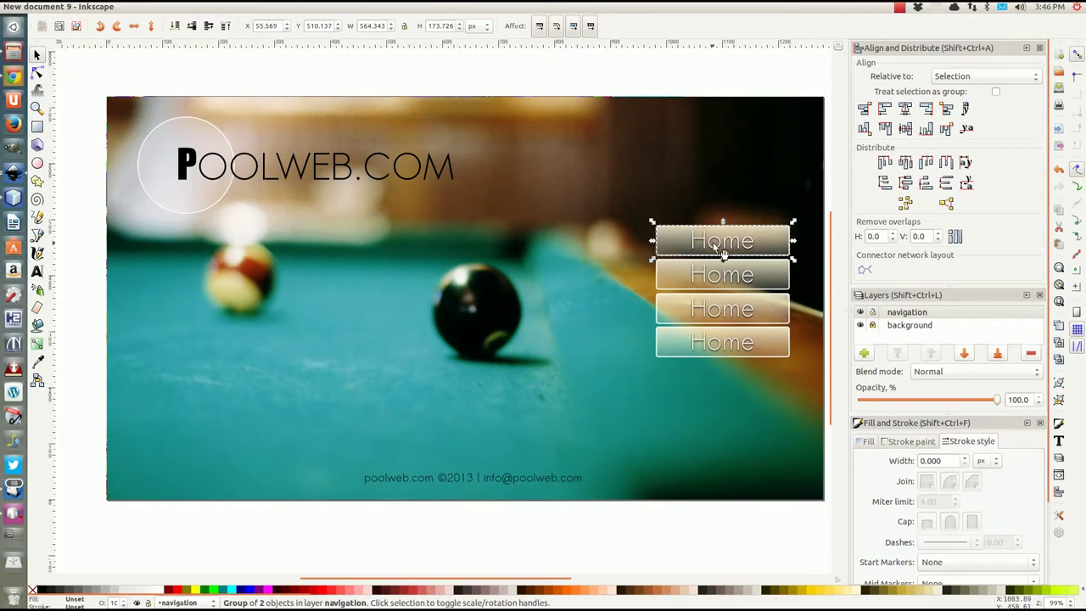
left_click(718, 277)
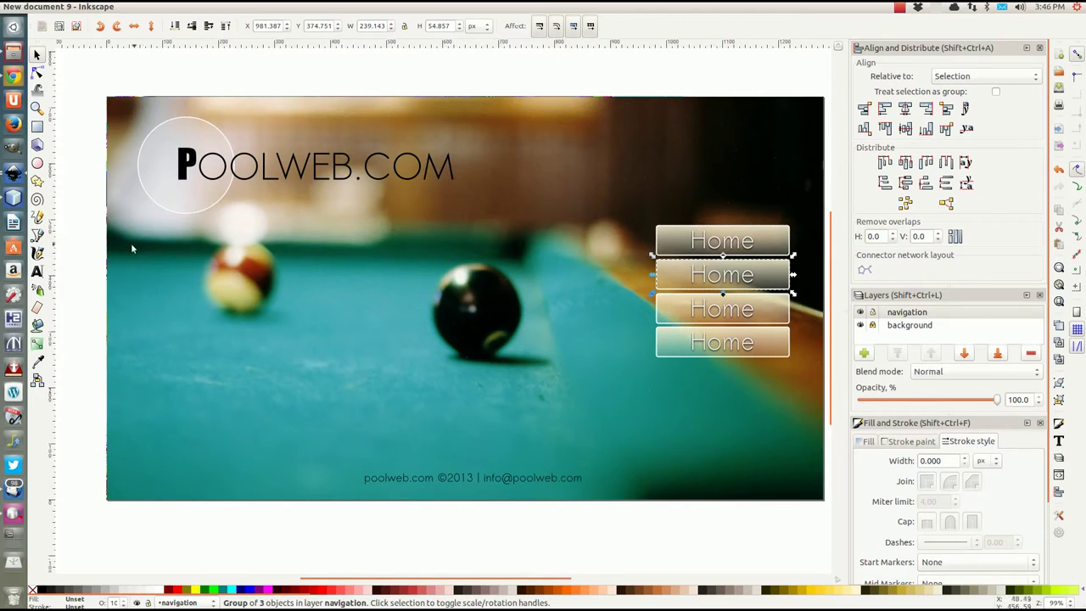
left_click(37, 270)
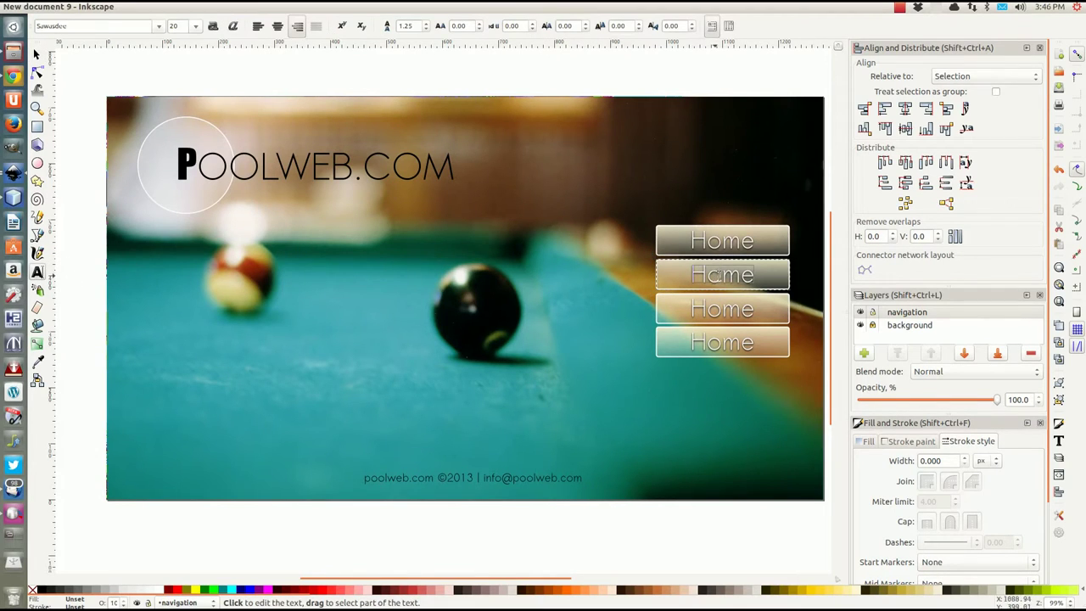
left_click_drag(690, 275, 757, 277)
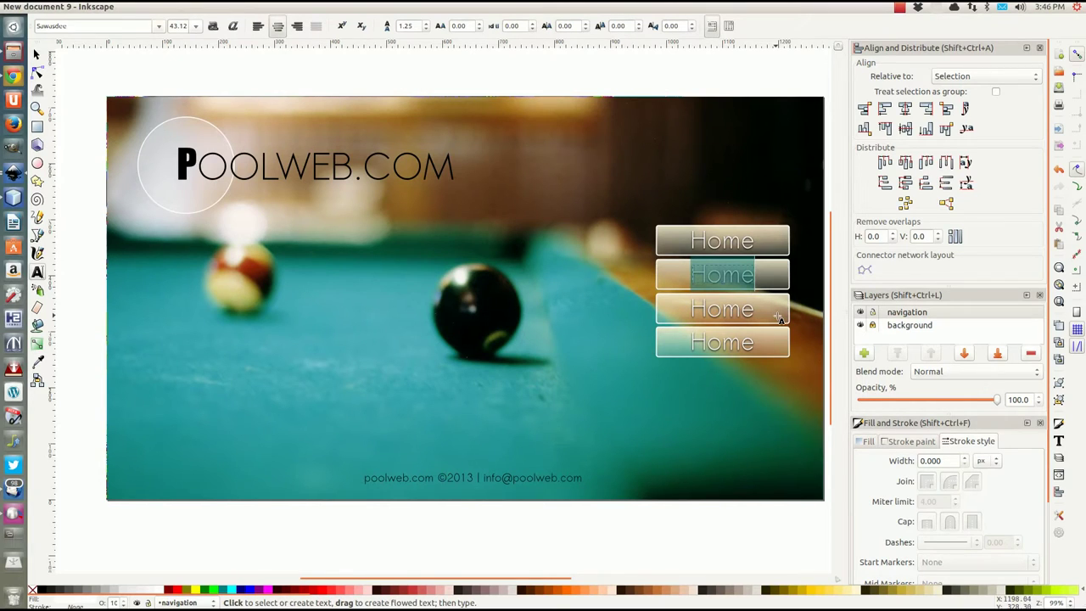
type("A")
key("BackSpace")
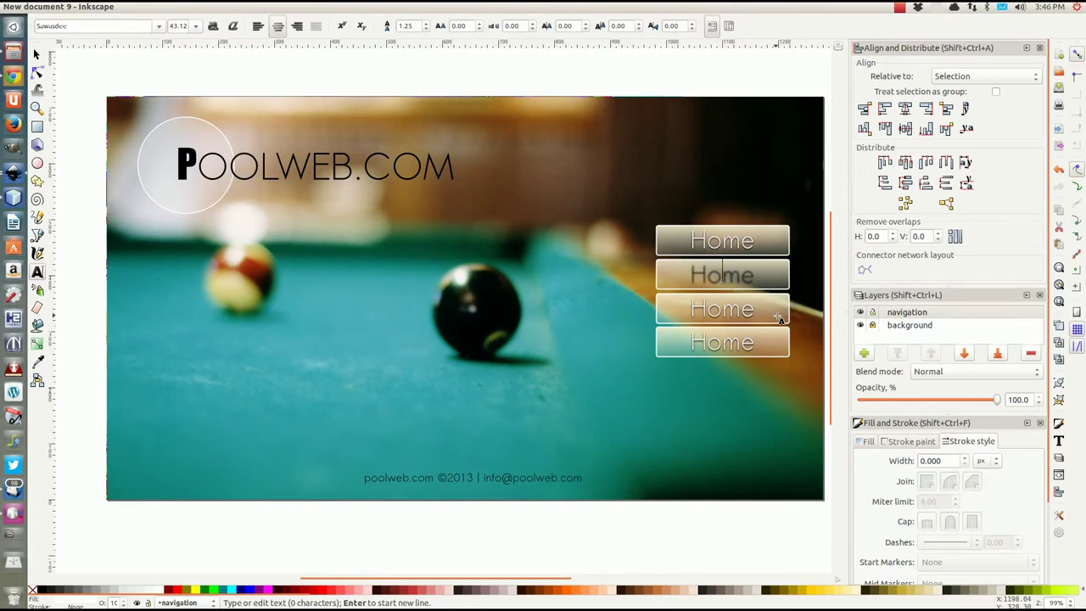
type("Mis")
type("sion")
key("Escape")
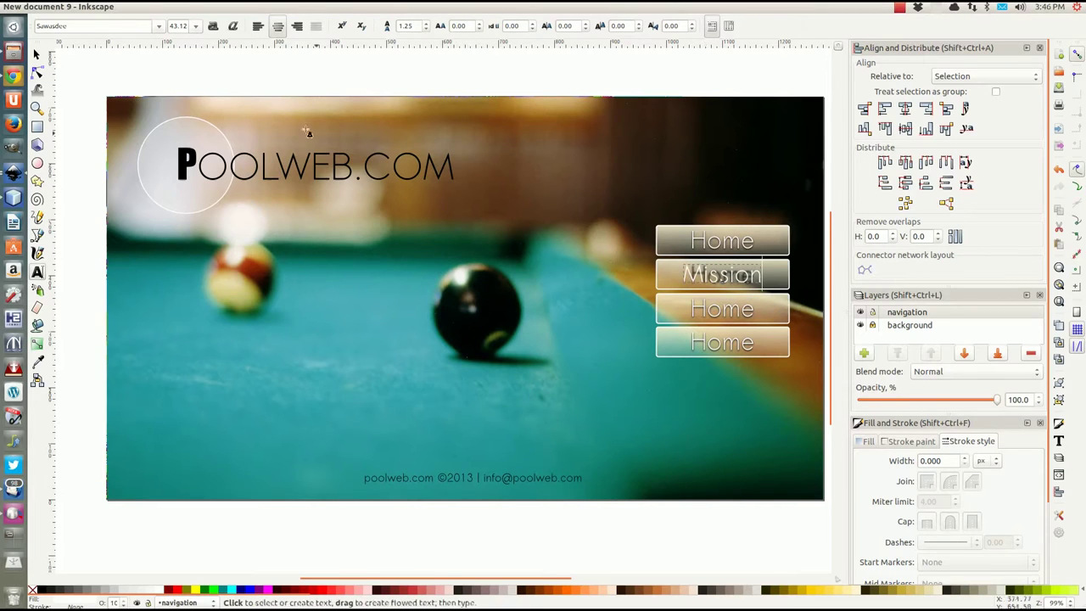
left_click(37, 54)
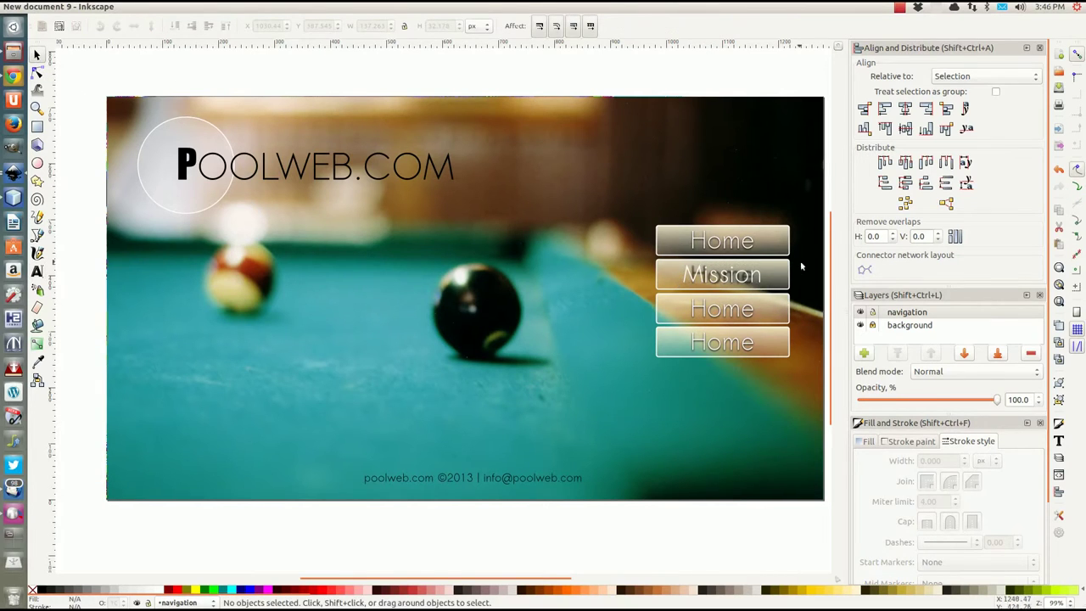
Align the dark shadow label with the Mission label and change its text to Mission
scroll(744, 285, "up", 3)
left_click(642, 266)
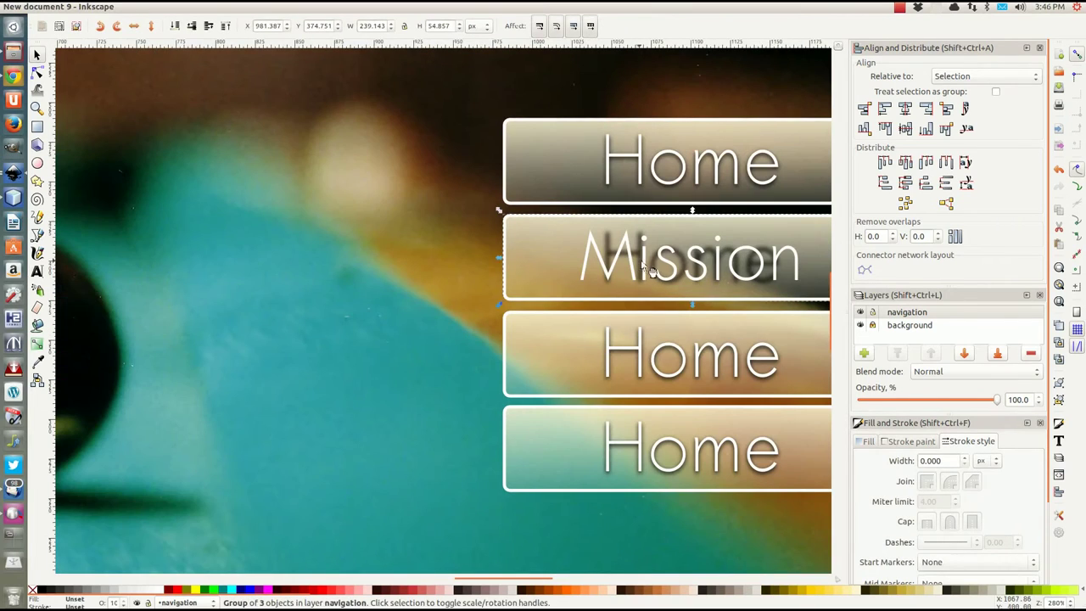
double_click(645, 267)
left_click(646, 268)
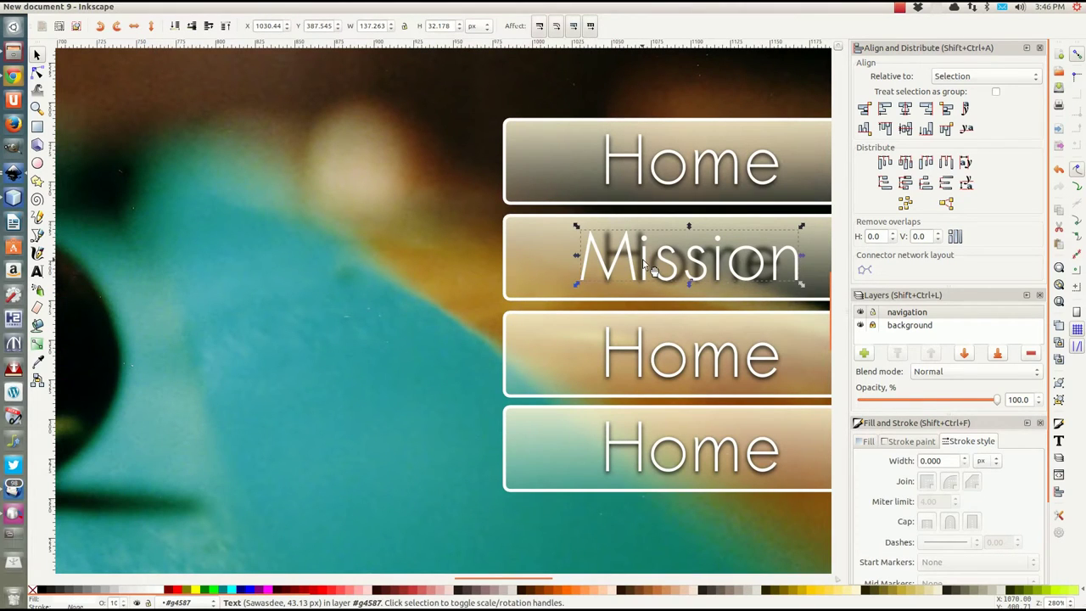
left_click_drag(651, 268, 672, 265)
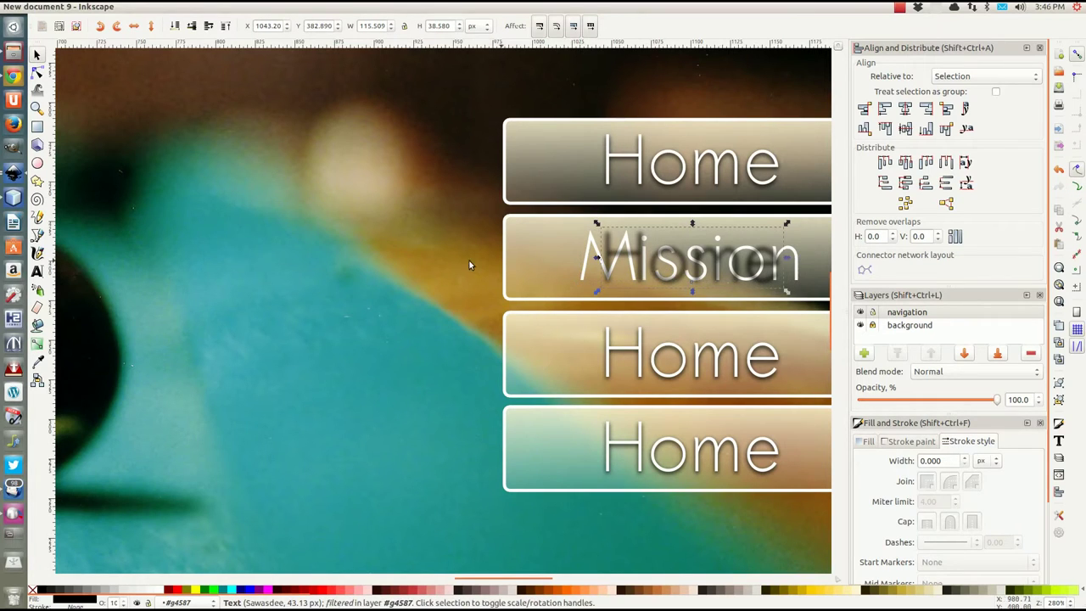
left_click(37, 271)
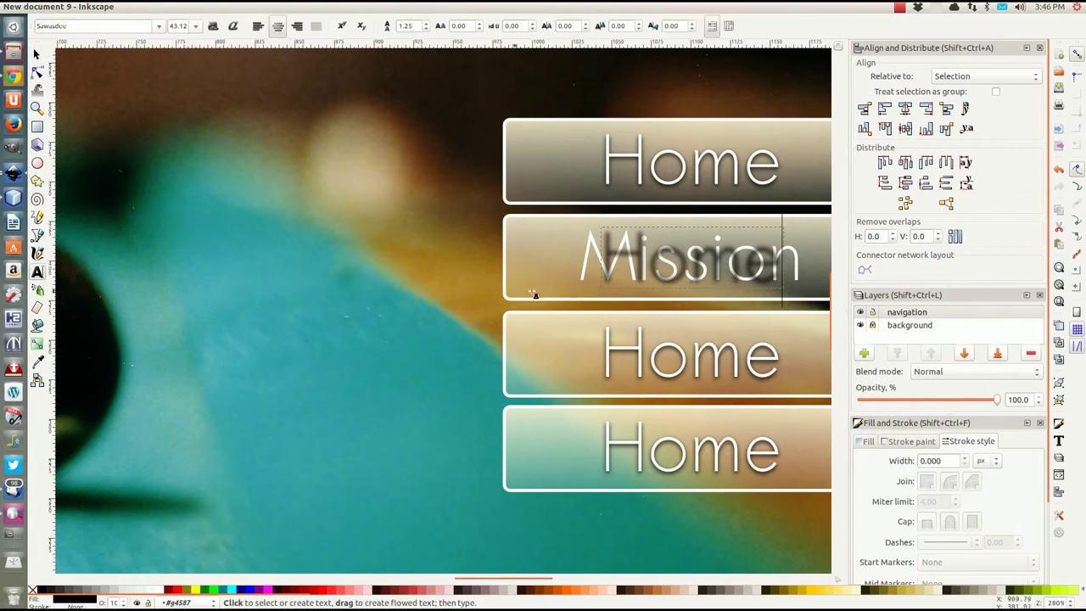
left_click_drag(603, 264, 779, 270)
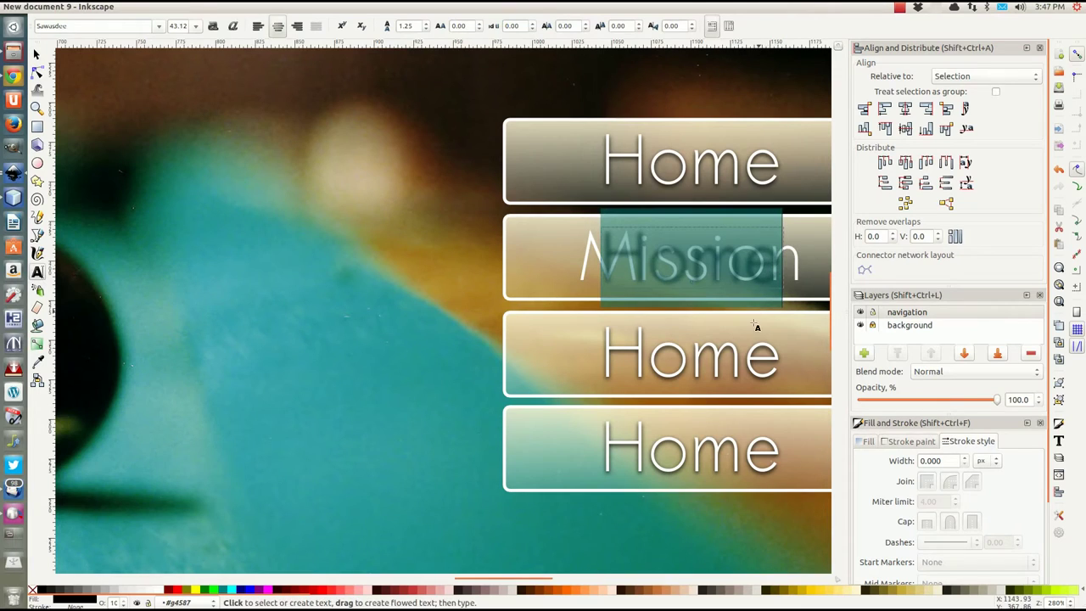
type("Mi")
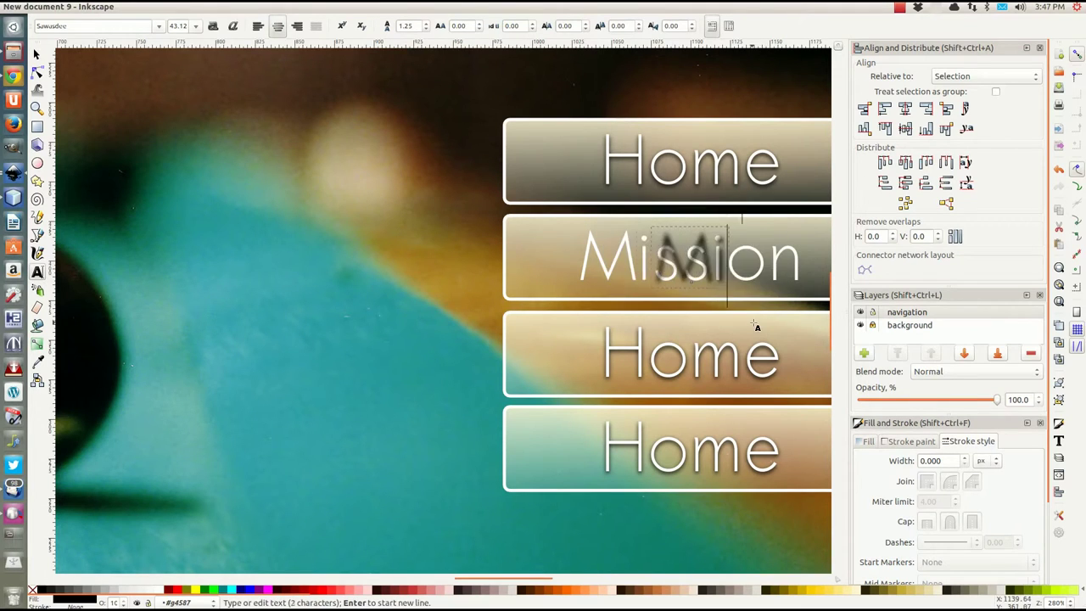
type("ssion")
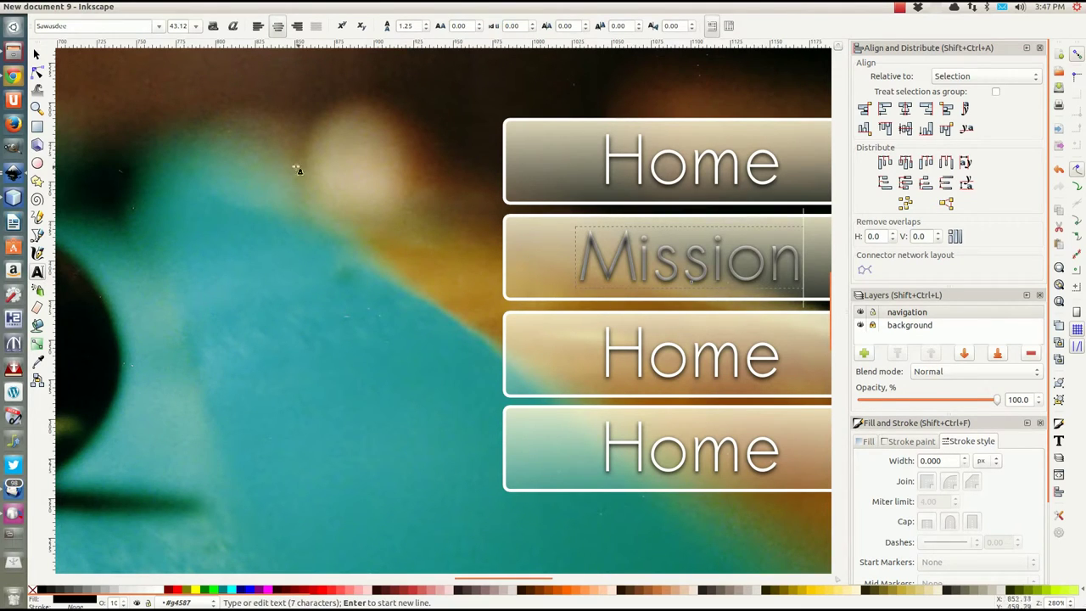
left_click(36, 54)
Make navigation the current layer and select the Mission button group
key("shift+Page_Down")
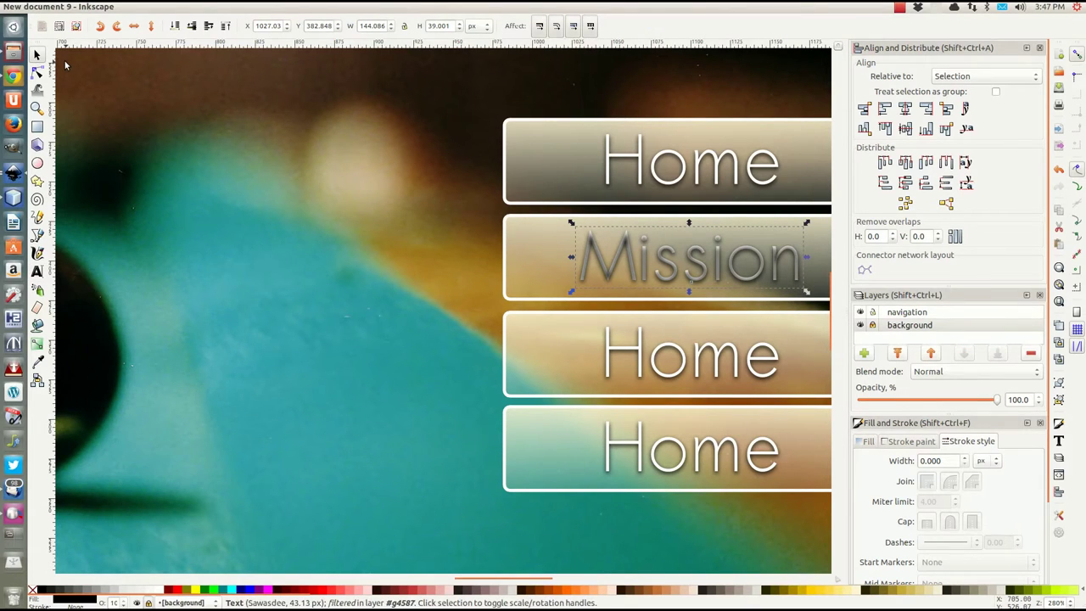
key("ctrl+Page_Down")
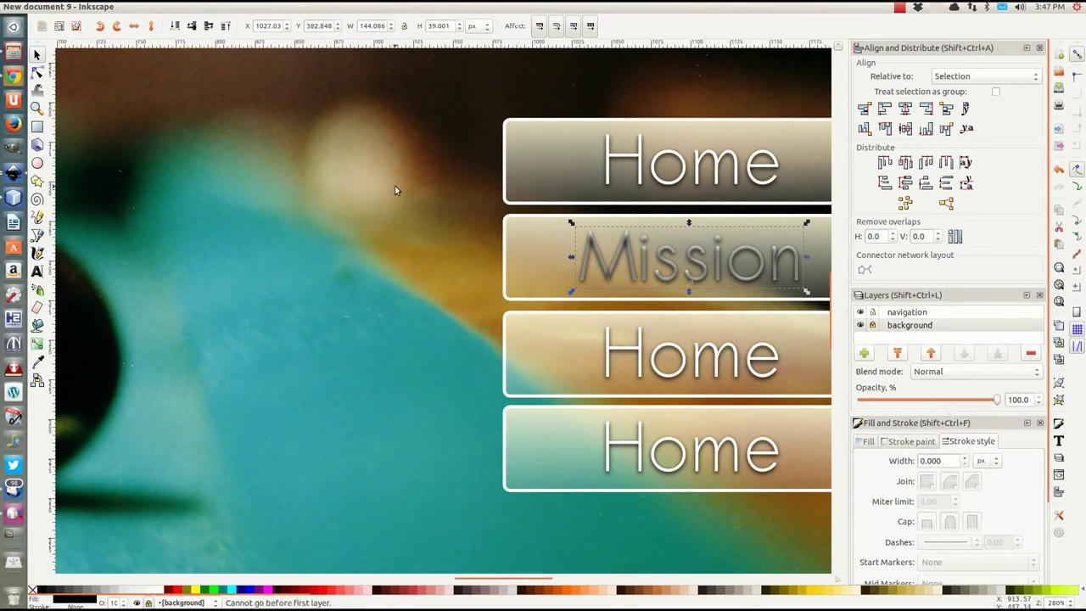
key("ctrl+Page_Up")
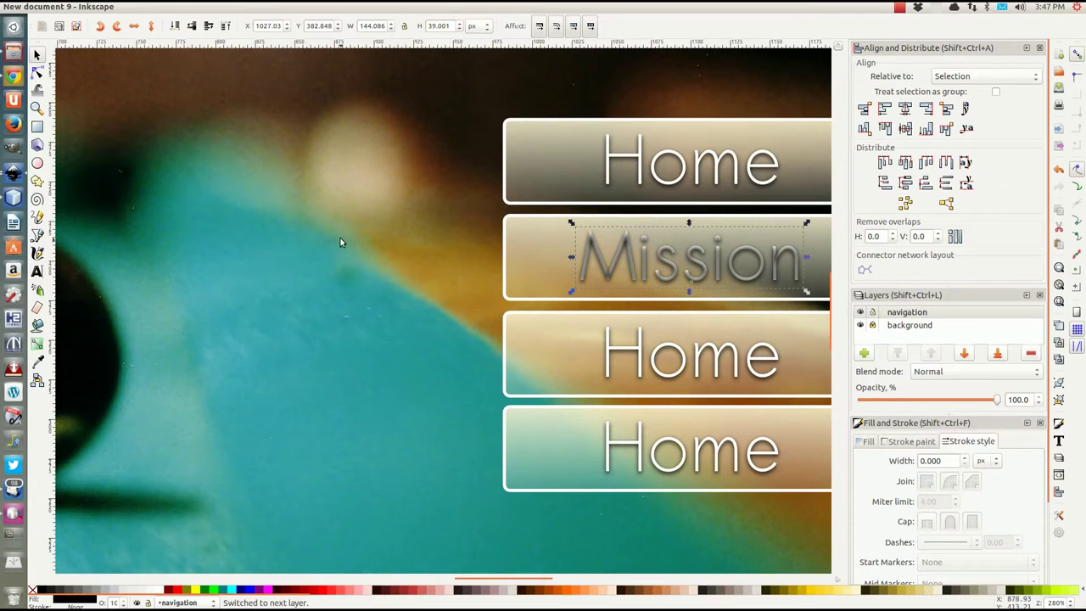
left_click(699, 267)
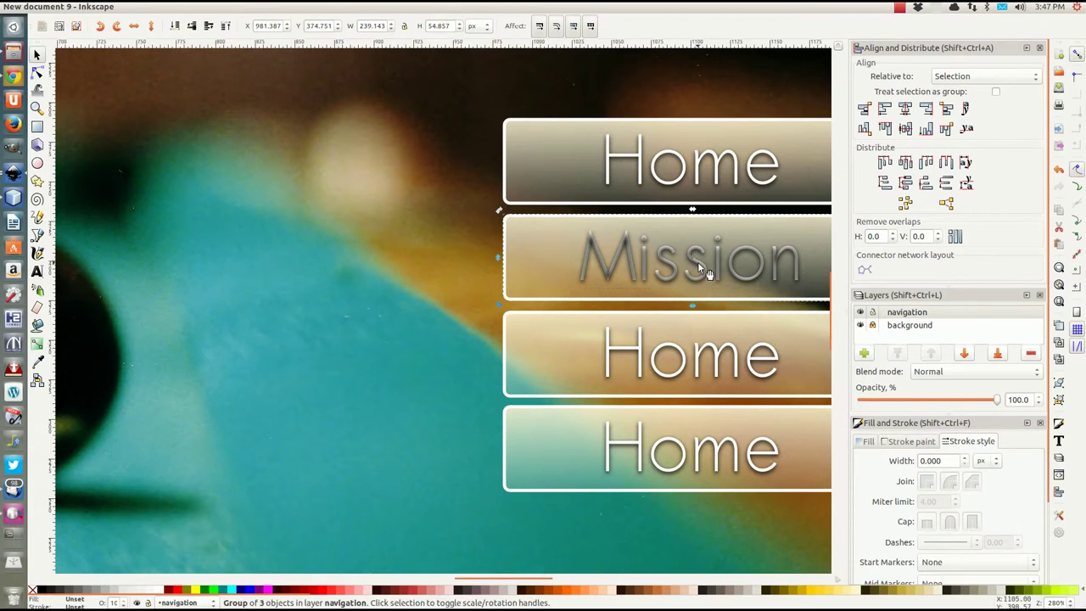
key("Escape")
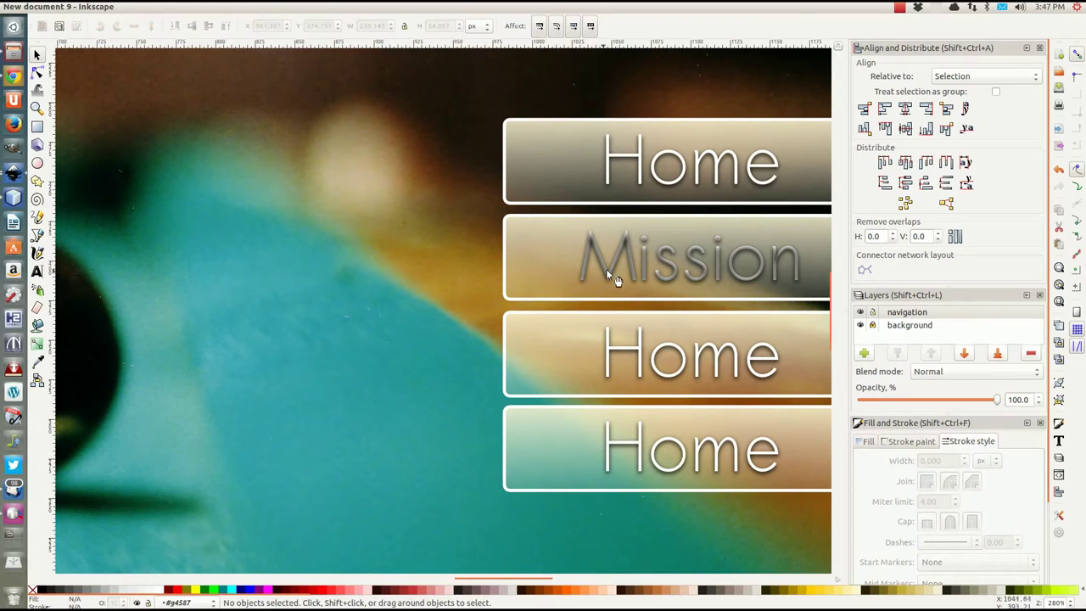
left_click(606, 269, "ctrl")
key("ctrl+Page_Up")
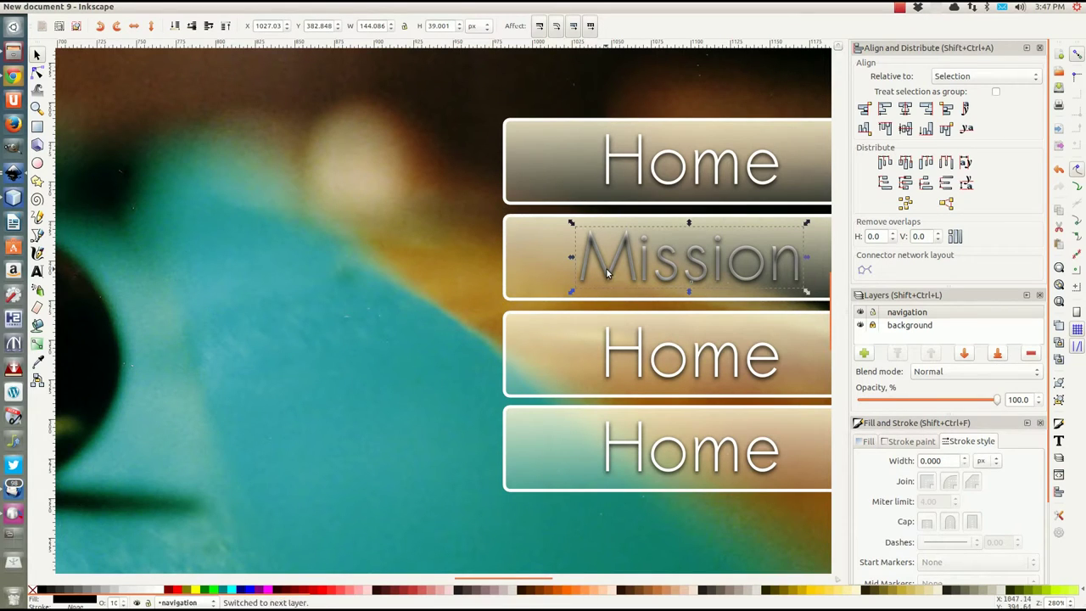
key("ctrl+Page_Down")
key("ctrl+Page_Up")
key("ctrl+Page_Up")
left_click(470, 257)
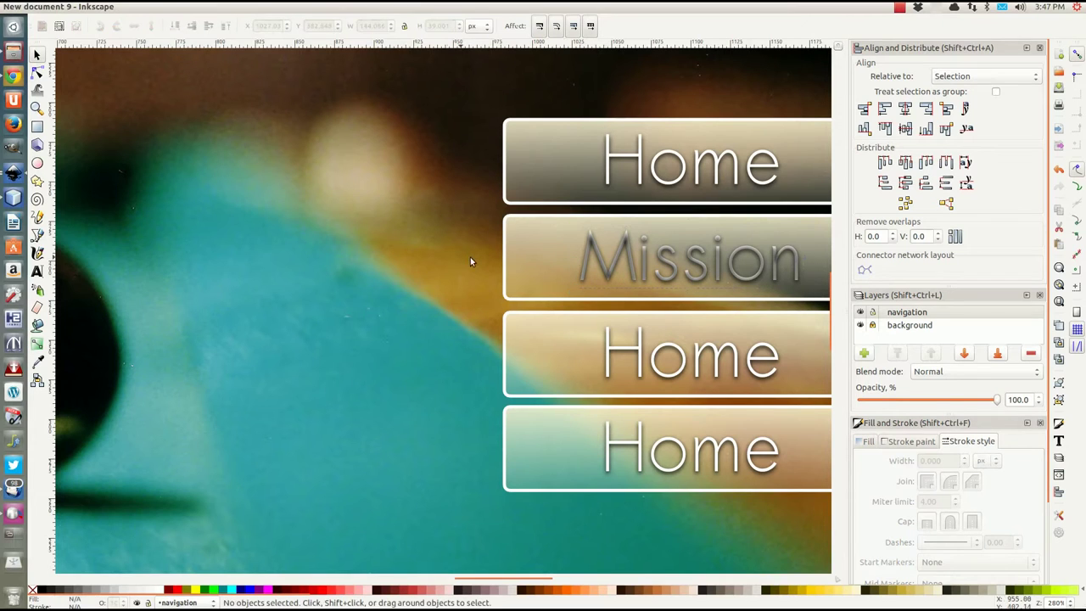
left_click(592, 245)
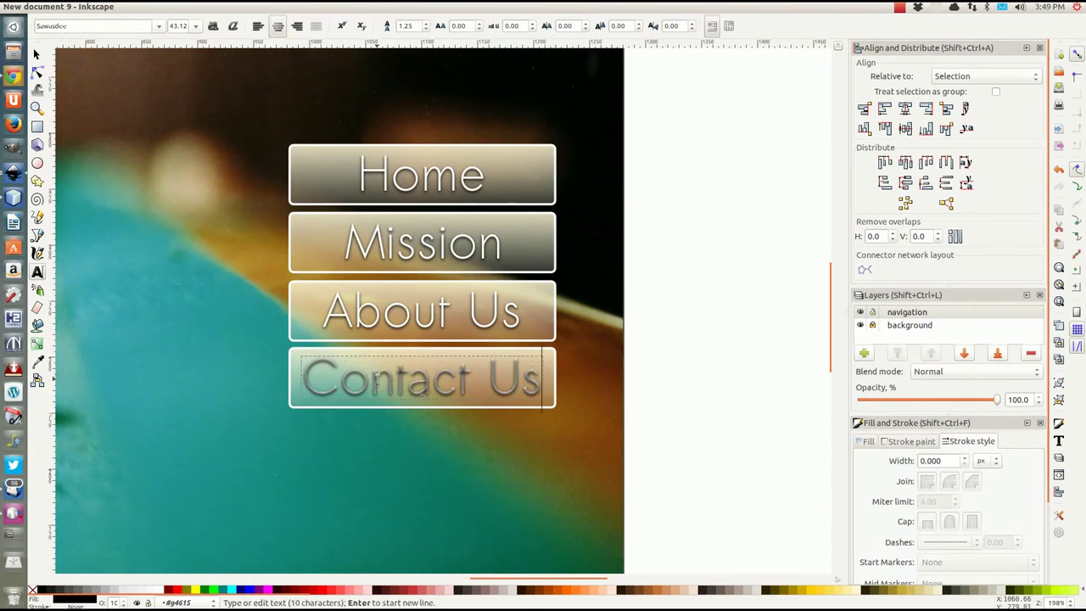
Finish the Contact Us label, deselect it, and zoom out to view the whole page
left_click(37, 55)
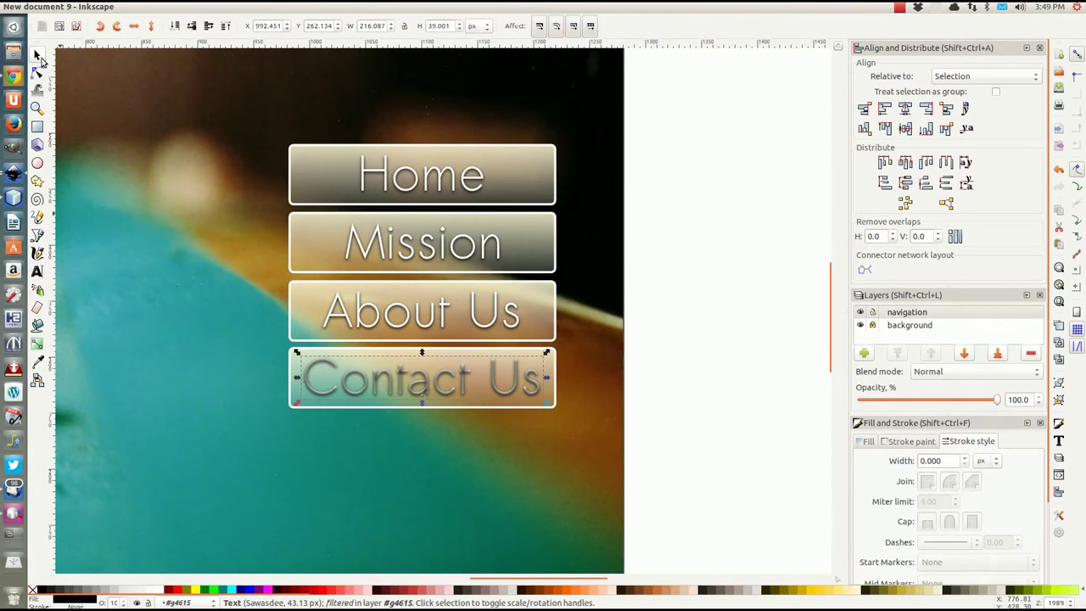
left_click(663, 241)
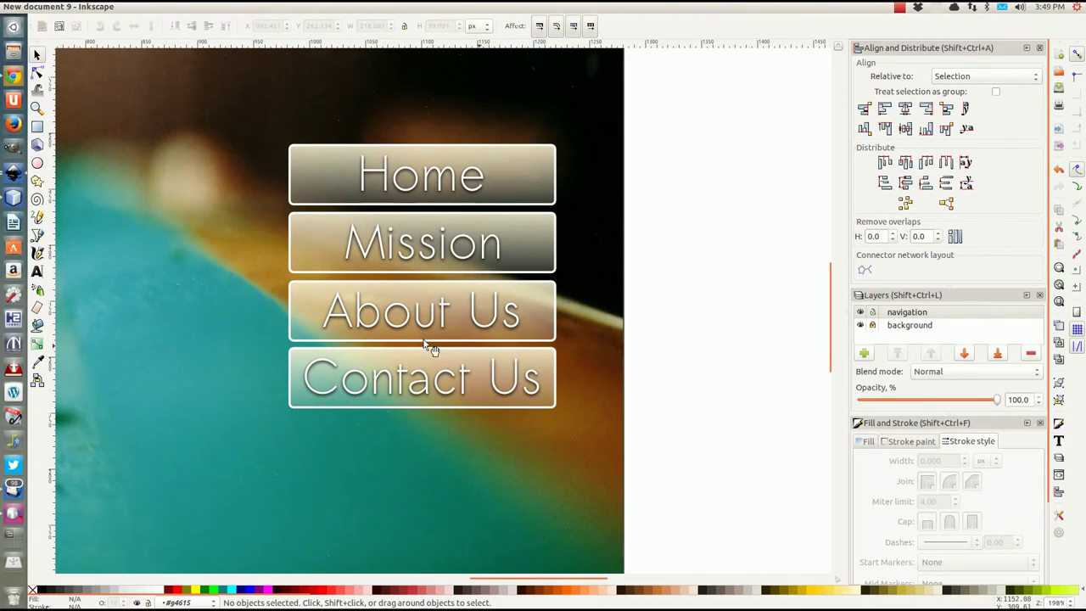
scroll(412, 341, "down", 2)
scroll(409, 337, "down", 2)
scroll(409, 338, "up", 2)
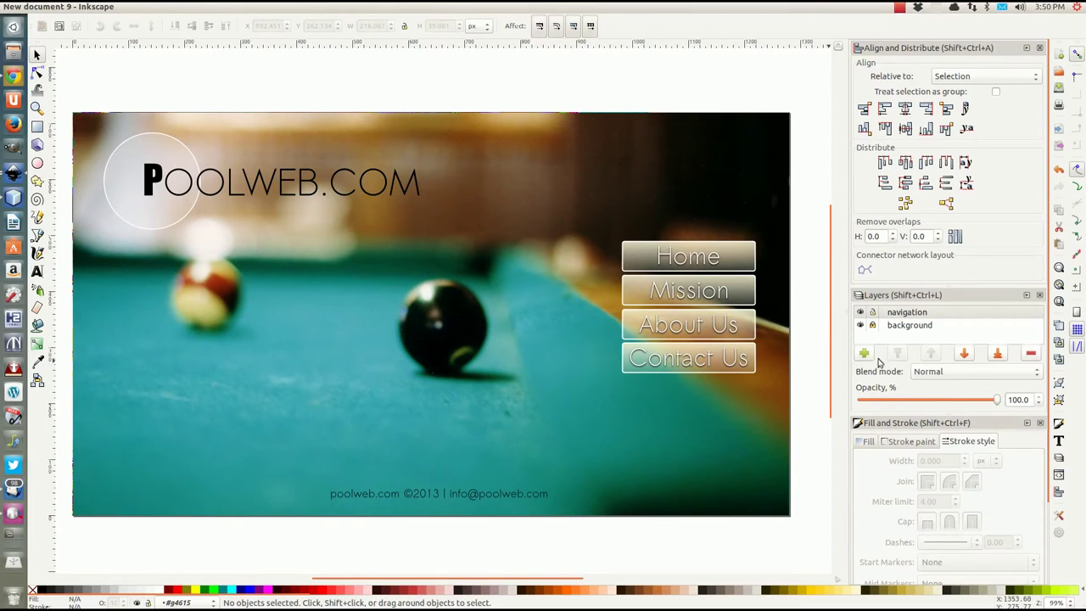
Add a 'body' layer, then delete it after it lands as a misplaced sublayer
left_click(874, 314)
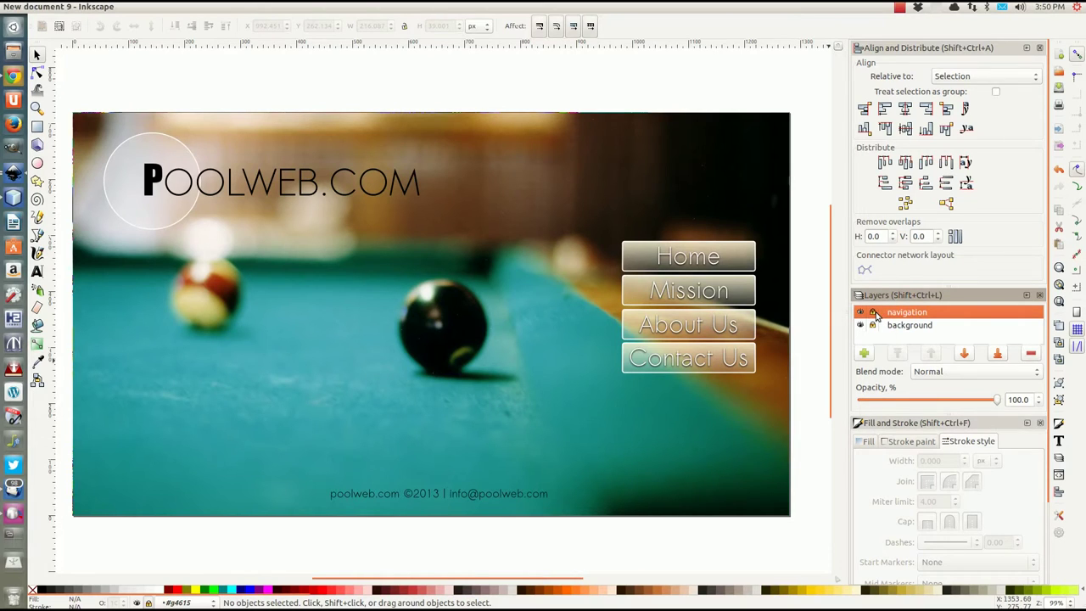
left_click(863, 353)
type("b")
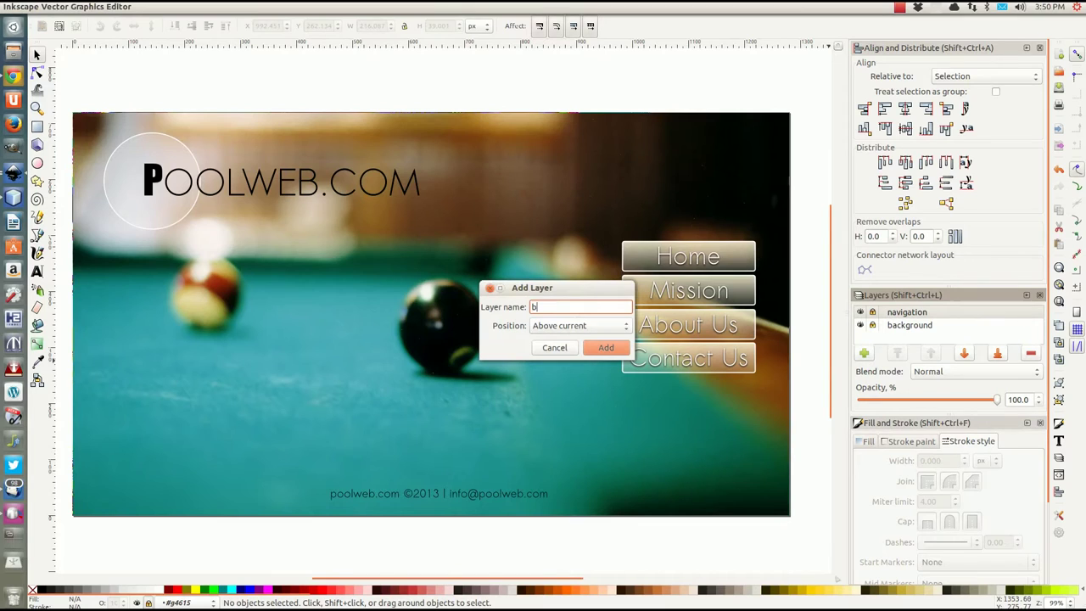
type("ody")
left_click(607, 347)
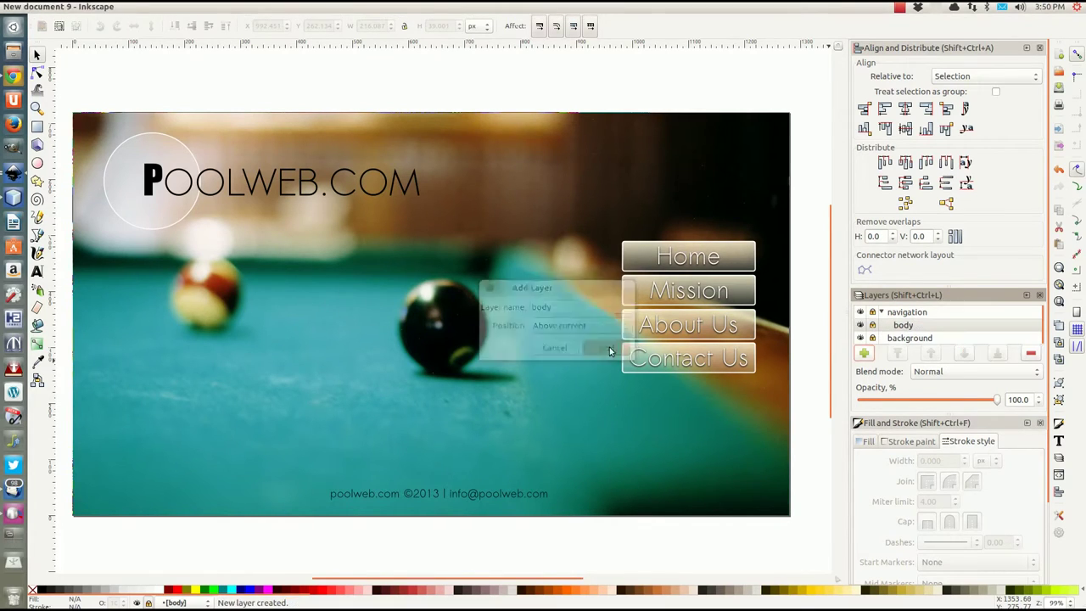
left_click(886, 327)
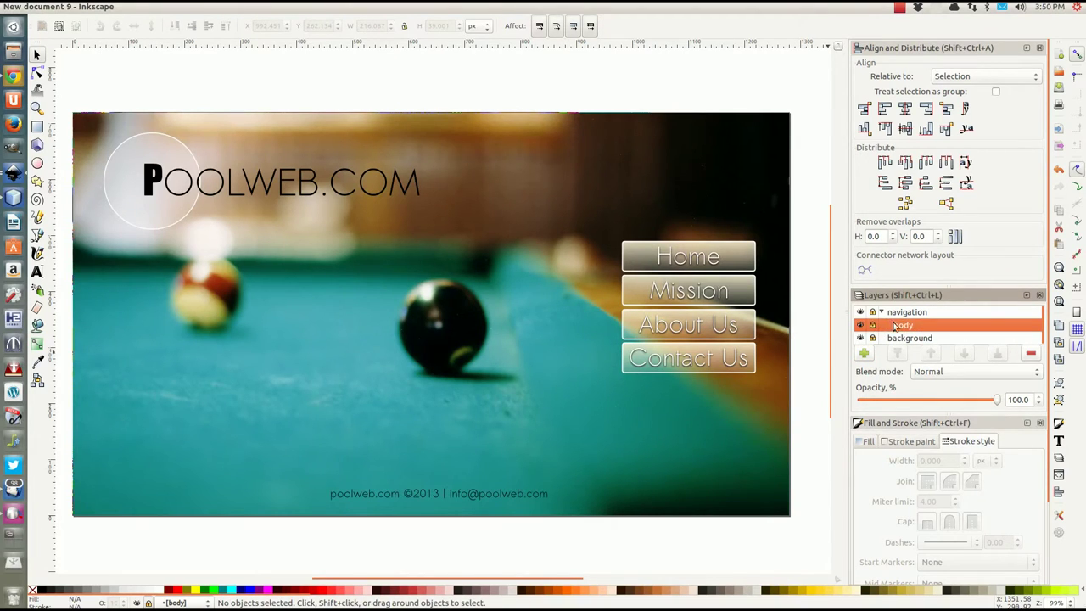
key("Up")
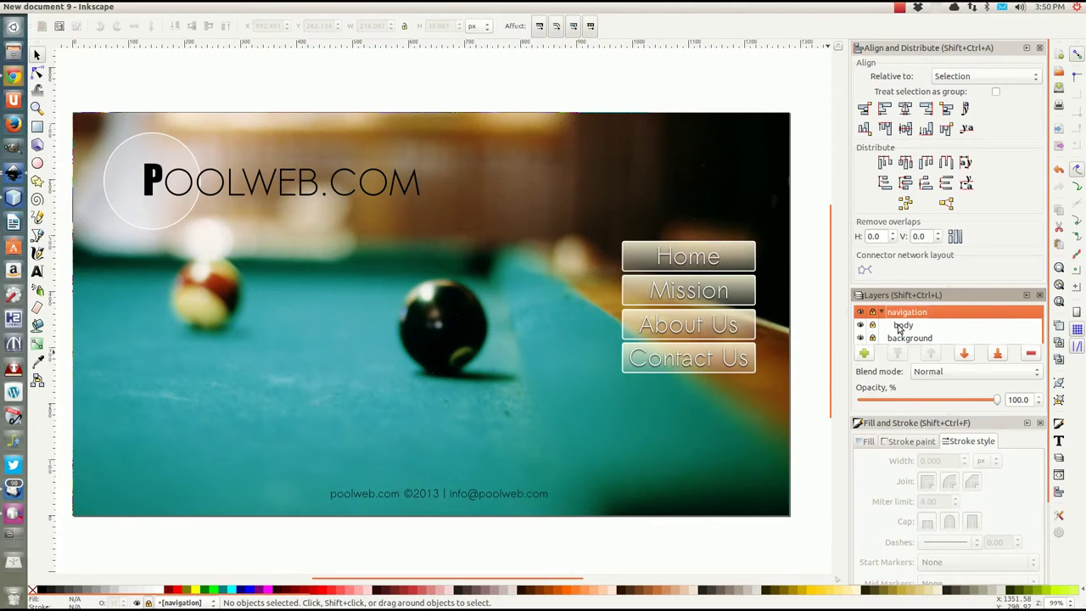
left_click(899, 327)
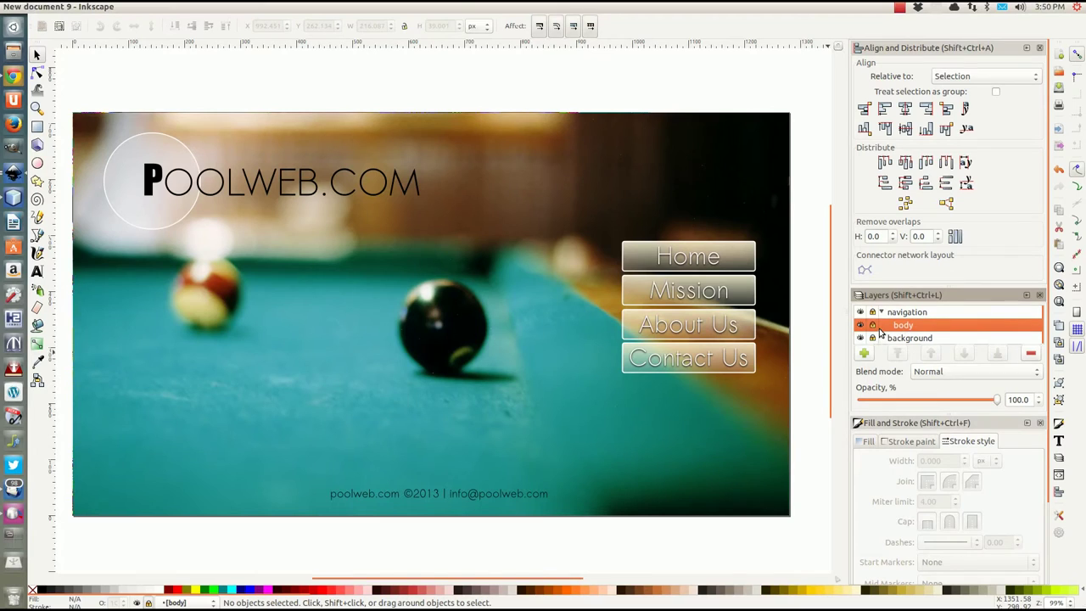
left_click(887, 327, "ctrl")
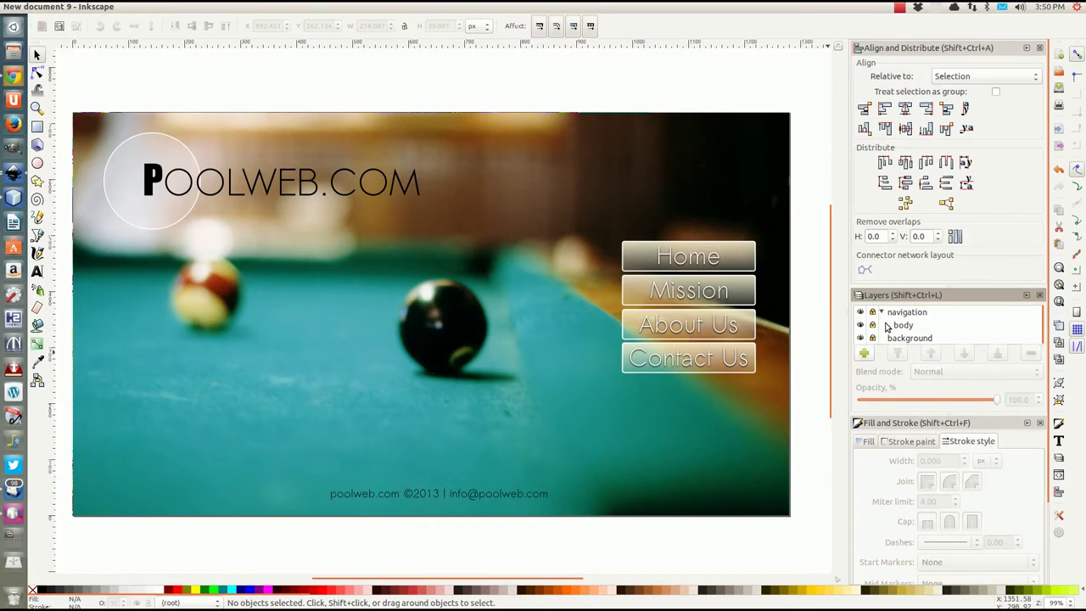
left_click(898, 326)
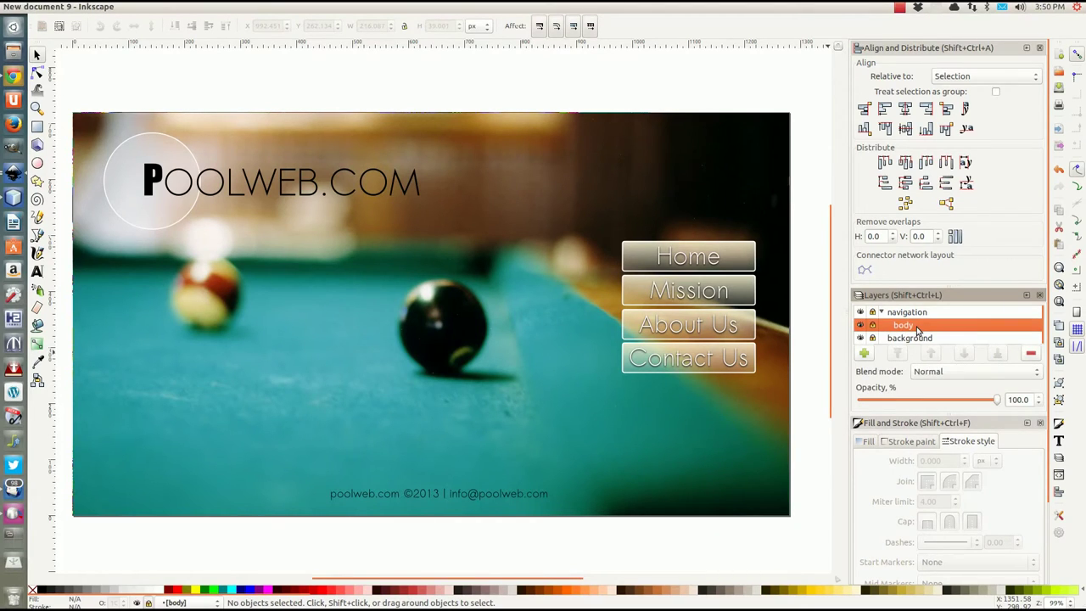
key("Delete")
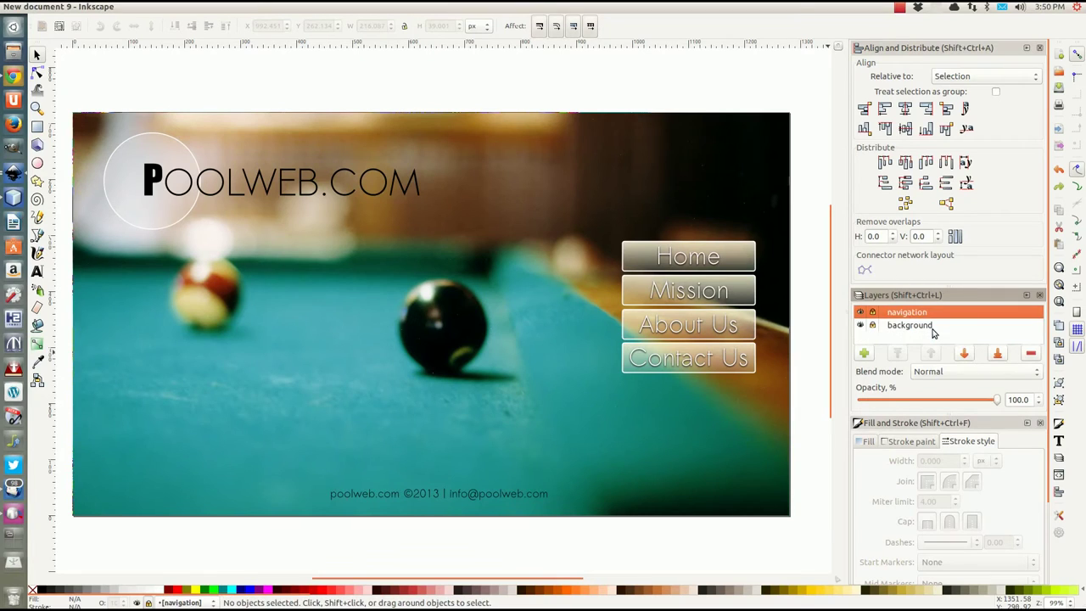
Create a top-level layer named Body positioned above the current navigation layer
left_click(863, 353)
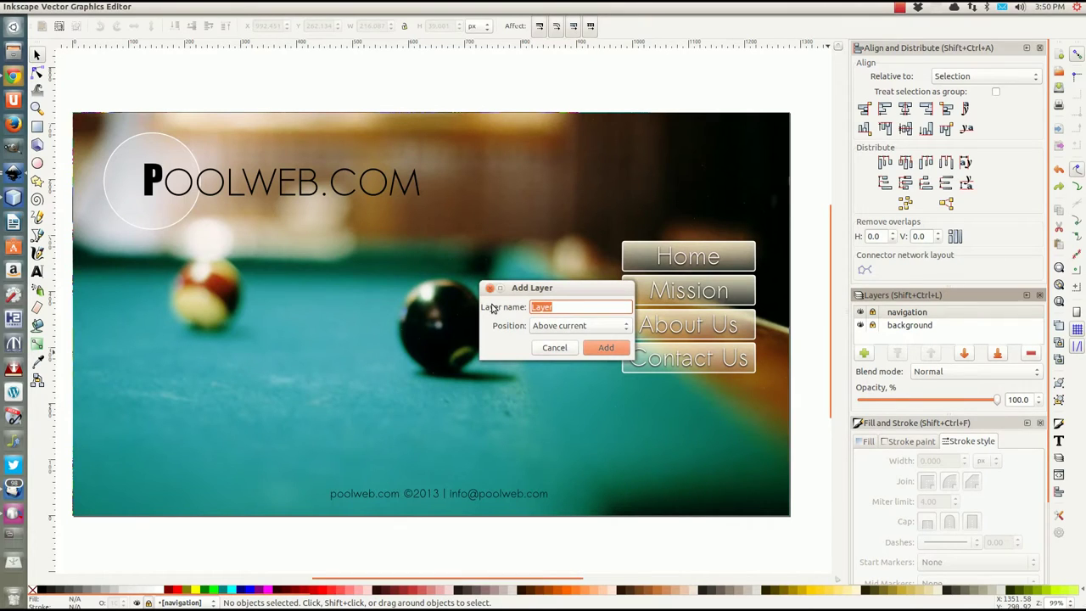
type("Body")
left_click(584, 327)
left_click(584, 327)
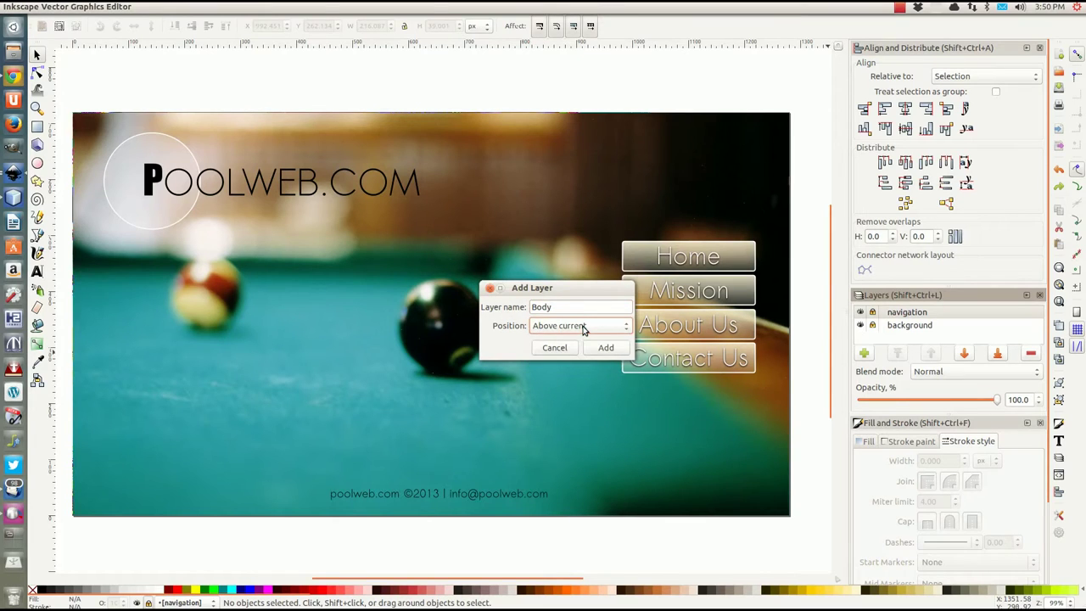
left_click(602, 346)
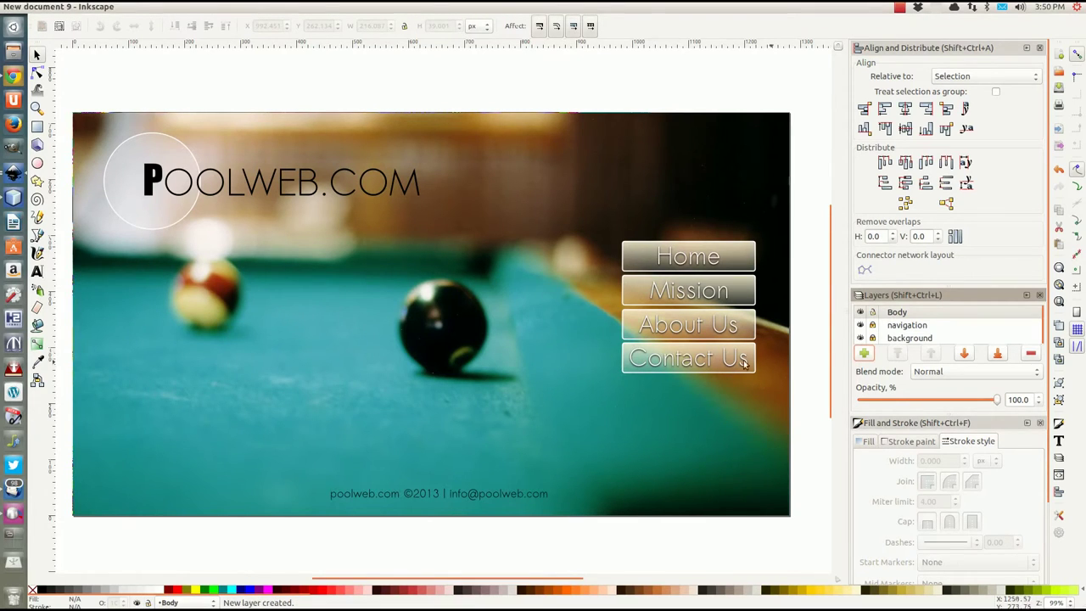
Draw a large rectangle from under the logo to above the footer, reaching the menu buttons
left_click(37, 127)
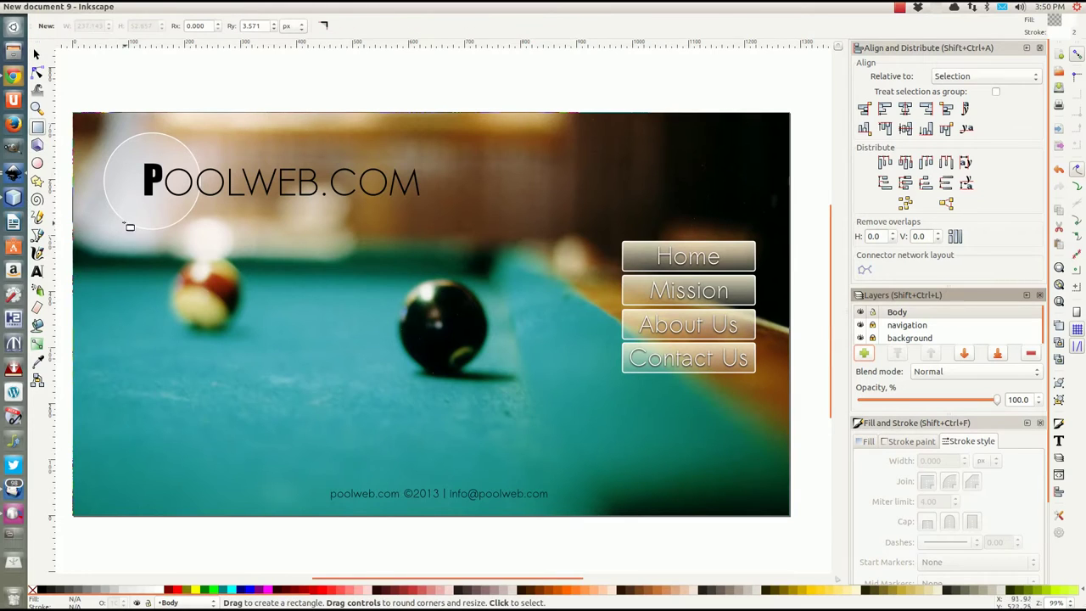
left_click_drag(111, 207, 606, 473)
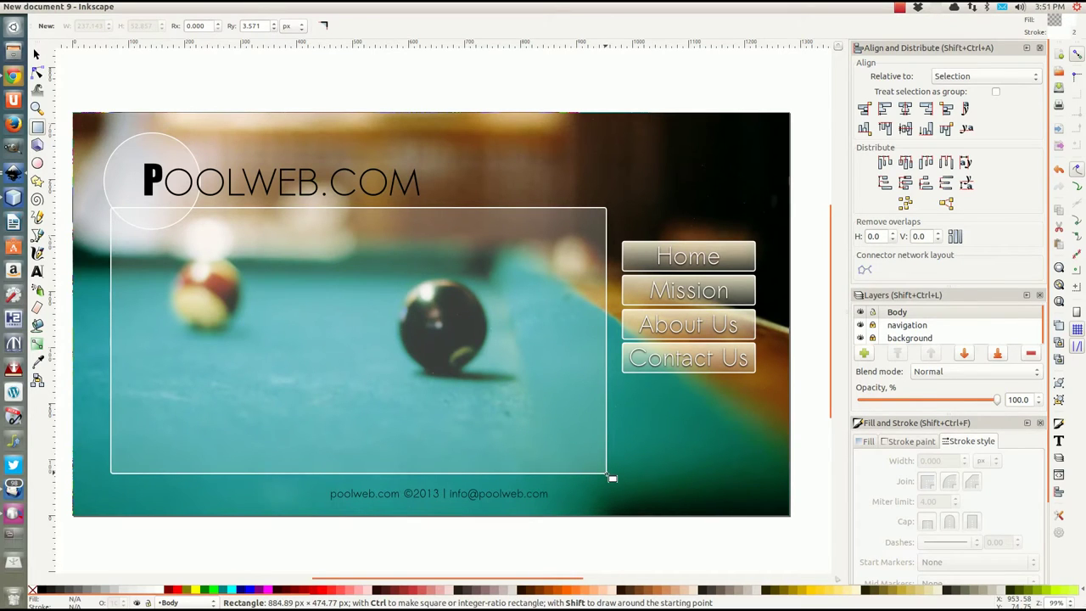
left_click_drag(606, 473, 613, 474)
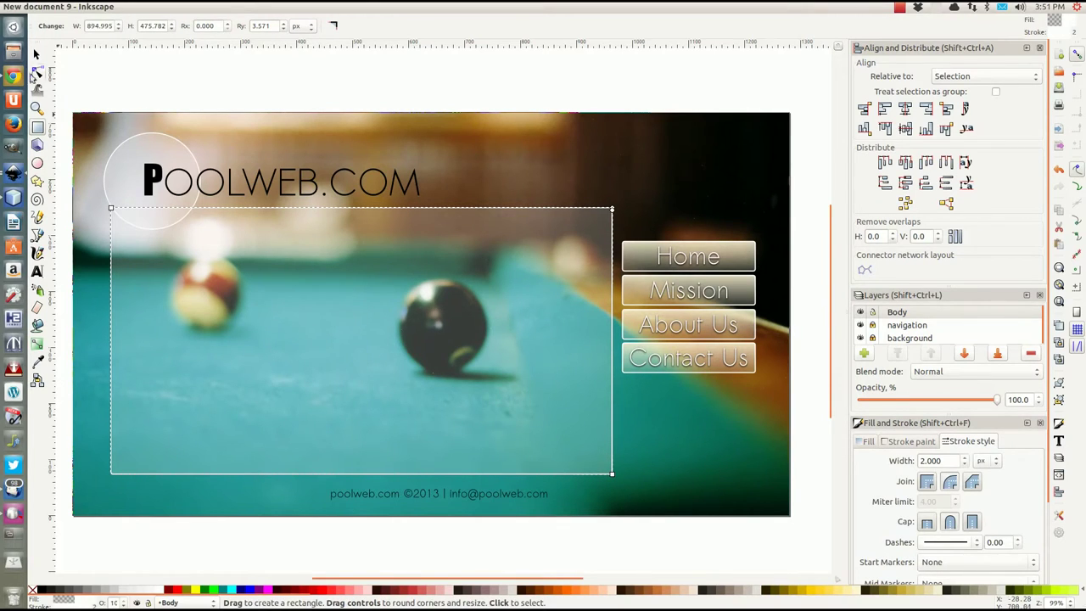
left_click(37, 55)
left_click(152, 76)
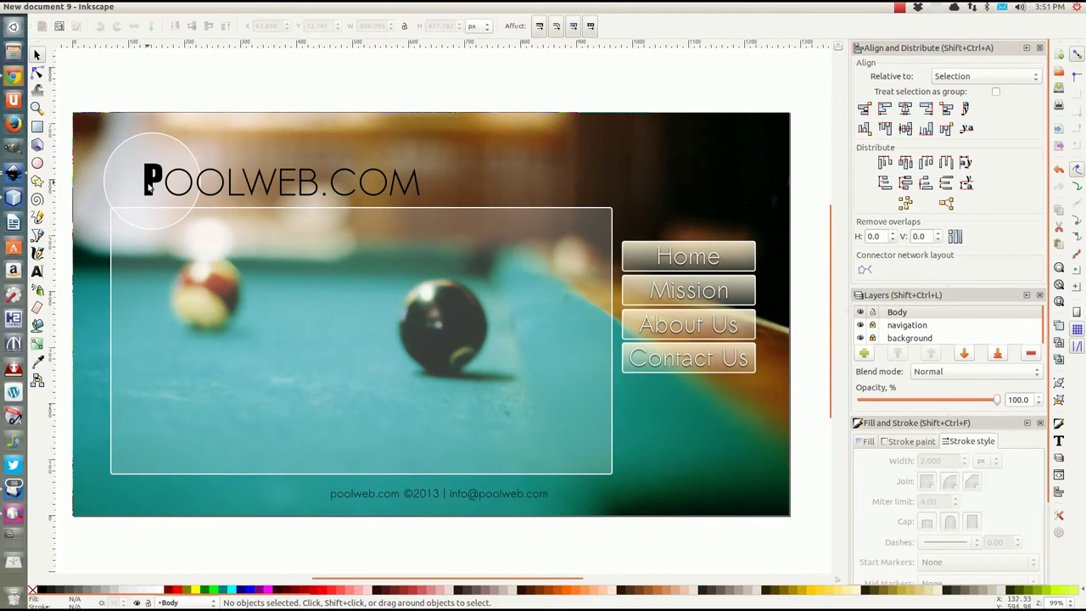
Make Body the current layer and select the logo group
left_click(877, 329)
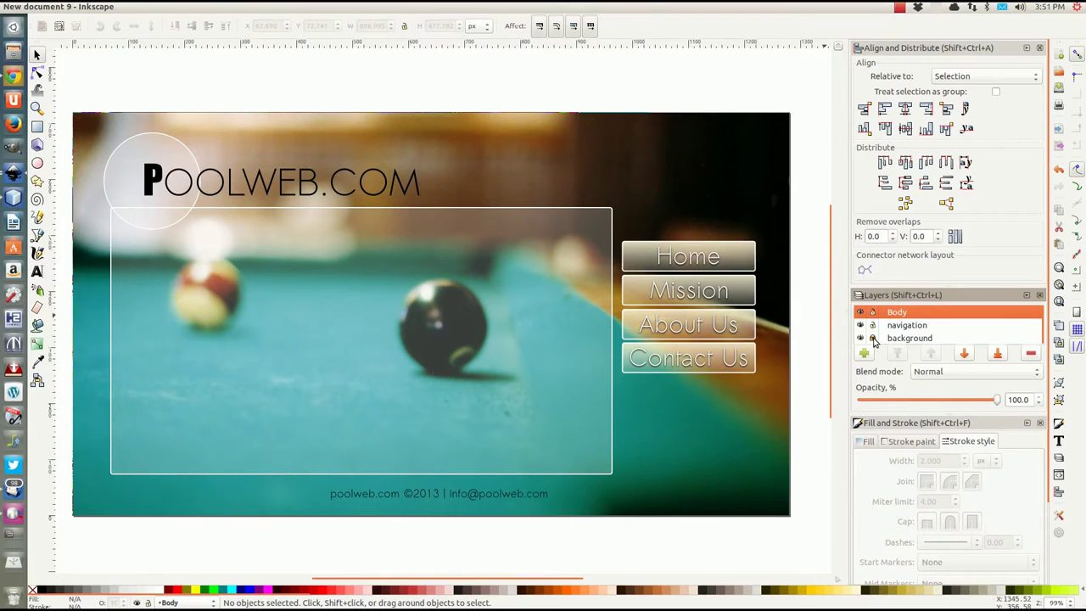
left_click(454, 92)
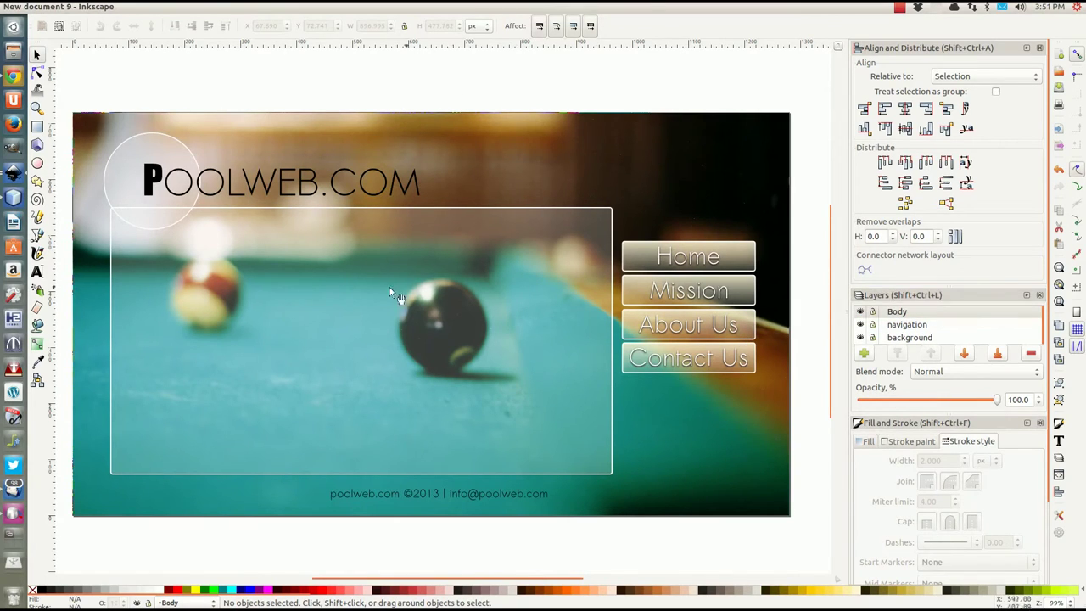
left_click(302, 282)
left_click(196, 178)
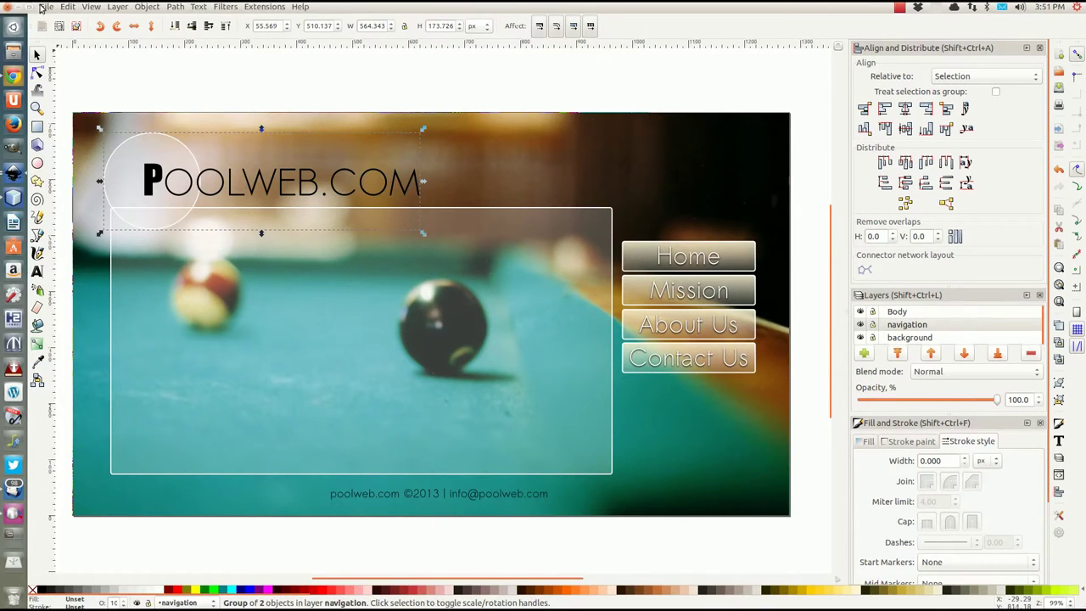
Set the bitmap export destination to logo.png in a new RVA/Tutorial folder
left_click(43, 7)
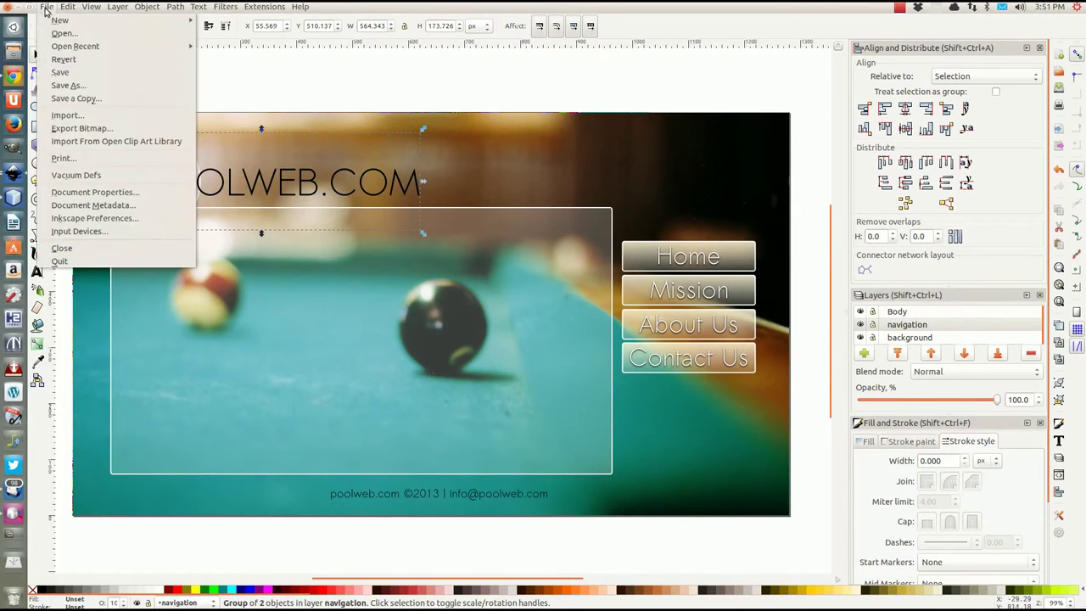
left_click(86, 130)
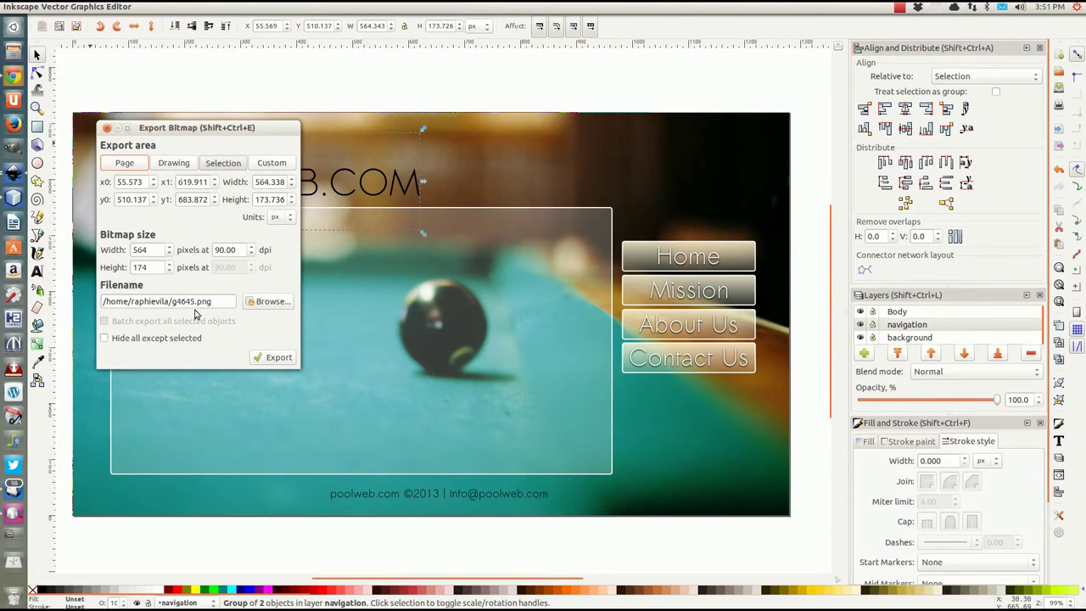
left_click(268, 302)
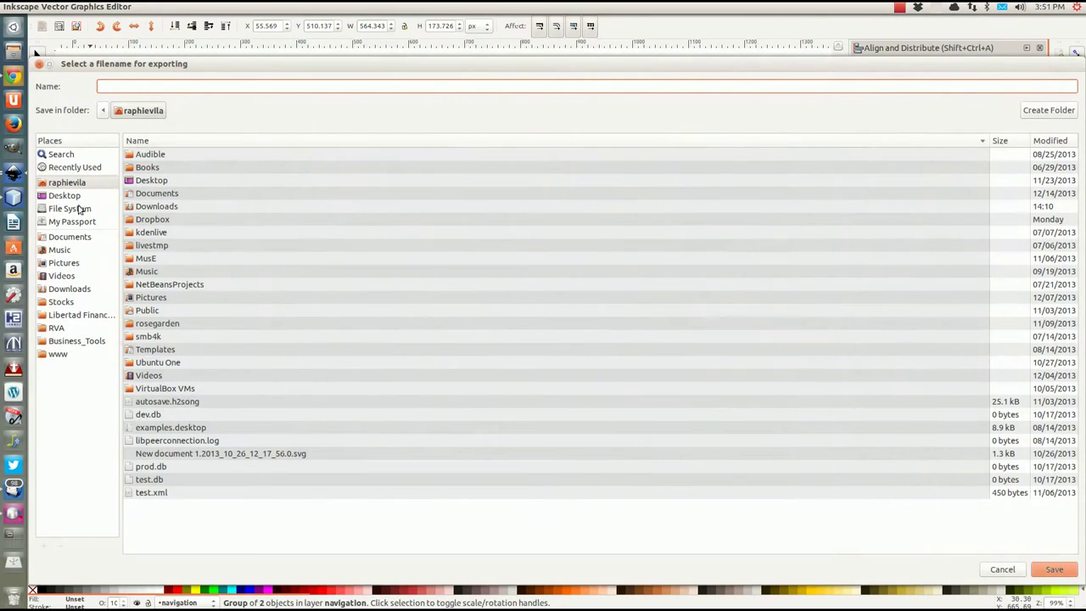
left_click(54, 329)
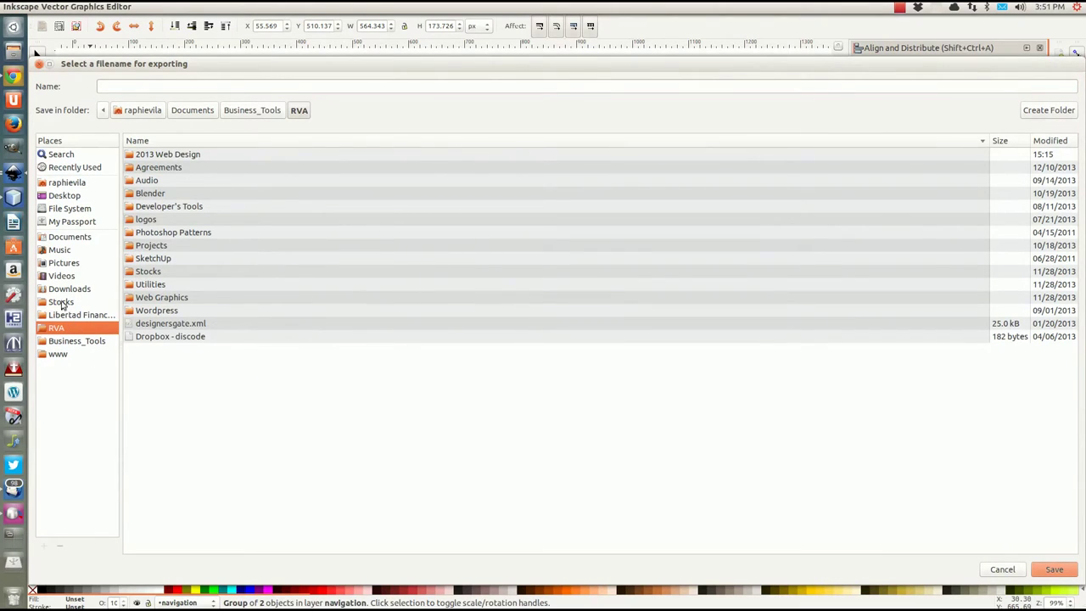
left_click(1070, 113)
type("Tu")
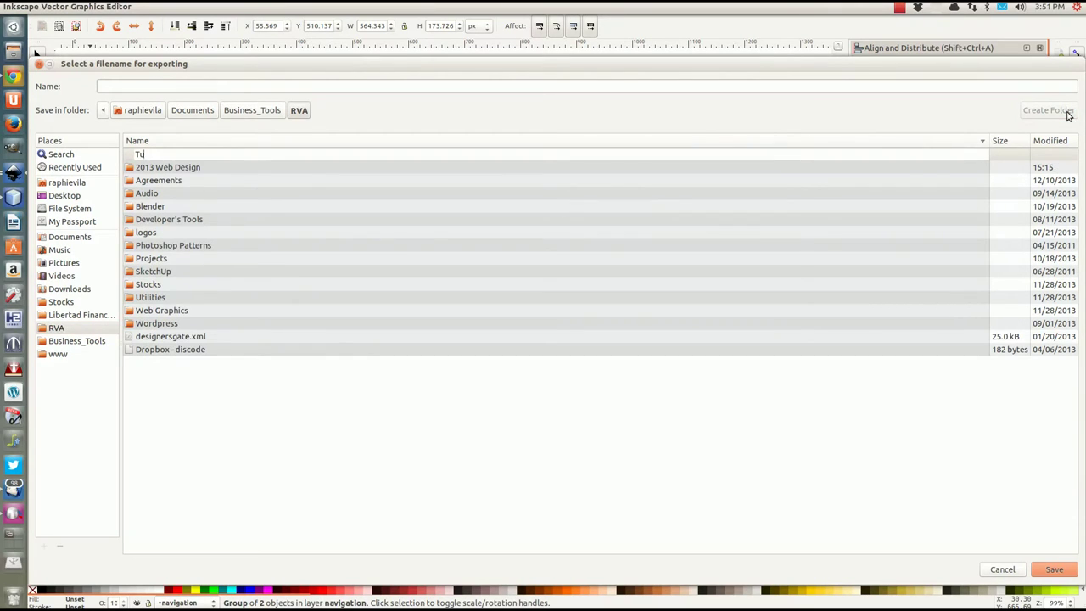
type("torial")
key("Return")
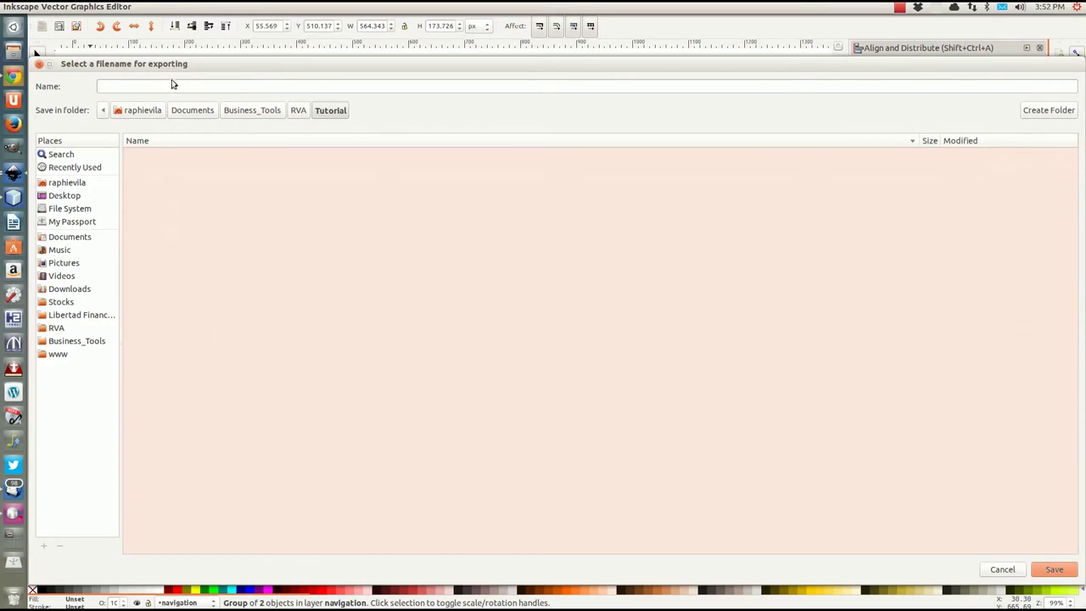
left_click(171, 89)
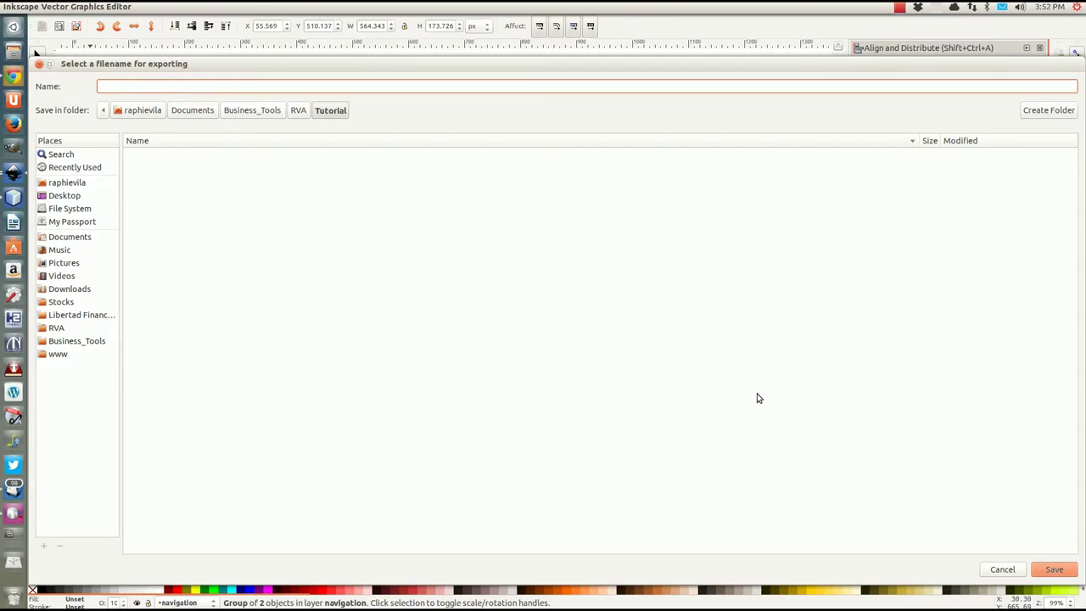
left_click(1052, 572)
type("logo.png")
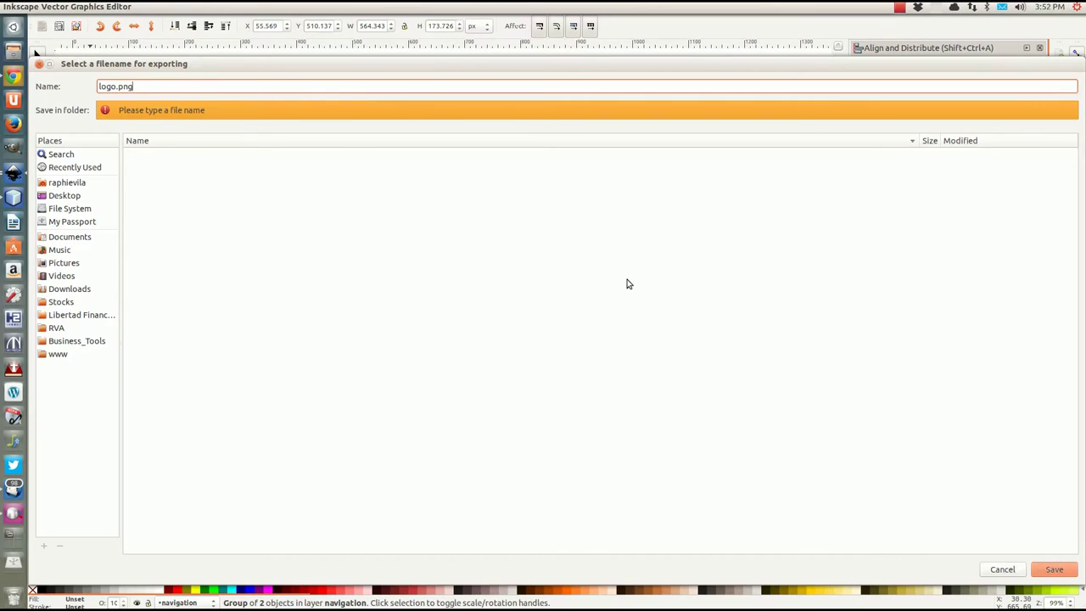
left_click(1054, 570)
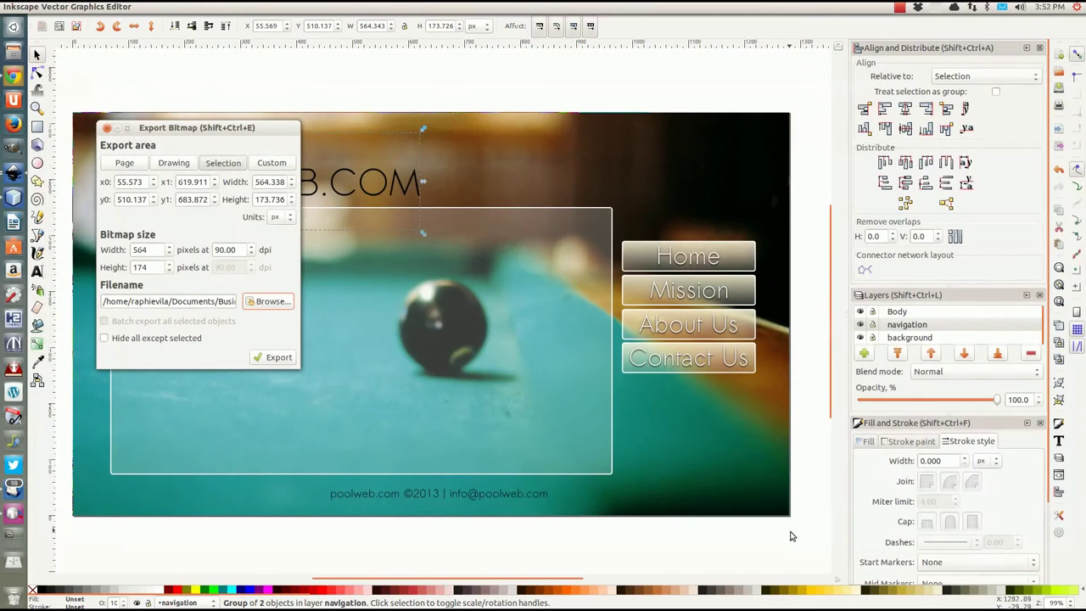
Export the logo alone with Hide all except selected, replacing the existing logo.png
left_click(272, 358)
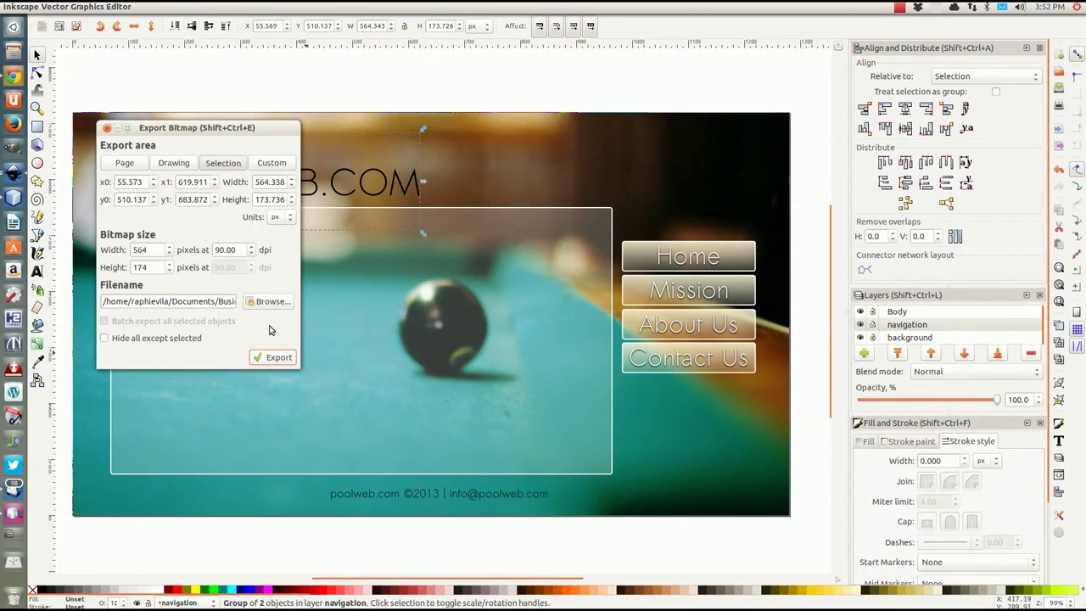
left_click(104, 339)
left_click(271, 360)
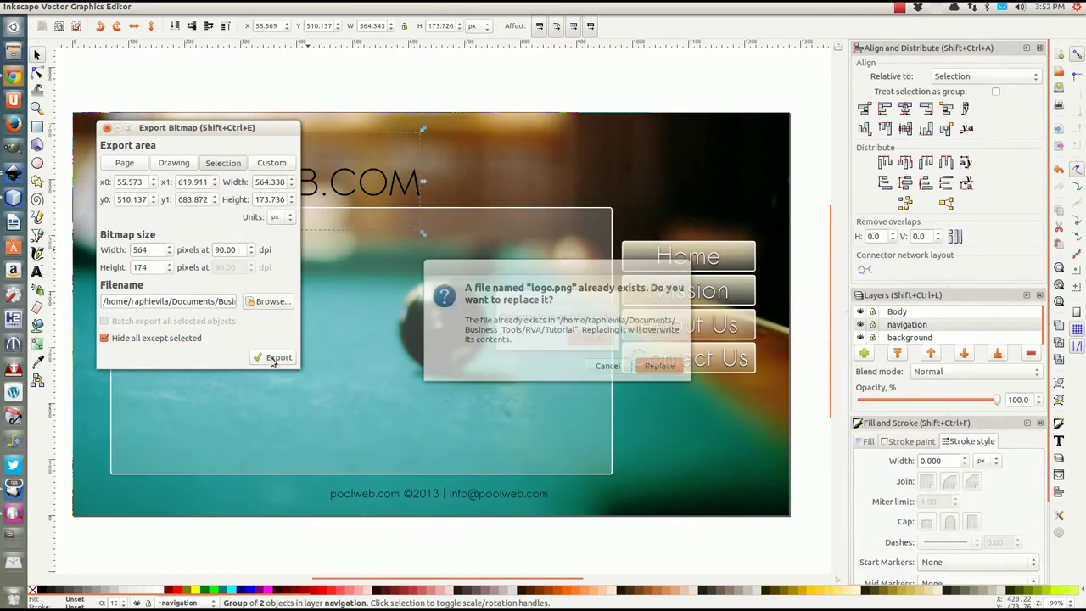
left_click(654, 369)
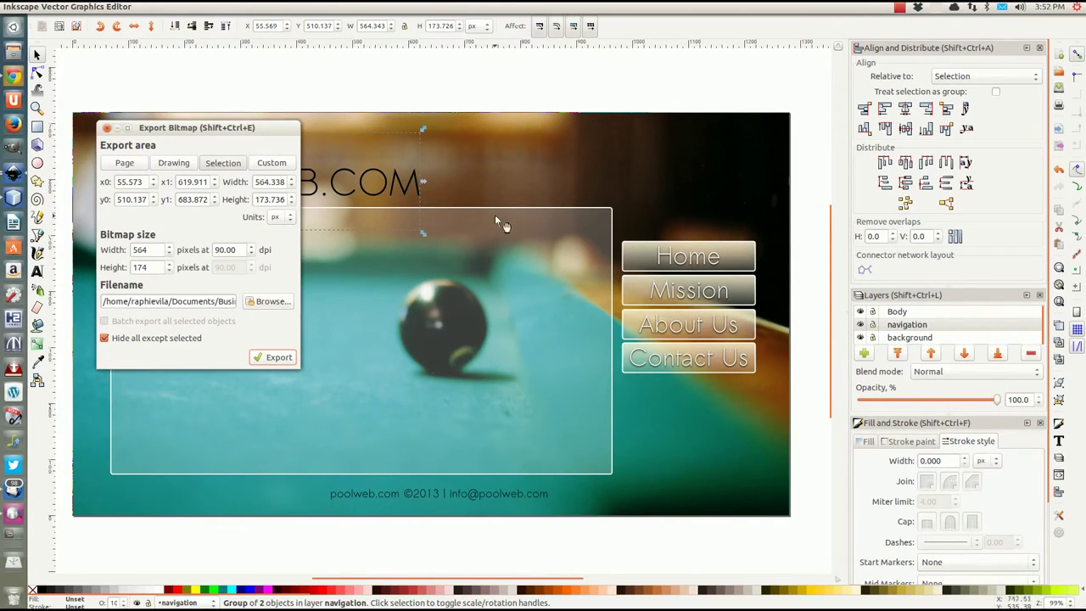
left_click(715, 256)
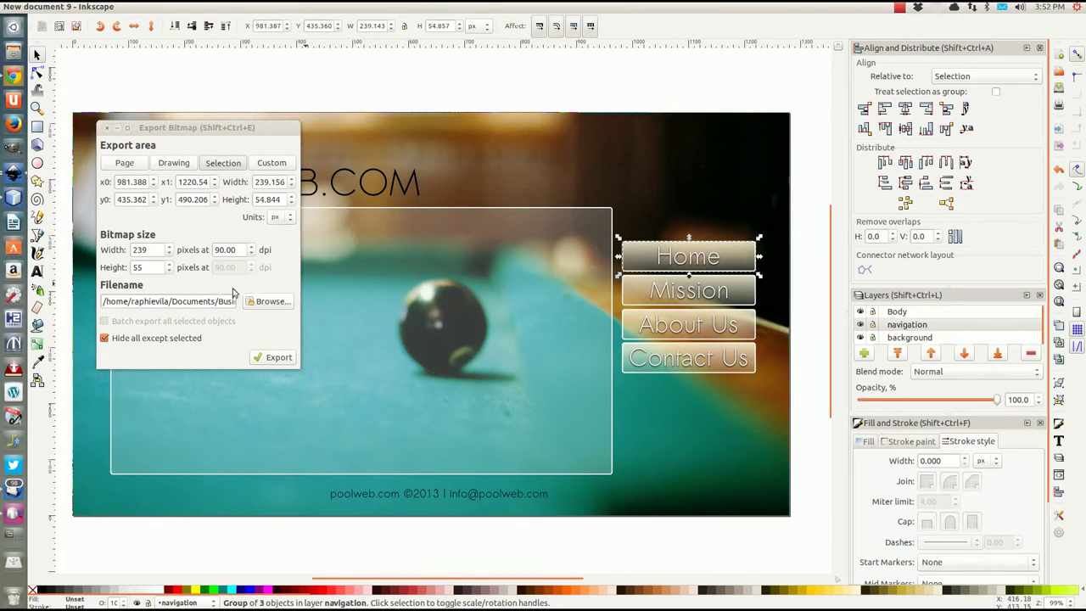
Export the Home and Mission buttons as home.png and mission.png
left_click(200, 301)
key("End")
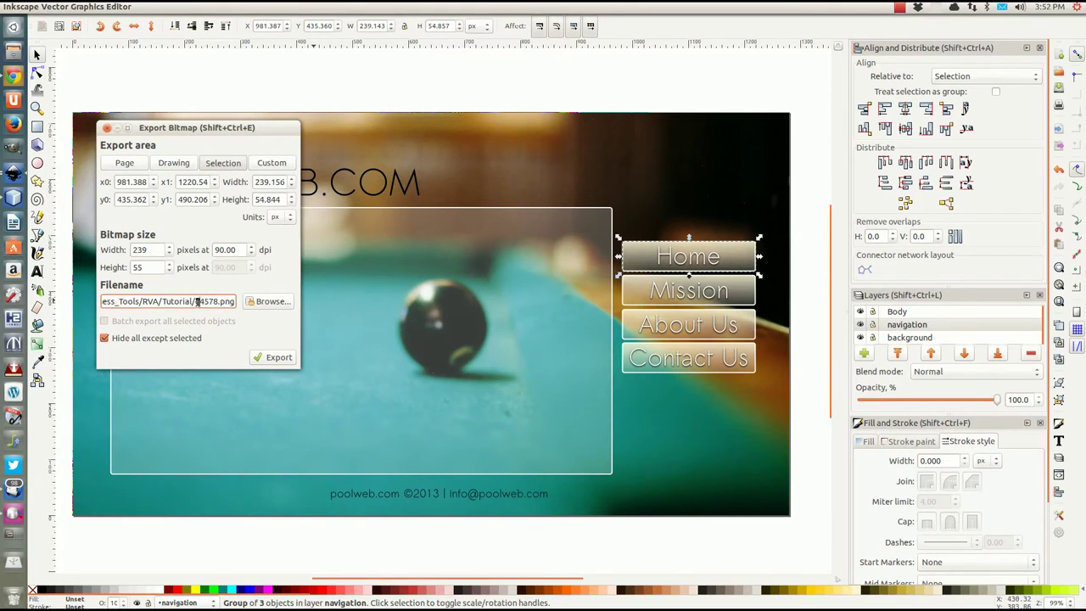
left_click_drag(195, 302, 219, 302)
type("hom")
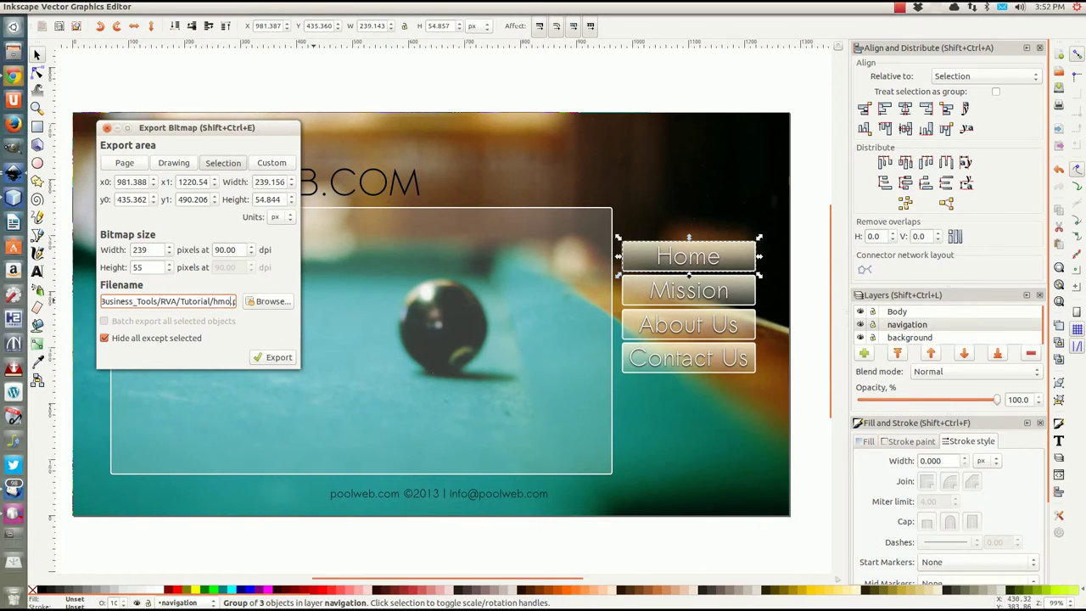
type("e")
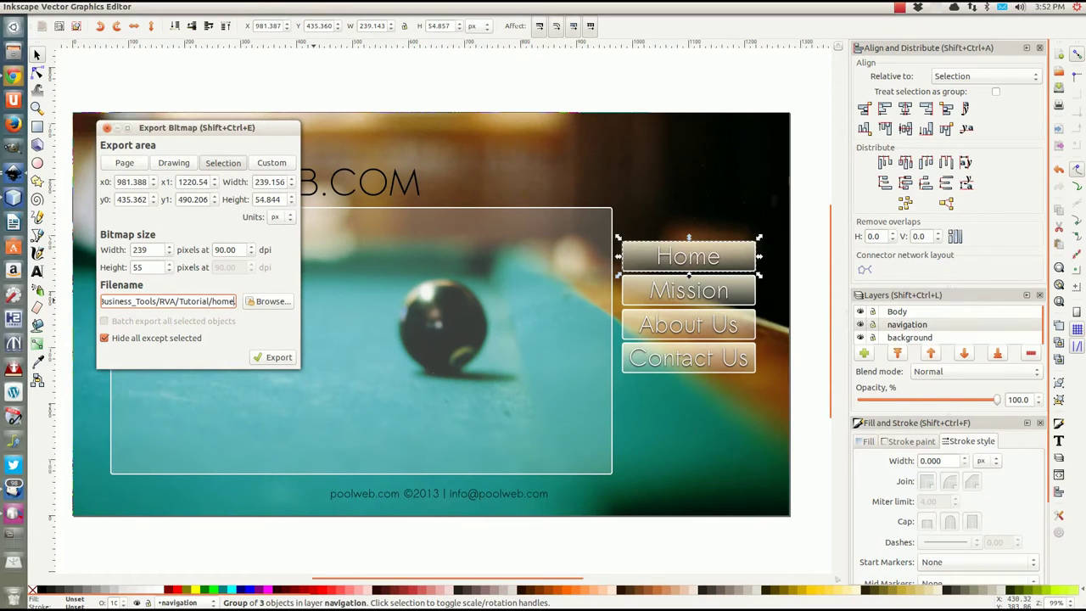
left_click(273, 357)
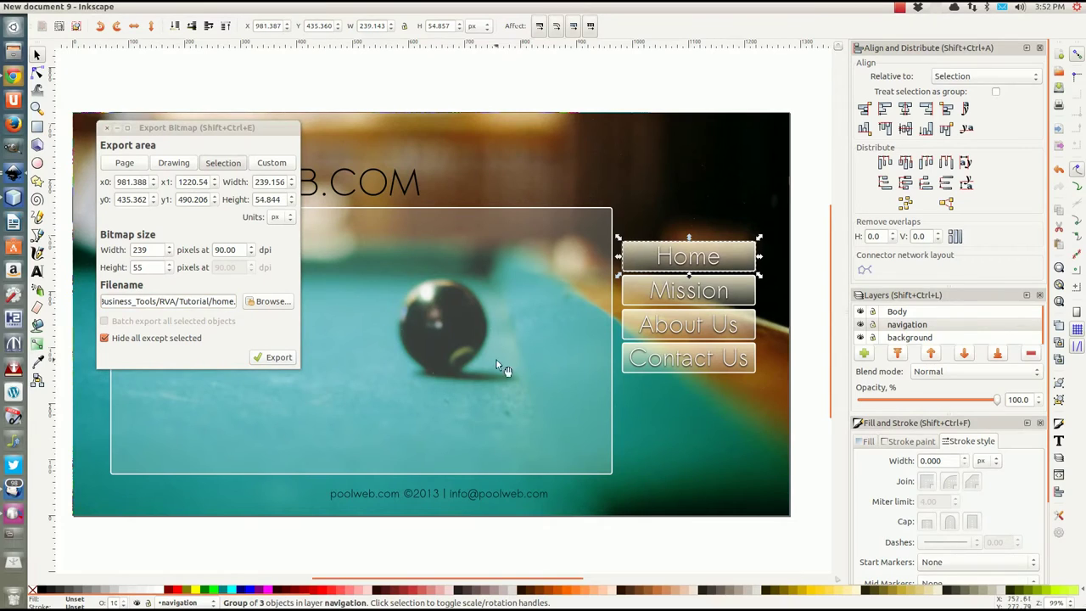
left_click(680, 301)
left_click(222, 303)
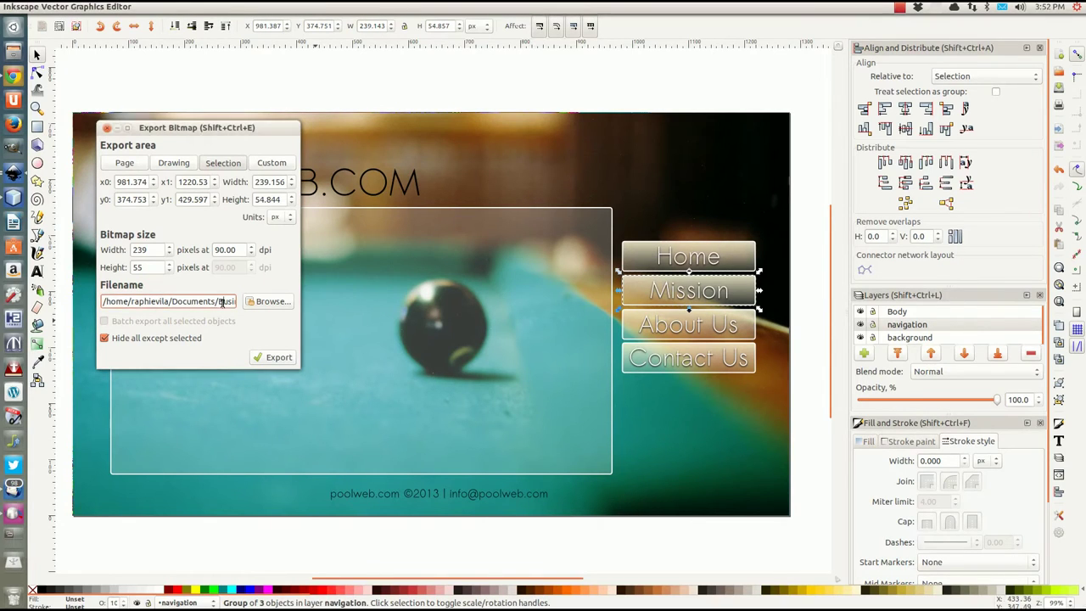
triple_click(220, 303)
key("End")
double_click(208, 302)
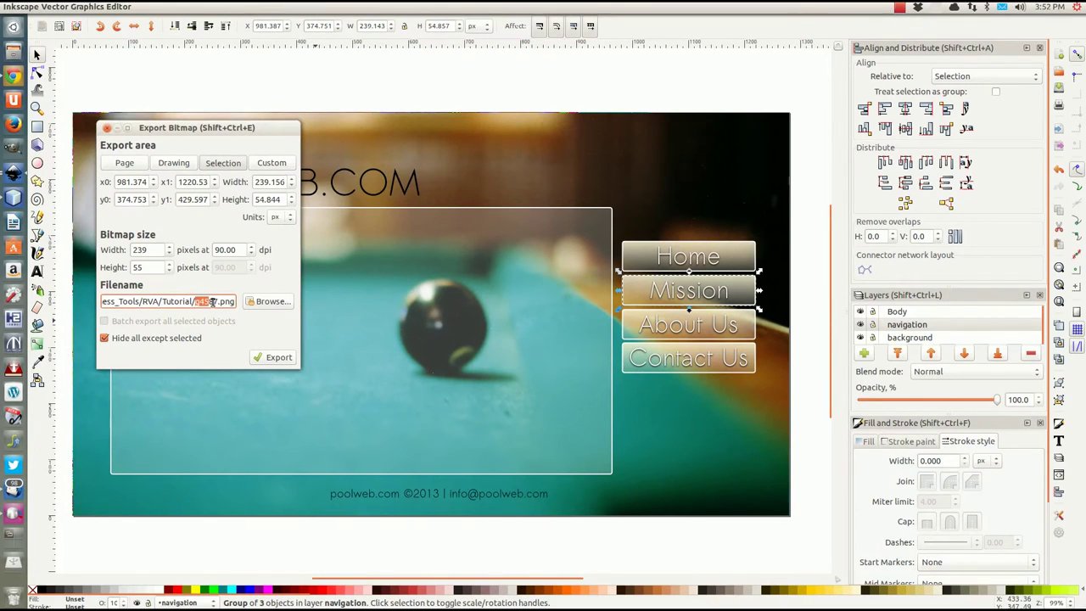
type("miss")
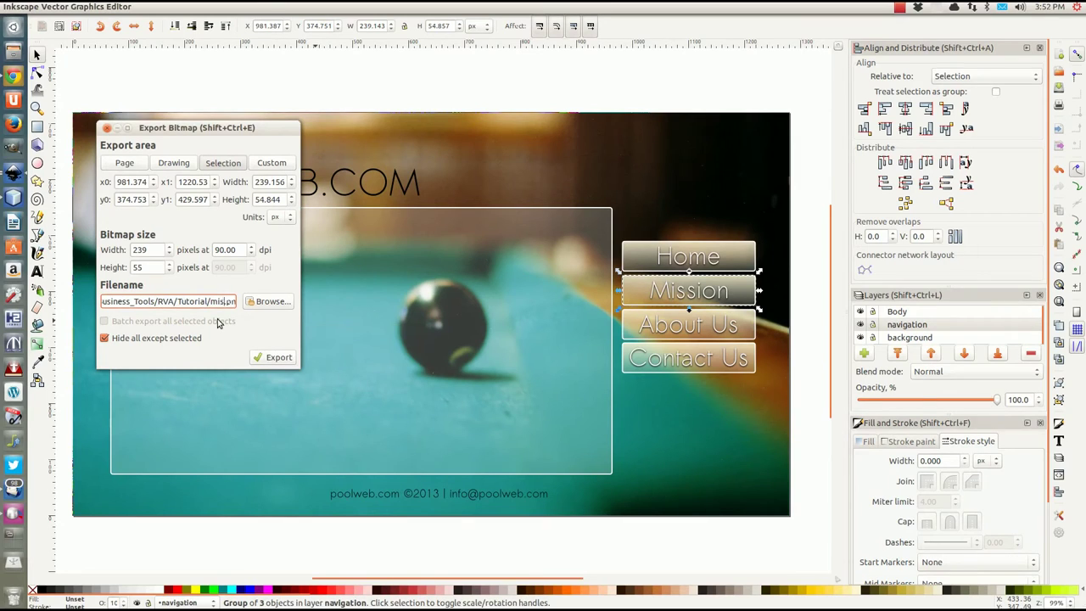
type("ion")
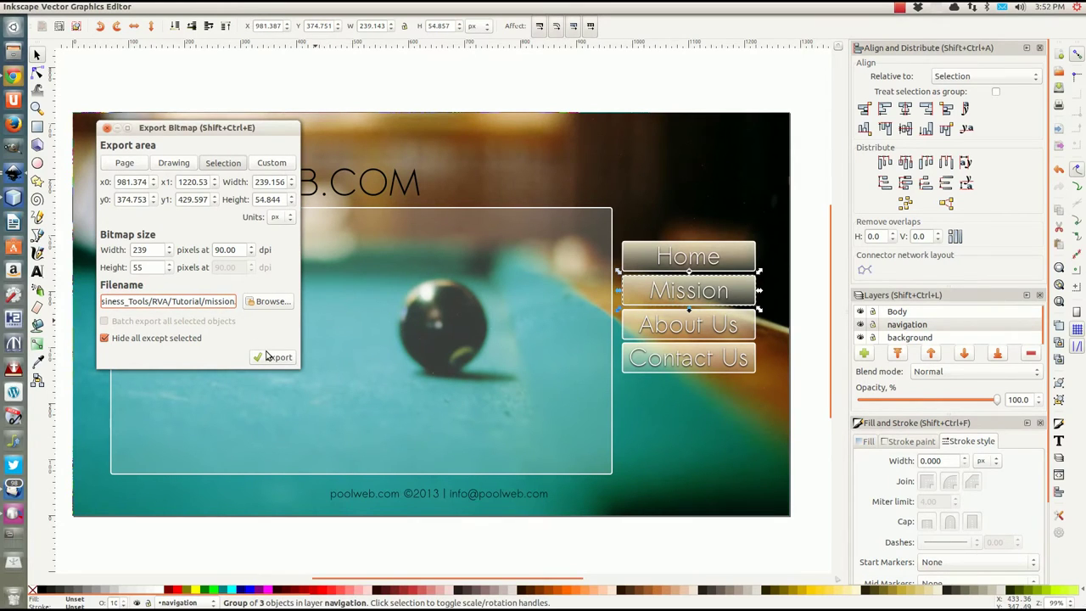
left_click(270, 357)
Export the About Us and Contact Us buttons as about.png and contact.png
left_click(689, 338)
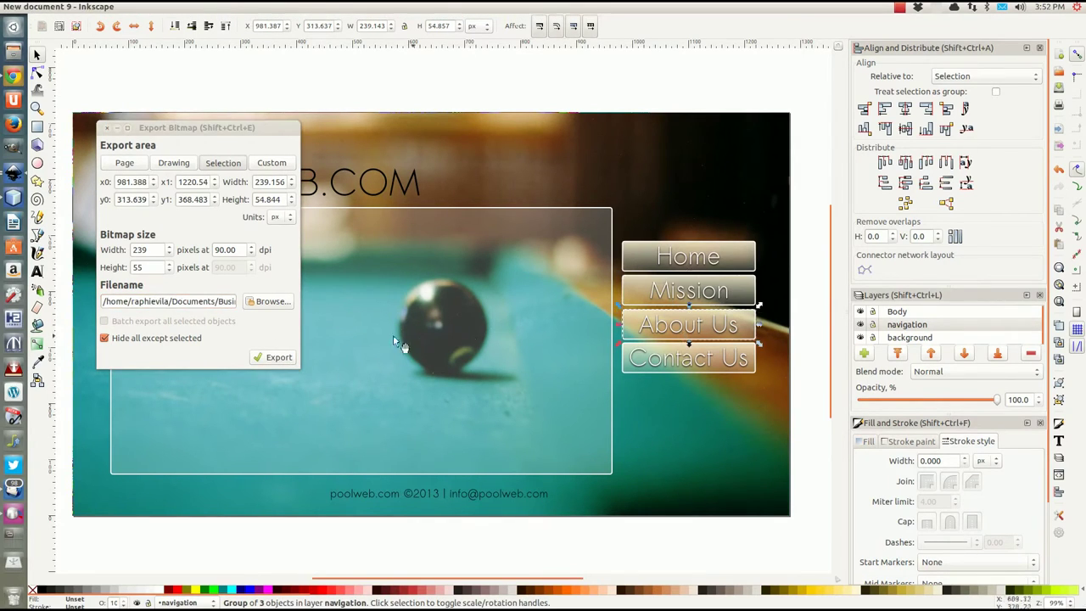
triple_click(215, 302)
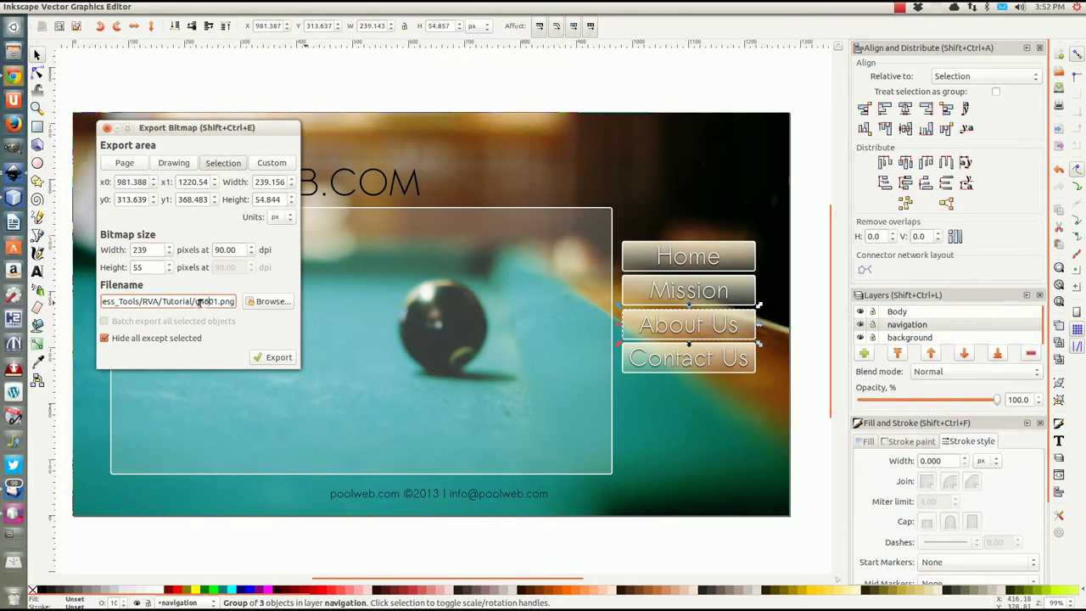
double_click(216, 303)
type("a")
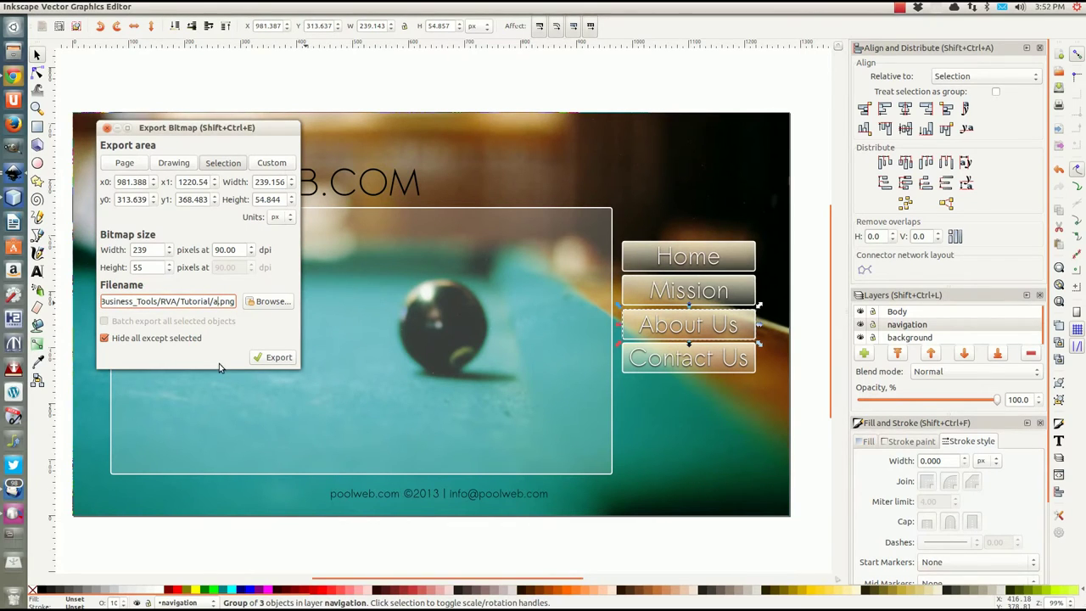
type("bout")
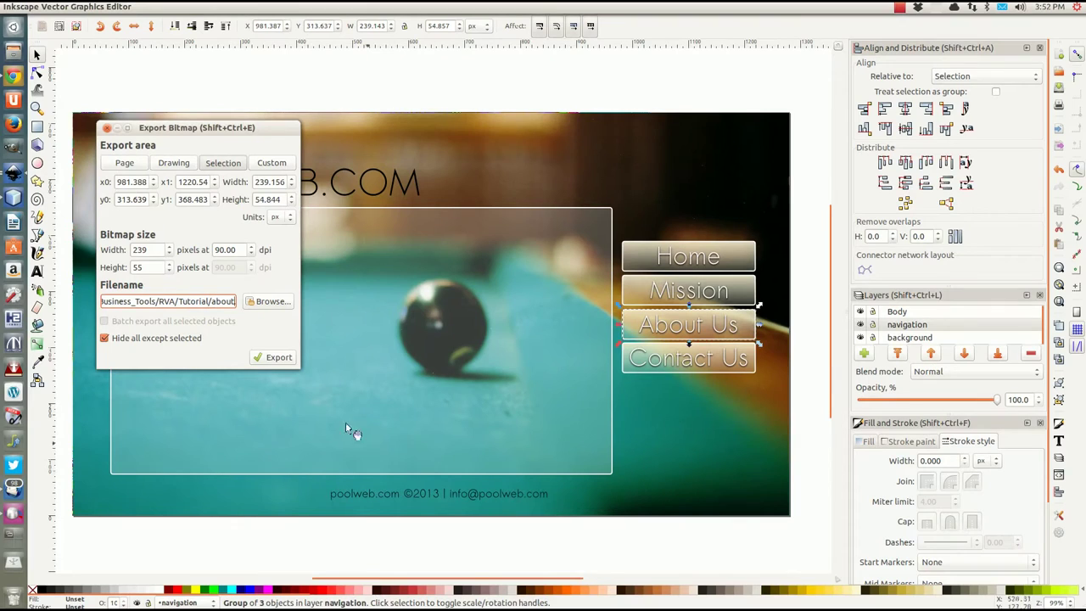
left_click(273, 359)
left_click(654, 367)
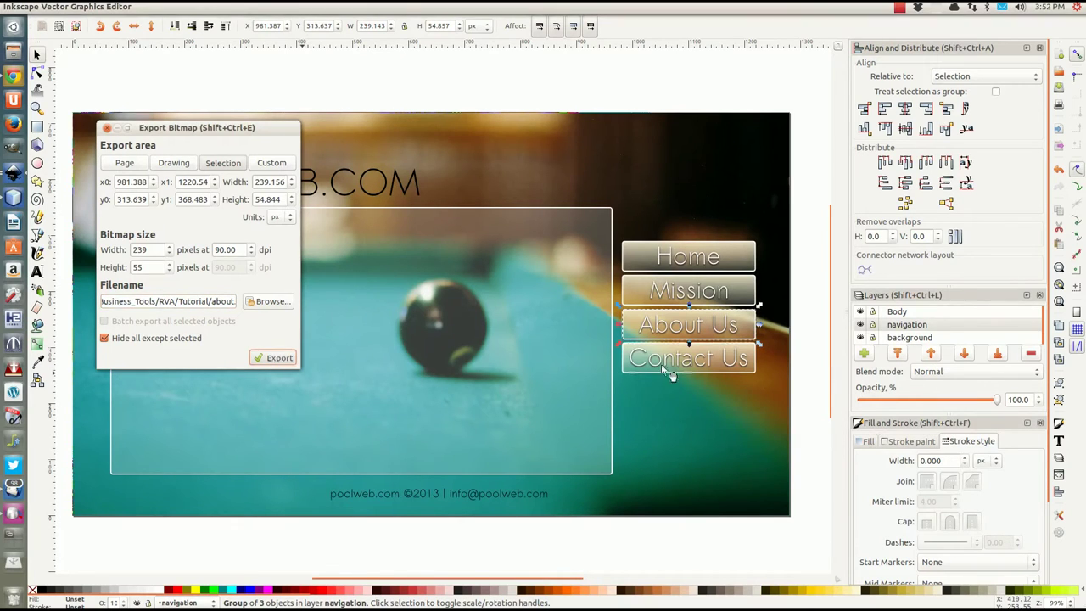
left_click(219, 303)
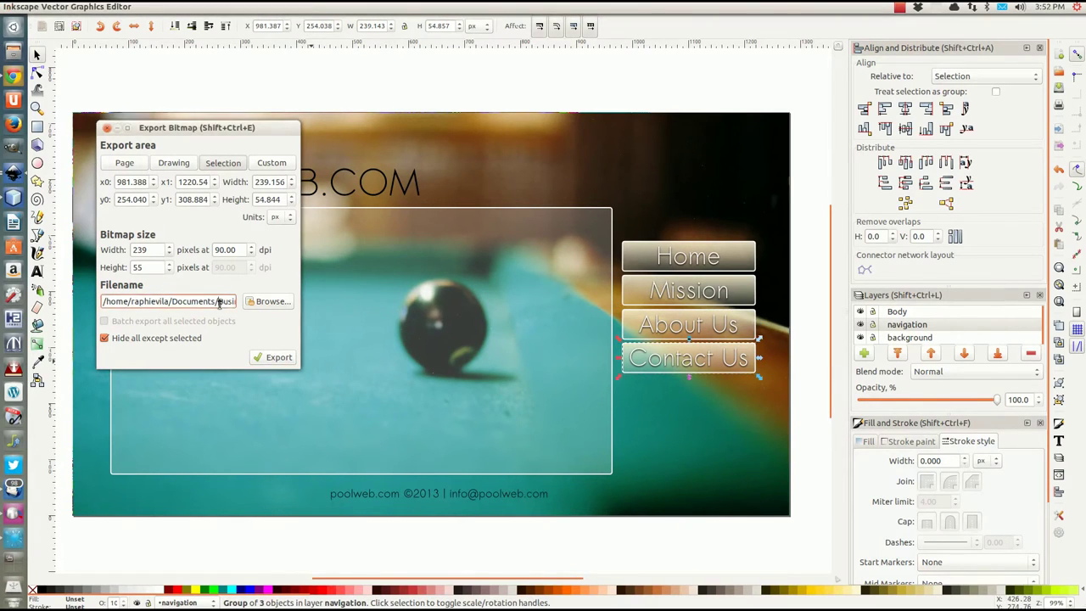
left_click_drag(194, 302, 207, 302)
type("c")
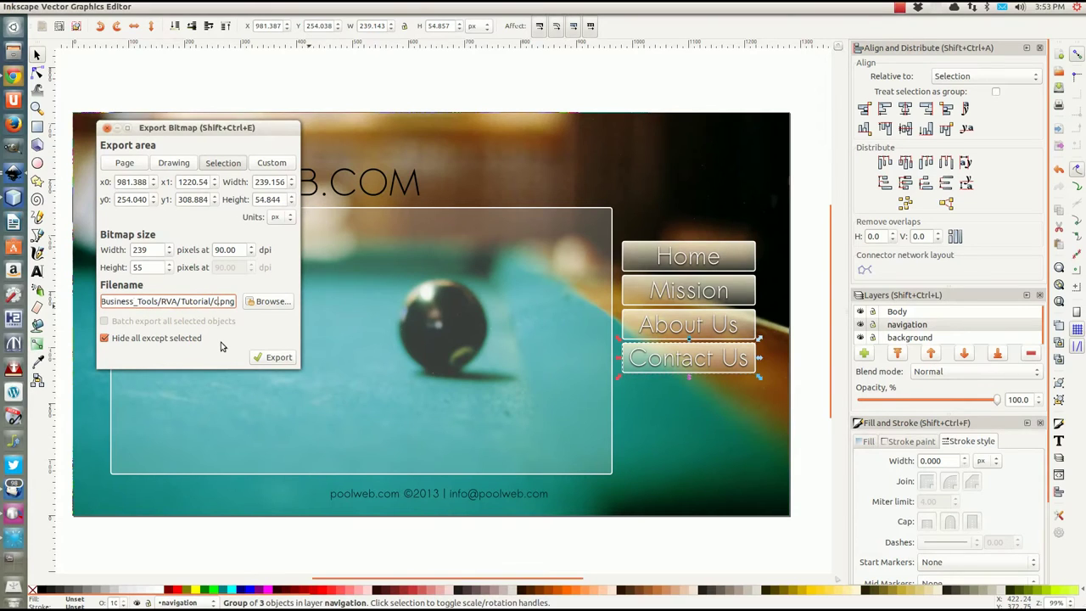
type("ontact")
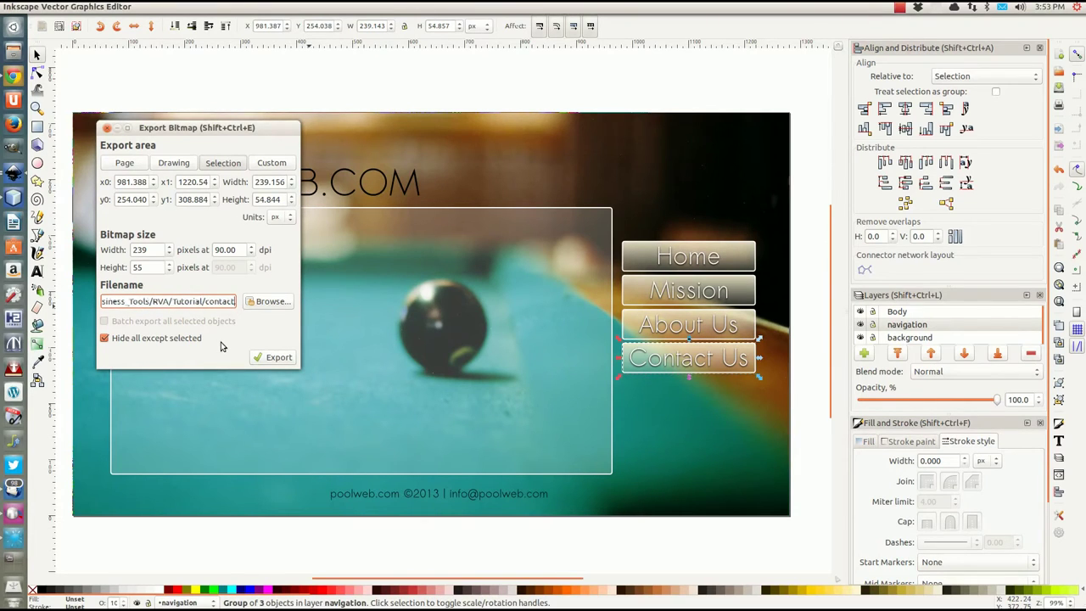
left_click(269, 363)
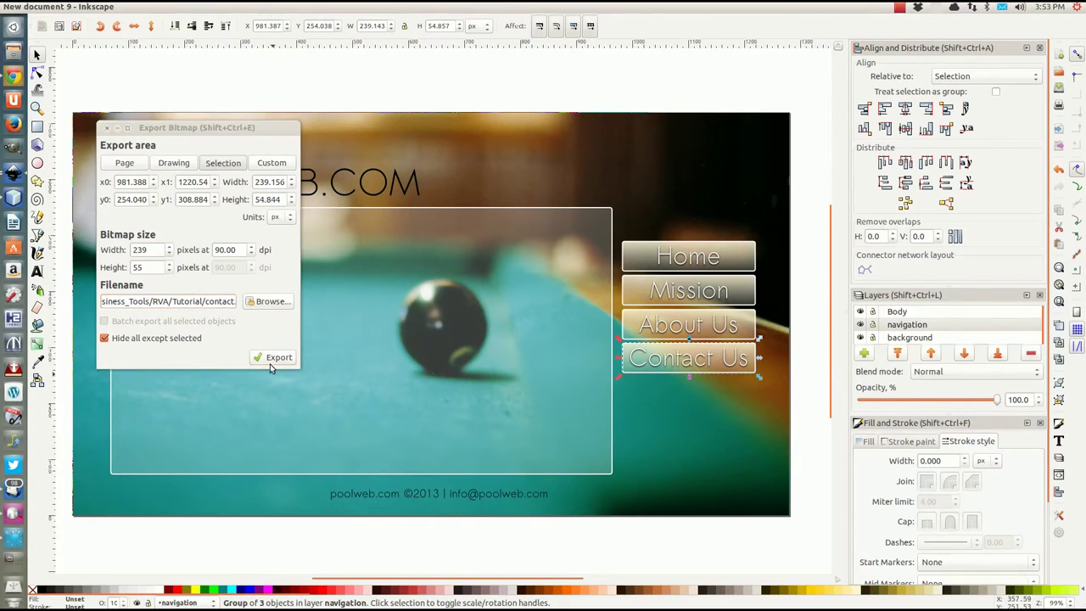
left_click(365, 331)
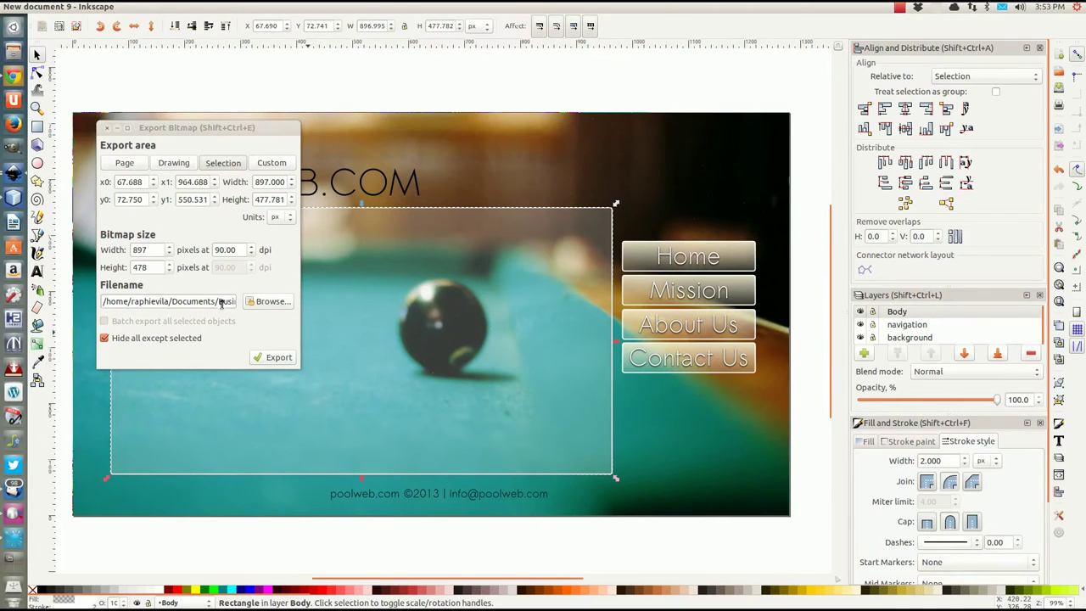
Export the selected body panel as body.png
left_click(217, 301)
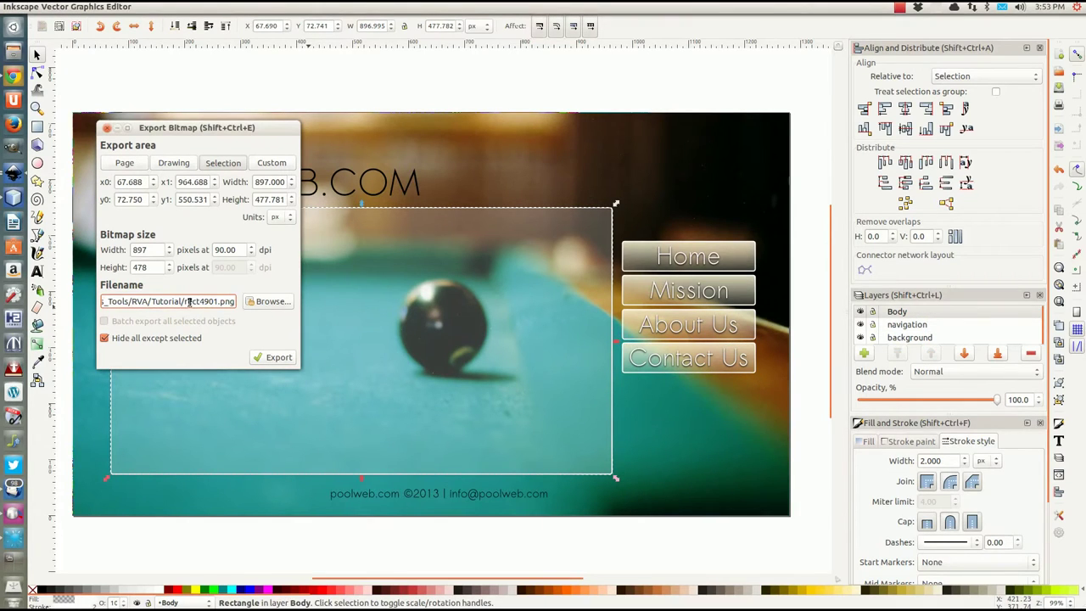
left_click_drag(185, 302, 208, 303)
type("body")
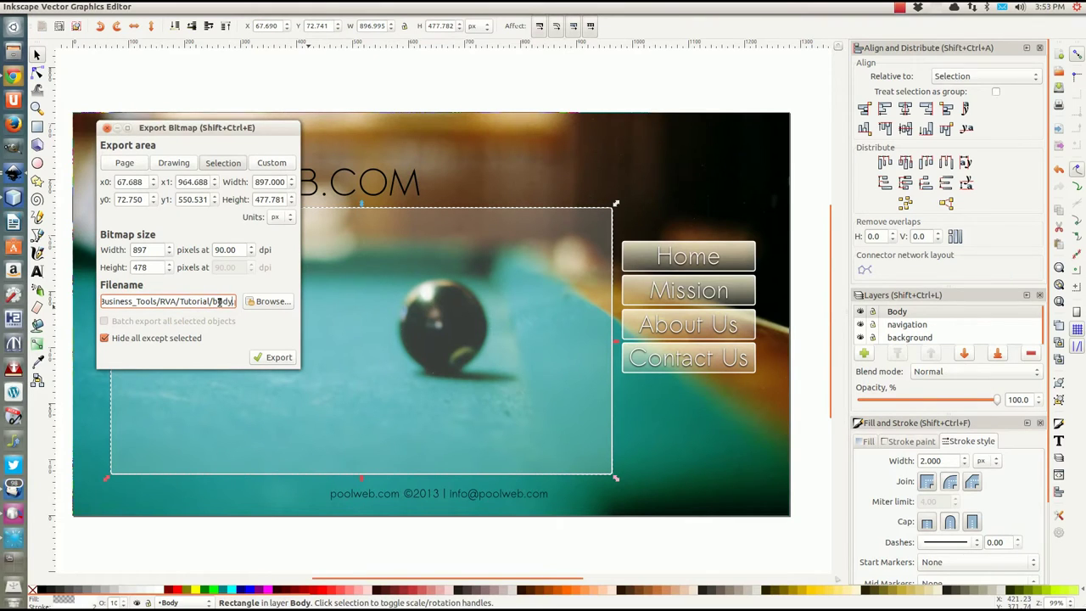
left_click(265, 358)
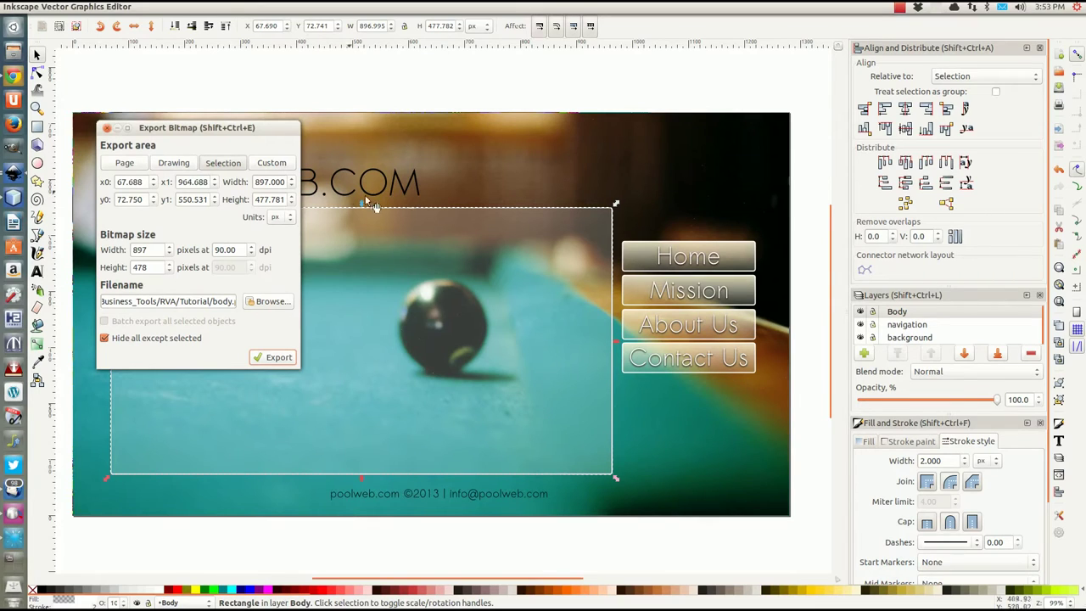
Export the whole page area as background.png into RVA/Tutorial
left_click(537, 169)
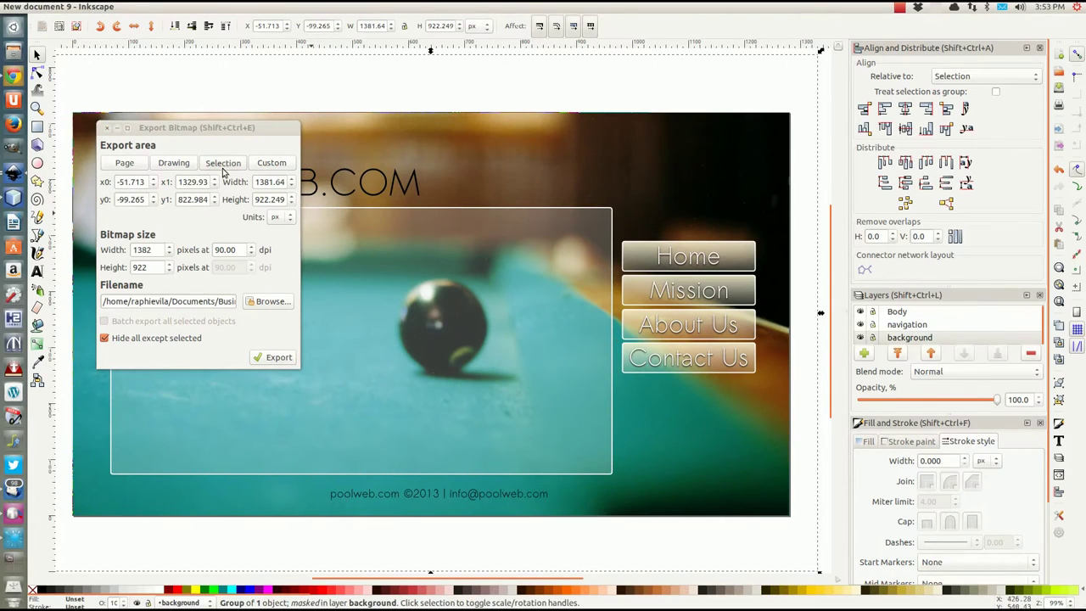
left_click(127, 164)
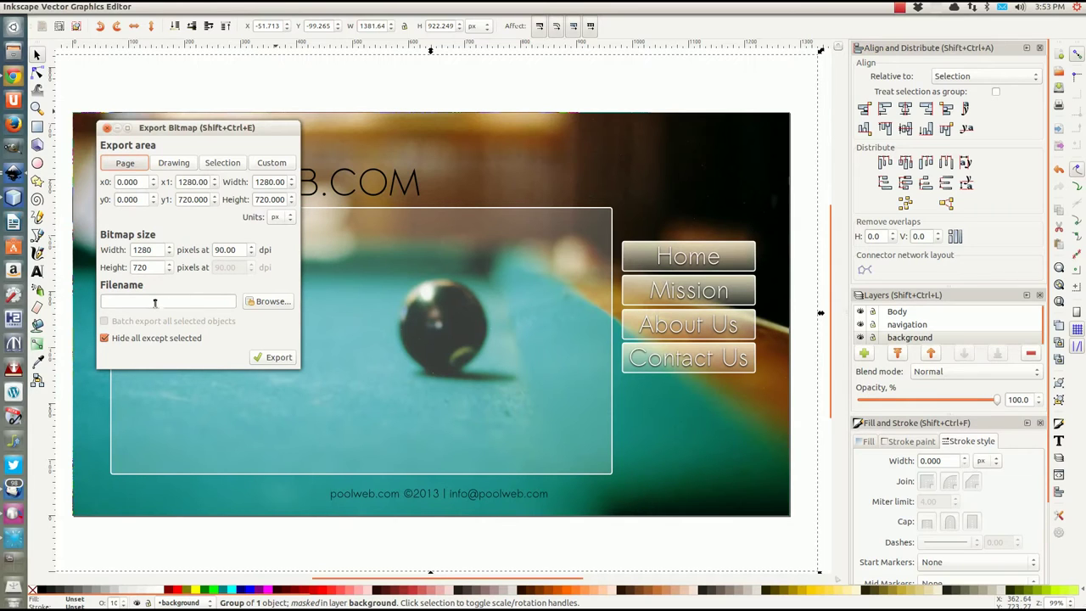
left_click(265, 302)
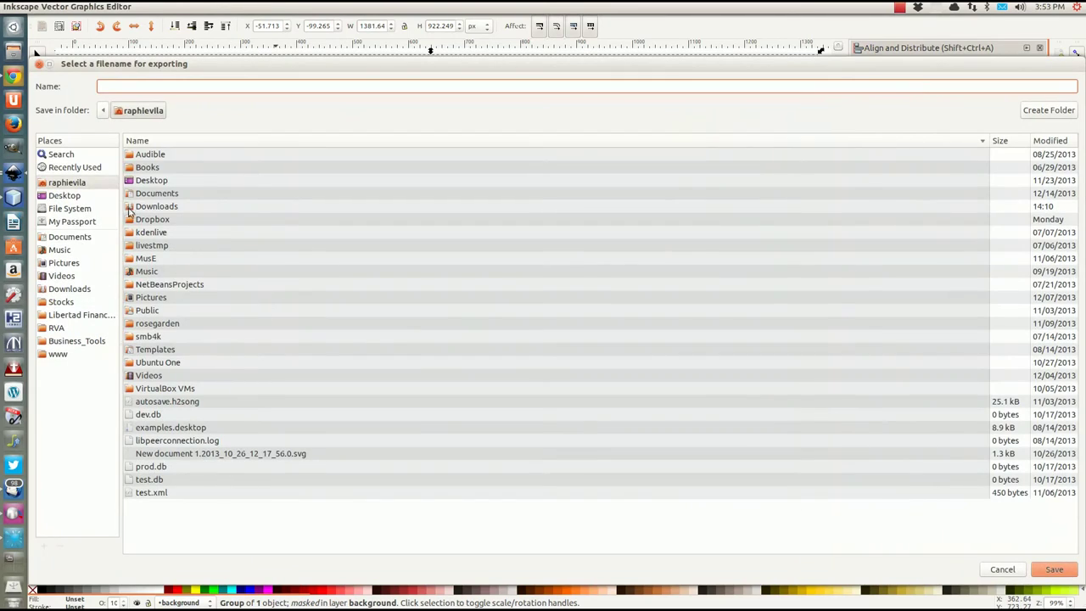
left_click(70, 328)
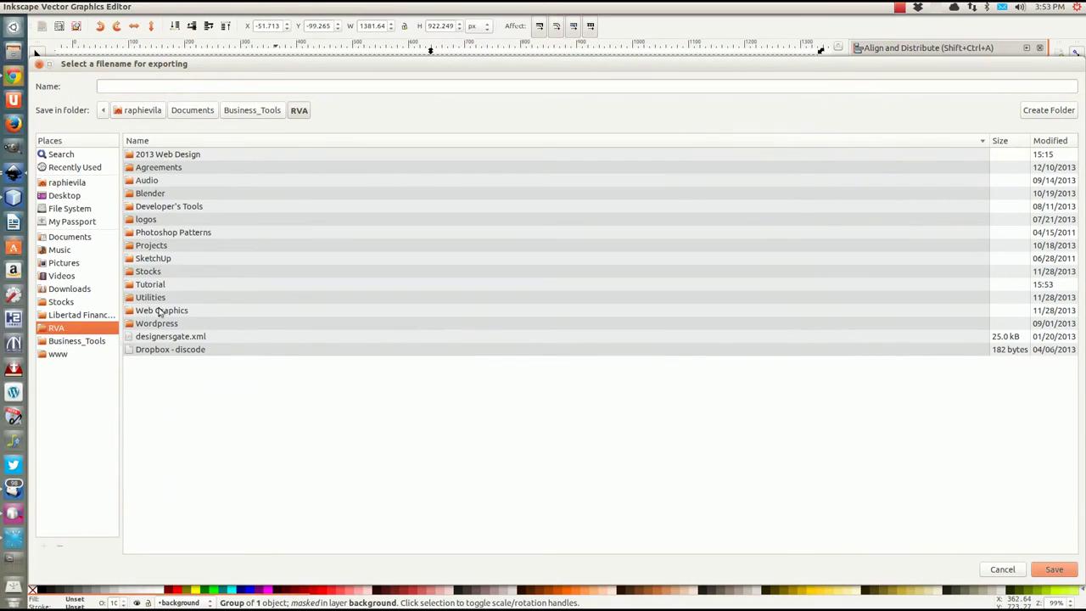
double_click(153, 286)
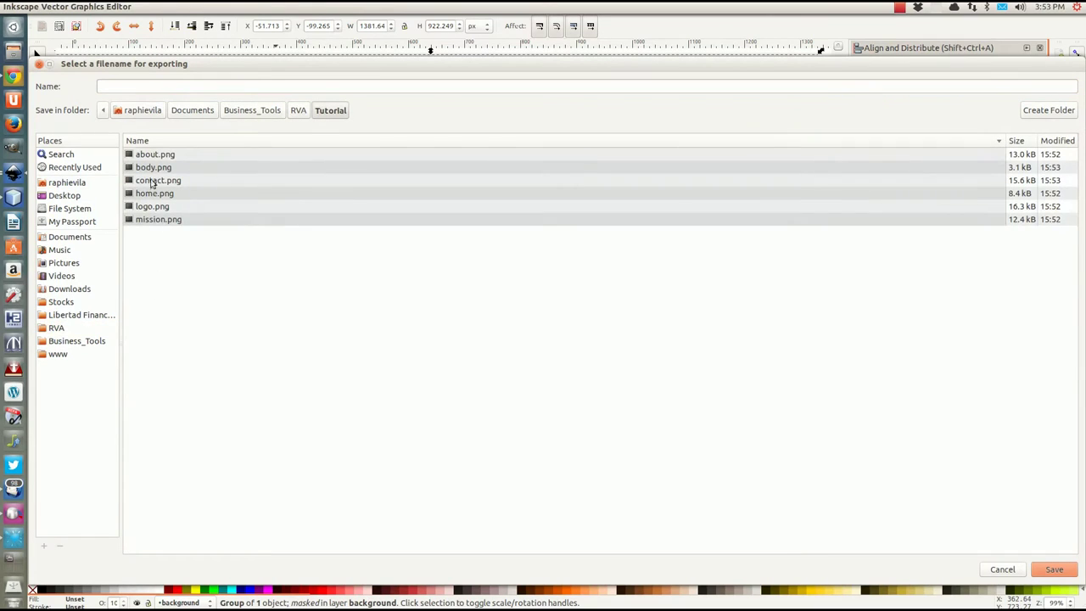
left_click(144, 88)
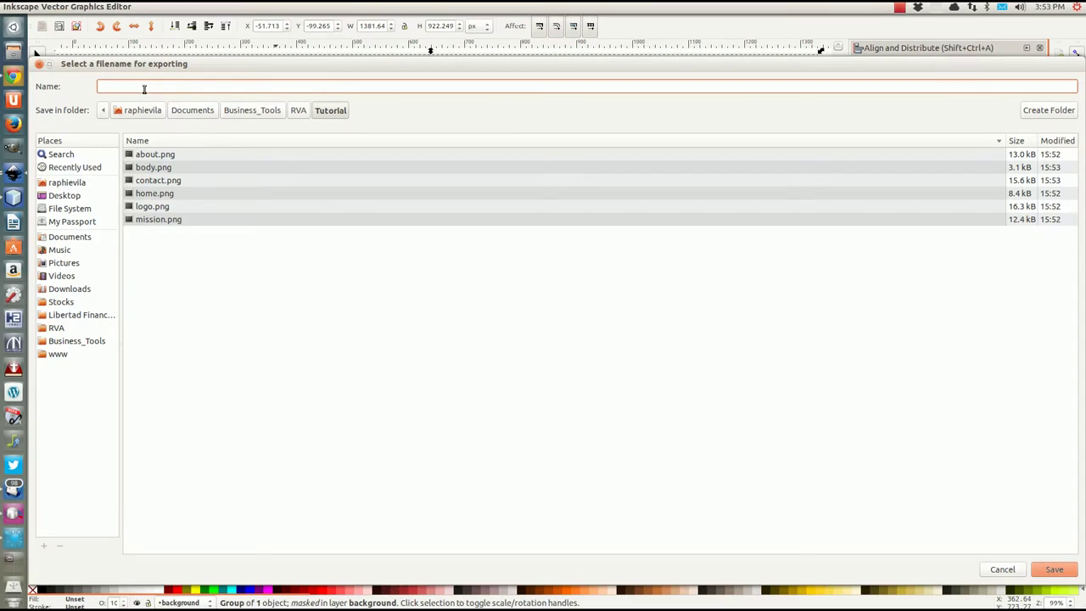
type("background.")
type("png")
left_click(1052, 570)
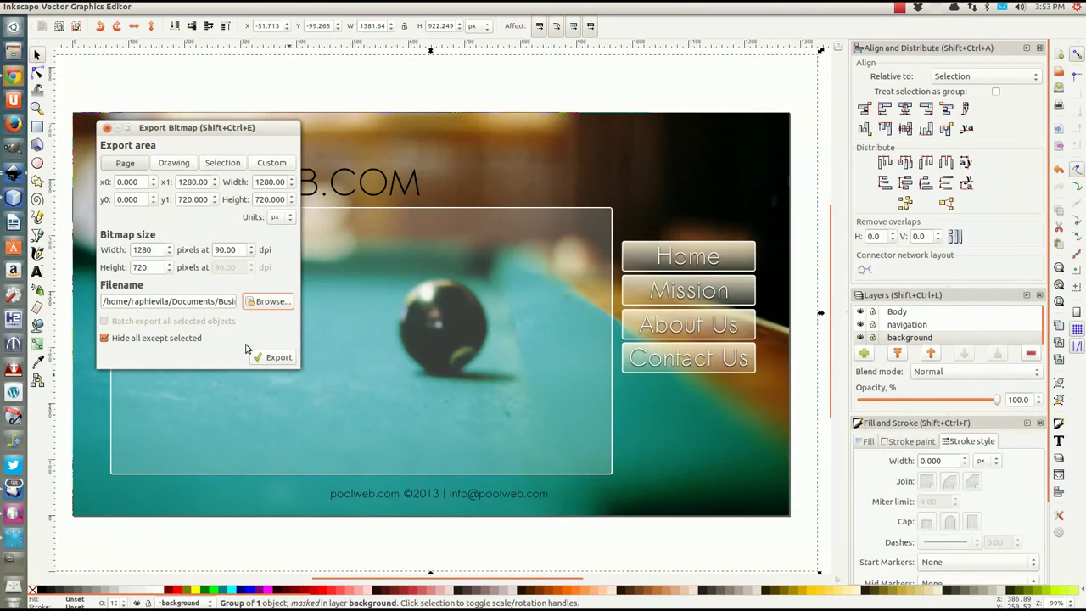
left_click(278, 359)
Export only the footer text, using Selection area, as copy.png, then close Export Bitmap
left_click(391, 493)
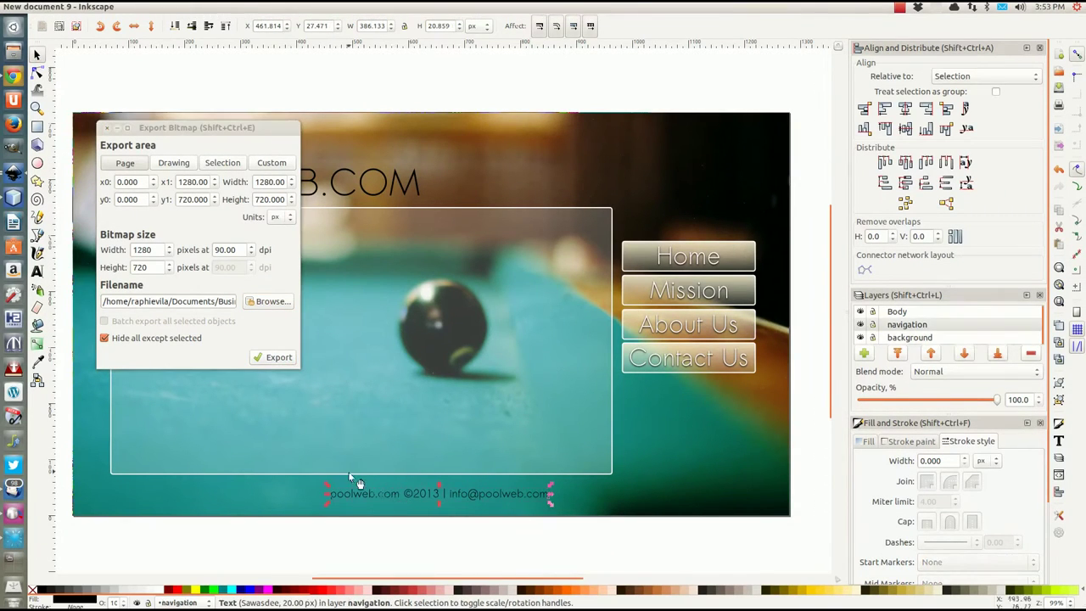
triple_click(219, 302)
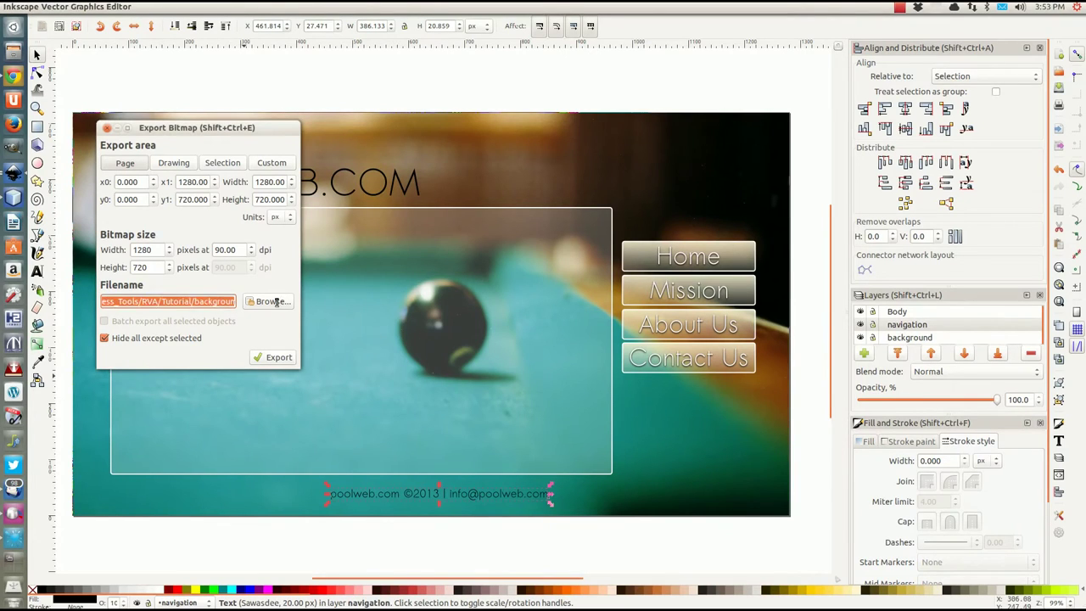
left_click(191, 303)
left_click_drag(172, 301, 218, 302)
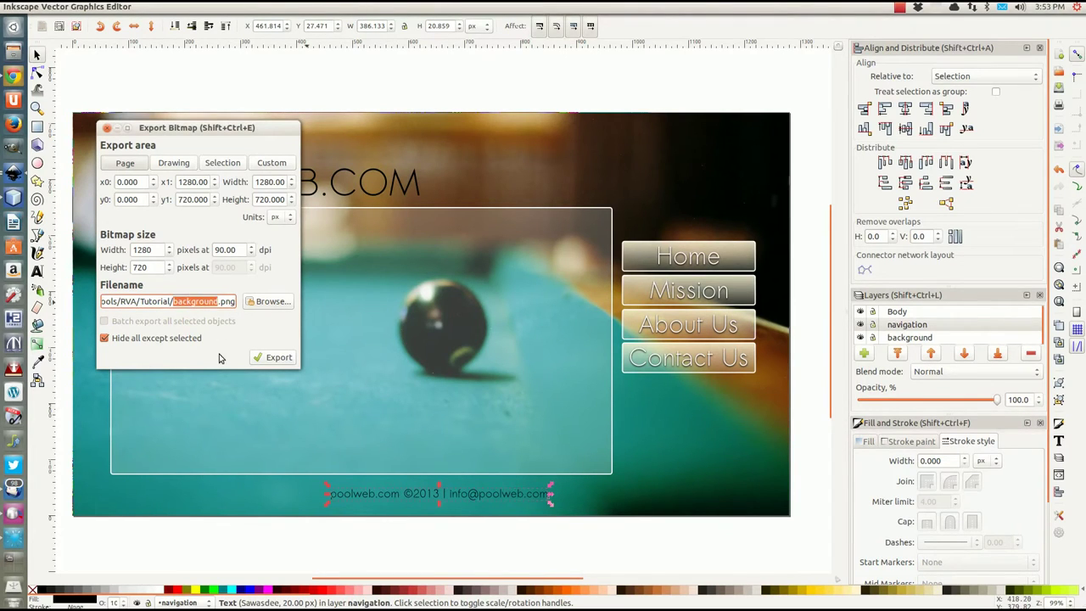
type("copy")
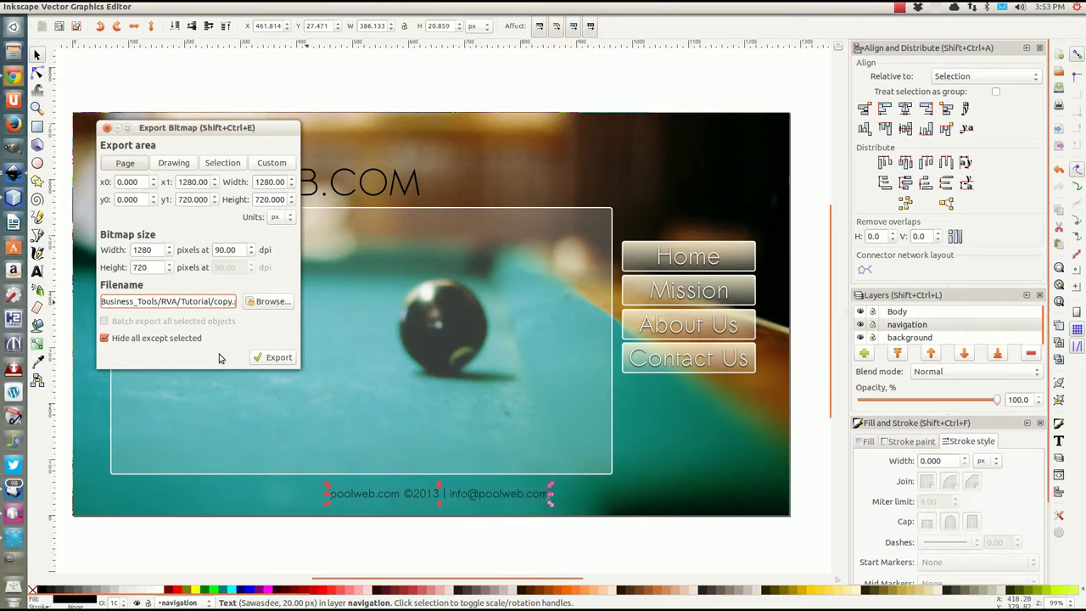
left_click(209, 163)
left_click(199, 306)
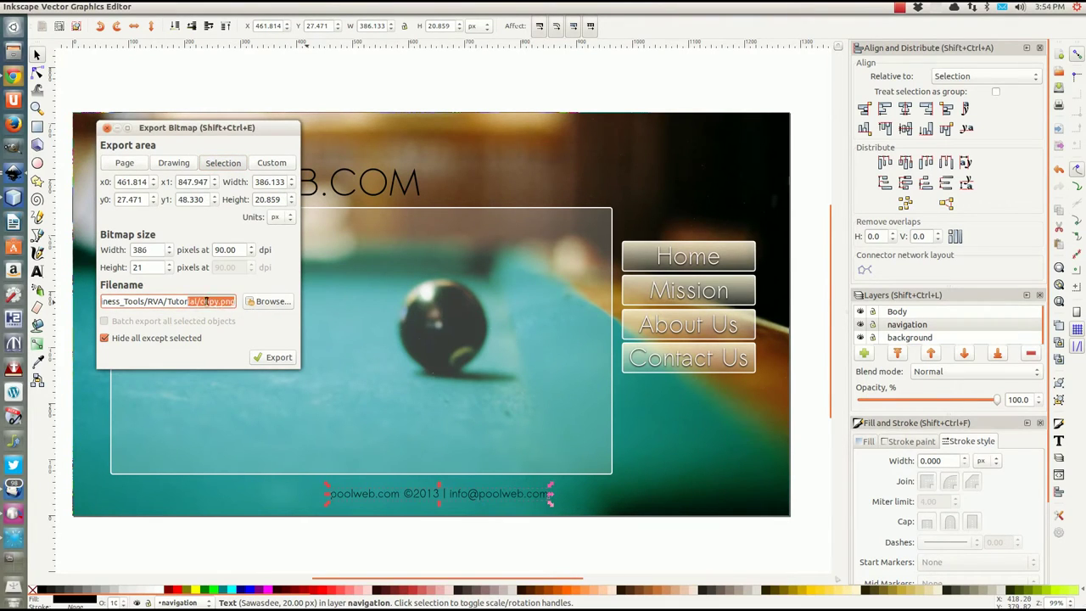
key("End")
left_click(269, 360)
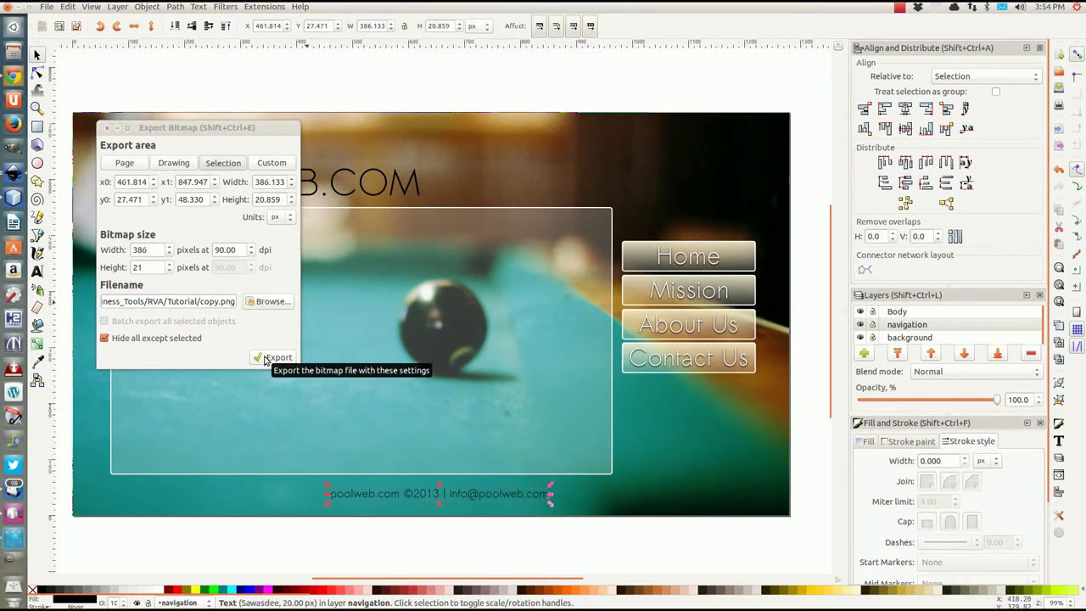
left_click(107, 127)
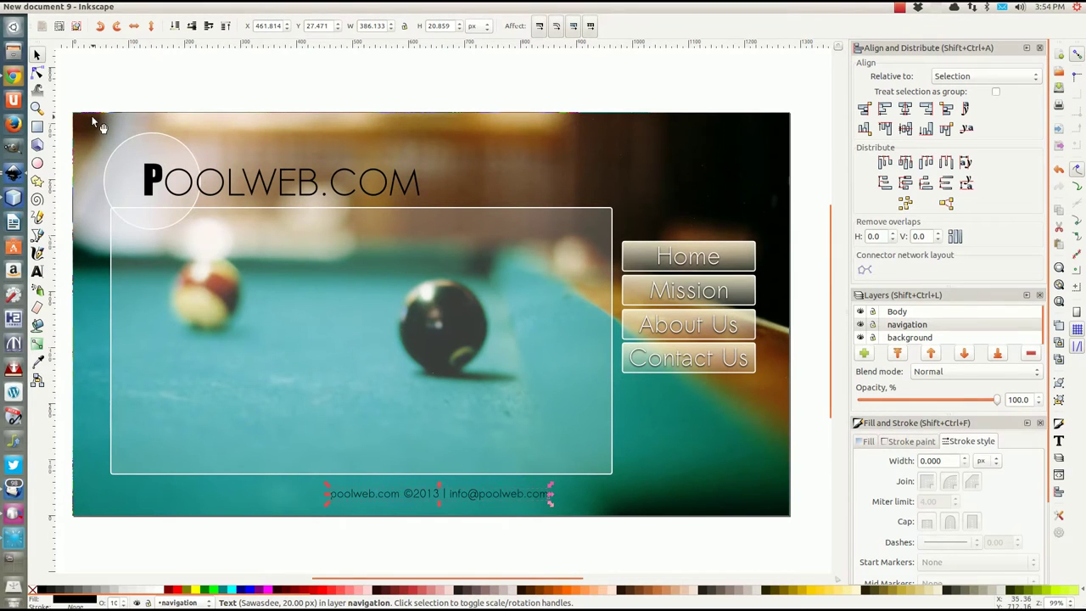
Open the RVA Tutorial folder of exported PNGs in Files and bring up logo.png's actions
left_click(13, 51)
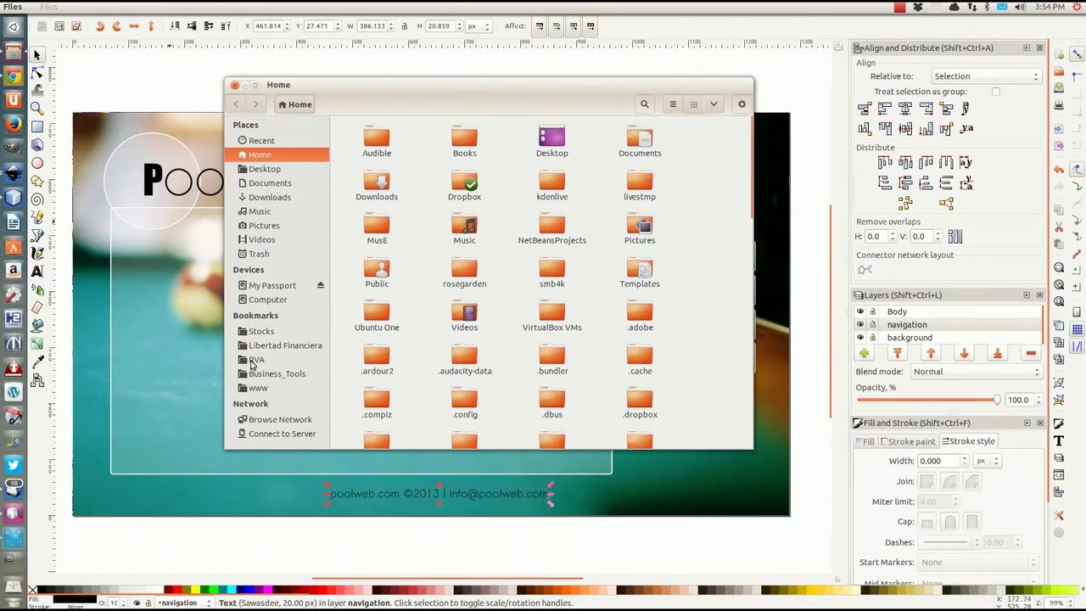
left_click(255, 360)
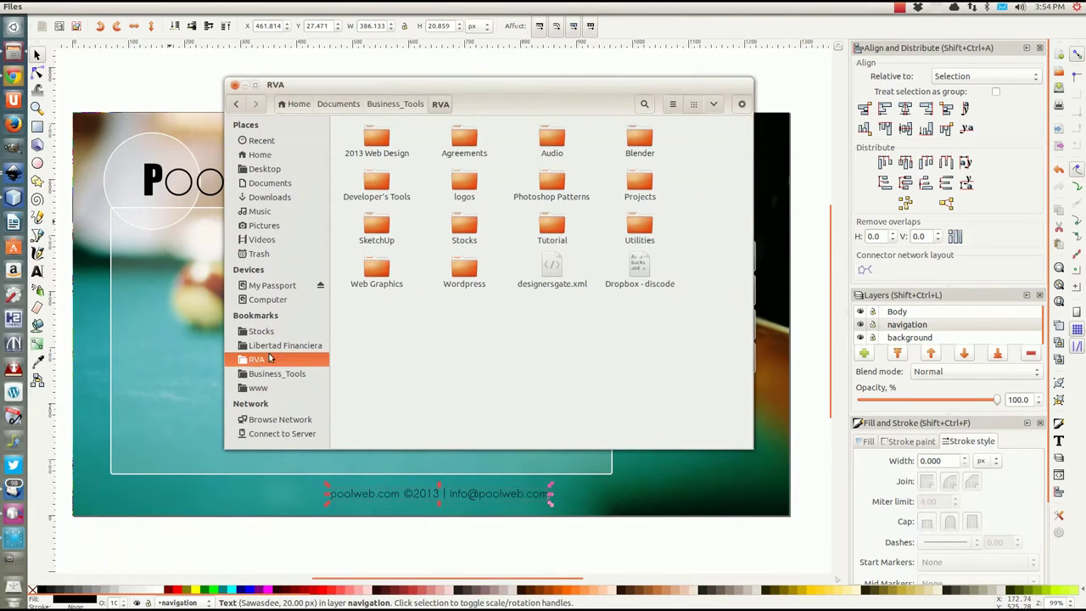
double_click(552, 225)
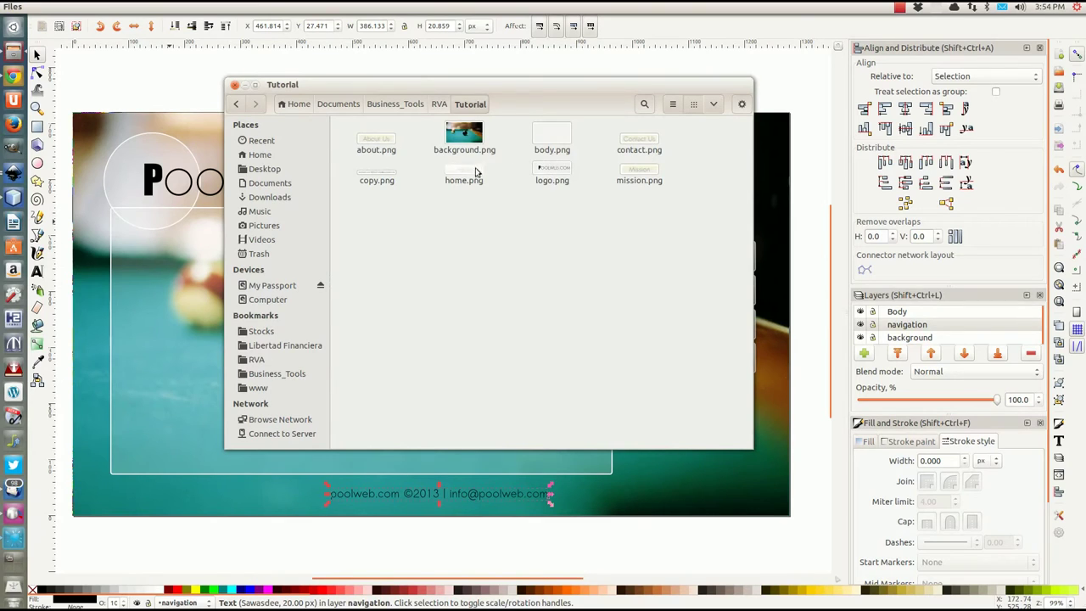
left_click(550, 172)
right_click(548, 172)
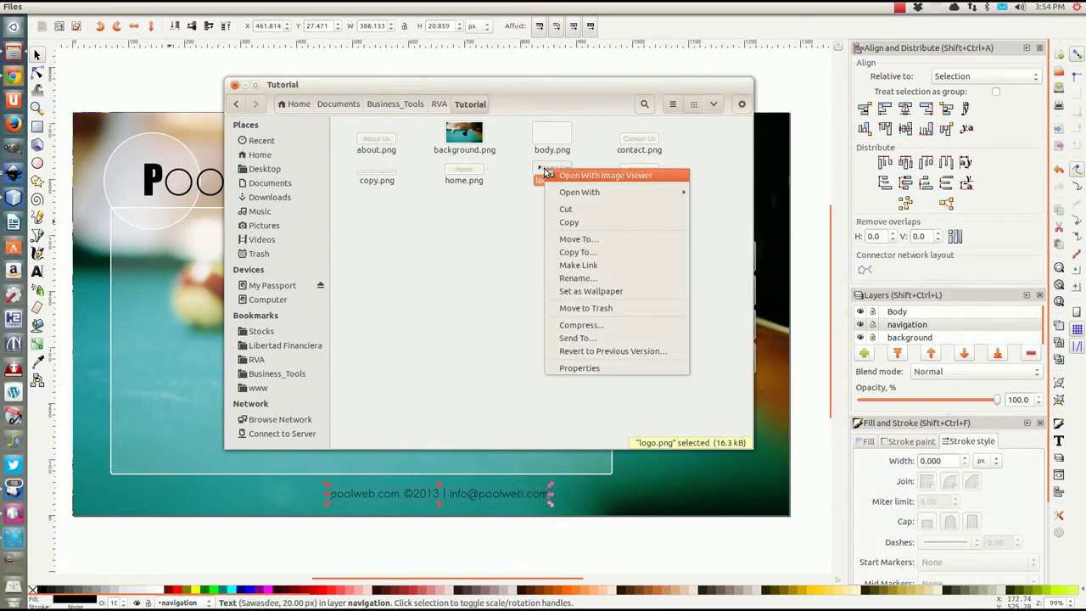
Preview logo.png and cycle through every exported PNG slice in Image Viewer, then return to Inkscape
left_click(588, 175)
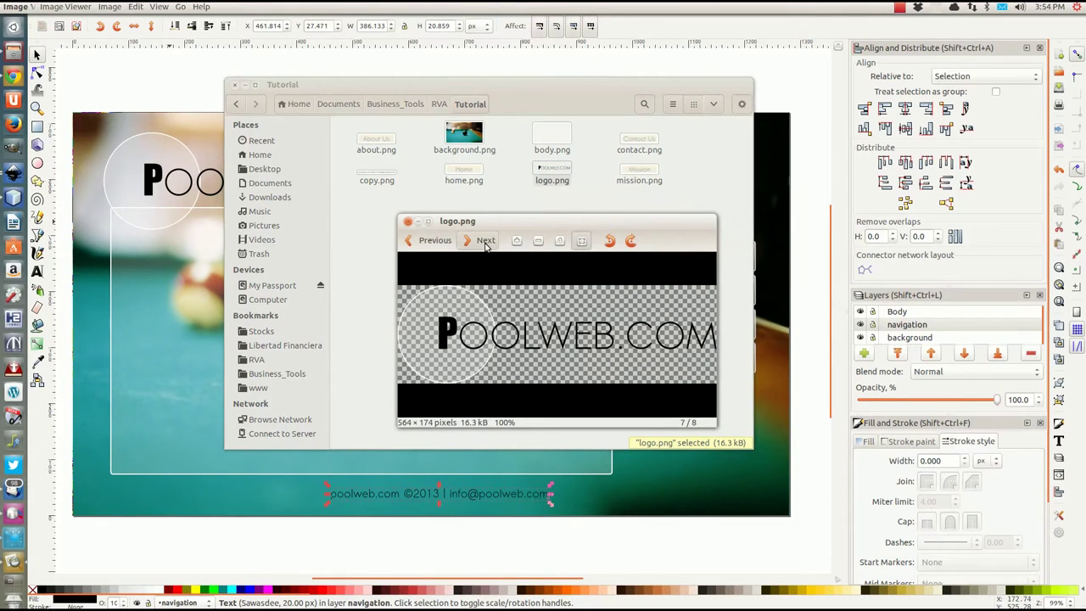
left_click(485, 242)
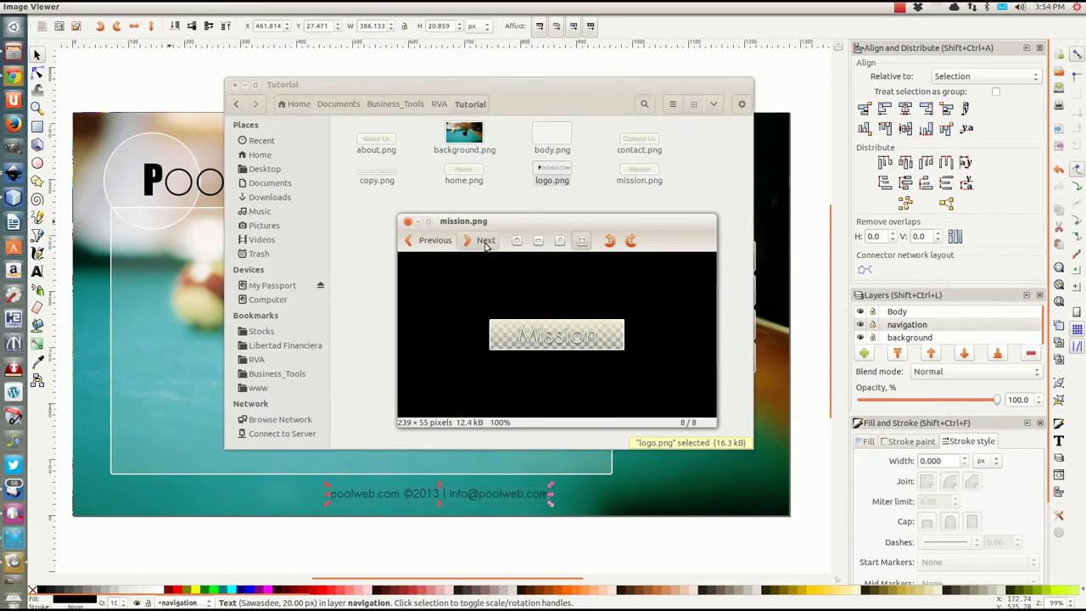
left_click(485, 242)
left_click(485, 242)
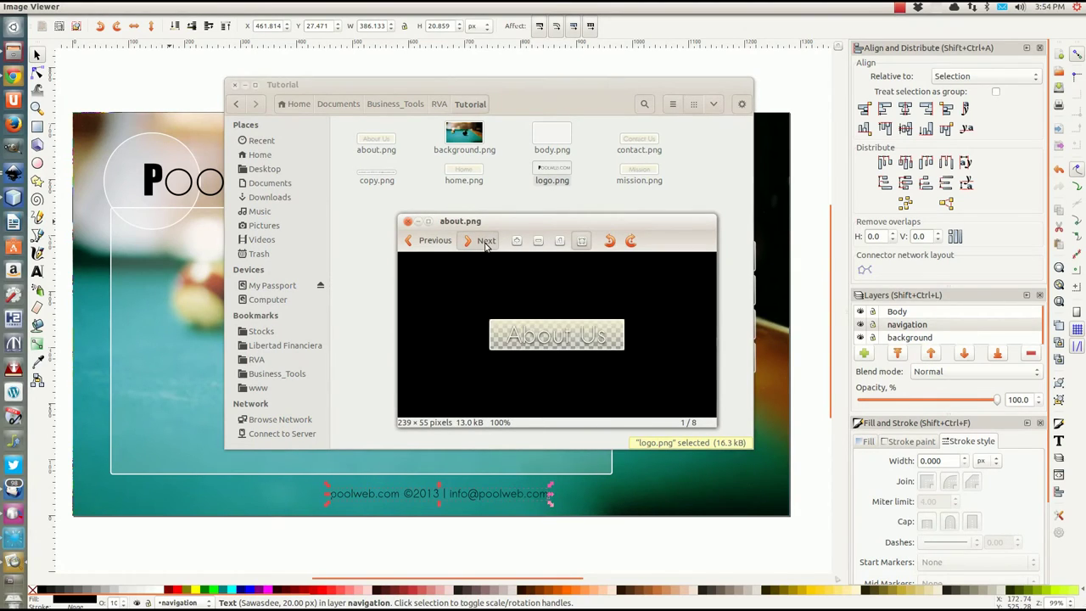
left_click(485, 242)
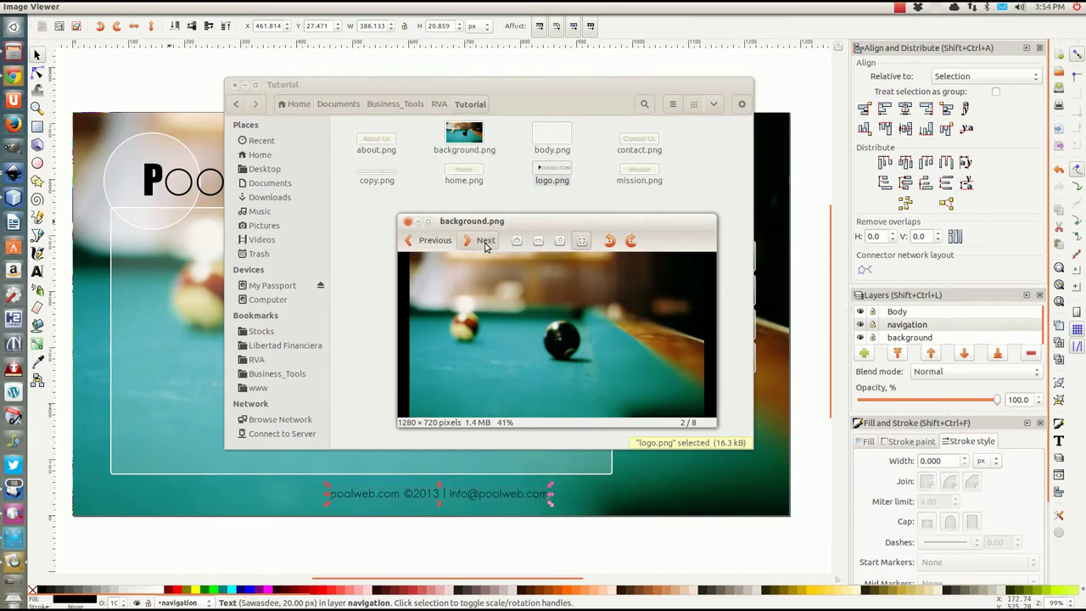
left_click(486, 242)
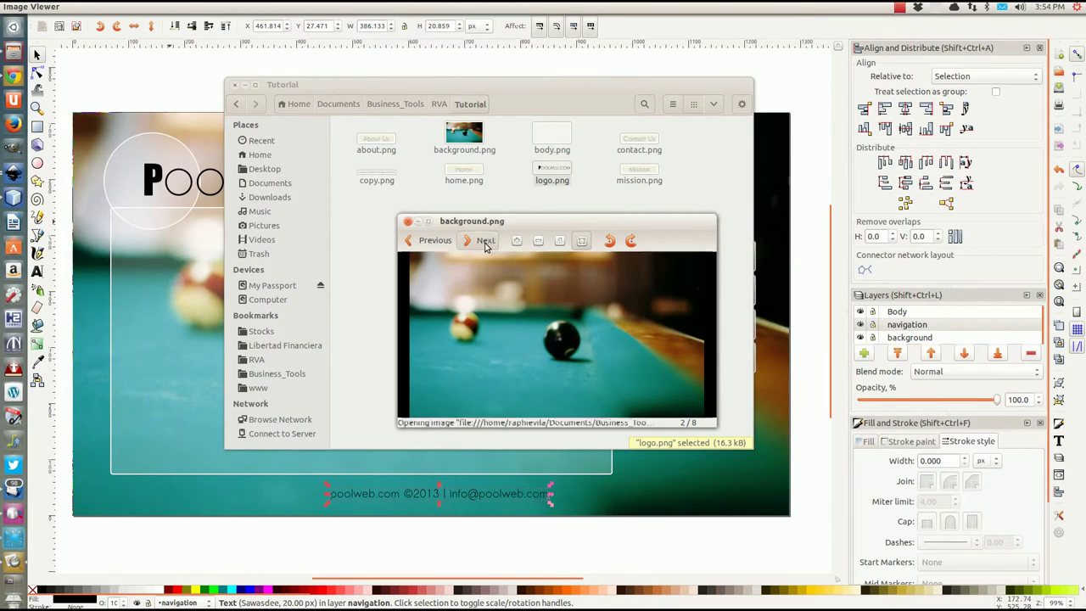
left_click(485, 242)
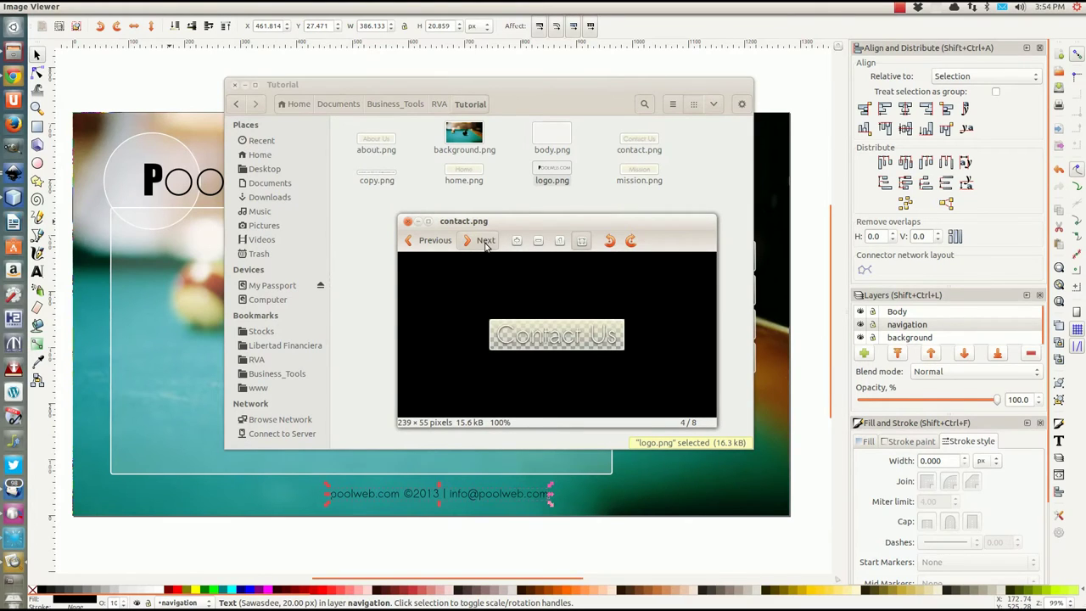
left_click(486, 242)
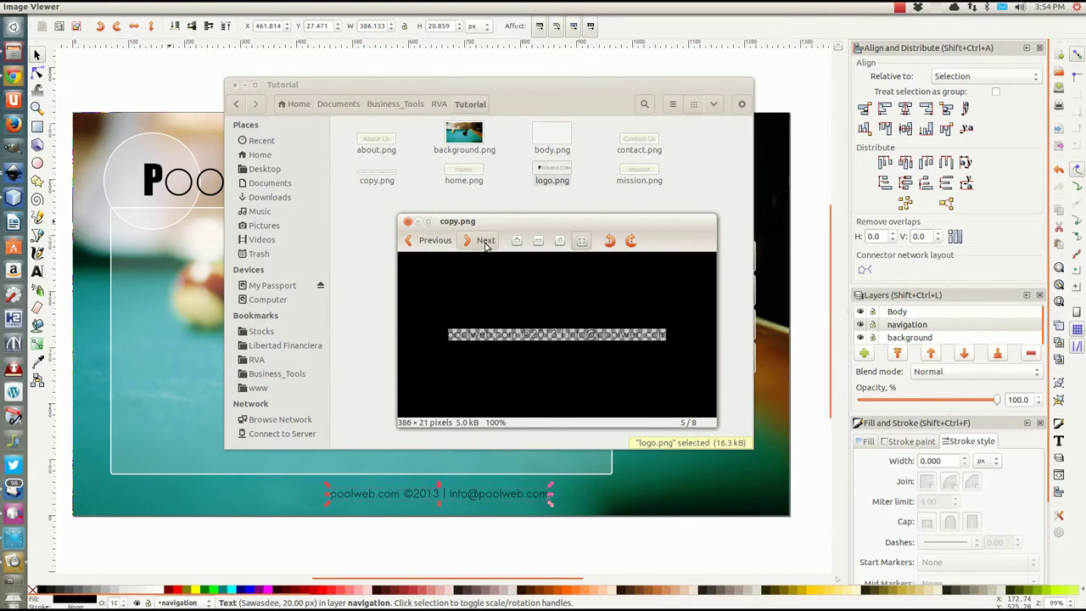
left_click(485, 242)
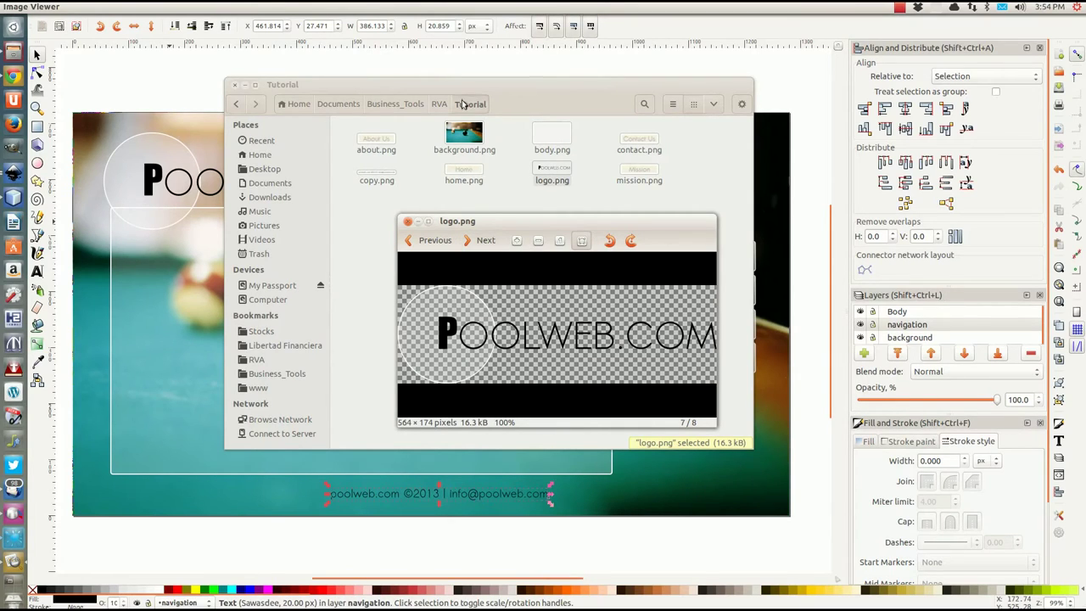
left_click(382, 64)
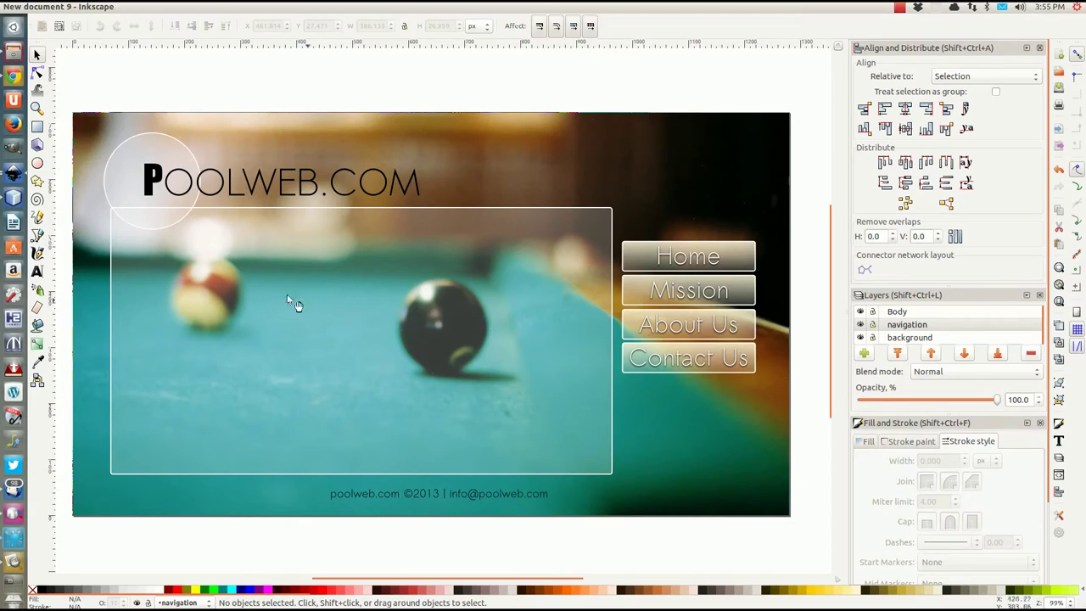
Draw a three-corner star triangle and shrink it to pointer size
left_click(37, 181)
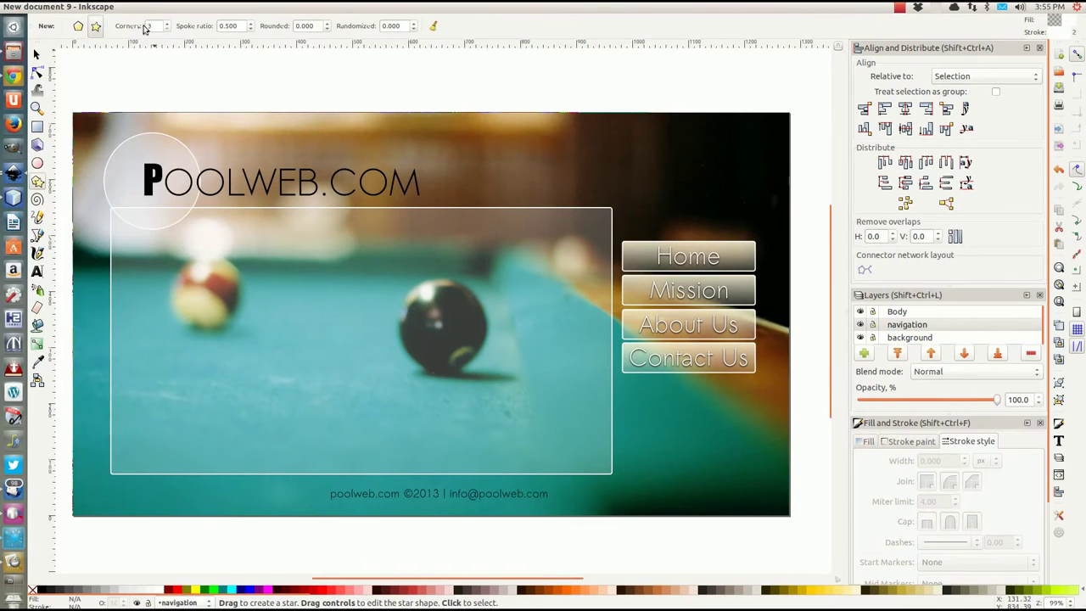
left_click_drag(379, 304, 400, 332)
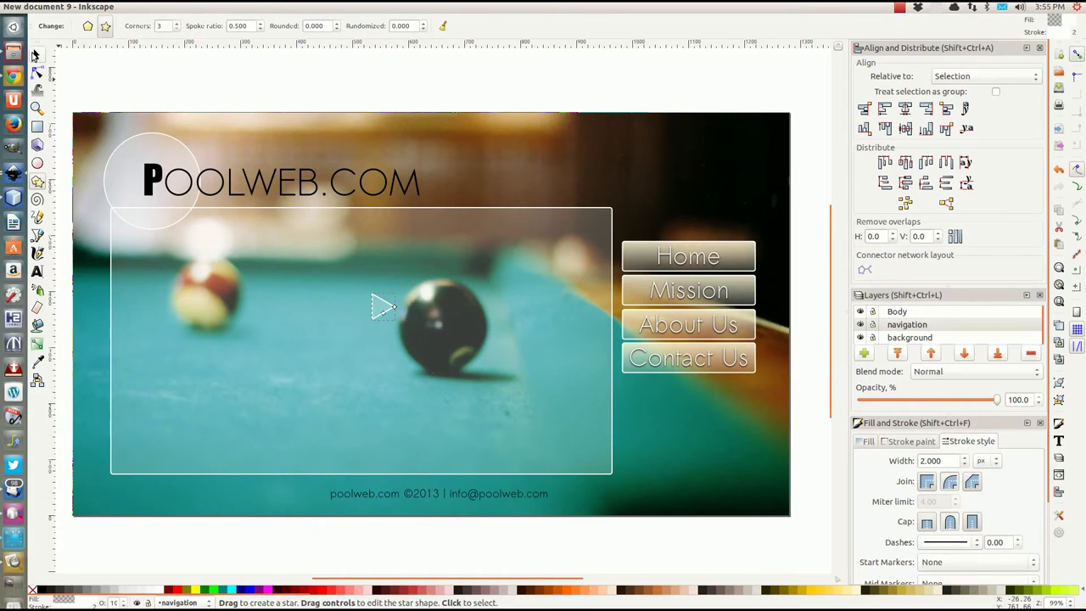
key("s")
left_click_drag(396, 323, 381, 305)
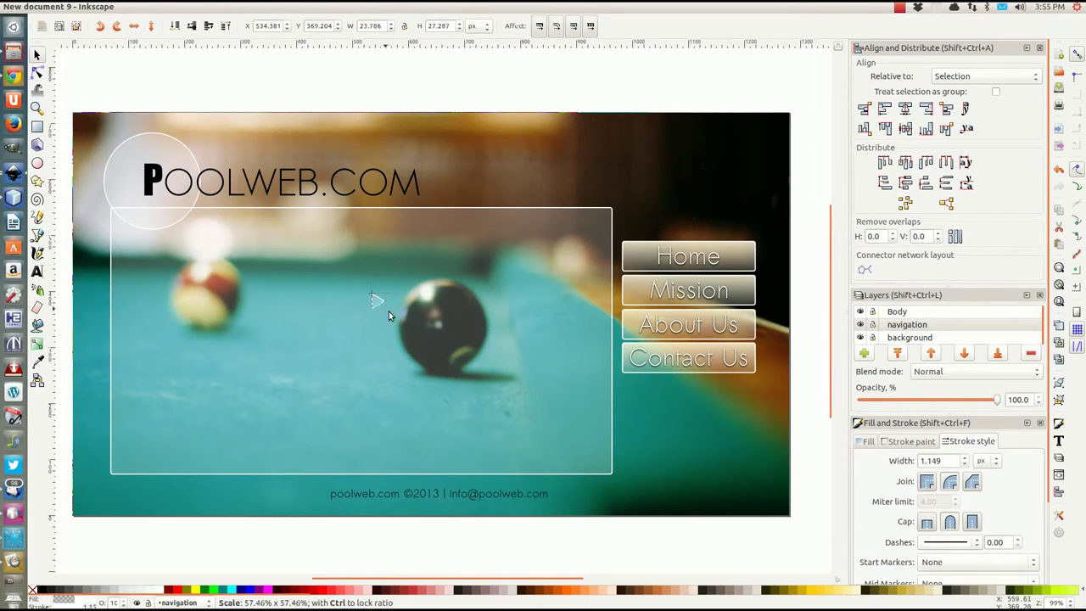
left_click(511, 504)
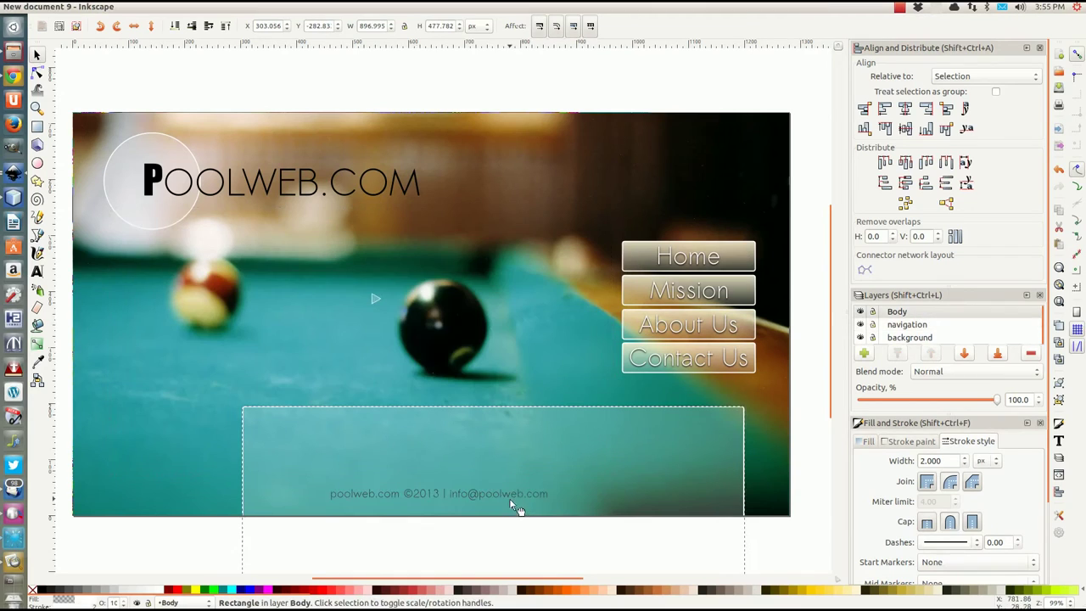
key("ctrl+z")
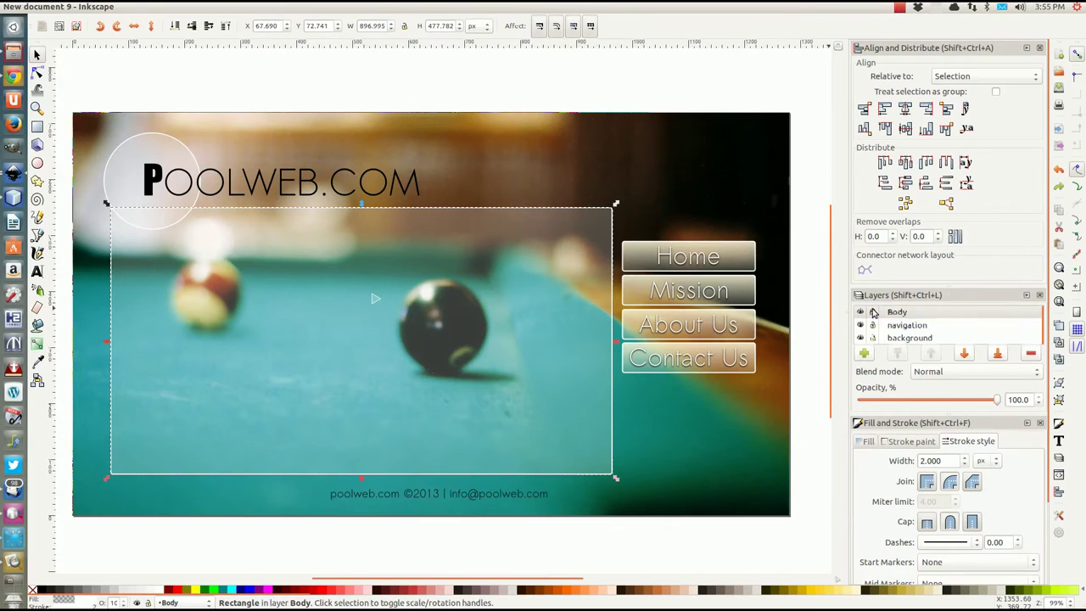
Lock the Body layer, then move the triangle beside the footer line and rotate it
left_click(872, 311)
left_click(375, 300)
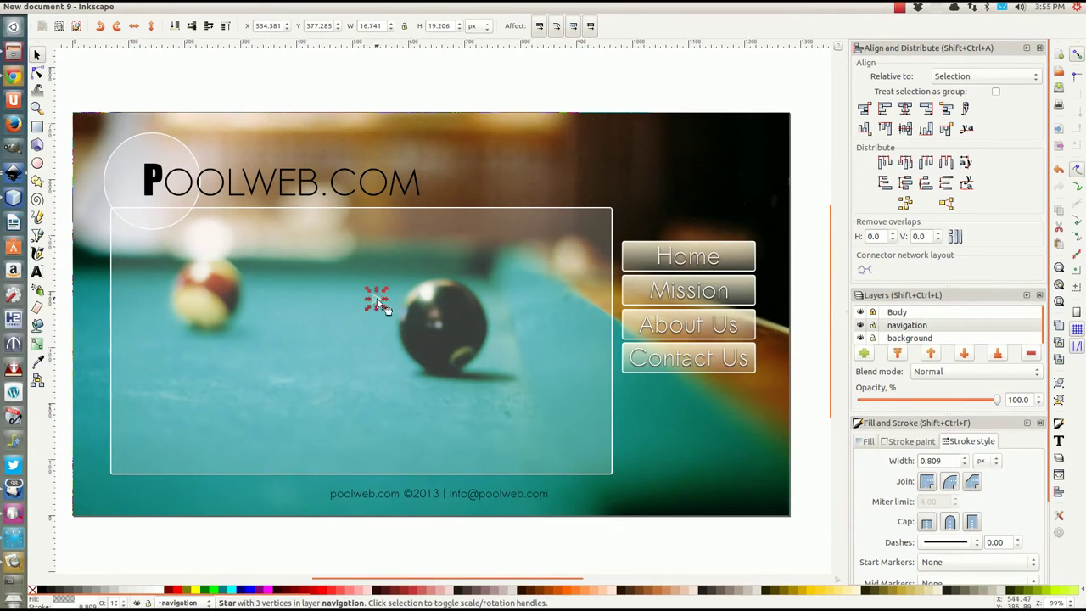
left_click_drag(375, 300, 575, 506)
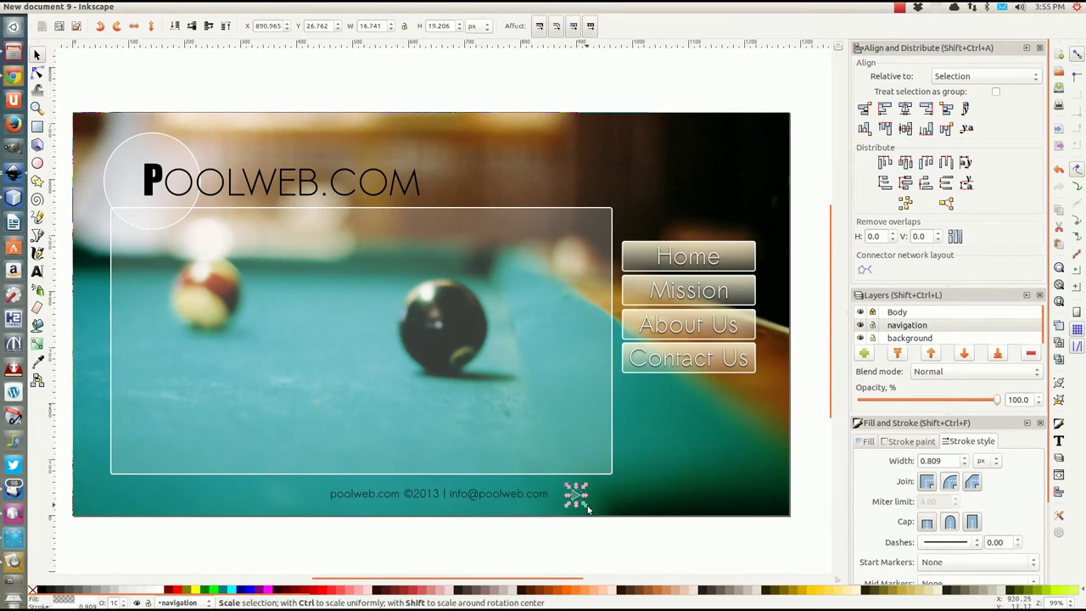
left_click(576, 496)
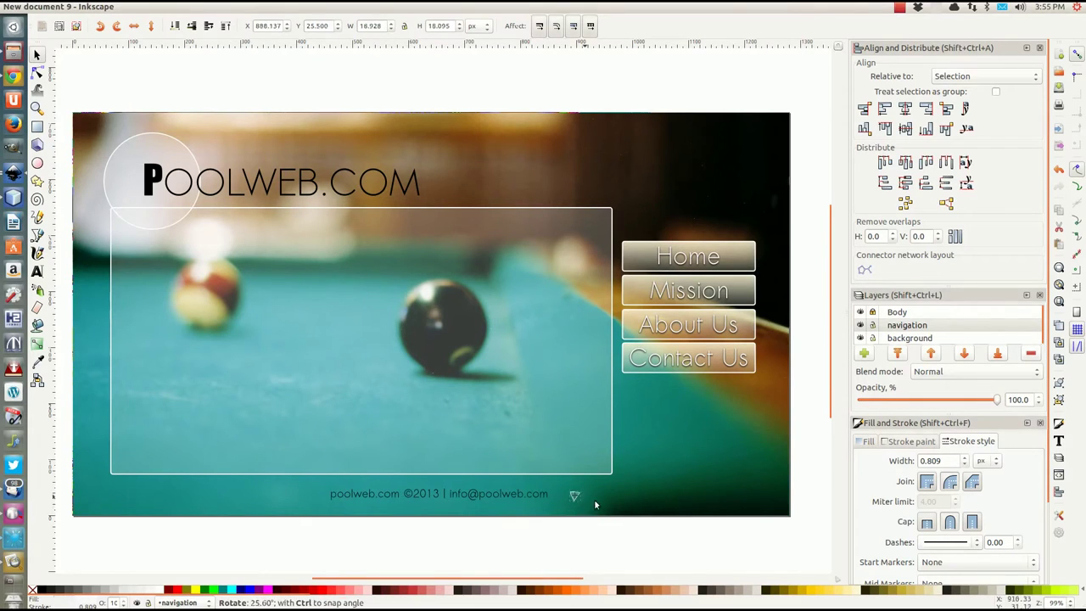
left_click_drag(594, 499, 581, 480)
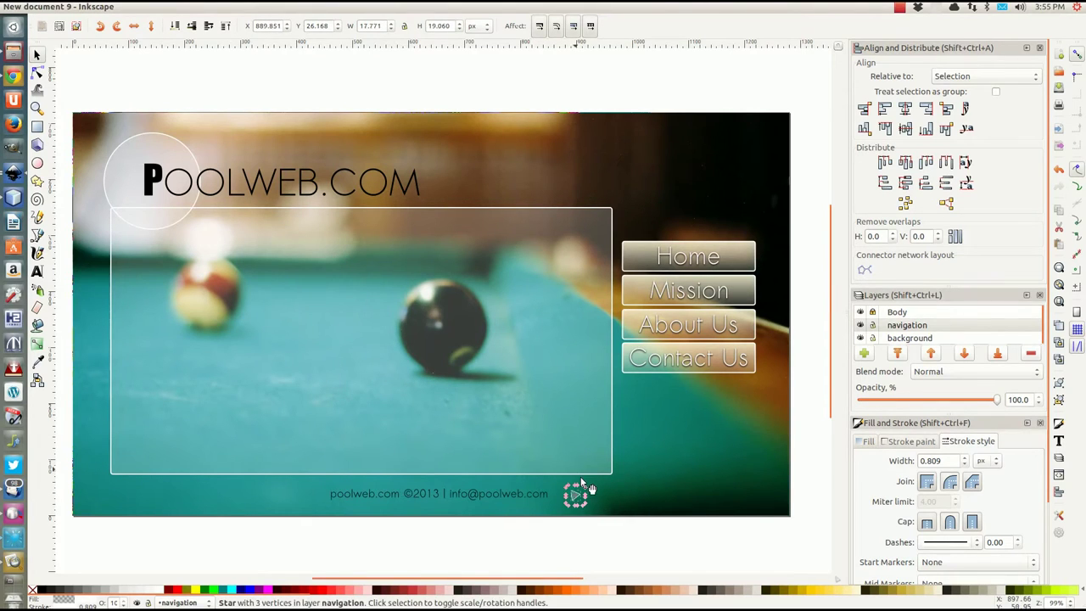
Reposition the triangle just below the footer's contact line
left_click(584, 503)
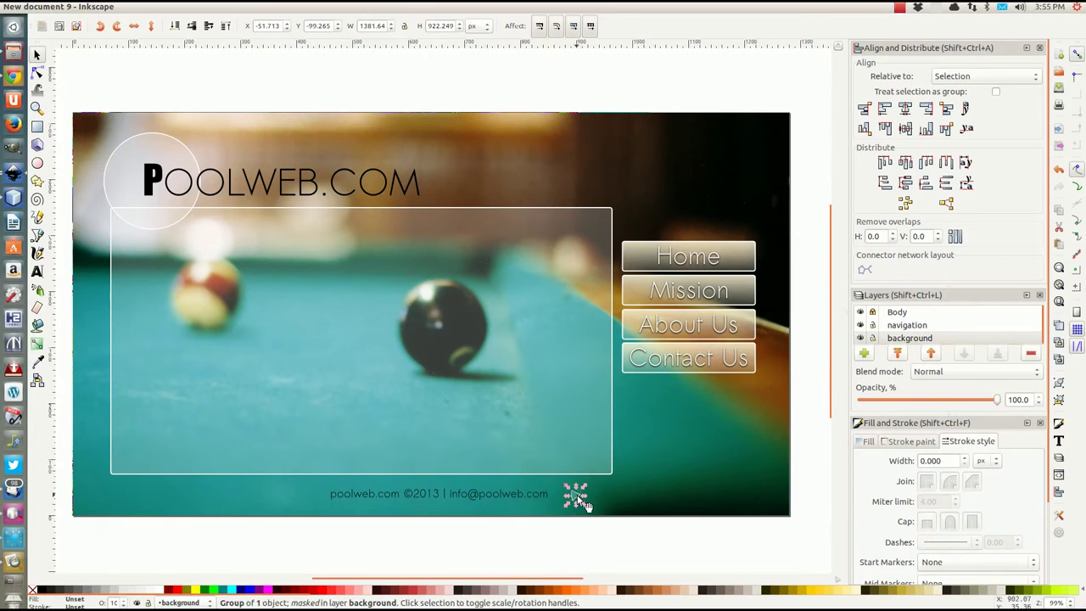
left_click(578, 498)
scroll(586, 506, "up", 3, "ctrl")
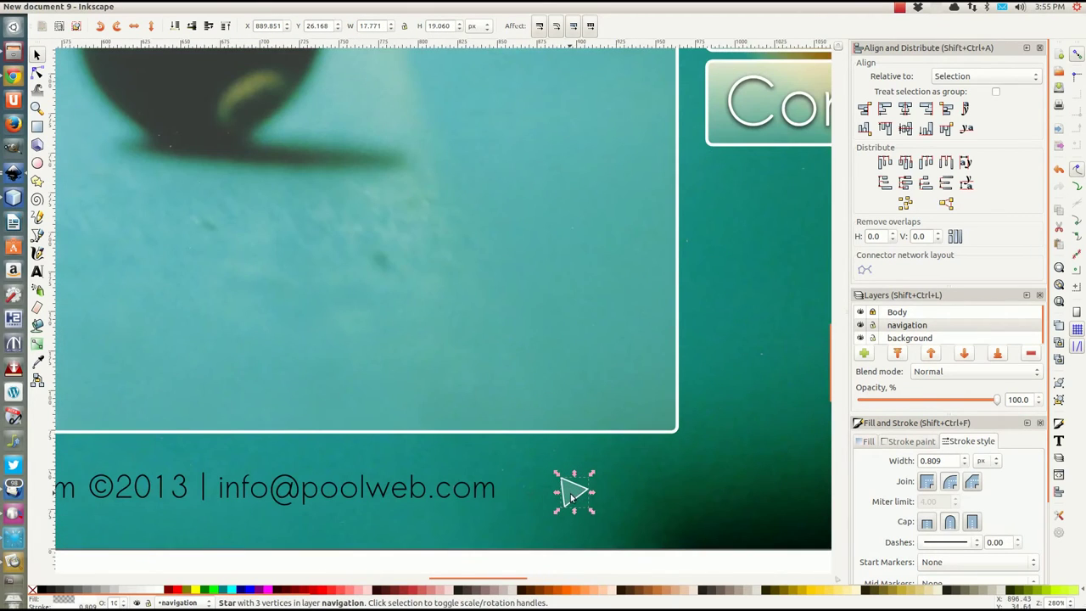
left_click_drag(586, 507, 392, 528)
left_click(386, 525)
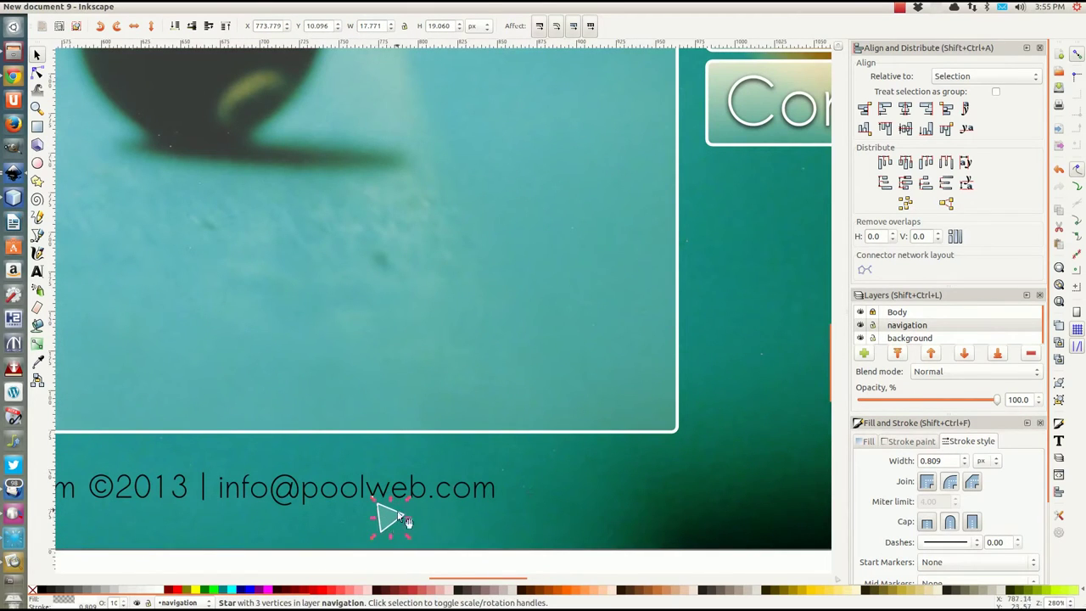
scroll(441, 509, "down", 4)
scroll(443, 510, "up", 4)
Set the bitmap export destination to the RVA Tutorial folder with file name pointer
left_click(47, 7)
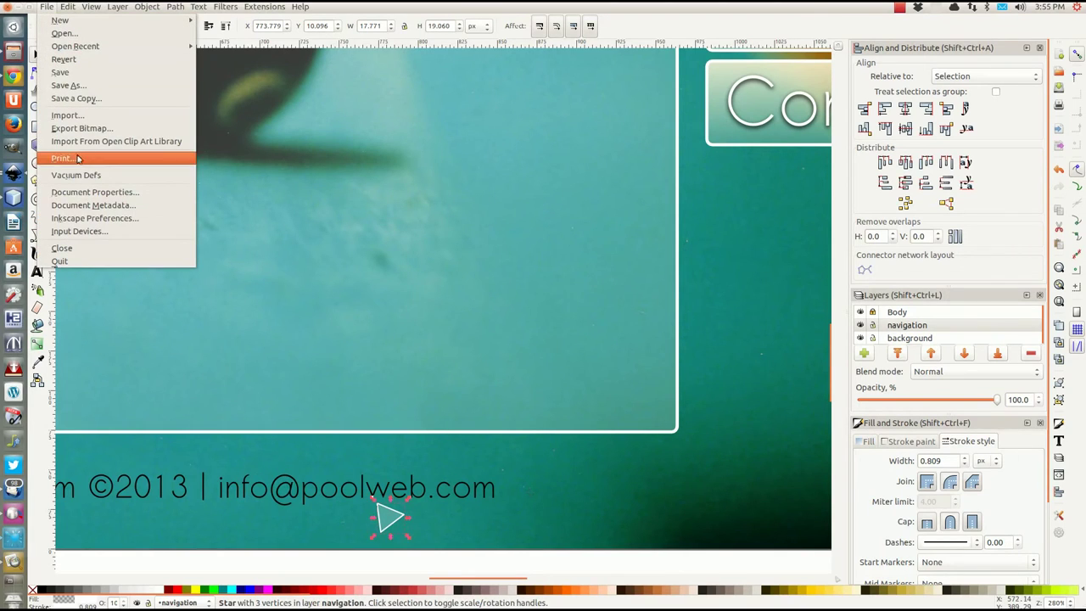
left_click(93, 128)
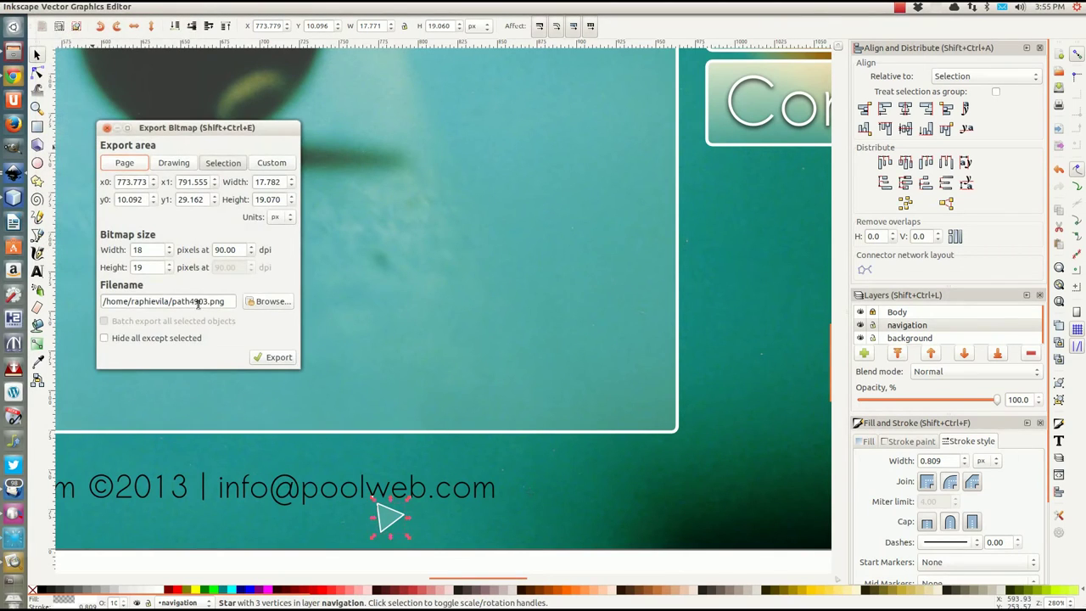
left_click(255, 302)
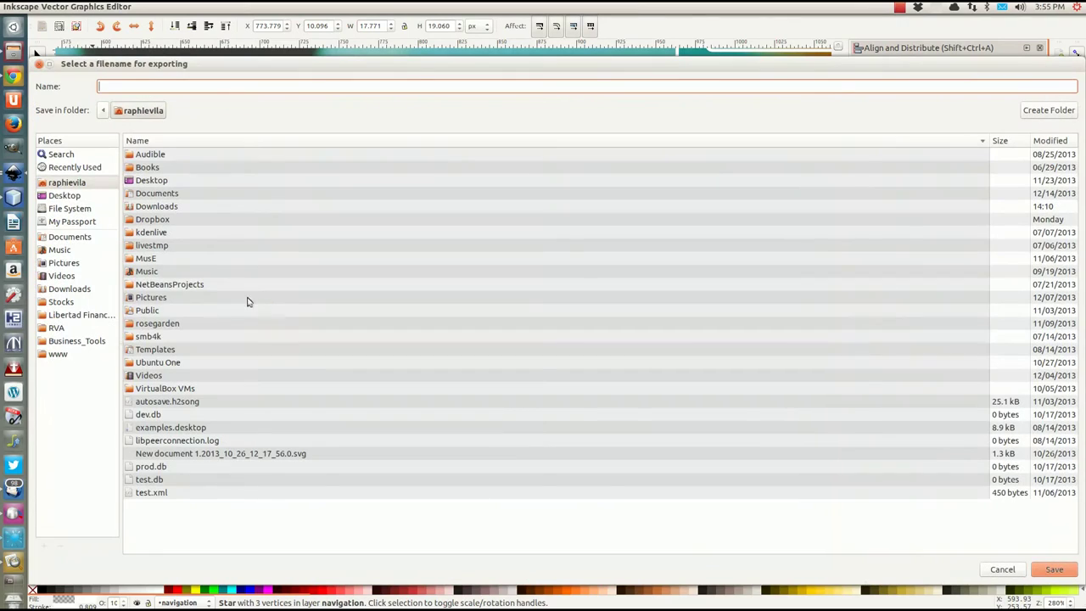
left_click(60, 329)
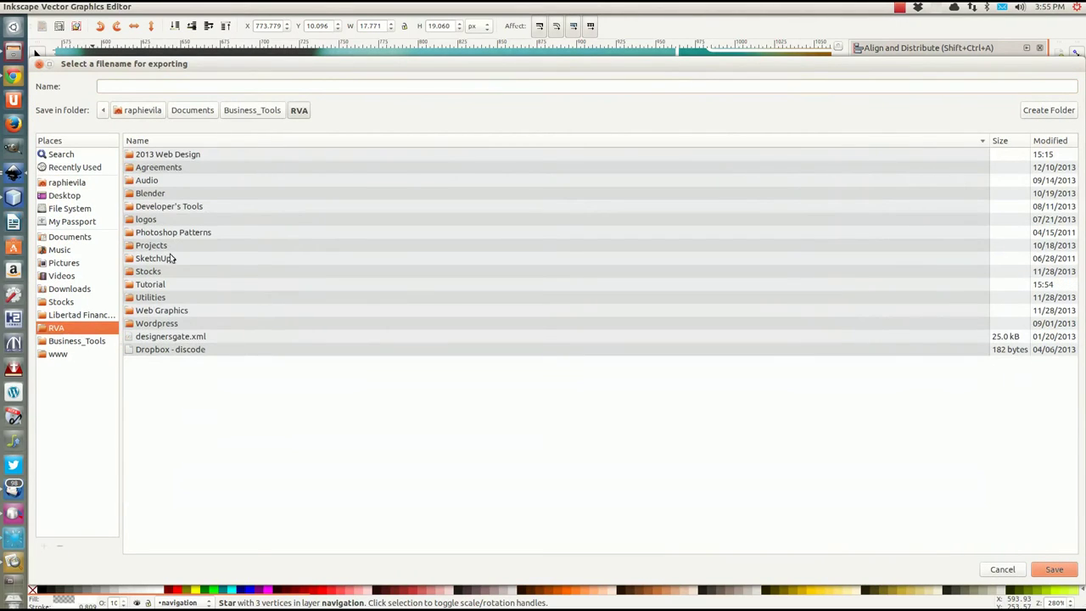
left_click(143, 287)
double_click(144, 287)
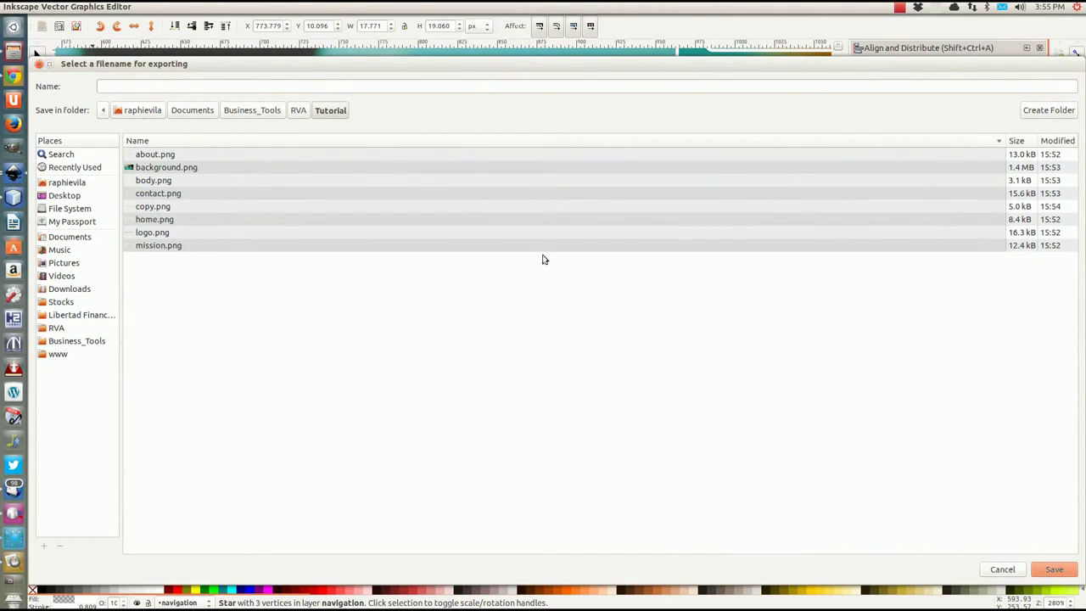
left_click(210, 85)
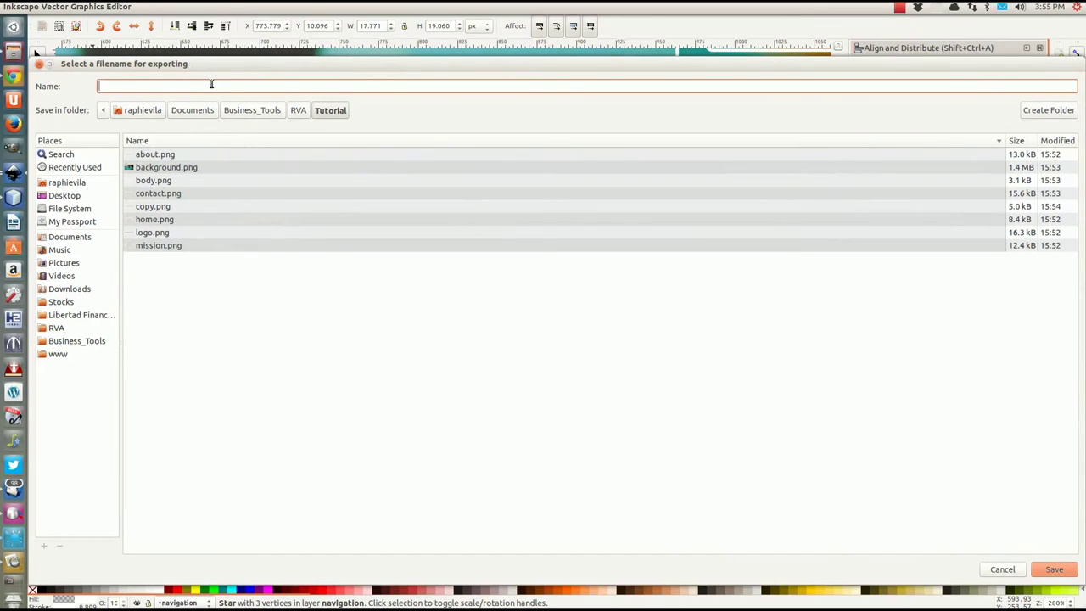
type("pointer")
left_click(1052, 572)
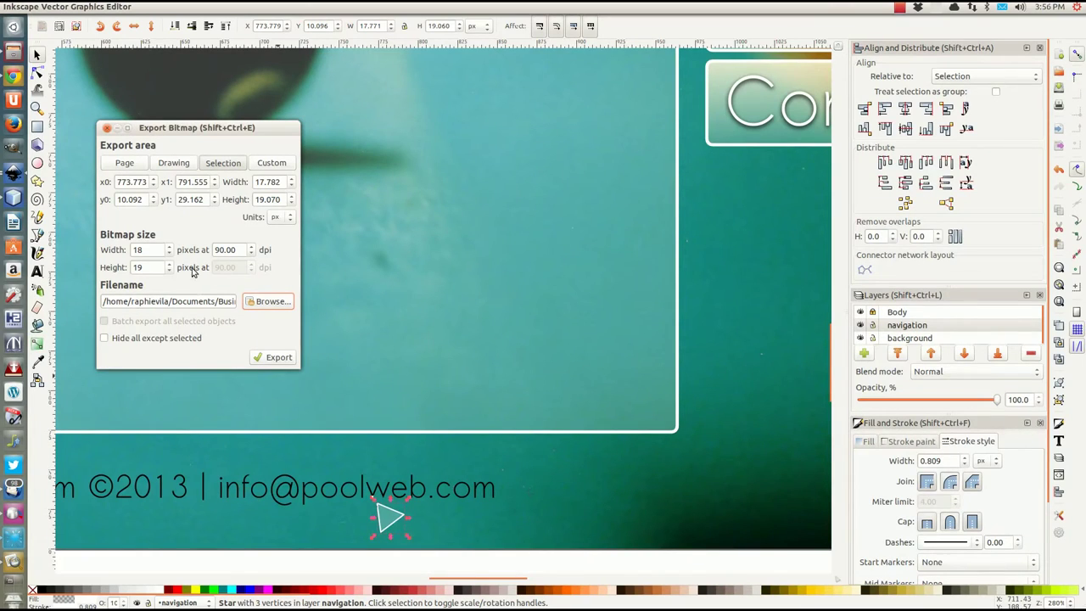
Add the .png extension, restrict the export area to Selection, and export the triangle
triple_click(202, 303)
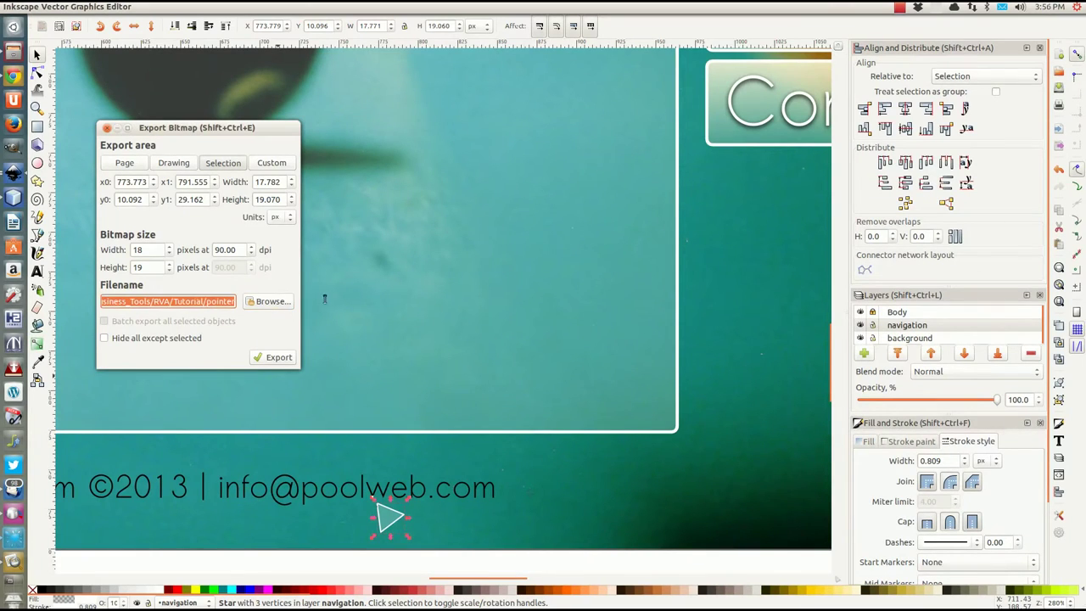
left_click(235, 302)
type(".")
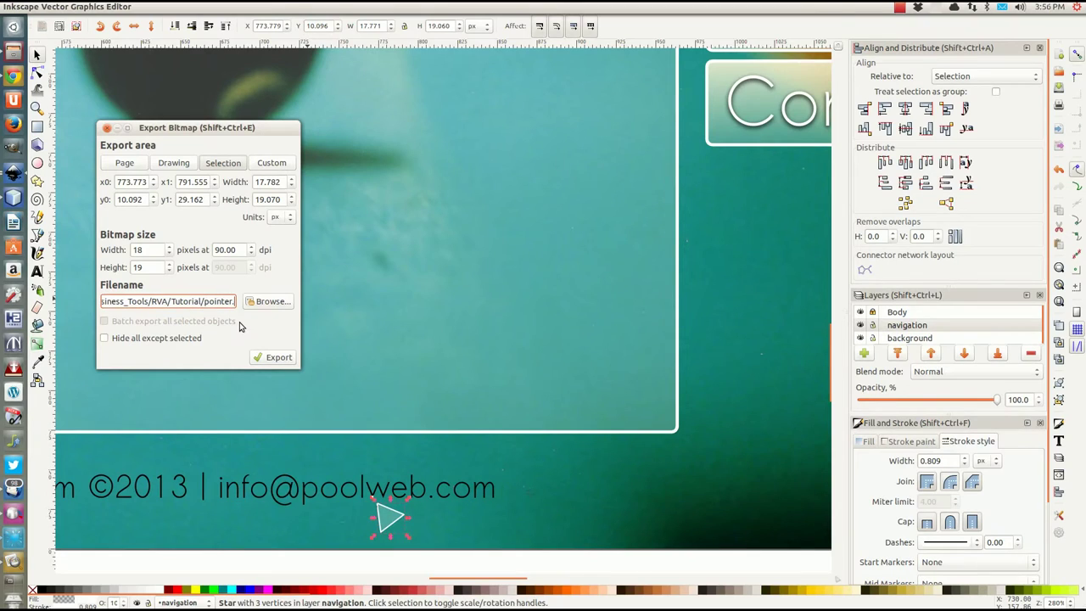
type("png")
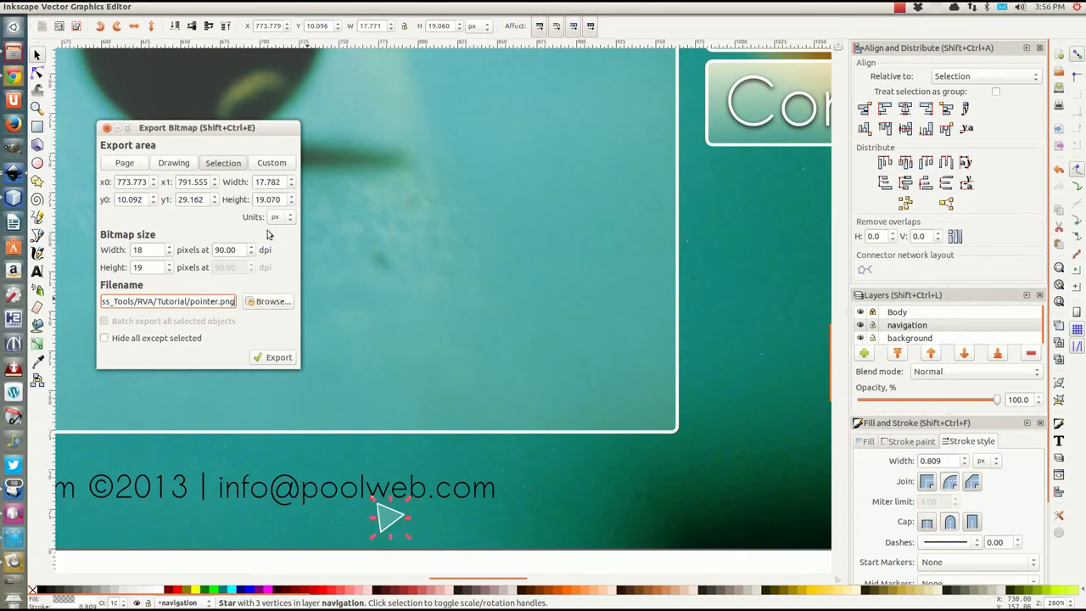
left_click(226, 165)
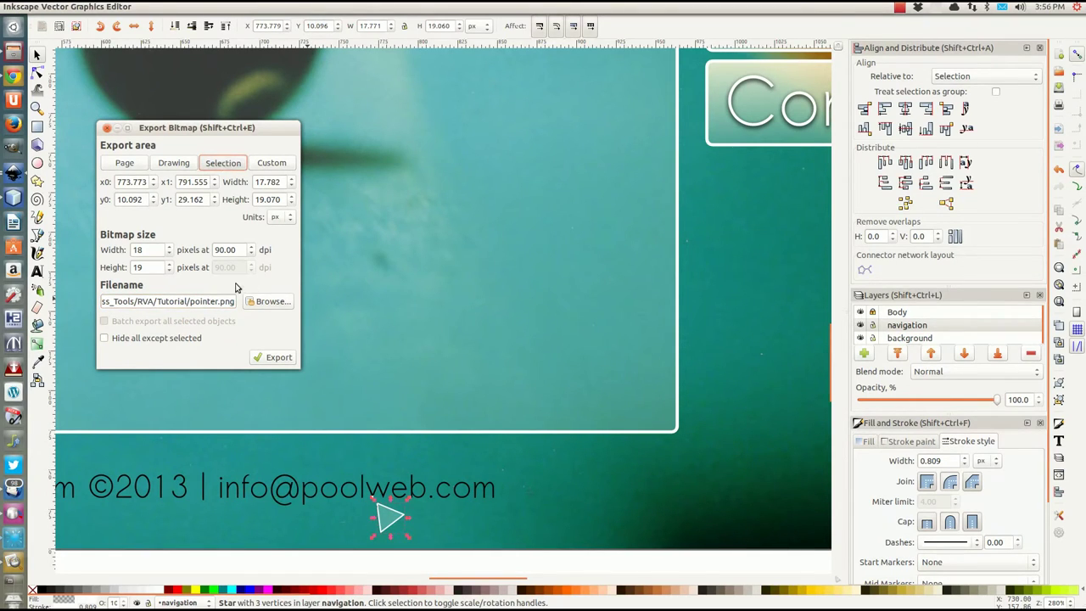
left_click_drag(144, 246, 131, 252)
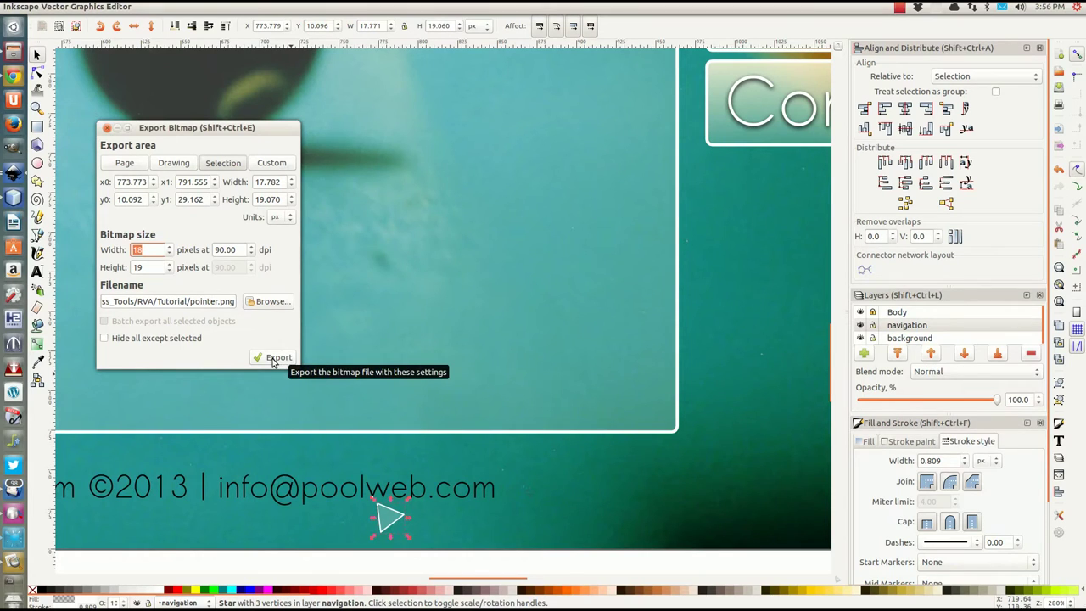
left_click(273, 360)
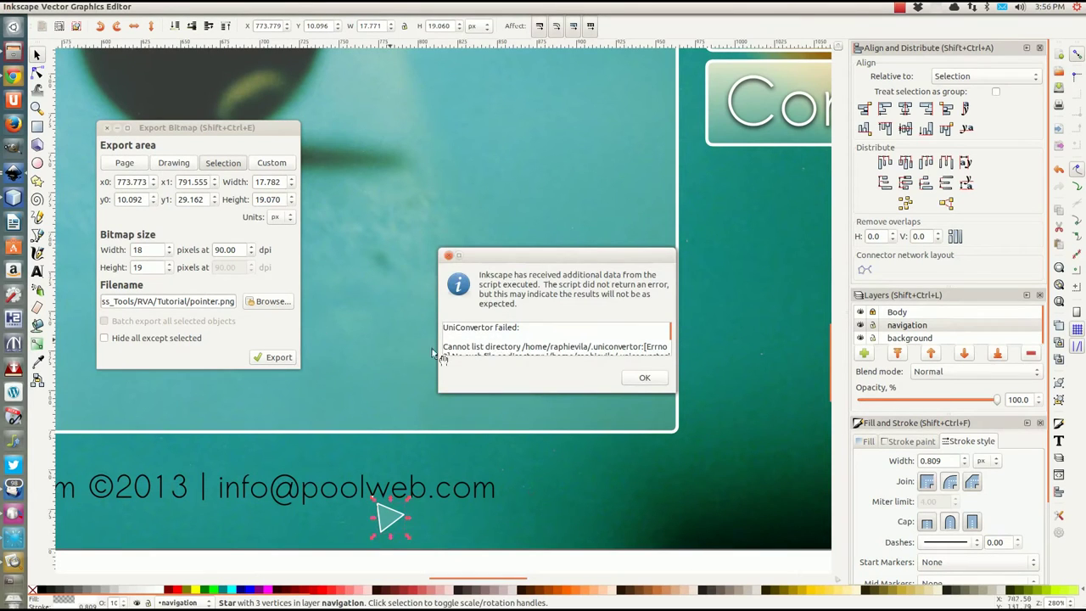
Dismiss the PostScript export errors, UniConvertor failure and 'No layers found' messages
key("Return")
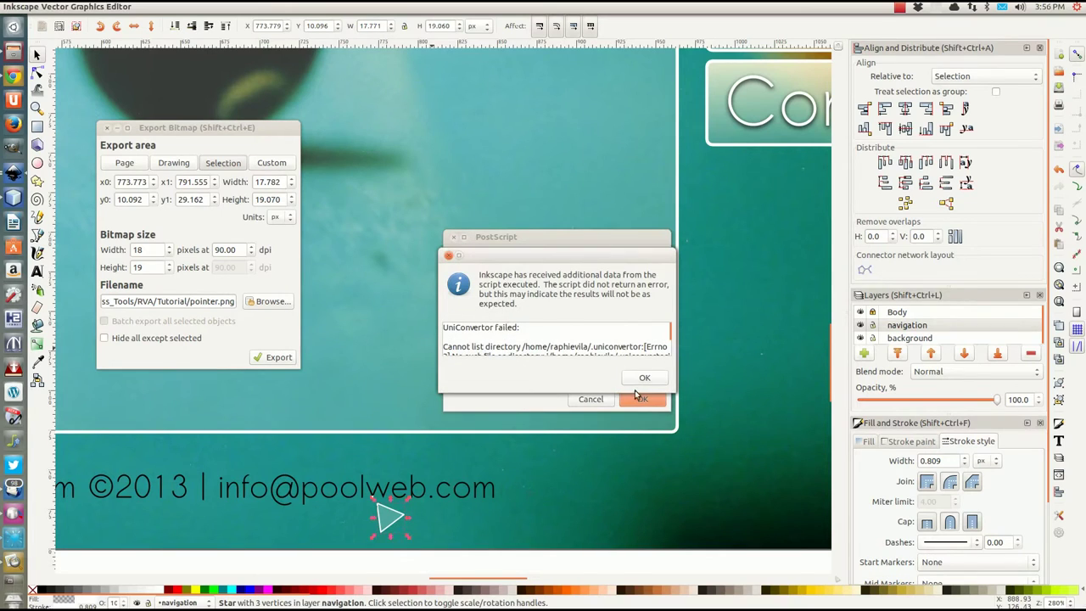
left_click(643, 381)
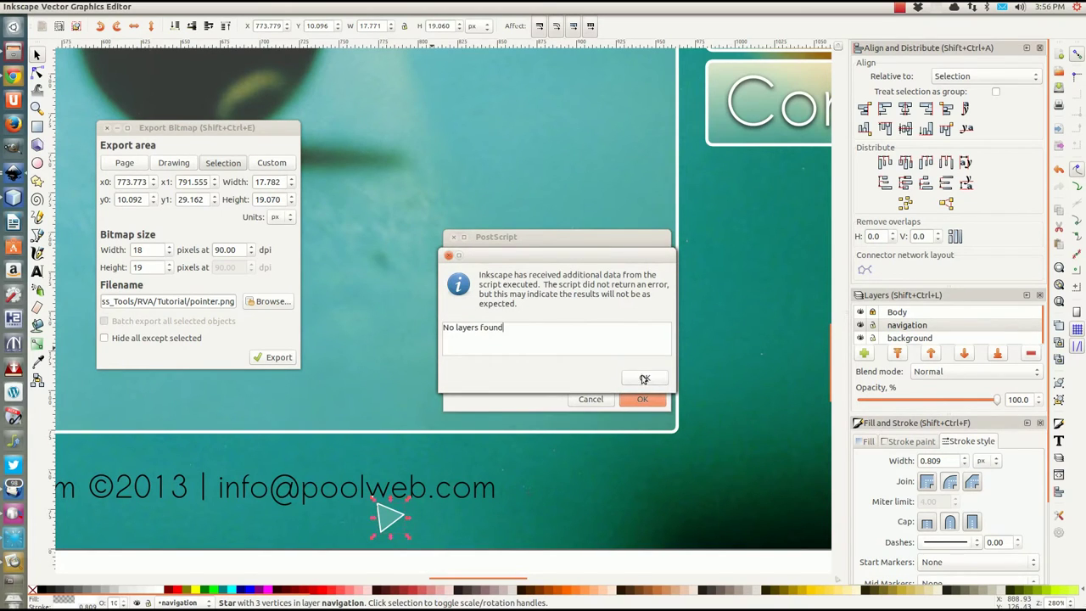
left_click(643, 379)
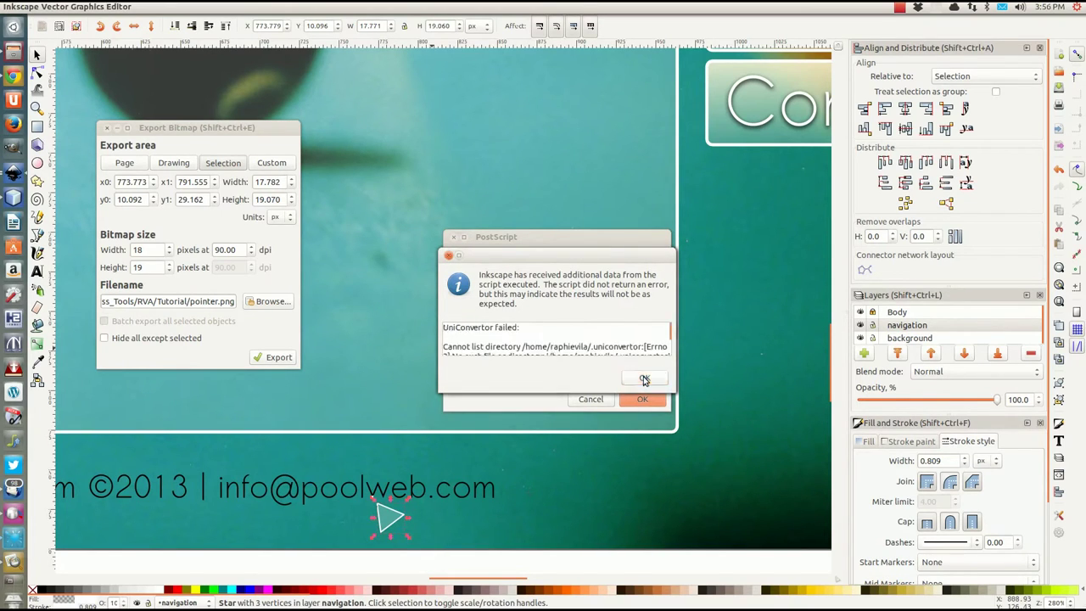
left_click(644, 379)
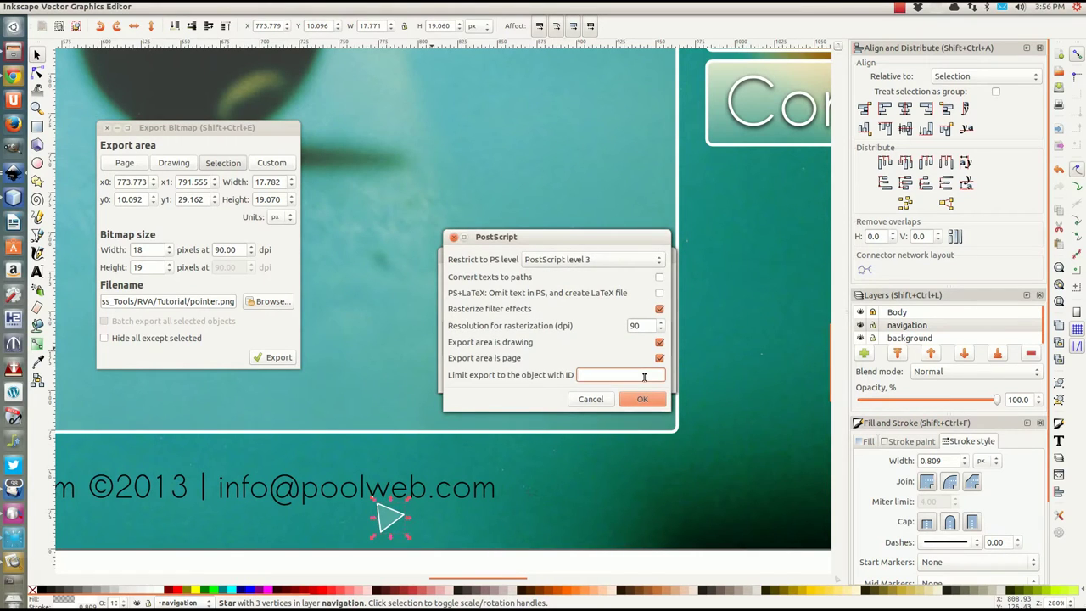
left_click(642, 397)
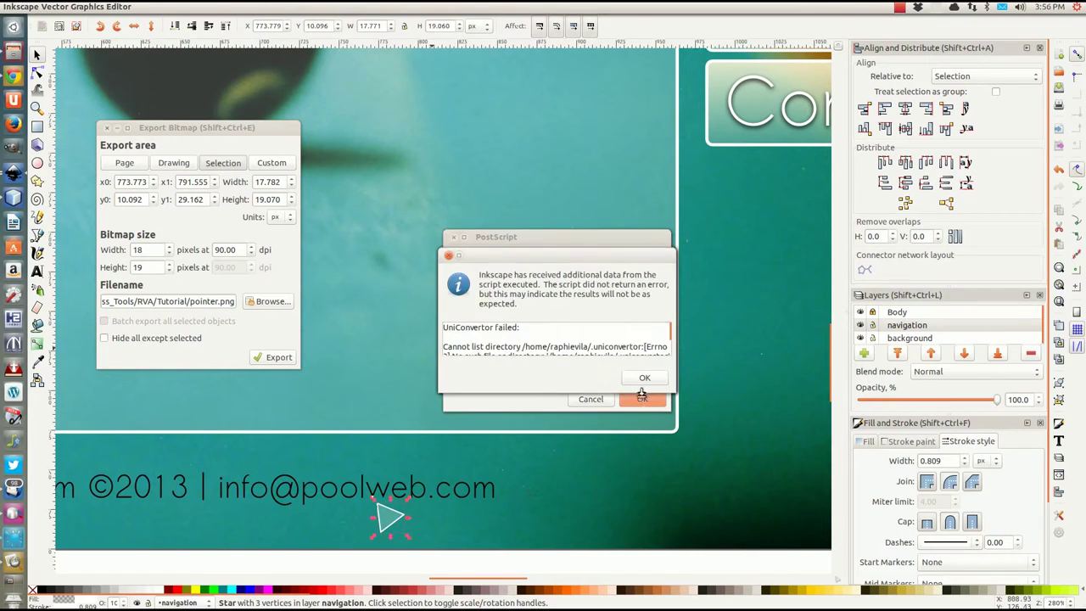
left_click(448, 256)
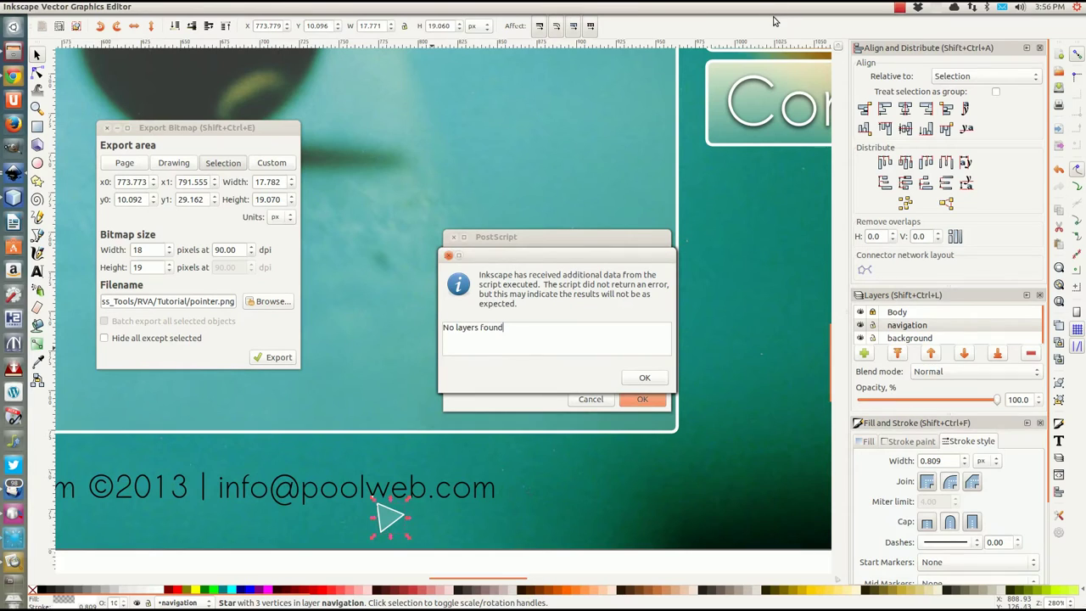
left_click(654, 383)
left_click(642, 398)
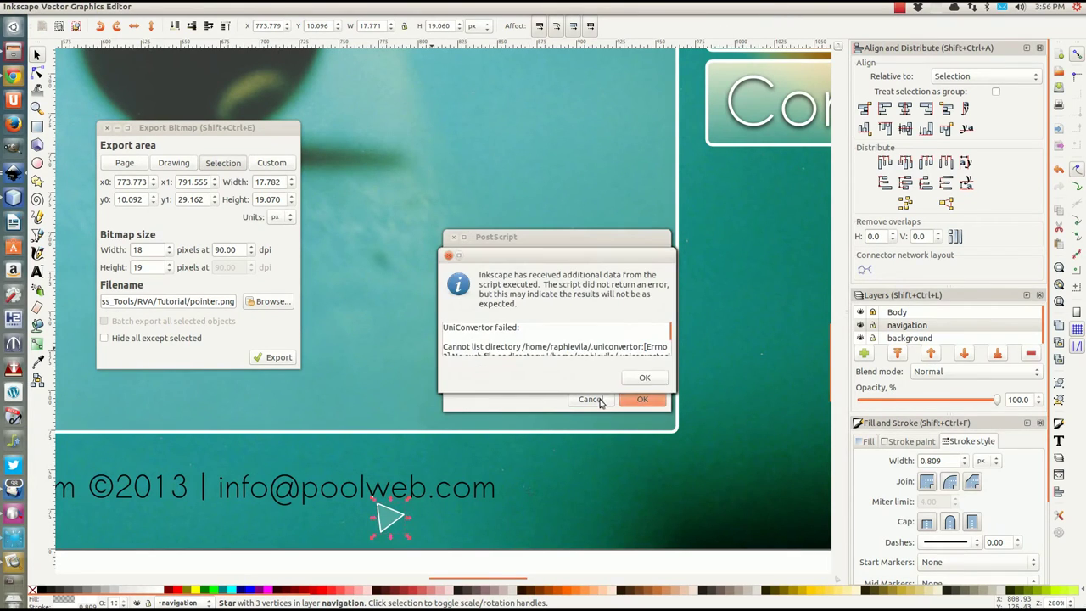
left_click(643, 377)
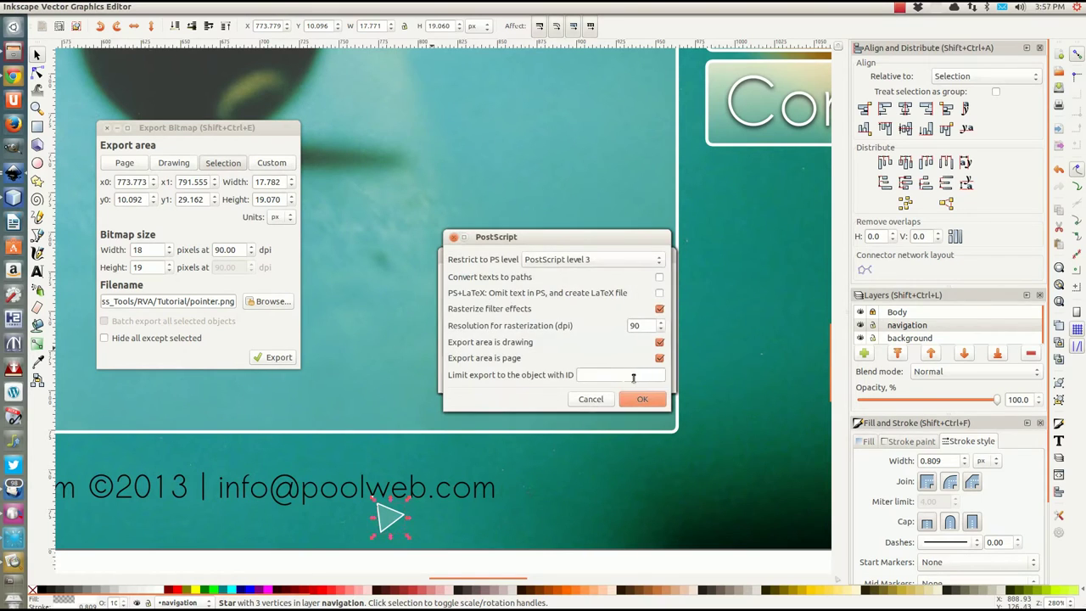
Cancel the PostScript export repeatedly, closing its options window and the remaining error notices
left_click(587, 405)
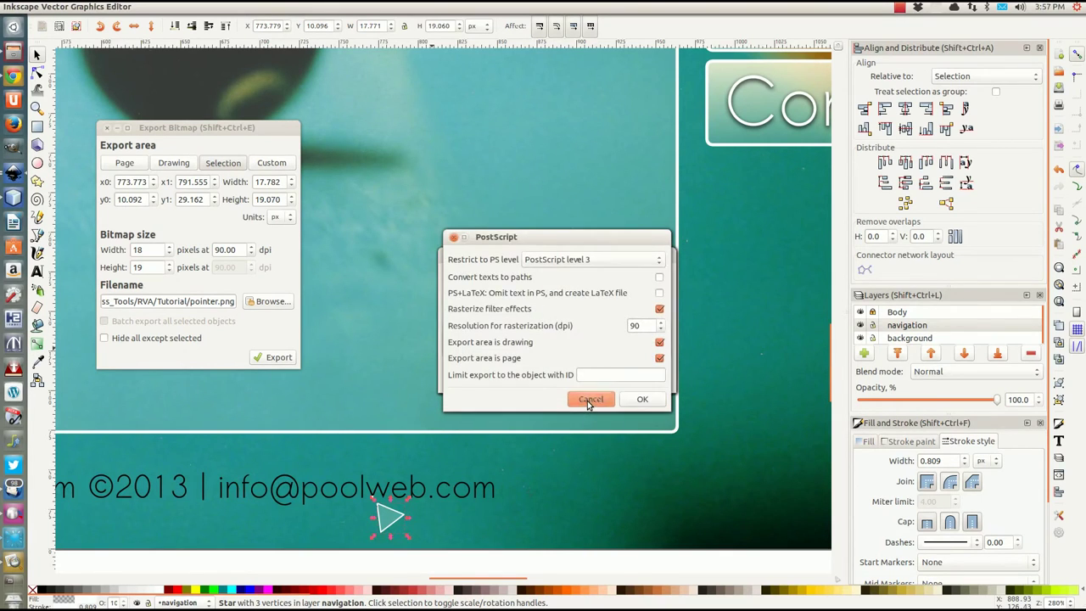
left_click(588, 405)
left_click(588, 404)
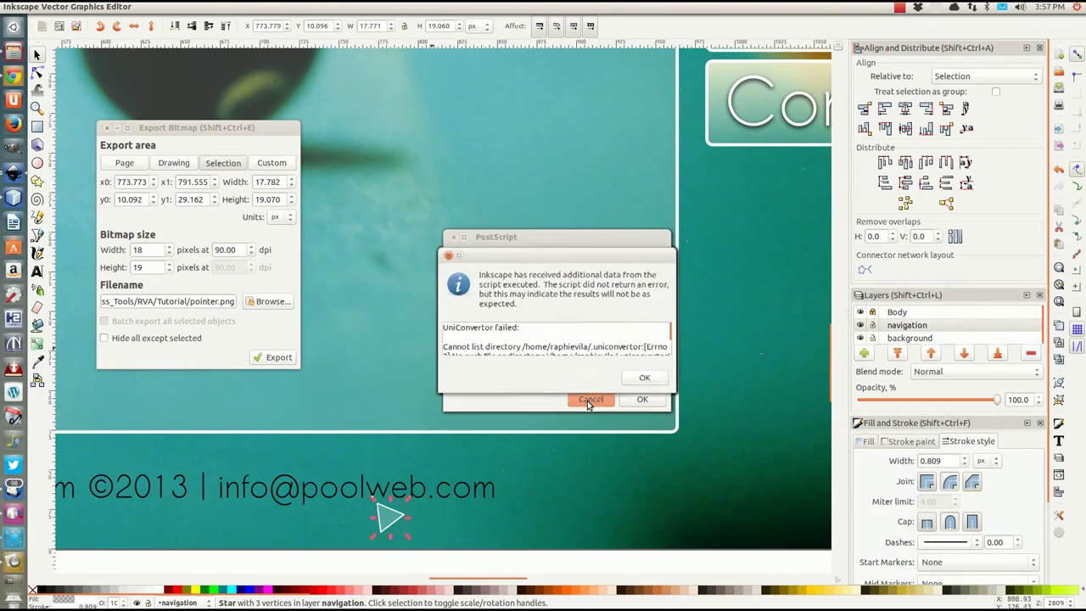
left_click(587, 405)
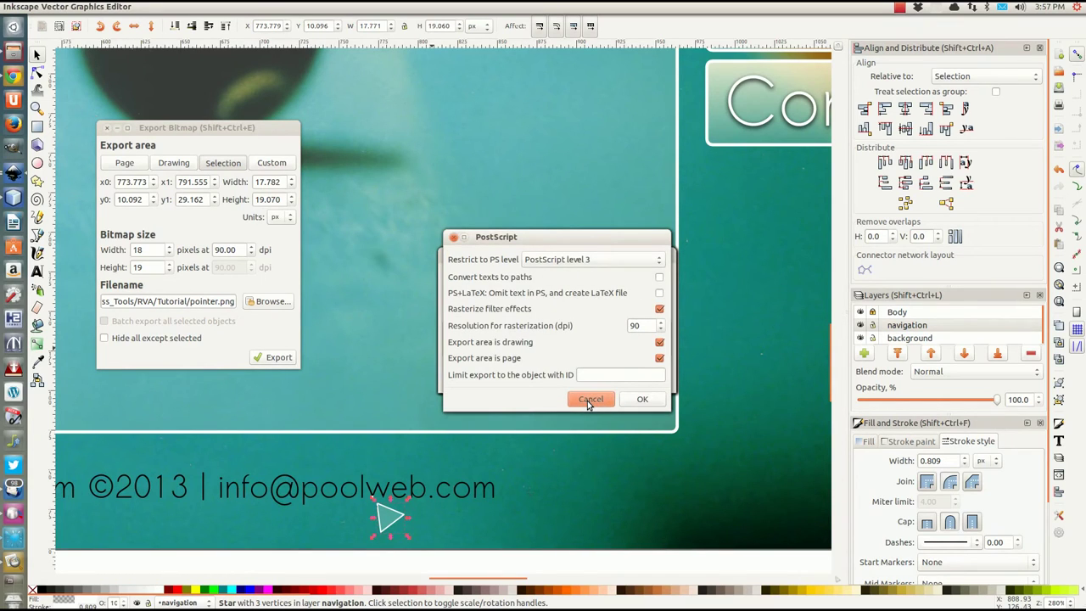
left_click(587, 405)
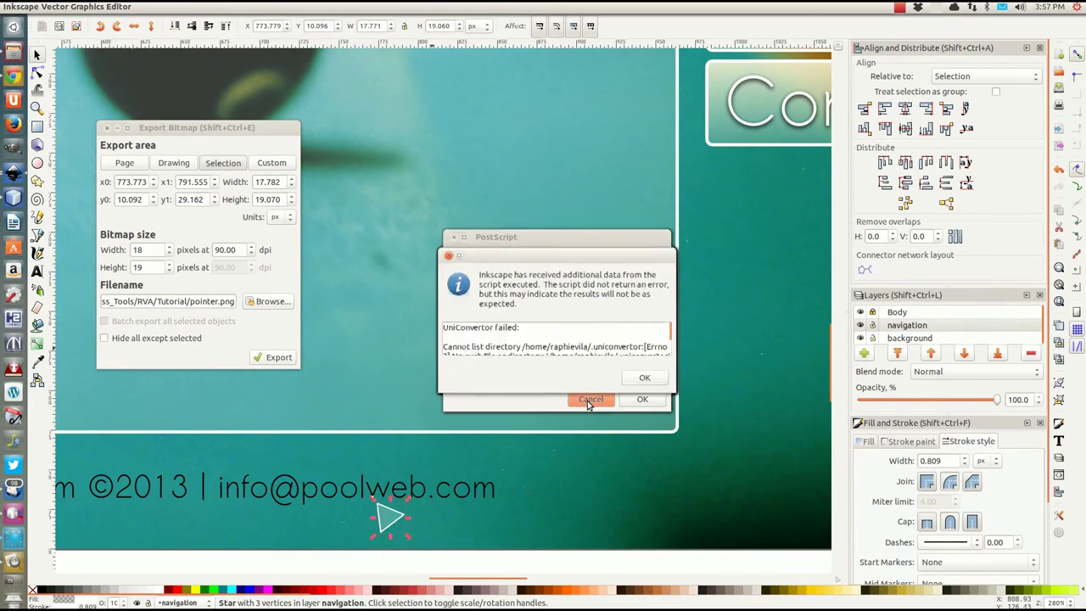
left_click(454, 239)
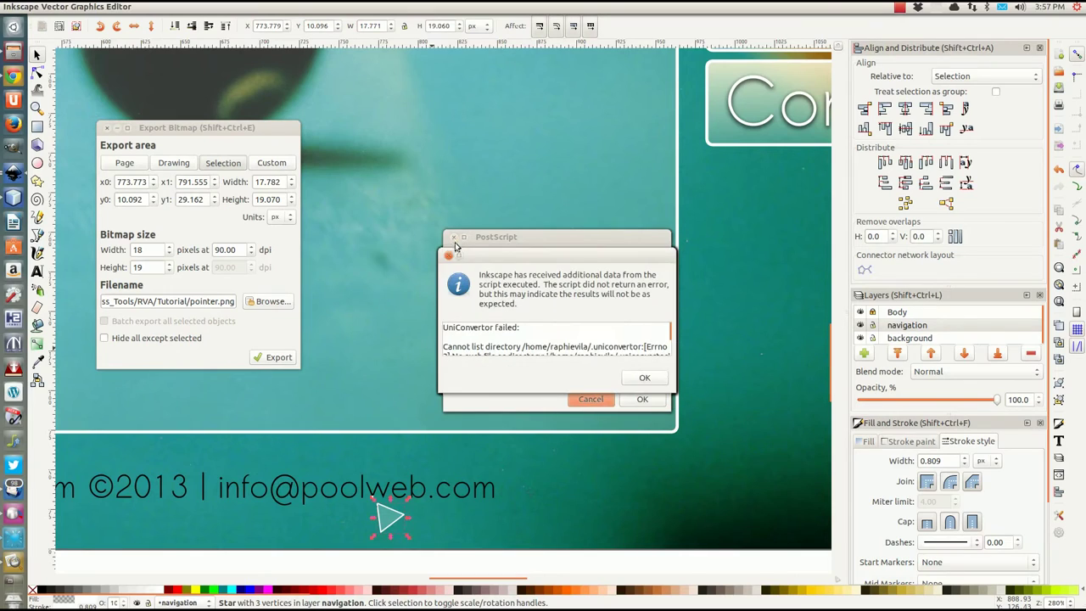
left_click(645, 379)
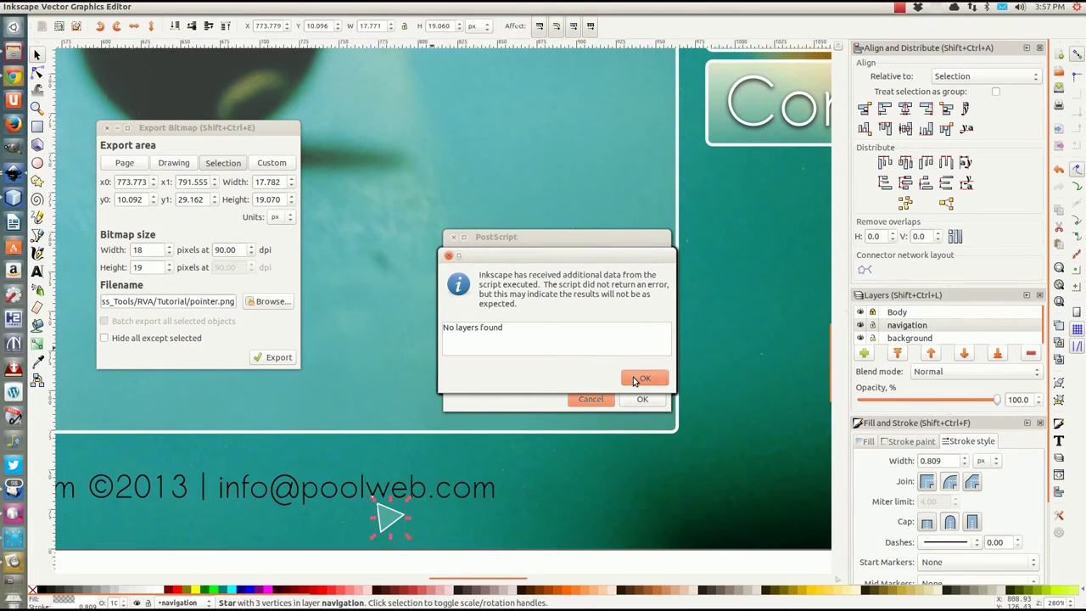
left_click(635, 379)
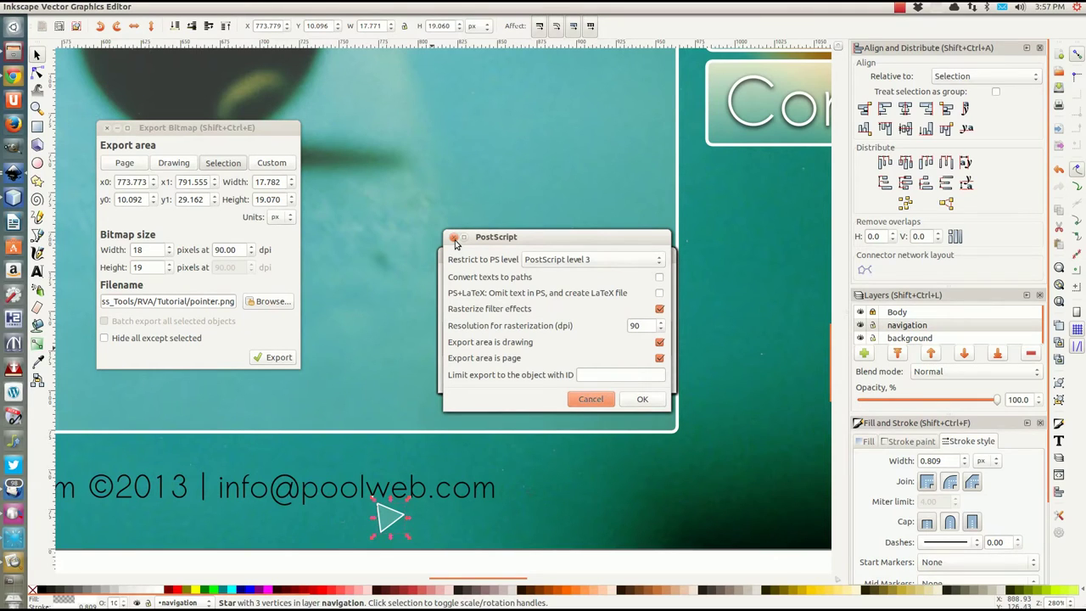
Drag the PostScript dialog aside, clear the last notices, and bring up Inkscape's launcher menu
left_click_drag(551, 244, 407, 45)
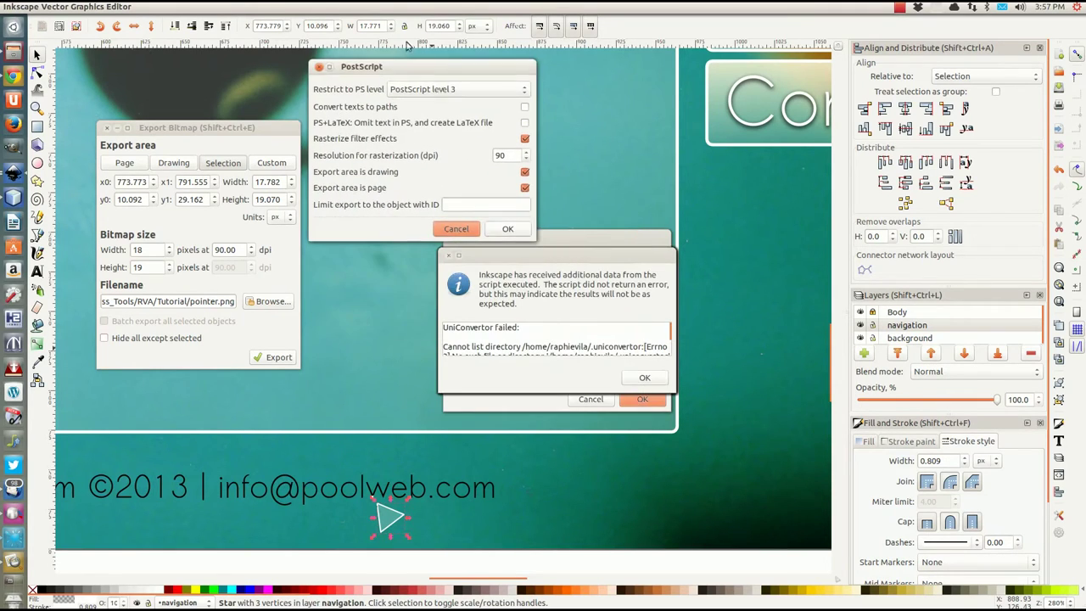
left_click(449, 255)
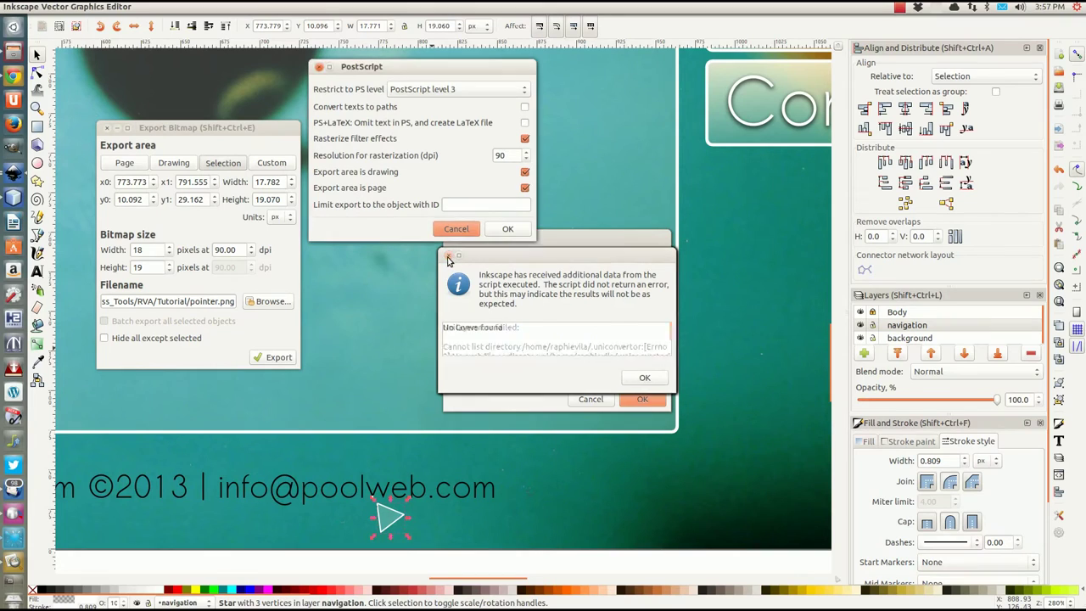
left_click(448, 256)
right_click(15, 204)
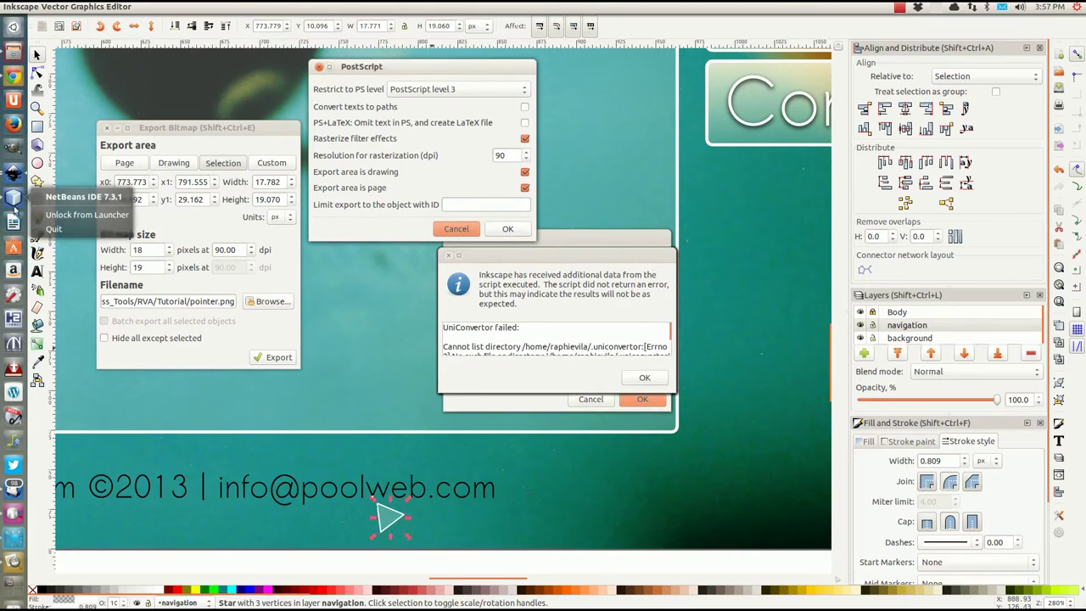
left_click(63, 232)
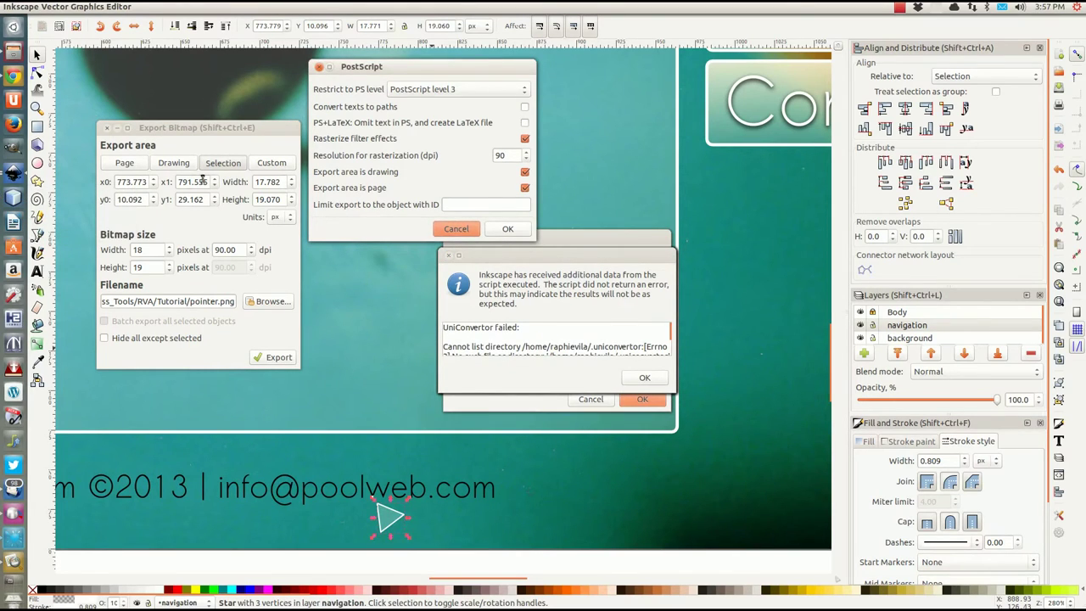
right_click(15, 174)
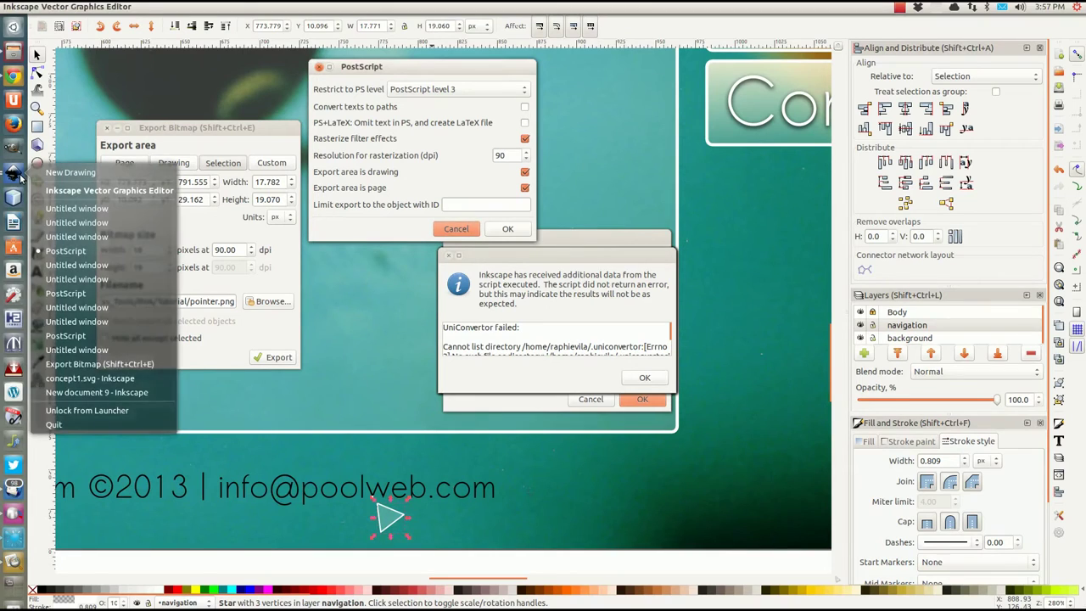
Quit Inkscape, saving the new drawing as simple-layout.svg in RVA/Tutorial and saving concept1.svg
left_click(63, 425)
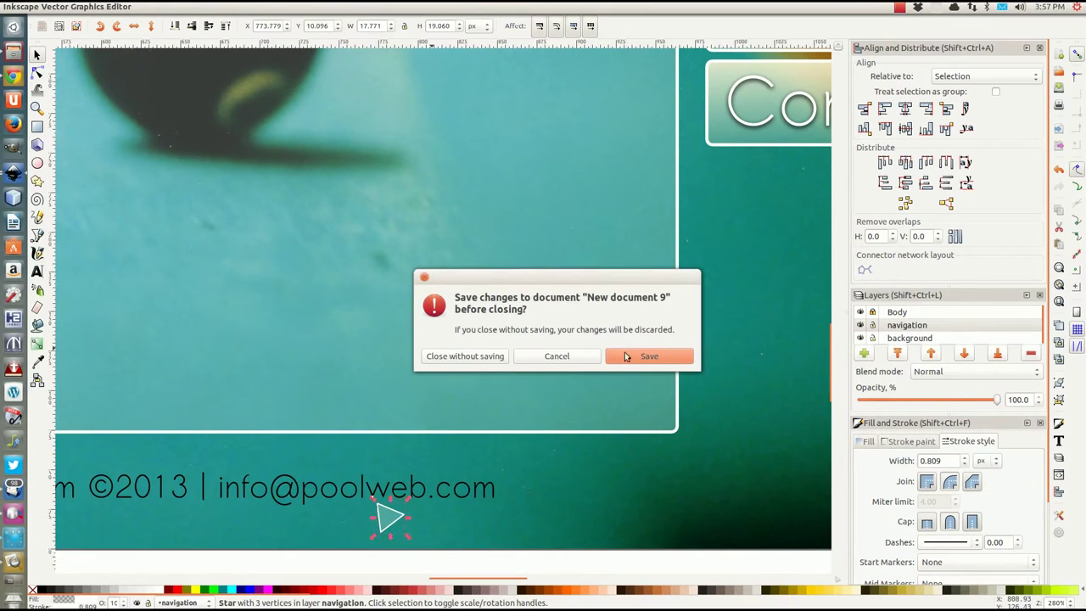
left_click(645, 357)
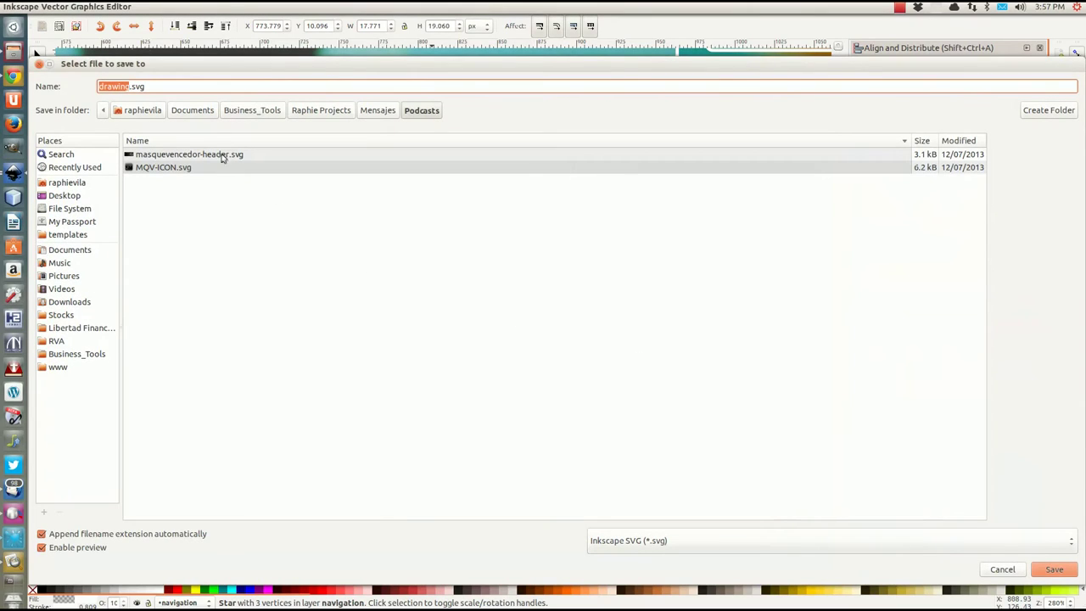
left_click(58, 340)
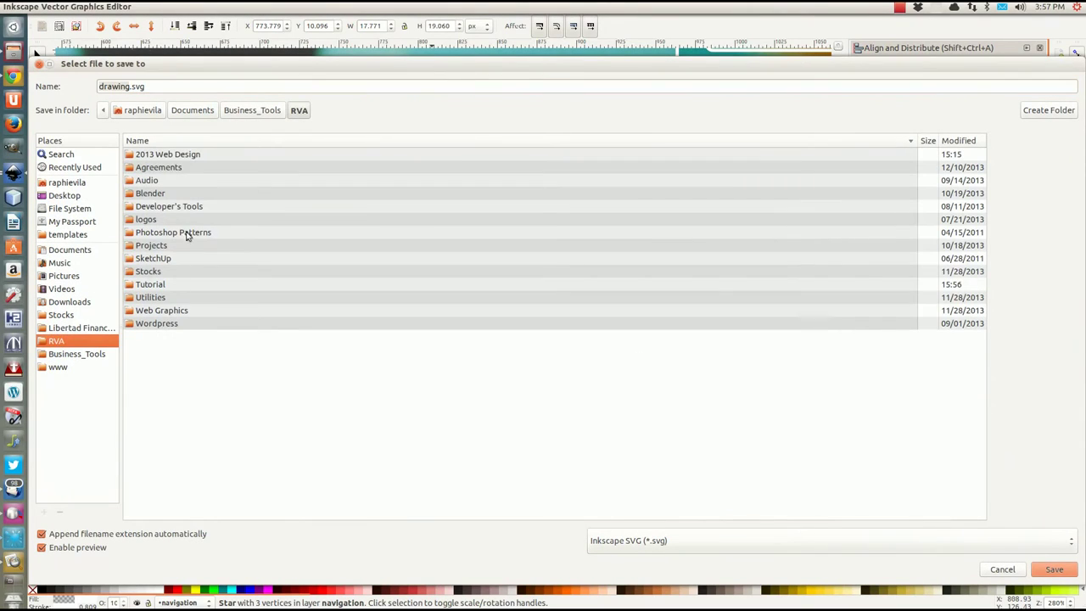
double_click(148, 285)
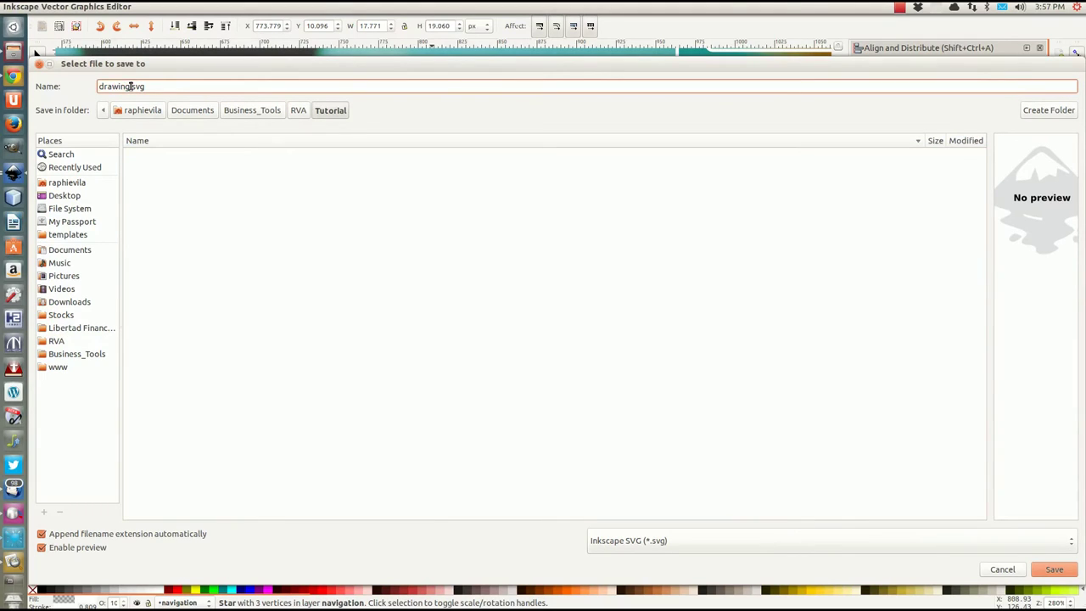
left_click_drag(131, 86, 93, 92)
type("mai")
key("BackSpace")
key("BackSpace")
key("BackSpace")
type("simple")
type("-lay")
type("ou")
left_click(1054, 569)
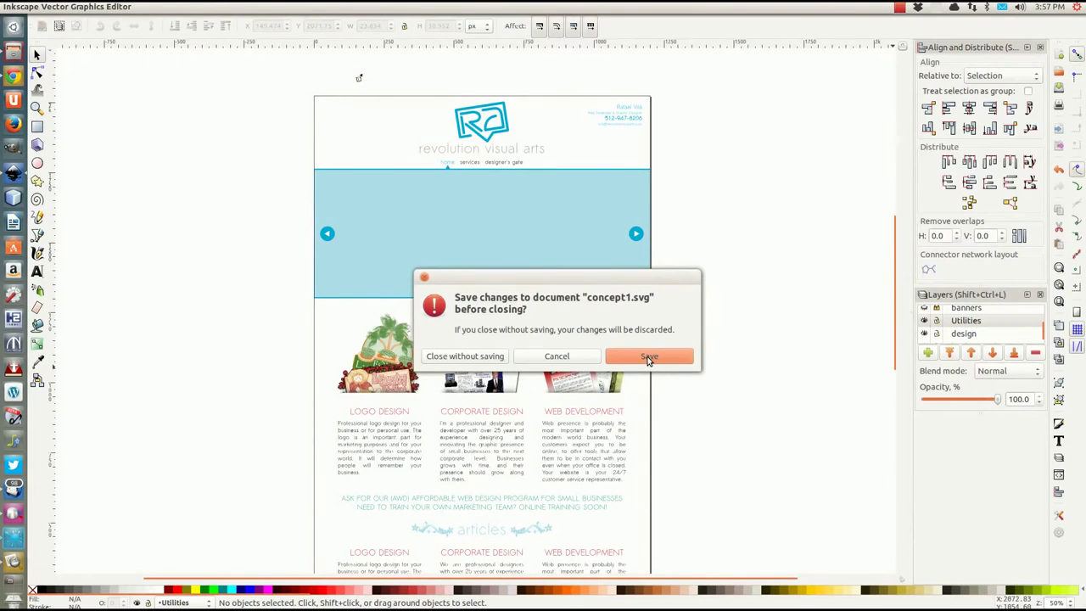
left_click(648, 357)
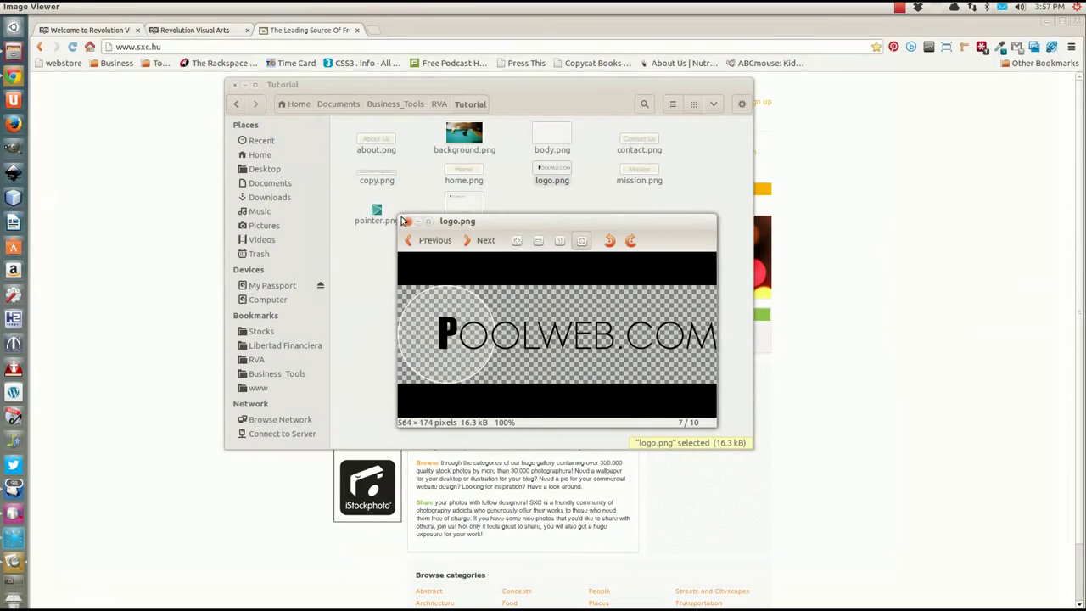
Close the logo.png preview and check pointer.png's size in the Tutorial folder
left_click(407, 221)
left_click(485, 263)
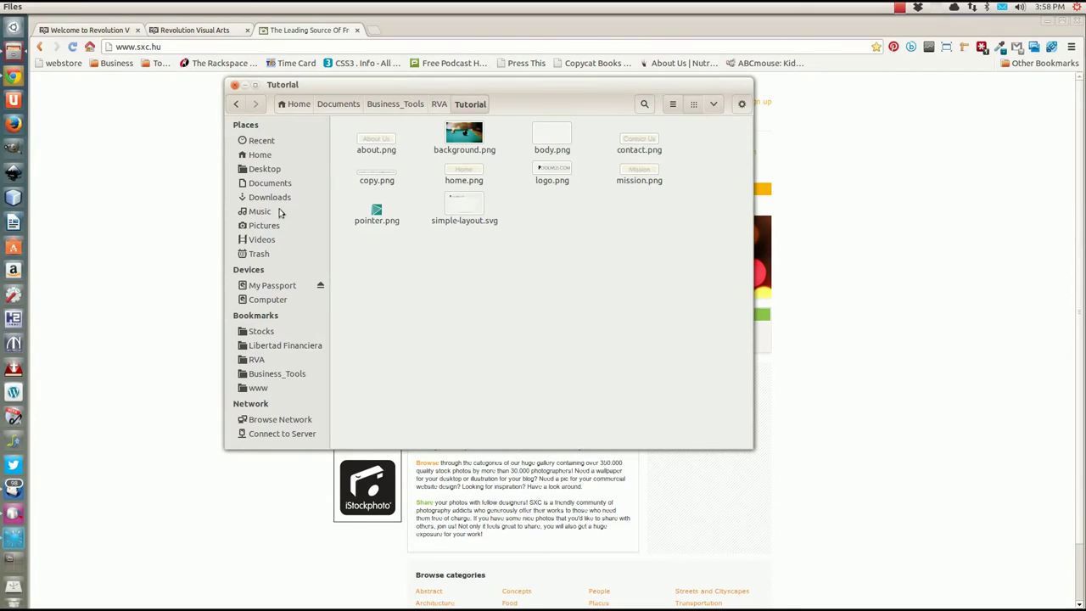
left_click(377, 211)
left_click(414, 271)
Preview simple-layout.svg, then open it with Inkscape
left_click(460, 206)
double_click(459, 206)
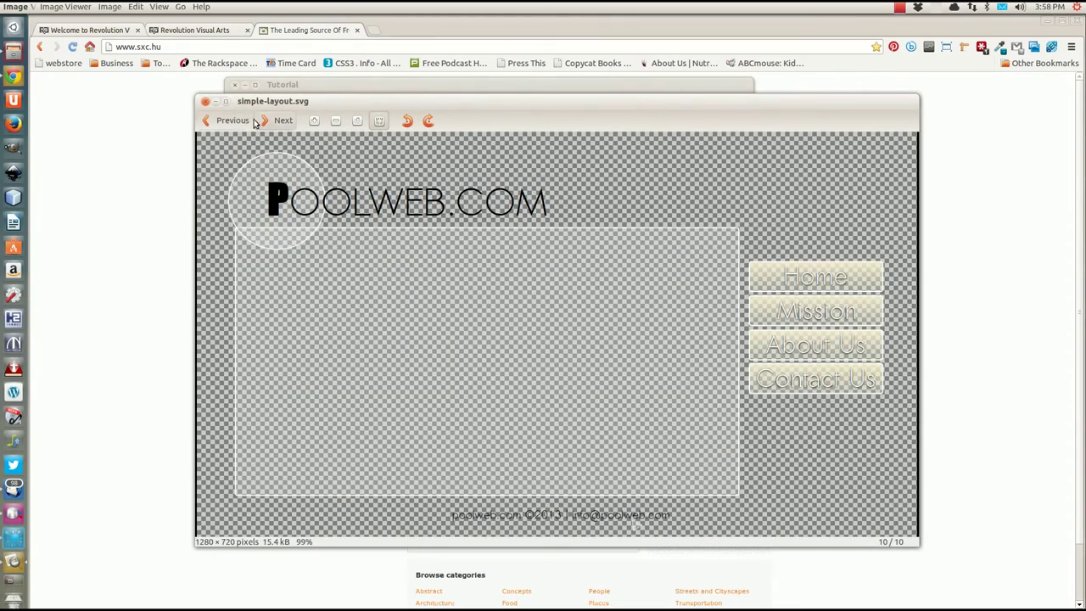
left_click(204, 101)
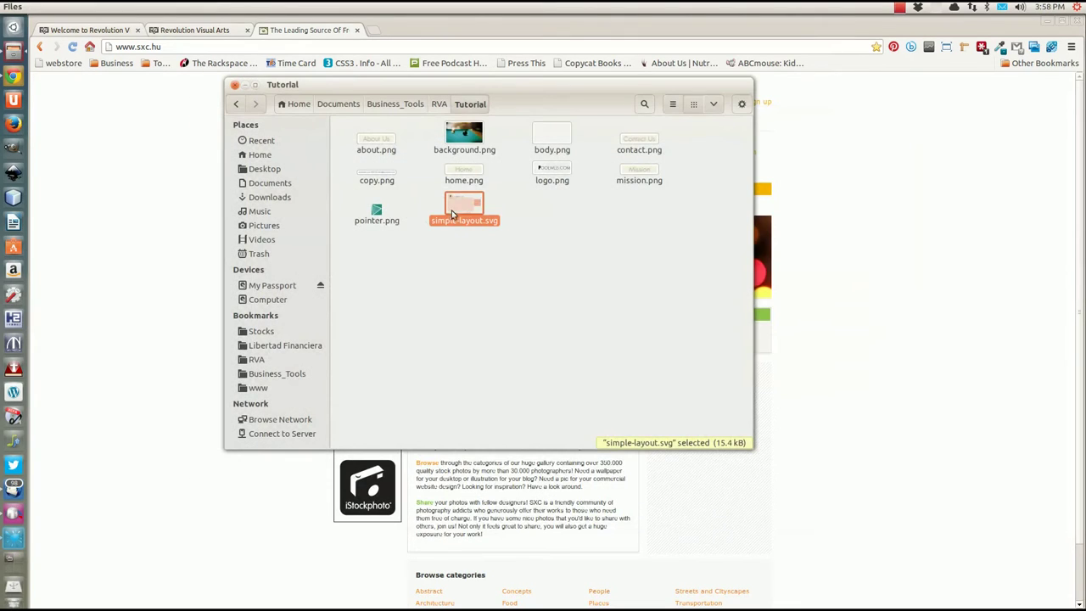
right_click(456, 212)
mouse_move(526, 233)
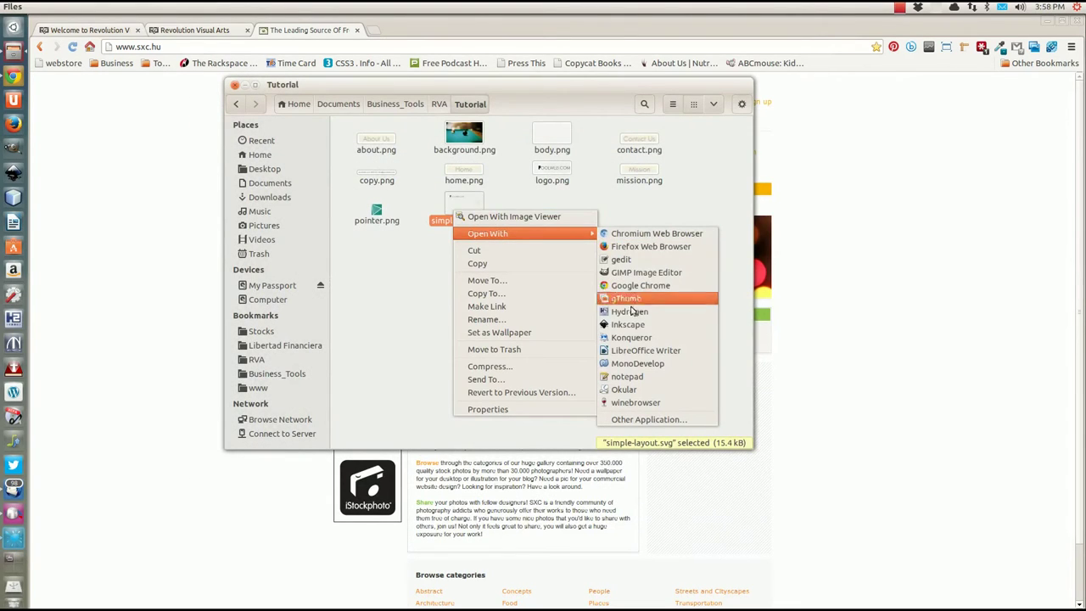
left_click(631, 324)
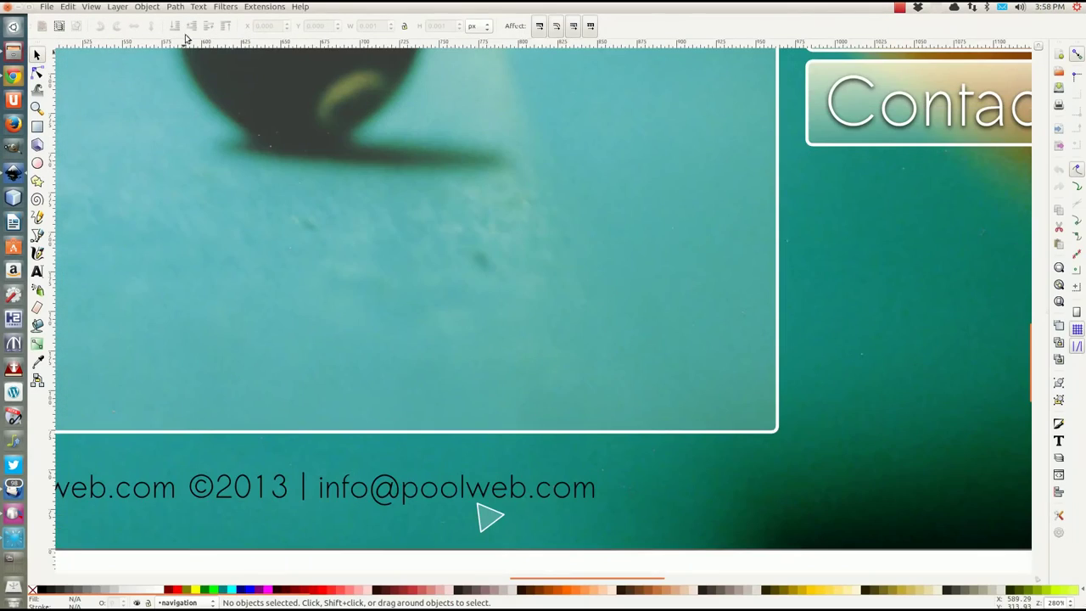
Re-export only the triangle as pointer.png with everything else hidden, replacing the old file
left_click(486, 515)
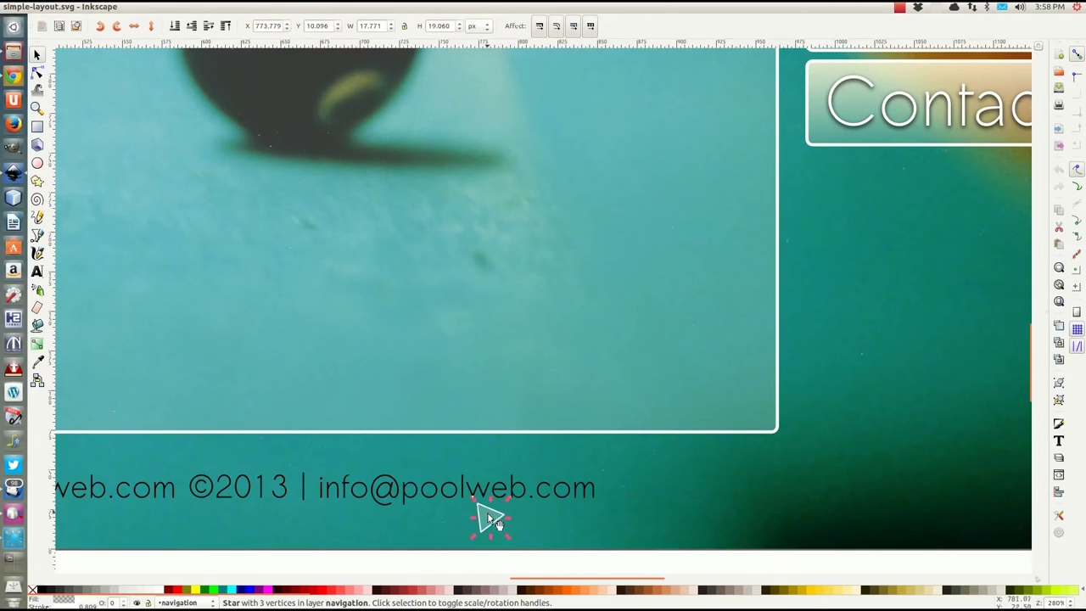
left_click(47, 7)
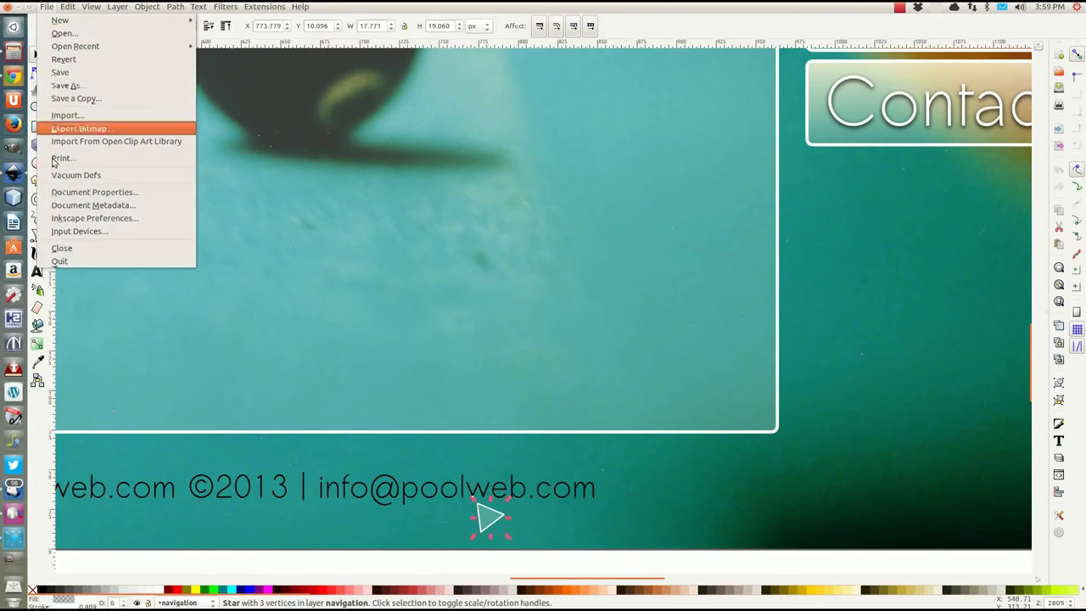
left_click(81, 128)
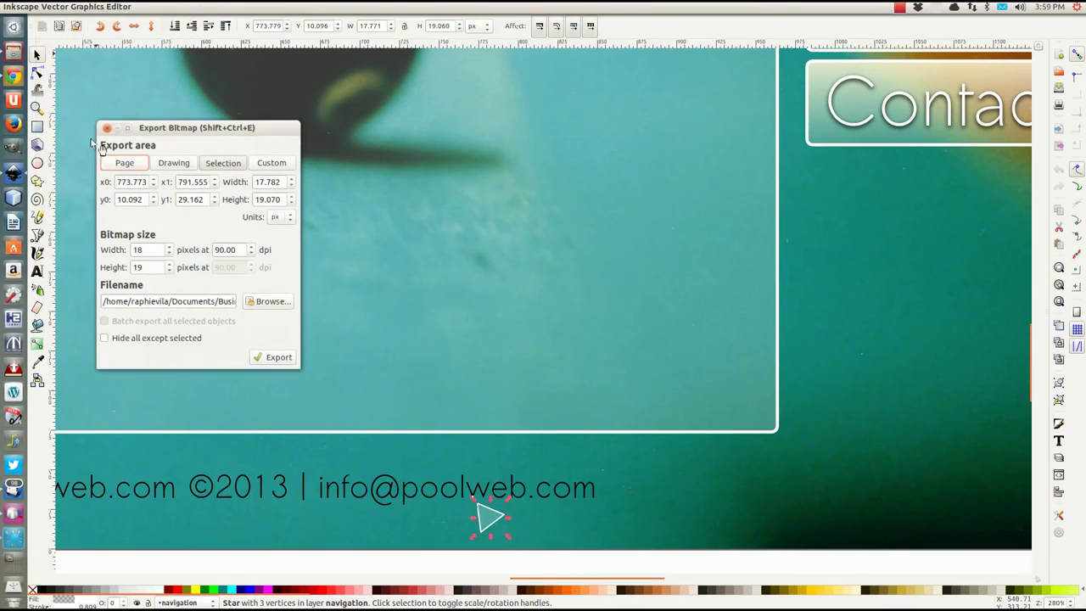
left_click_drag(191, 303, 258, 305)
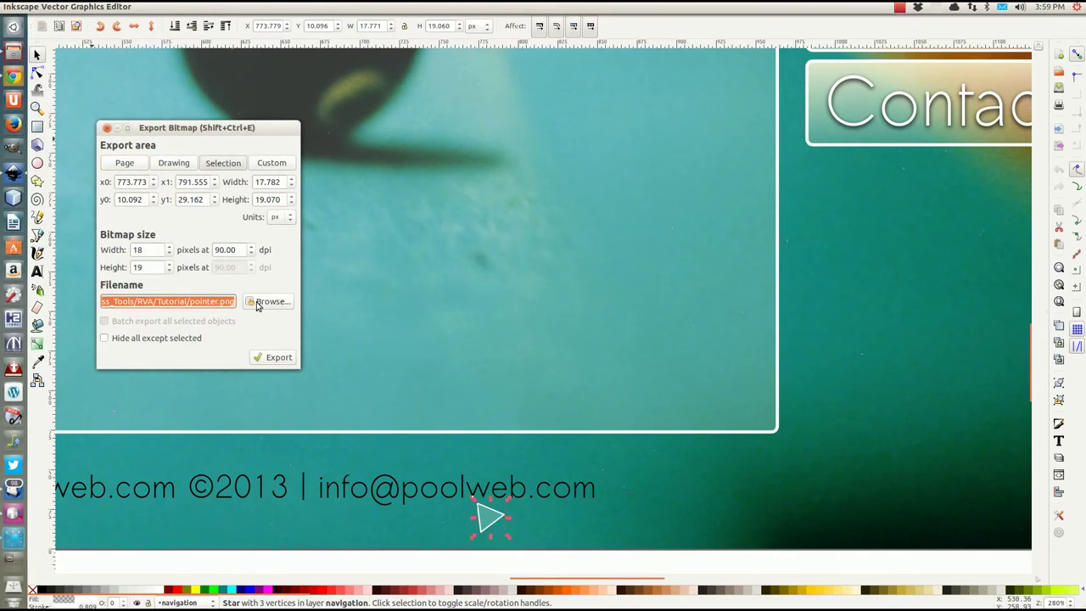
left_click(146, 340)
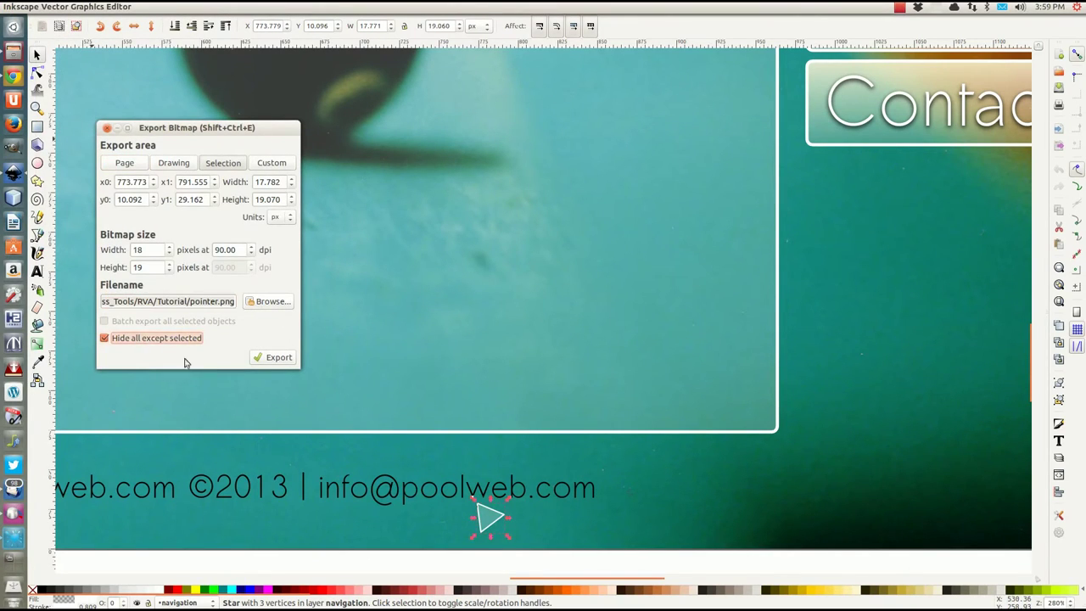
left_click(273, 357)
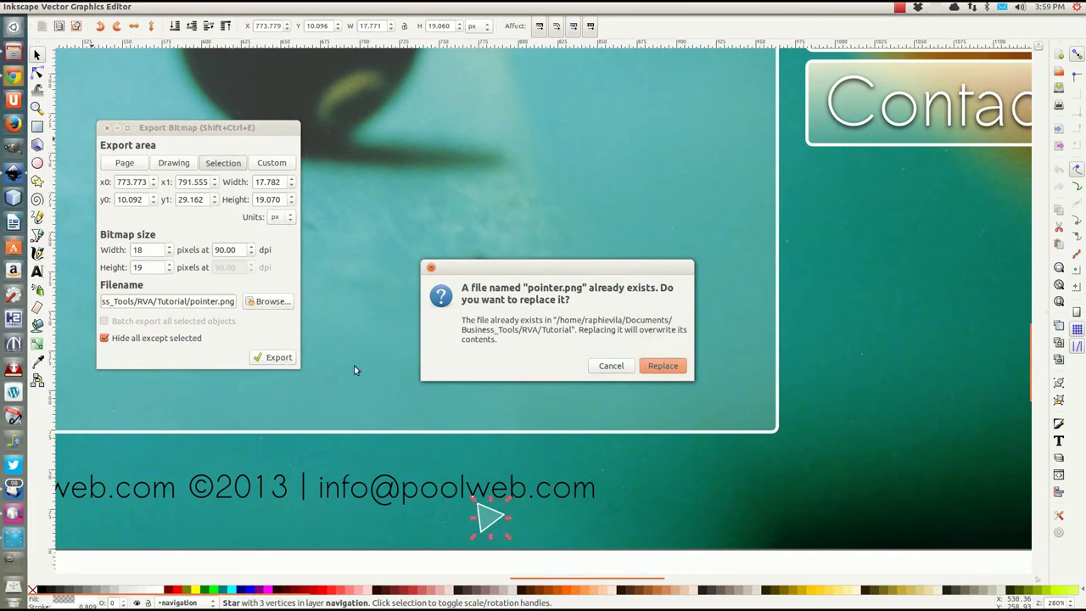
left_click(663, 366)
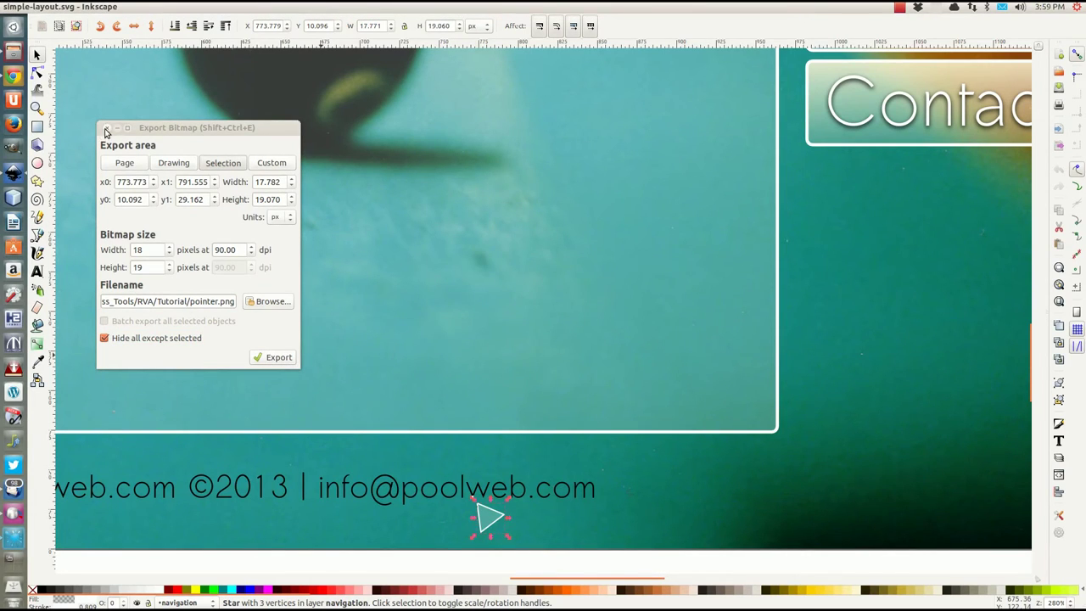
left_click(107, 129)
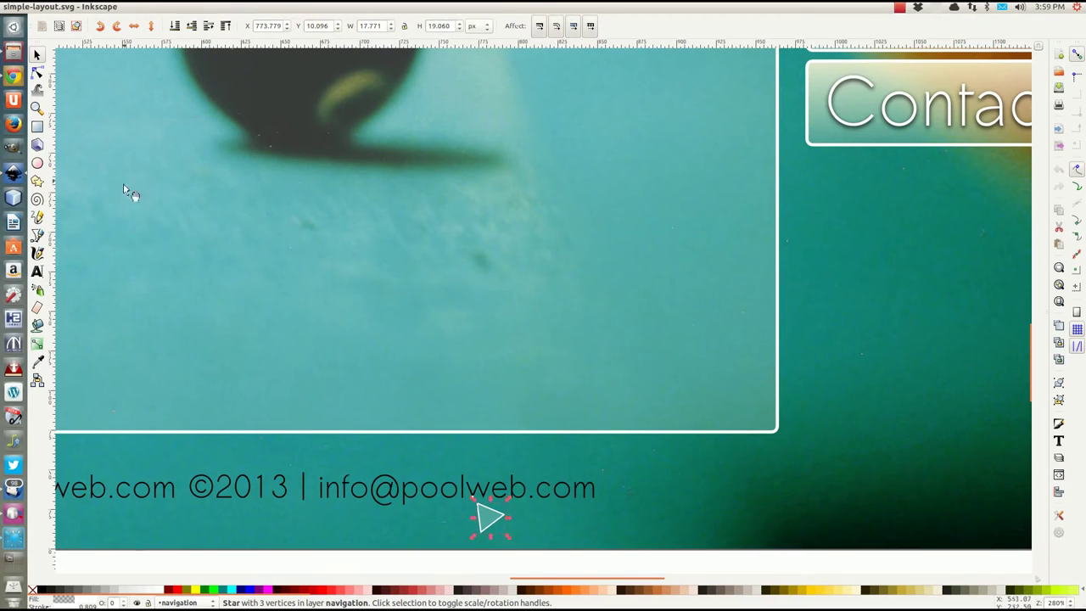
left_click(20, 55)
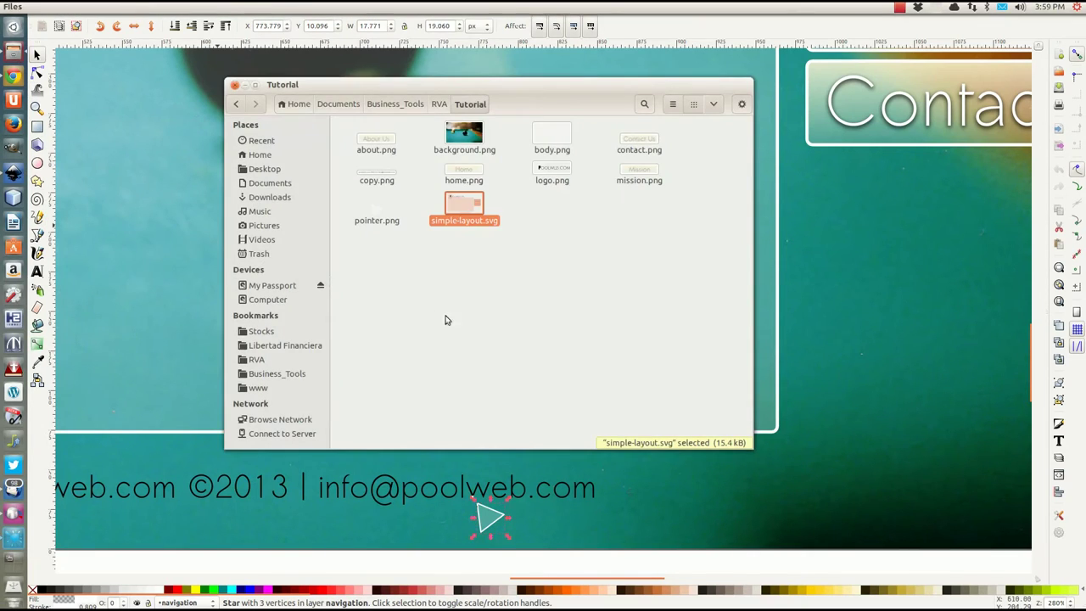
left_click_drag(357, 245, 696, 128)
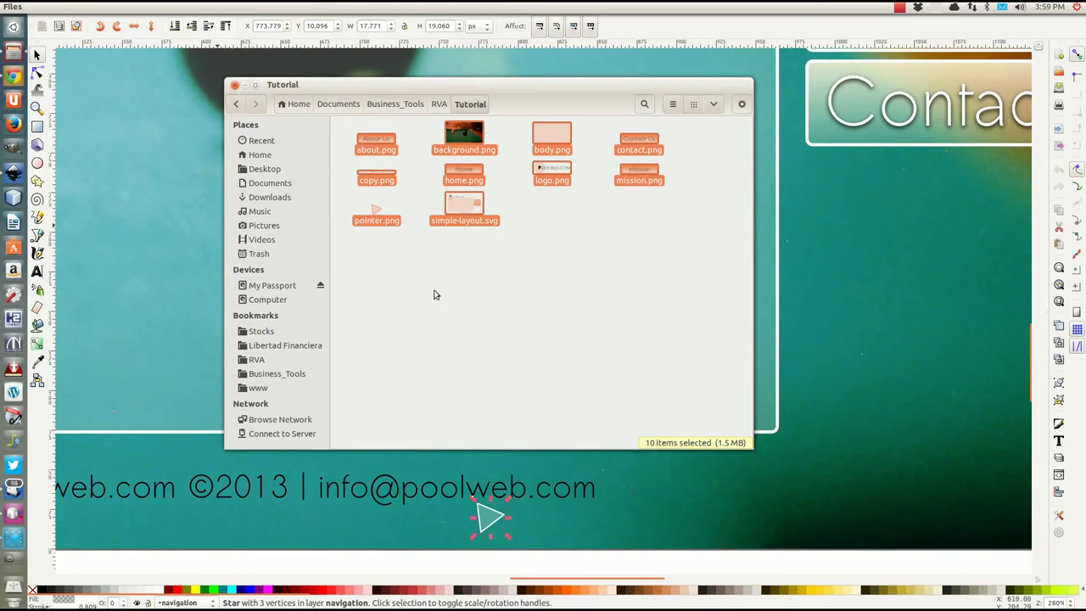
left_click(258, 388)
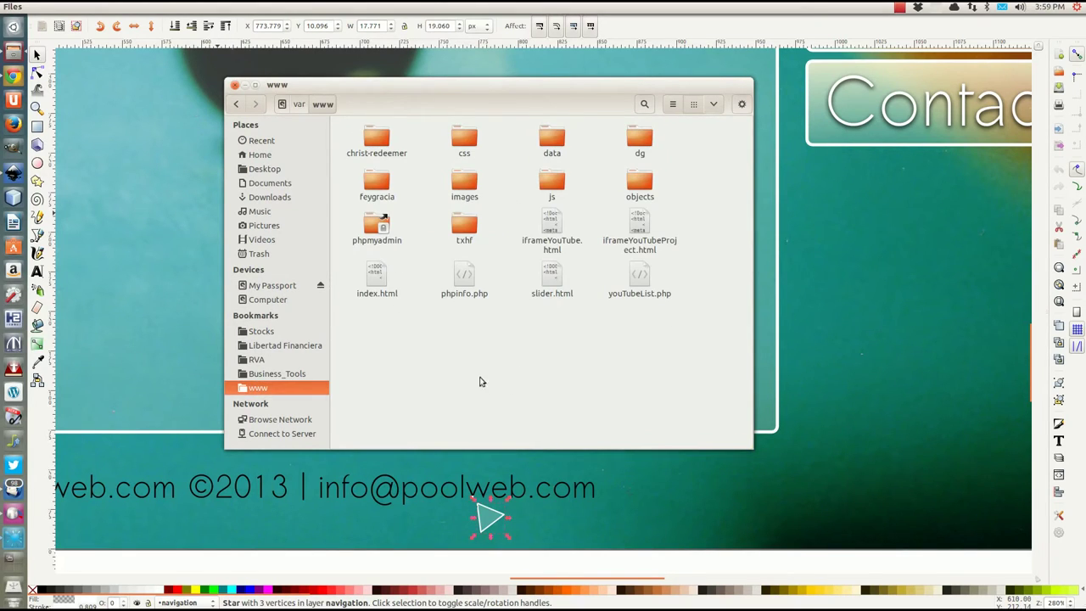
double_click(459, 185)
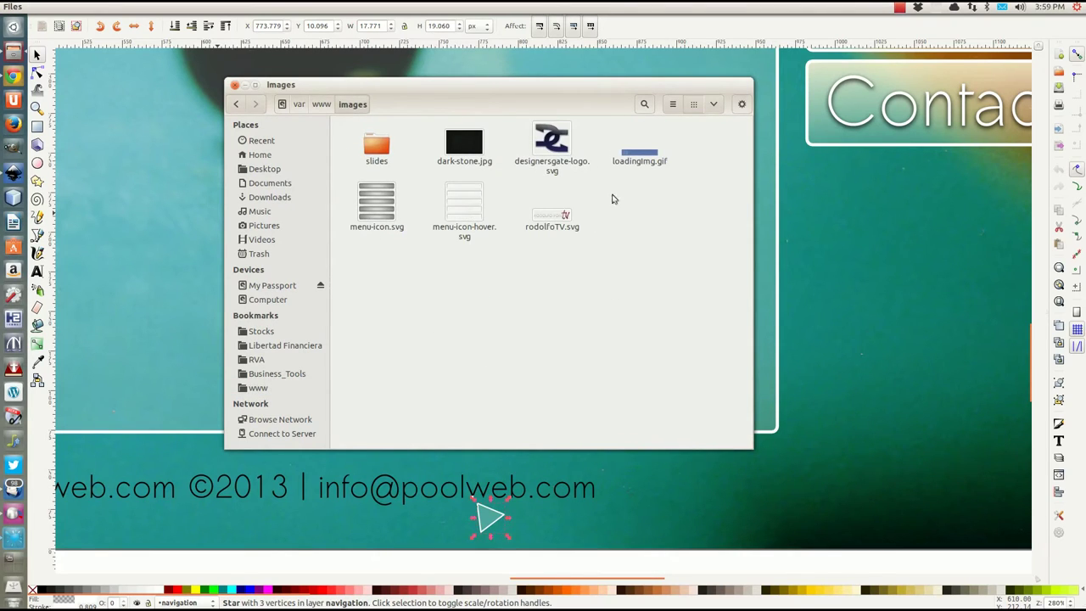
Create a 'tutorial' folder in images, paste the ten files into it, and close Files
right_click(564, 327)
left_click(604, 335)
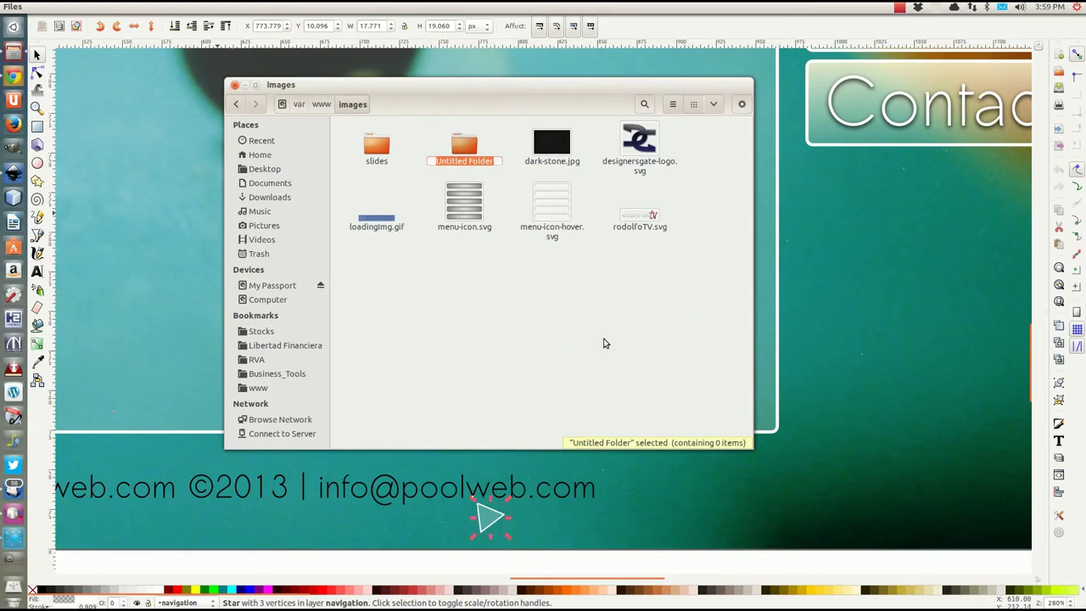
type("tutorial")
left_click(604, 343)
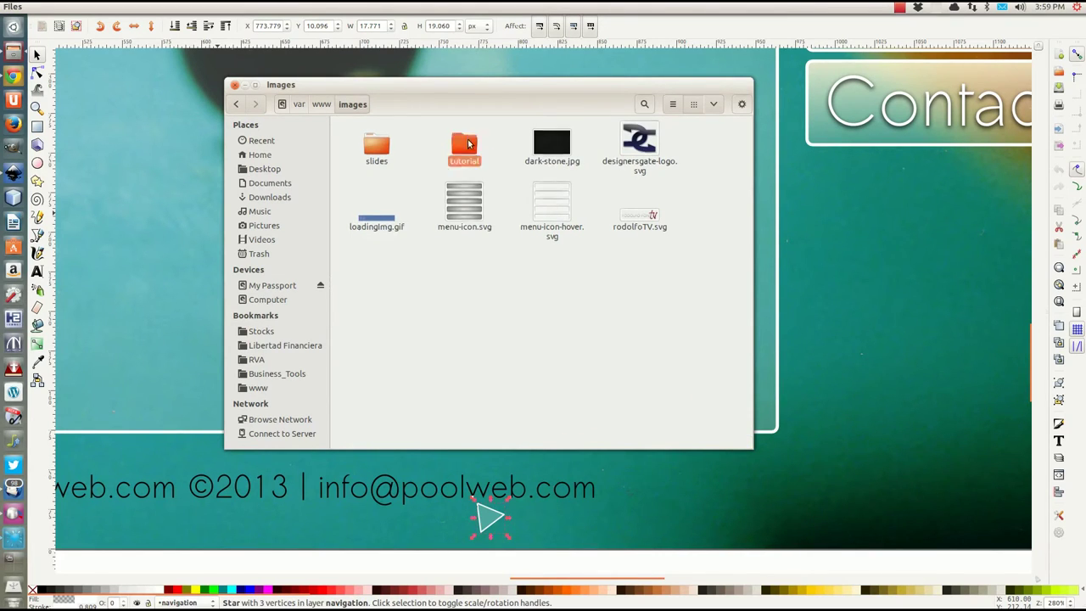
double_click(464, 146)
key("ctrl+v")
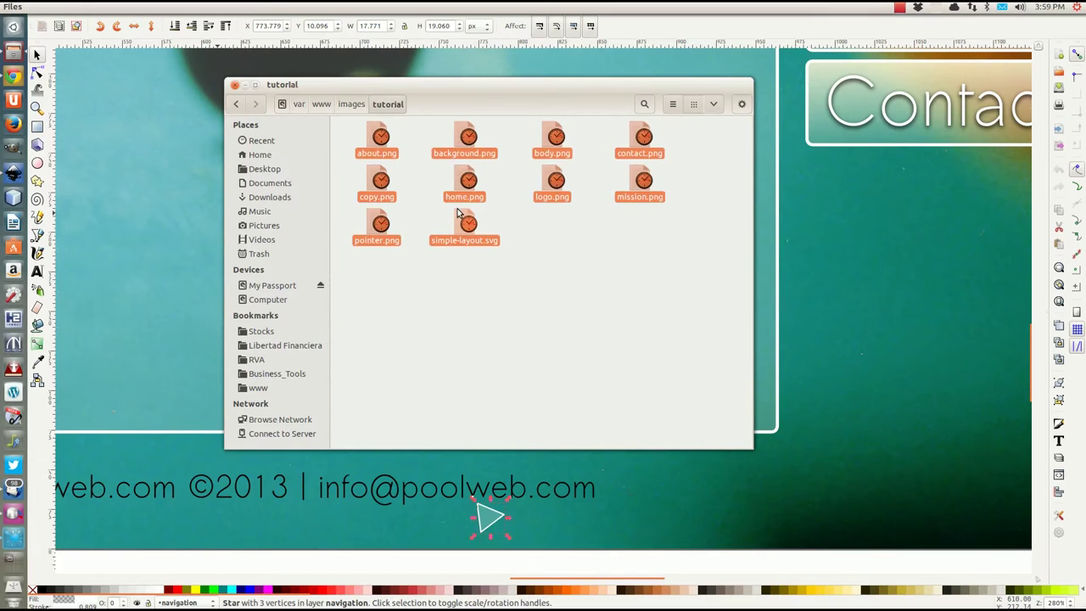
left_click(515, 284)
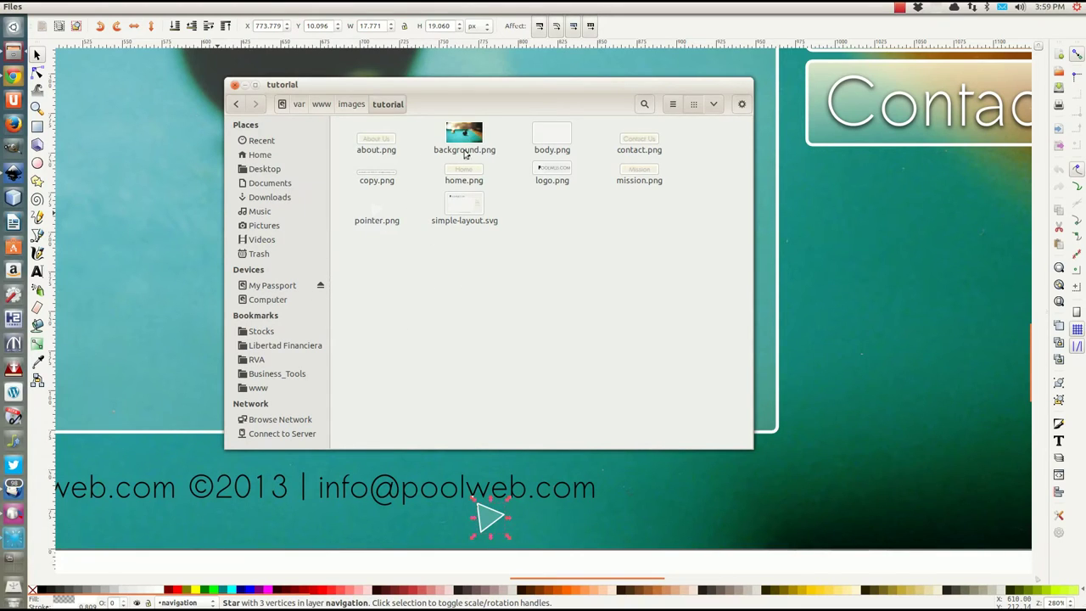
left_click(235, 85)
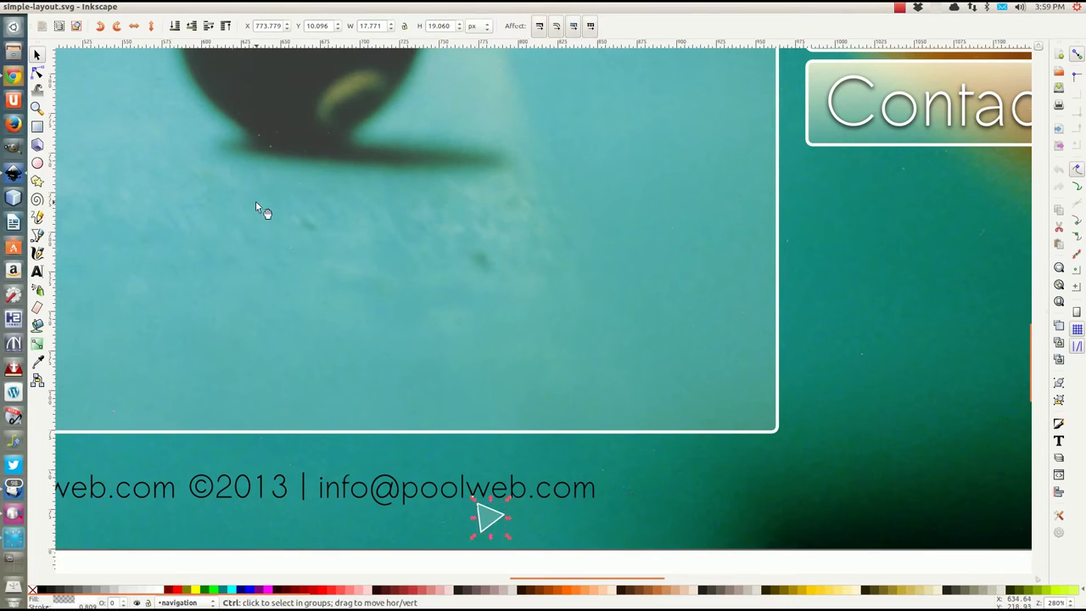
Save the Inkscape drawing, dismiss the internal-error report ignoring future ones, and launch NetBeans
key("ctrl+s")
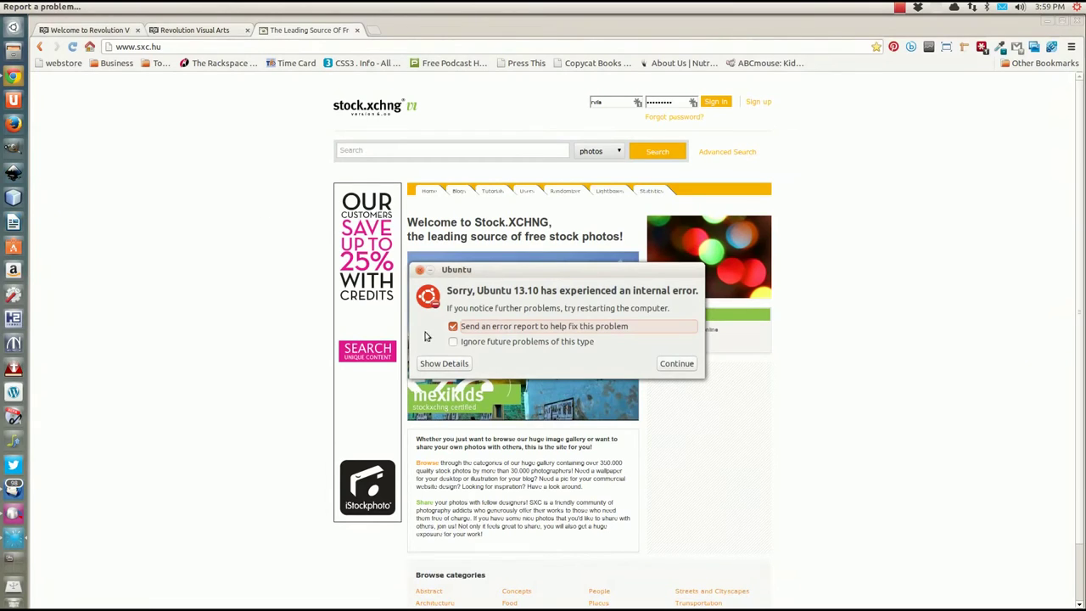
left_click(450, 343)
left_click(676, 363)
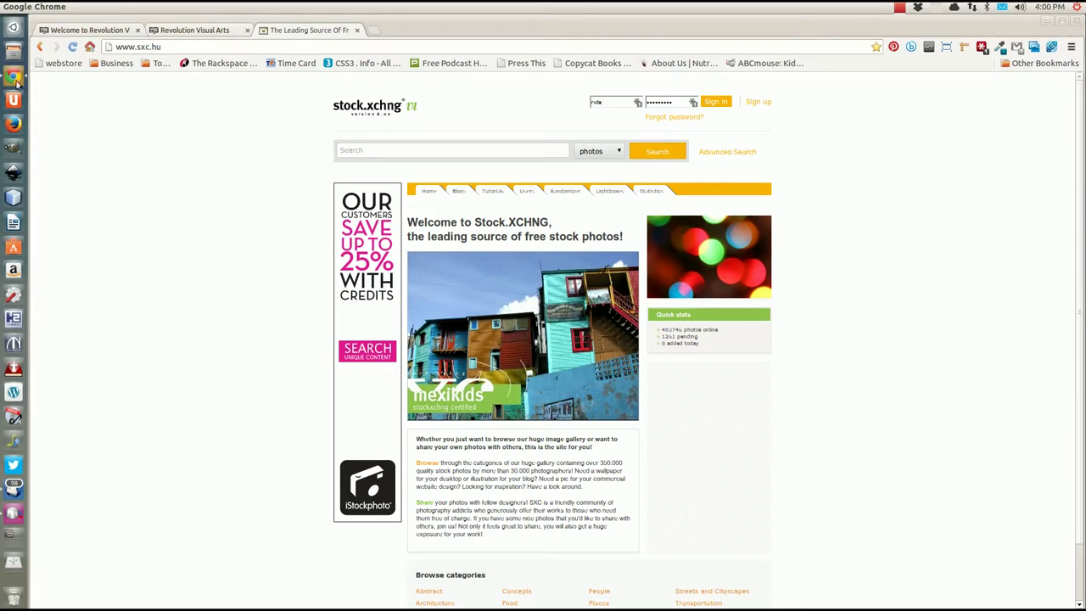
left_click(13, 197)
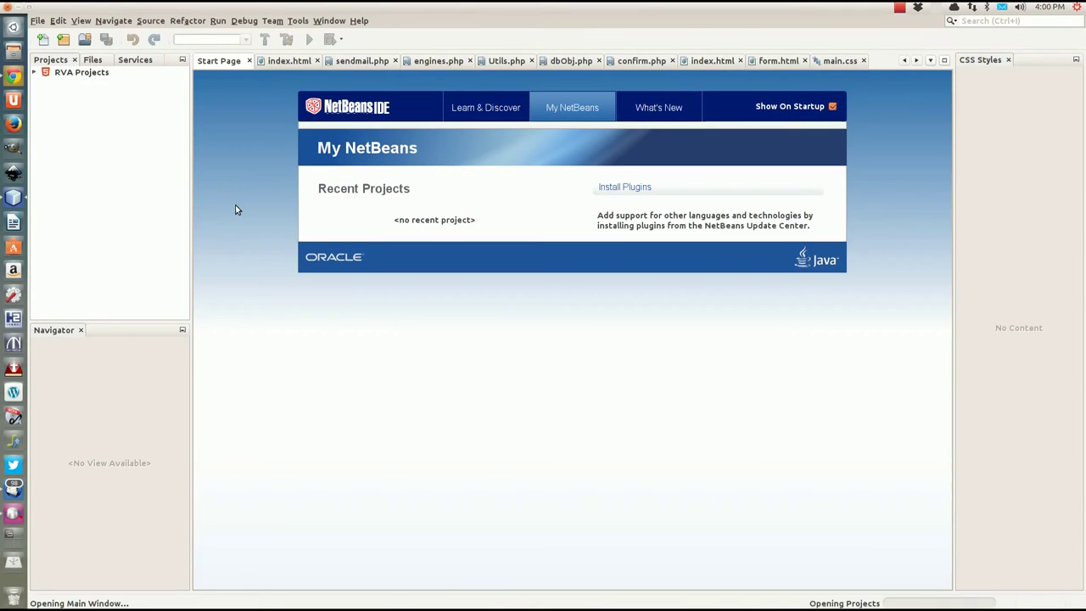
Browse the RVA Projects tree, then start a new HTML file in its Site Root
left_click(35, 72)
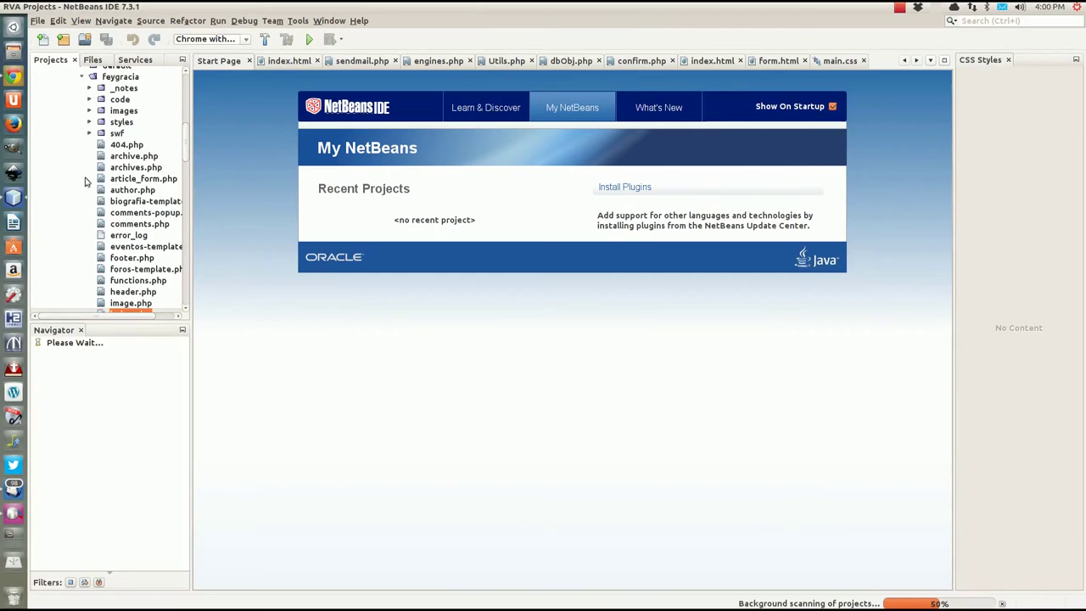
scroll(110, 212, "up", 5)
scroll(93, 179, "up", 5)
scroll(76, 145, "up", 5)
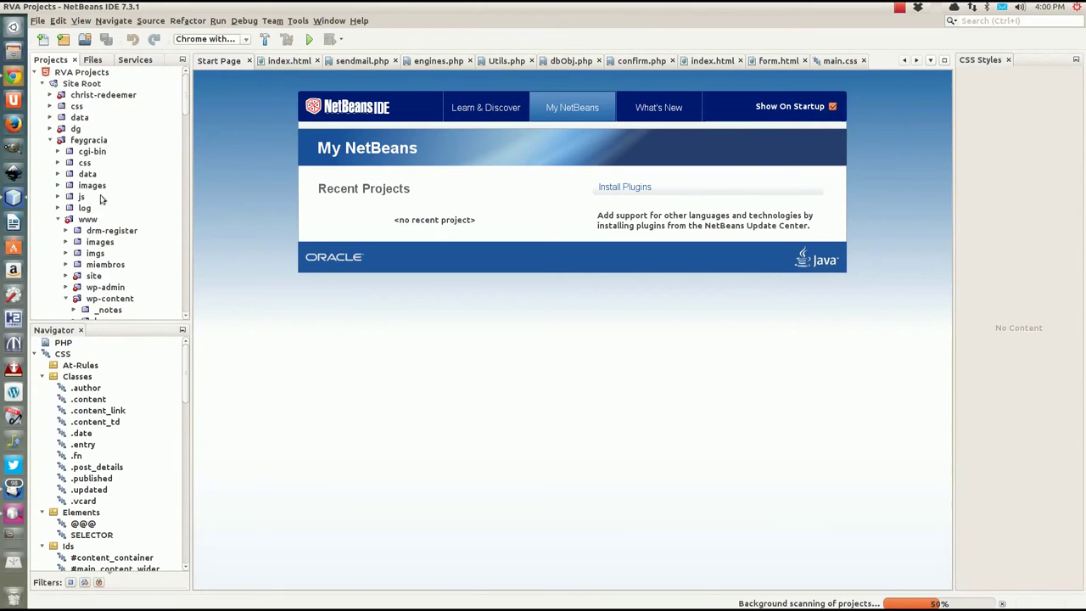
left_click(50, 141)
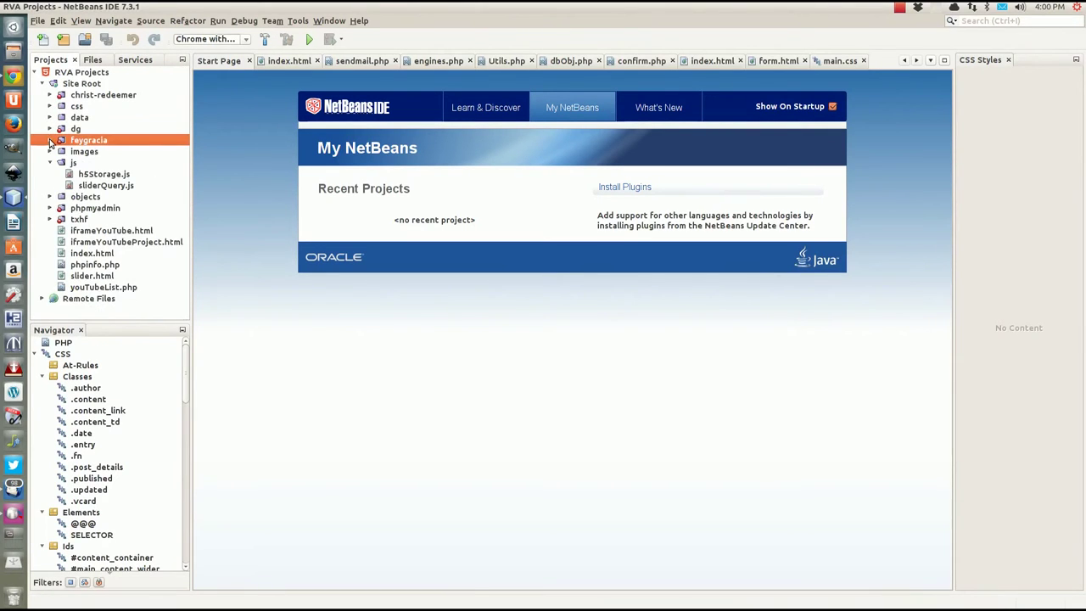
left_click(50, 151)
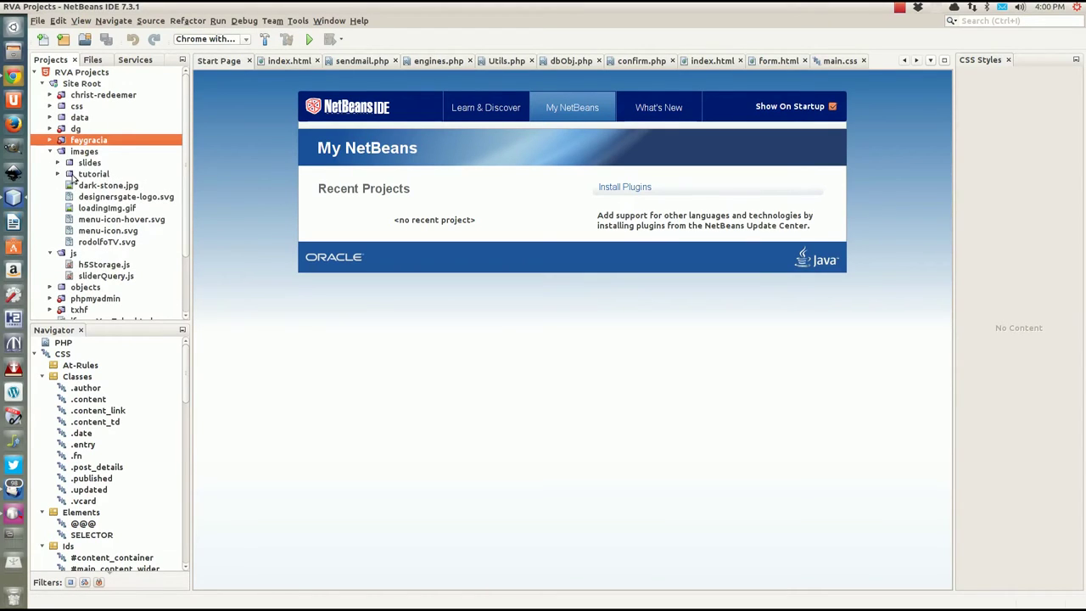
left_click(50, 151)
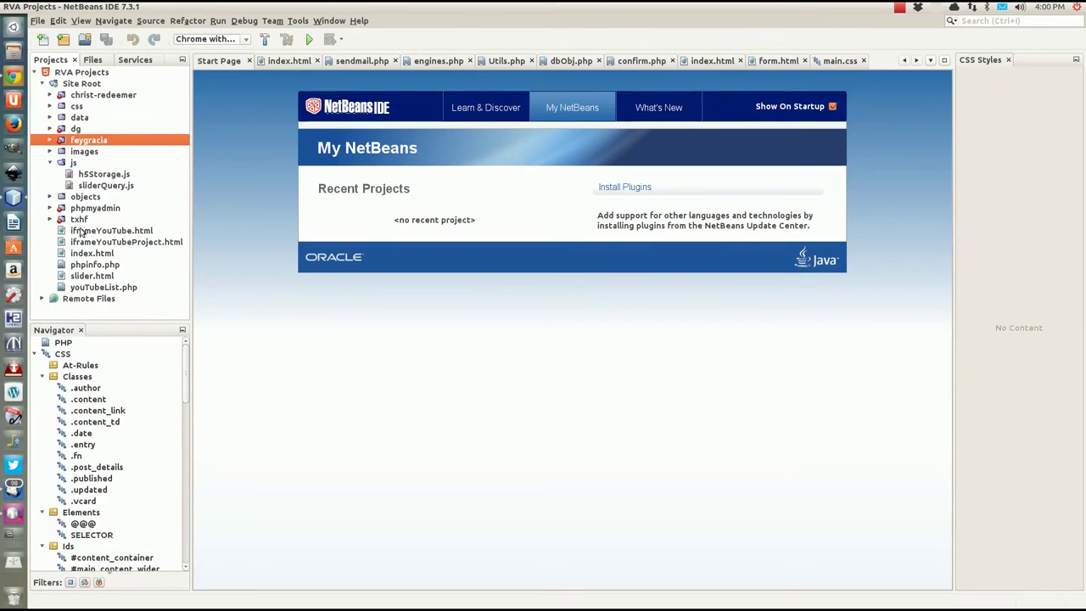
right_click(78, 89)
mouse_move(119, 92)
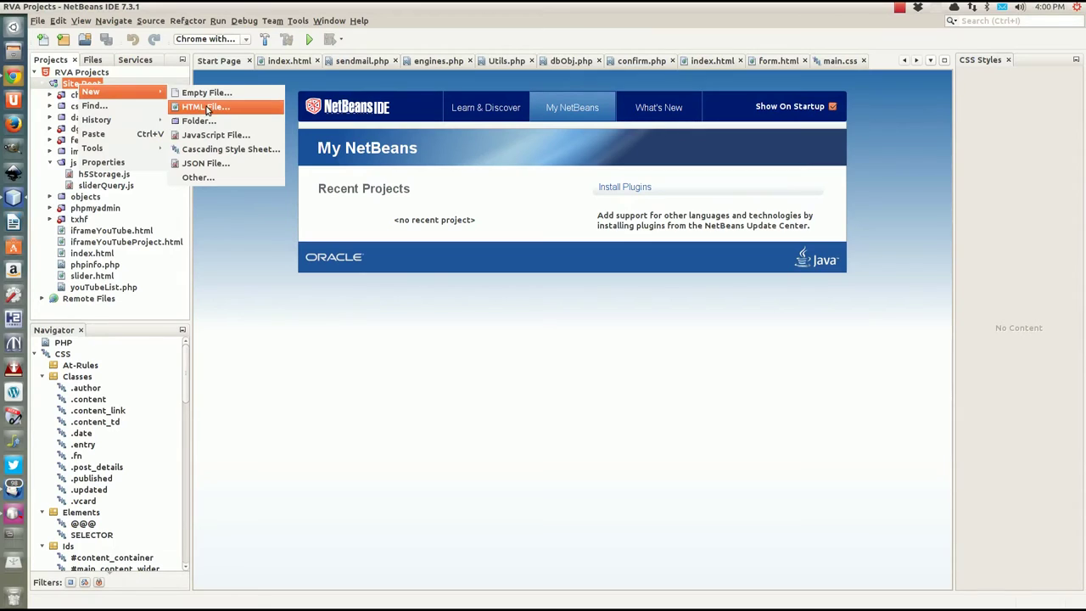
left_click(207, 108)
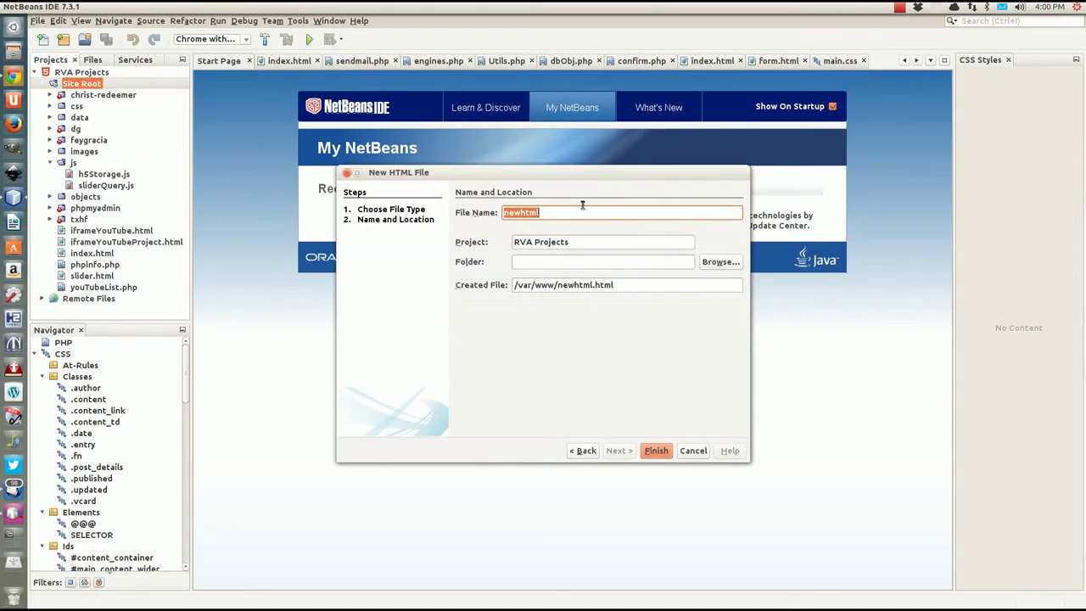
Name the new HTML file inkscape_layout and finish creating it
type("i")
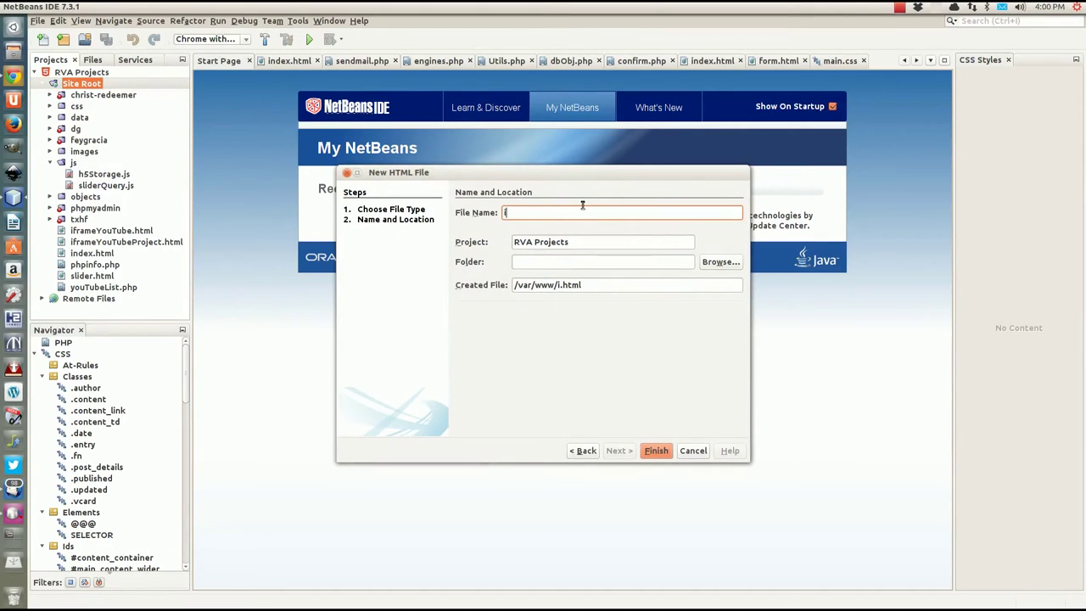
type("nksc")
type("ape_")
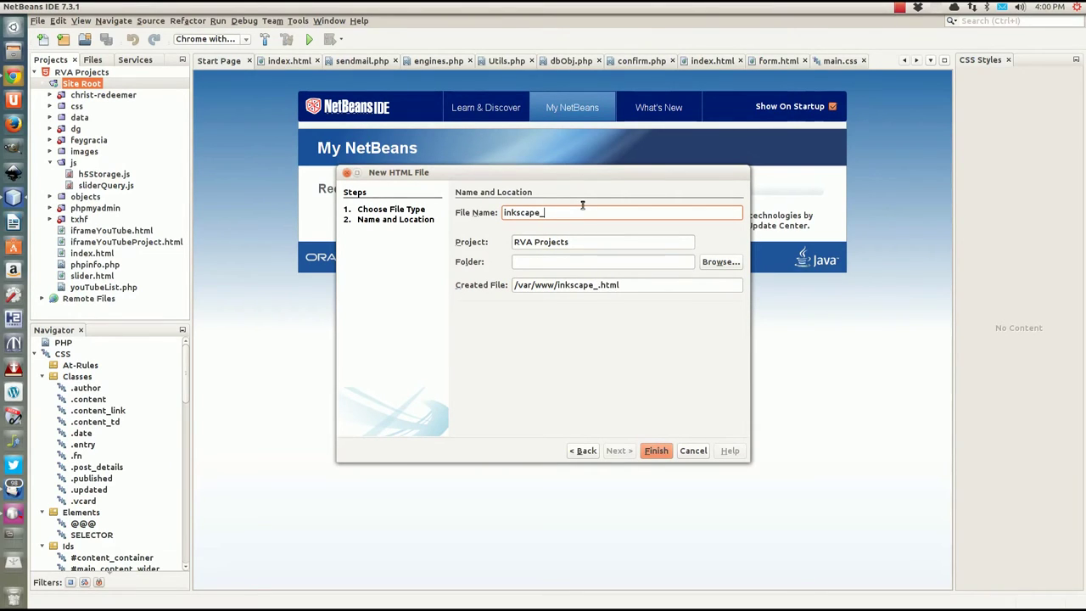
type("layout")
left_click(656, 452)
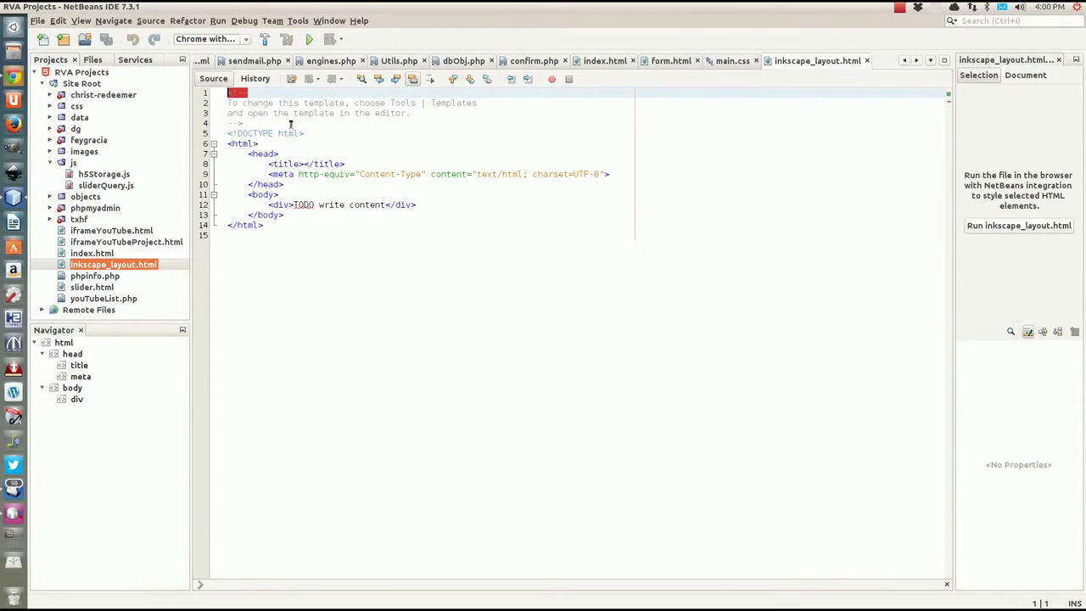
Delete the template comment and the empty line at the top of the file
left_click_drag(245, 125, 173, 58)
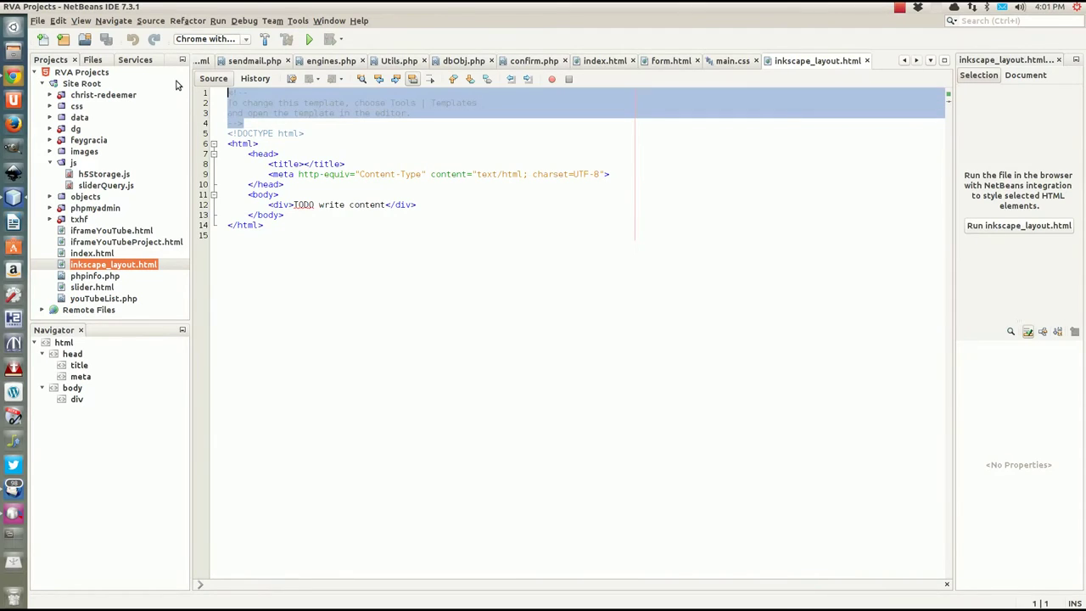
key("Delete")
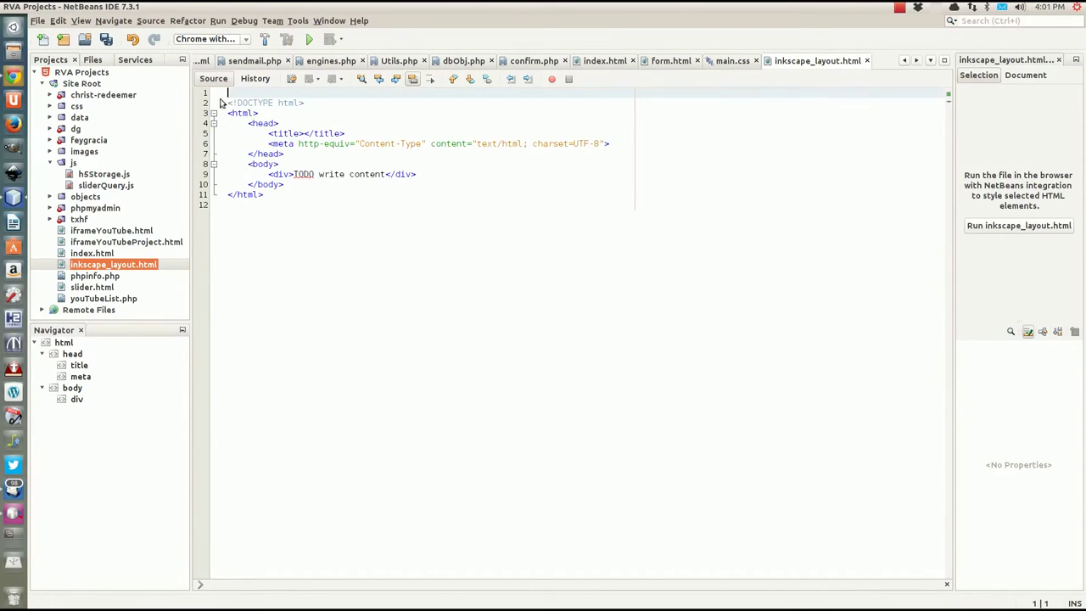
key("Delete")
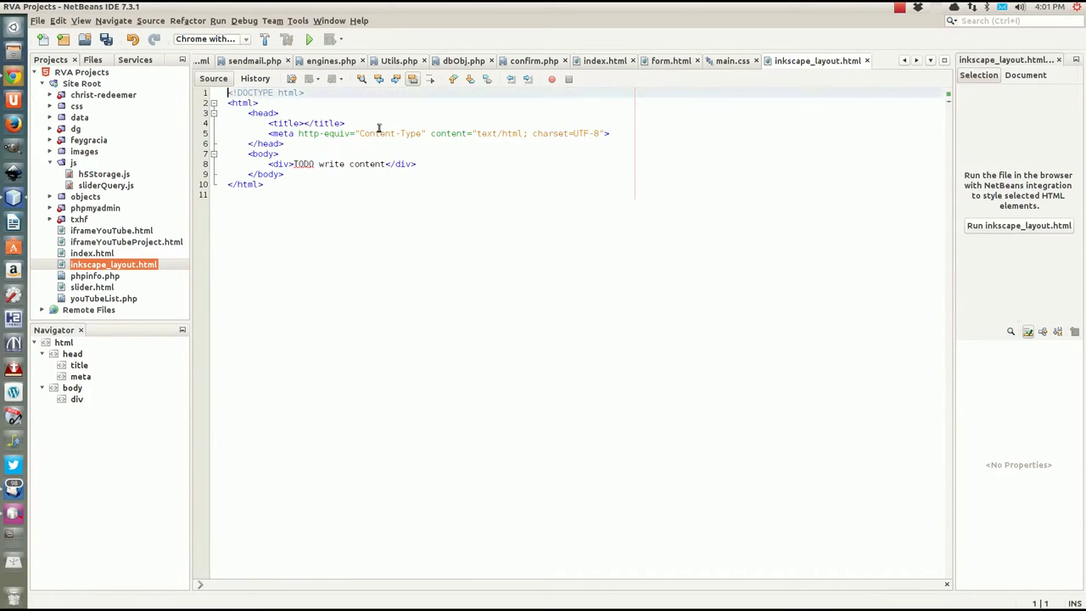
Set the page title to 'Inkscape Layout Tutorial'
left_click(305, 123)
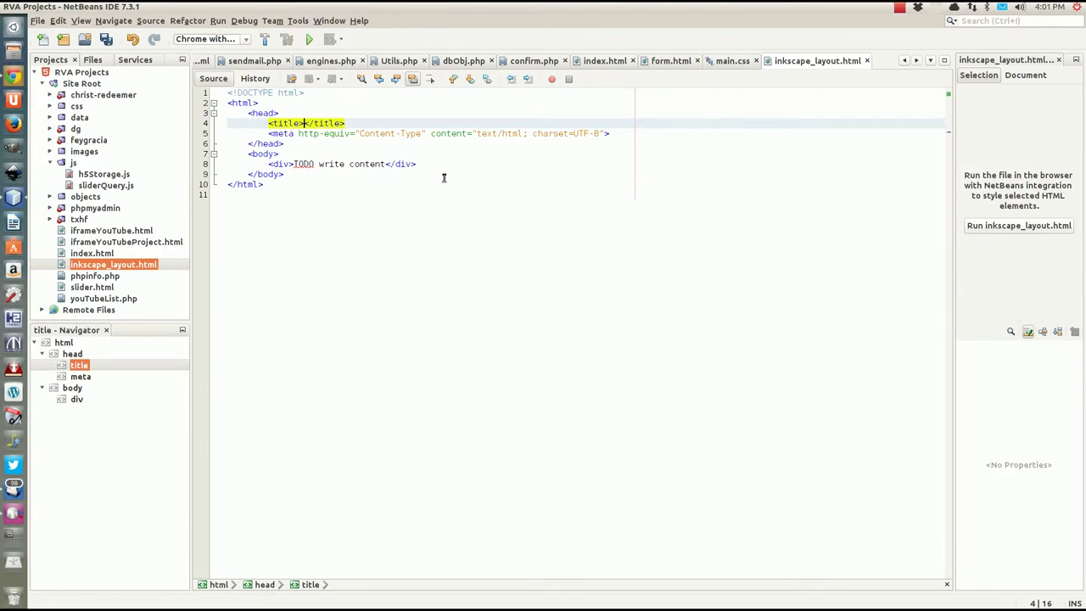
type("Inksca")
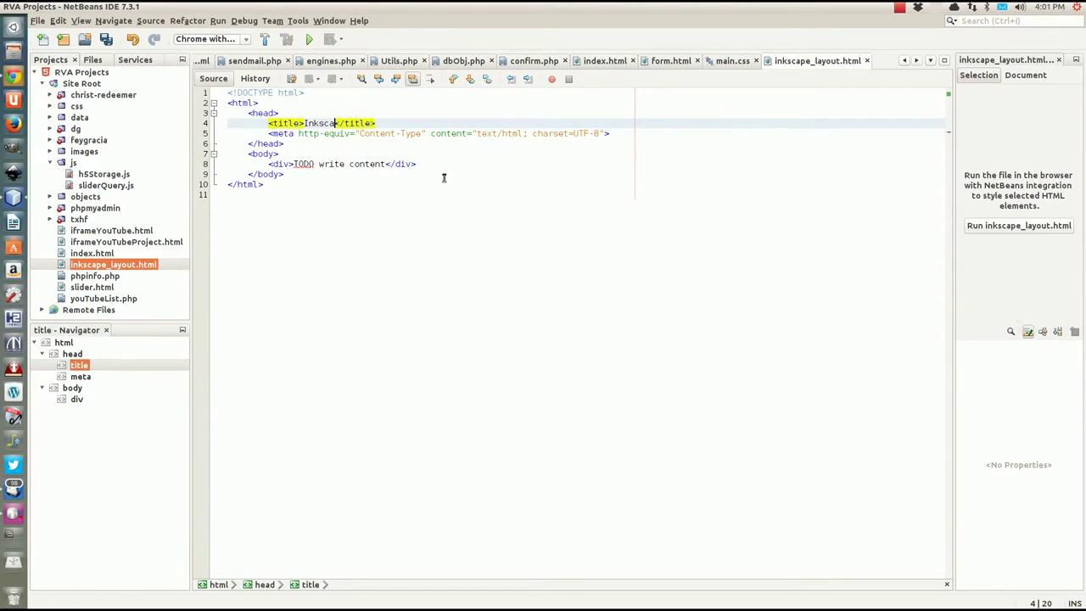
type("pe Layout")
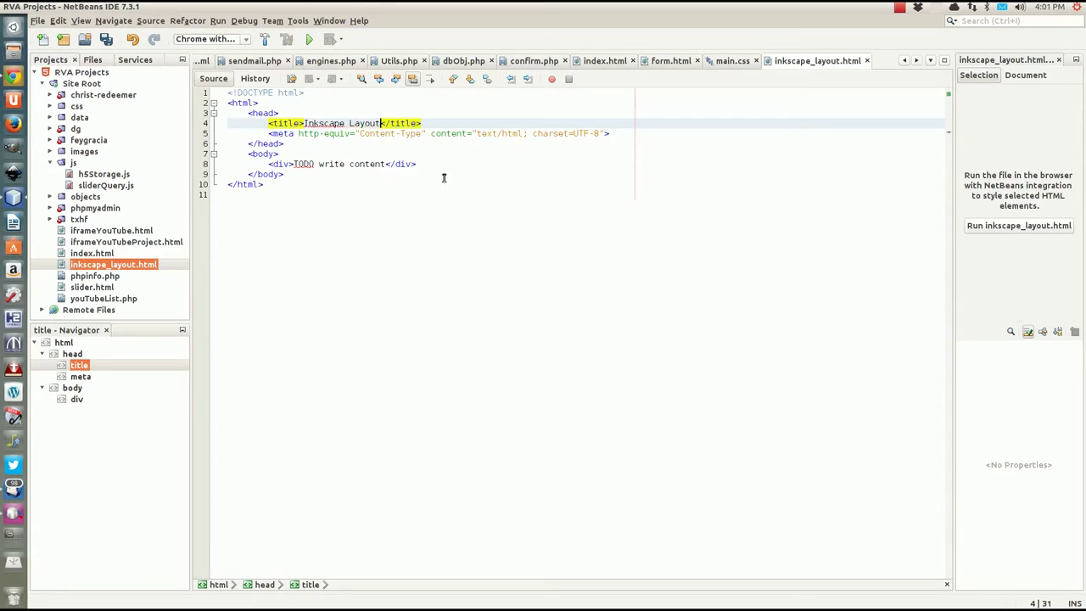
type(" Tutrial")
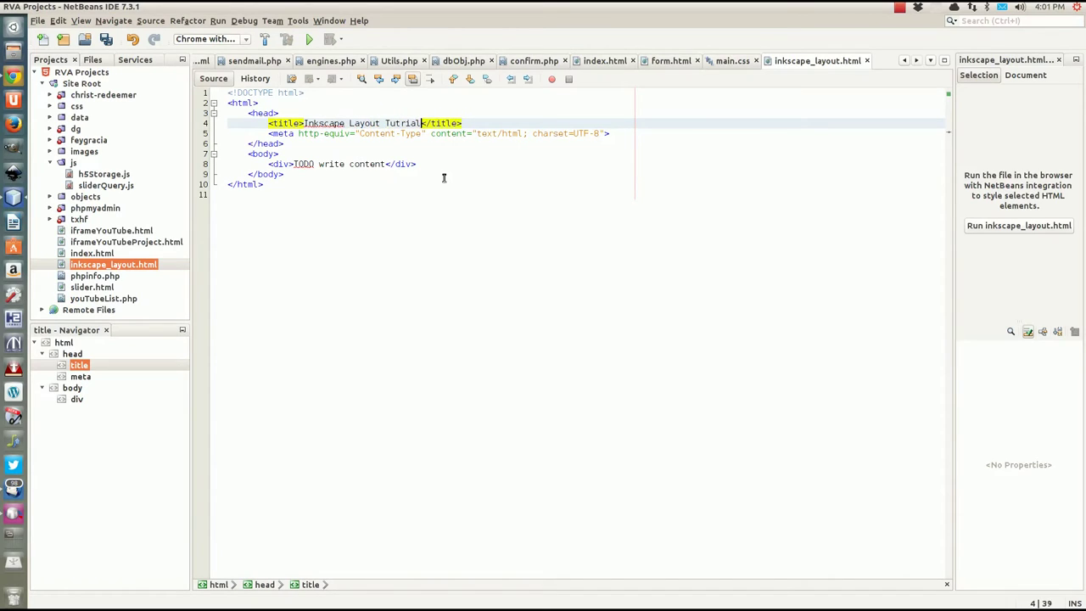
key("BackSpace")
key("BackSpace")
key("BackSpace")
key("BackSpace")
type("orial")
Begin a <style type tag on a new line below the meta tag
left_click(609, 135)
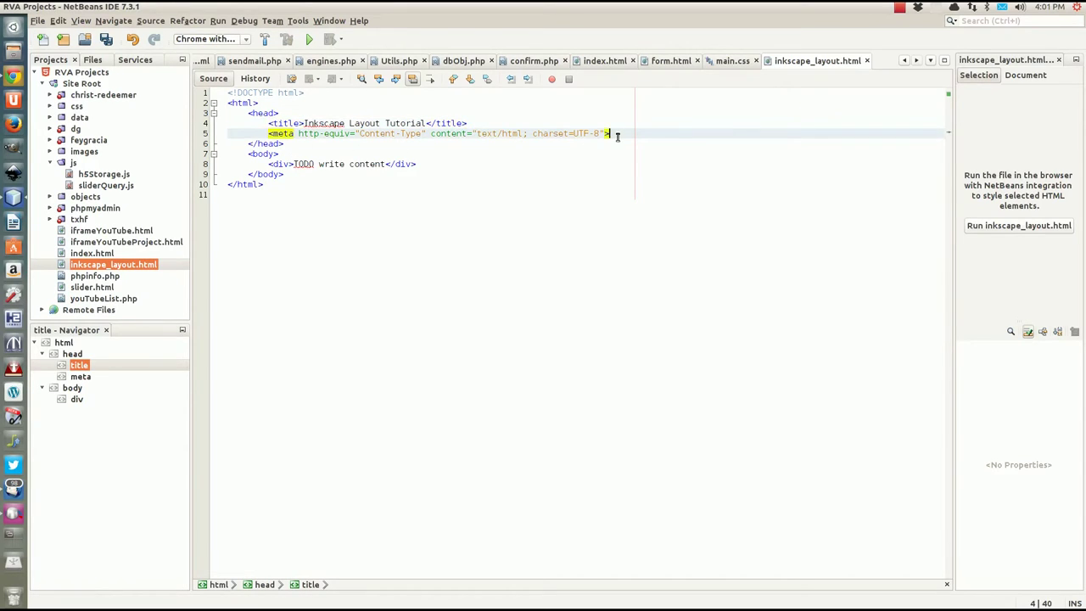
key("Return")
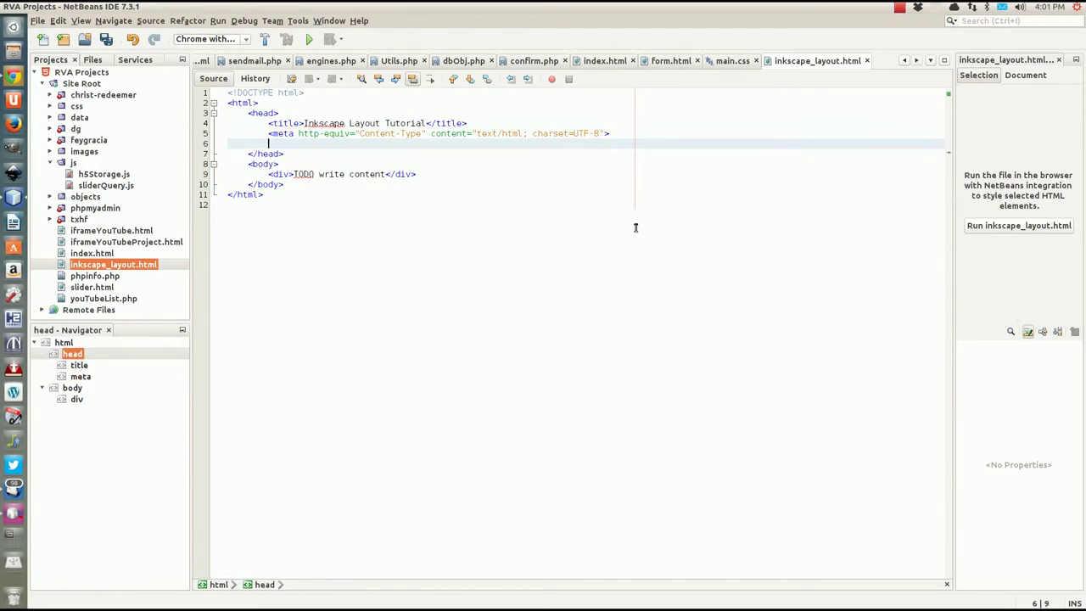
type("<style")
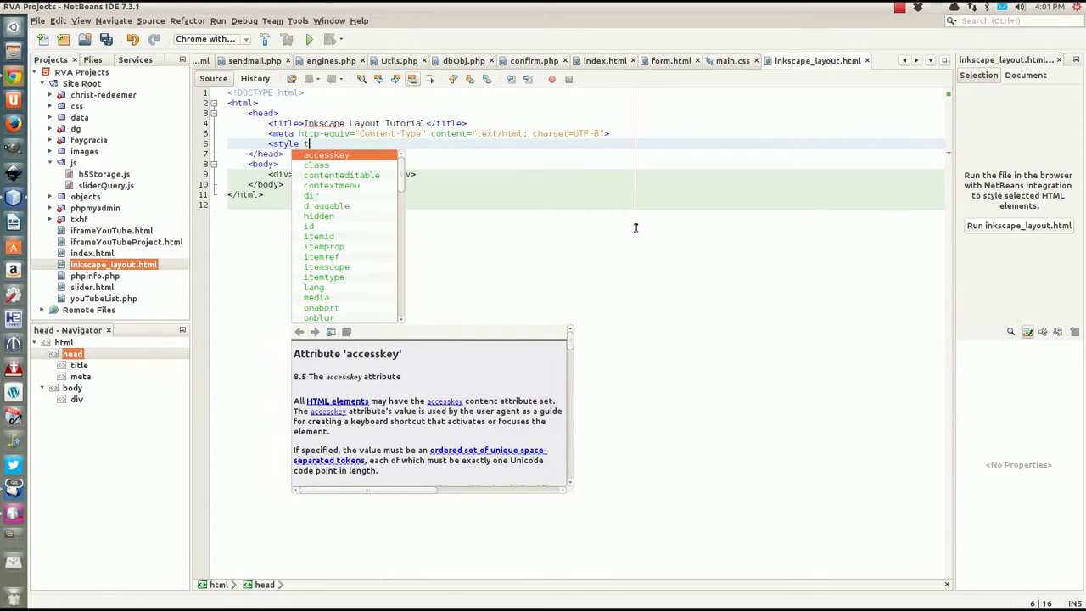
type(" type=\"")
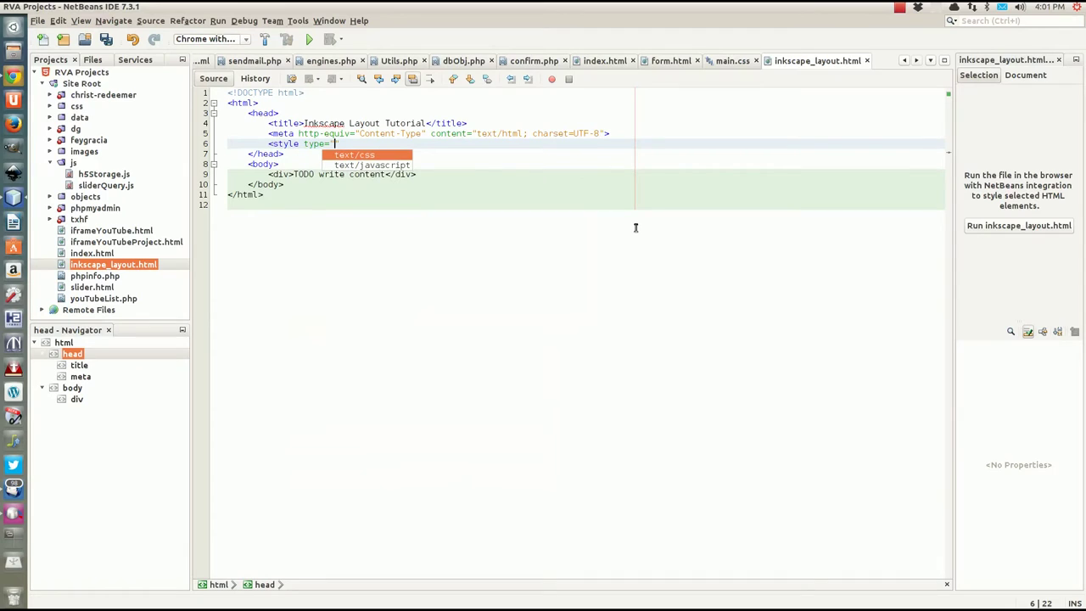
Complete an empty text/css style block in the head
key("Return")
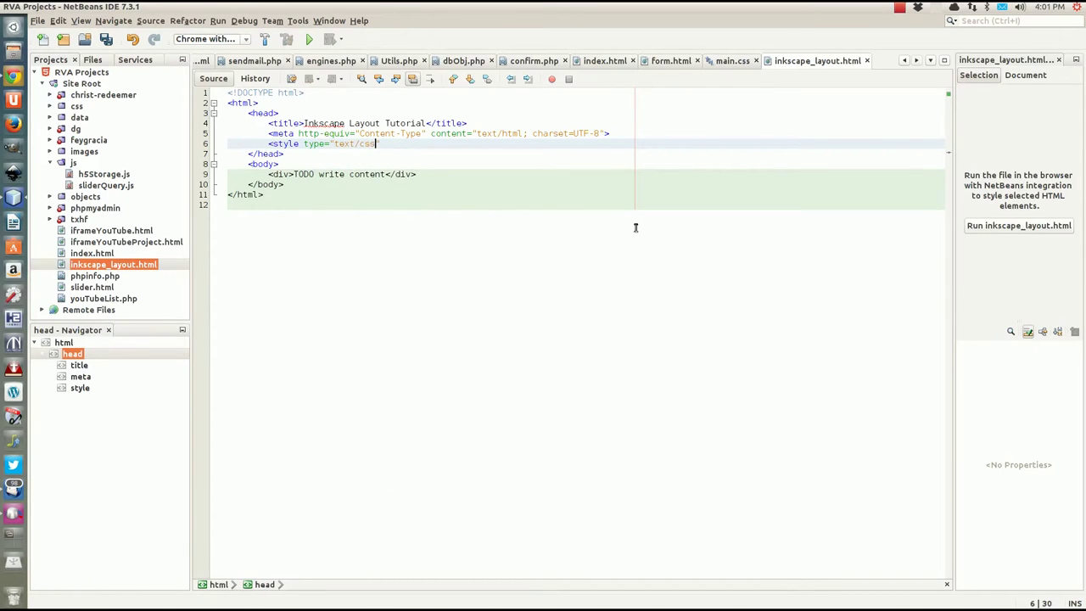
type("></style>")
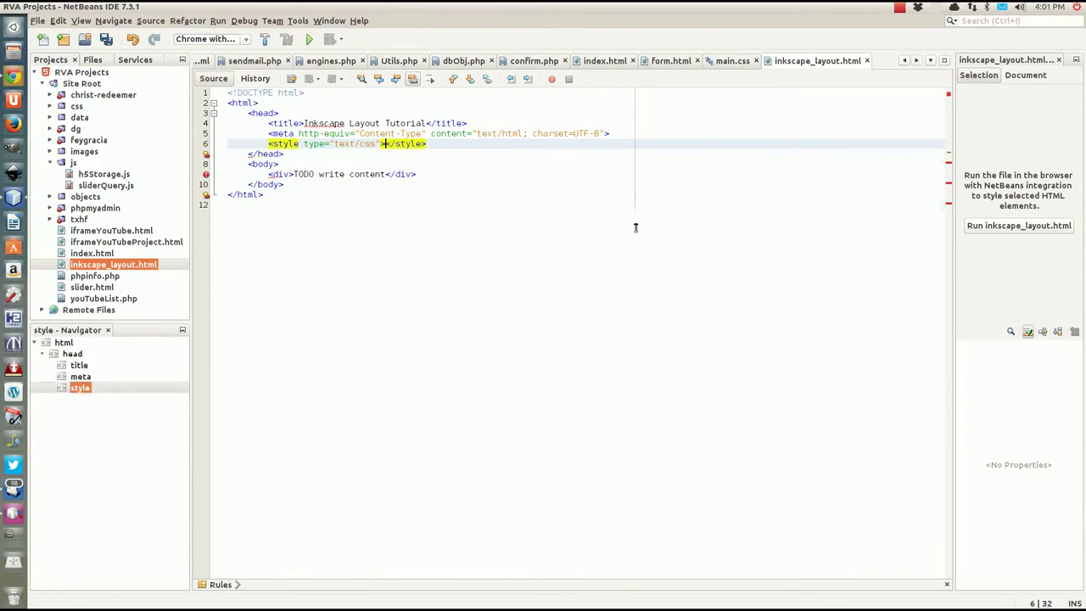
key("Return")
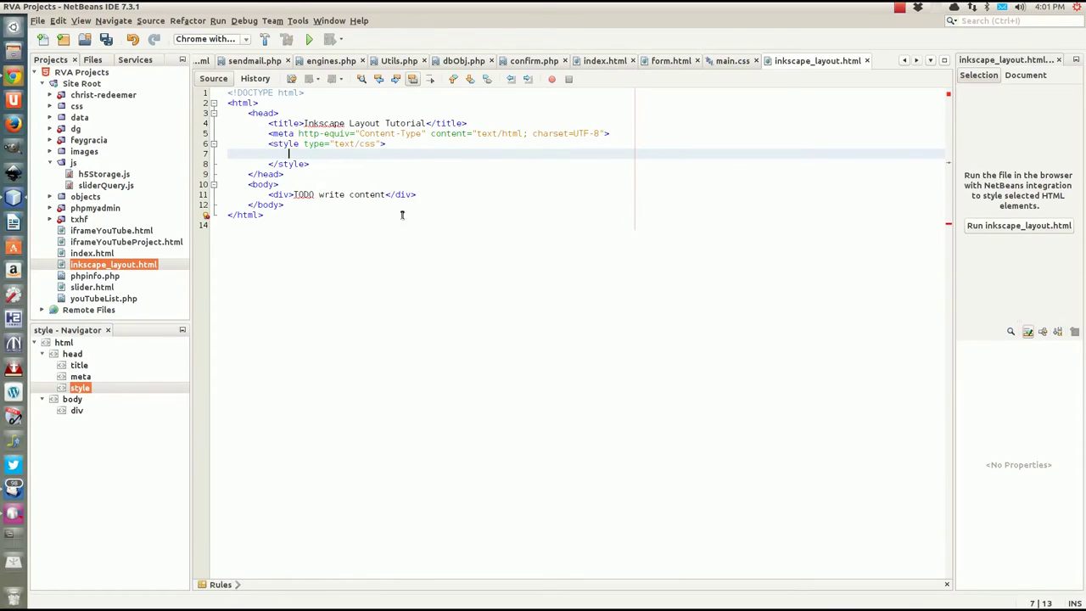
Insert a <script></script> tag pair on a new line below the meta tag
key("Up")
left_click(623, 134)
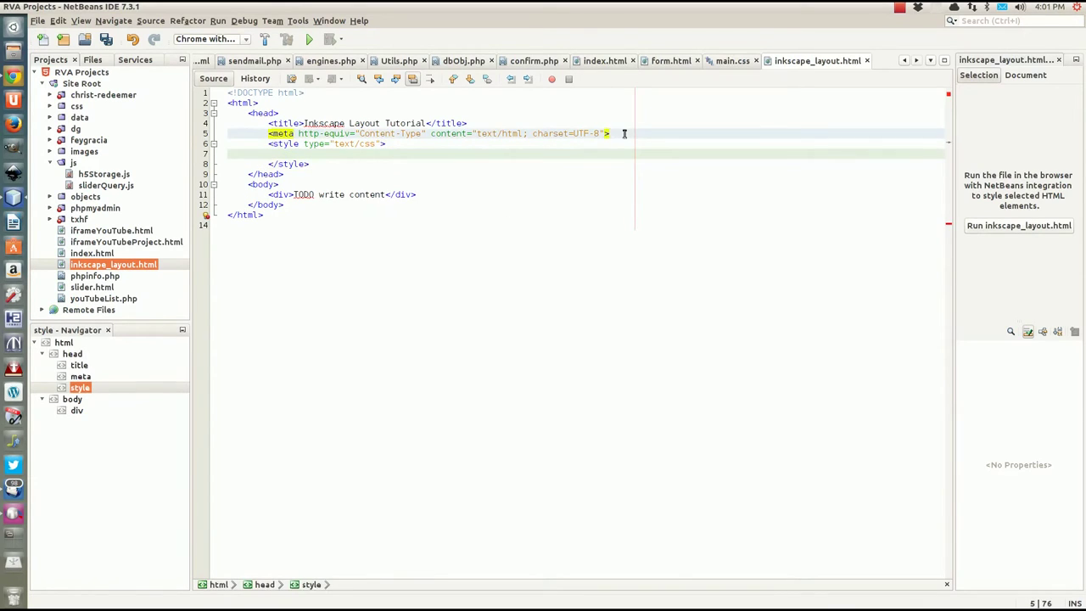
key("Return")
key("ctrl+space")
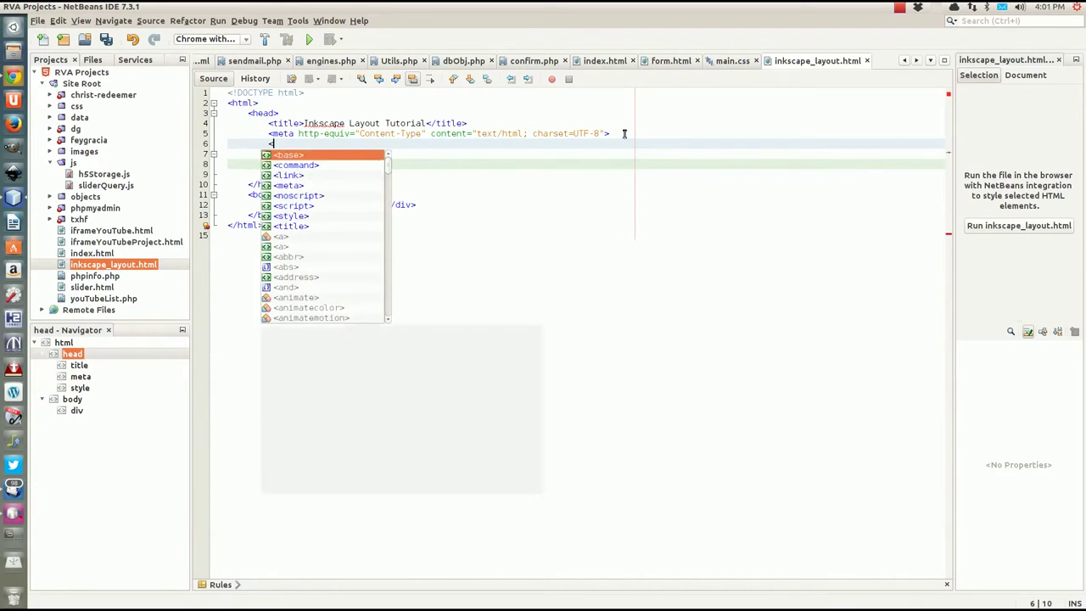
type("<script")
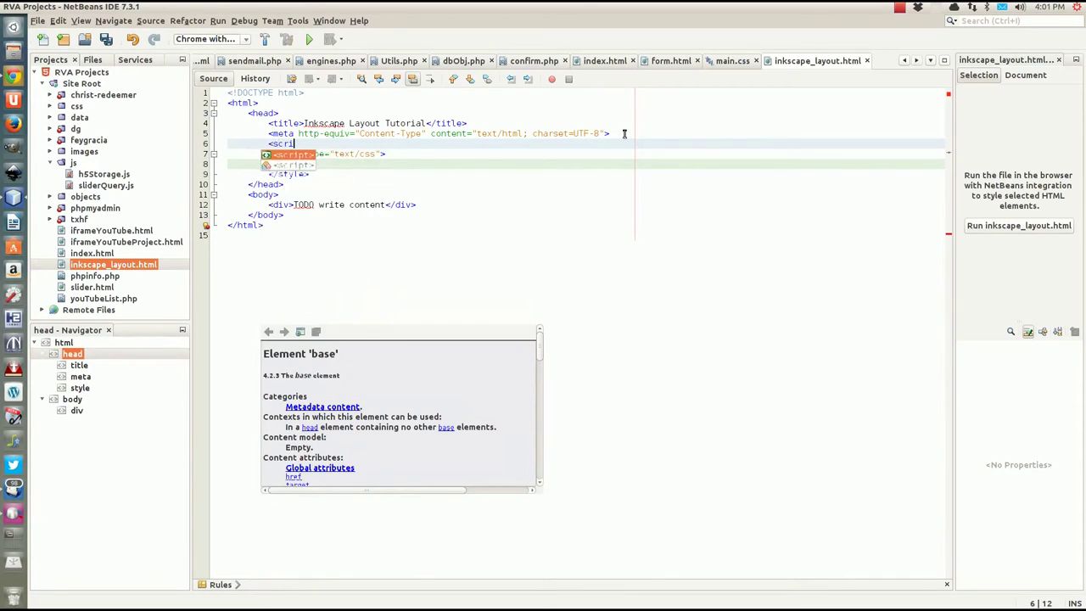
type(">")
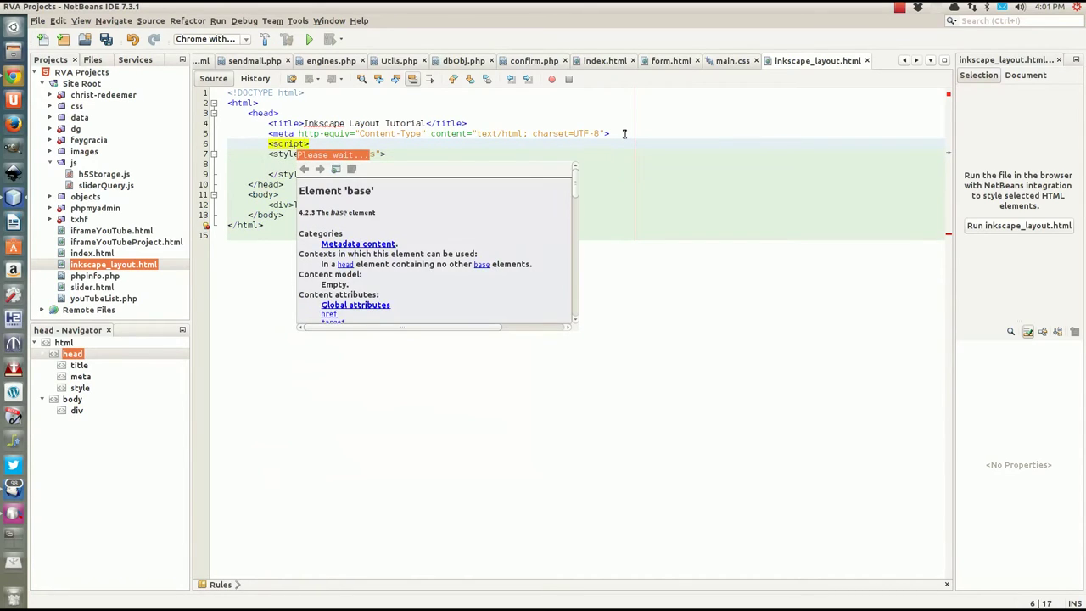
type("</script")
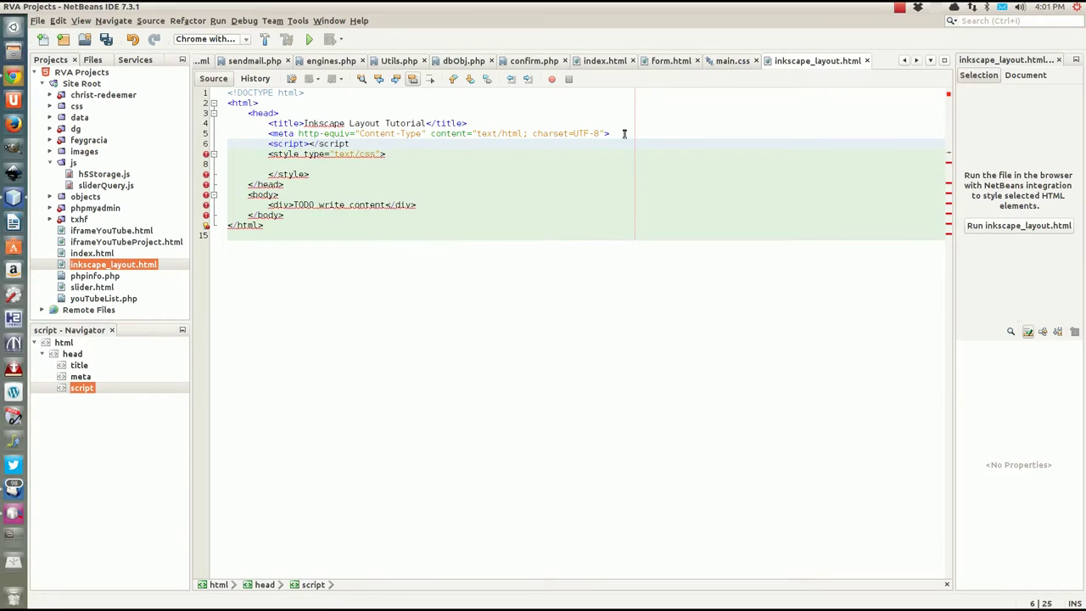
type(">")
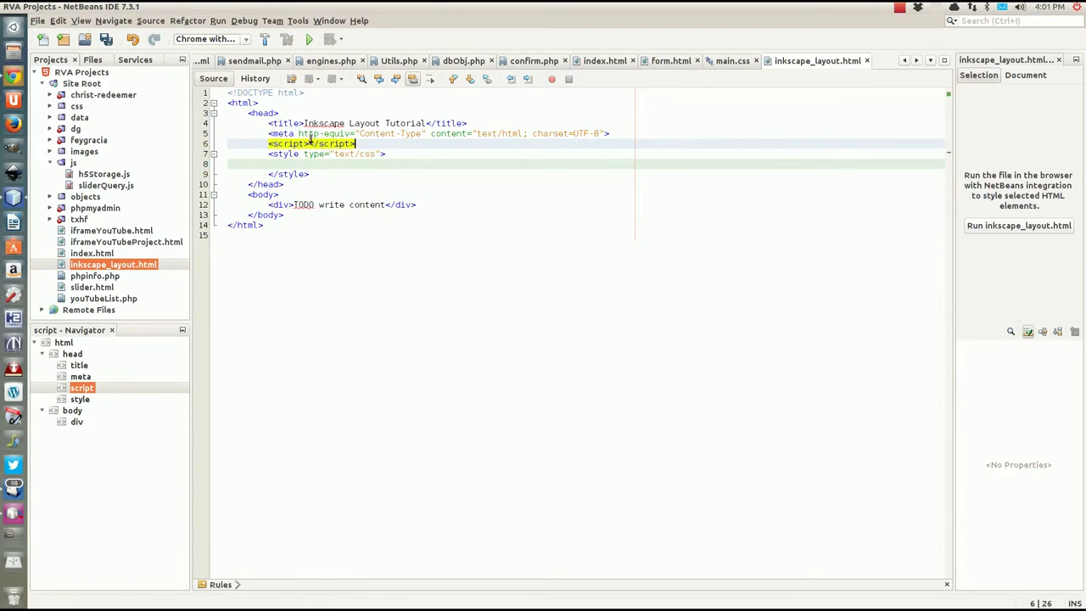
Give the script tag type text/javascript, leaving blank lines inside it and below meta
left_click(308, 143)
key("ctrl+space")
type("type=\"")
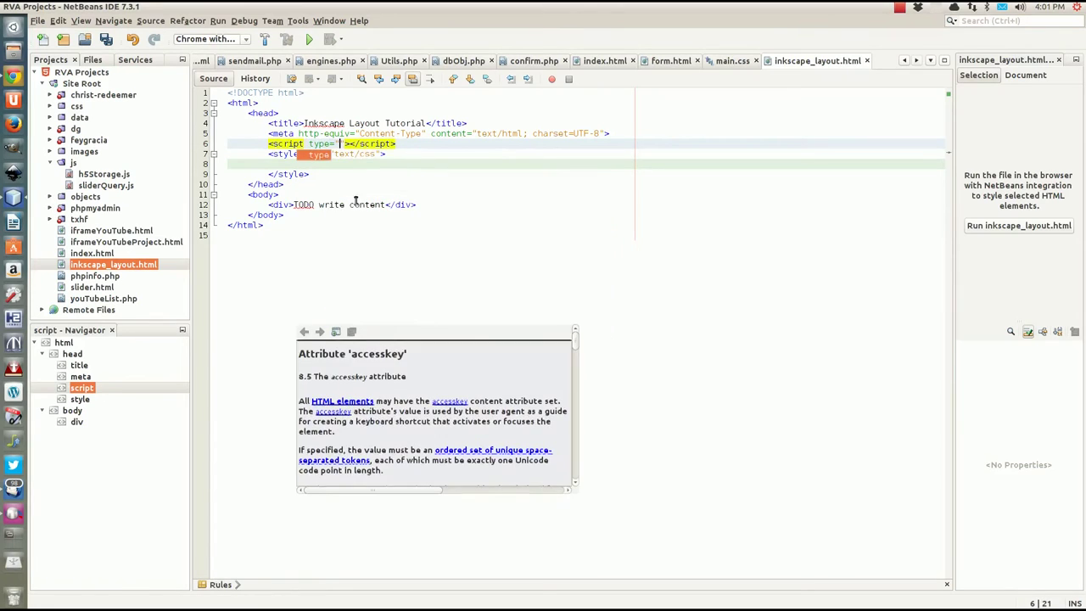
key("Down")
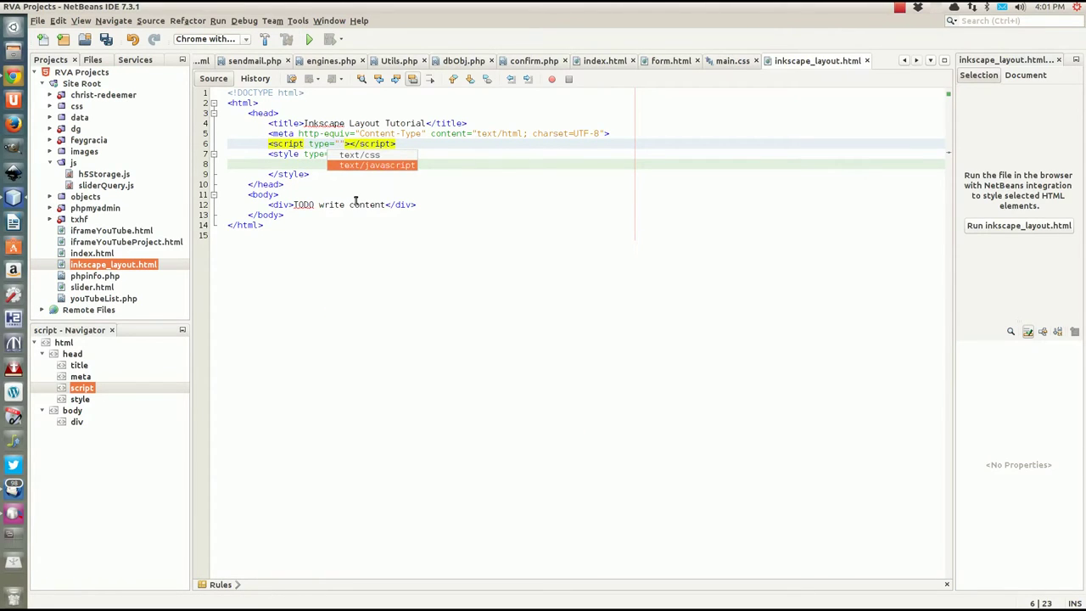
key("Return")
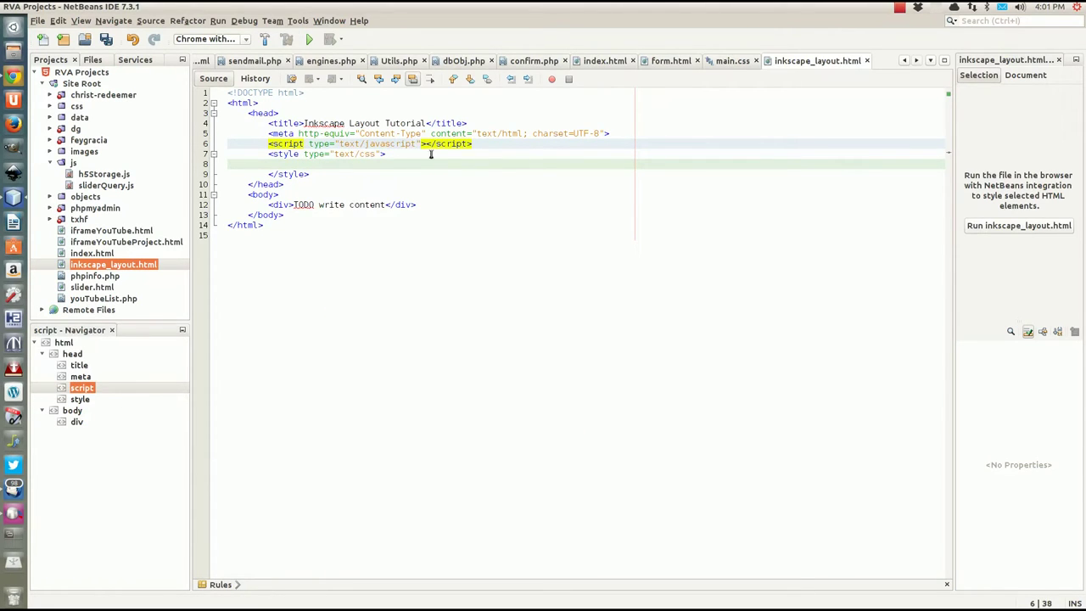
key("Return")
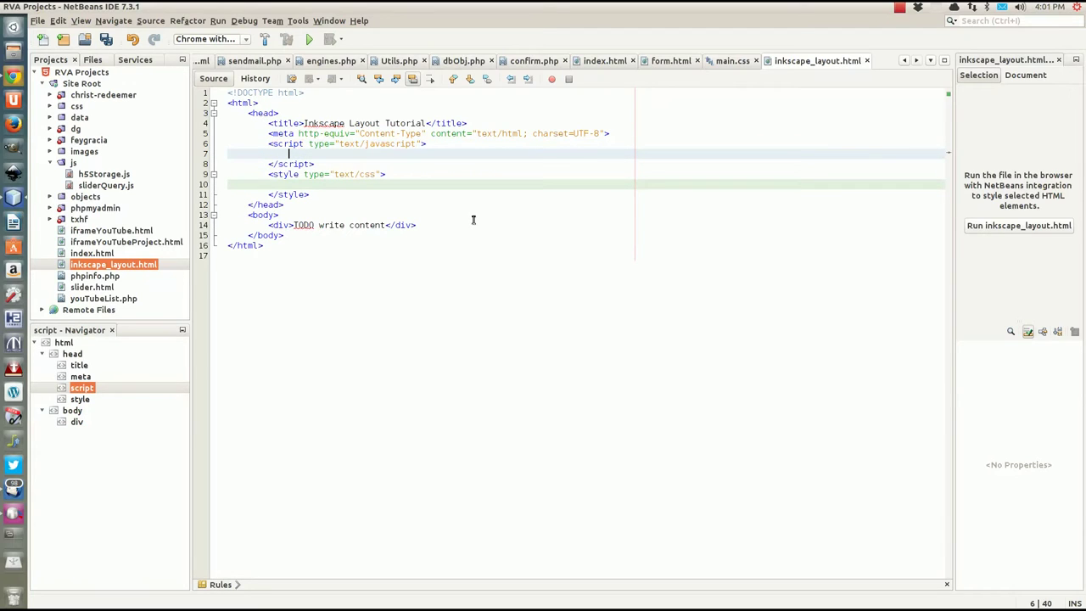
left_click(623, 134)
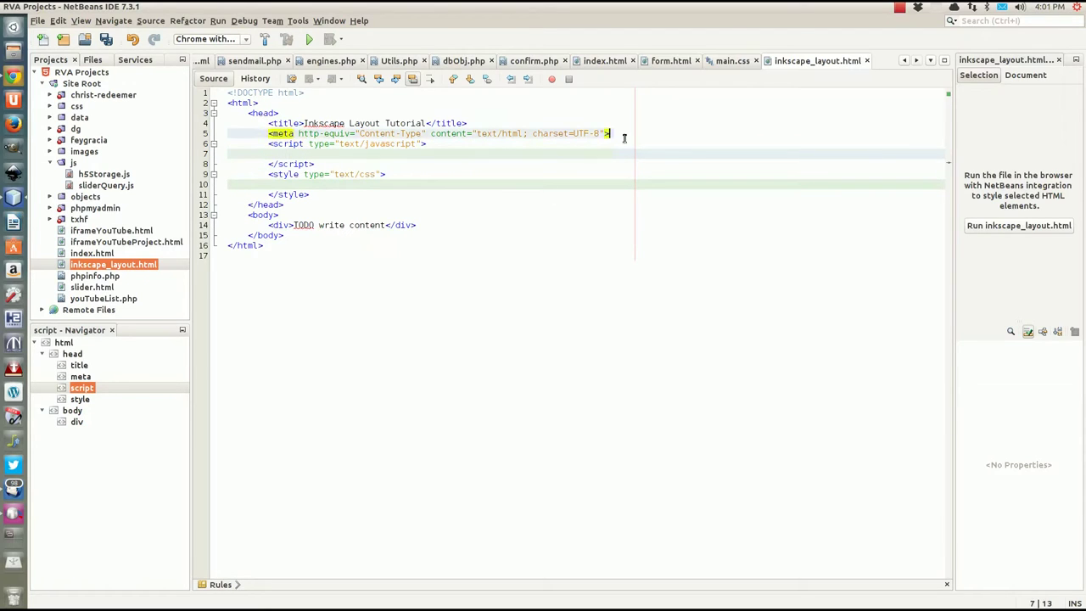
key("Return")
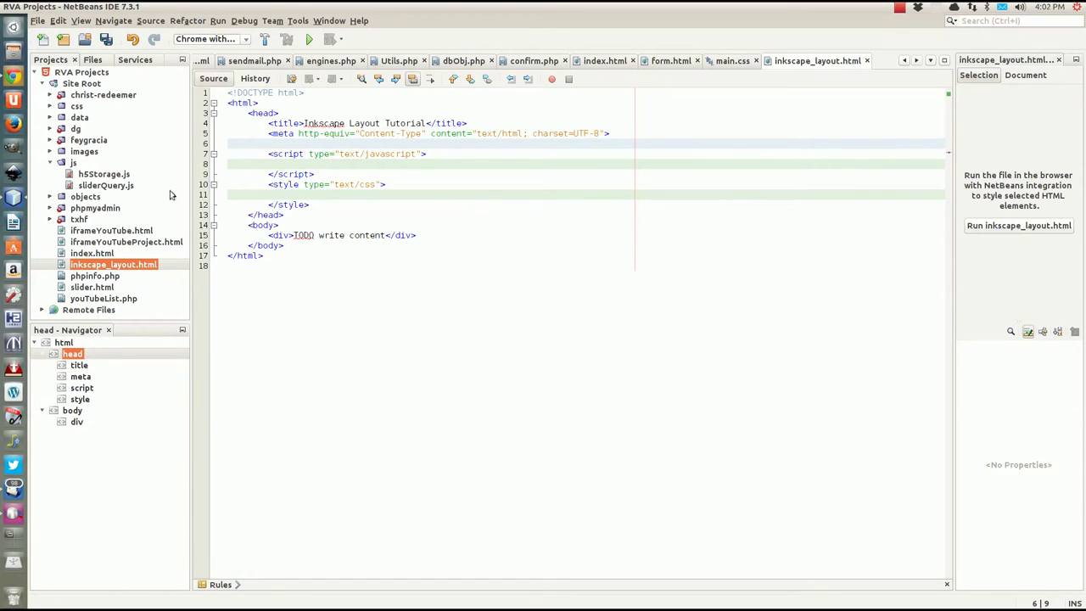
In a new Chrome tab, search for 'google jquery' from the address bar
left_click(13, 76)
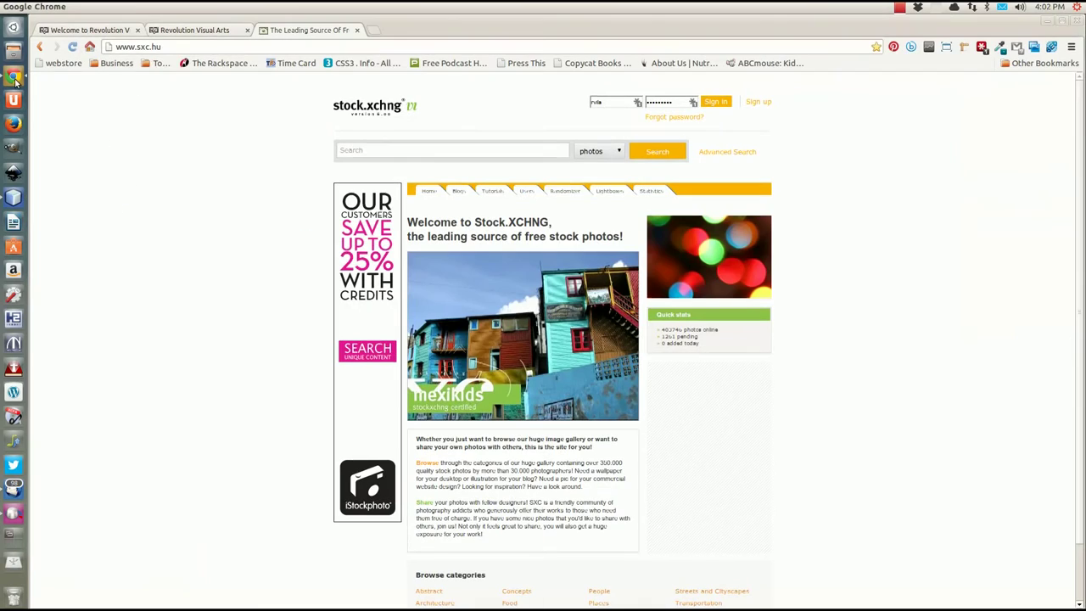
left_click(373, 31)
type("gog")
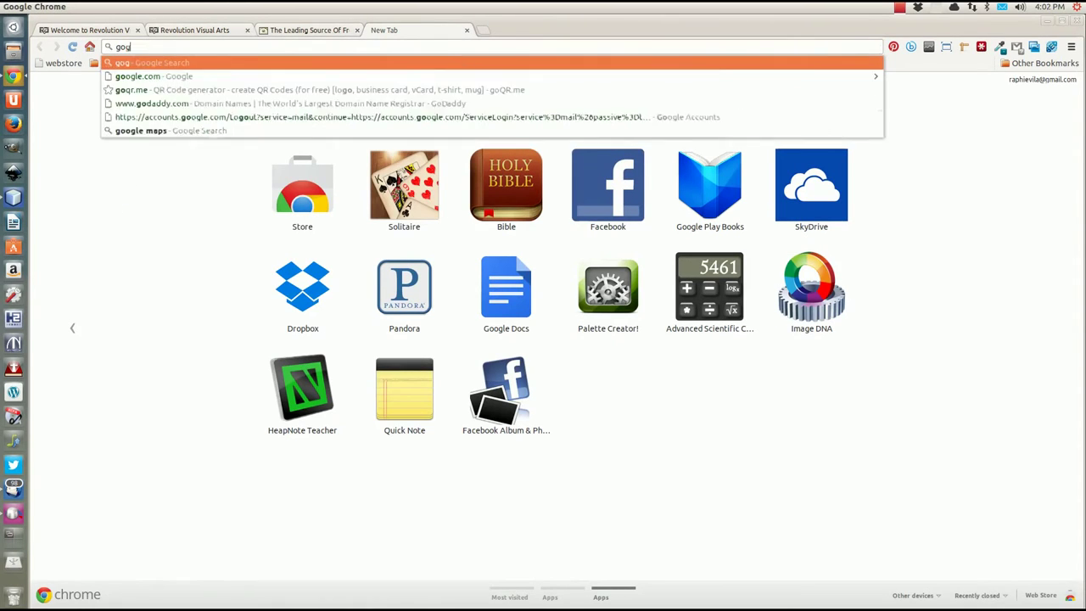
type("oogle")
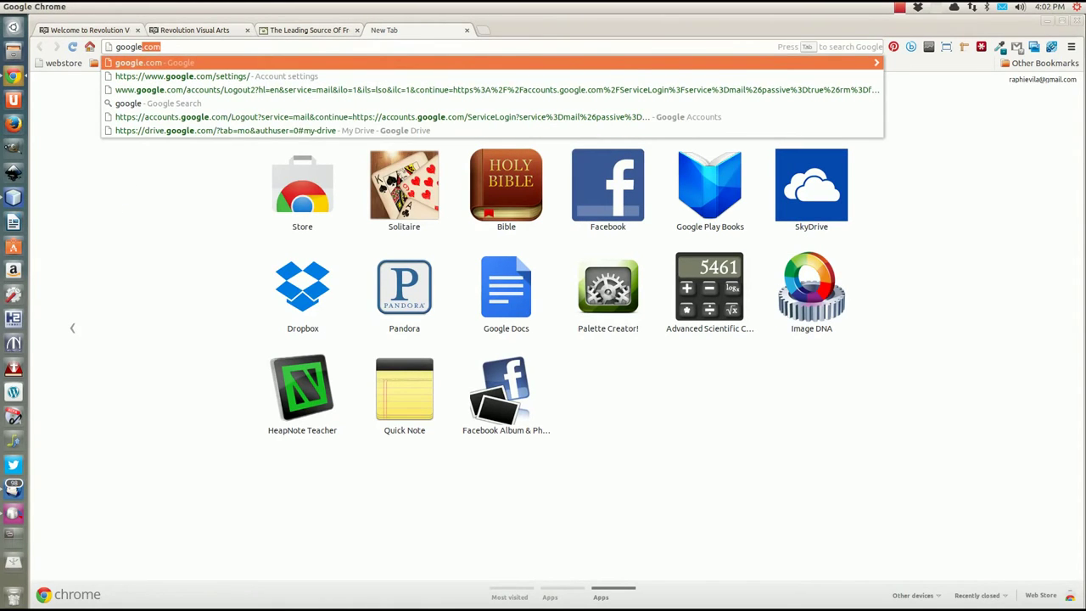
key("BackSpace")
key("BackSpace")
key("BackSpace")
key("BackSpace")
key("BackSpace")
key("BackSpace")
key("BackSpace")
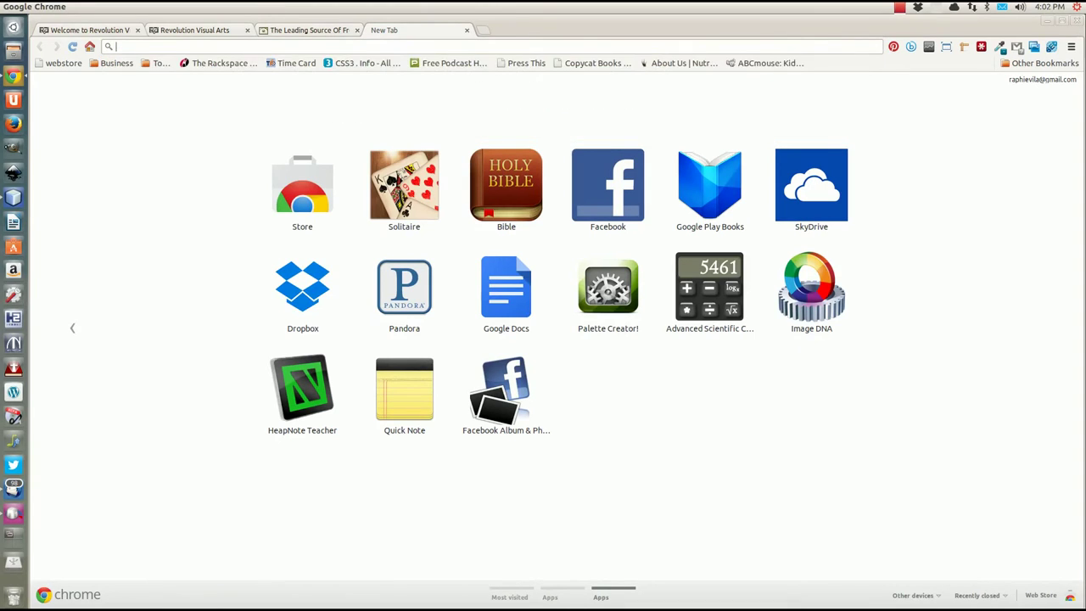
type("g")
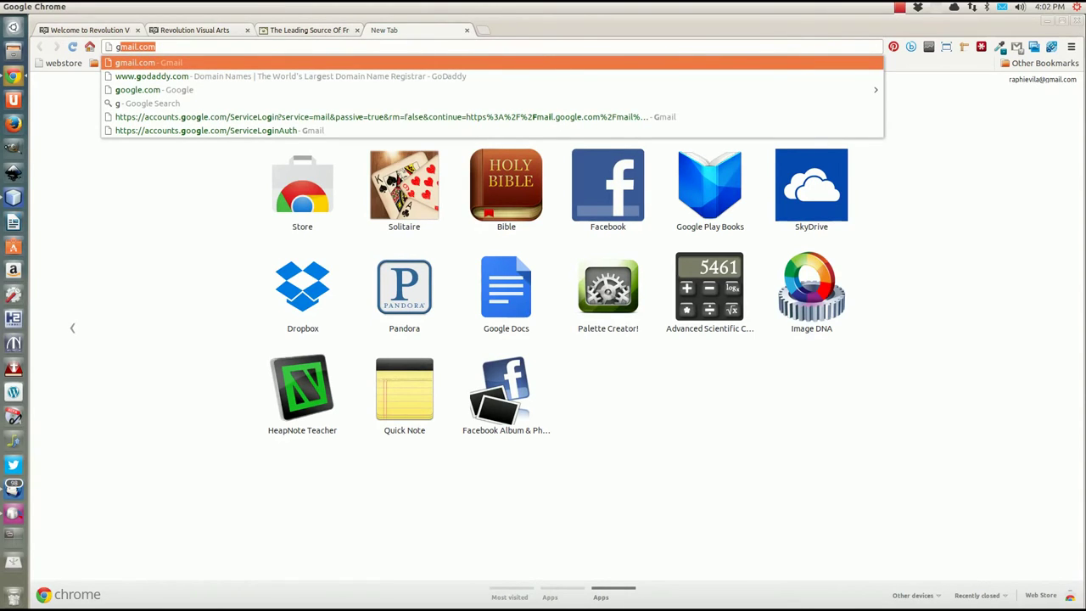
type("ooble")
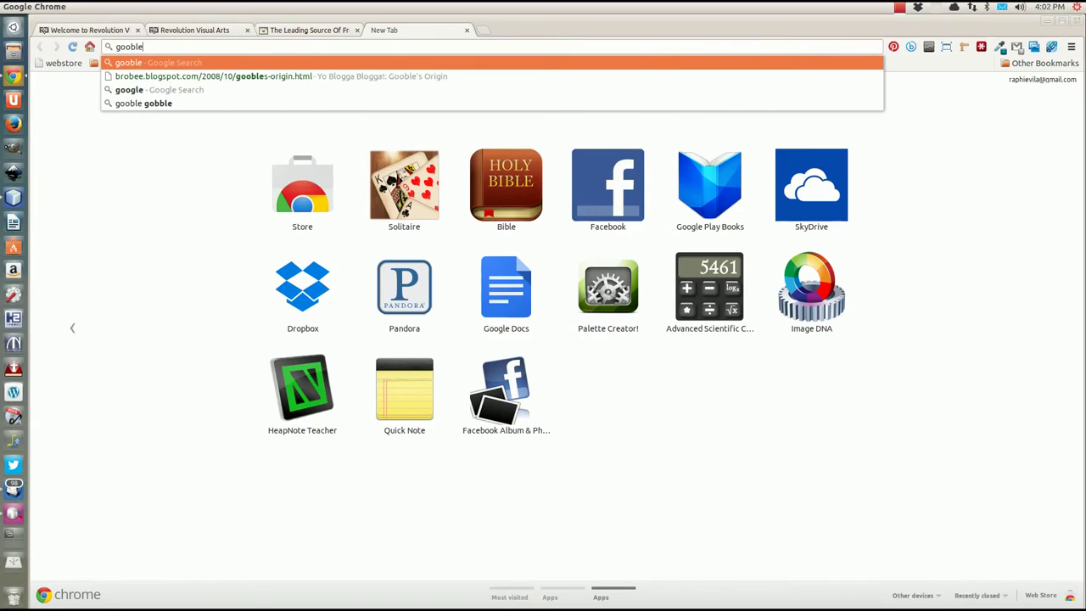
key("BackSpace")
key("BackSpace")
key("BackSpace")
type("gle")
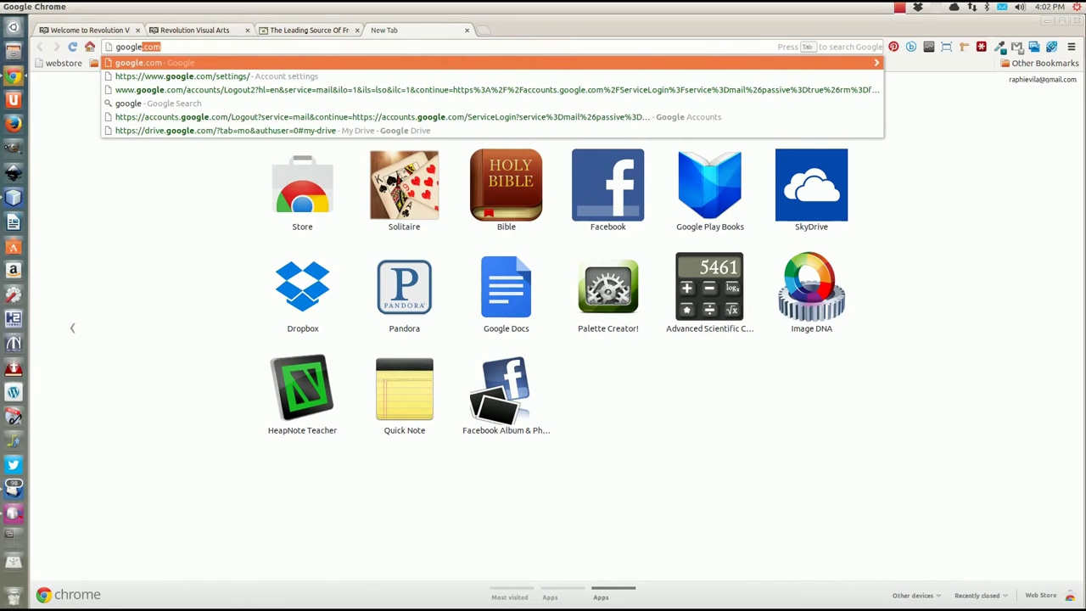
type(" jq")
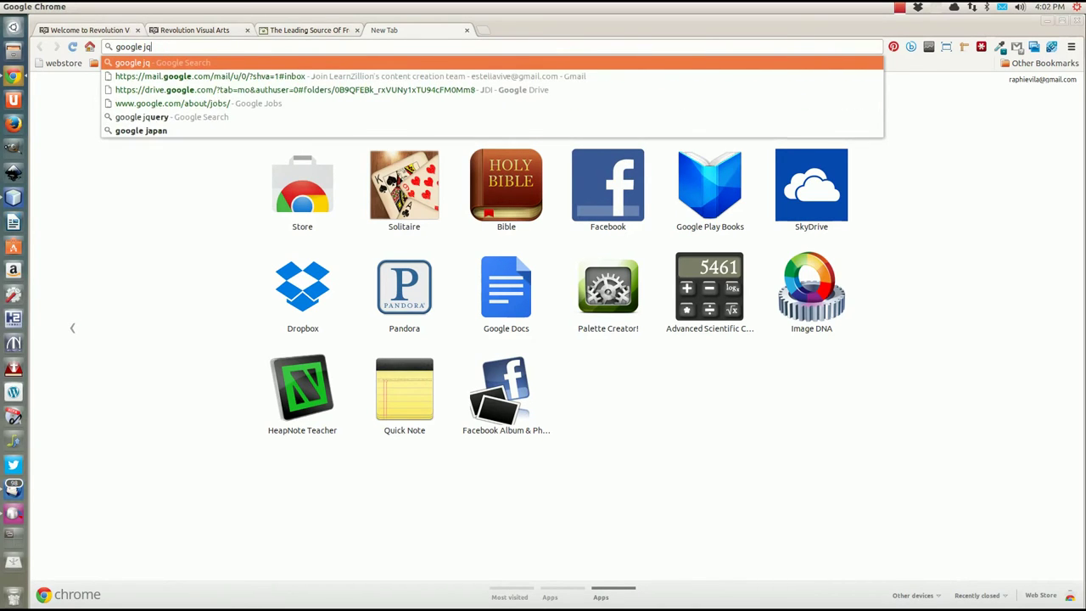
type("uery")
key("Return")
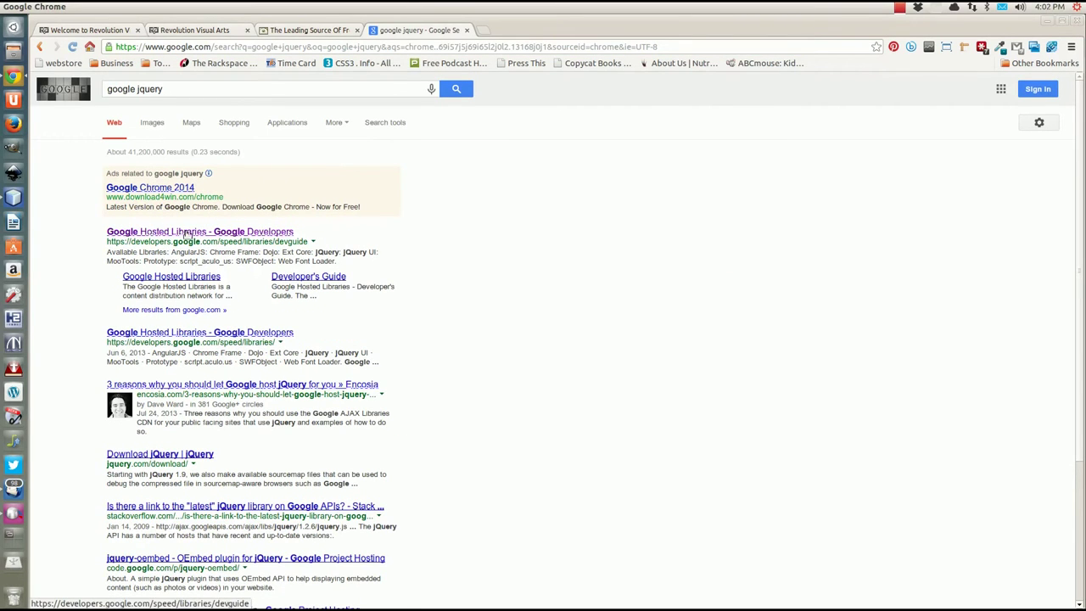
Open the Google Hosted Libraries guide and copy the jQuery script snippet
left_click(185, 233)
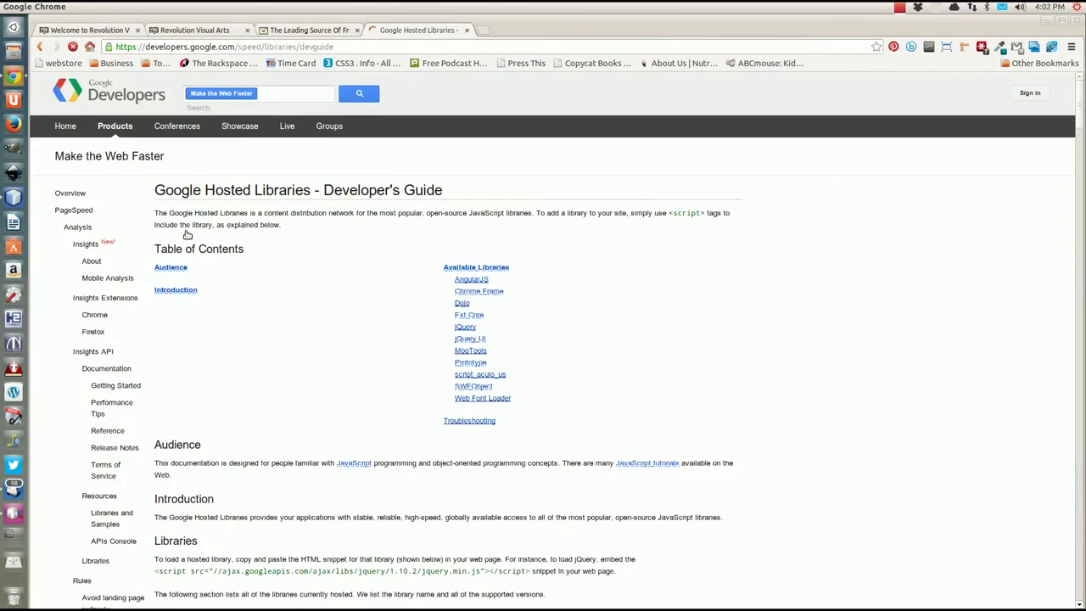
scroll(299, 332, "down", 3)
scroll(299, 356, "down", 3)
scroll(298, 381, "down", 3)
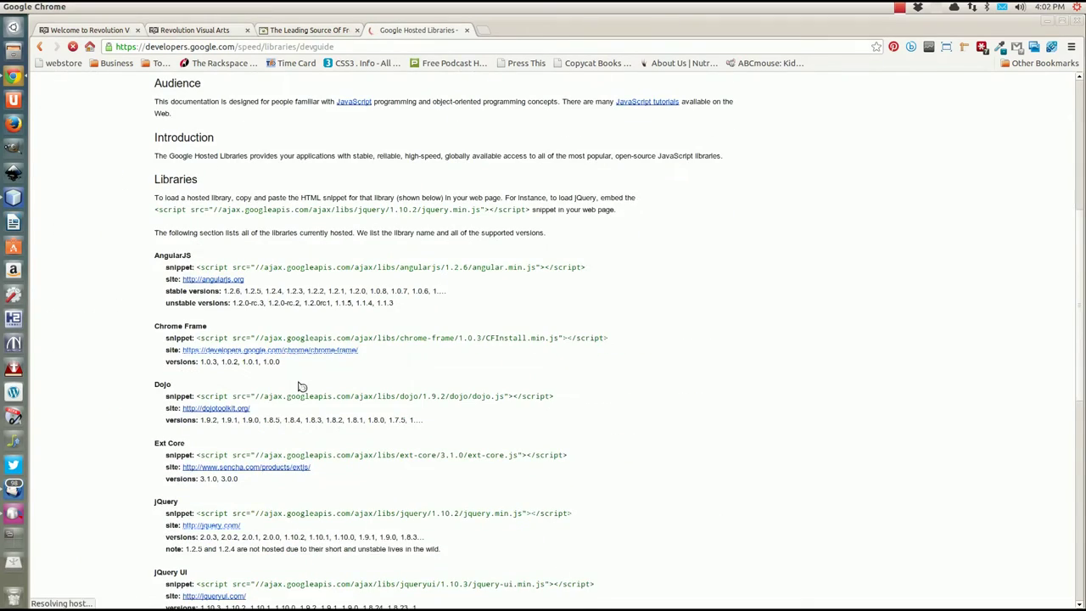
scroll(280, 387, "down", 2)
scroll(273, 388, "down", 2)
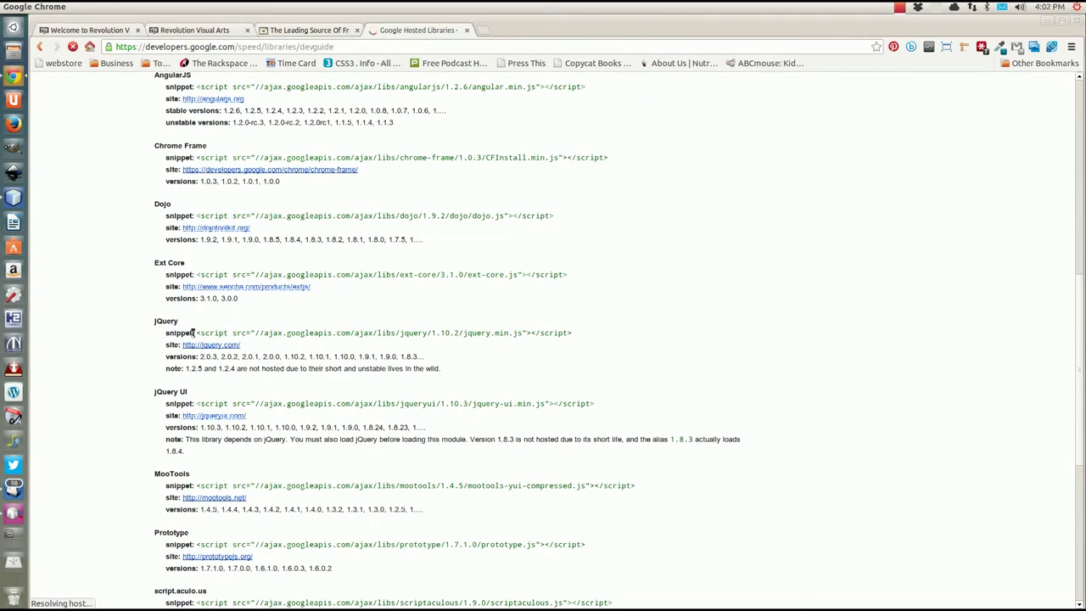
left_click_drag(196, 333, 574, 334)
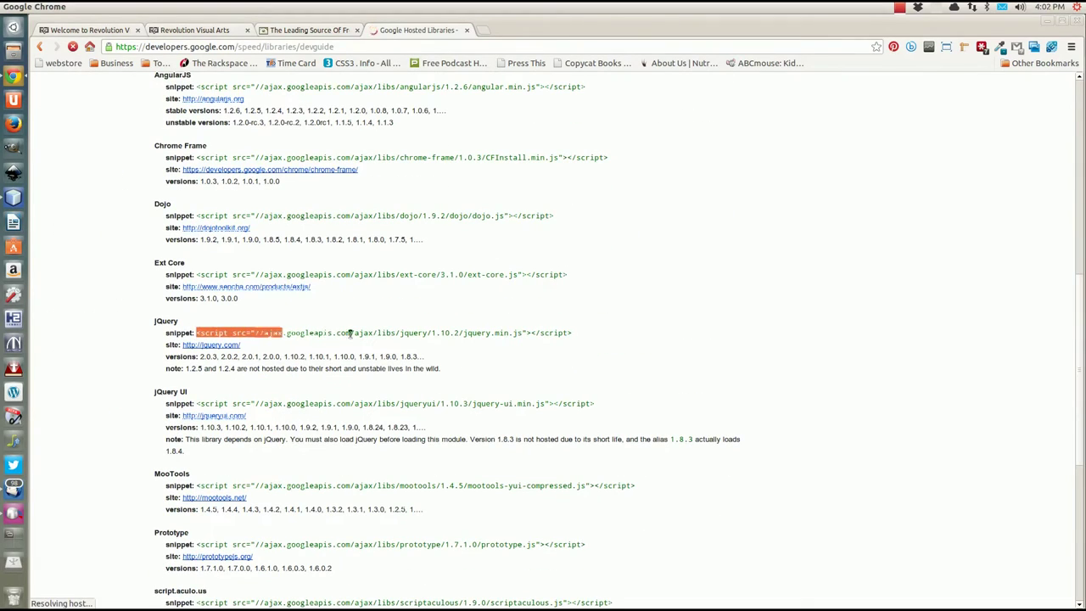
right_click(473, 340)
left_click(500, 350)
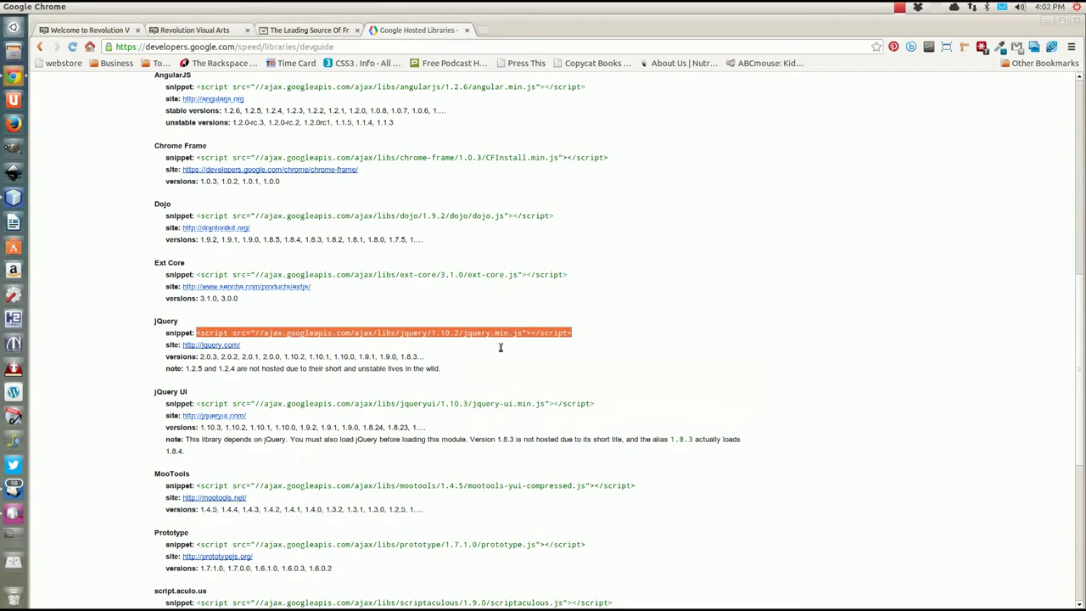
Expand and collapse the jQuery versions list, then return to NetBeans
left_click(397, 357)
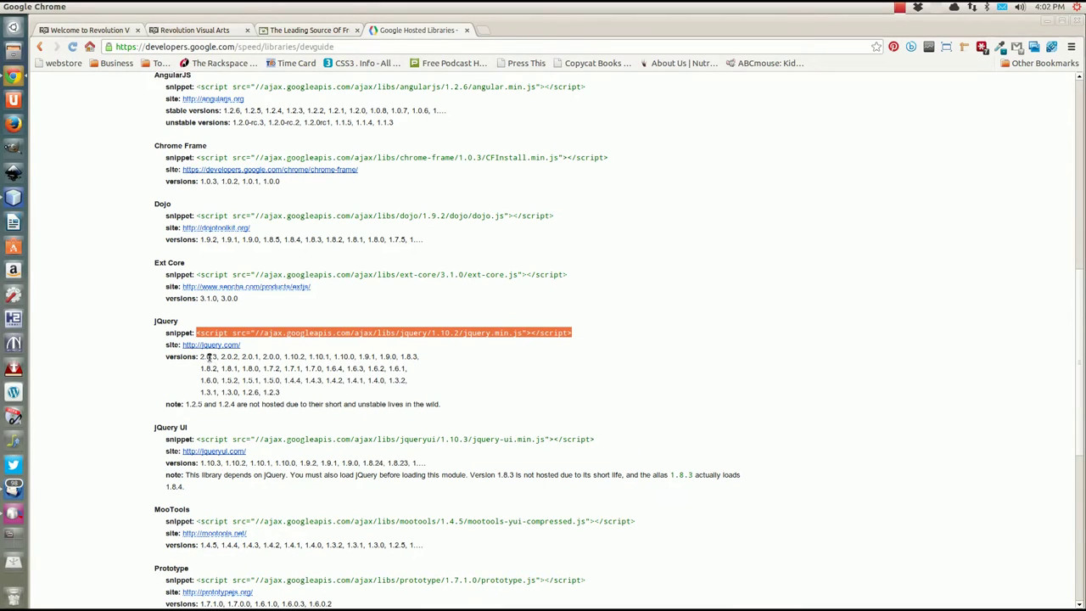
left_click(215, 357)
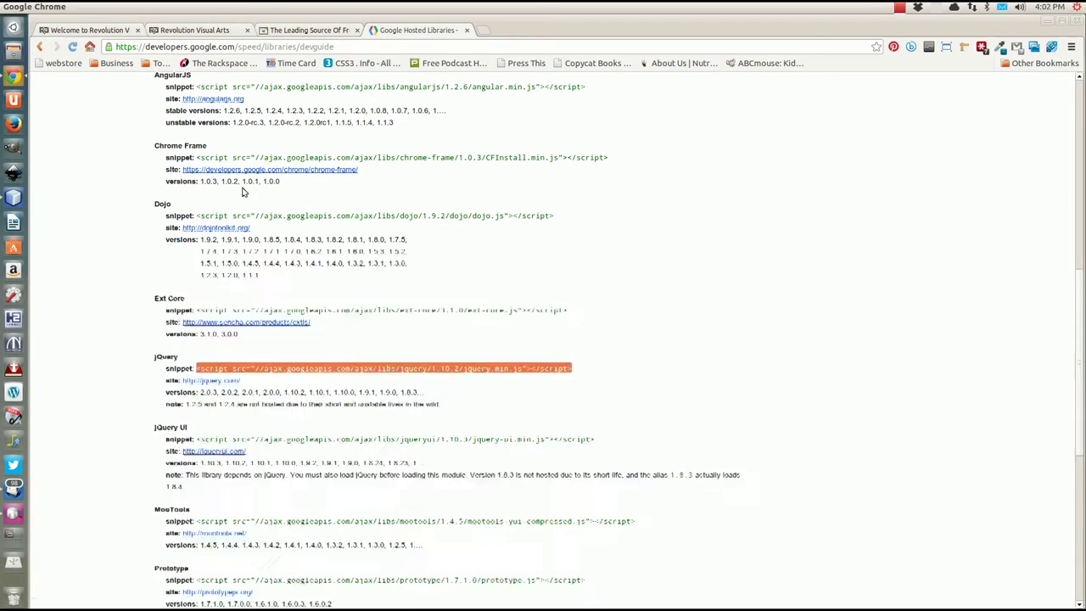
left_click(15, 200)
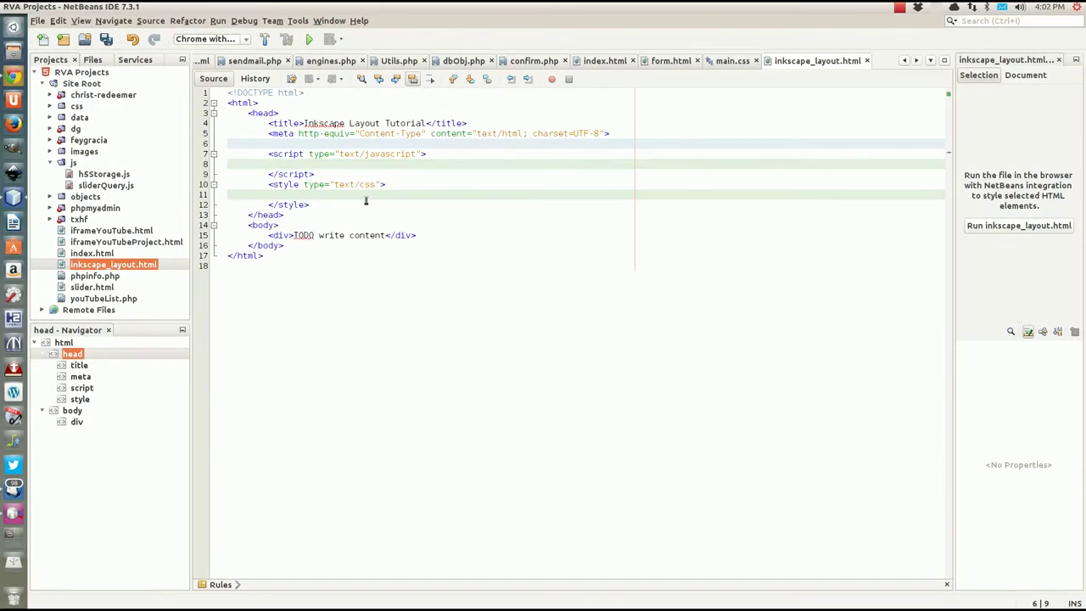
Paste the jQuery script tag on line 6, change its version to 2.0.3, and add a line below
key("ctrl+v")
left_click(561, 144)
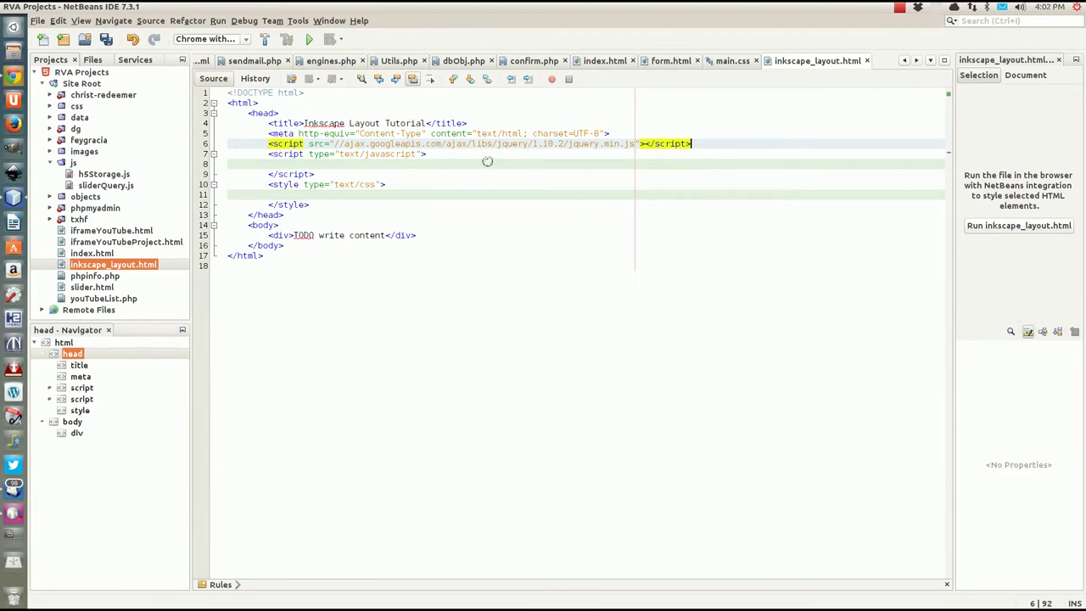
left_click_drag(533, 143, 558, 145)
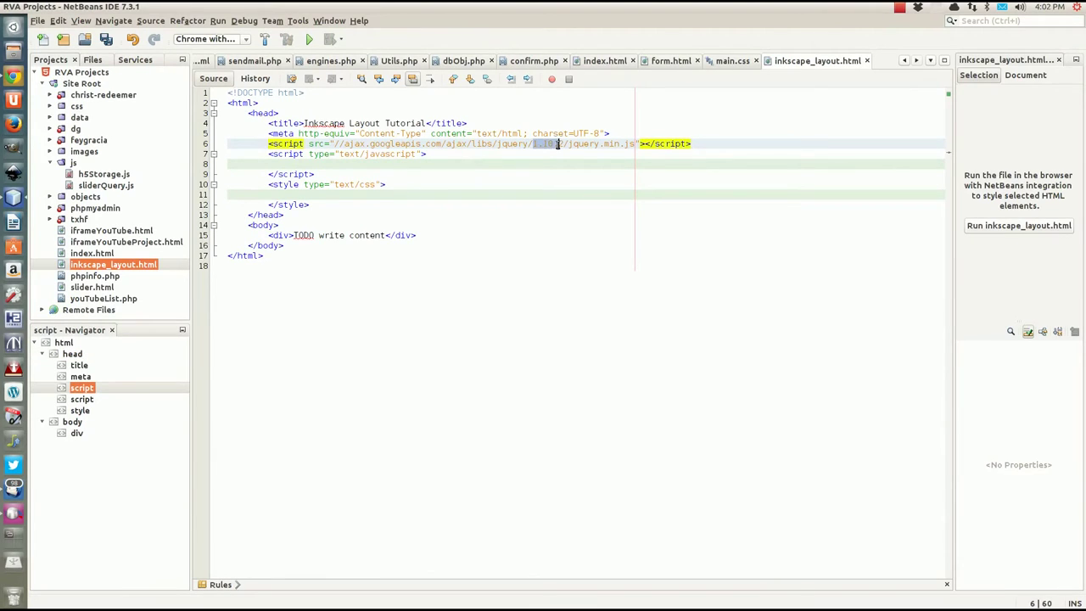
type("2.0")
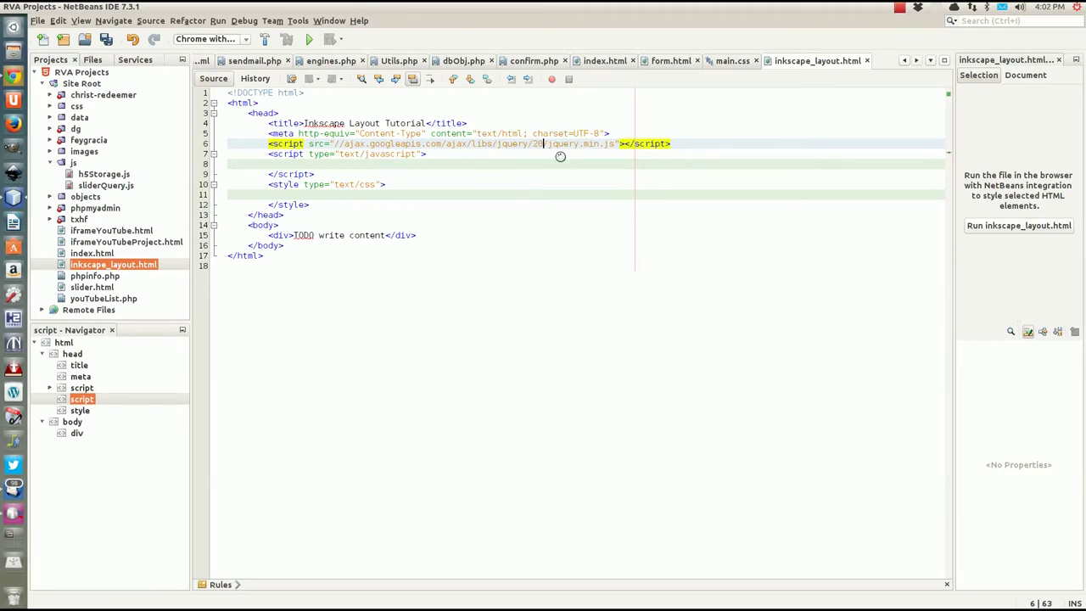
type("0")
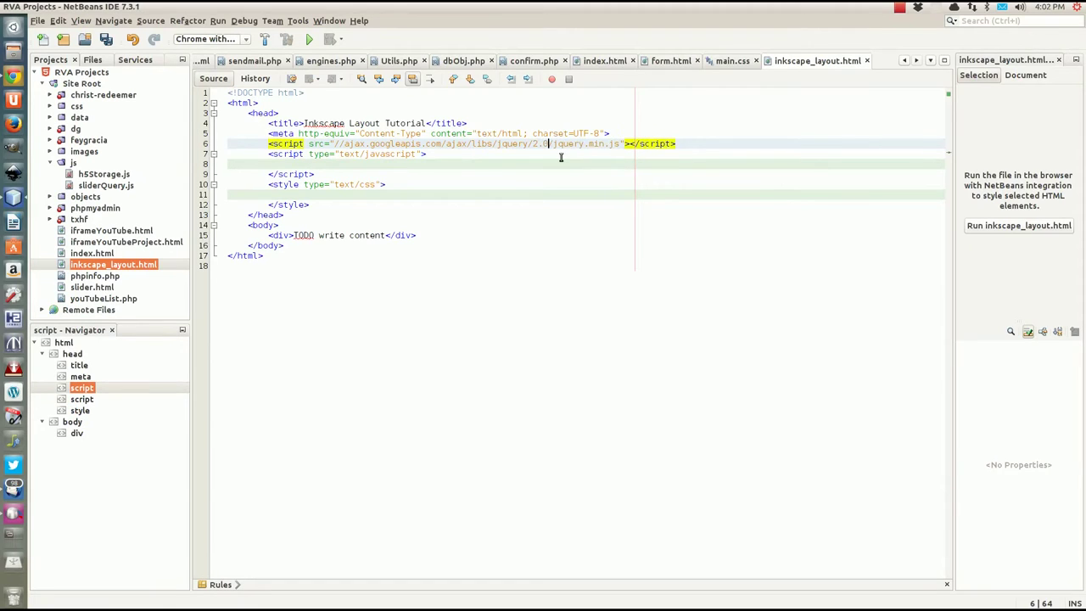
type(".3")
left_click_drag(692, 144, 694, 136)
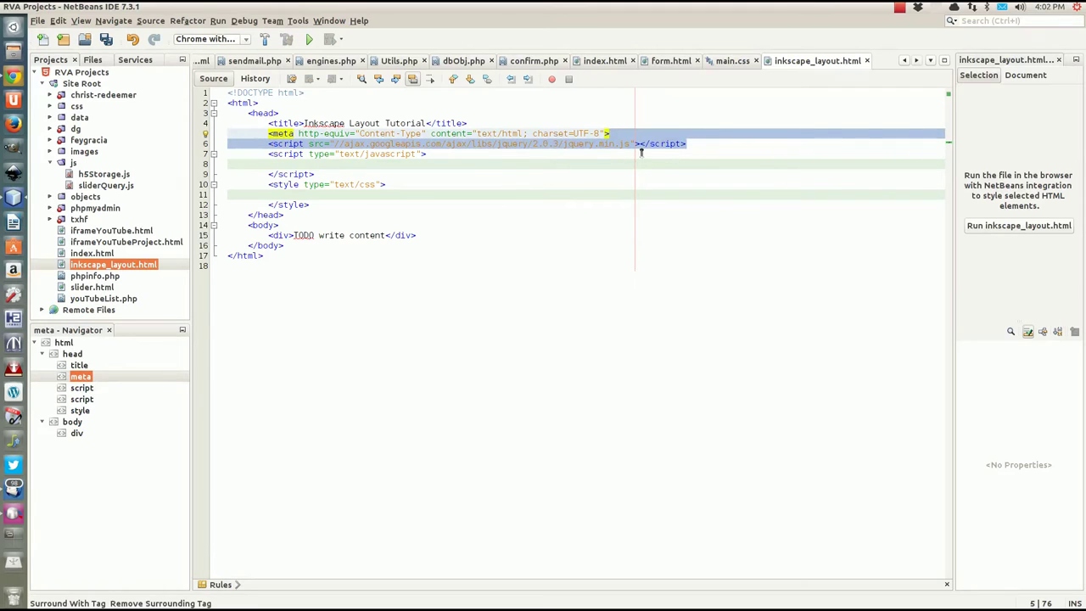
left_click(720, 144)
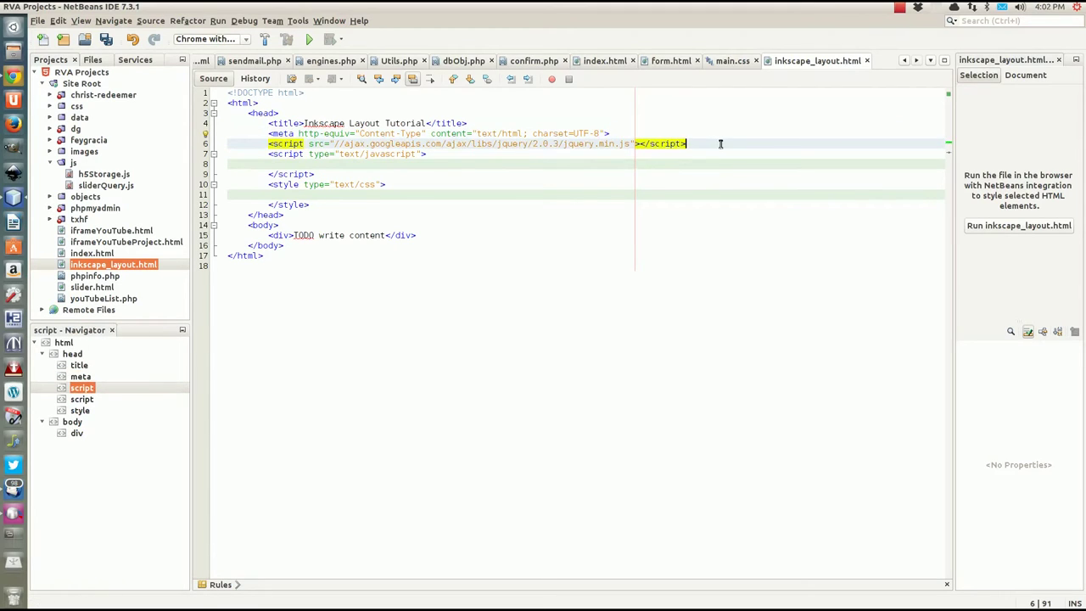
key("Return")
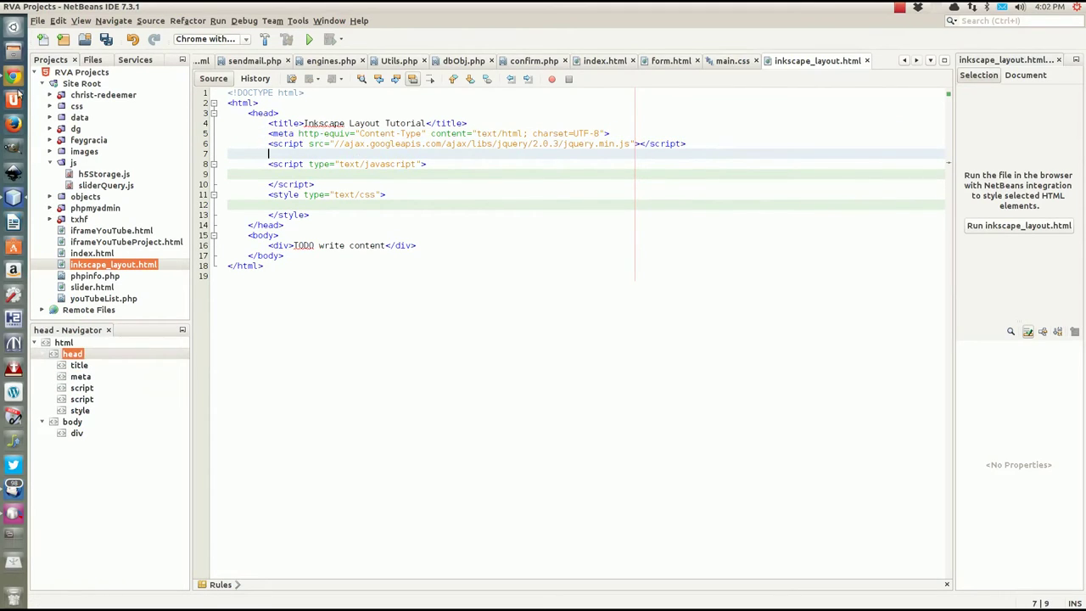
left_click(18, 80)
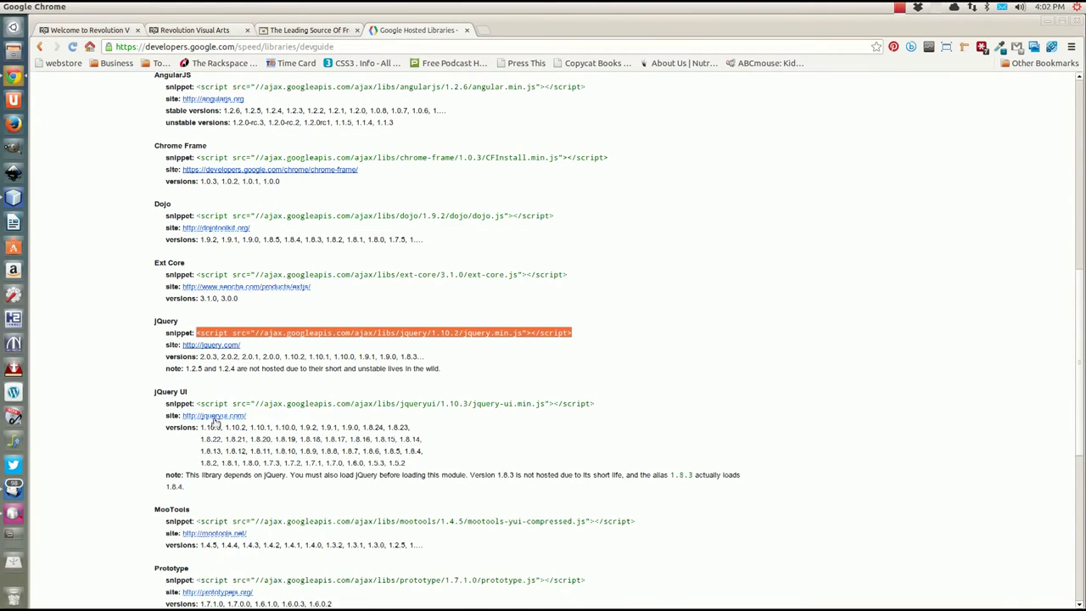
Select and copy the jQuery UI 1.10.3 script snippet from the guide
left_click_drag(198, 405, 640, 402)
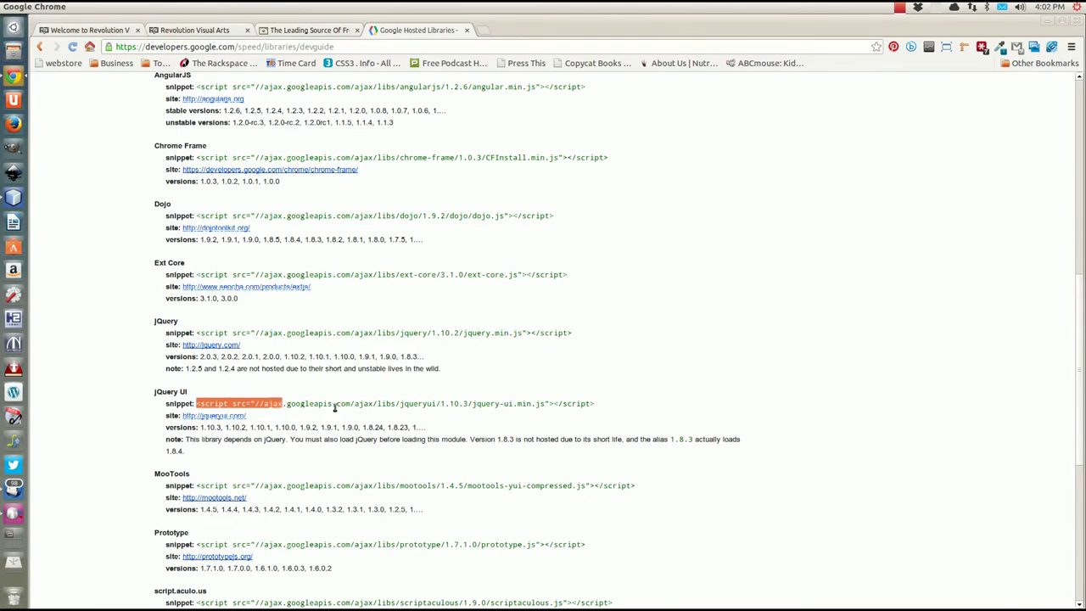
right_click(465, 405)
left_click(495, 414)
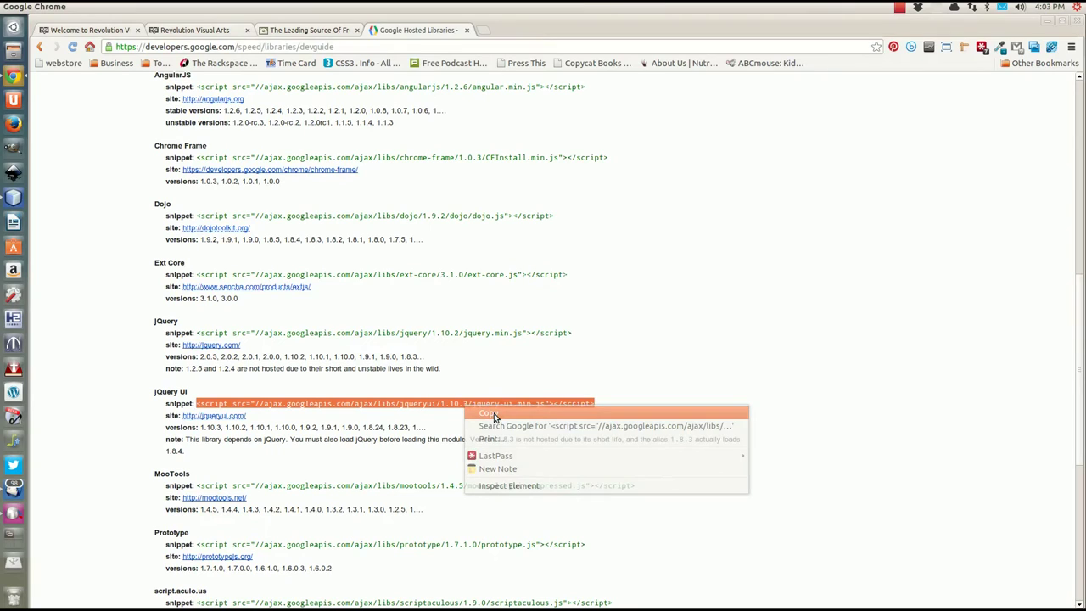
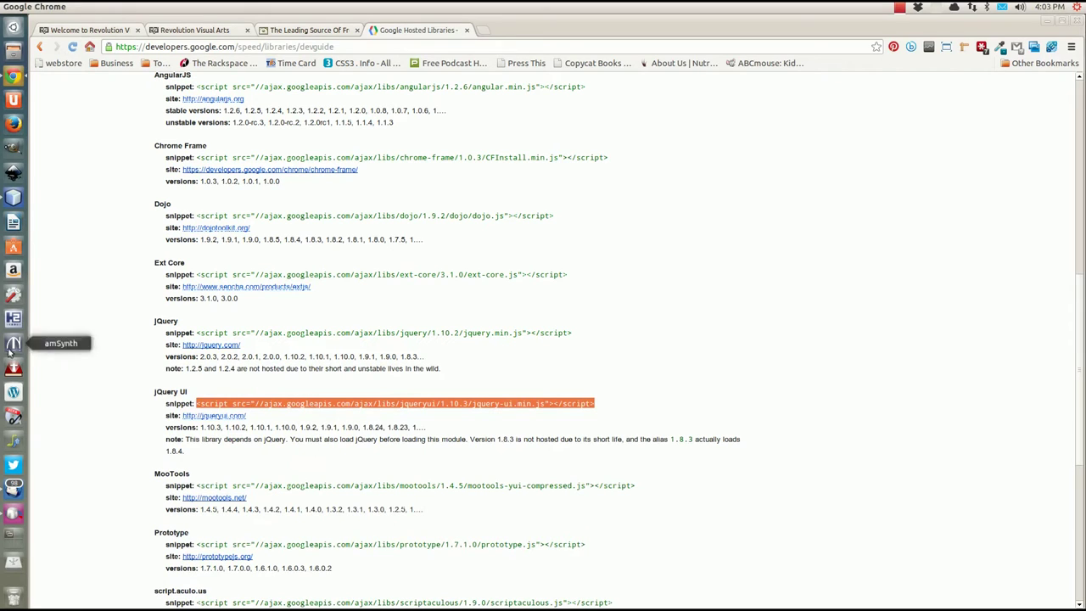
Bring the NetBeans window with inkscape_layout.html back to the front
left_click(14, 197)
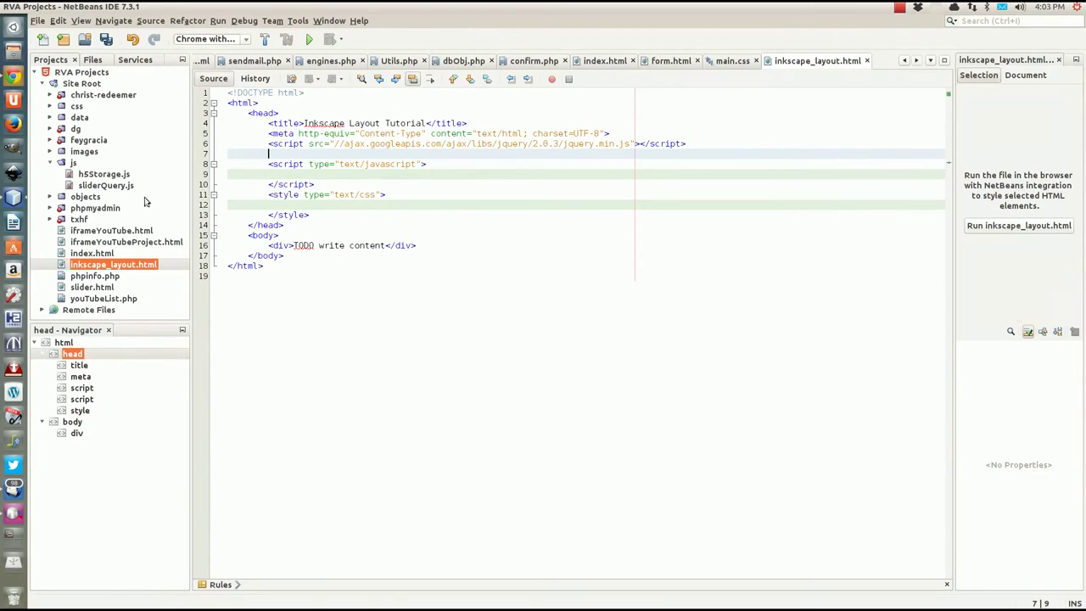
Paste the jQuery UI script tag below the jQuery script and remove the blank line
left_click(693, 144)
key("Return")
key("ctrl+v")
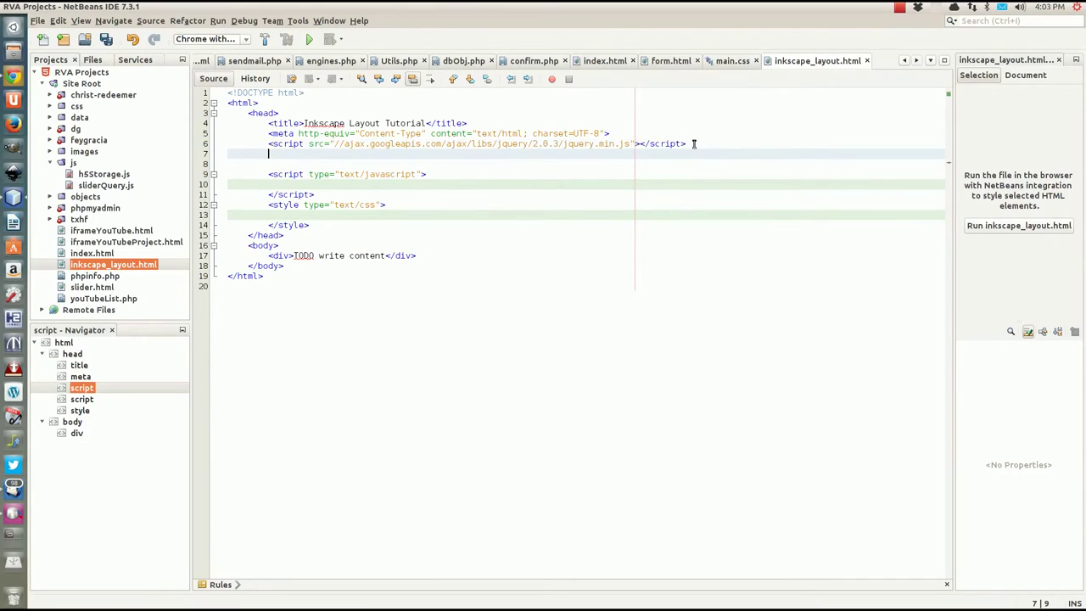
left_click(461, 163)
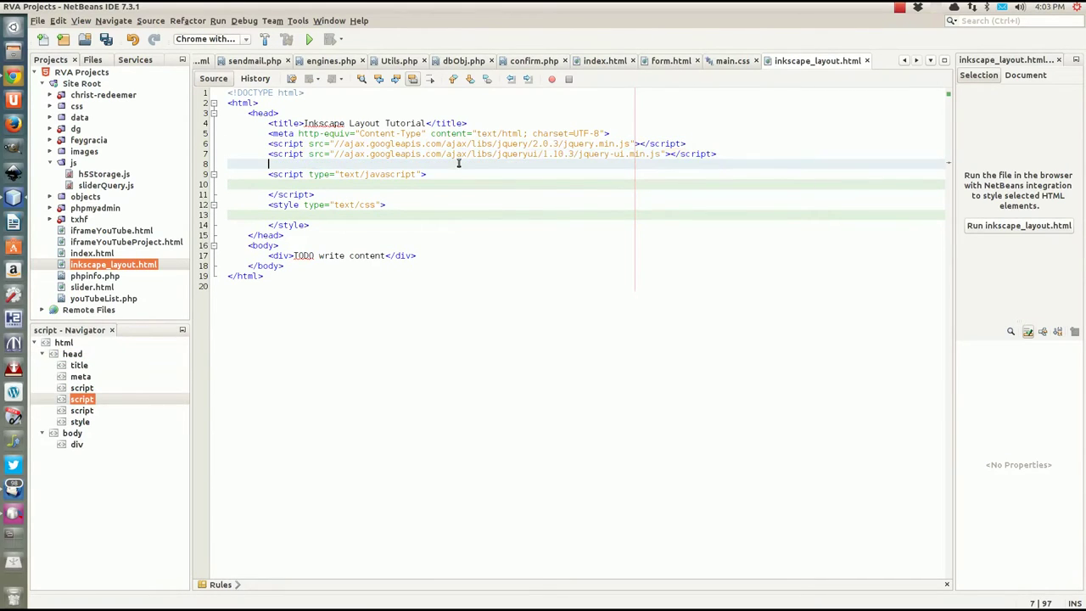
key("ctrl+e")
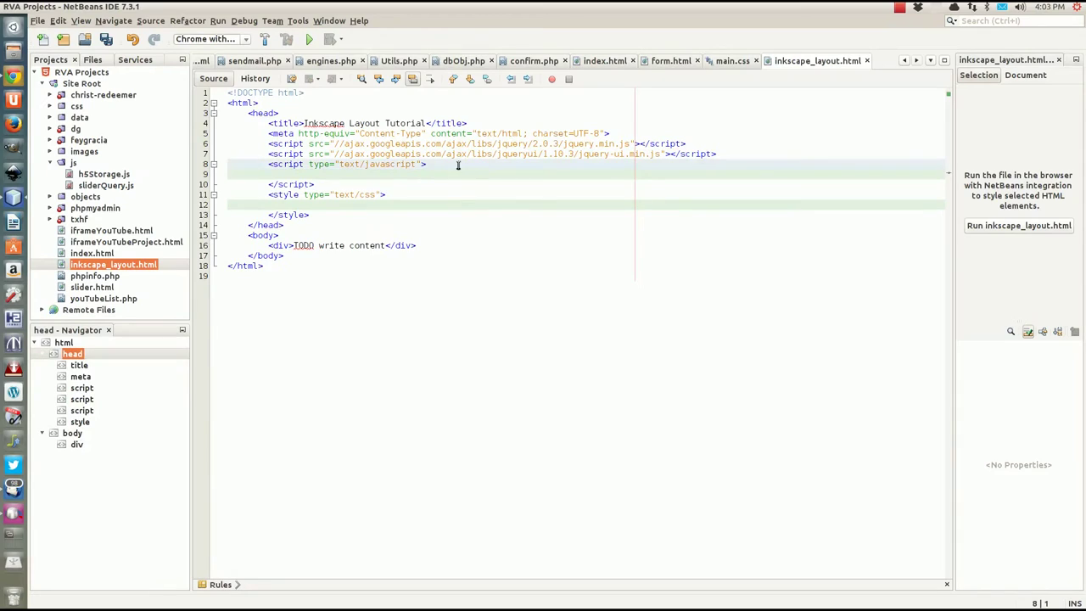
Add a body rule: background black url('/images/tutorial/background.png') top left no-repeat
left_click(459, 165)
key("Down")
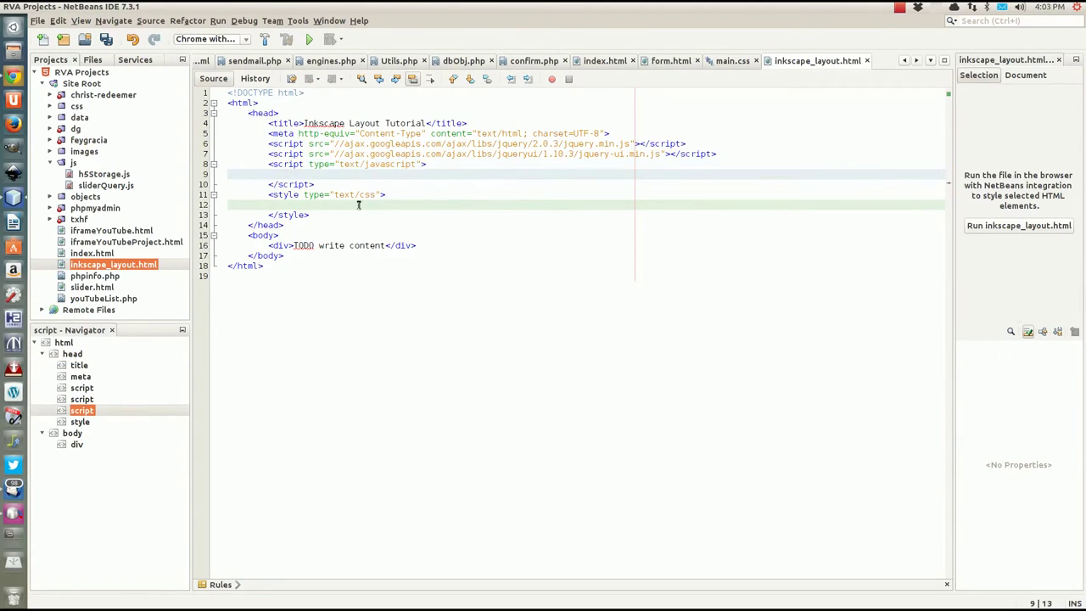
left_click(474, 210)
type("h")
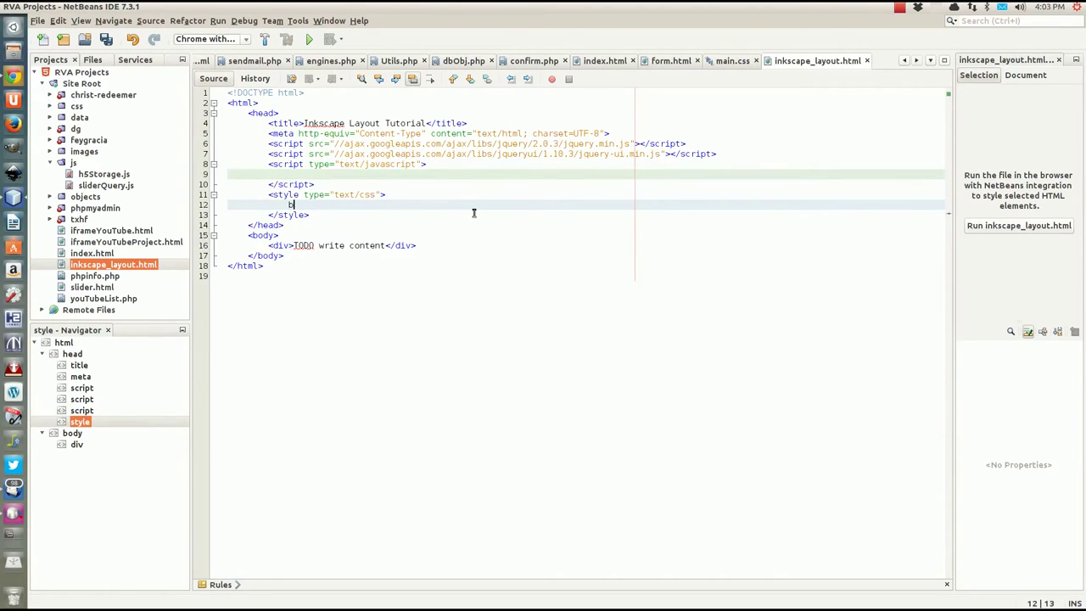
type("ody {")
key("Return")
type("ac")
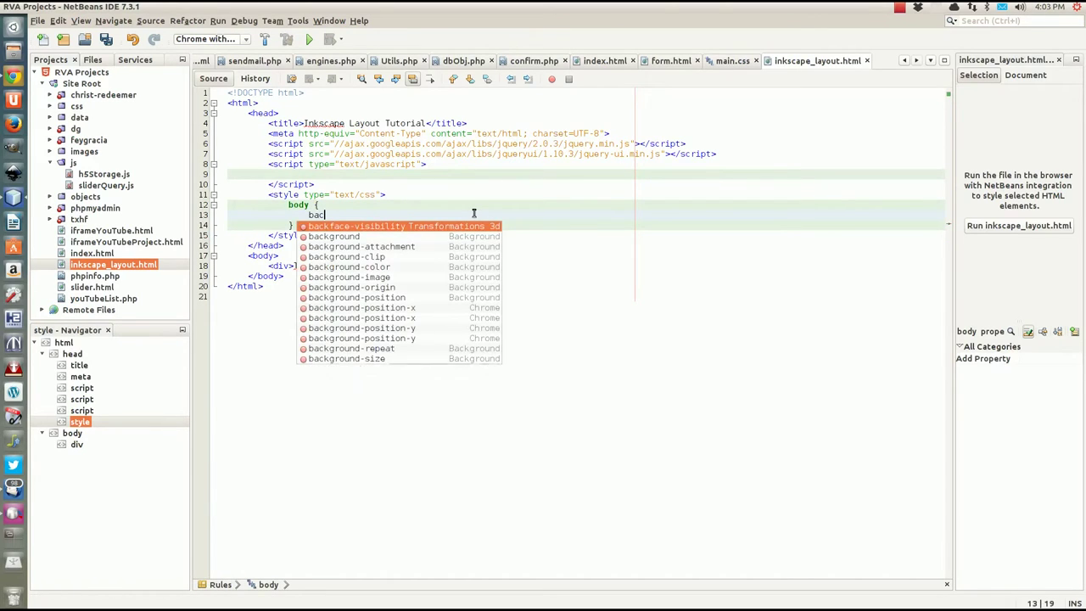
type("kground:")
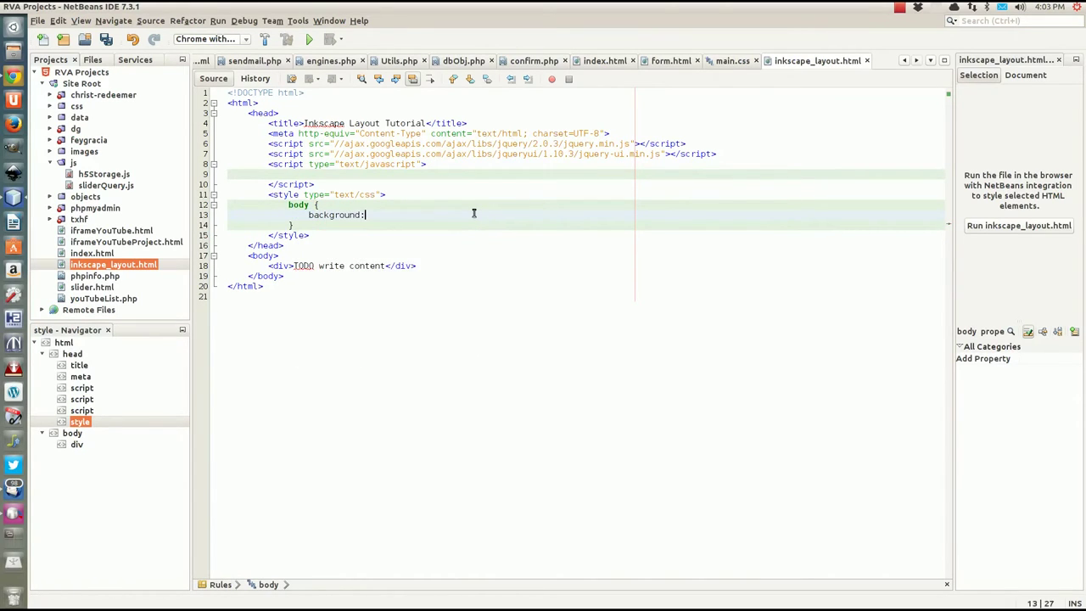
type(" bl")
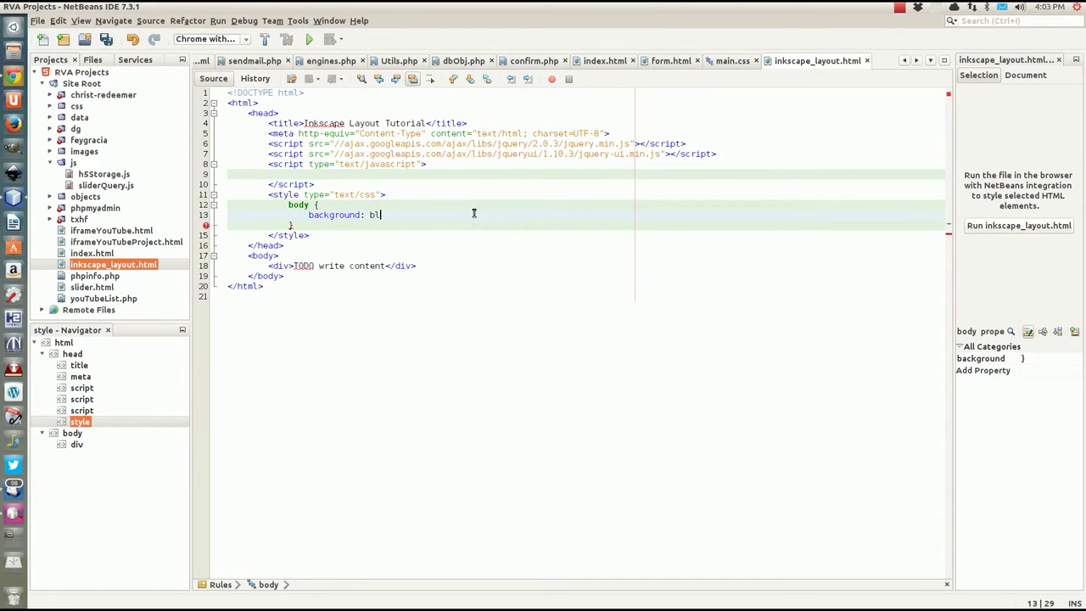
type("ack")
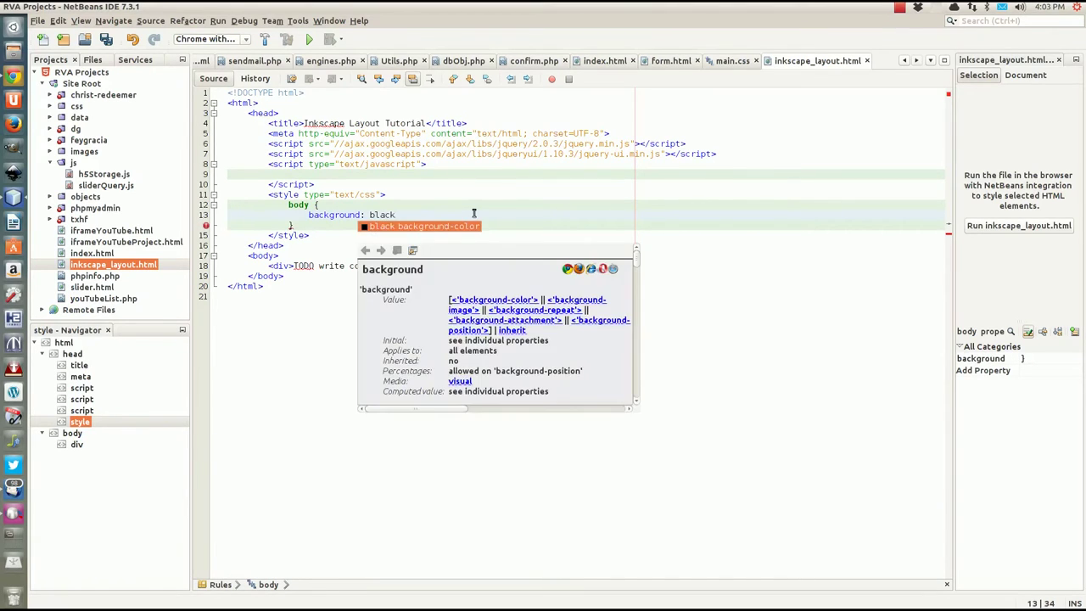
type(" url")
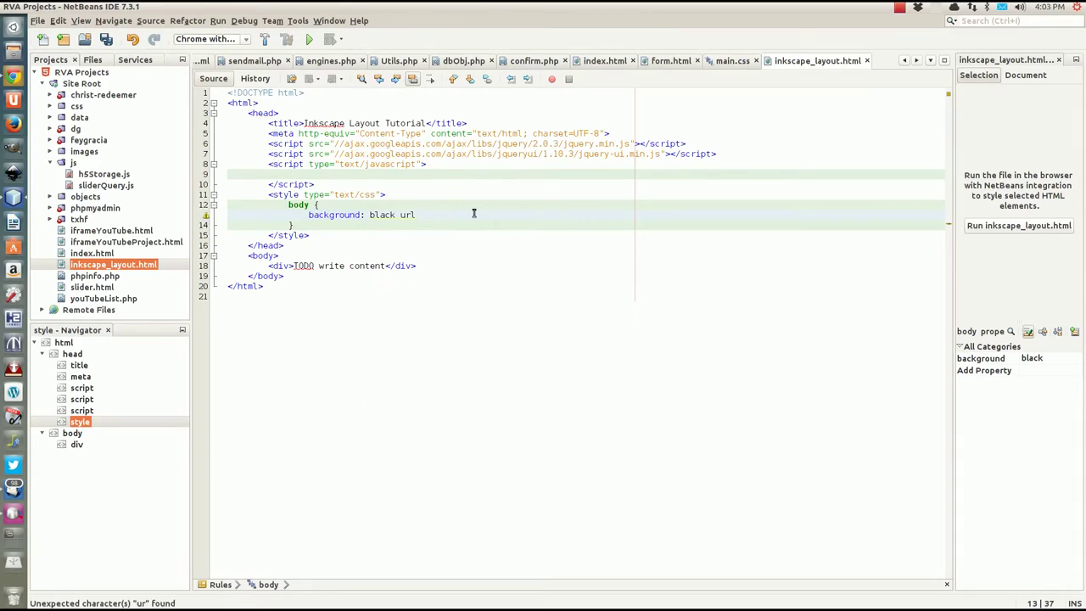
type("() top")
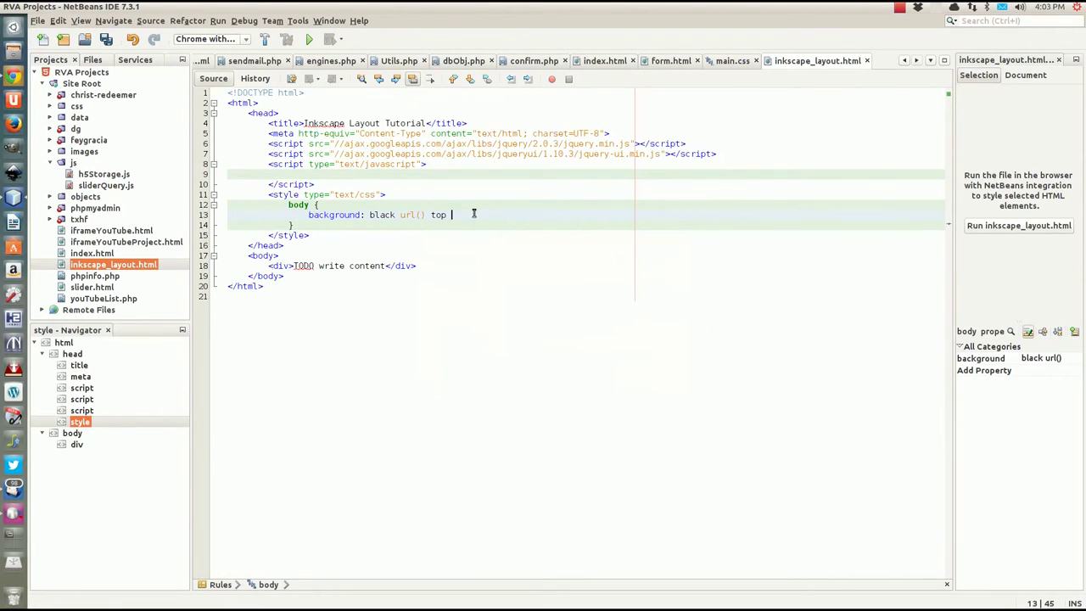
type(" left")
type(" no-")
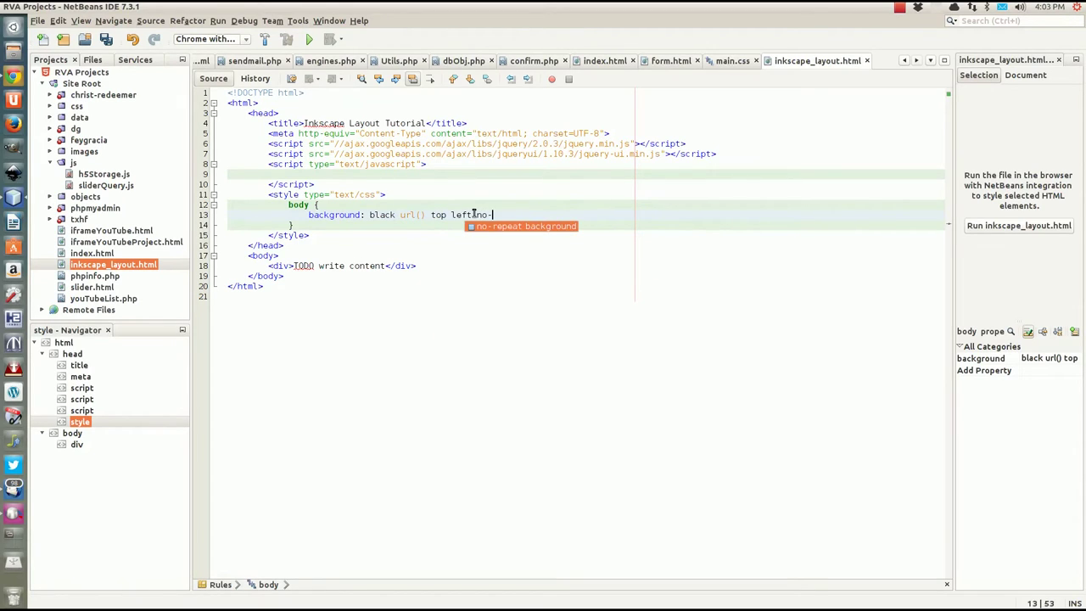
key("Return")
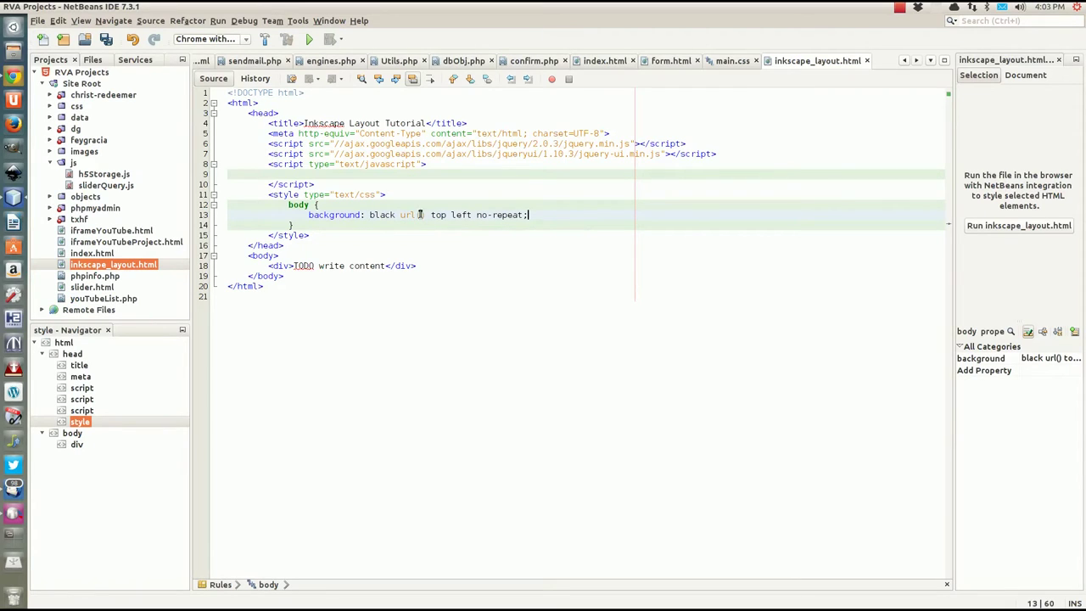
left_click(419, 215)
type("'")
type("/imag")
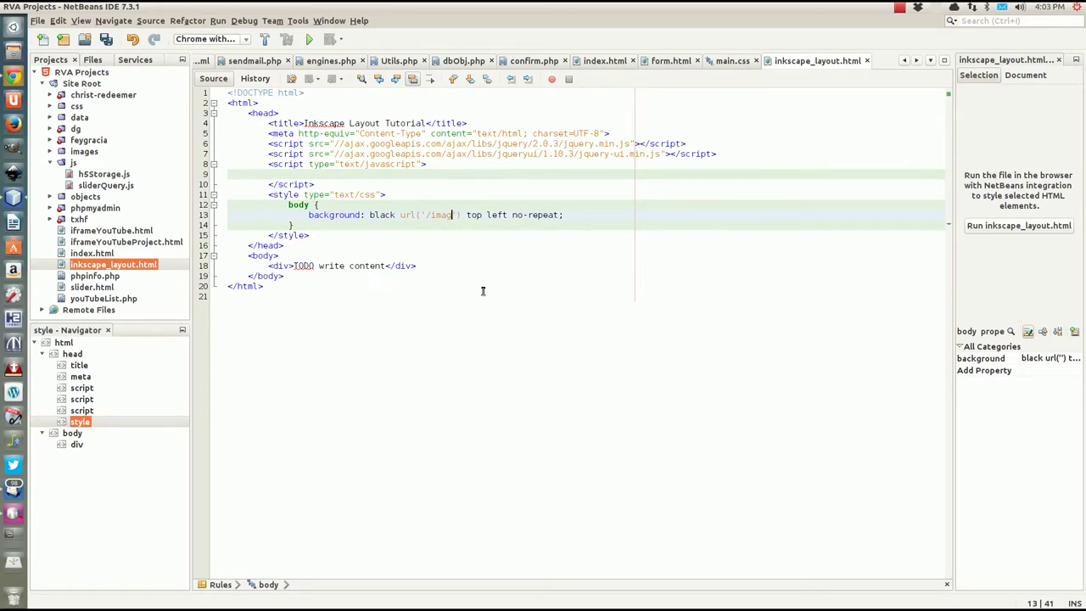
type("es/")
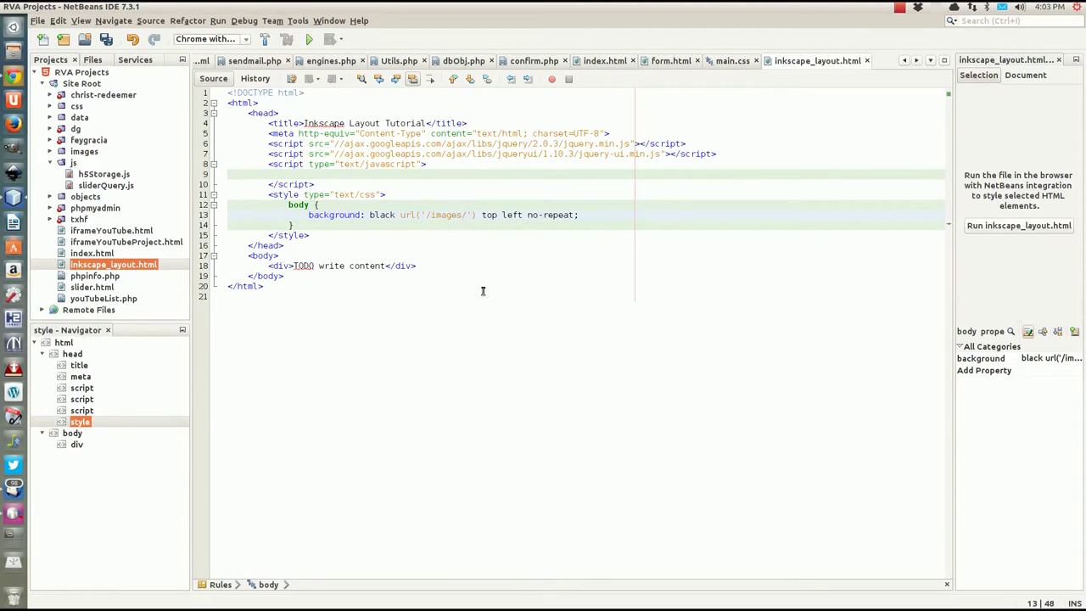
type("tuto")
type("rial/ba")
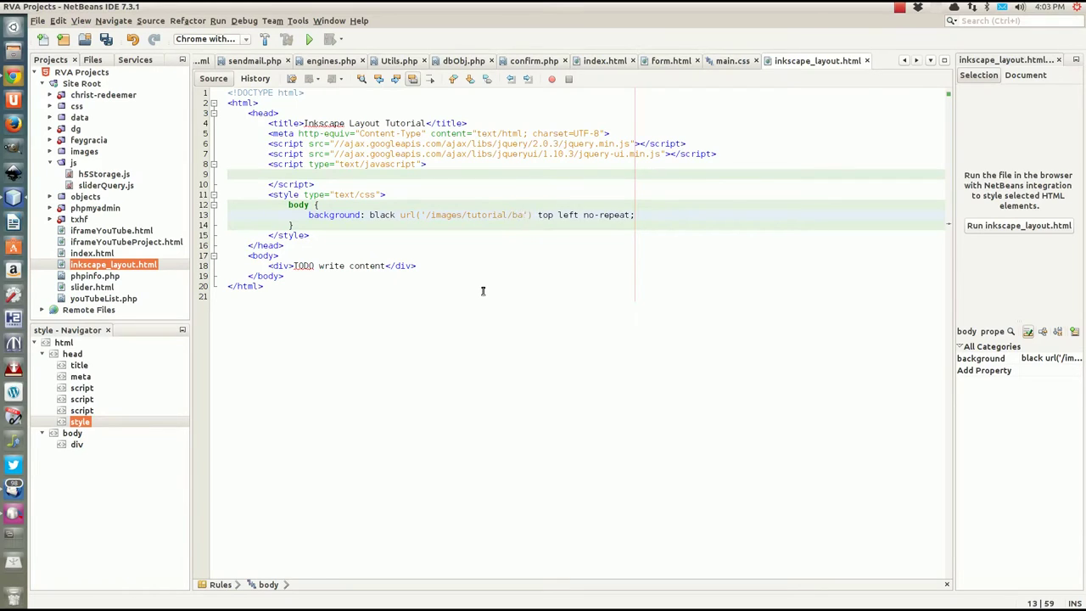
type("ckground.p")
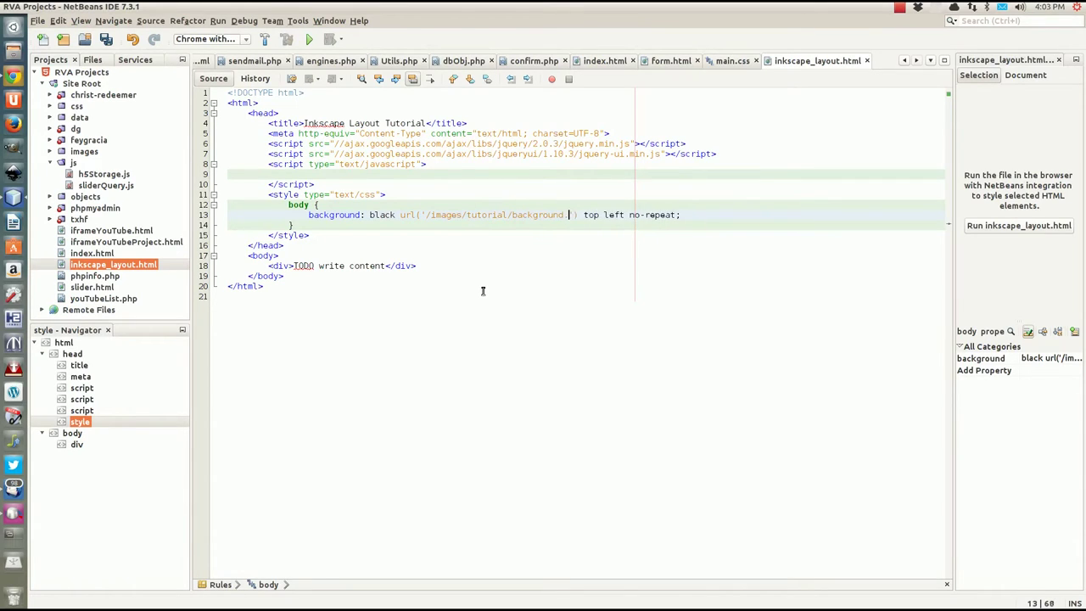
type("ng")
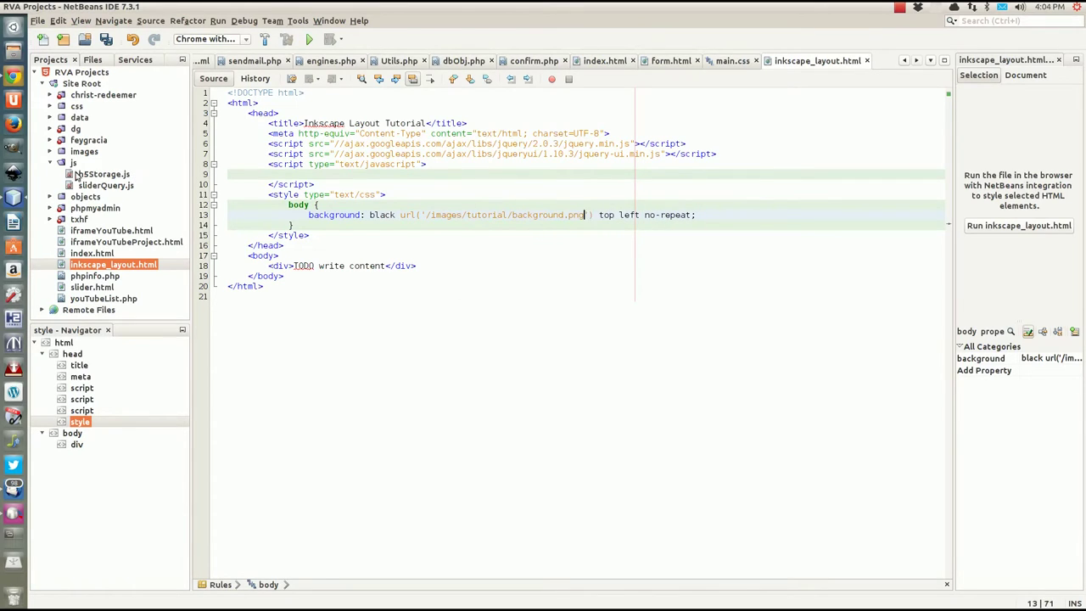
Add background-size: cover to the body rule and save inkscape_layout.html
left_click(49, 152)
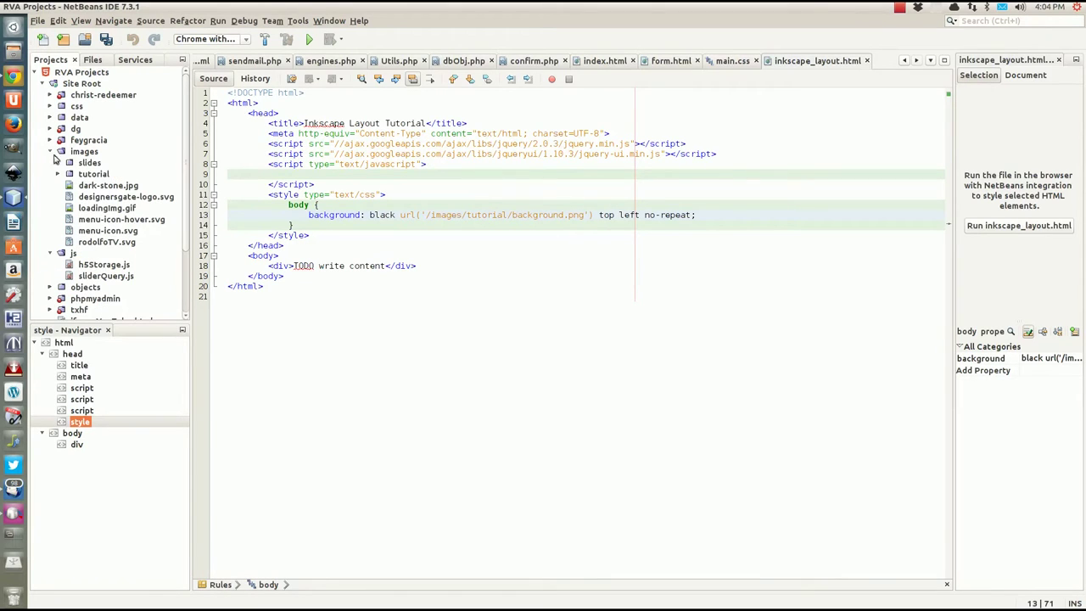
left_click(58, 174)
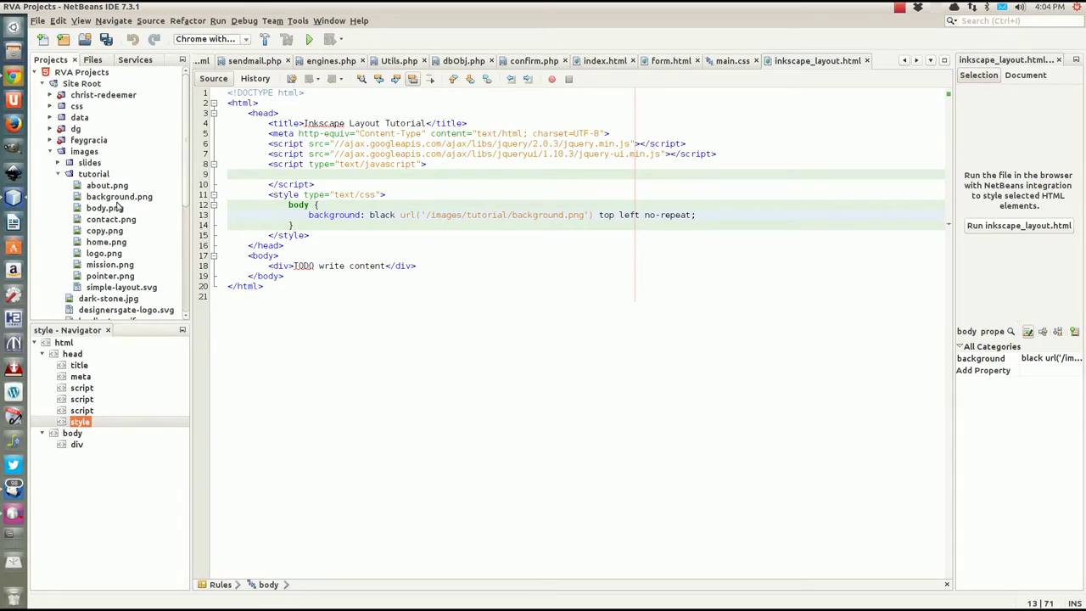
left_click(705, 218)
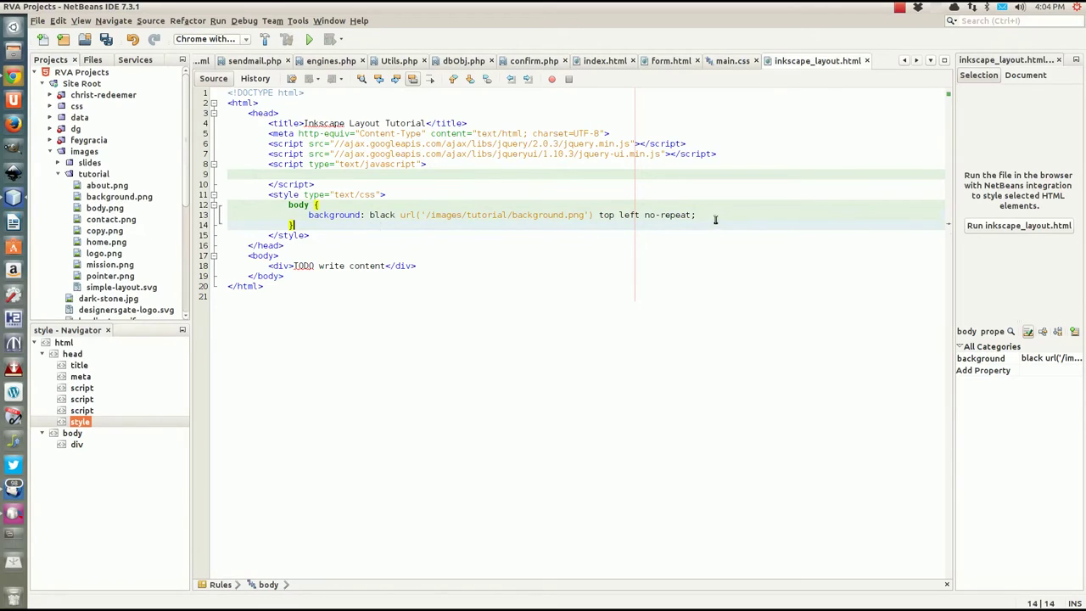
key("Return")
type("b")
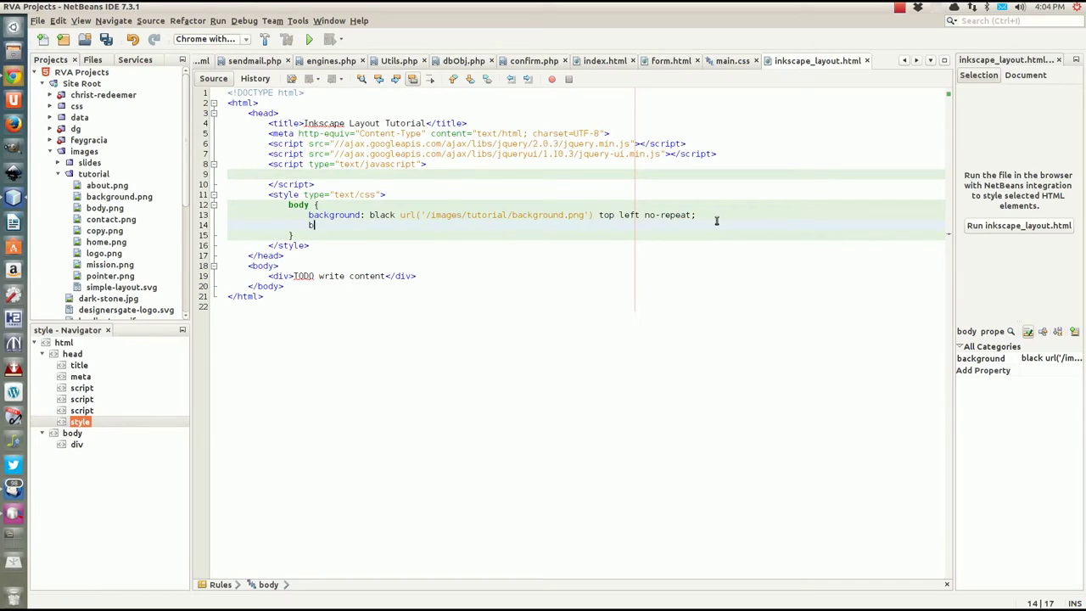
type("ackground")
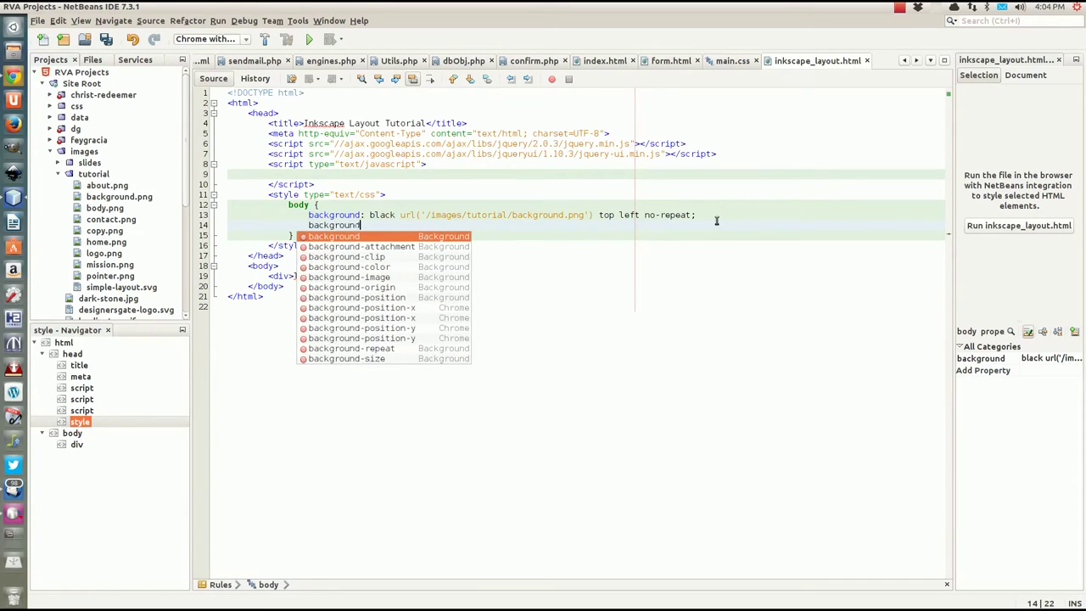
type("-size")
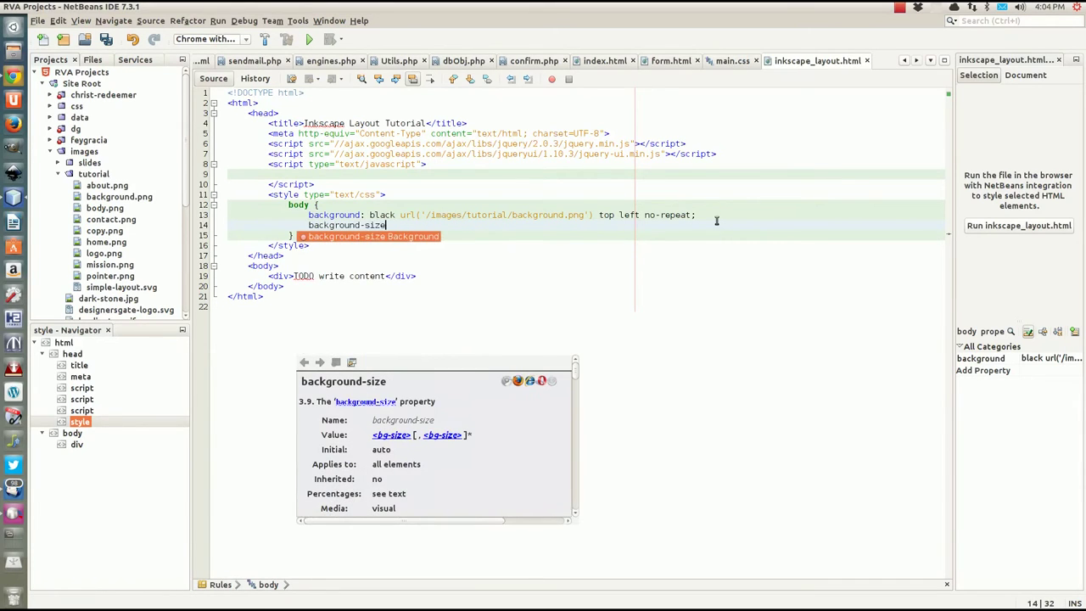
type(": co")
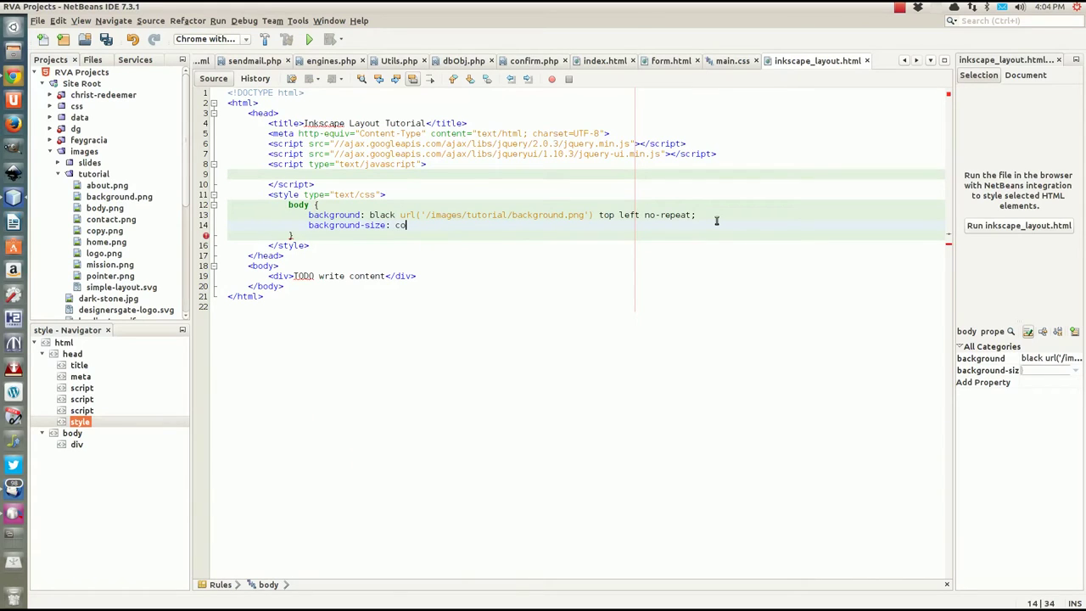
type("ver;")
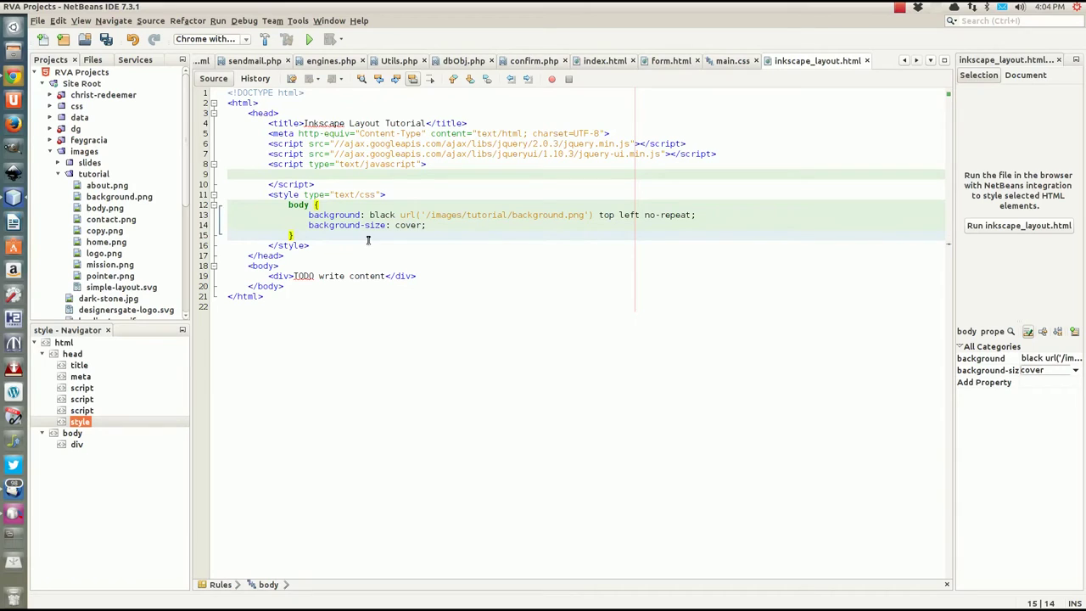
key("ctrl+s")
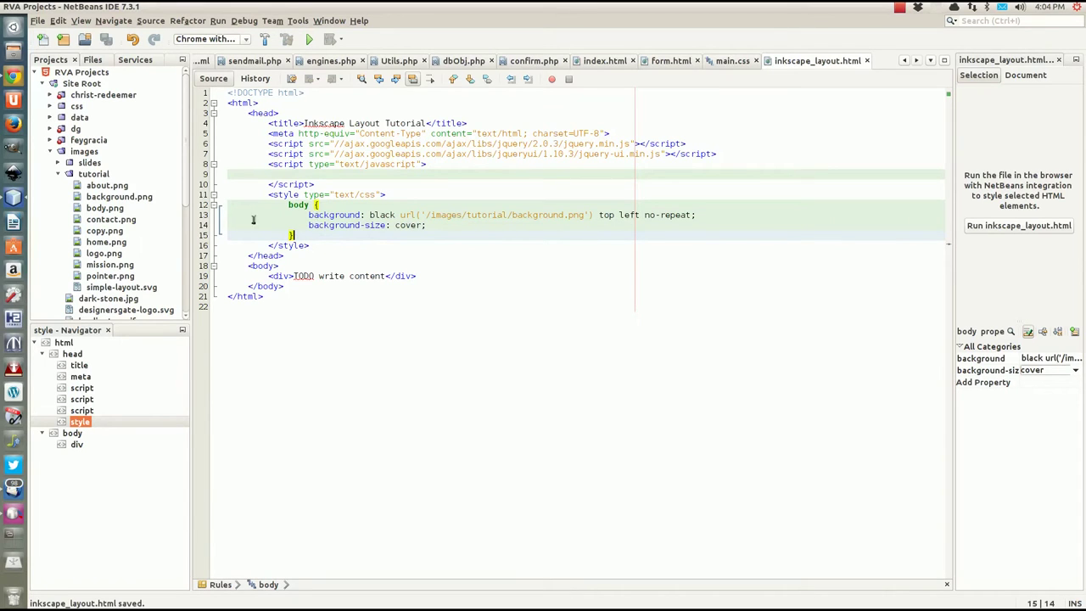
left_click(12, 78)
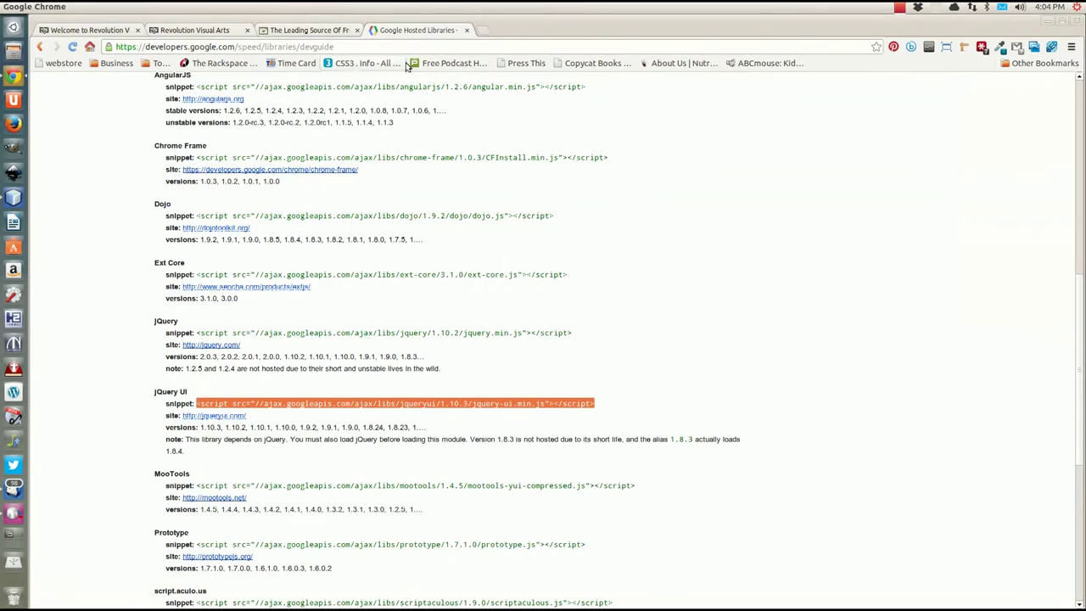
Load localhost/inkscape_layout.html in a new Chrome tab
left_click(478, 31)
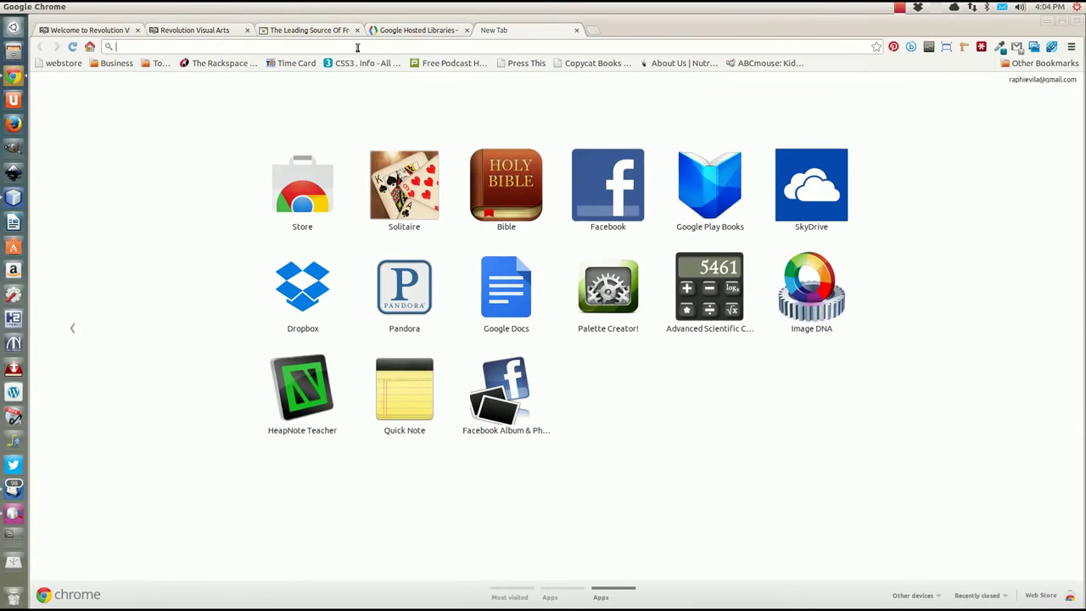
type("localhos")
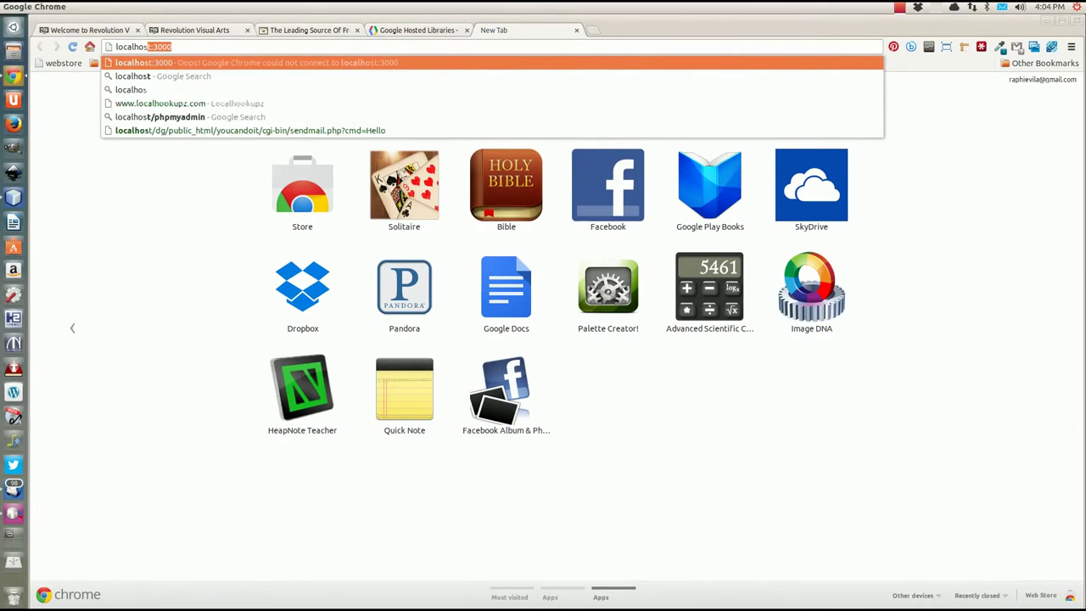
type("t/")
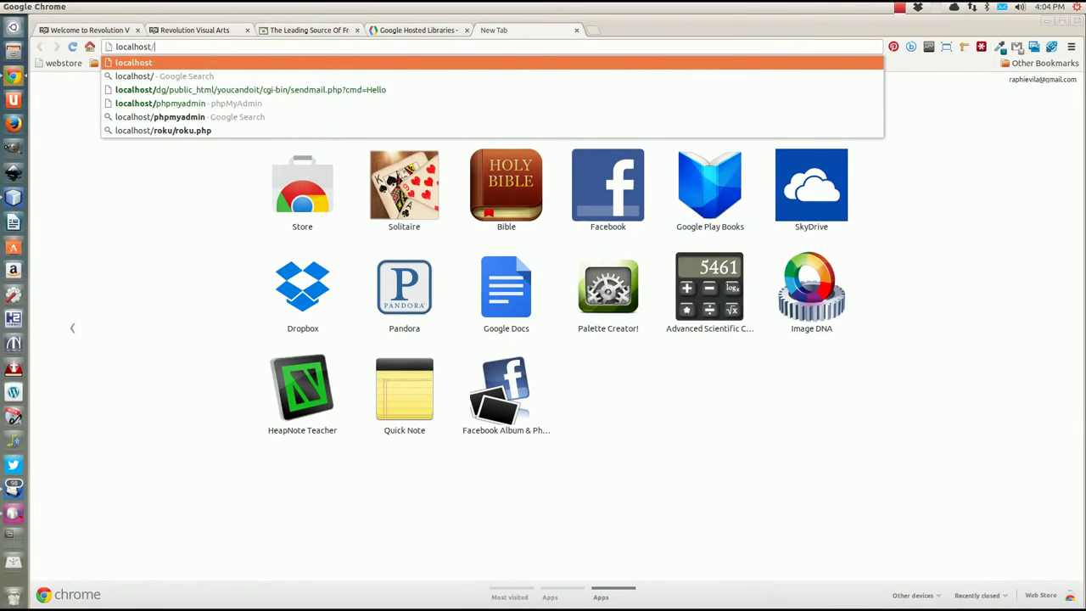
type("ink")
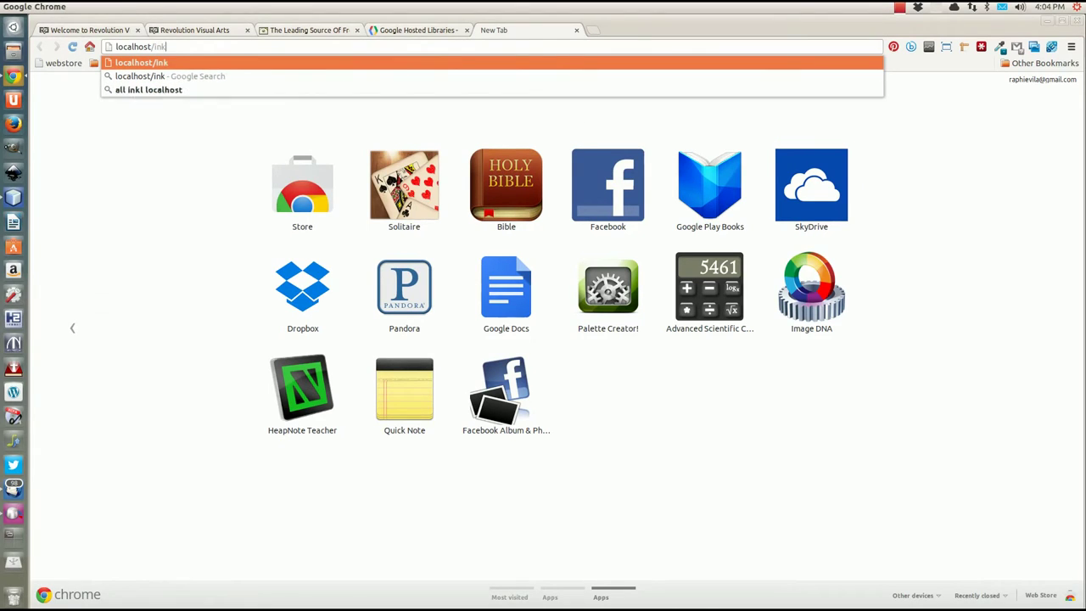
type("scape_lay")
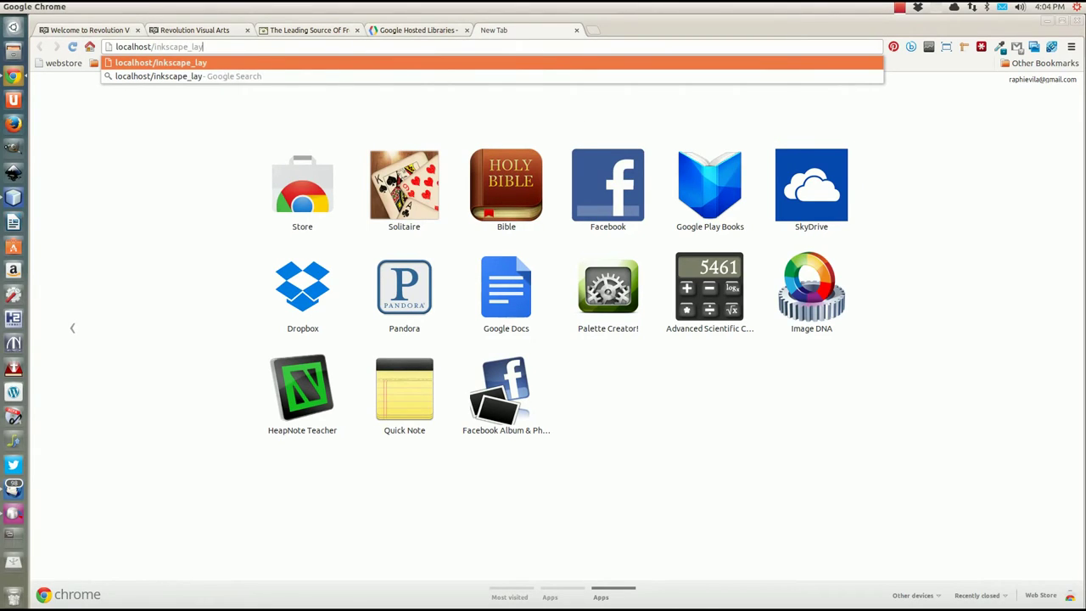
type("out.html")
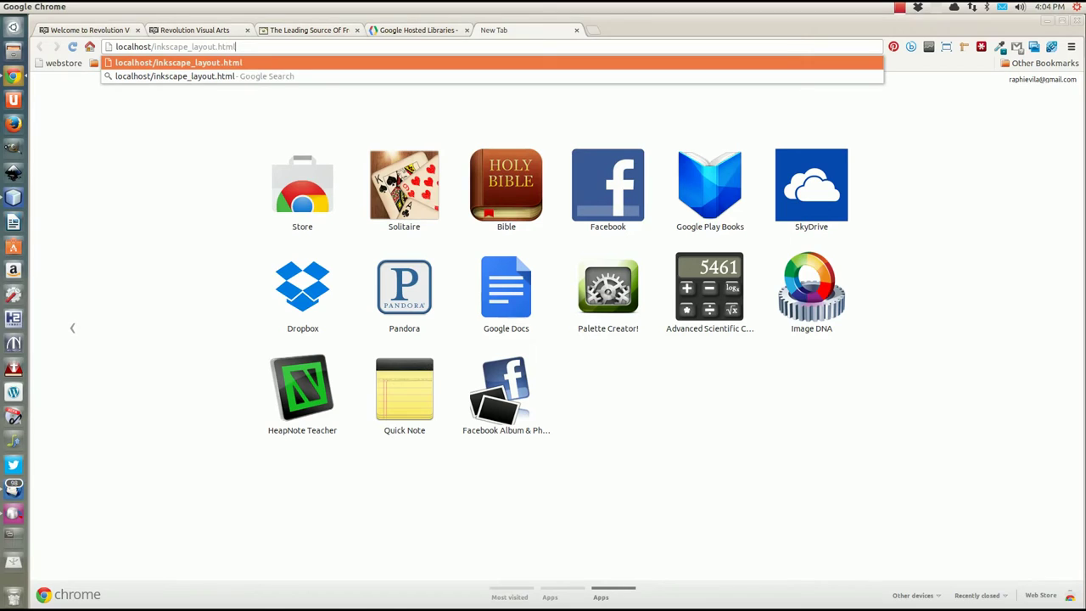
key("Return")
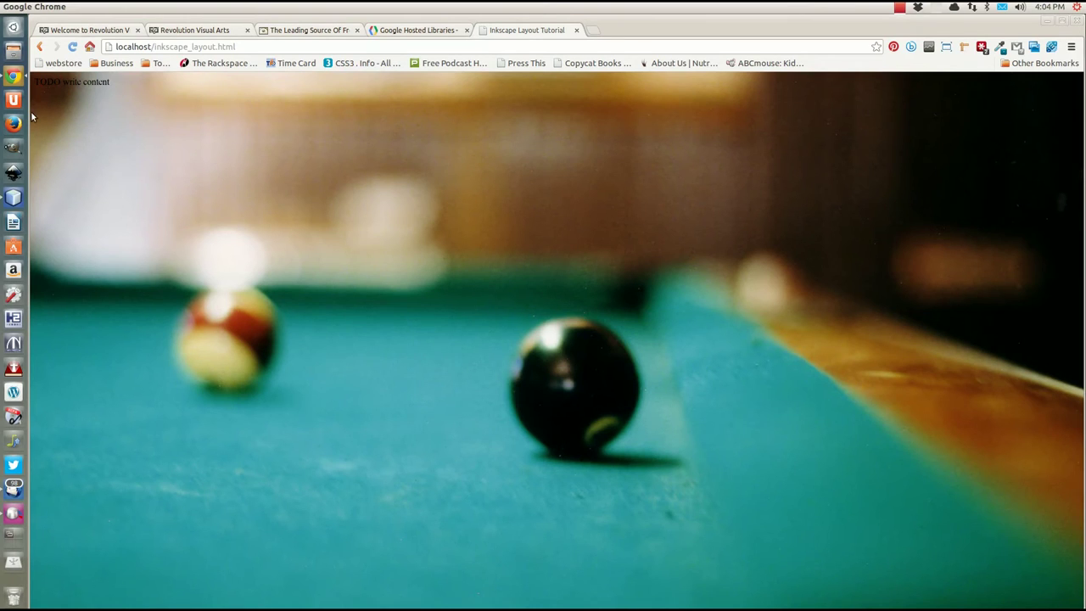
Start a nav style rule after the body rule
left_click(12, 198)
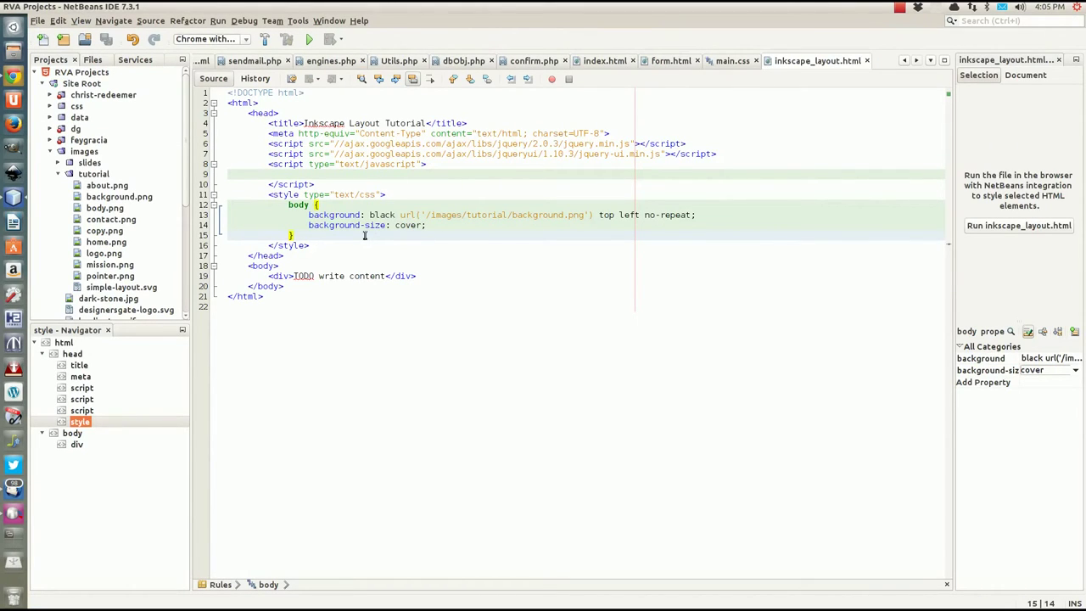
key("Return")
type("n")
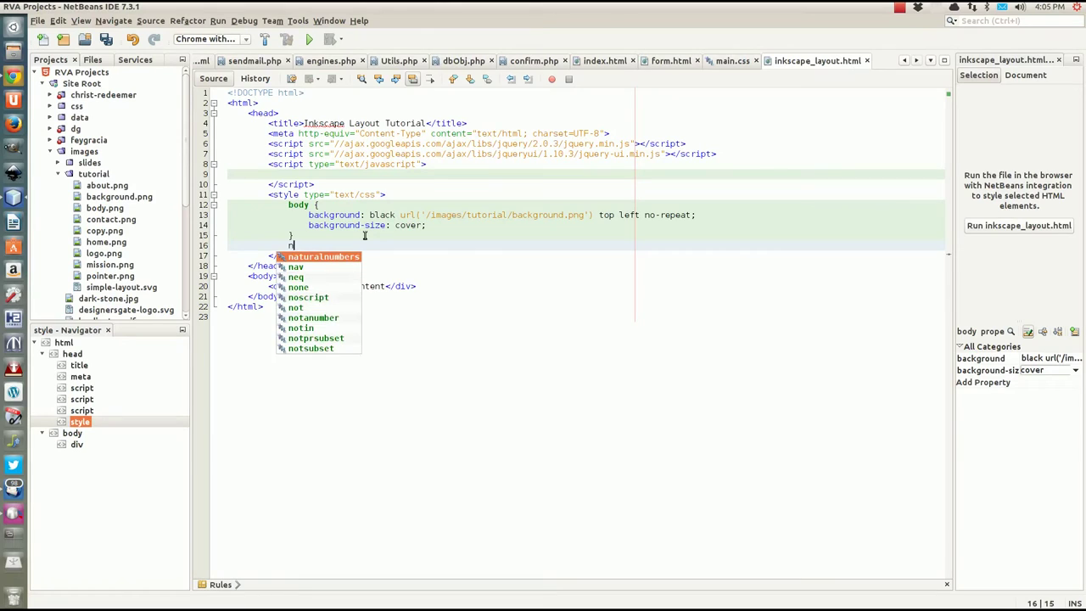
key("BackSpace")
key("BackSpace")
key("Escape")
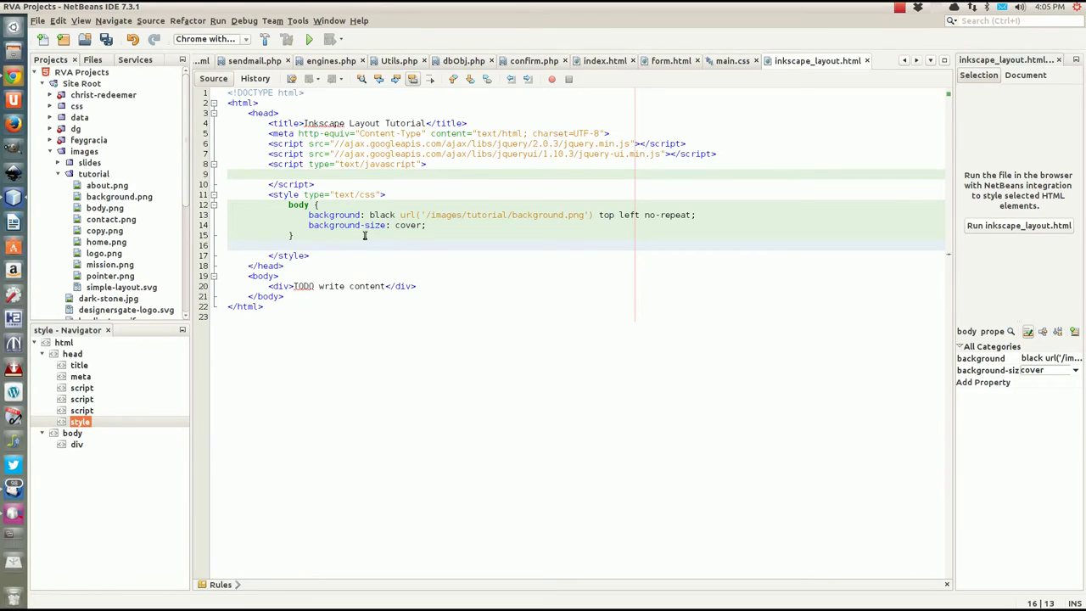
type("#na")
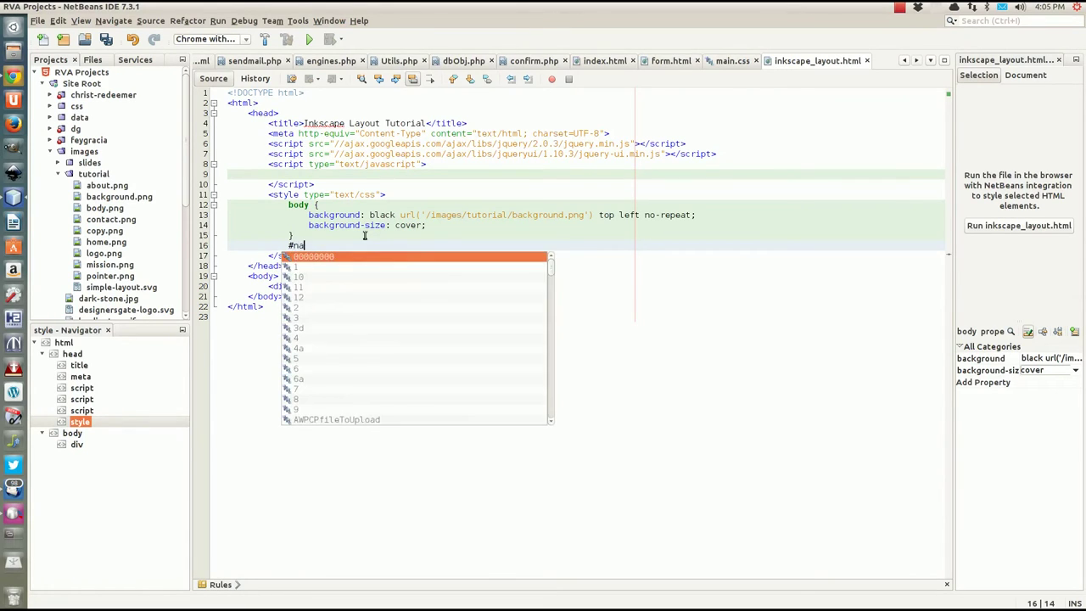
type("v")
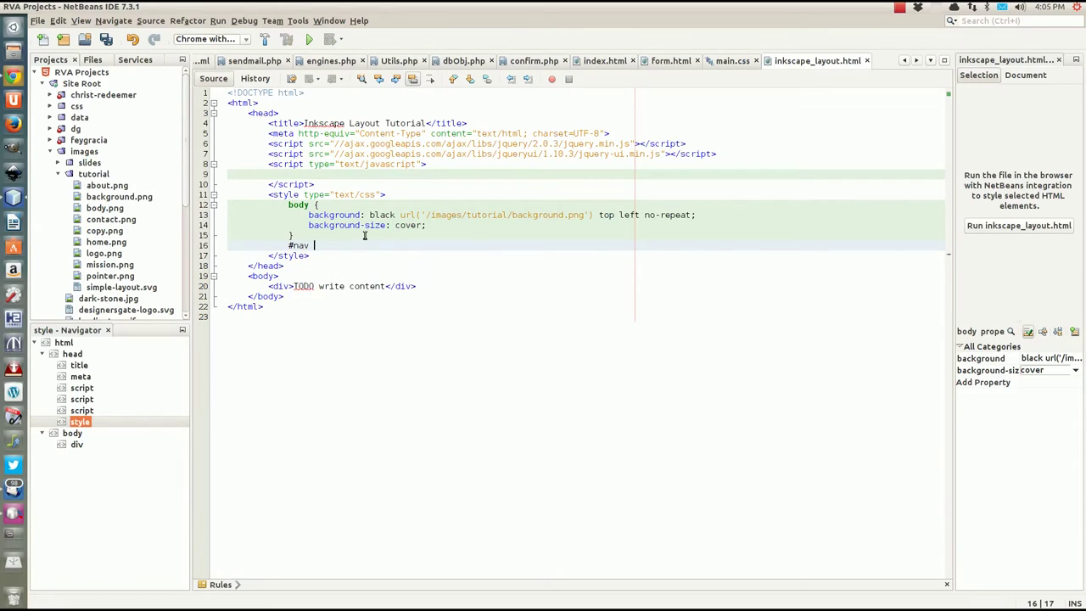
type(" {")
key("Return")
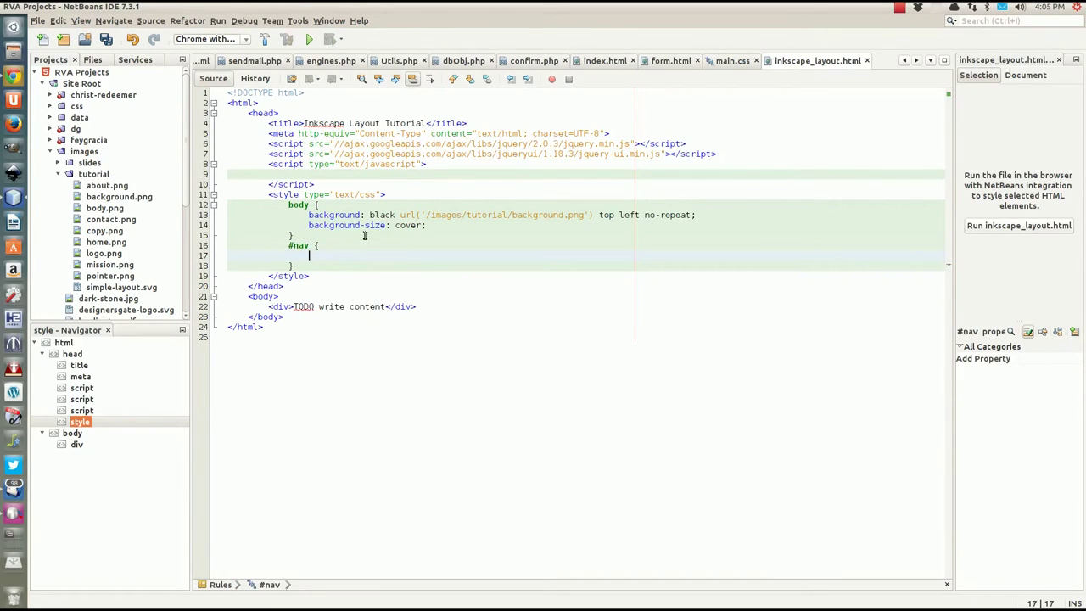
Add an empty <nav></nav> element below the TODO div
left_click(451, 307)
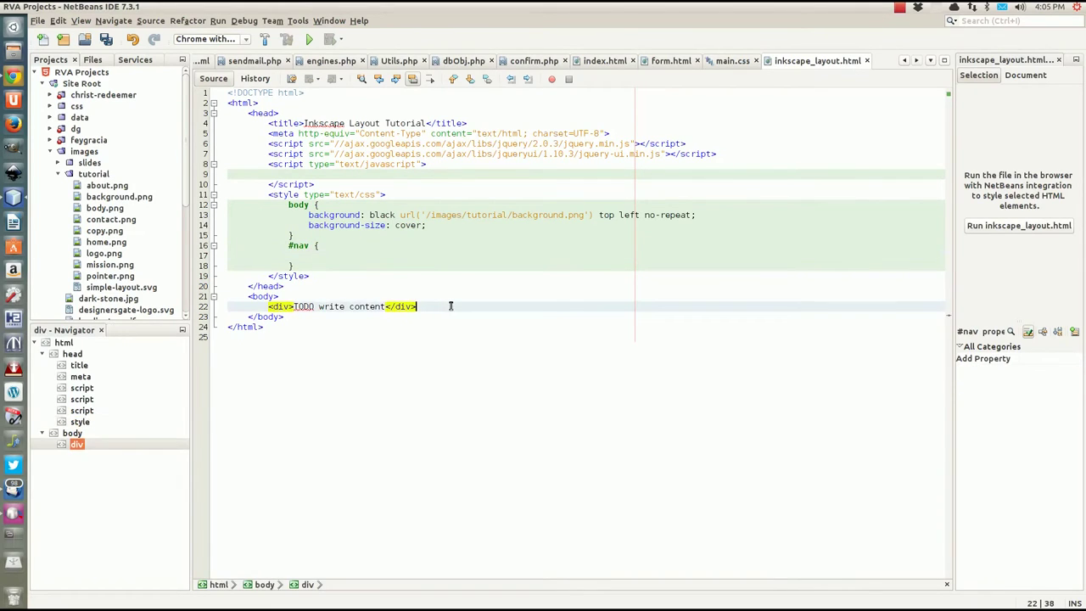
key("Return")
type("<n")
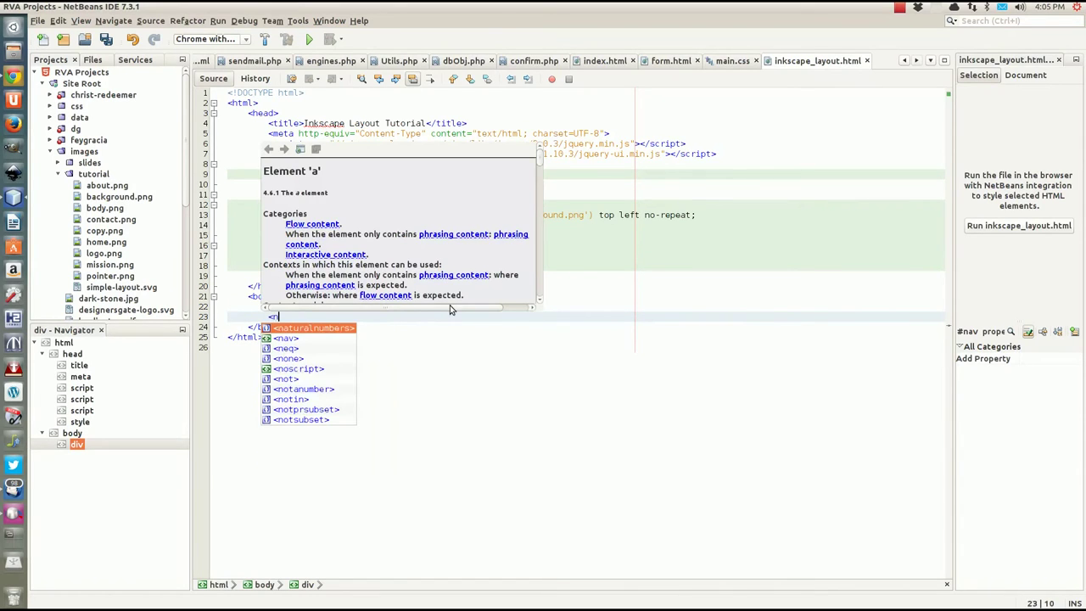
type("av>")
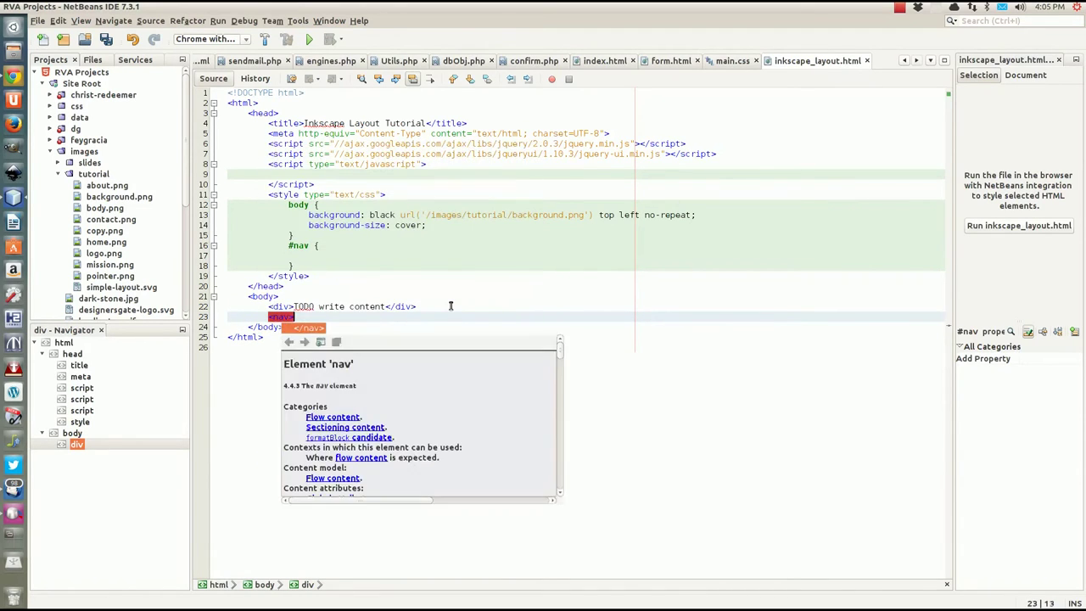
key("Return")
key("Return")
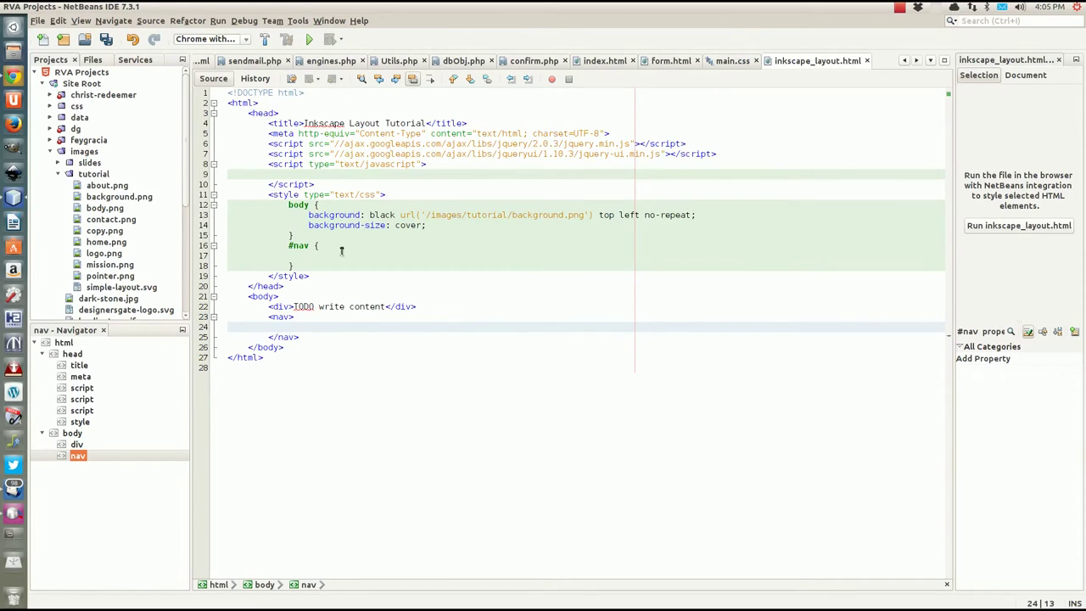
Make the rule target nav and give it position: absolute
left_click(295, 246)
key("BackSpace")
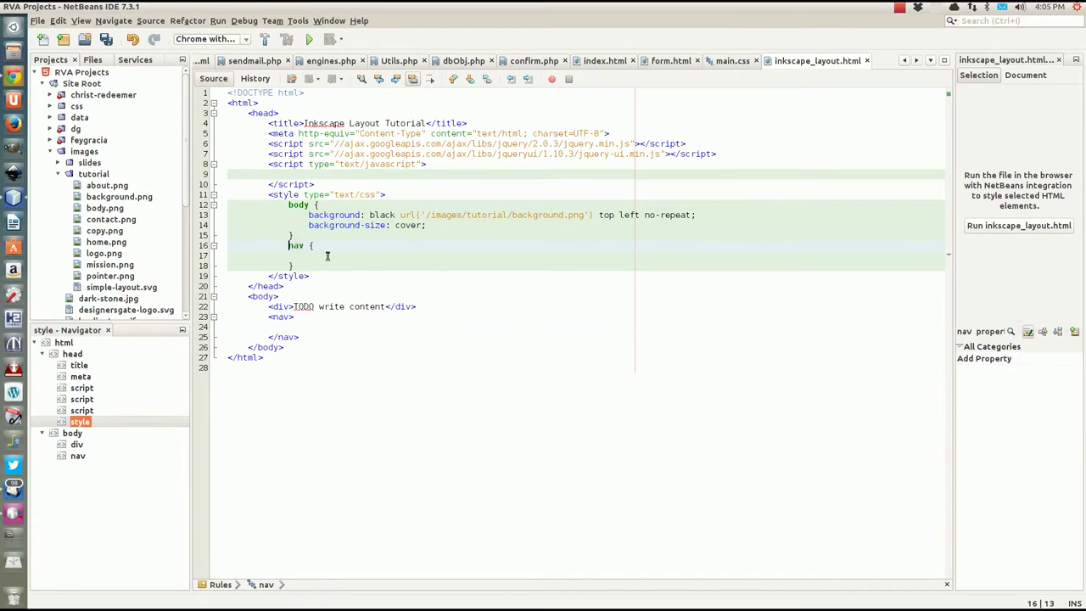
type("osition ")
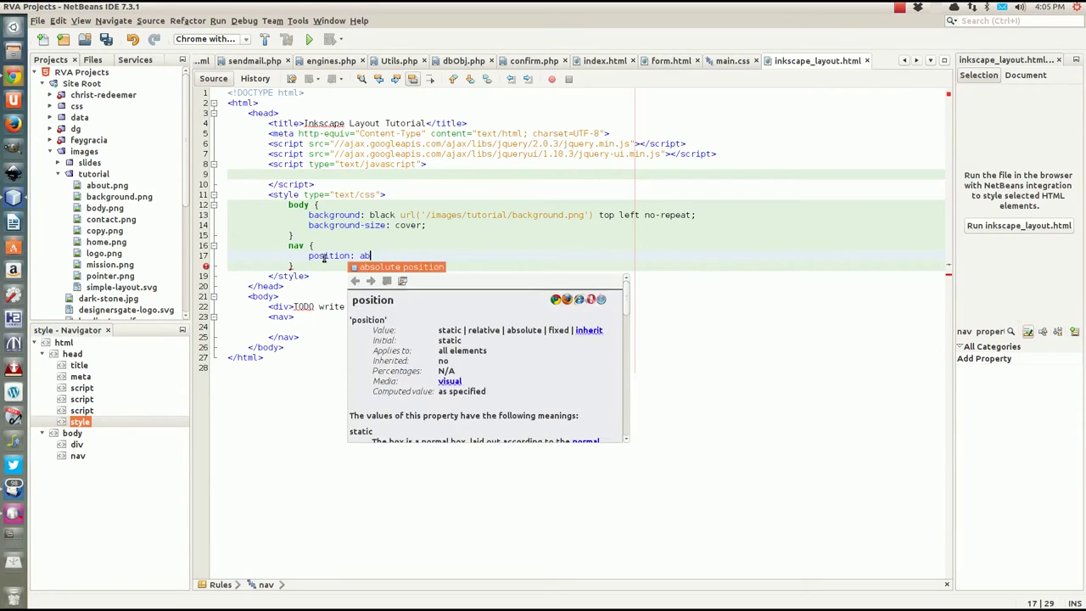
type(" absolute;")
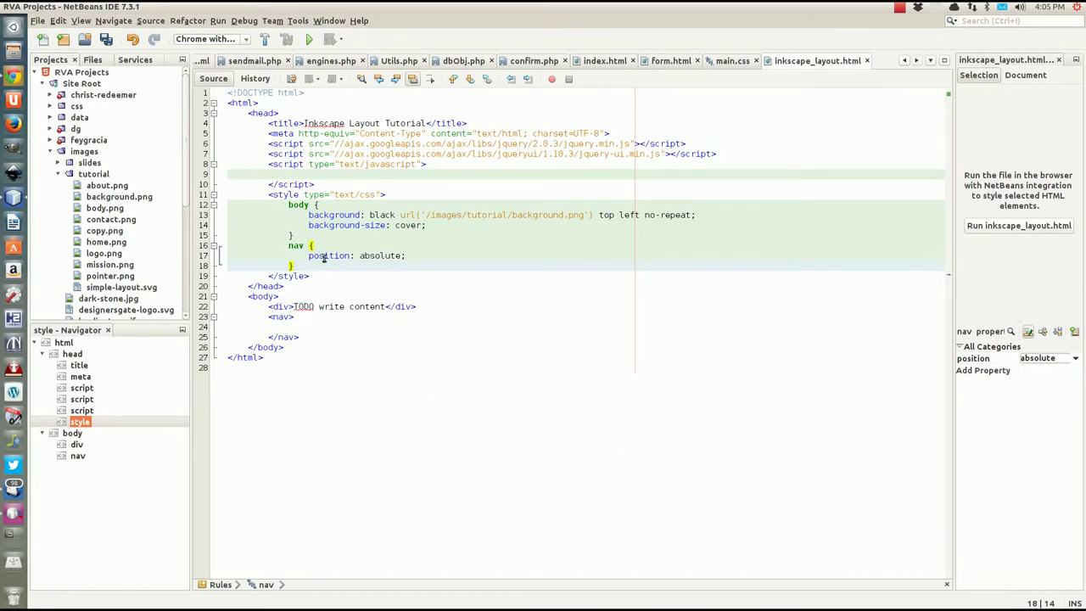
left_click(417, 259)
key("Return")
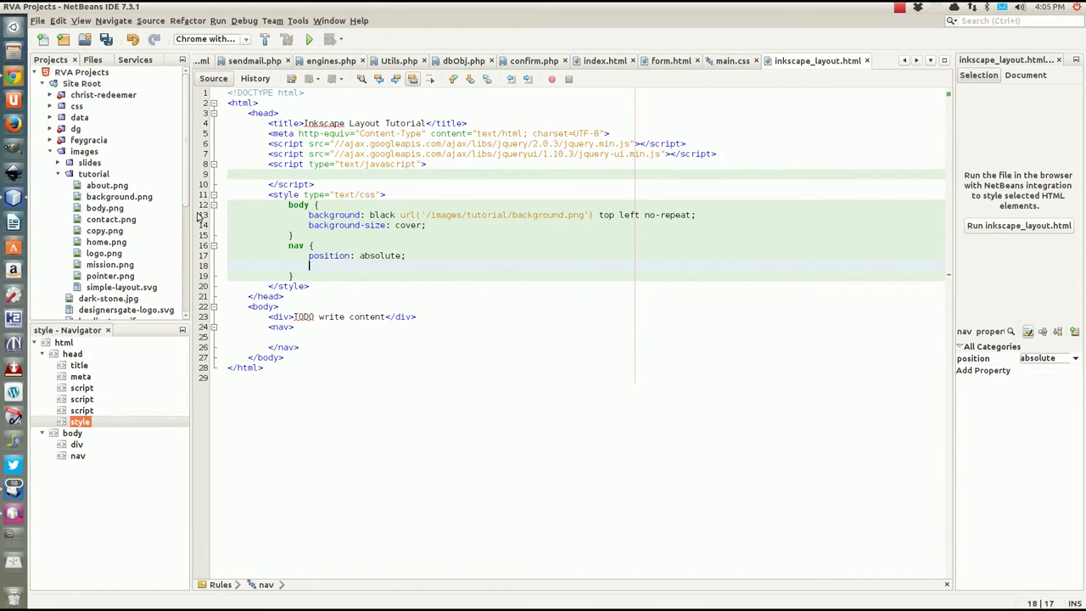
Preview home.png in images/tutorial to check its 239 x 55 size
left_click(100, 245)
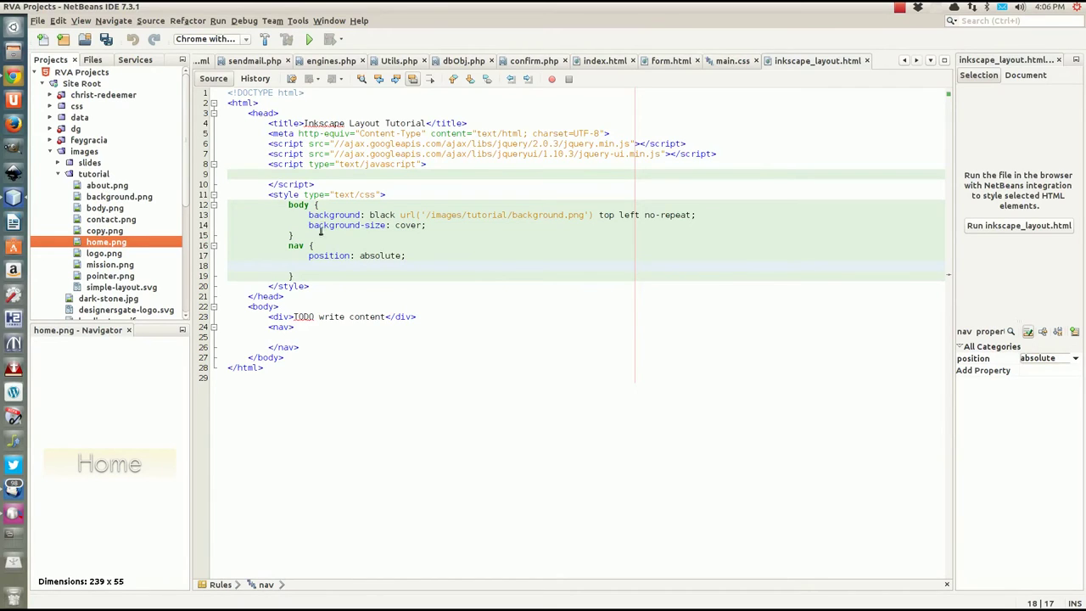
left_click(12, 27)
type("de")
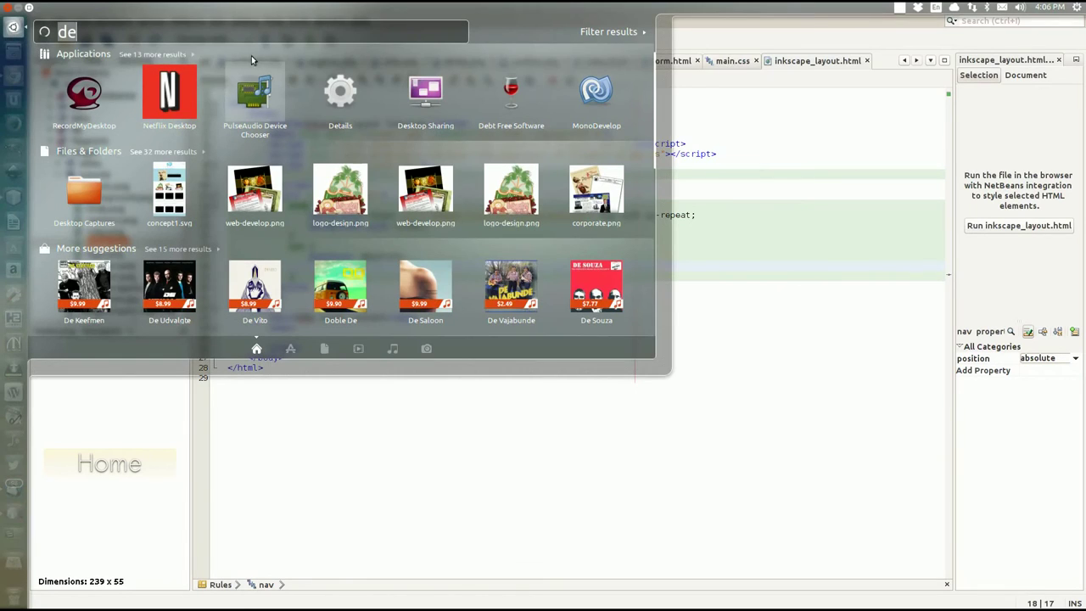
type("cal")
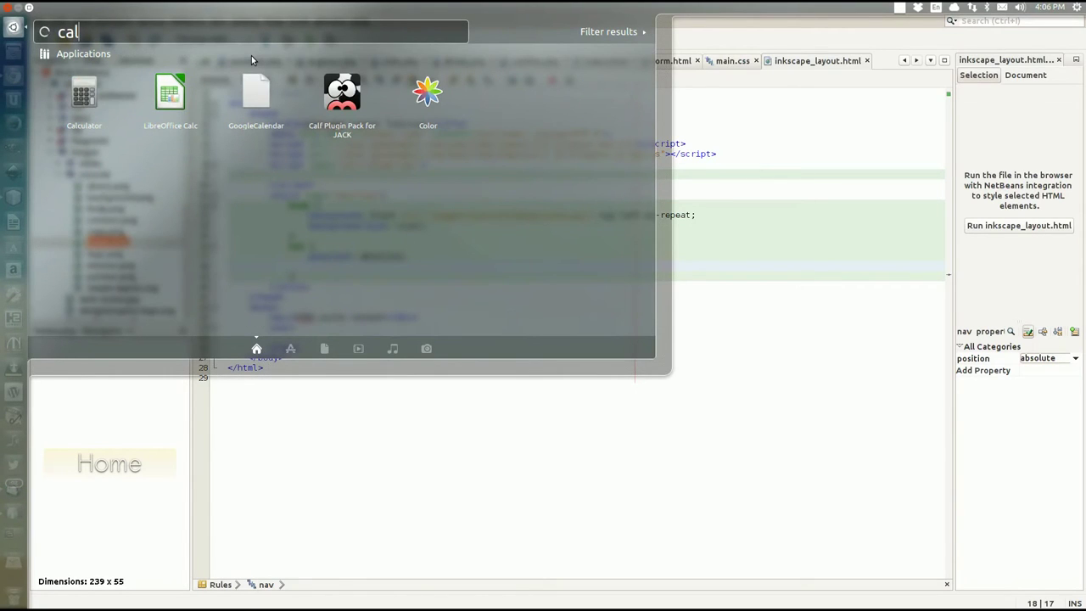
left_click(85, 100)
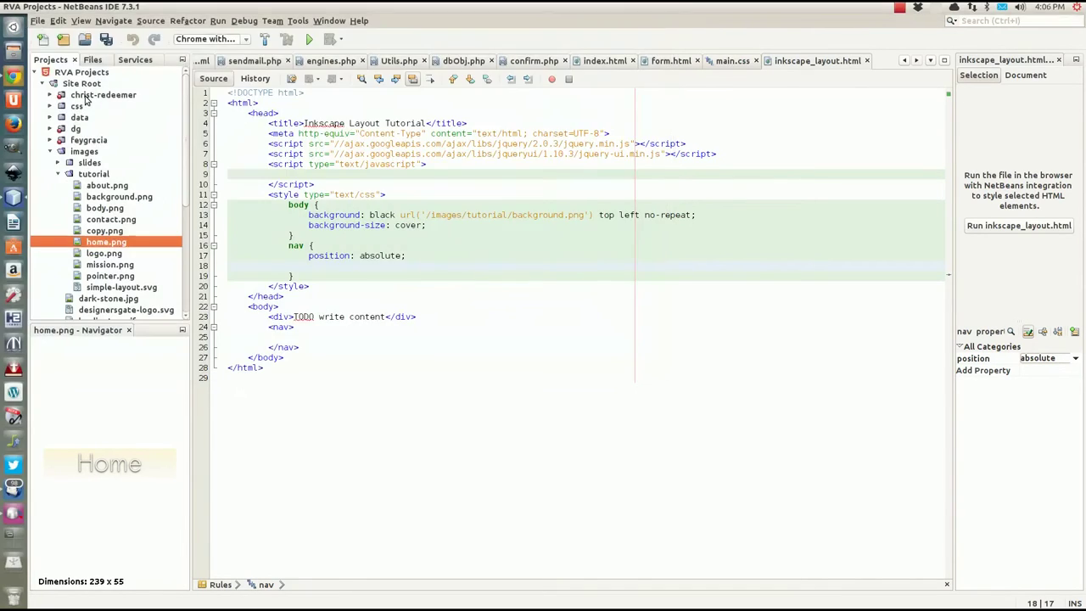
double_click(74, 95)
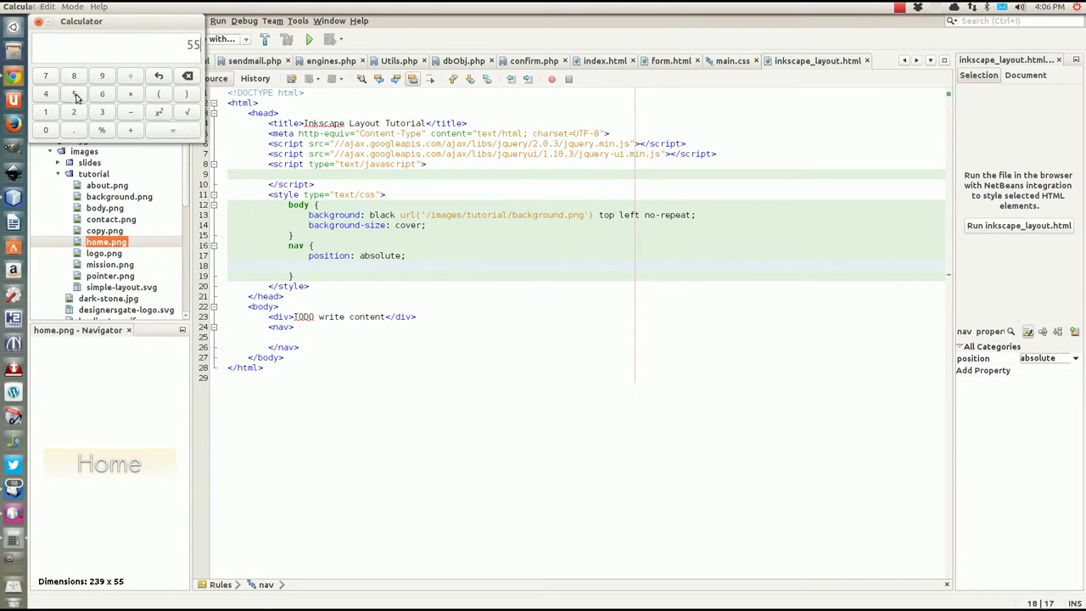
left_click(131, 95)
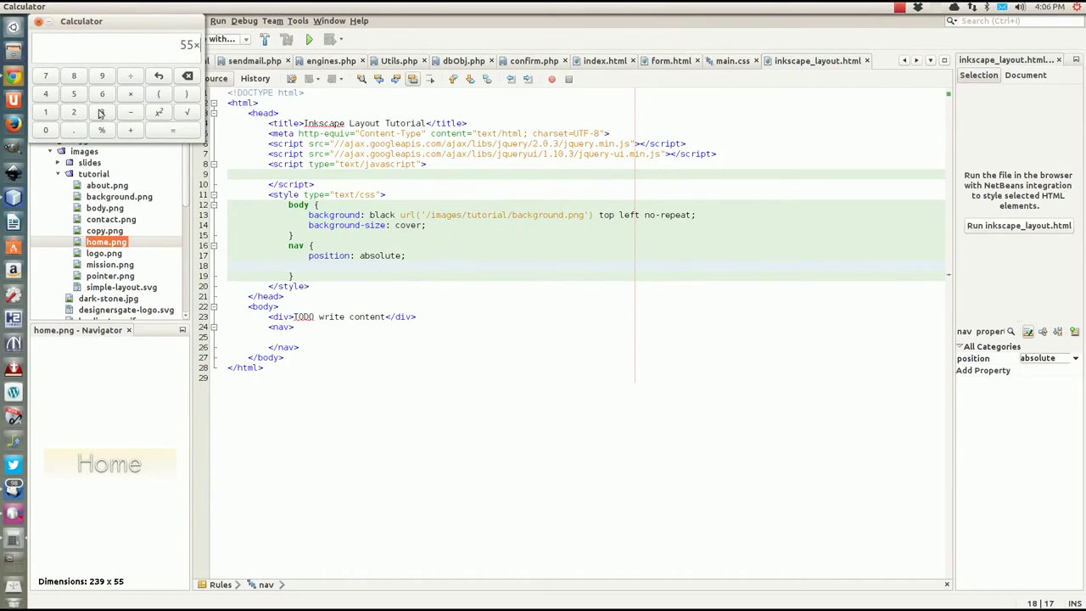
left_click(46, 95)
left_click(174, 132)
left_click(38, 20)
Add top: 50% and margin-top: -110px to the nav rule
left_click(416, 265)
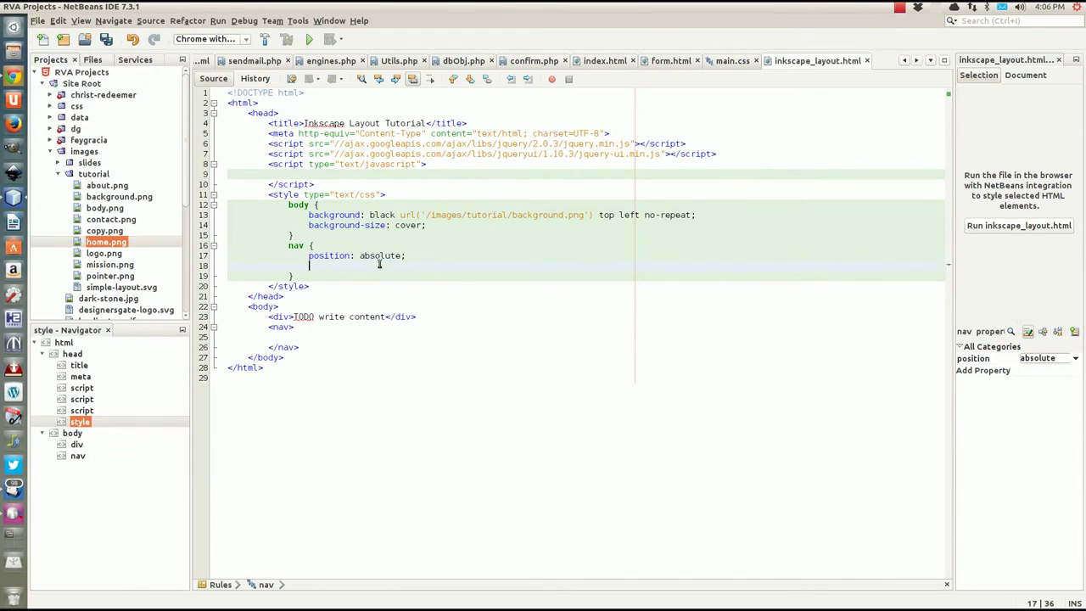
type("top: ")
type("50")
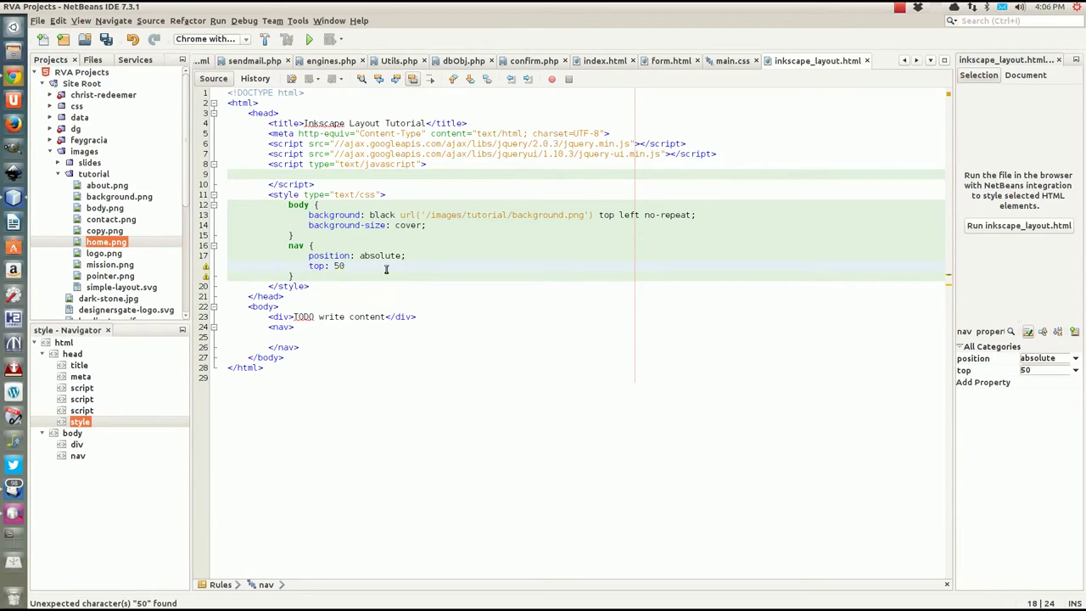
type("%;")
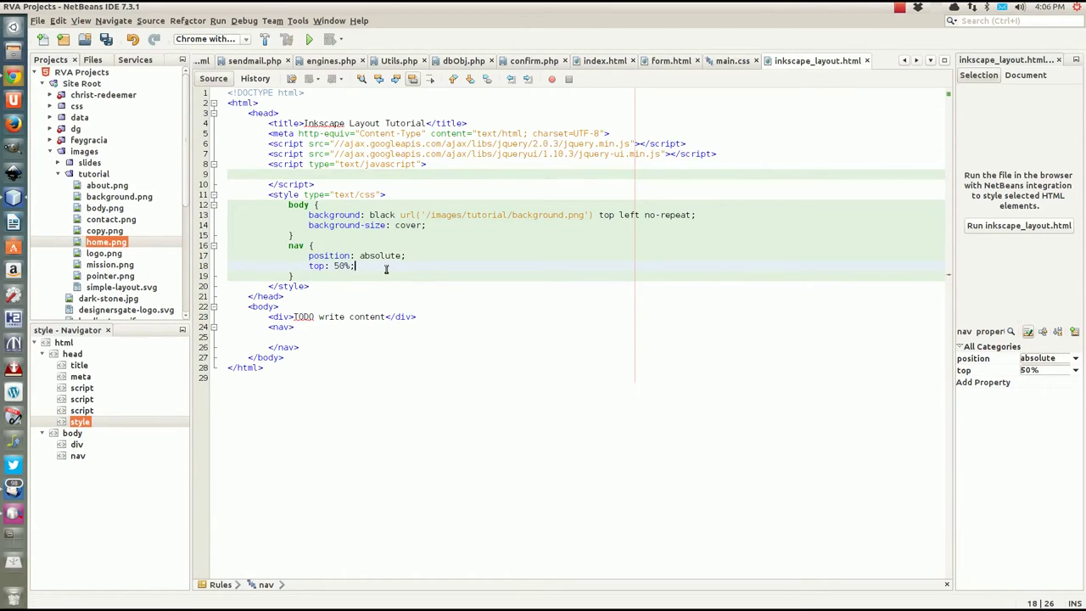
key("Return")
type("gin")
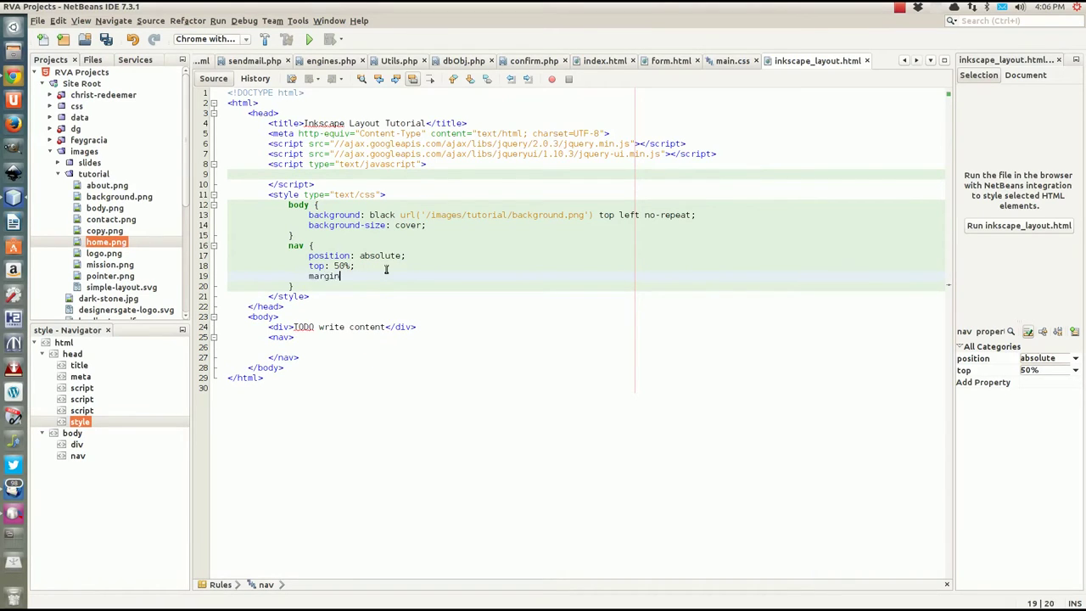
type("-top: ")
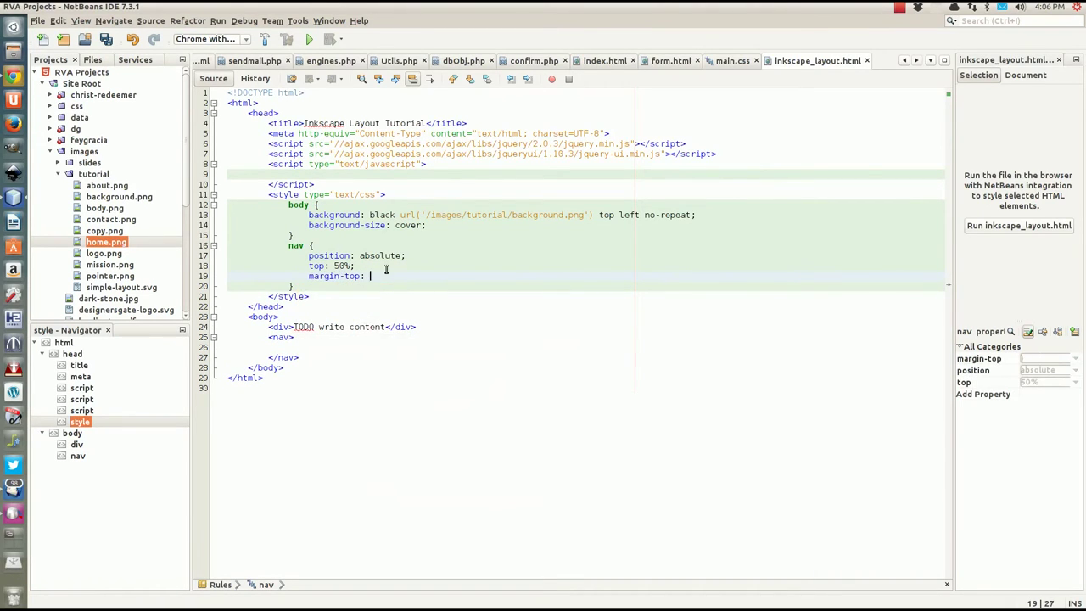
type("11")
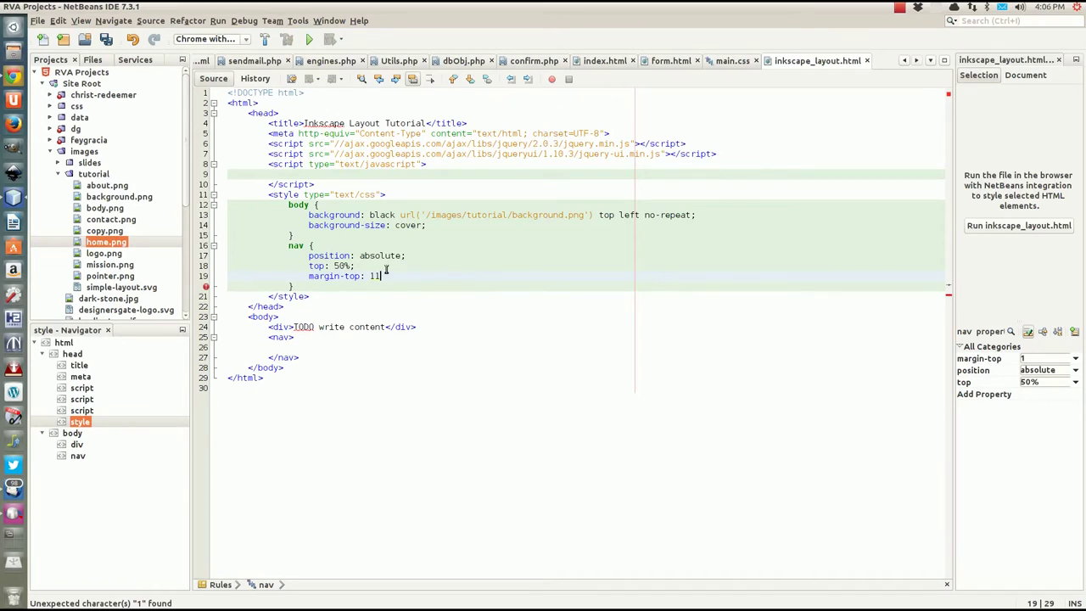
type("0px")
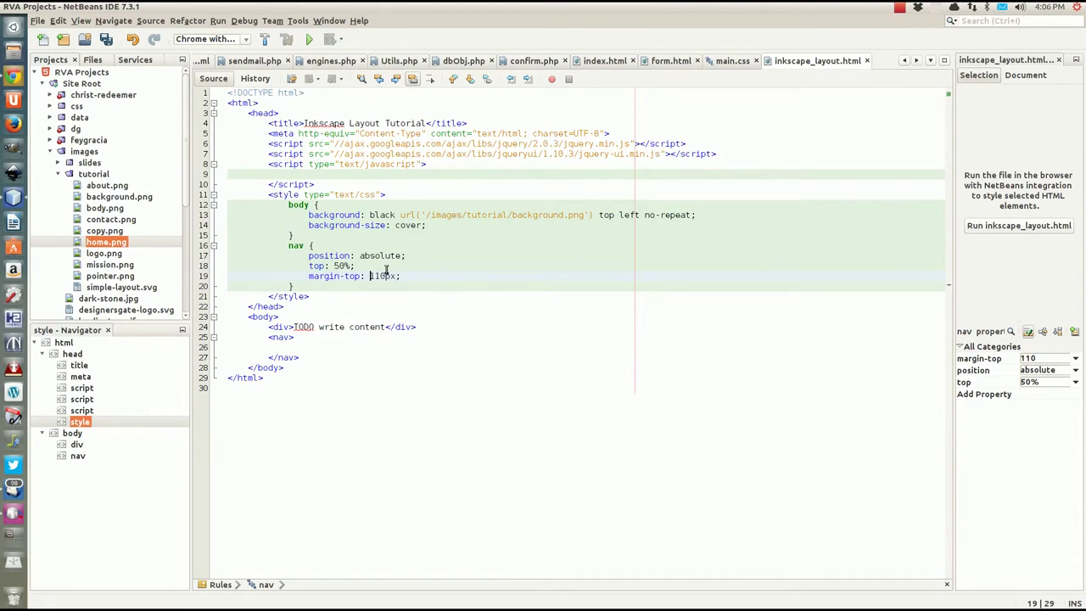
type("-")
Add a div with id 'home' inside the nav element
left_click(292, 347)
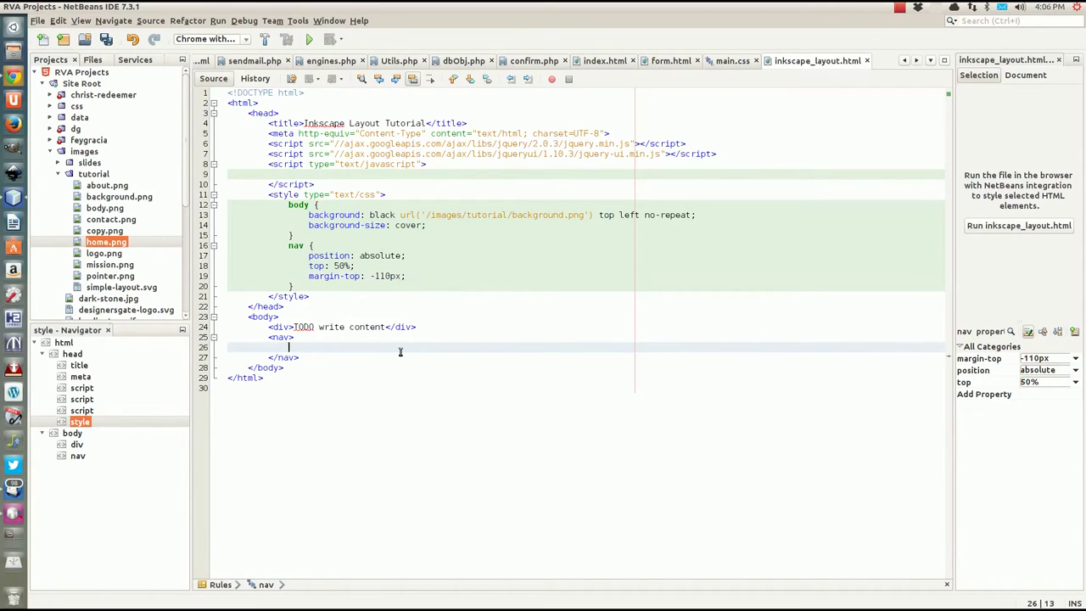
type("<")
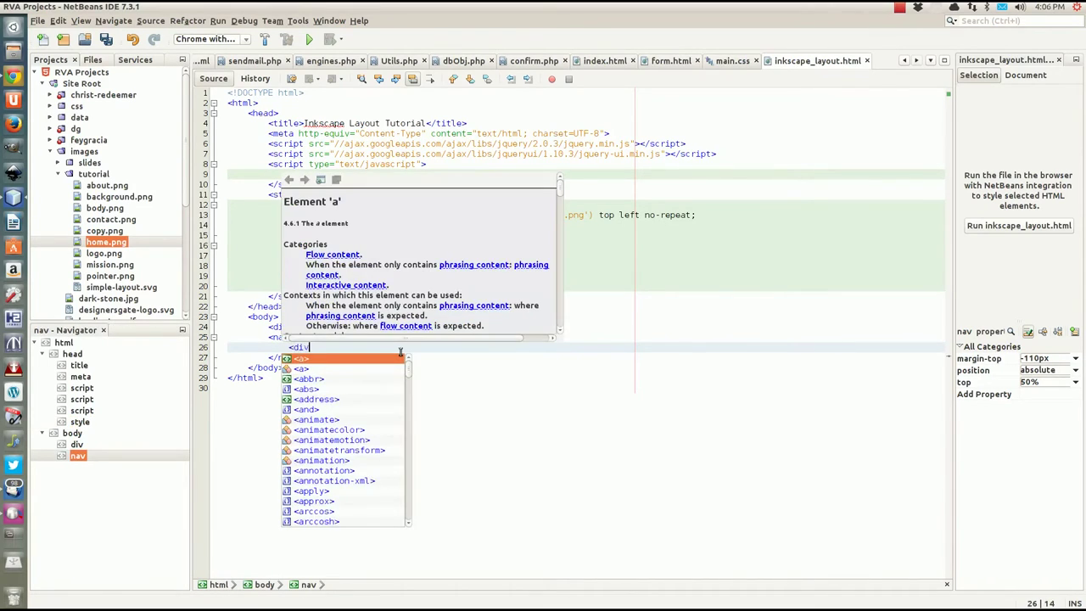
type("div i")
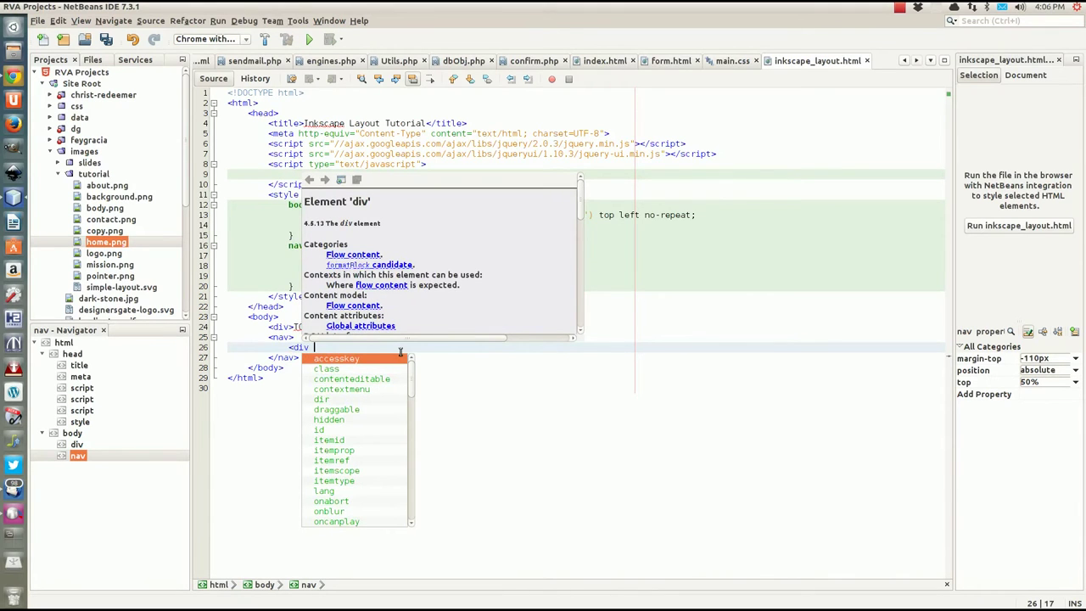
type("d")
key("Return")
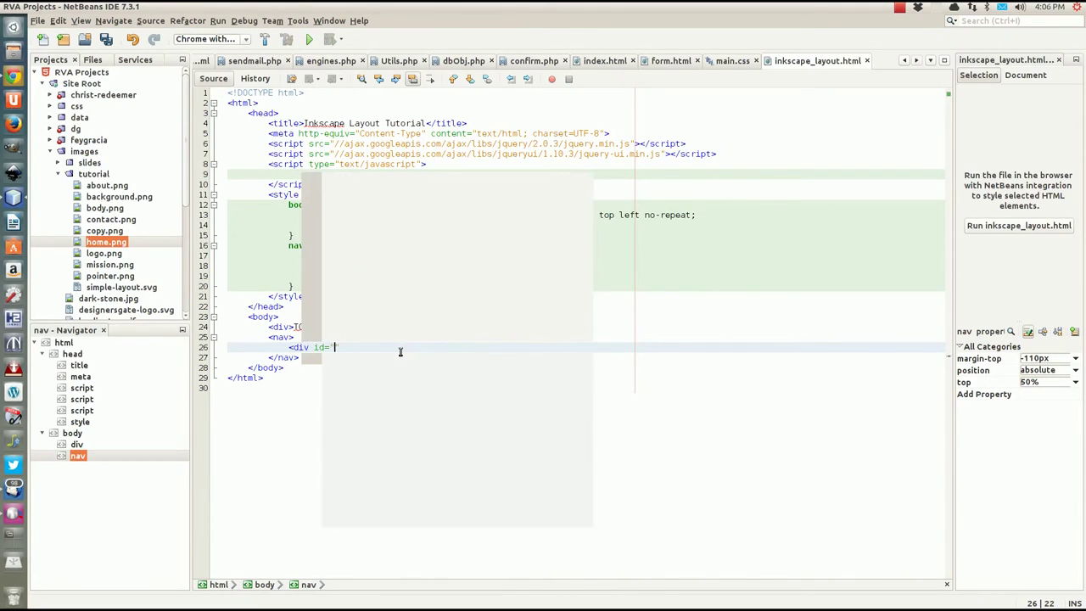
type("h")
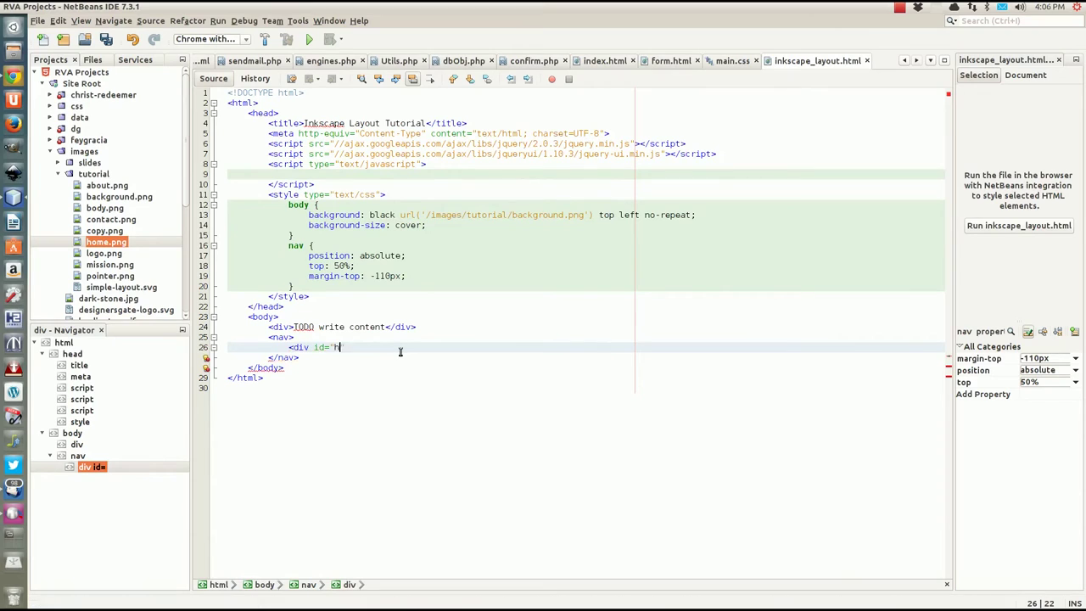
type("ome")
key("Escape")
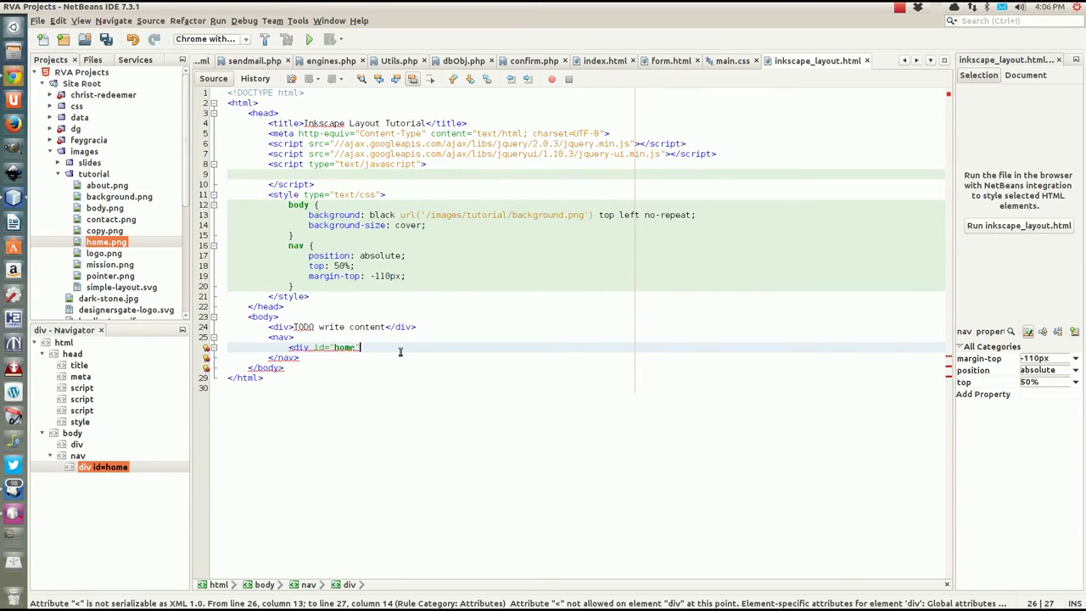
type("></div>")
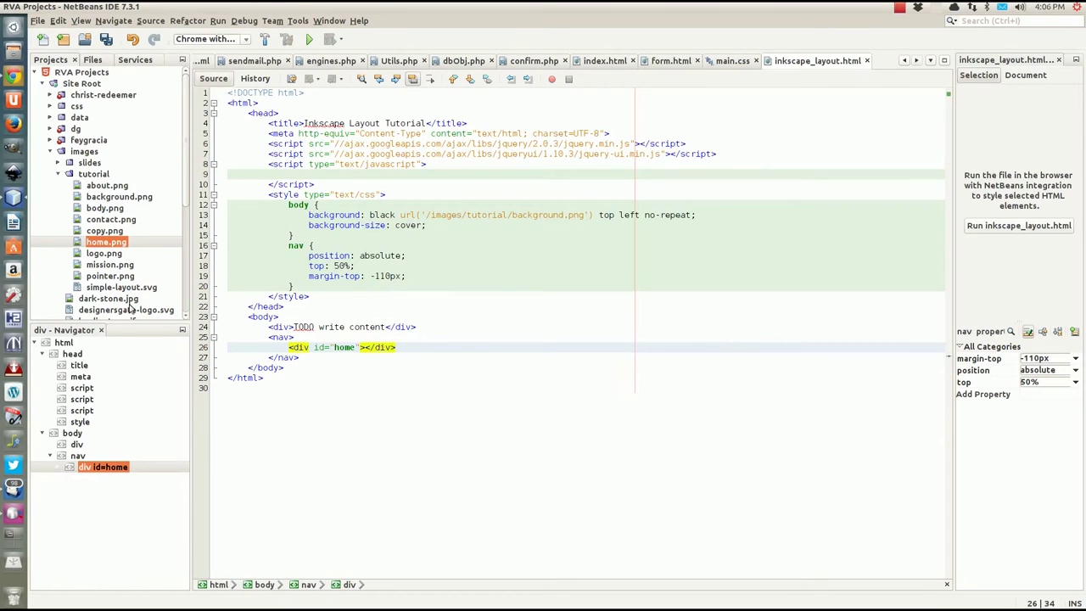
Give the home div the class 'navButtons'
left_click(101, 244)
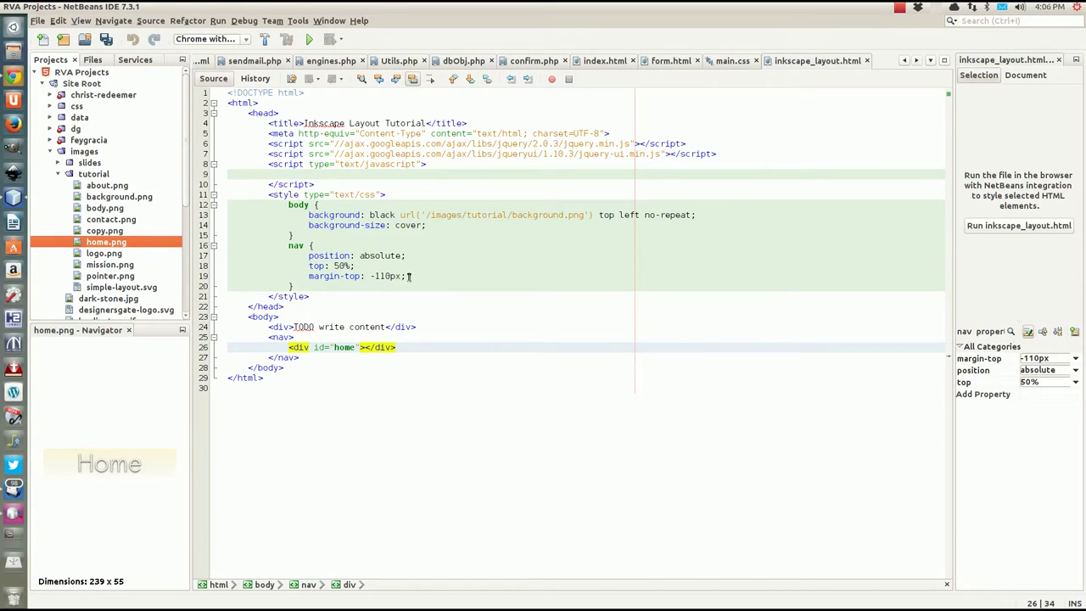
left_click(359, 348)
type("class")
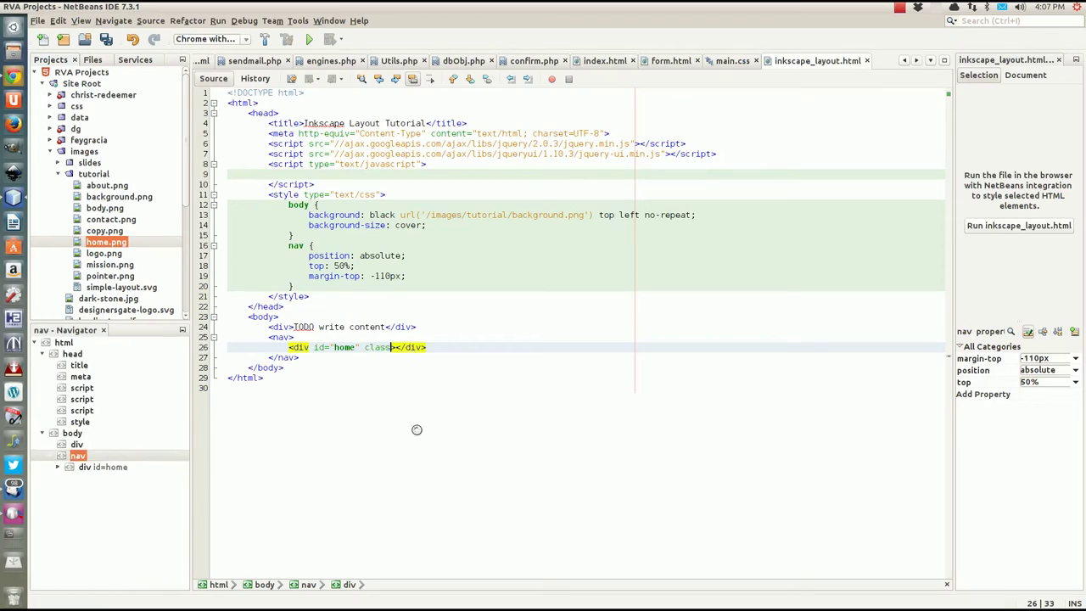
type("=\"nav")
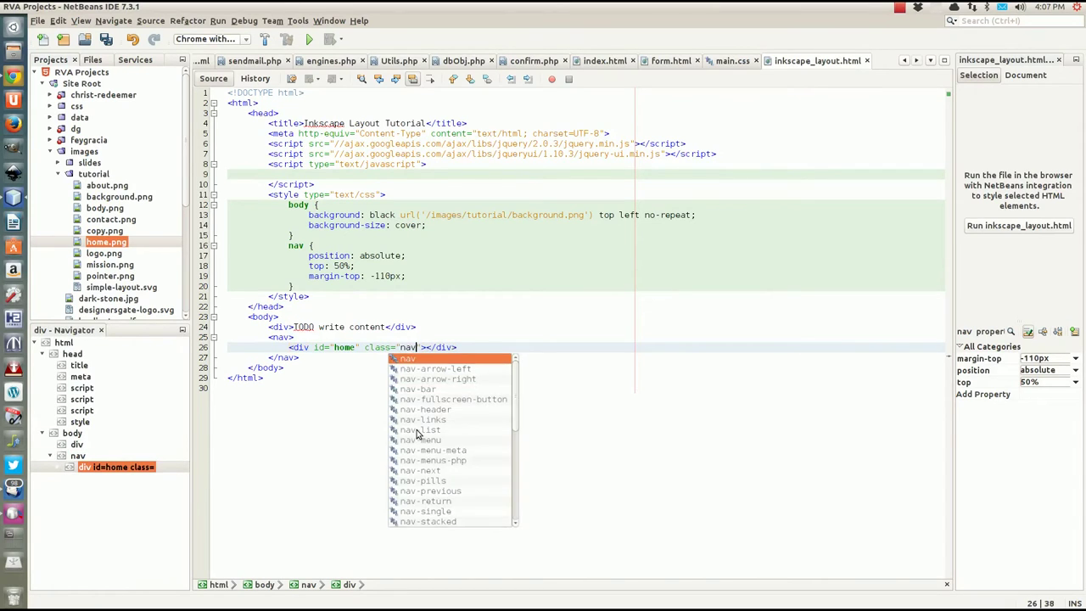
key("Escape")
type("Buttons")
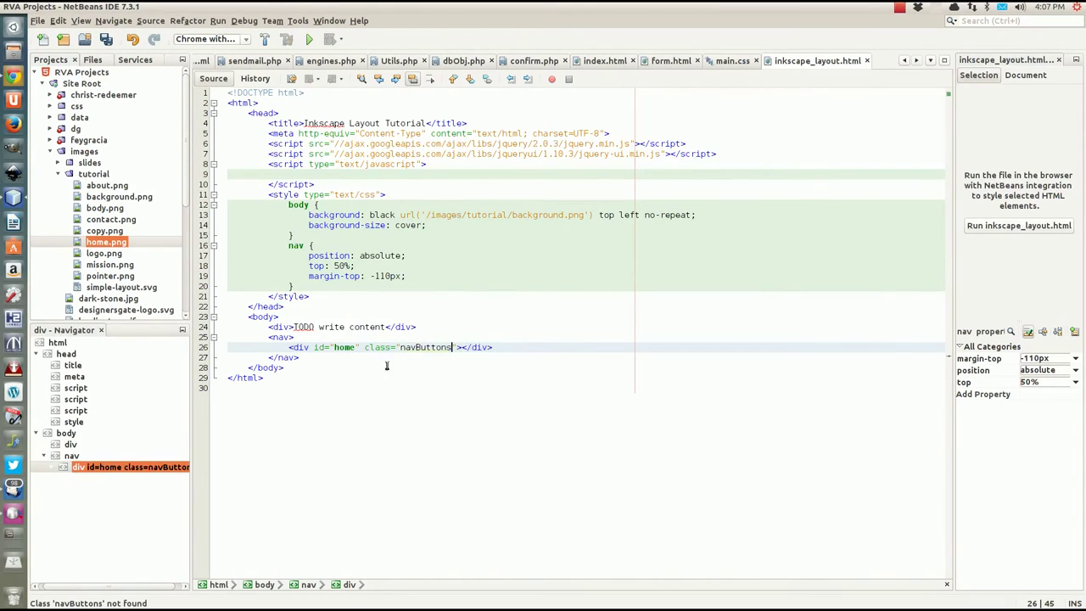
left_click(311, 286)
key("Return")
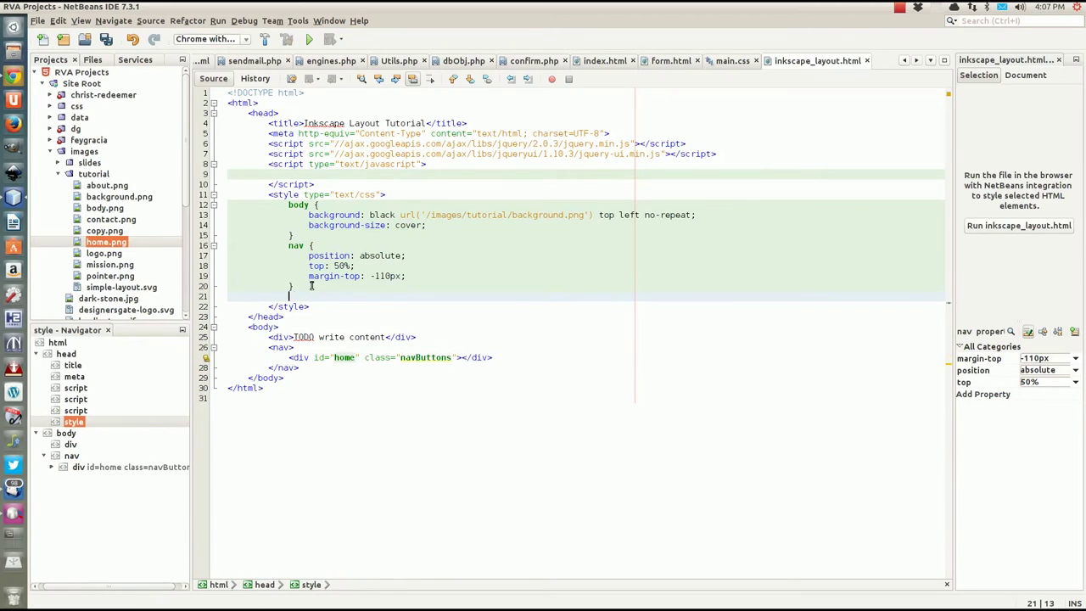
Create a .navButtons rule with display: block and position: relative
type(".navButtons")
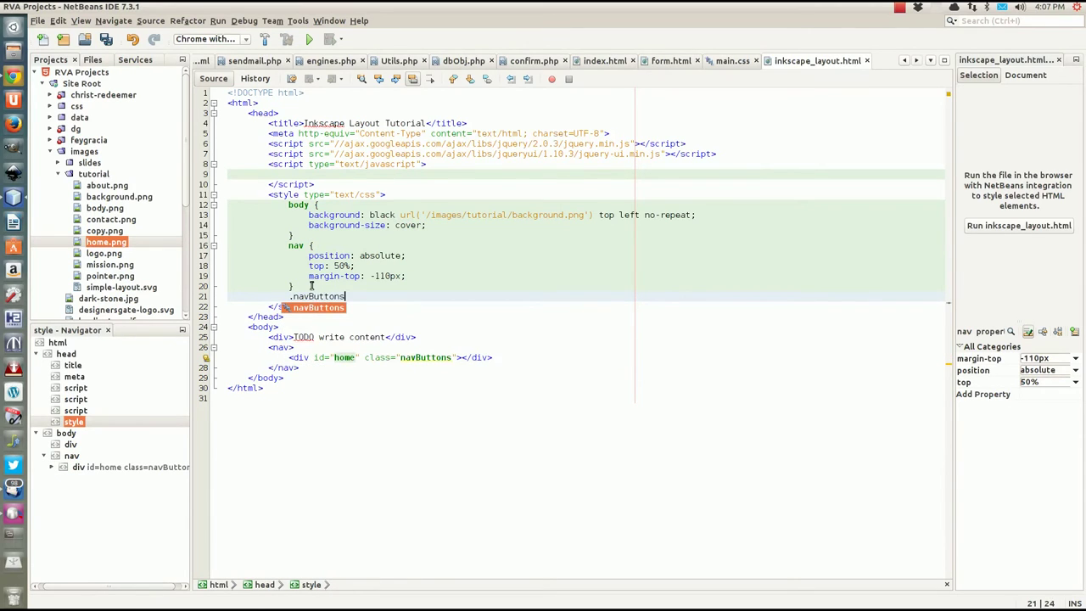
key("Return")
type("{")
key("Return")
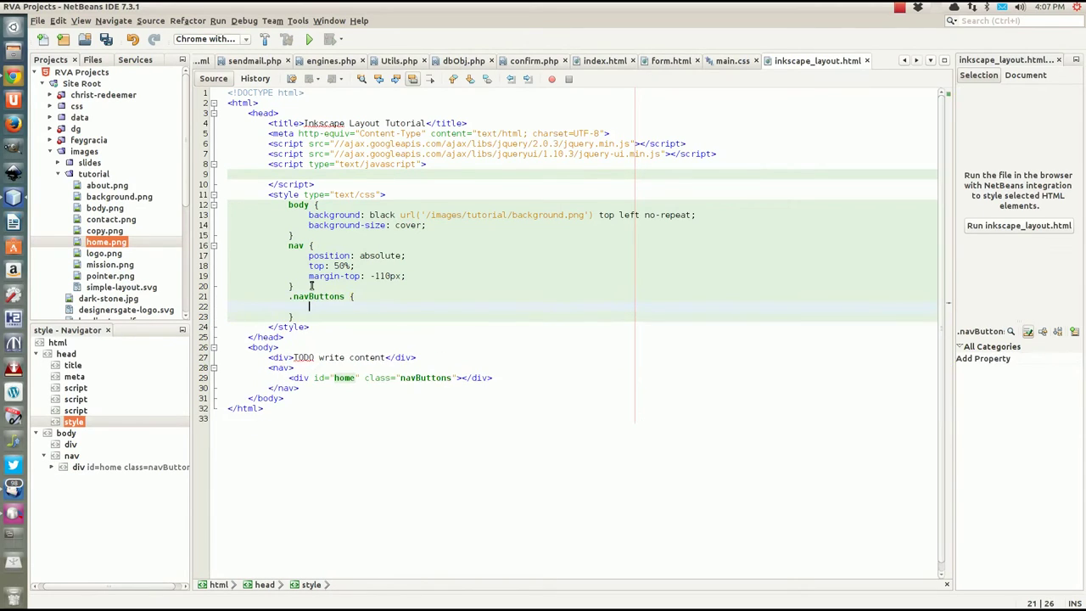
type("d")
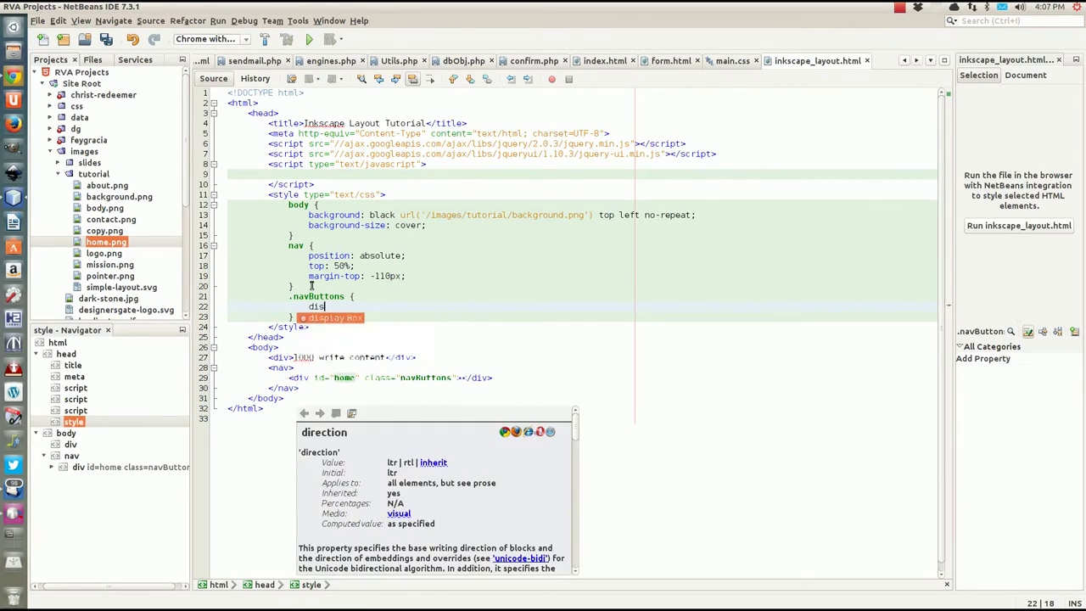
type("isplay: ")
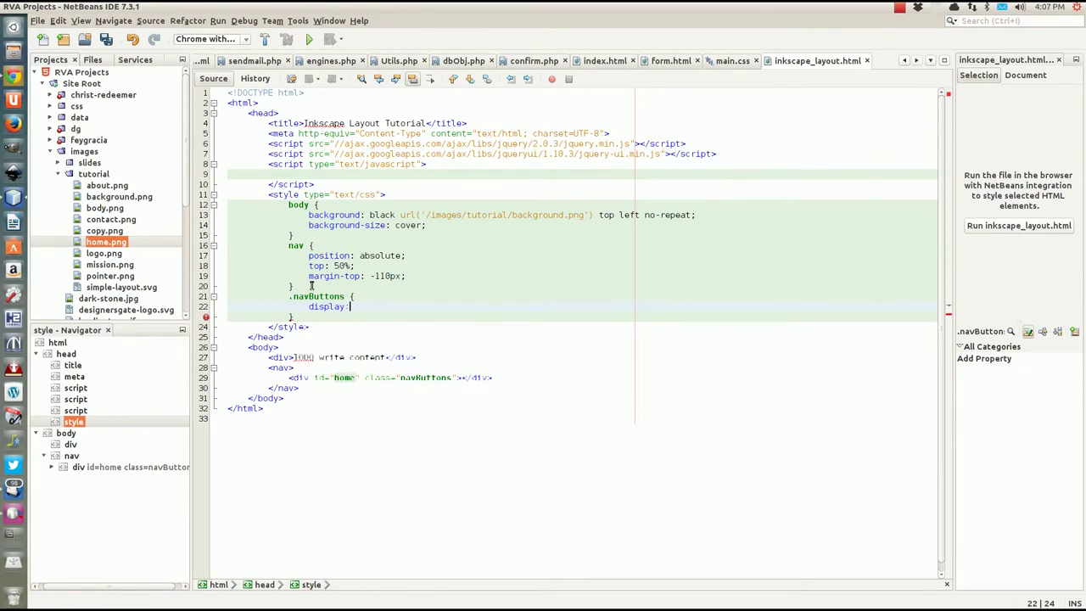
type("block;")
key("Return")
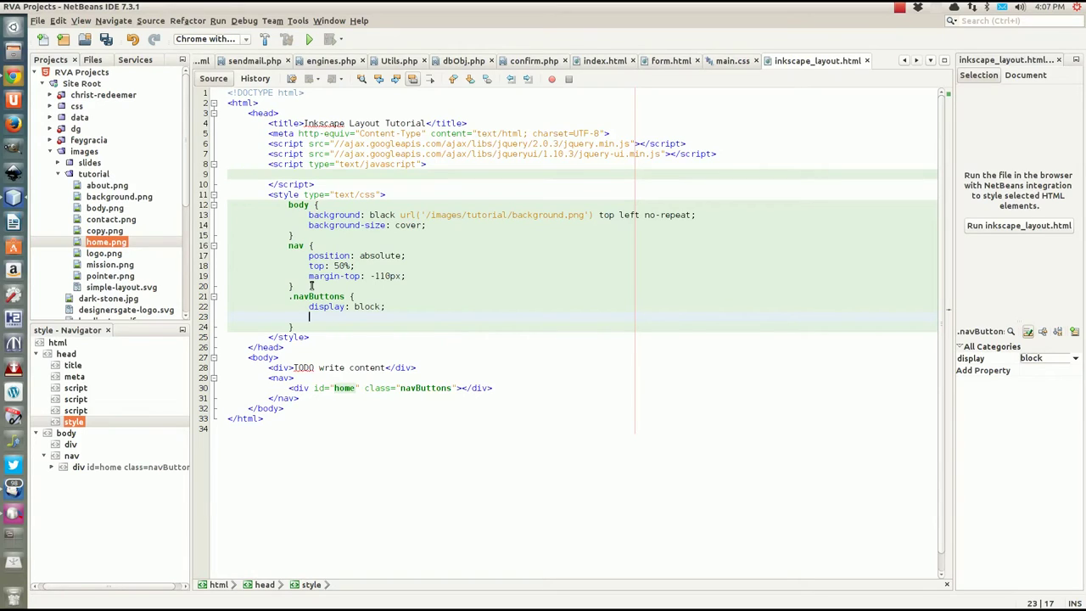
type("positi")
type("on:")
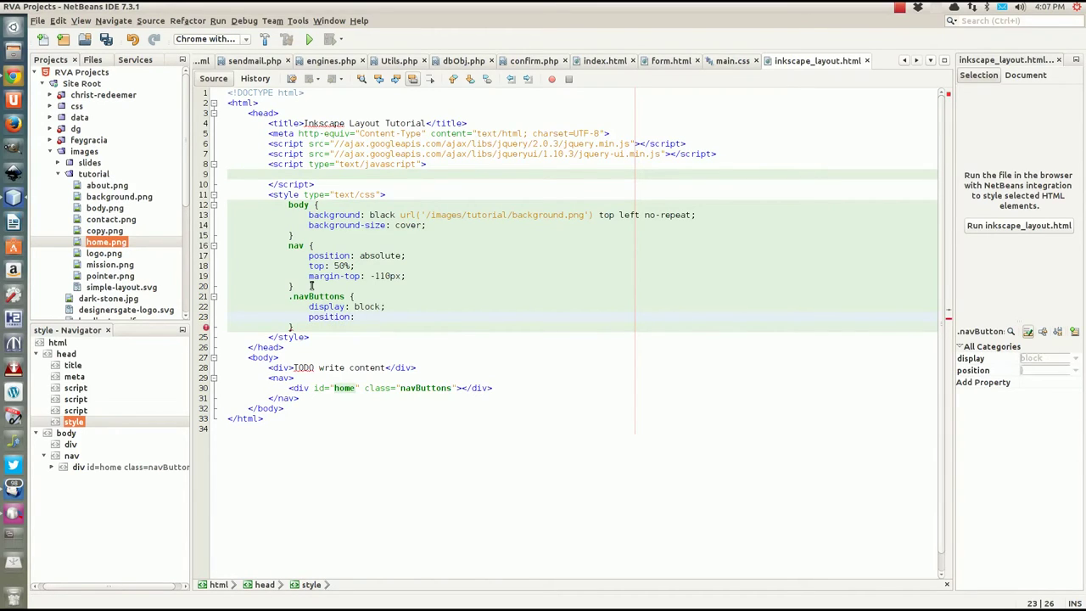
type(" re")
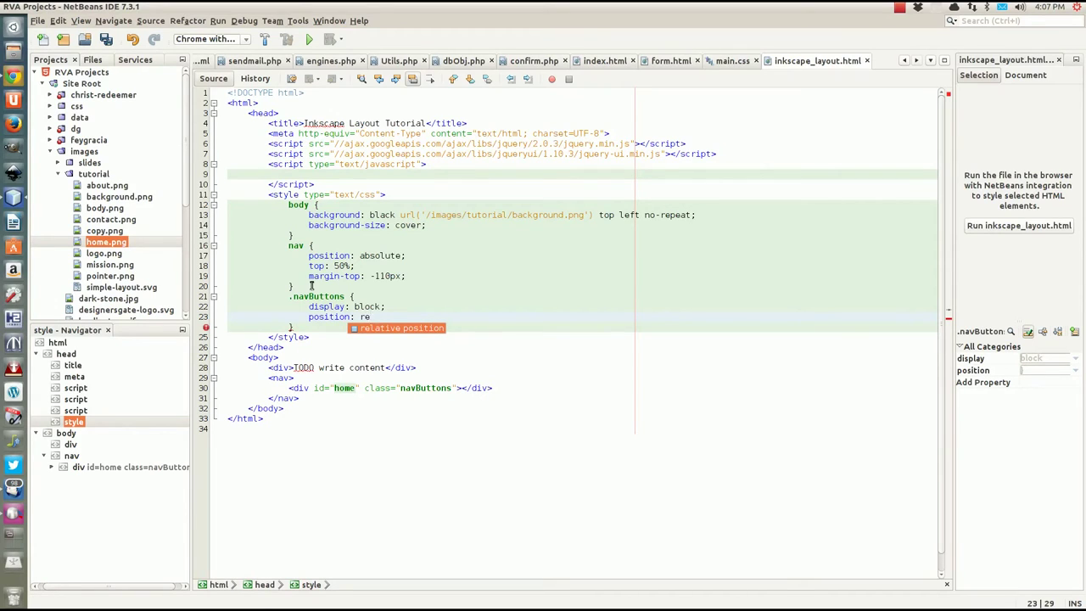
type("lative;")
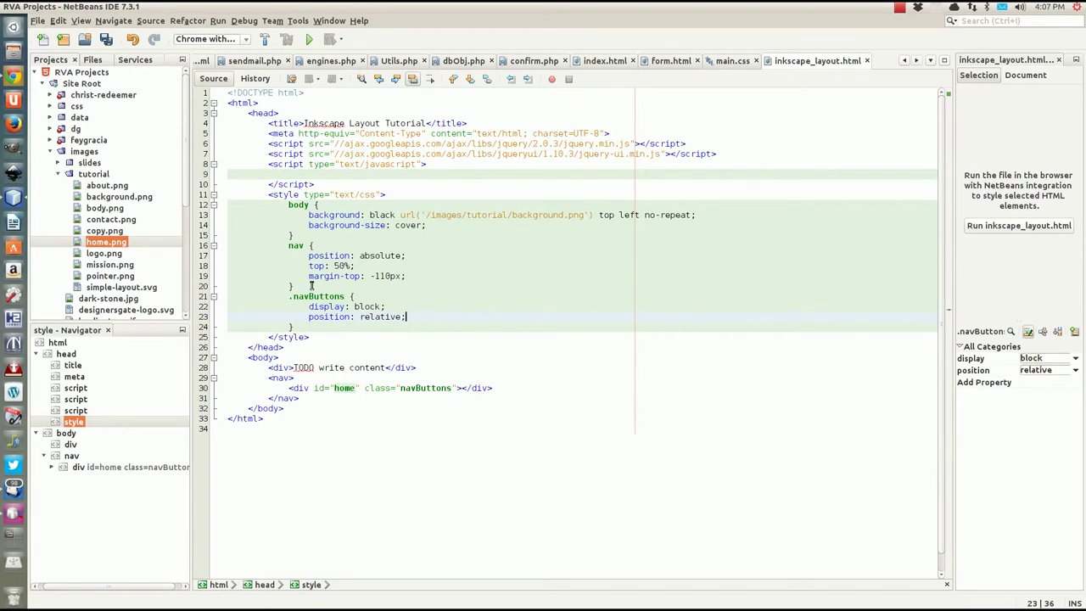
key("Return")
Set .navButtons width to 239px and height to 55px
type("width")
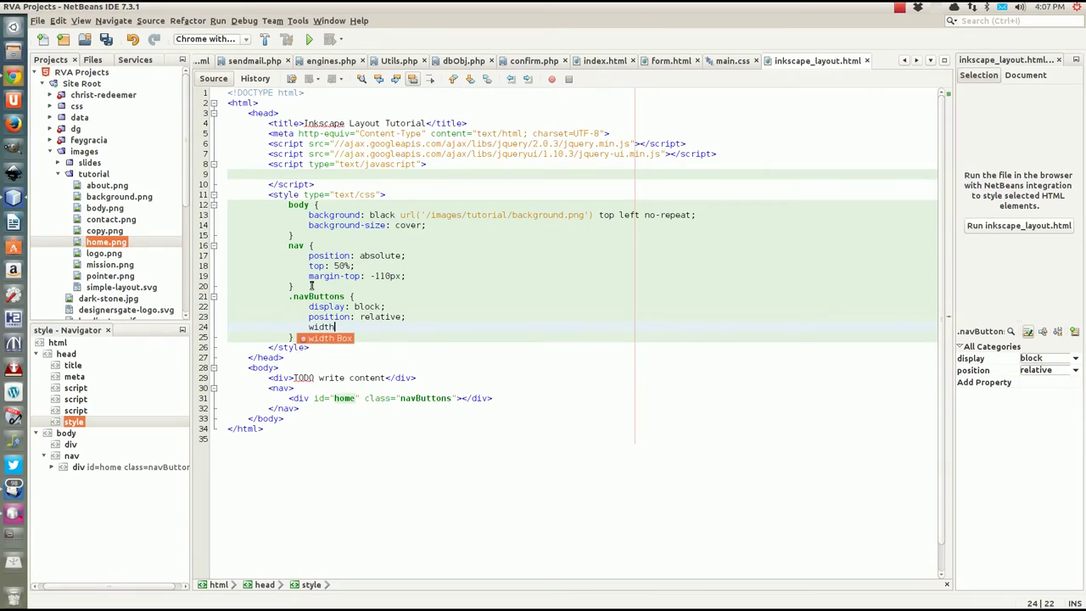
key("Return")
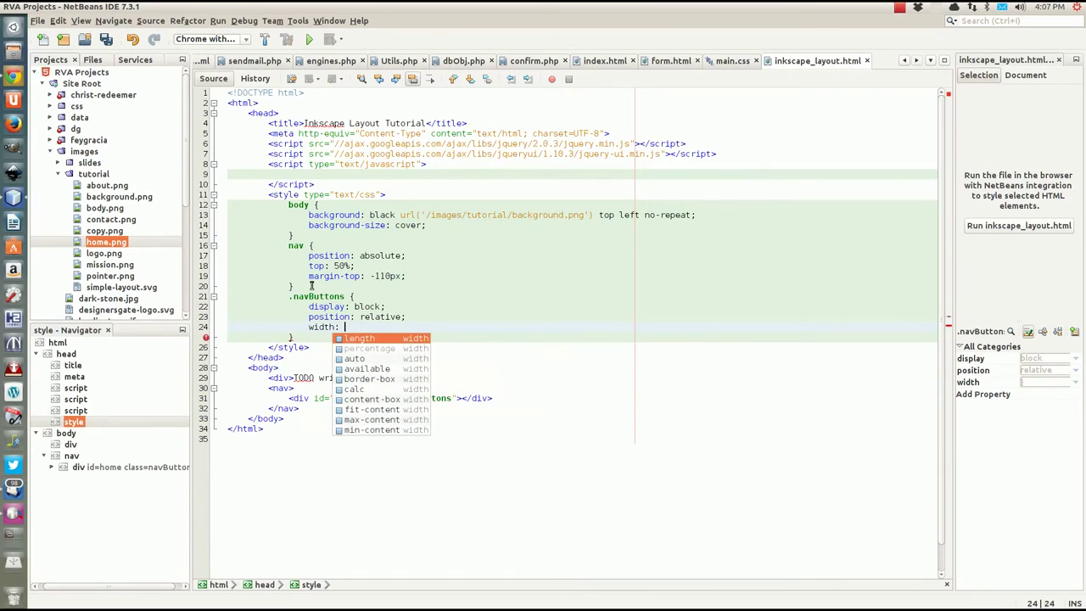
type("39")
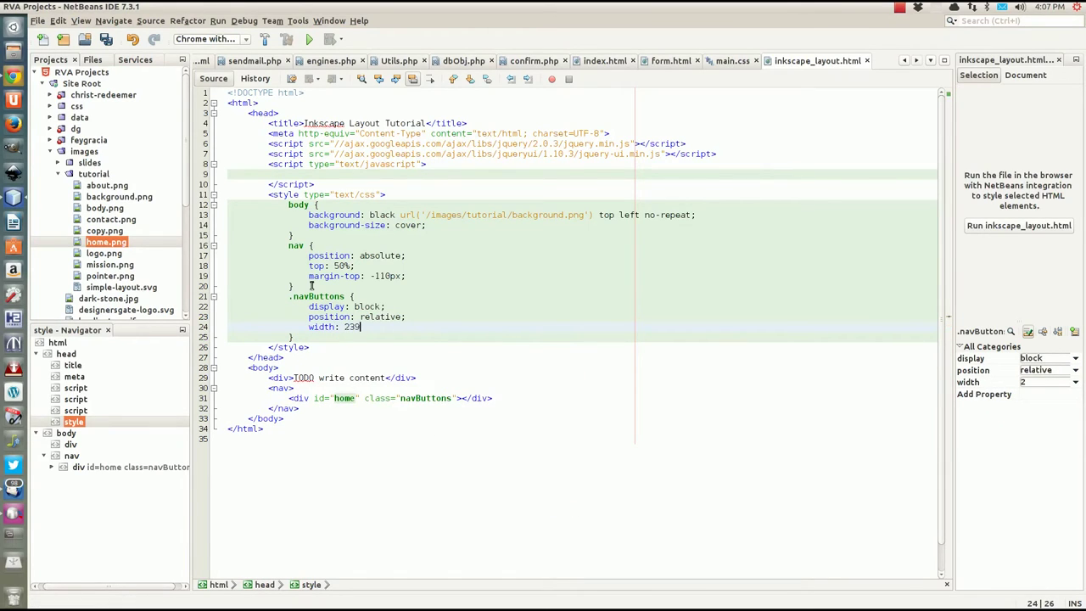
type("px;")
key("Return")
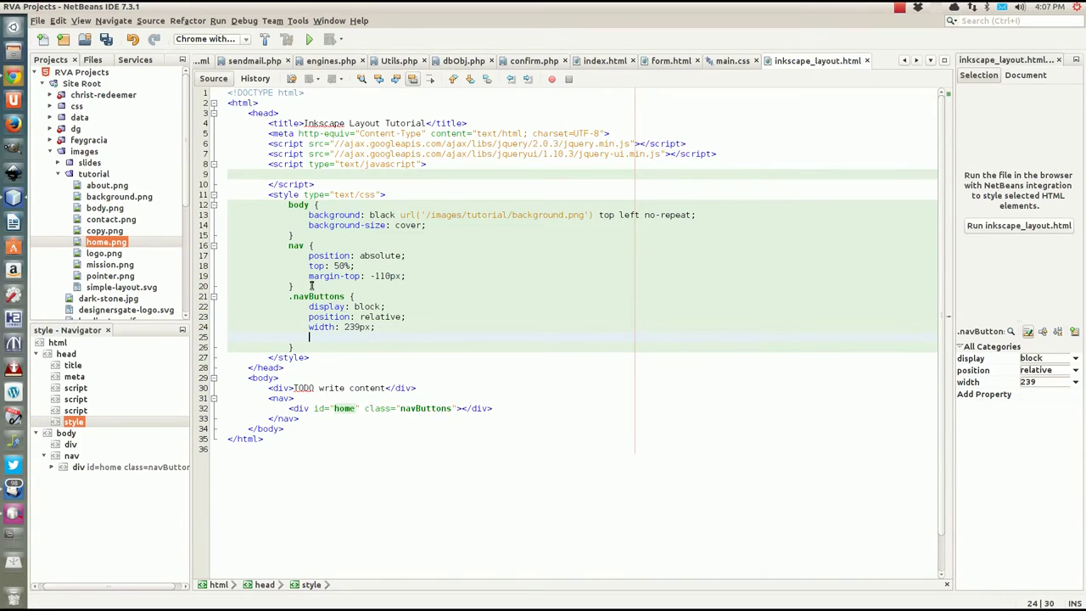
type("height")
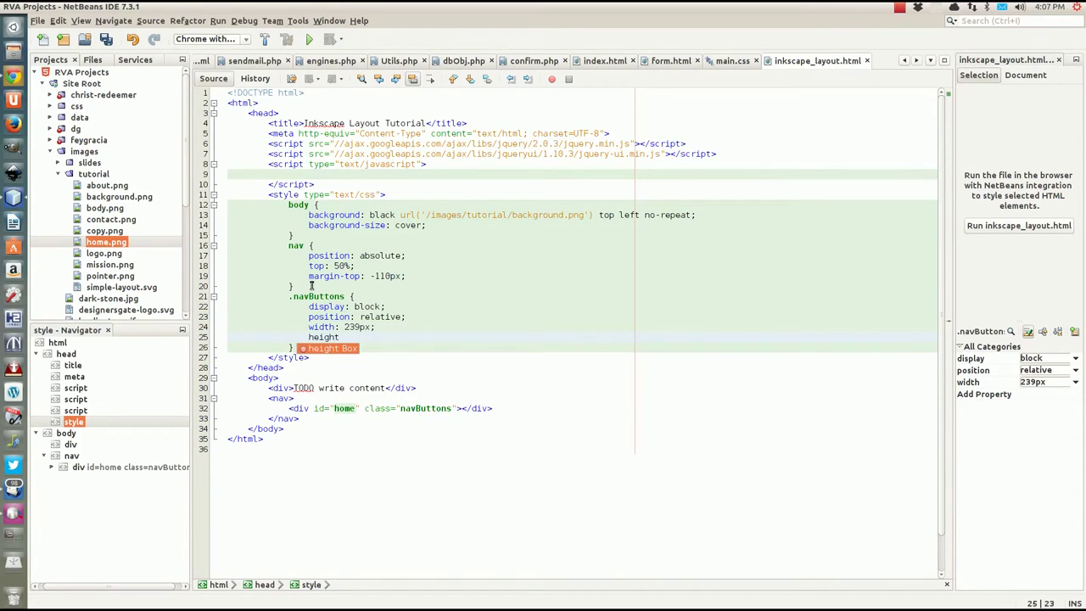
type(": 5")
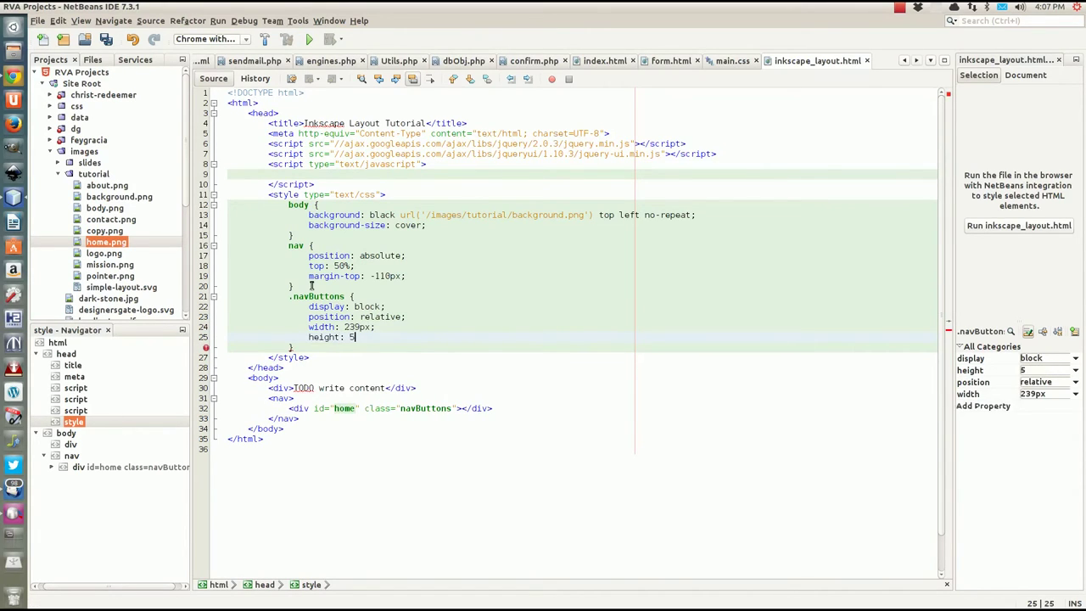
type("5px;")
Add right: 50px to the nav rule
left_click(430, 277)
key("Return")
type("ri")
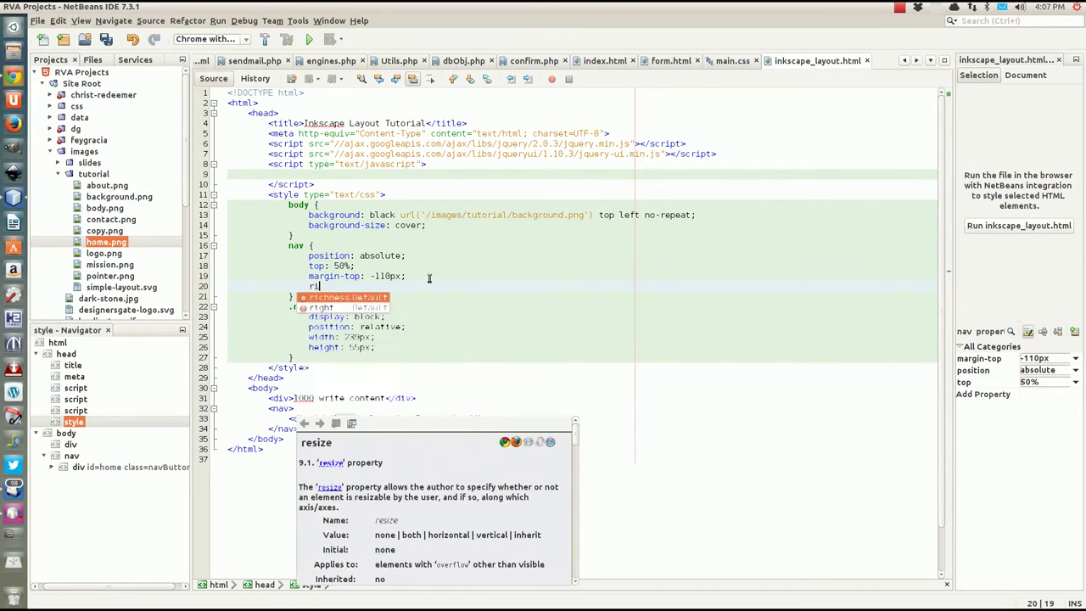
key("BackSpace")
type("igth")
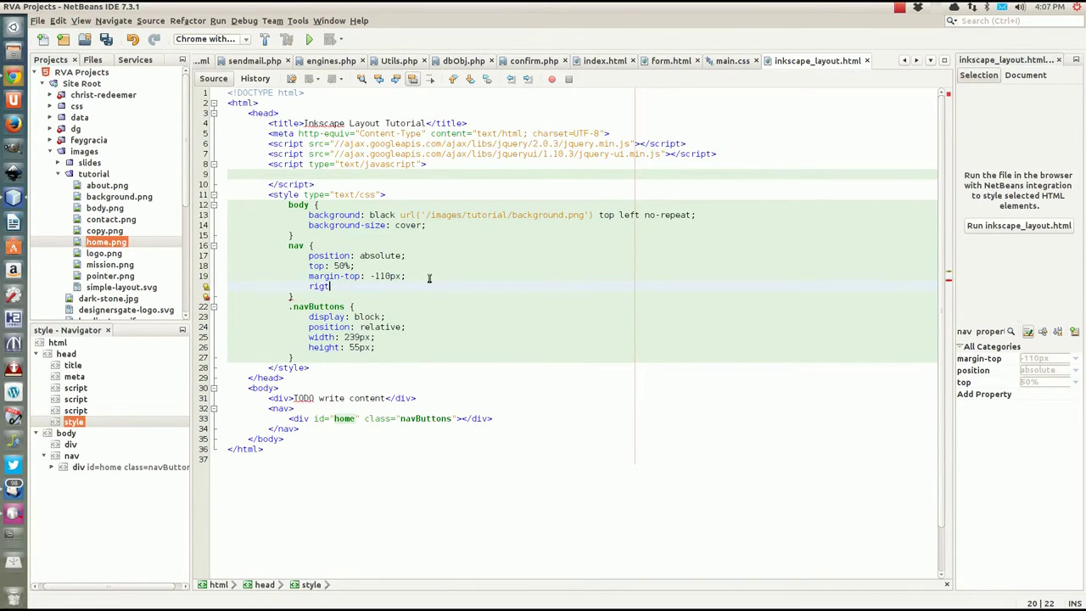
key("BackSpace")
key("BackSpace")
type("ht")
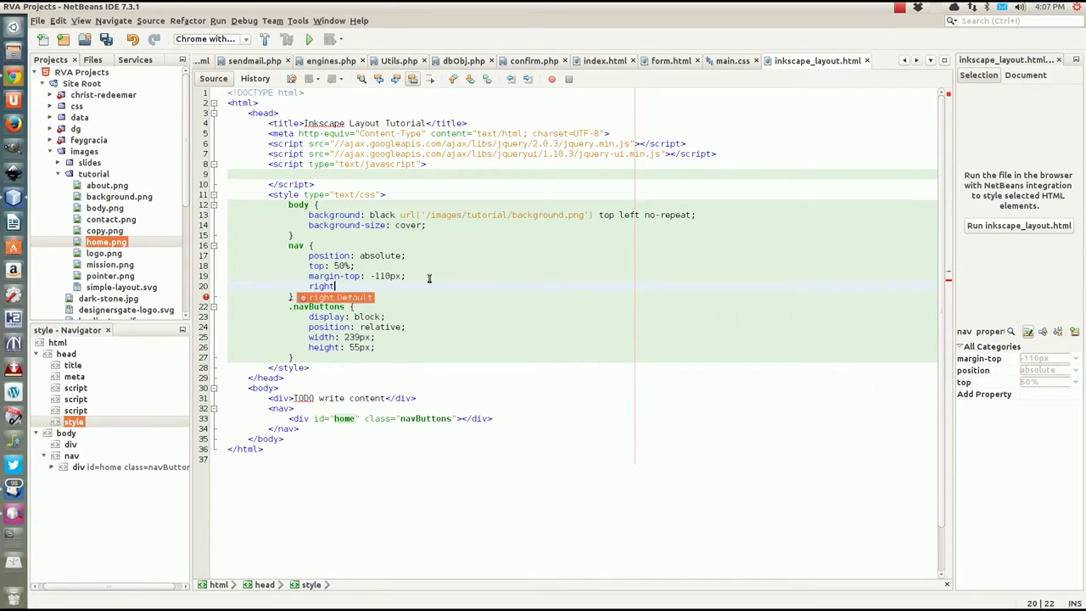
type(": ")
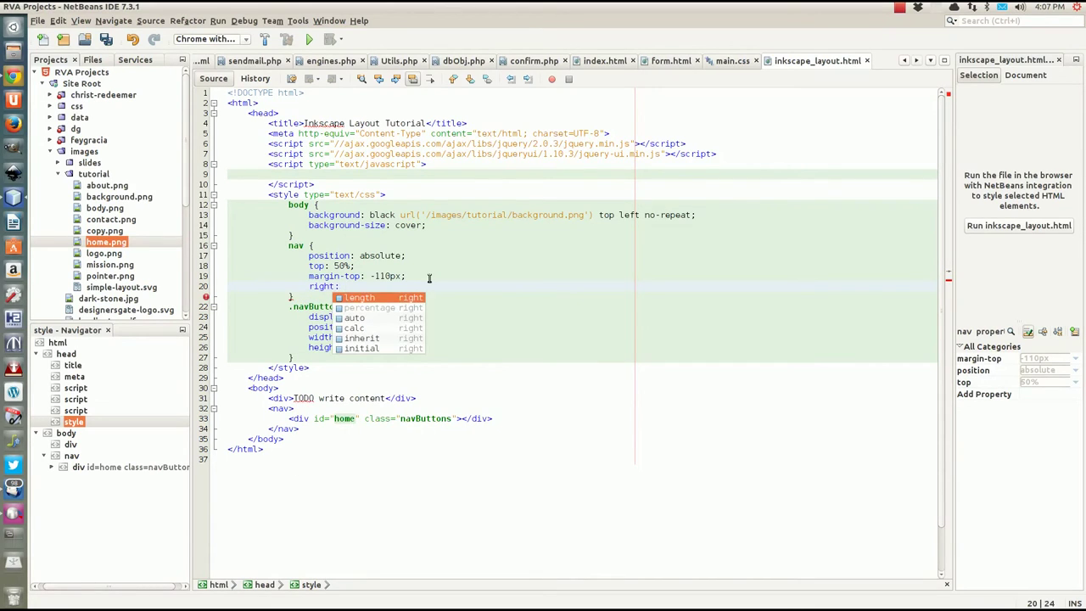
type("50px;")
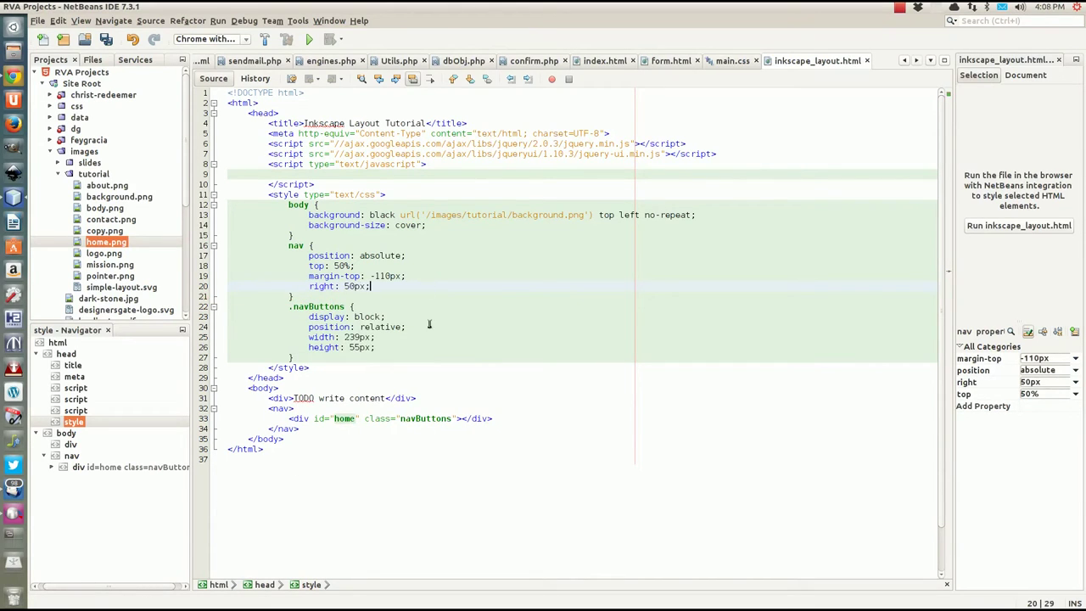
Duplicate the home navButtons div line three times inside the nav
left_click(505, 418)
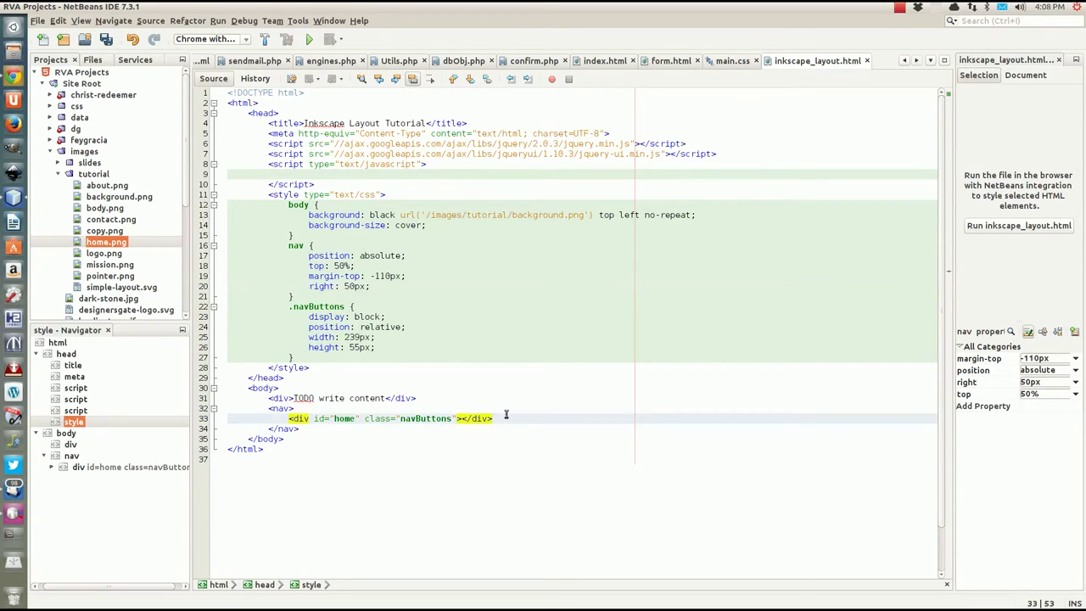
key("alt+shift+period")
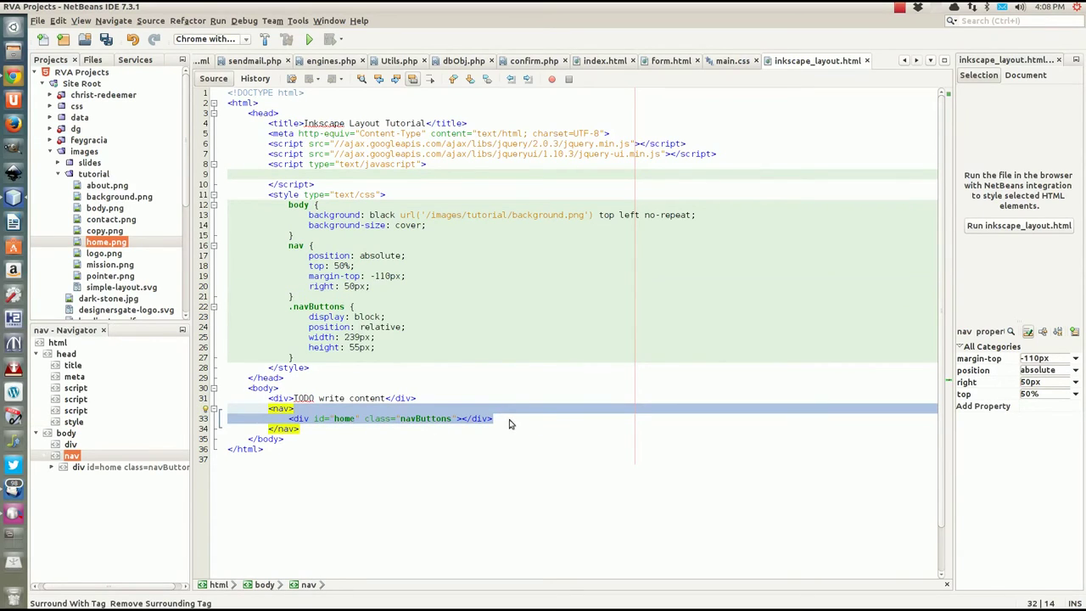
left_click(509, 423)
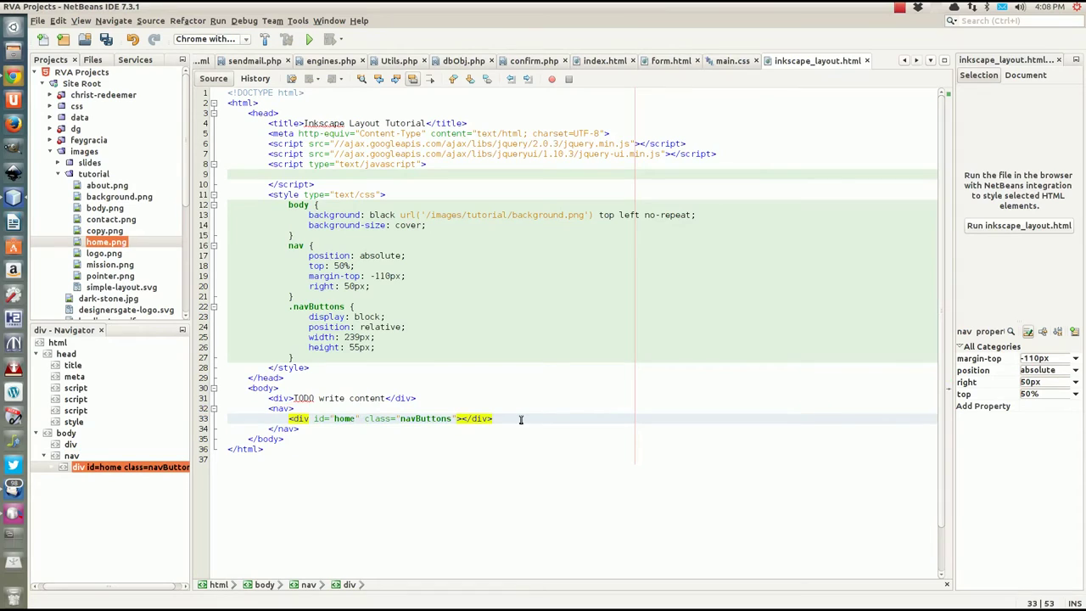
key("ctrl+shift+Down")
key("ctrl+shift+Down")
key("ctrl+shift+Down")
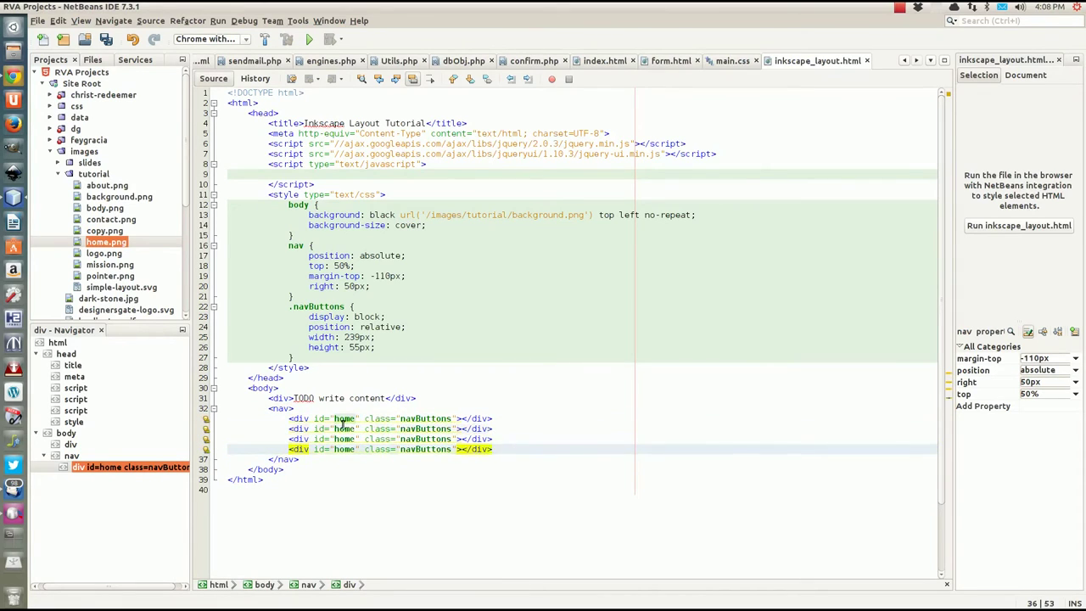
Rename the duplicated div ids to mission, about and contact
double_click(343, 428)
type("mission")
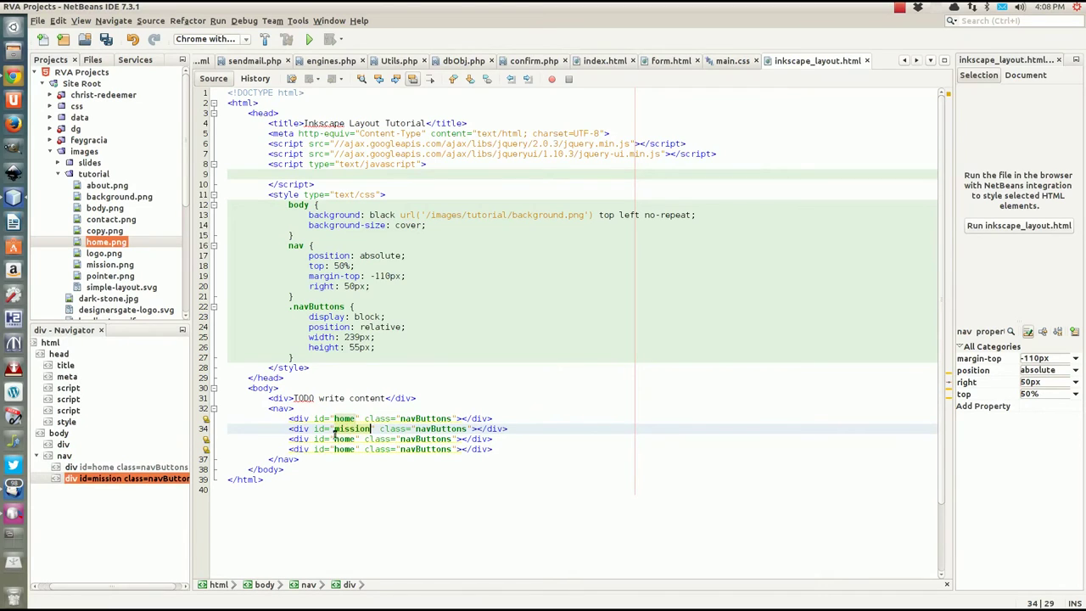
double_click(346, 439)
type("about")
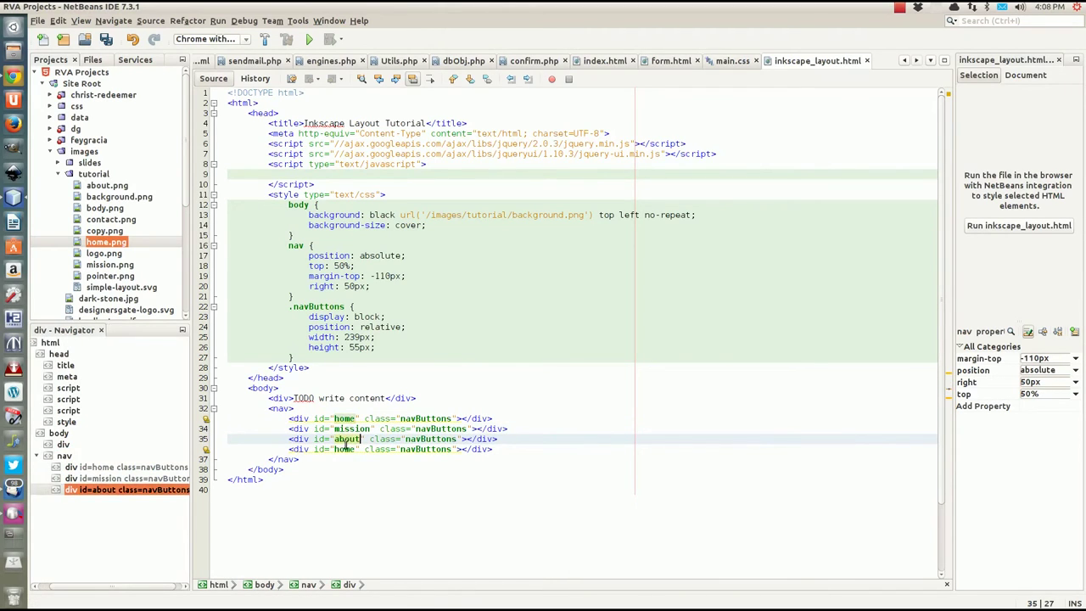
double_click(345, 448)
type("contact")
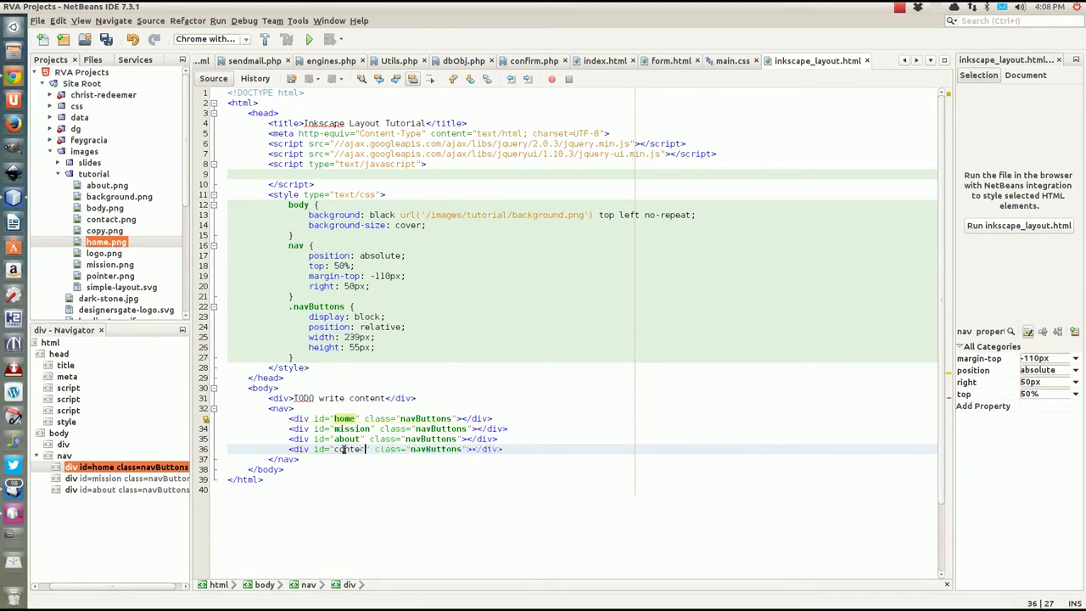
type("t")
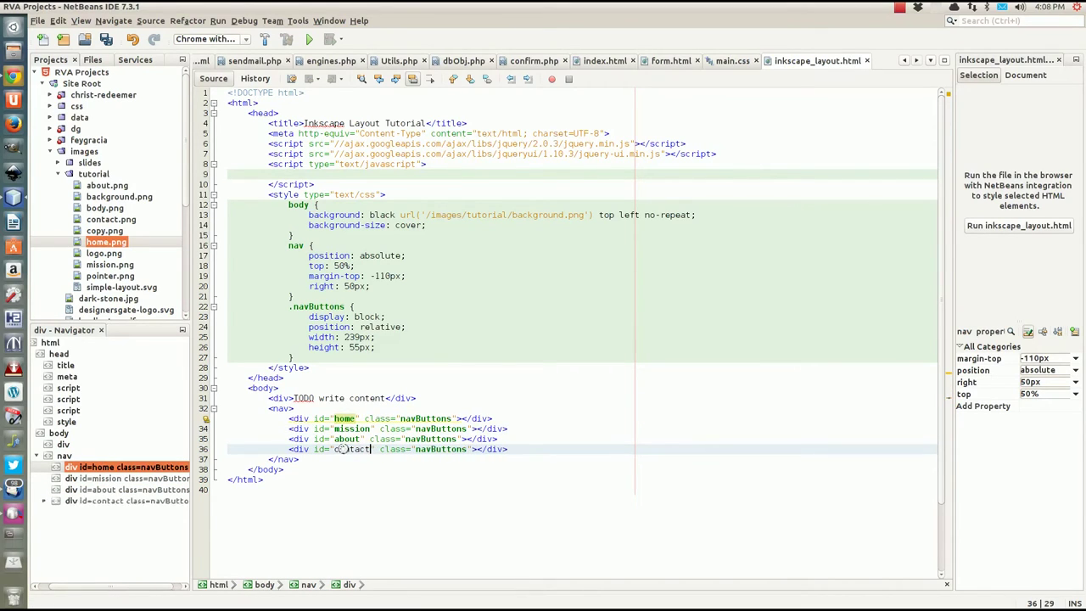
left_click(297, 357)
Start a #home rule after .navButtons with a background property
key("Return")
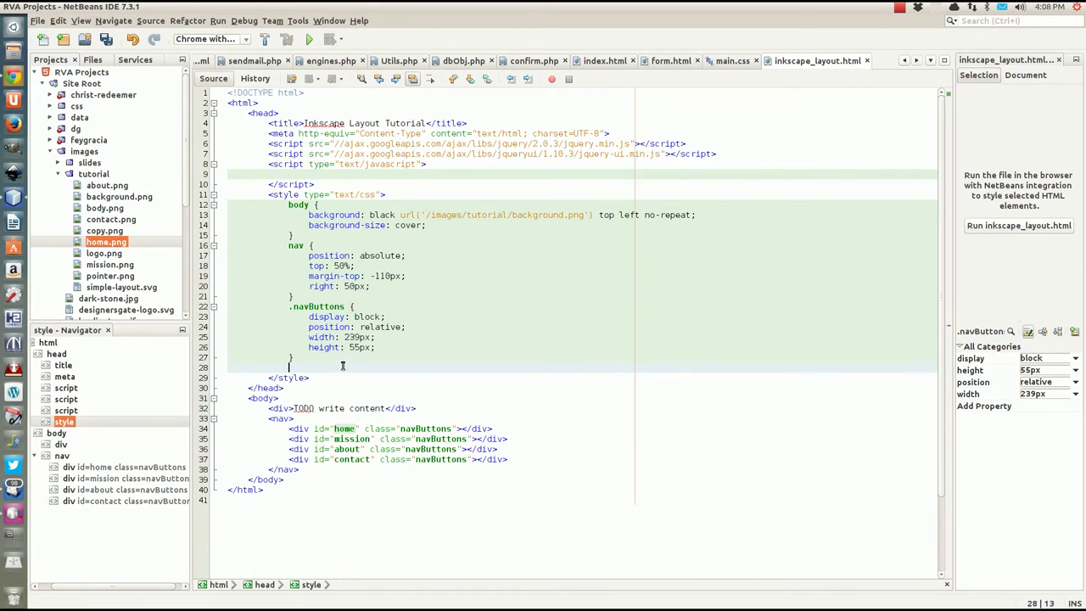
type("#home")
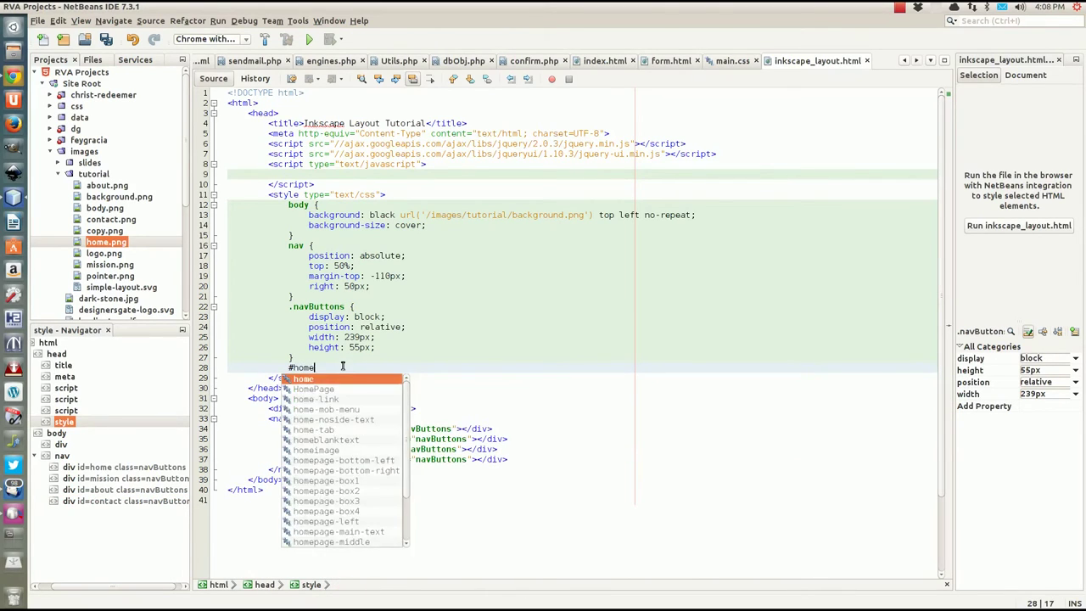
type(" {")
key("Return")
type("bac")
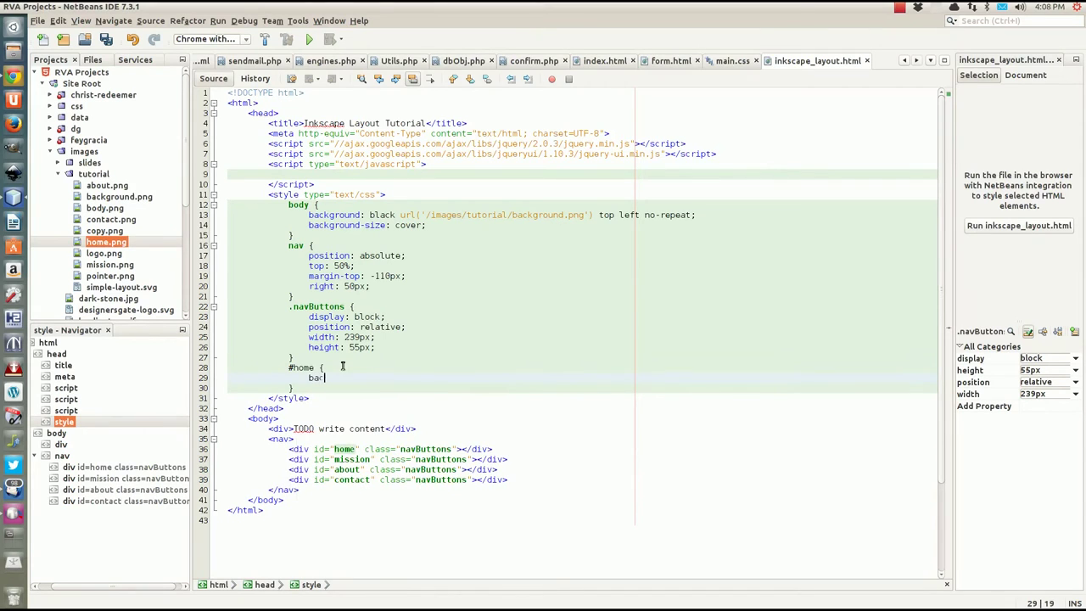
type("kgroun")
key("Return")
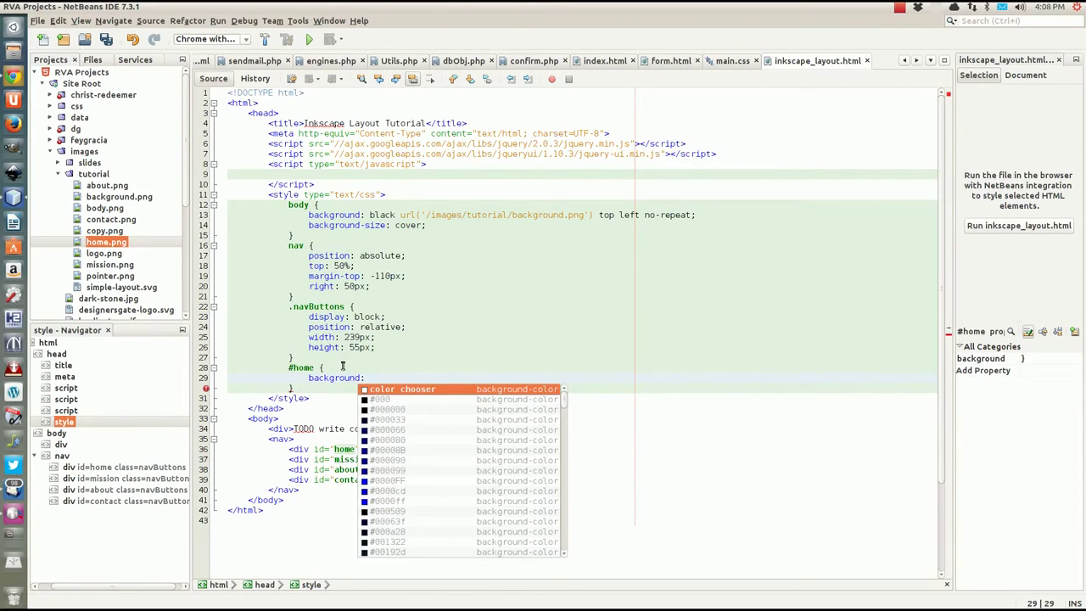
Set #home background to transparent url('/images/tutorial/home.png') top left no-repeat
type("tran")
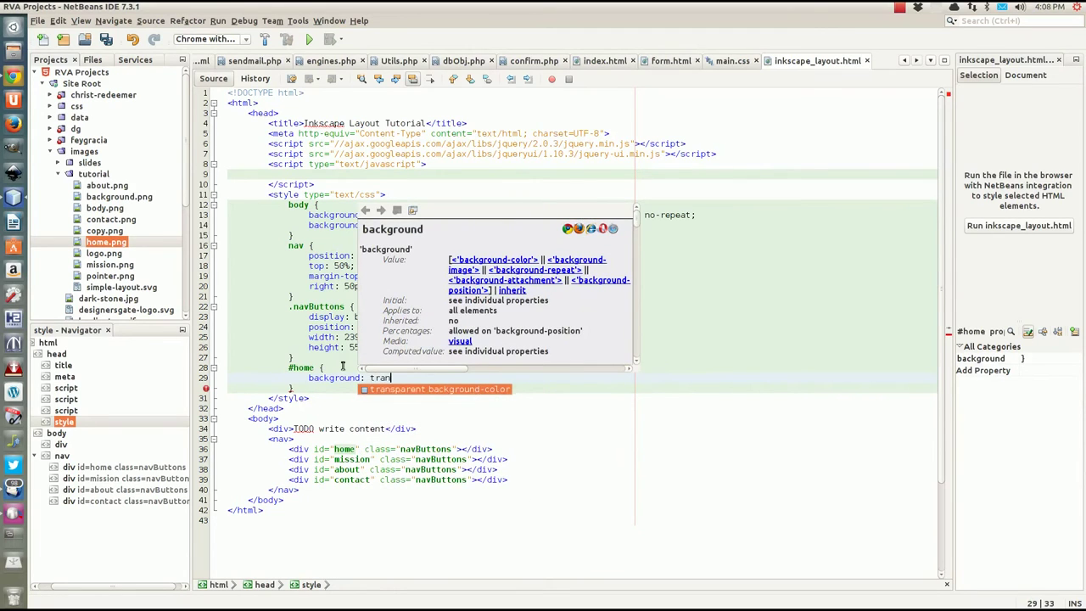
key("Return")
type("url()")
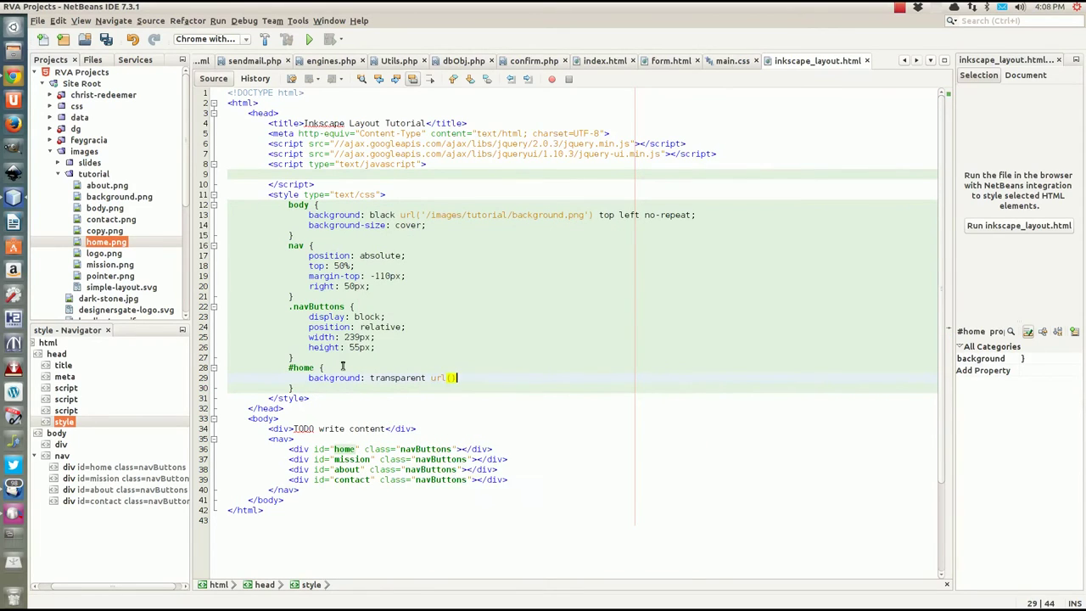
type(" too")
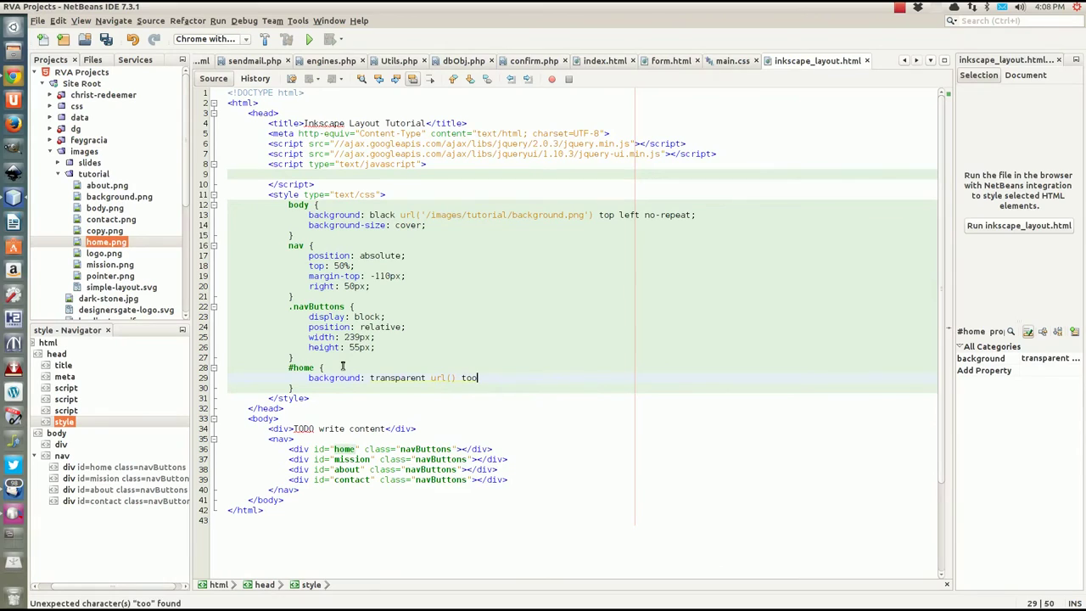
key("BackSpace")
type("p left")
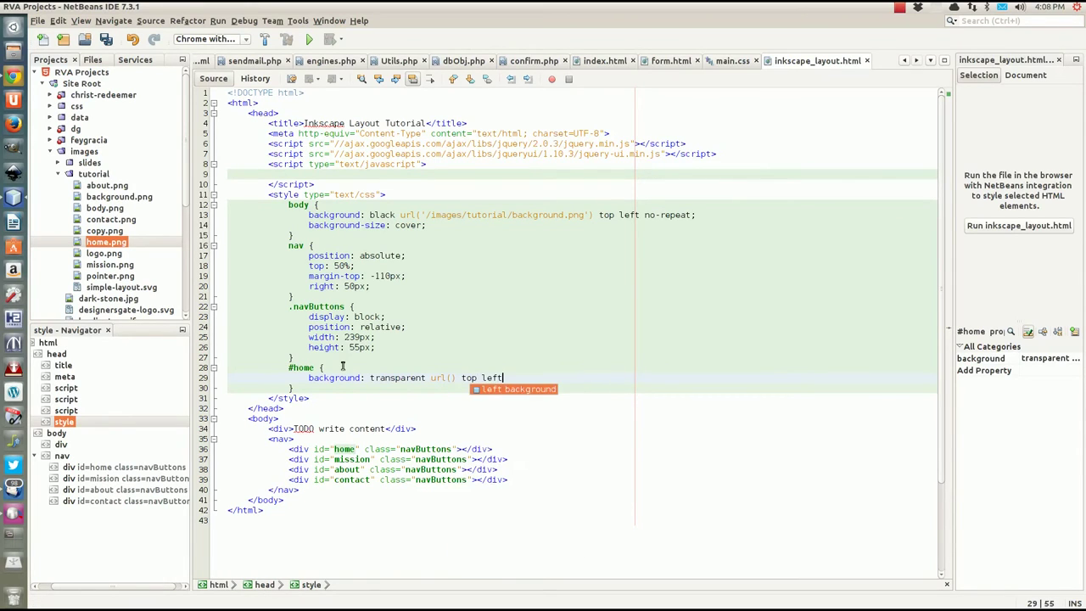
type(" no-repeat;")
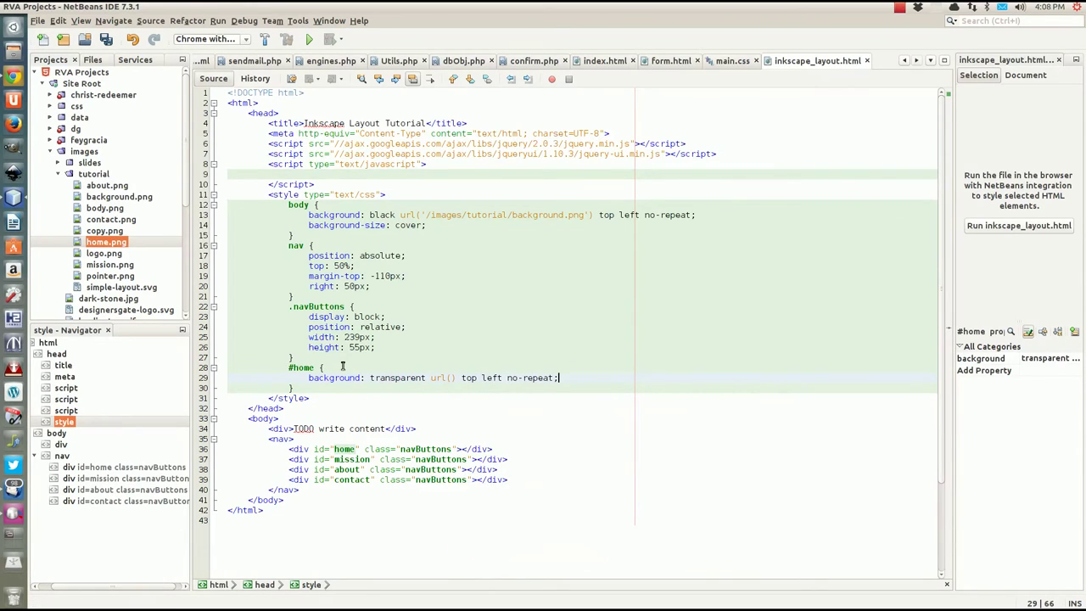
left_click(451, 377)
type("'/i")
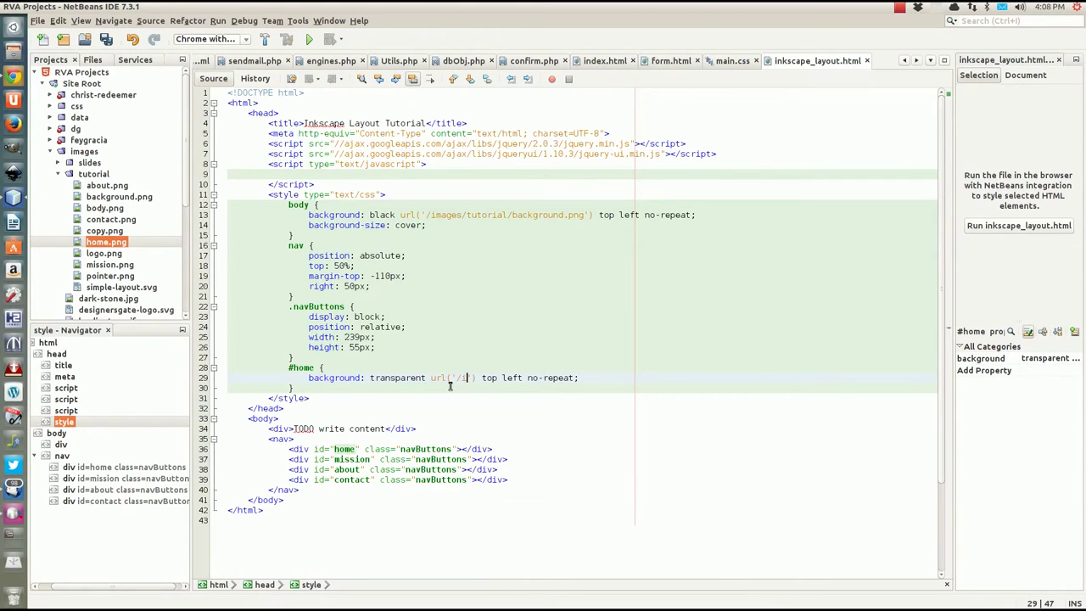
type("mages/tutori")
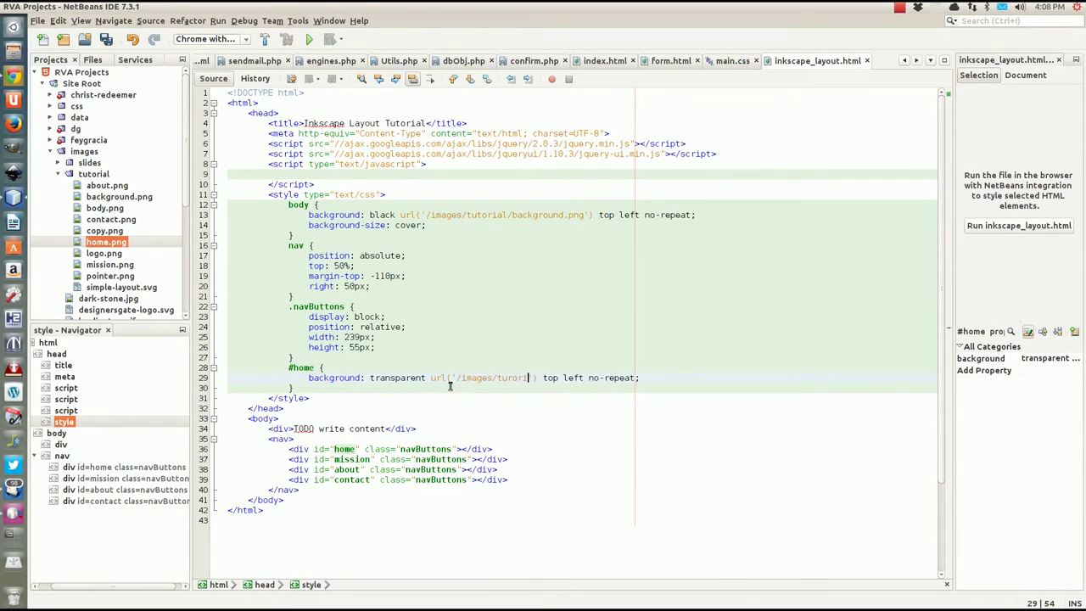
type("al/h")
type("ome.pn")
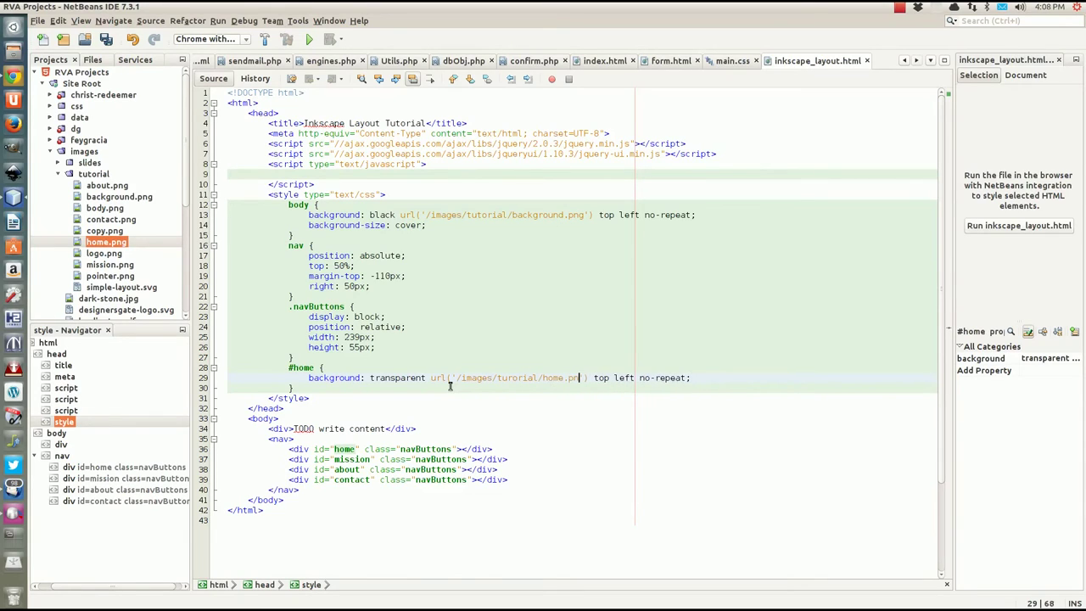
type("g")
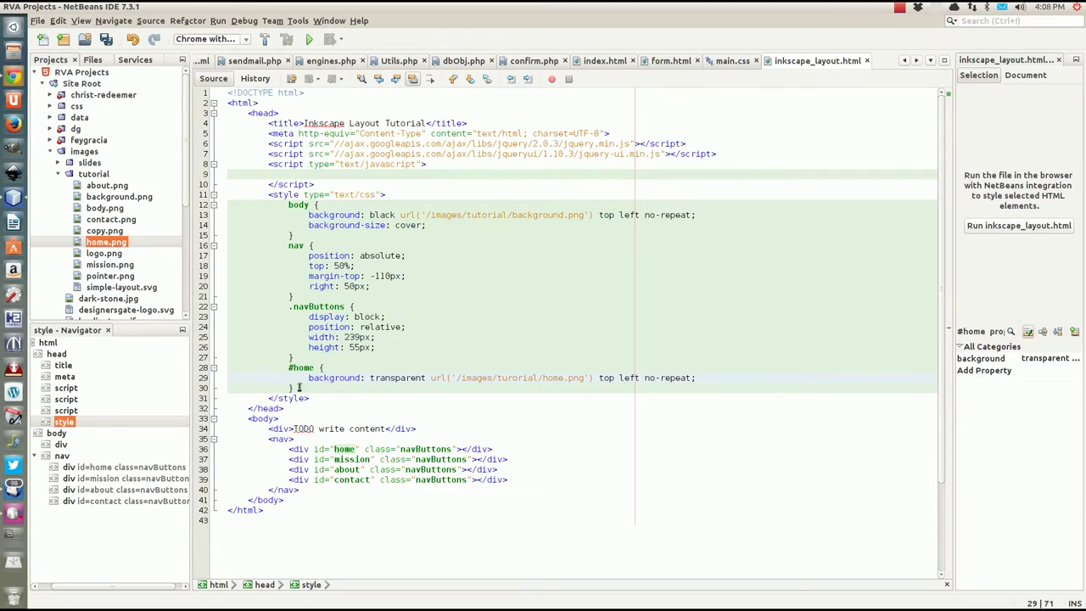
left_click(299, 387)
key("shift+Up")
key("shift+Up")
key("shift+Up")
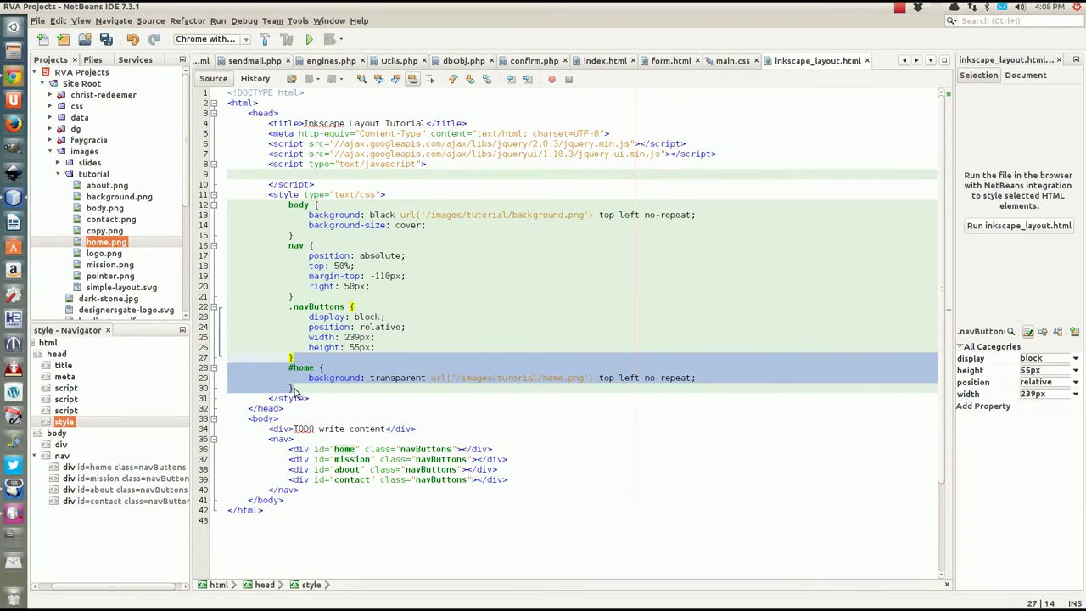
Copy the #home rule as a #mission rule using mission.png
key("ctrl+c")
left_click(296, 390)
key("ctrl+v")
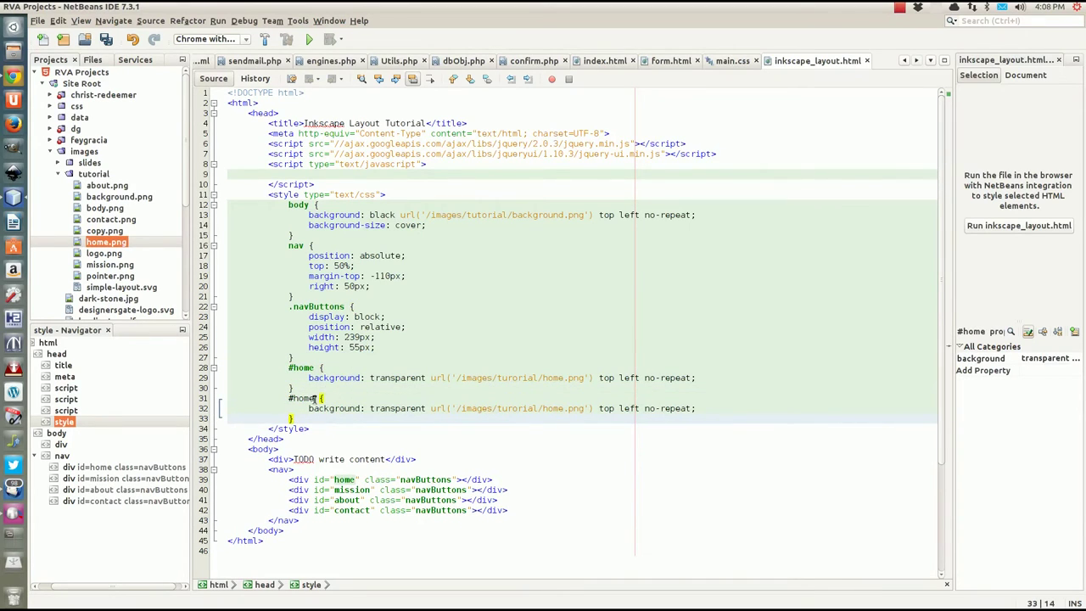
double_click(304, 398)
type("mission")
double_click(546, 409)
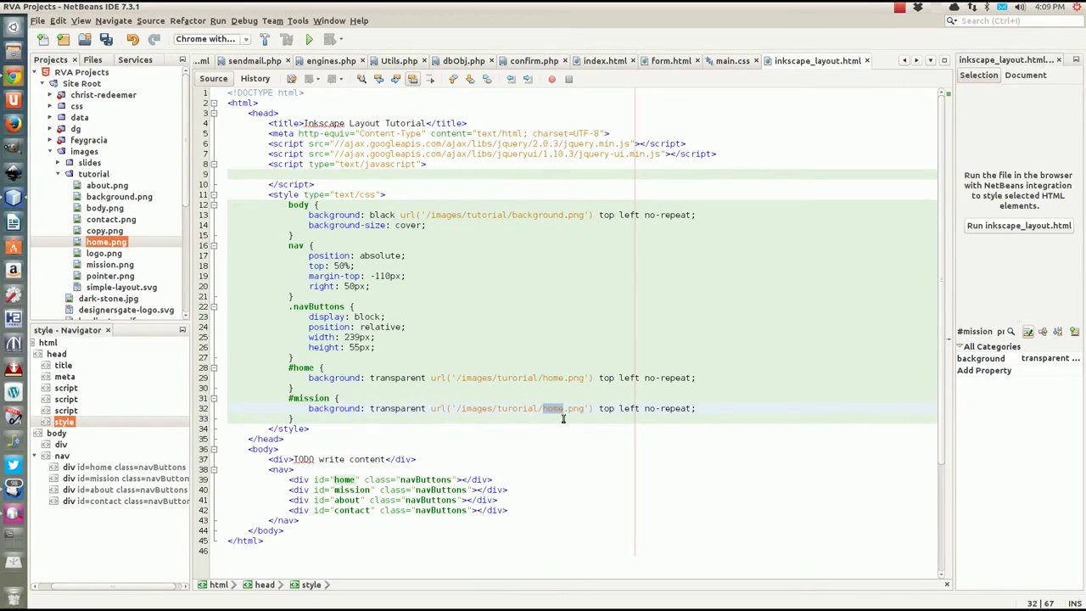
type("mission")
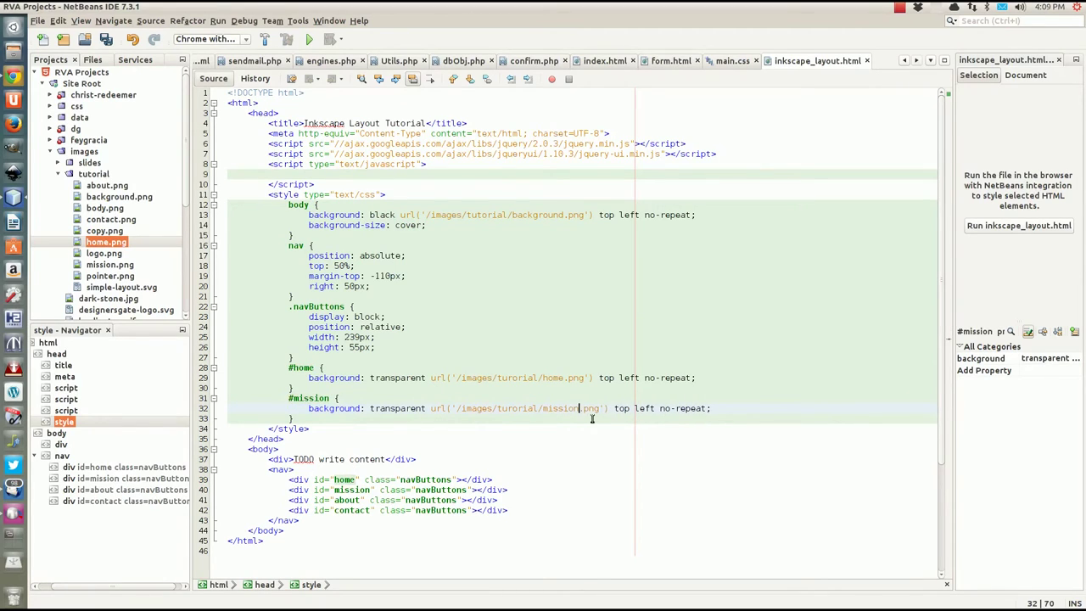
Copy the #about rule as a #contact rule using contact.png
left_click_drag(297, 419, 294, 387)
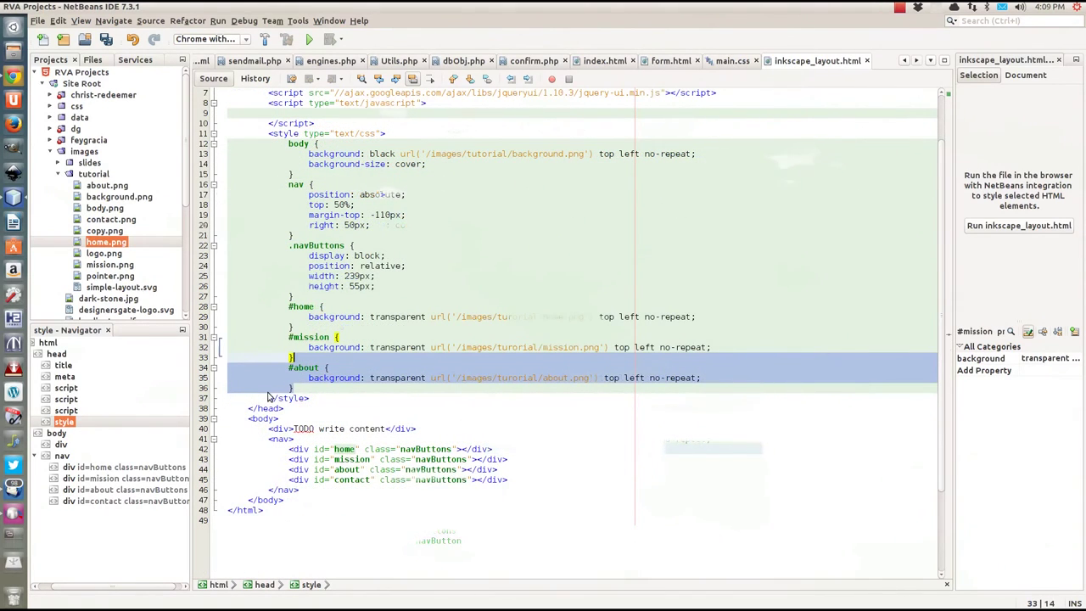
left_click(293, 388)
key("ctrl+v")
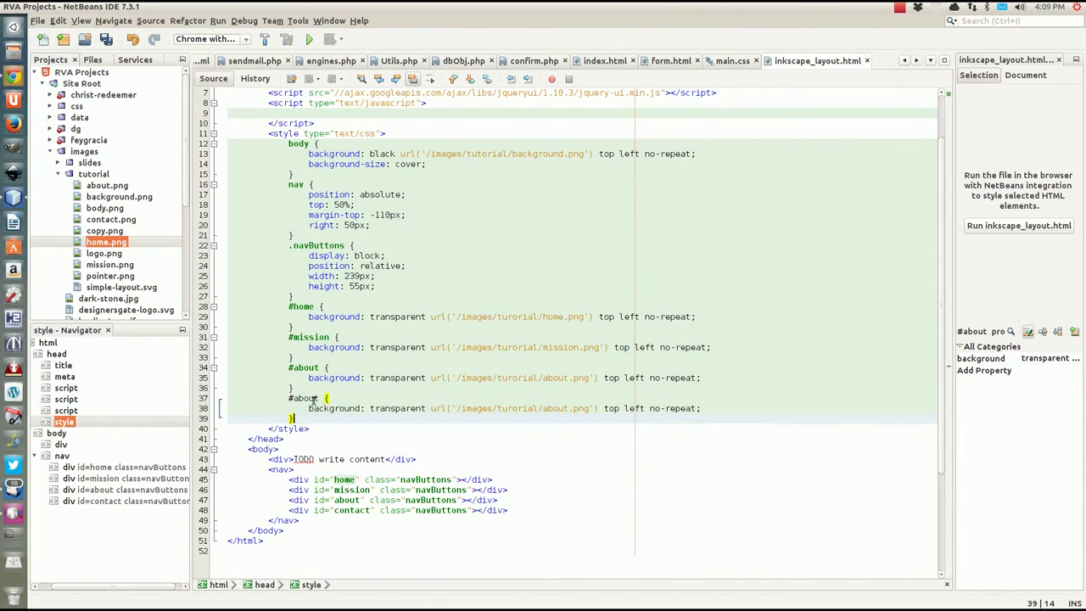
double_click(306, 398)
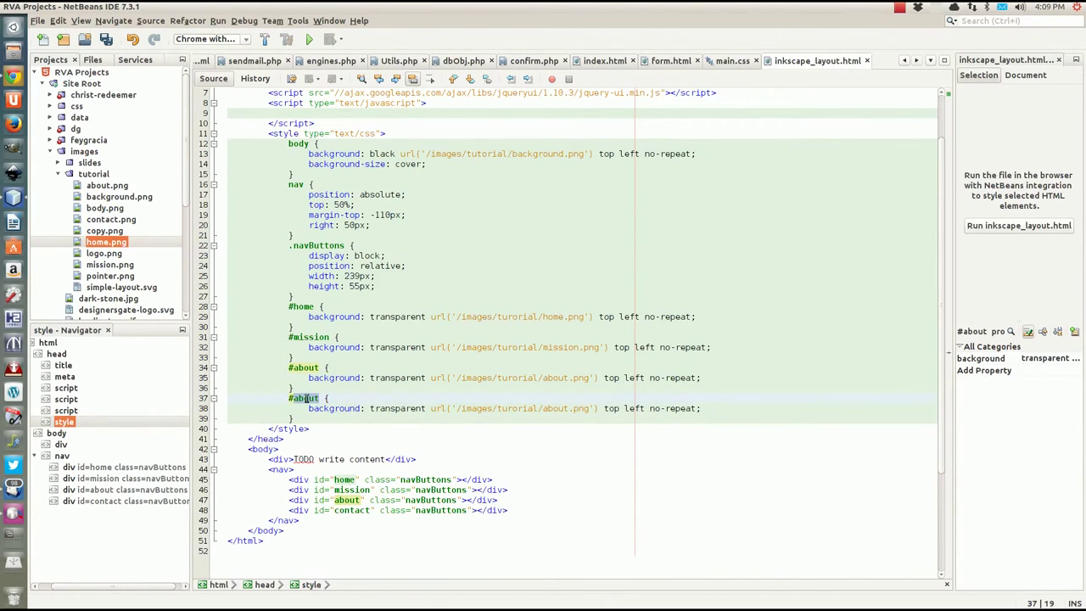
type("contact")
double_click(556, 409)
type("con")
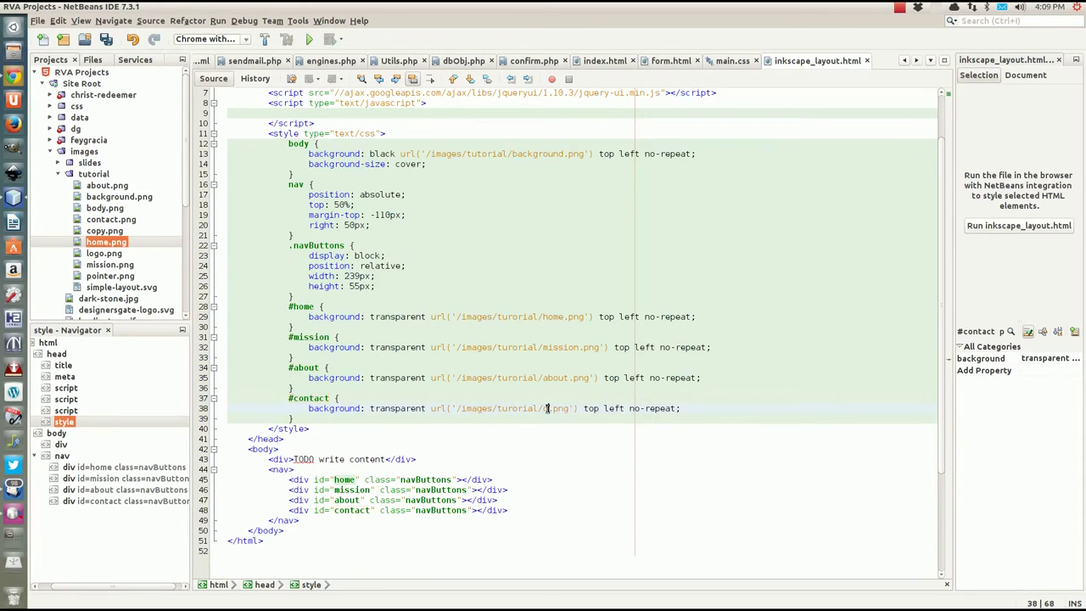
type("tact")
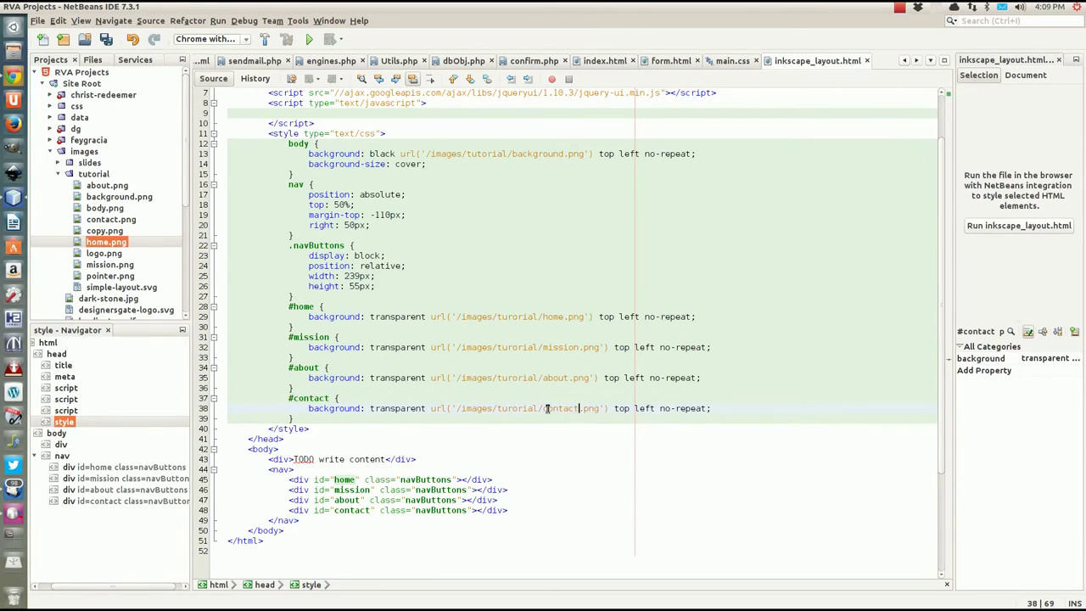
Save inkscape_layout.html
left_click(321, 420)
key("ctrl+s")
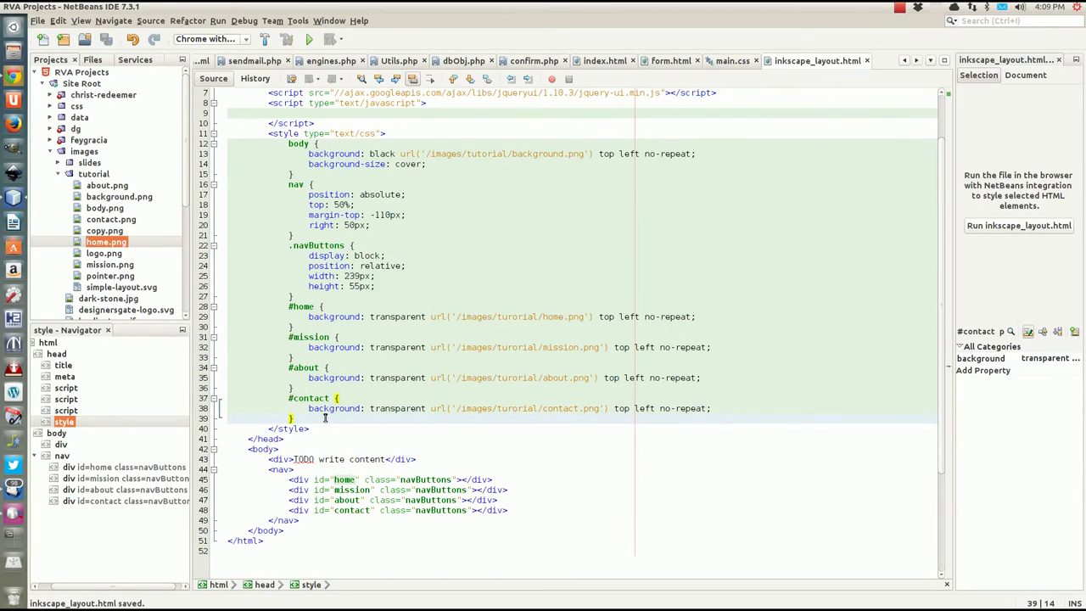
left_click(299, 298)
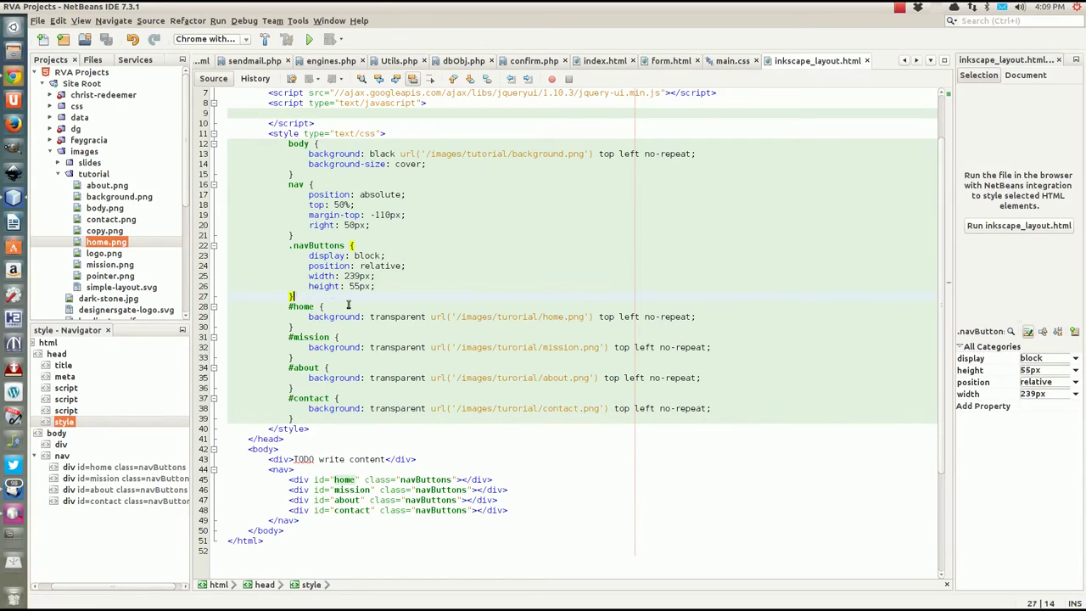
Add a .navButtons:hover rule with box-shadow: 0 0 10px white, then save
key("Return")
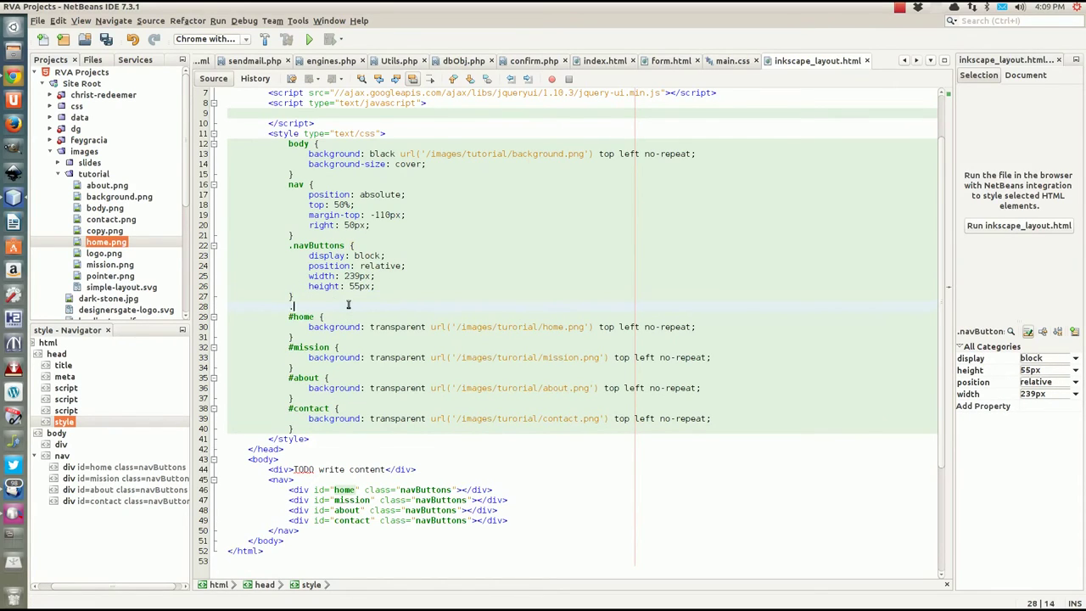
type(".nav")
key("Return")
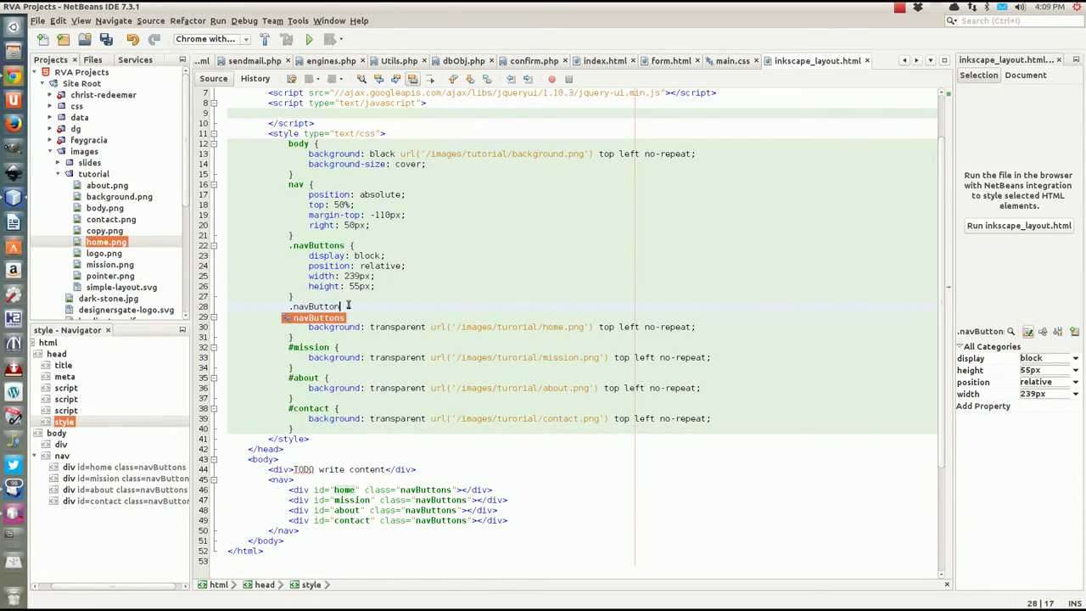
type("{")
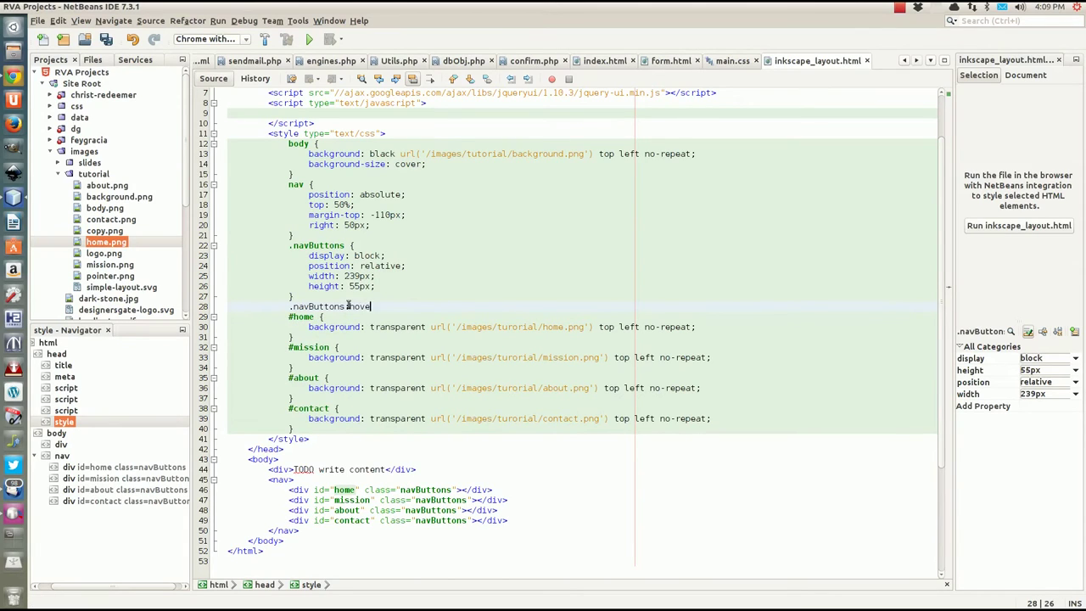
type("{")
key("Return")
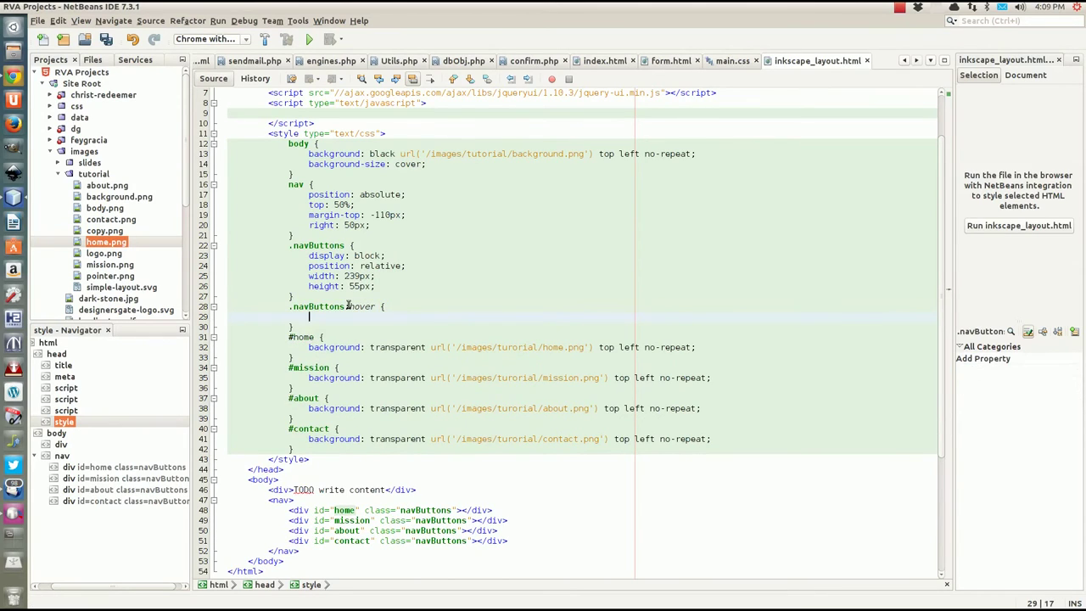
type("bo")
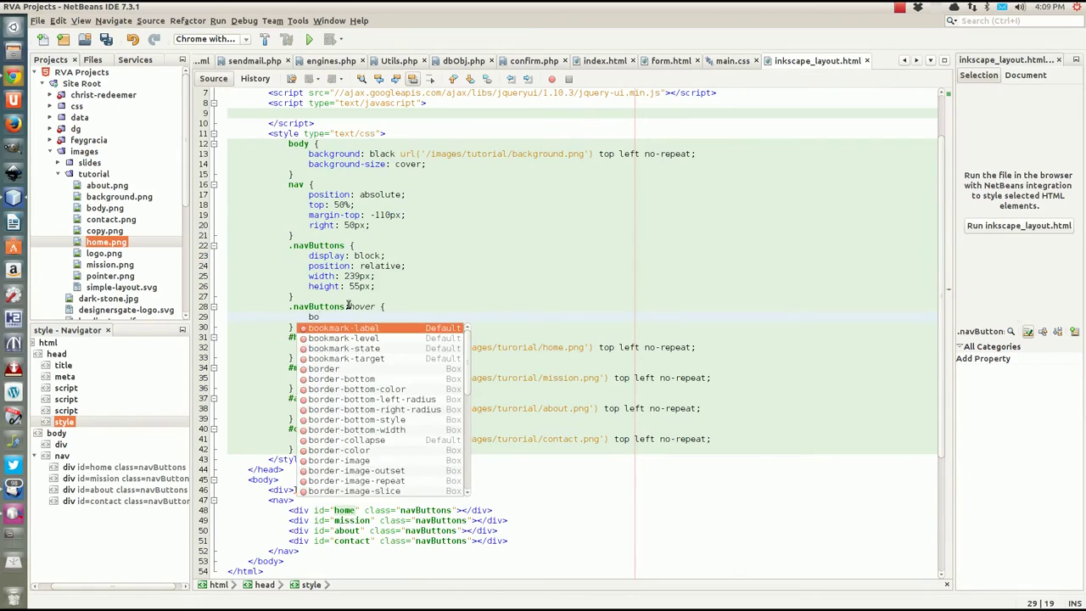
type("x")
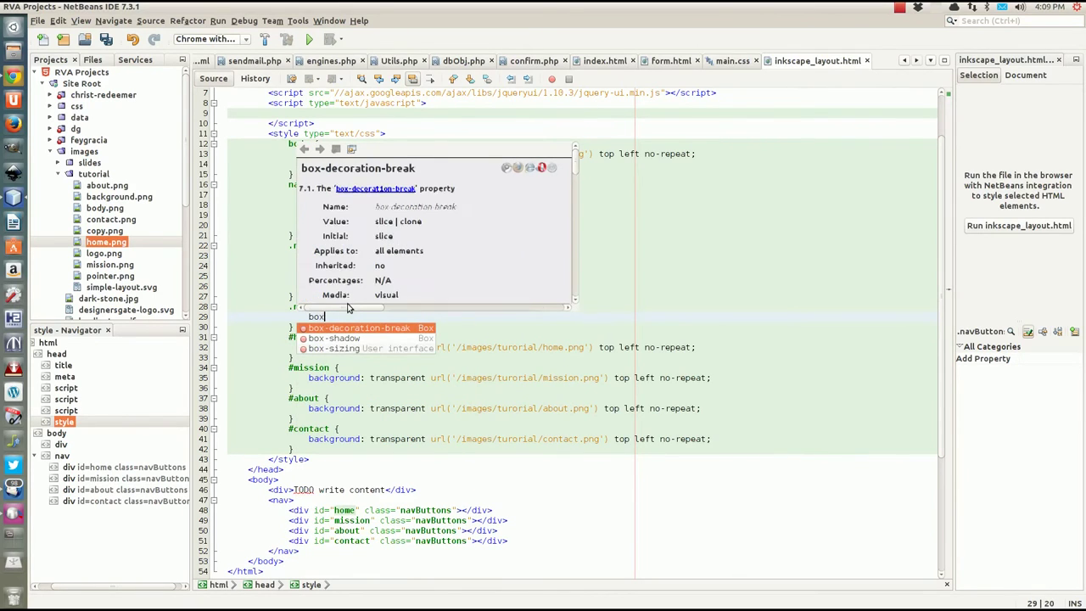
key("Down")
key("Return")
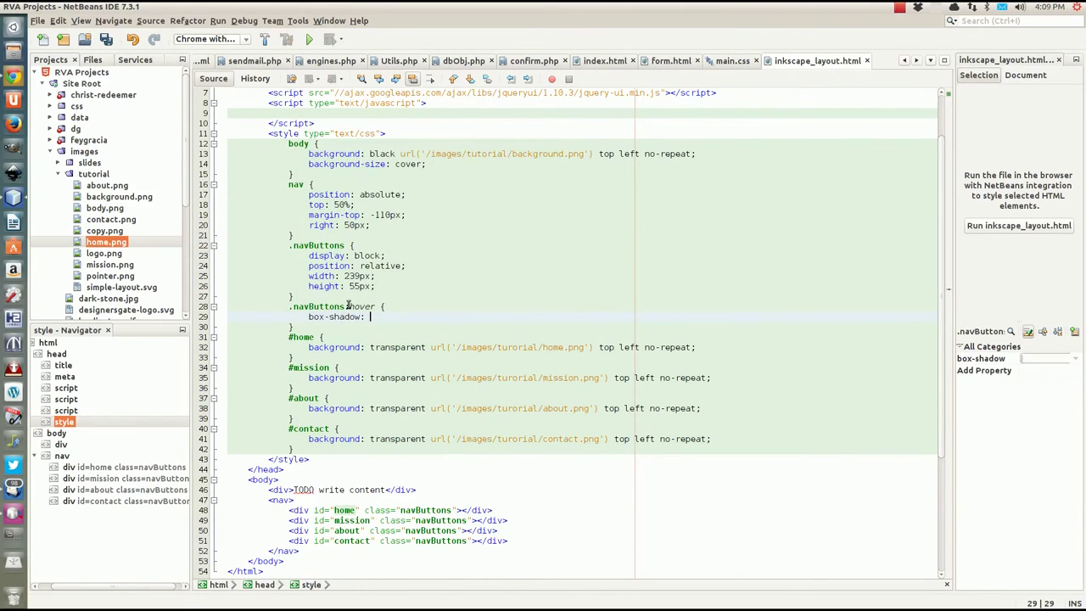
type("0 0")
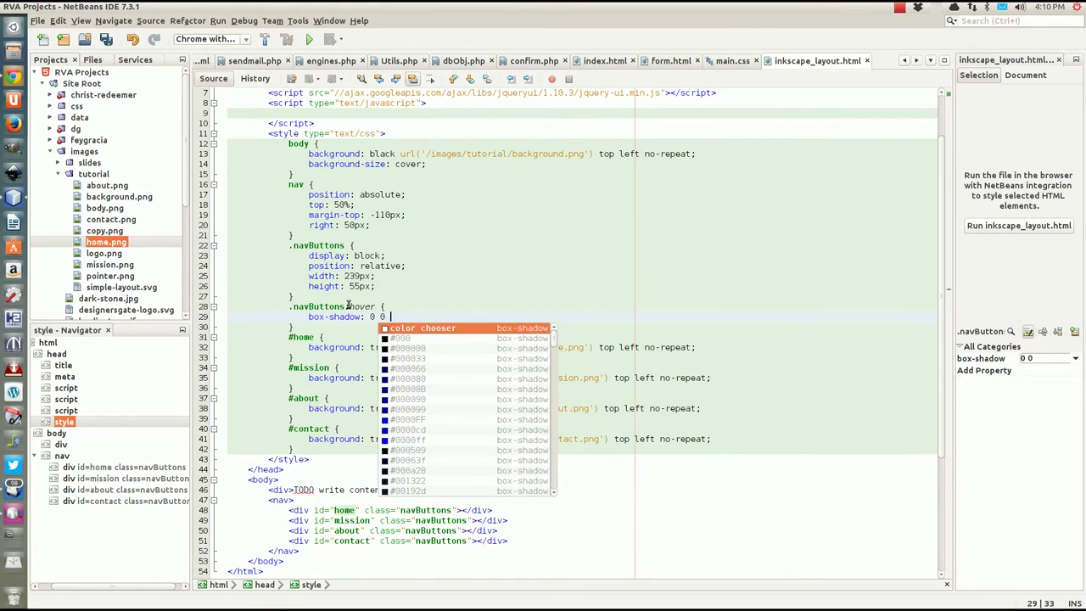
type(" 10px w")
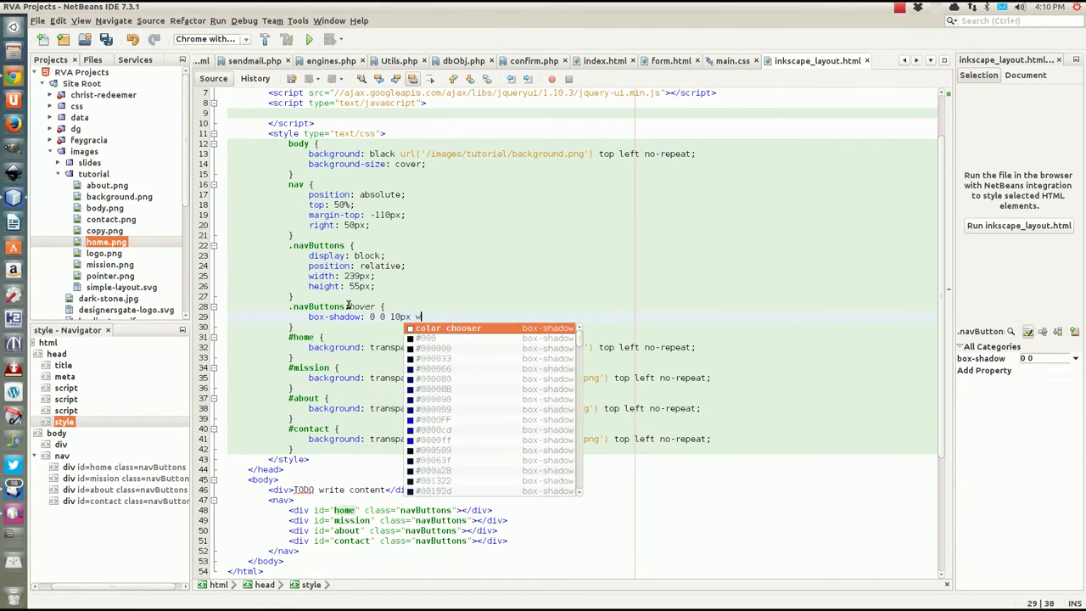
type("hite;")
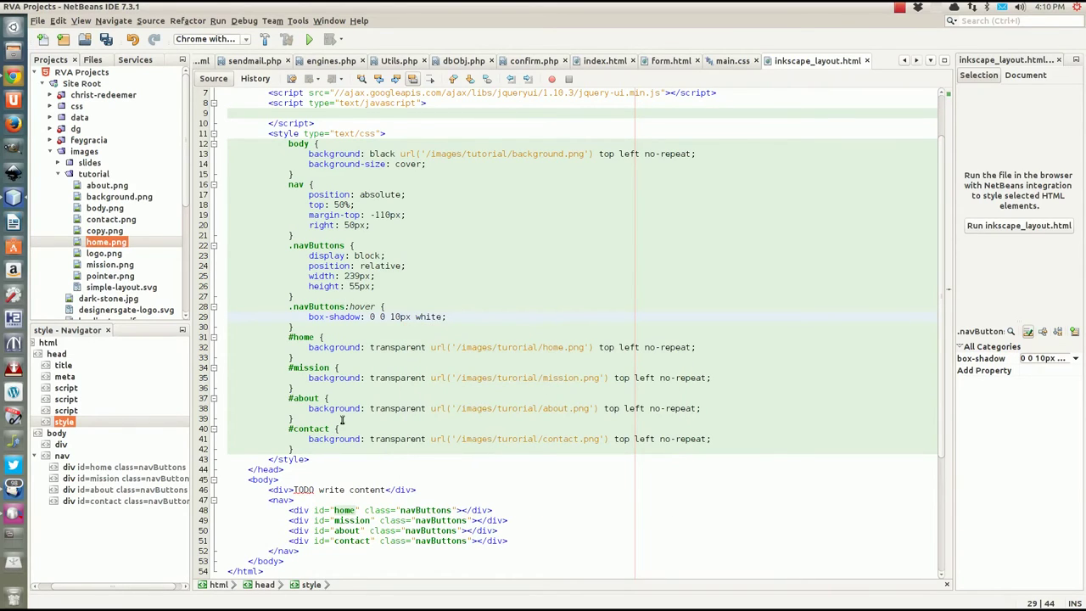
left_click(311, 447)
key("ctrl+s")
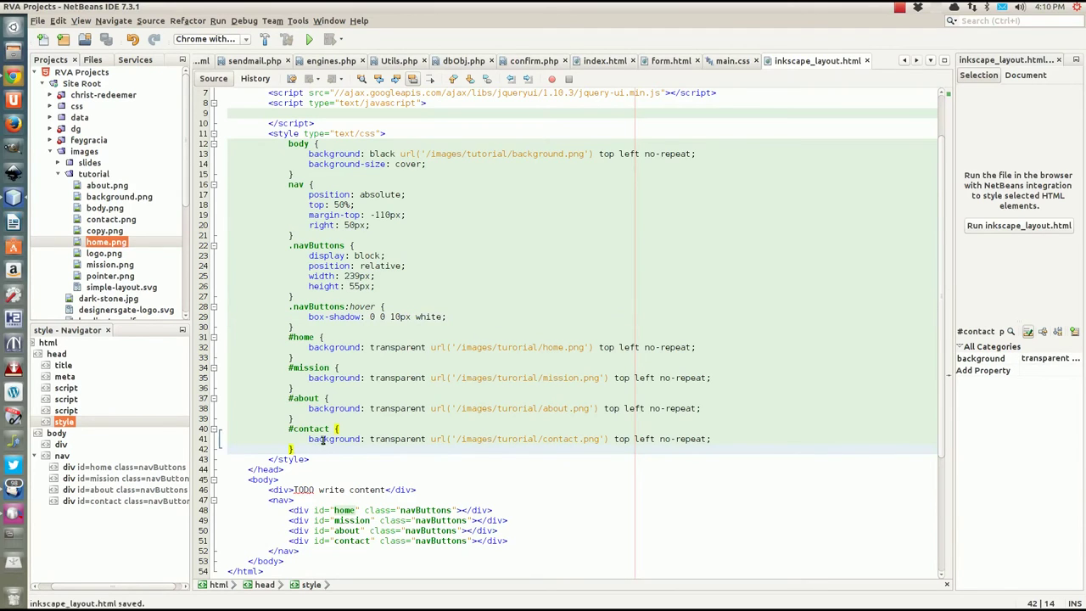
Reload inkscape_layout.html in Chrome to preview the styles, then return to NetBeans
left_click(13, 77)
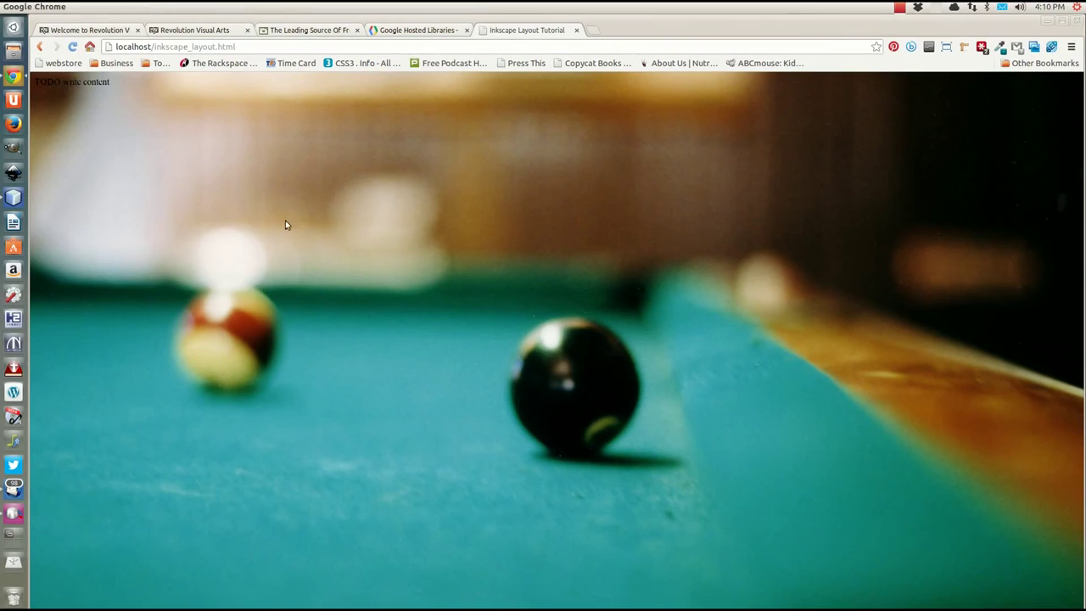
key("ctrl+r")
key("ctrl+r")
left_click(14, 54)
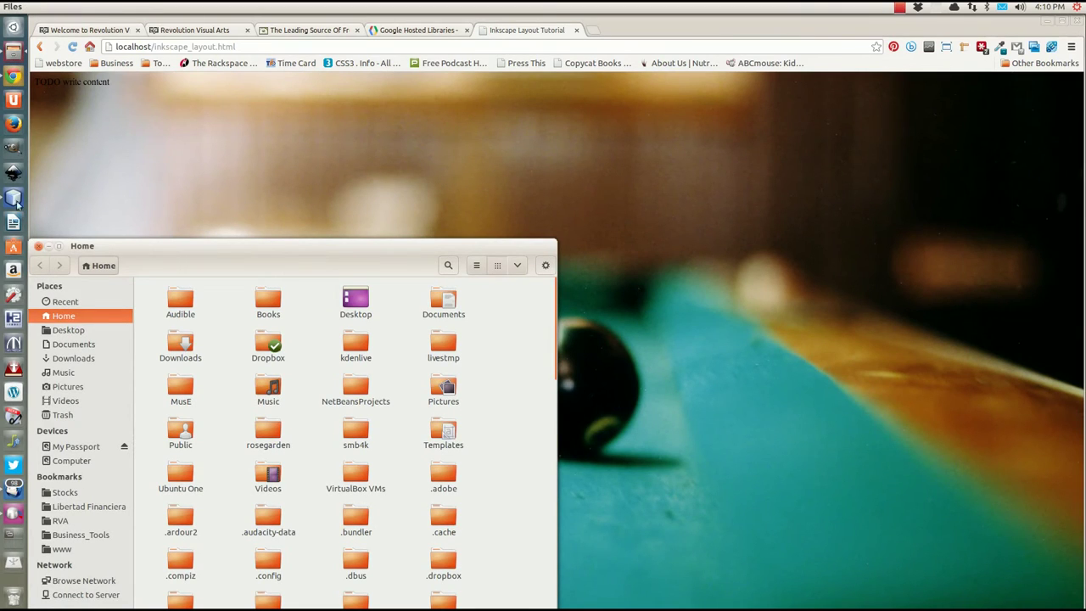
left_click(38, 245)
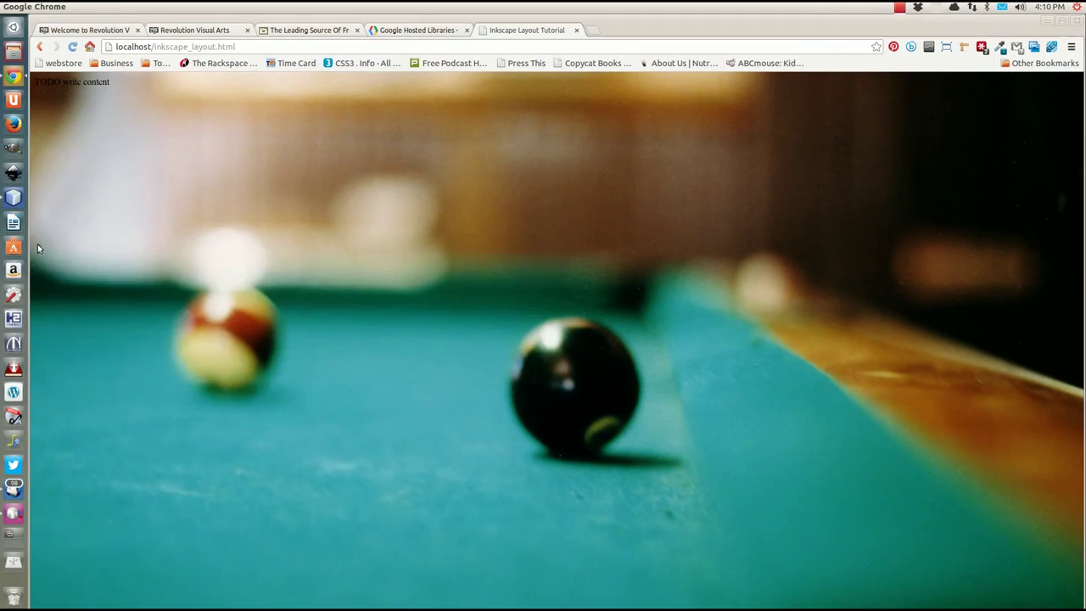
left_click(13, 198)
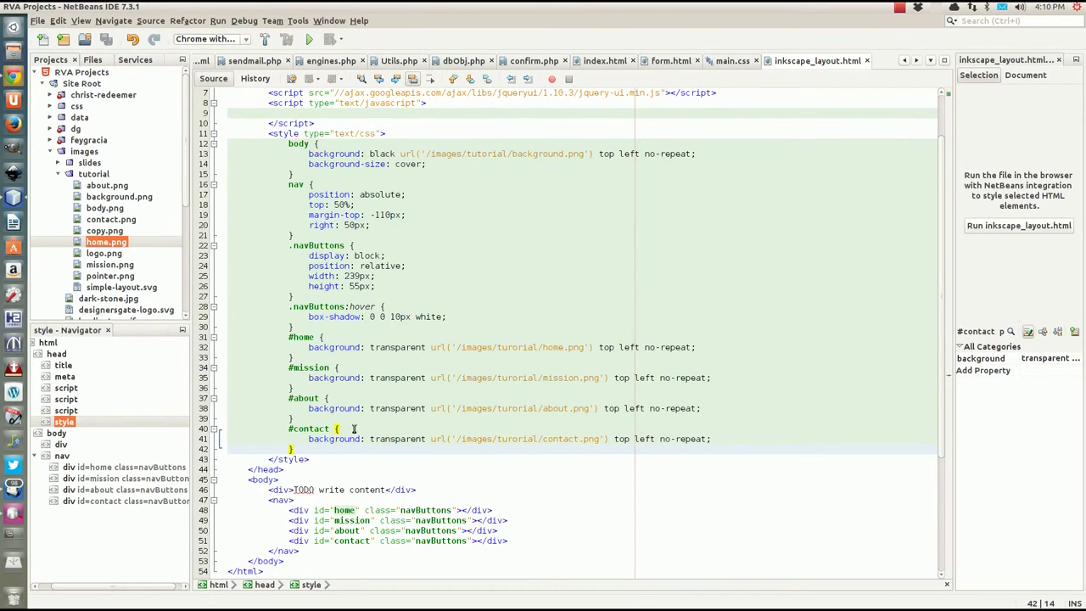
scroll(354, 428, "down", 2)
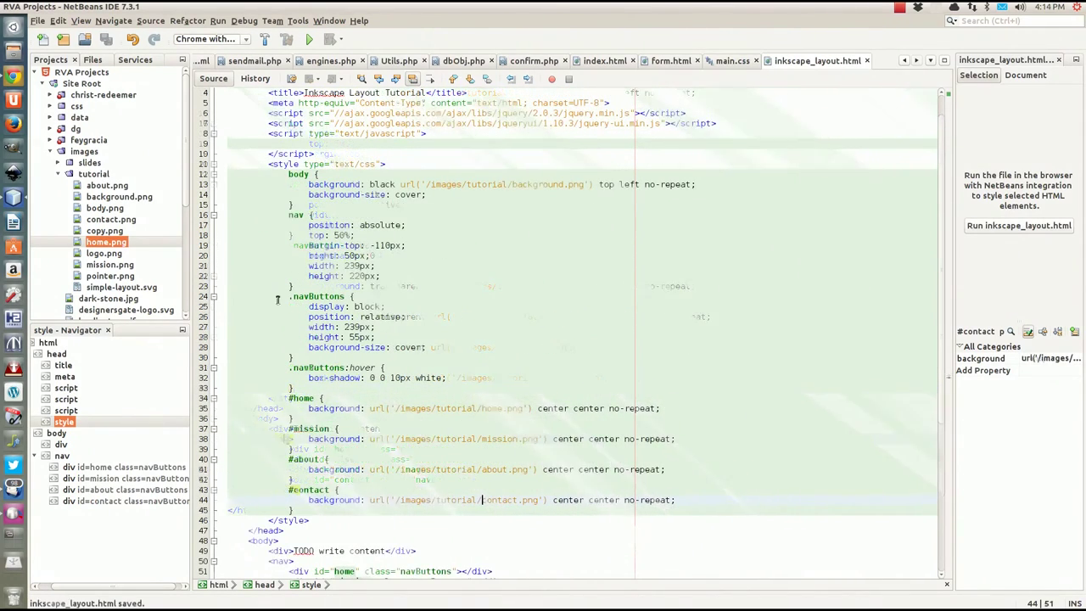
Close Chrome's developer tools, reload to see the four nav buttons, then return to NetBeans
left_click(14, 80)
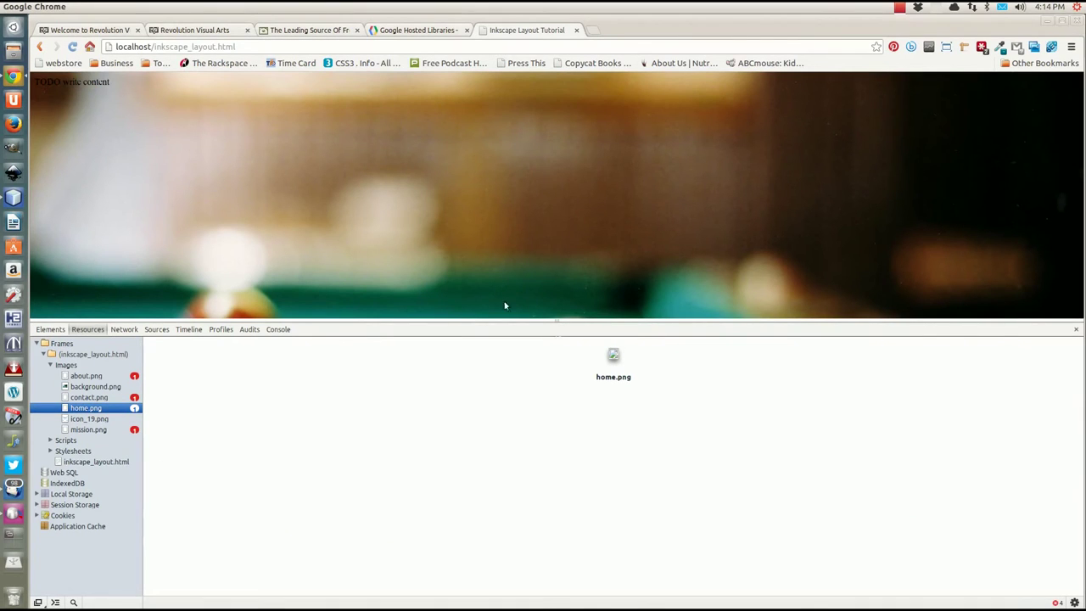
left_click(1075, 330)
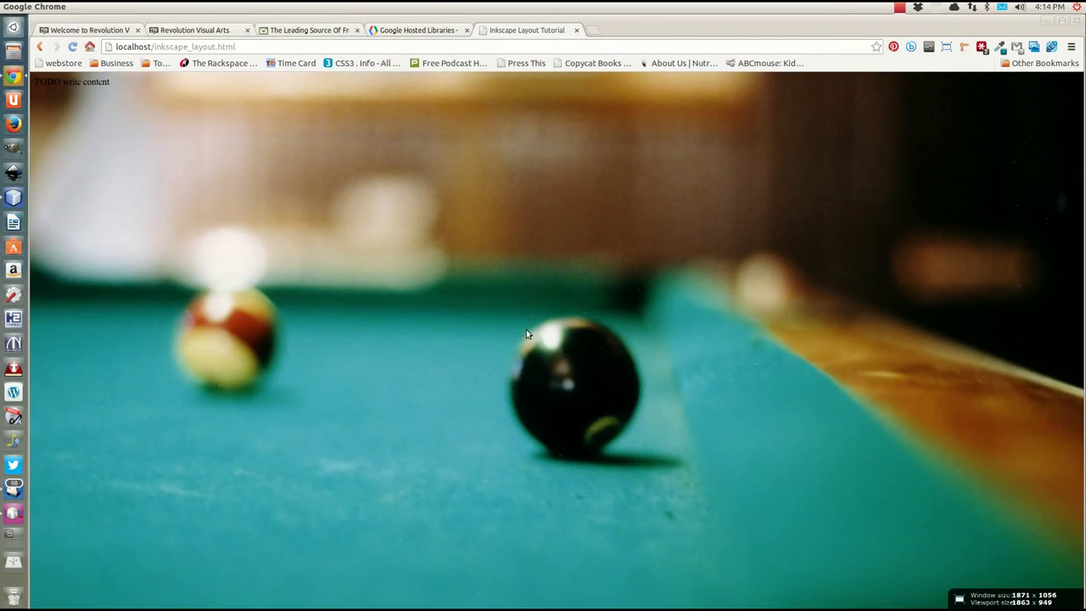
key("ctrl+r")
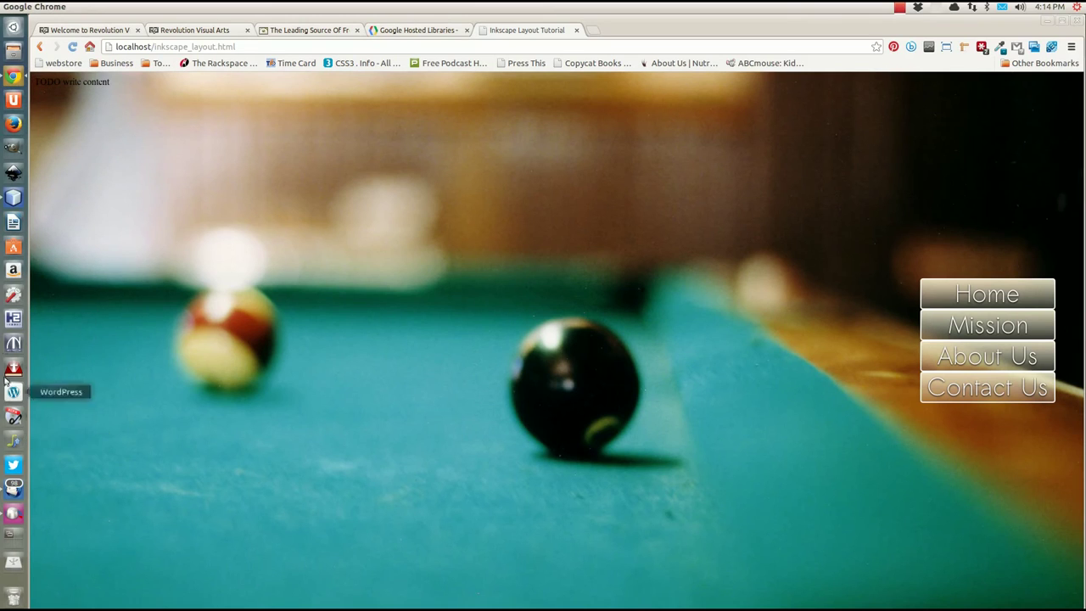
left_click(12, 197)
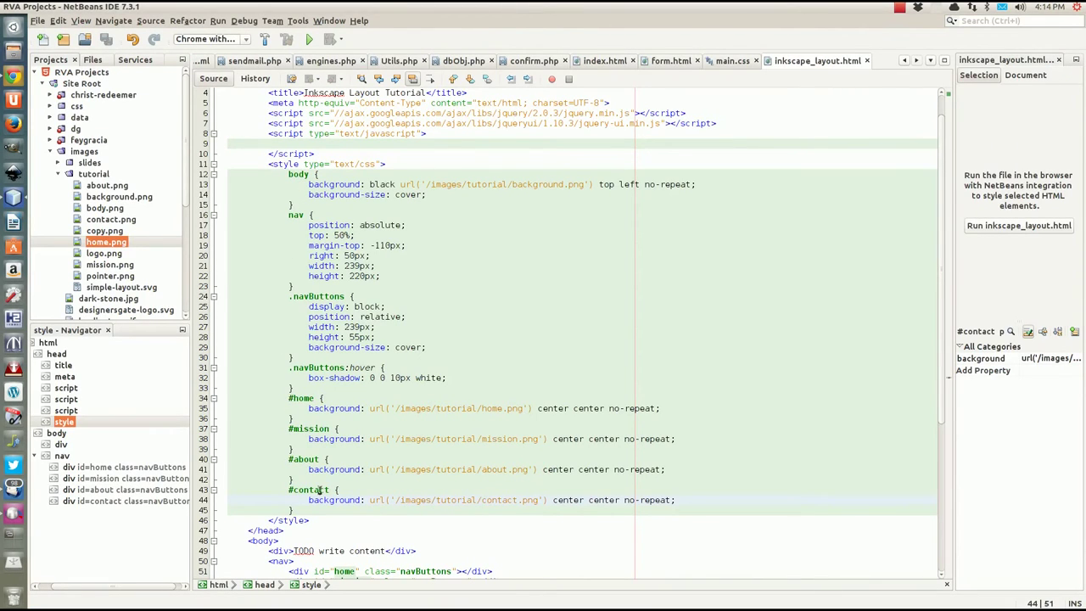
Replace the TODO placeholder with an empty header element and preview logo.png at 564 x 174
left_click_drag(442, 549, 431, 539)
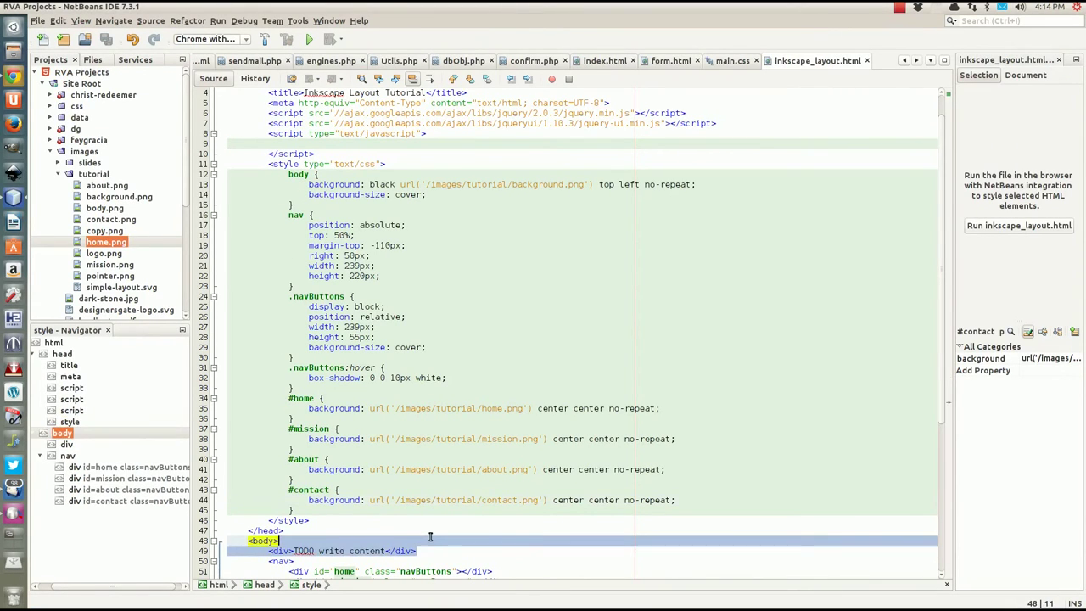
key("BackSpace")
key("Return")
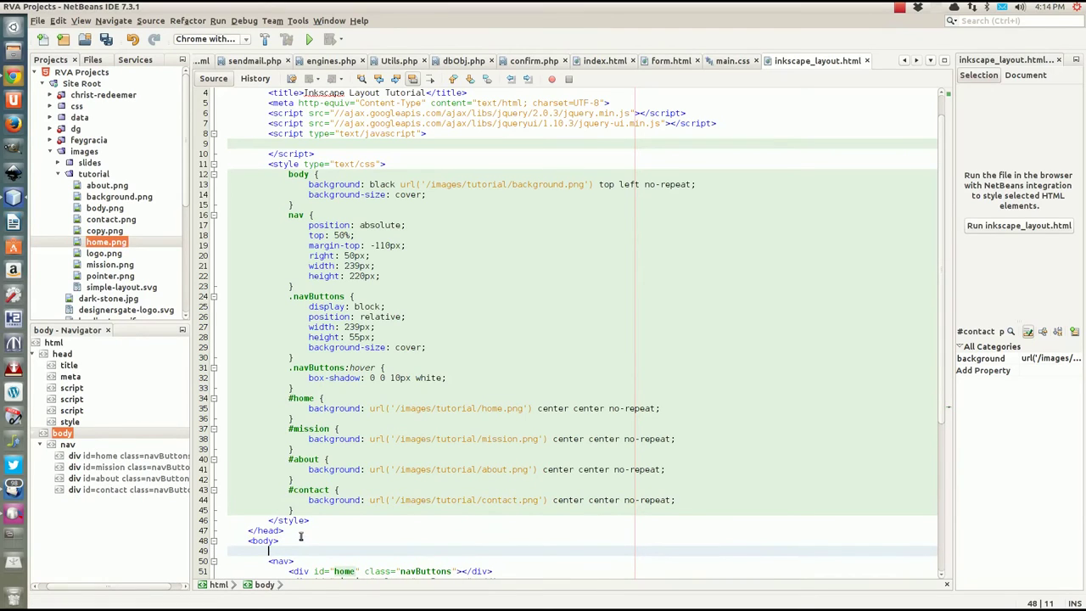
type("<head")
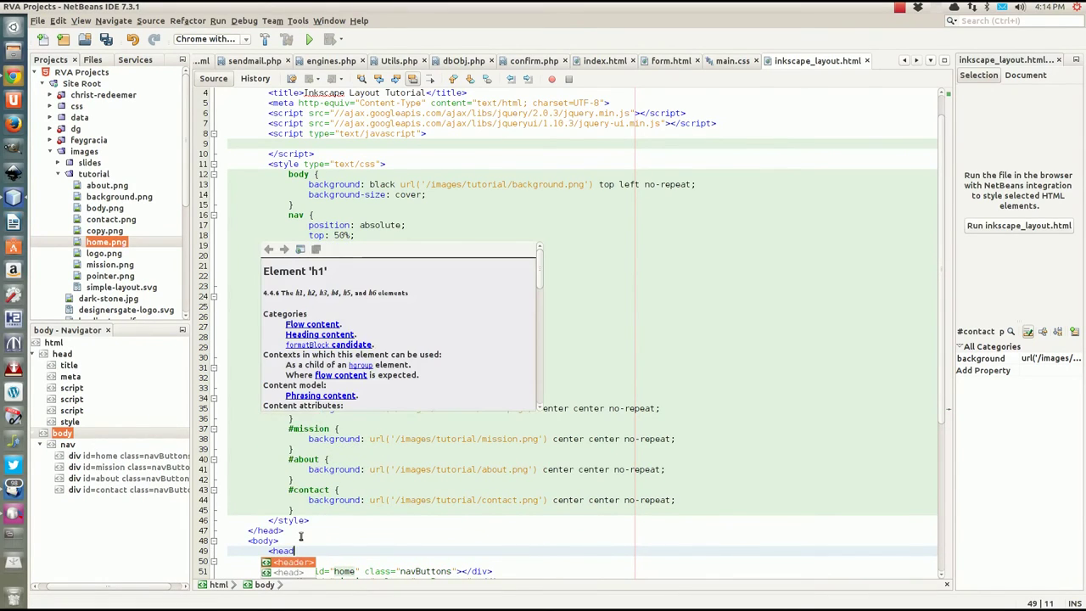
type("er>")
key("Return")
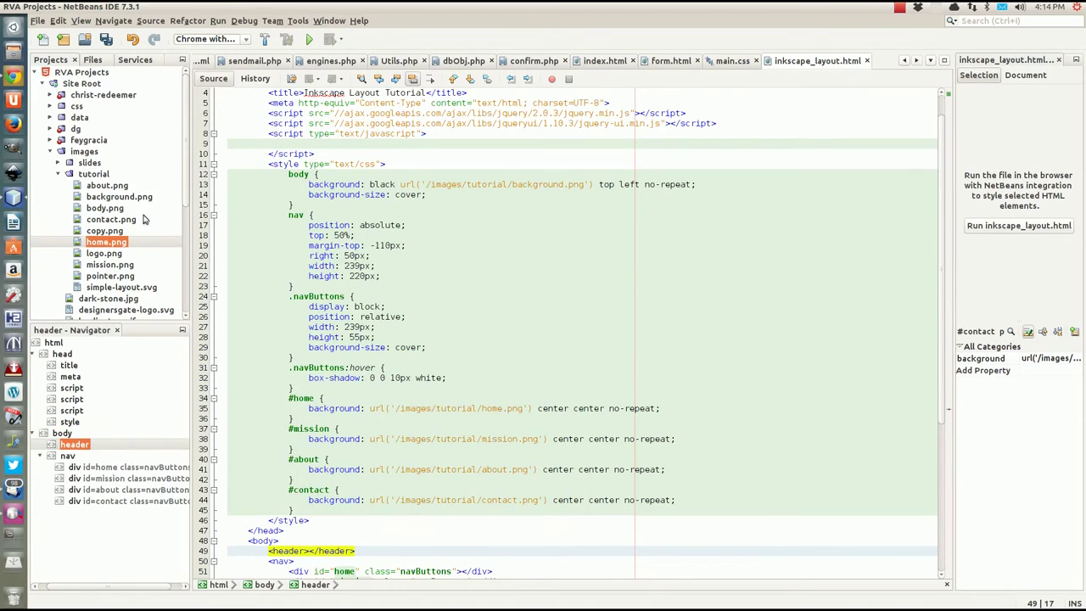
left_click(97, 255)
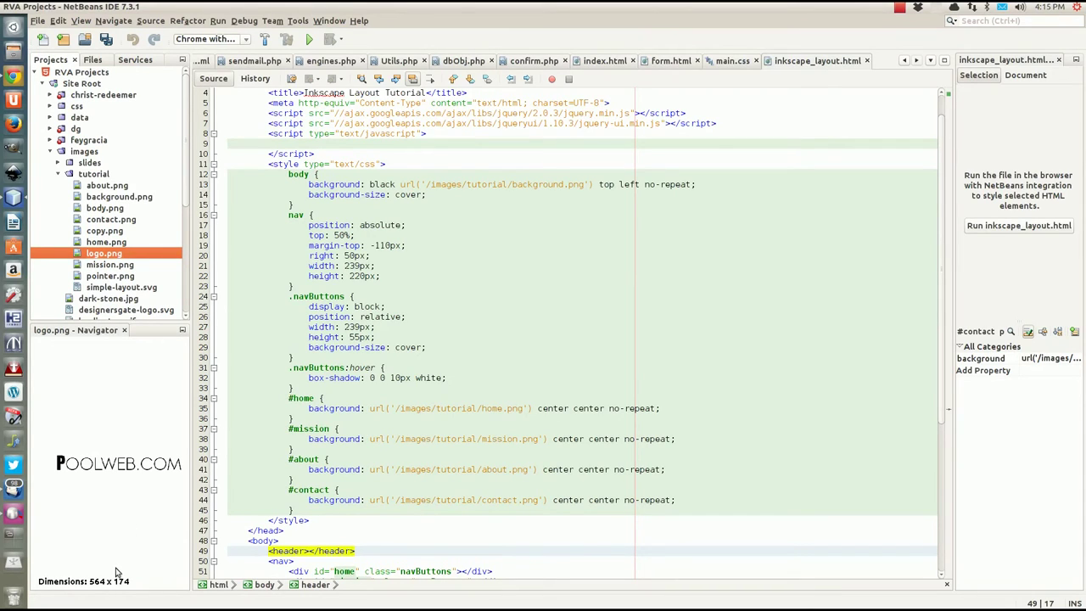
Add a header rule above nav with width 564px and height 174px
left_click(309, 206)
key("Return")
type("heade")
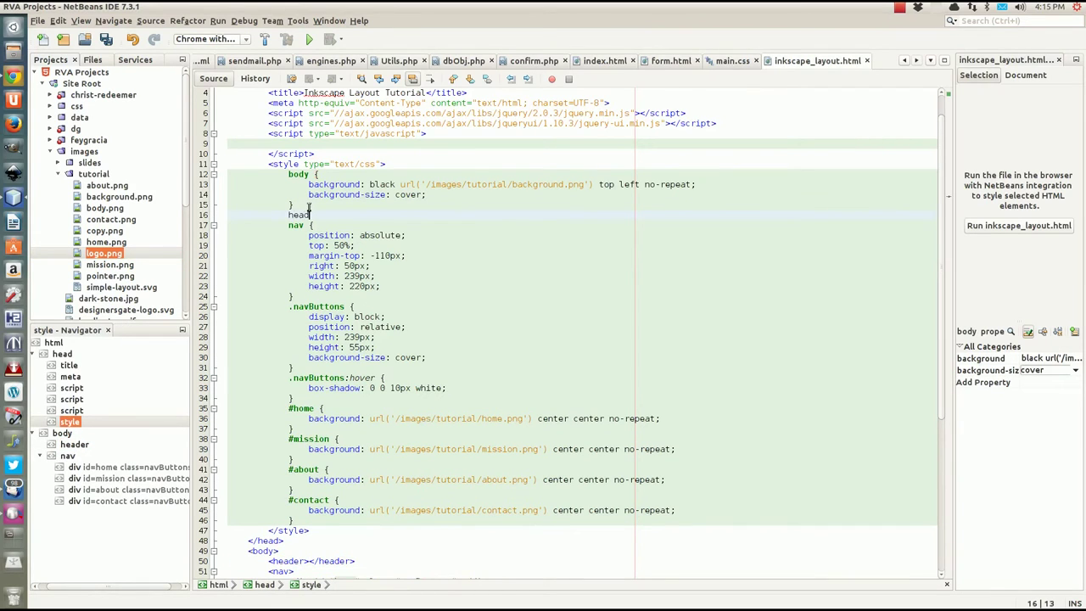
type("r {")
key("Return")
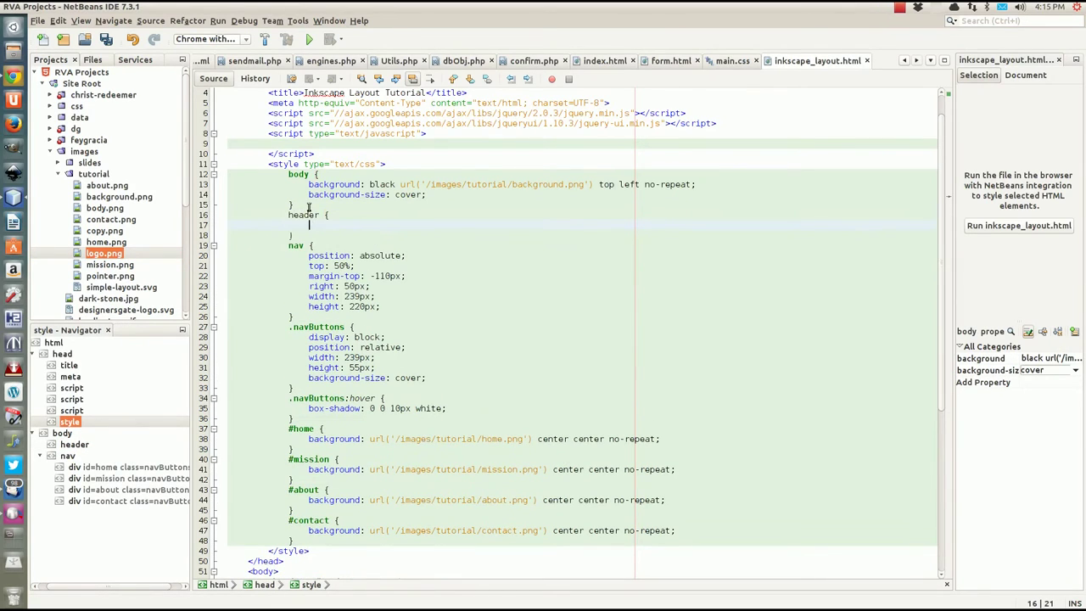
type("width")
key("Return")
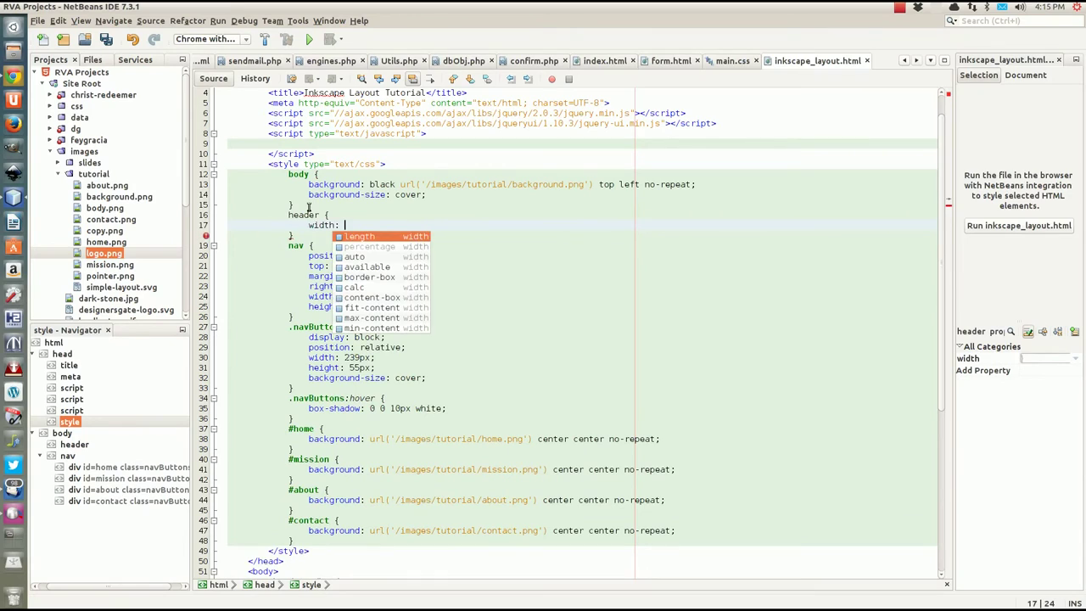
type("564px")
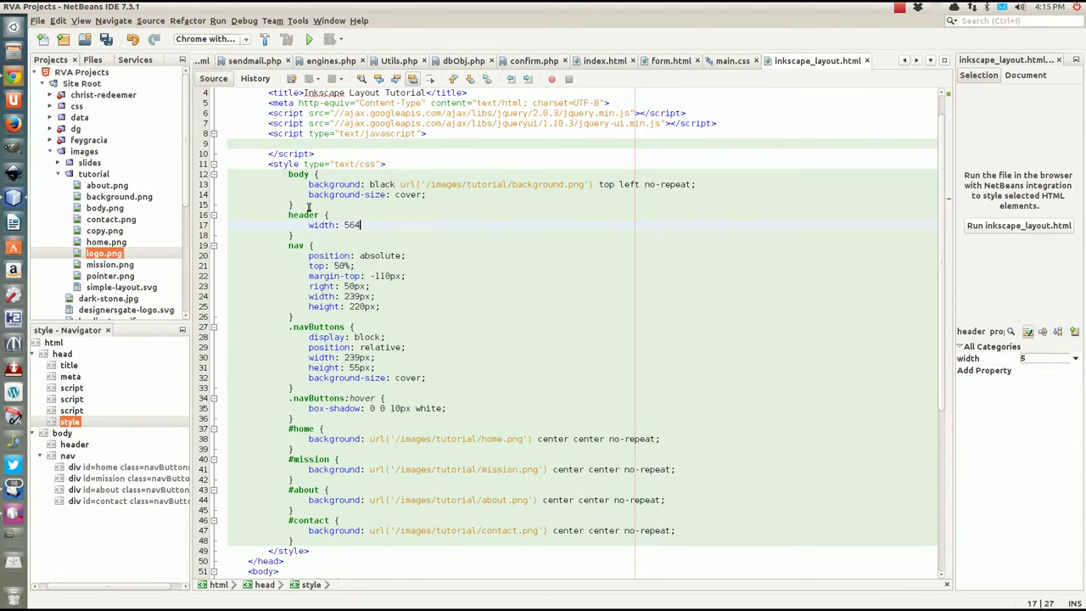
type(";")
key("Return")
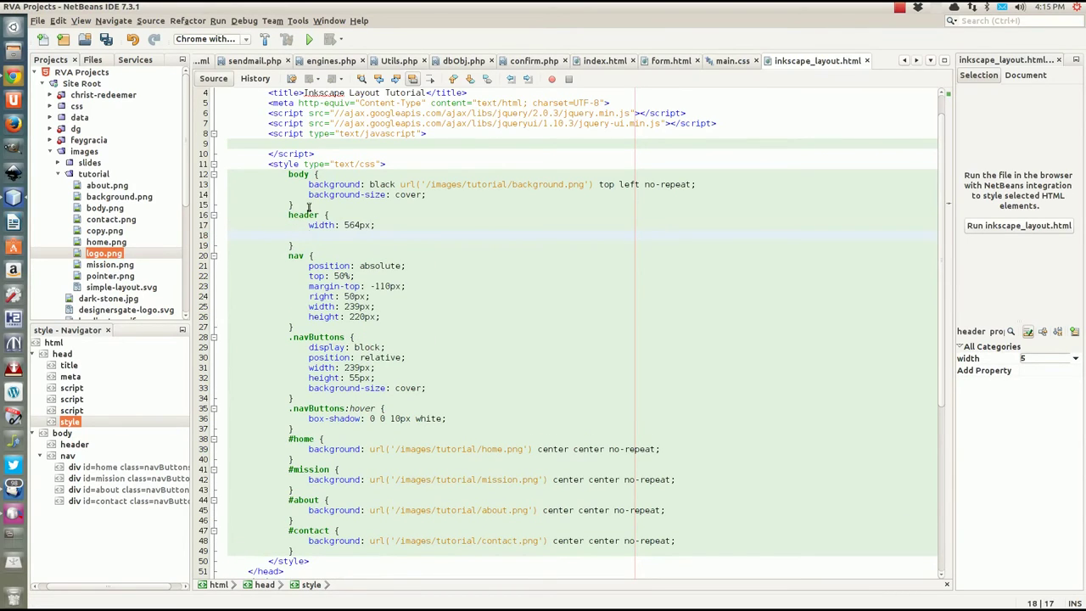
type("height")
key("Return")
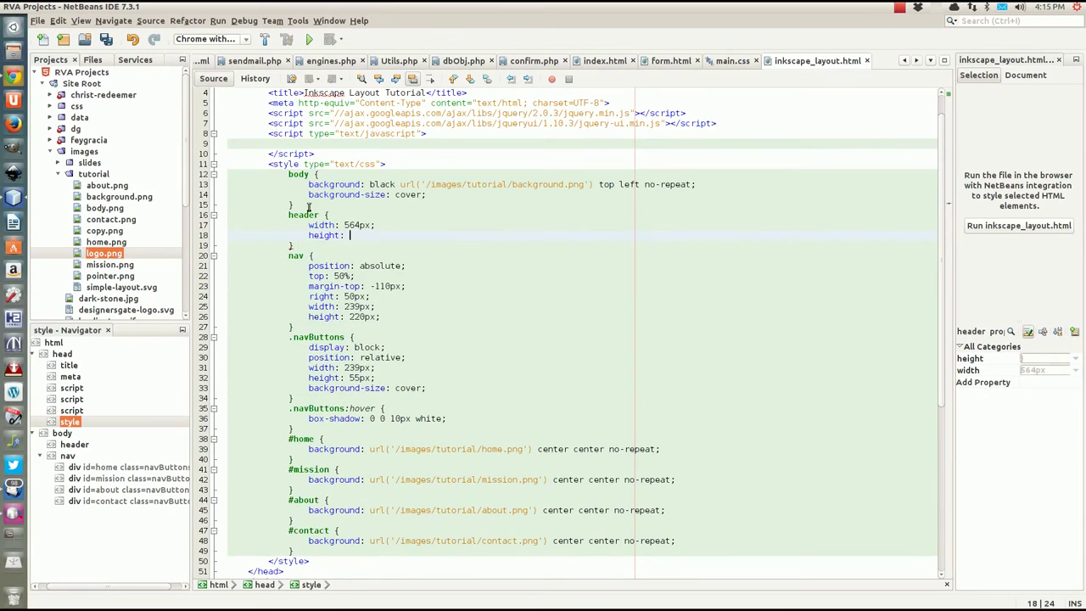
left_click(100, 254)
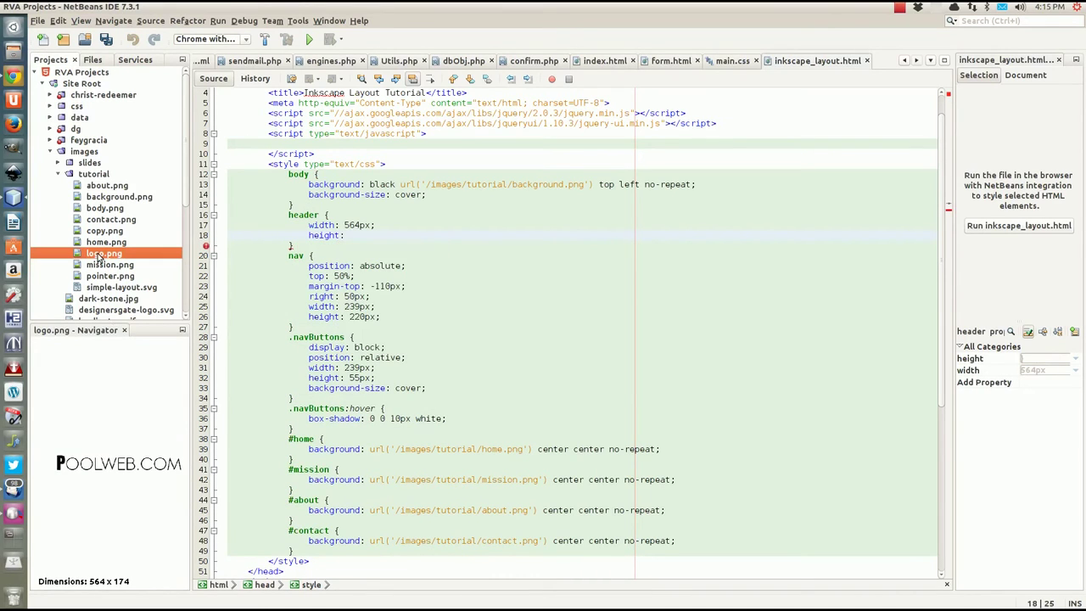
left_click(356, 235)
type("174")
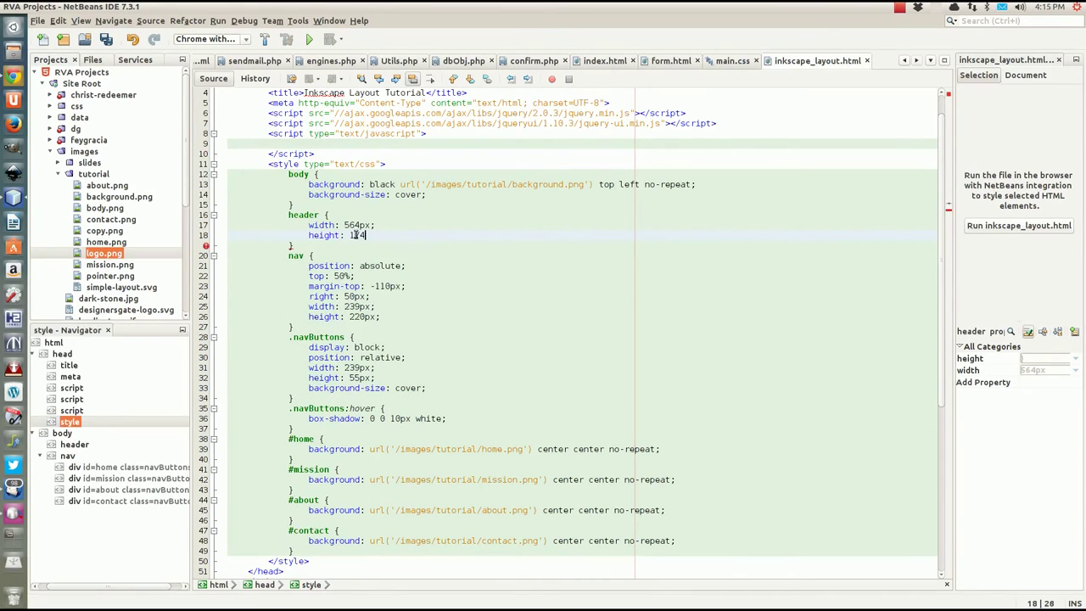
type("px;")
key("Return")
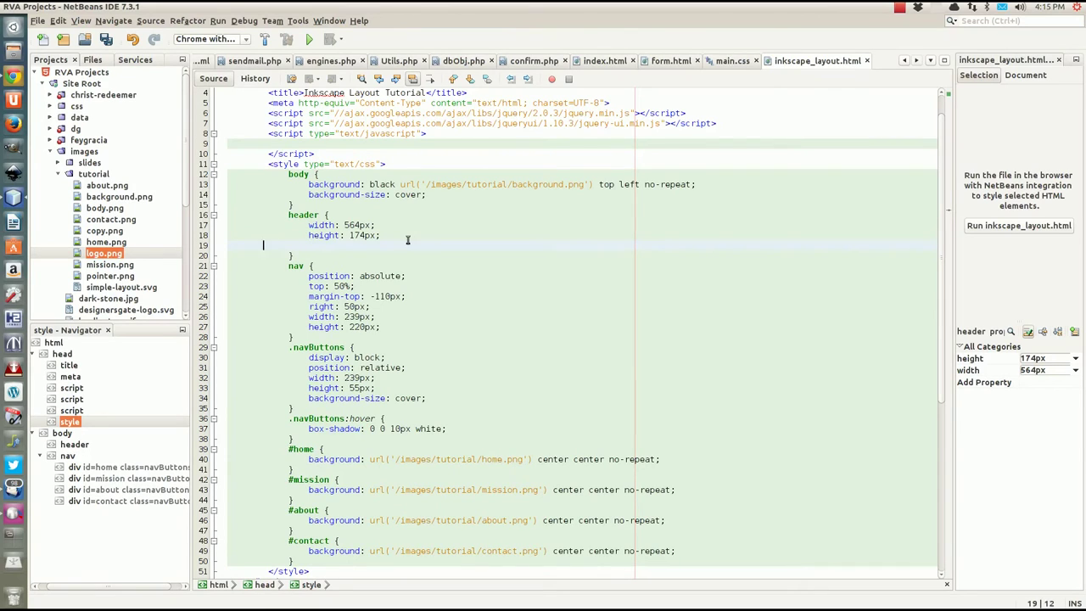
key("BackSpace")
key("BackSpace")
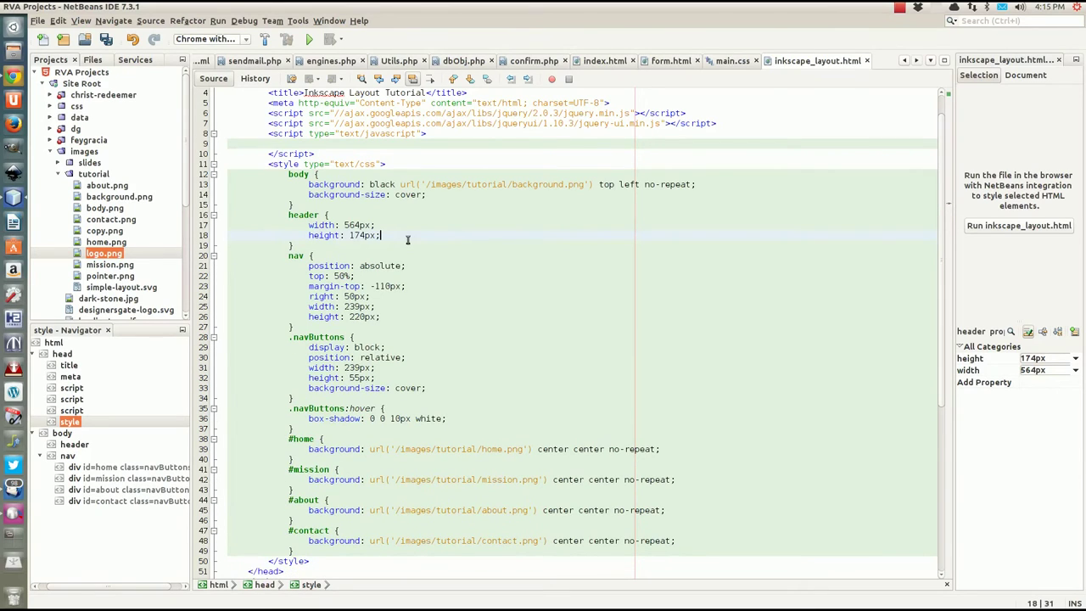
Give the header rule position: relative, top: 50px and left: 50px, and save
left_click(337, 215)
key("Return")
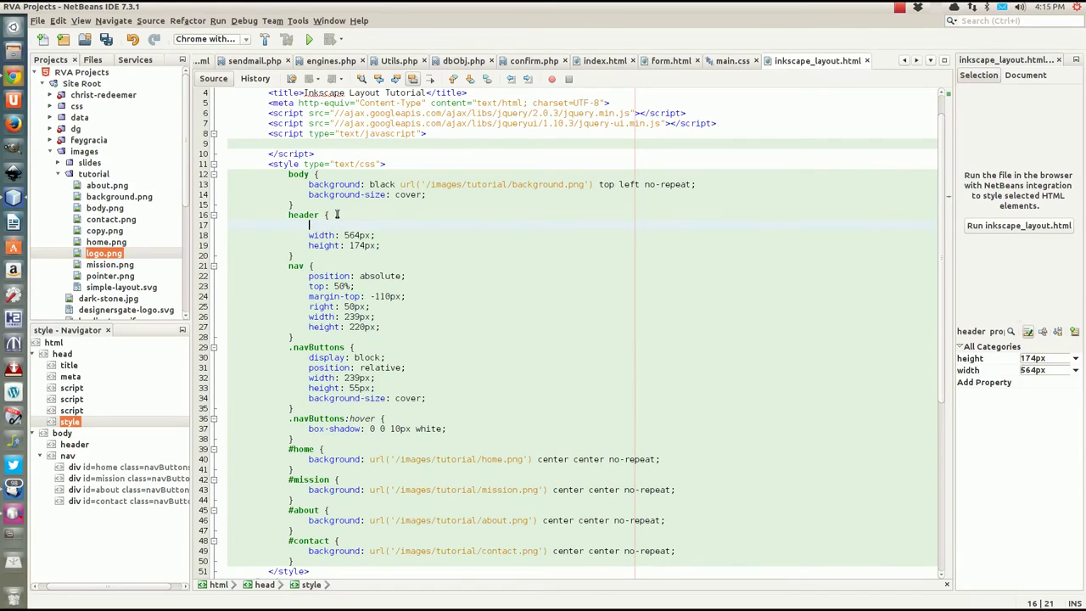
type("position")
type(": re")
type("lative")
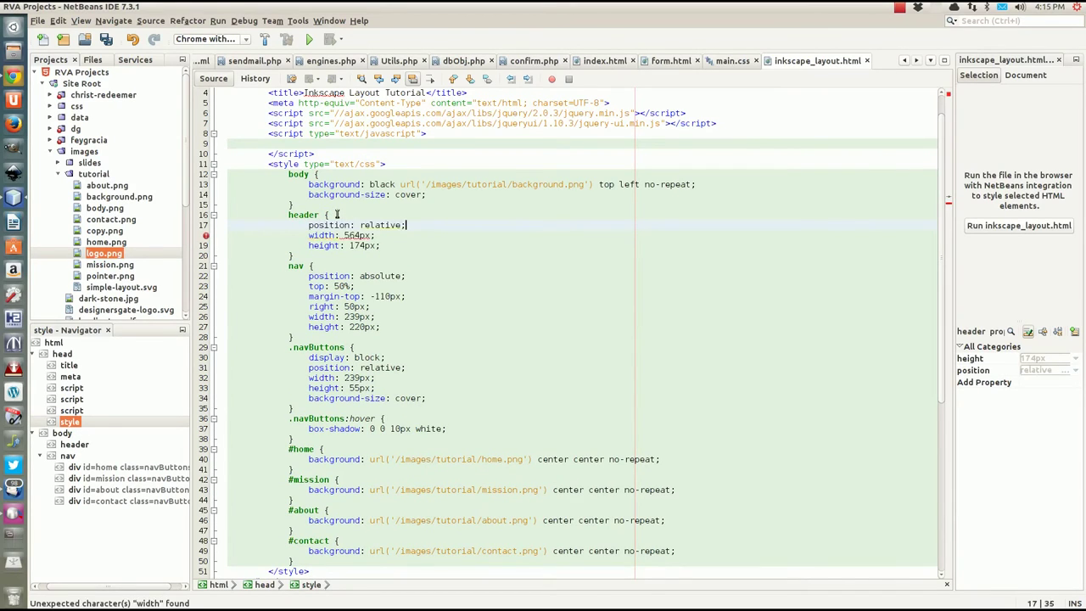
type(";")
key("Return")
type("top")
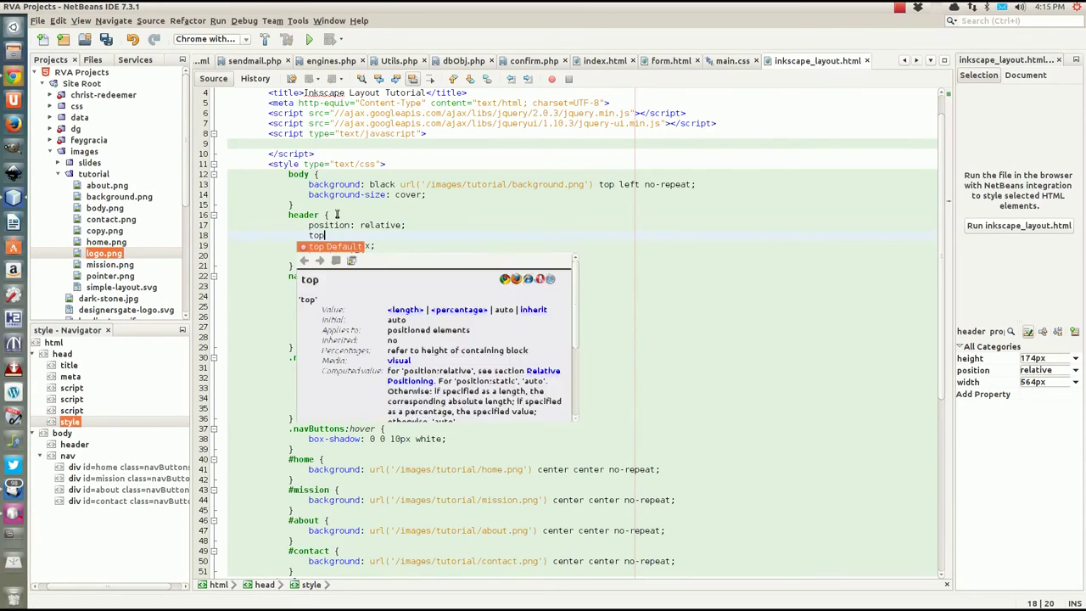
type(": 50")
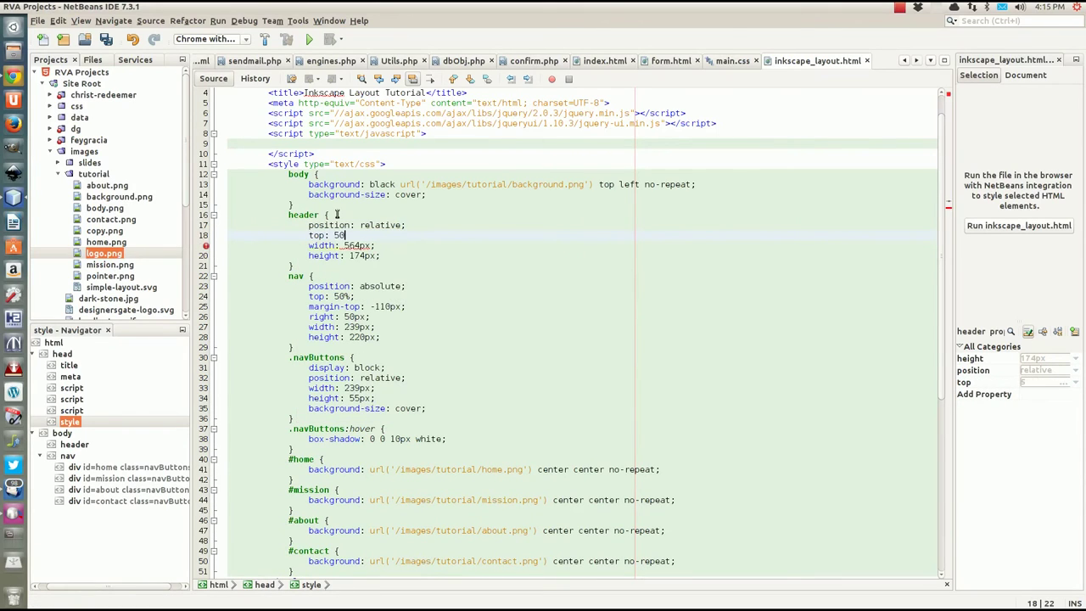
type("px;")
key("Return")
type("left")
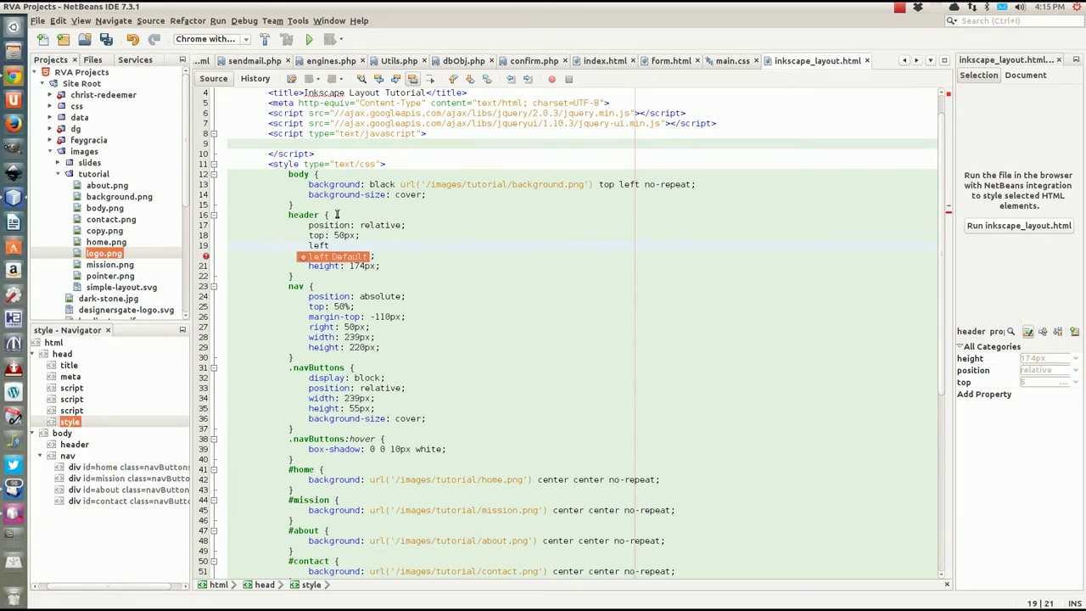
type(": 50px;")
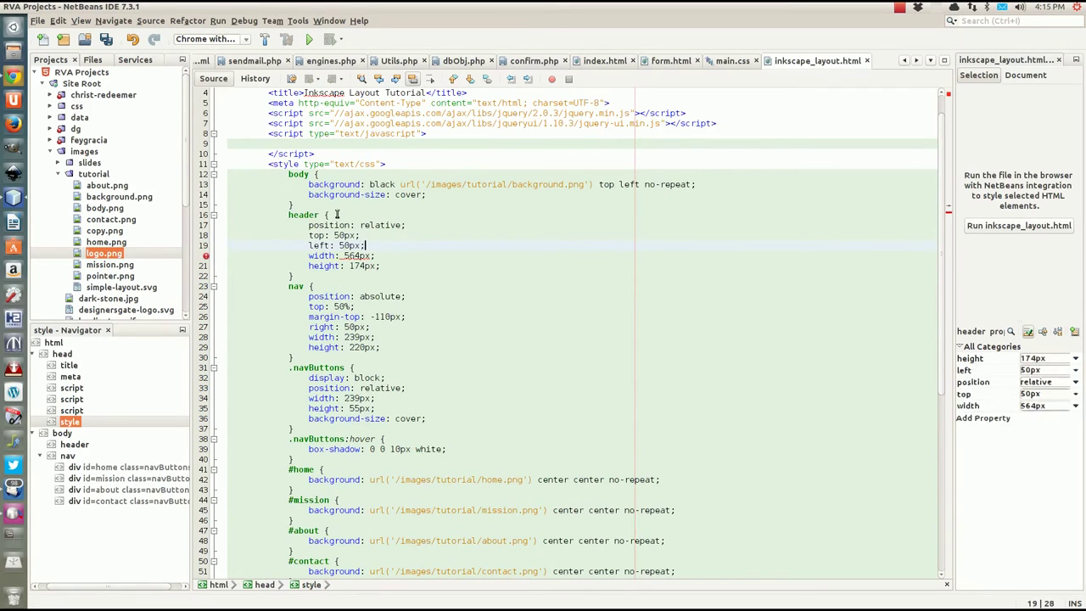
scroll(410, 259, "down", 1)
scroll(417, 278, "down", 5)
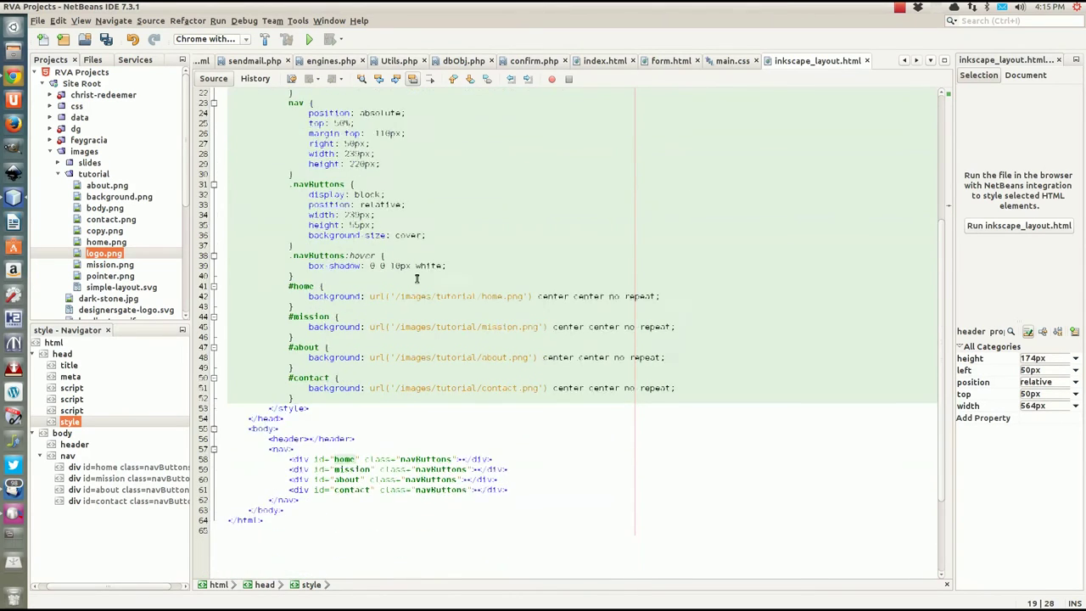
key("ctrl+s")
scroll(417, 278, "up", 3)
scroll(422, 316, "up", 3)
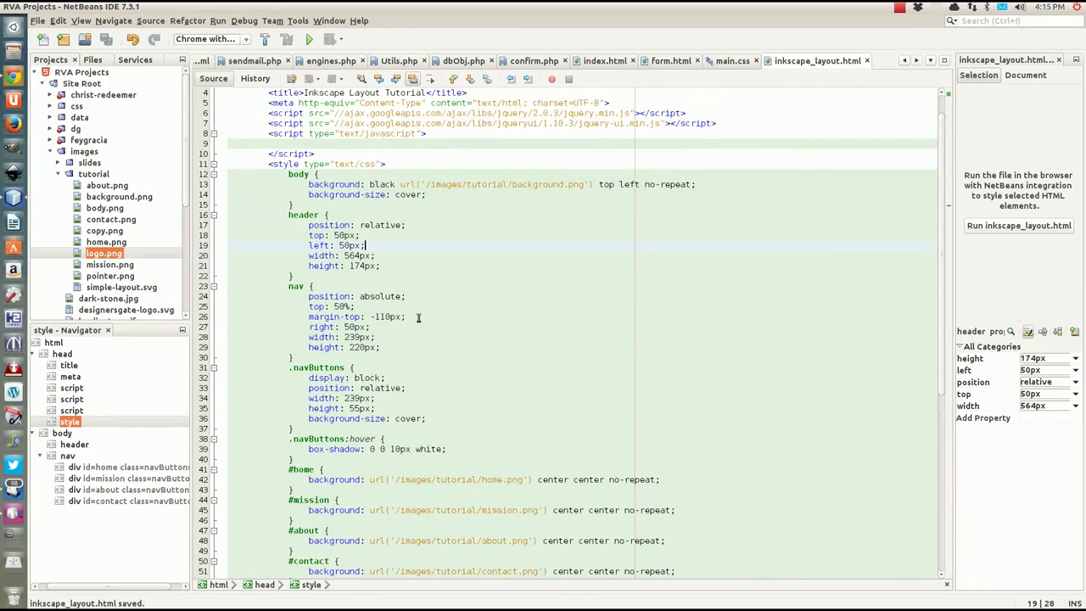
scroll(415, 327, "down", 4)
scroll(406, 342, "down", 1)
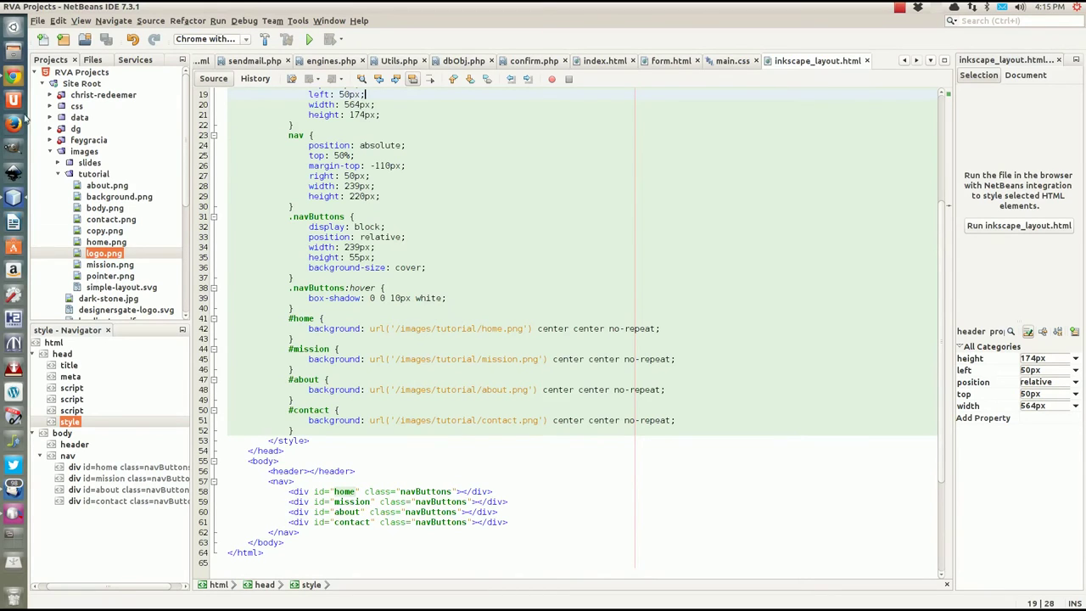
scroll(281, 248, "up", 4)
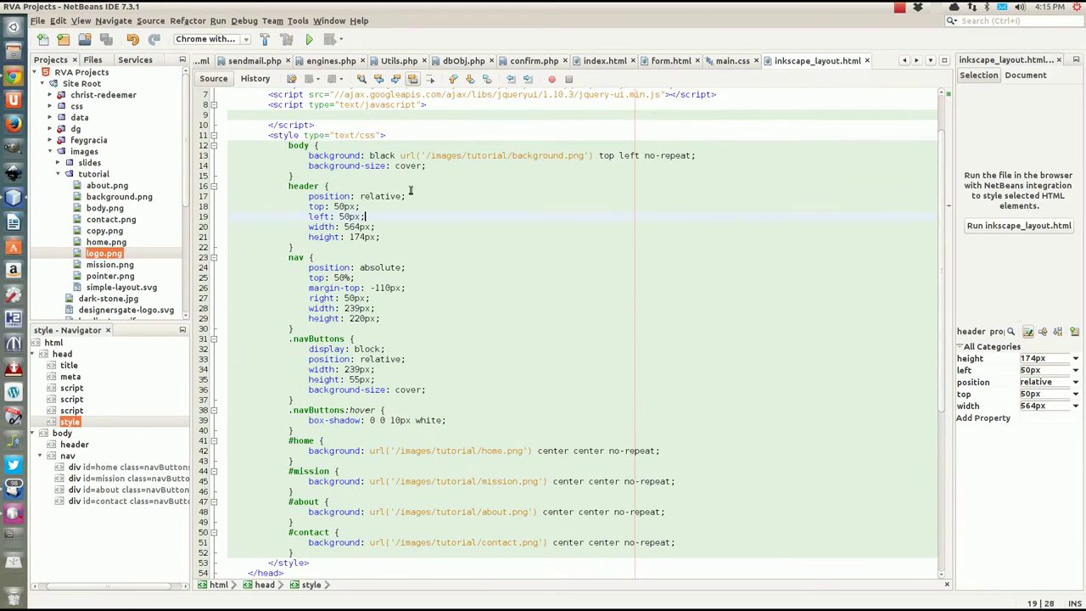
Add a background declaration with url() top left no-repeat to the header rule
left_click(339, 187)
key("Return")
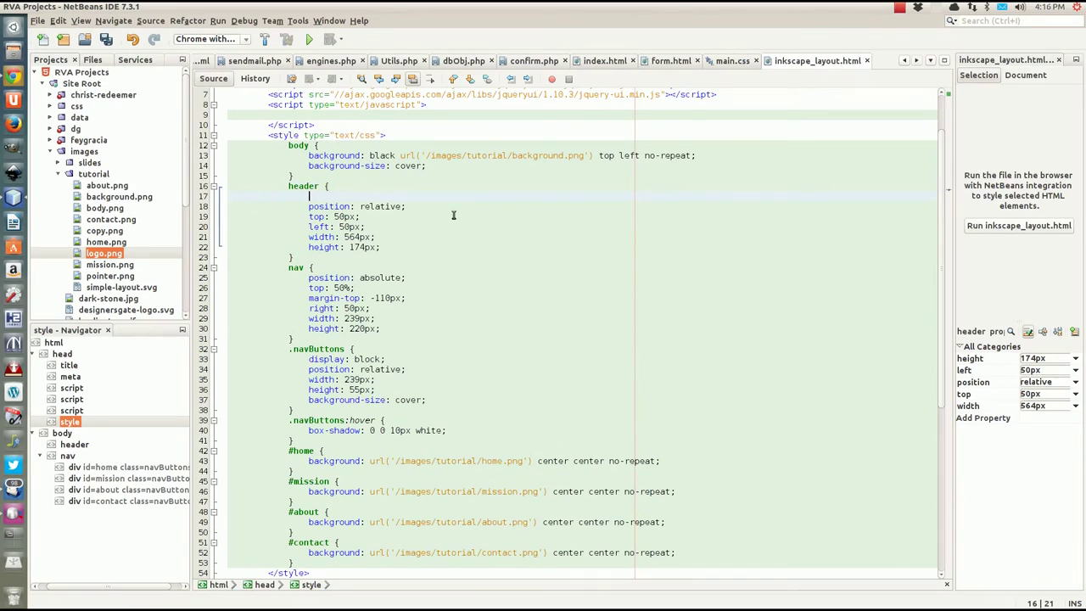
type("background")
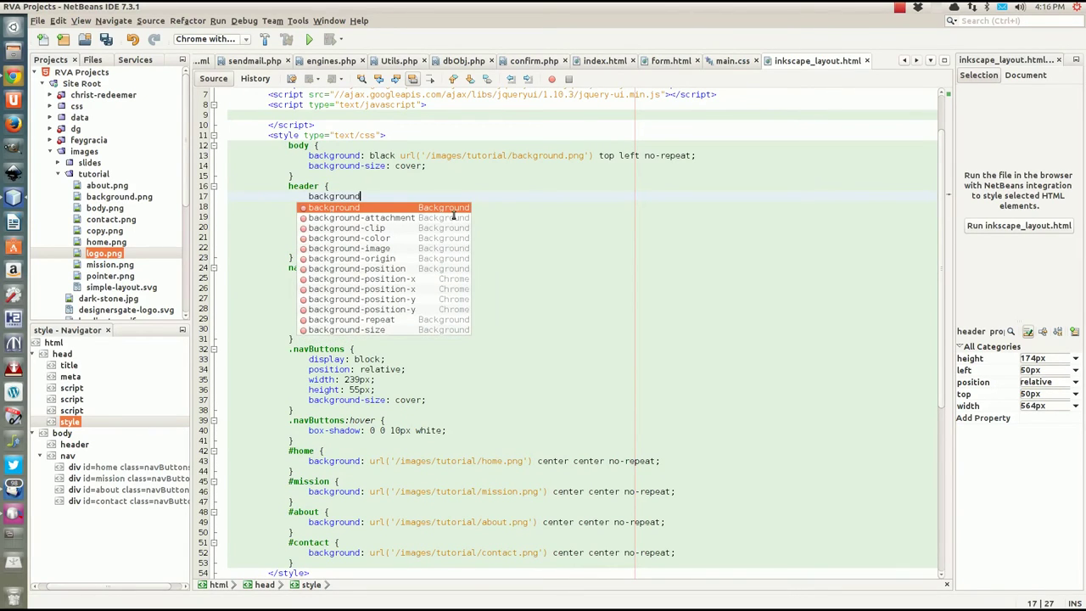
key("Return")
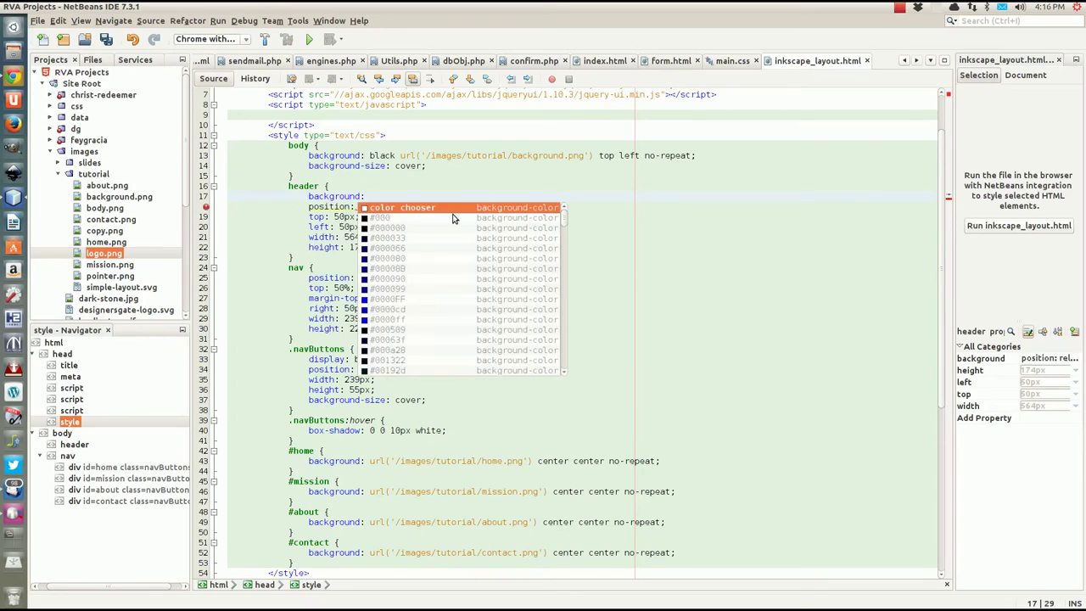
type("url();")
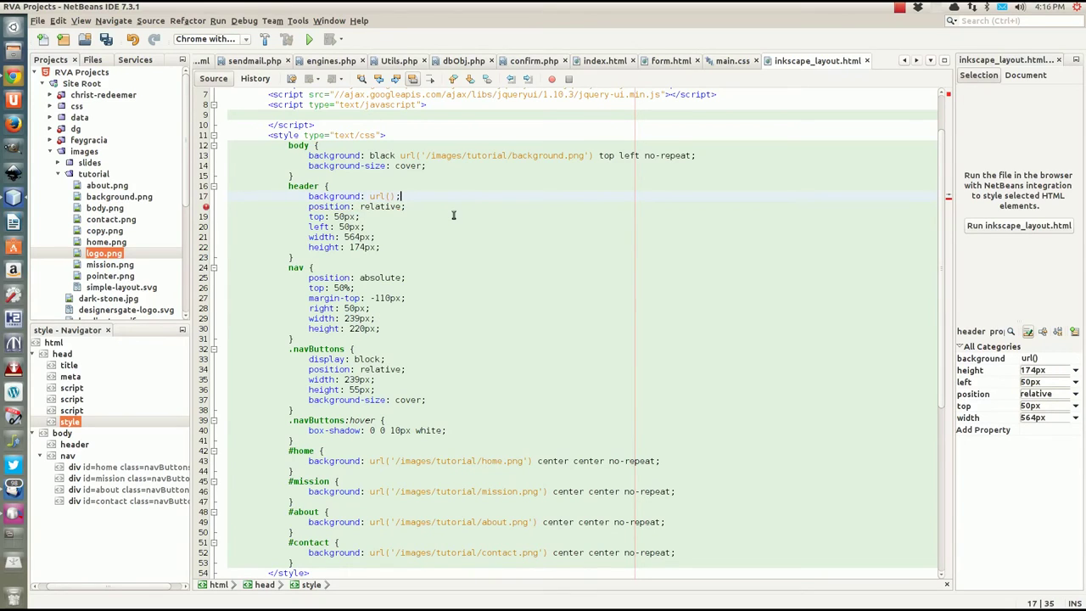
key("Left")
type("top")
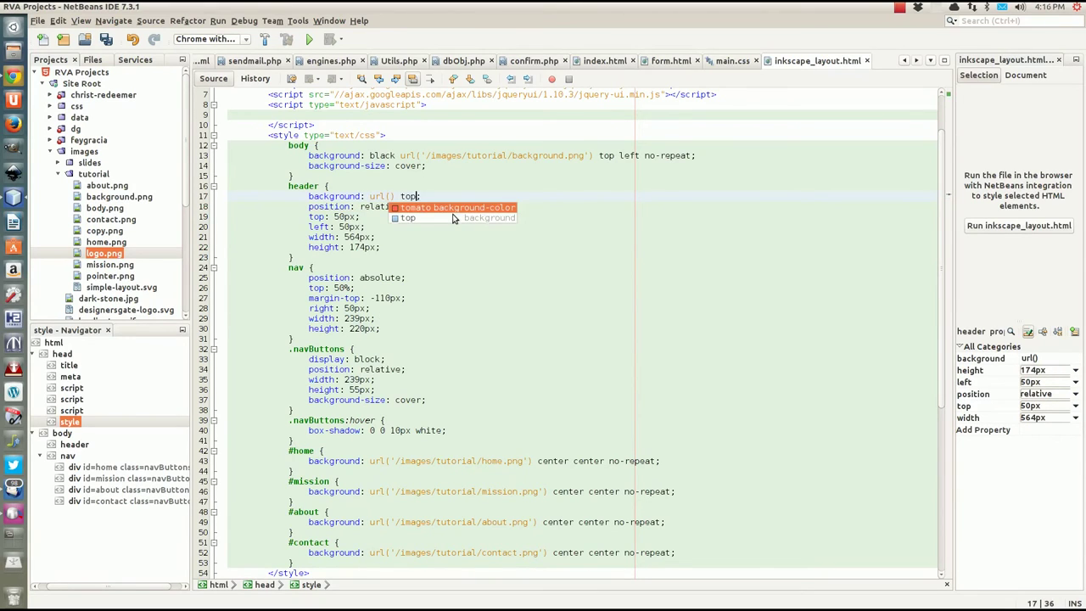
type(" left")
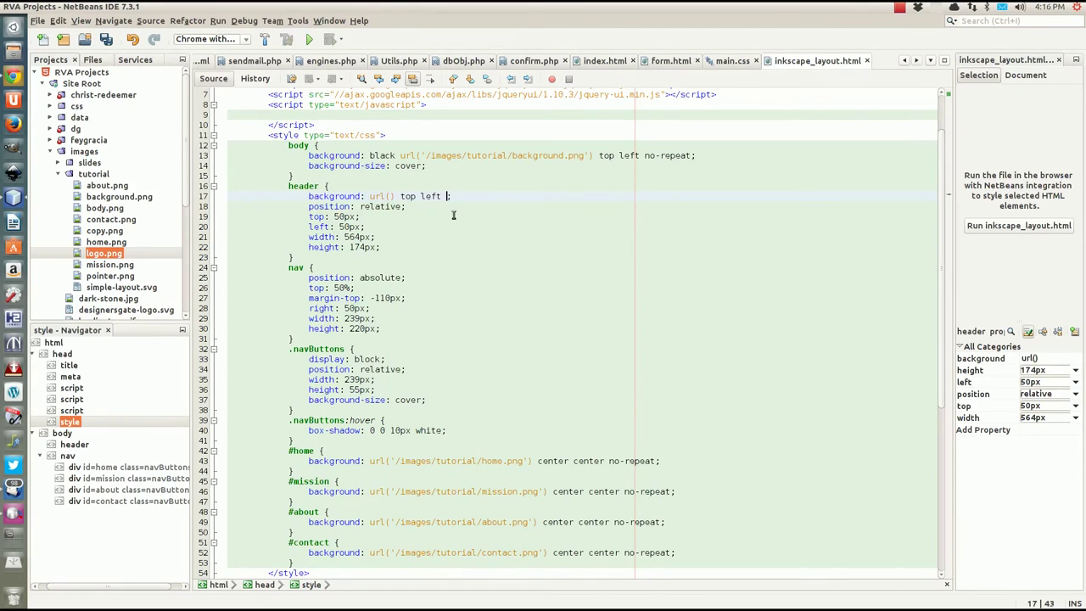
type(" no-repe")
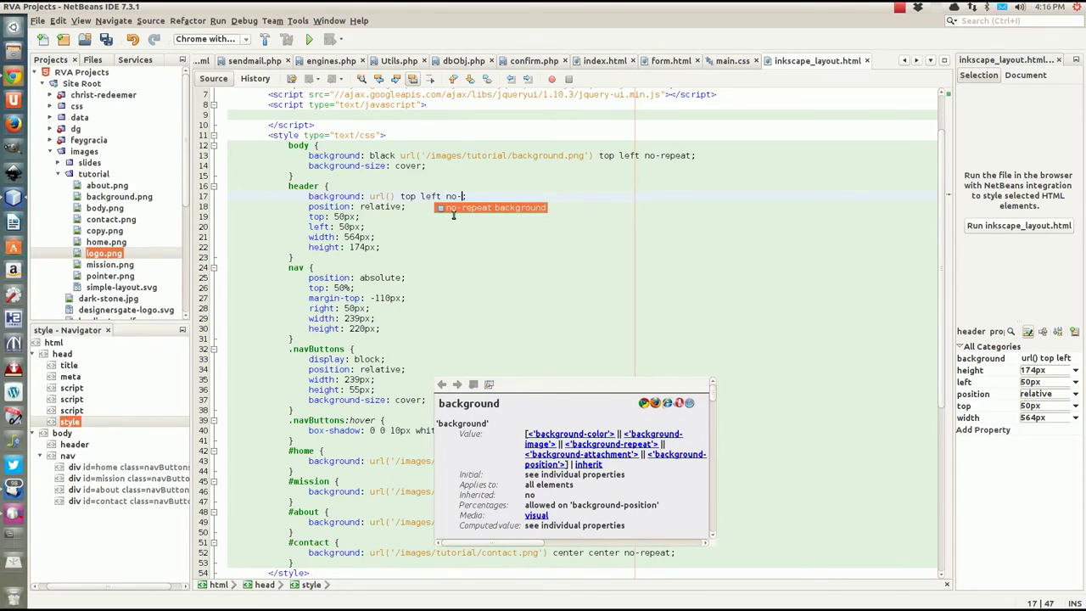
type("at")
type(";")
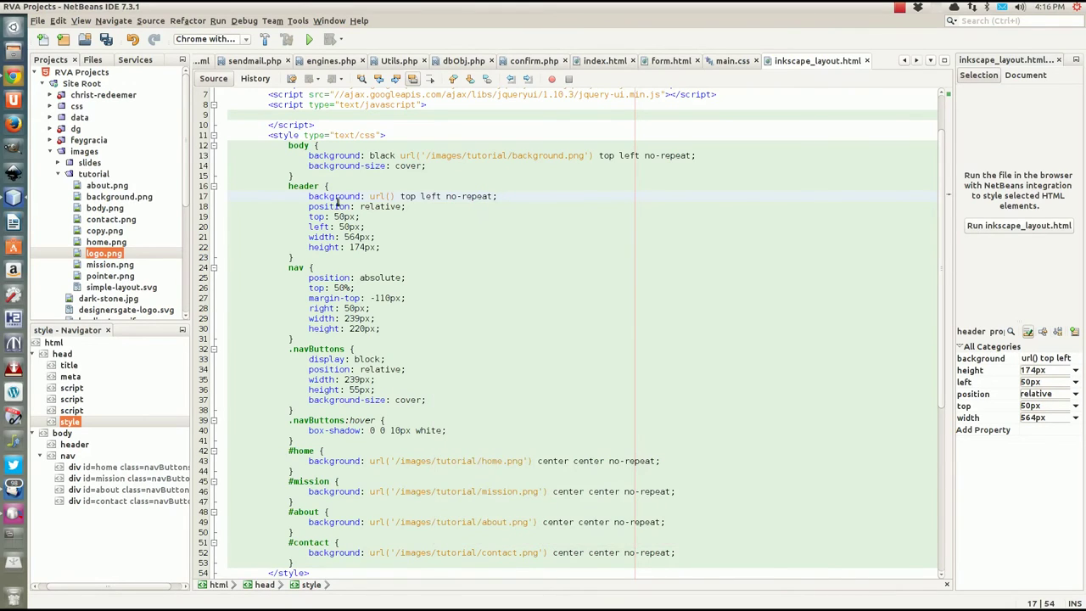
Fill the url with '/images/tutorial/logo.png' and save the file
left_click(390, 196)
type("'")
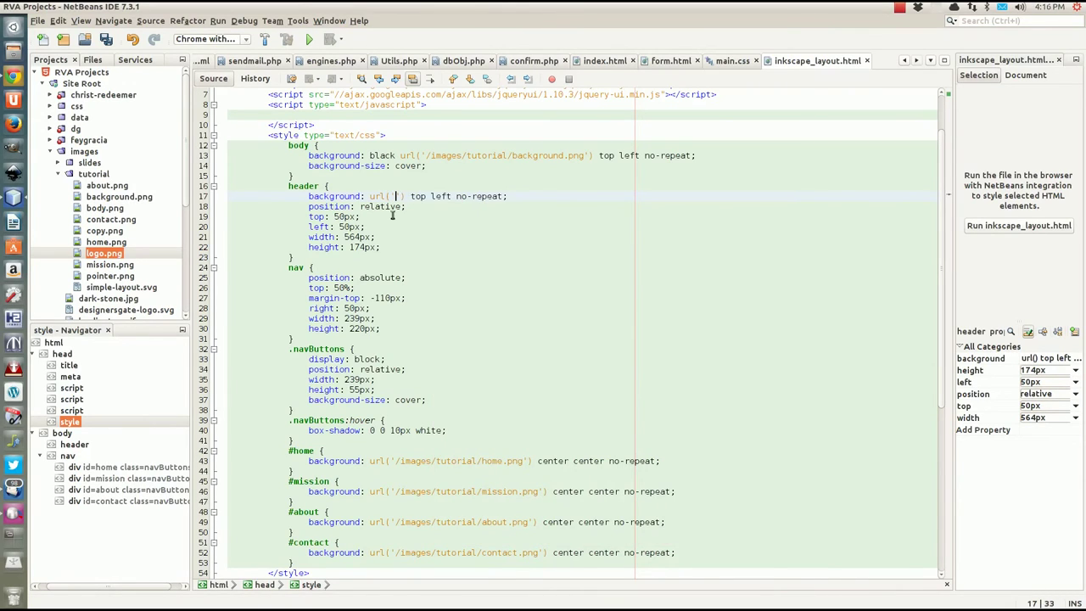
type("/images")
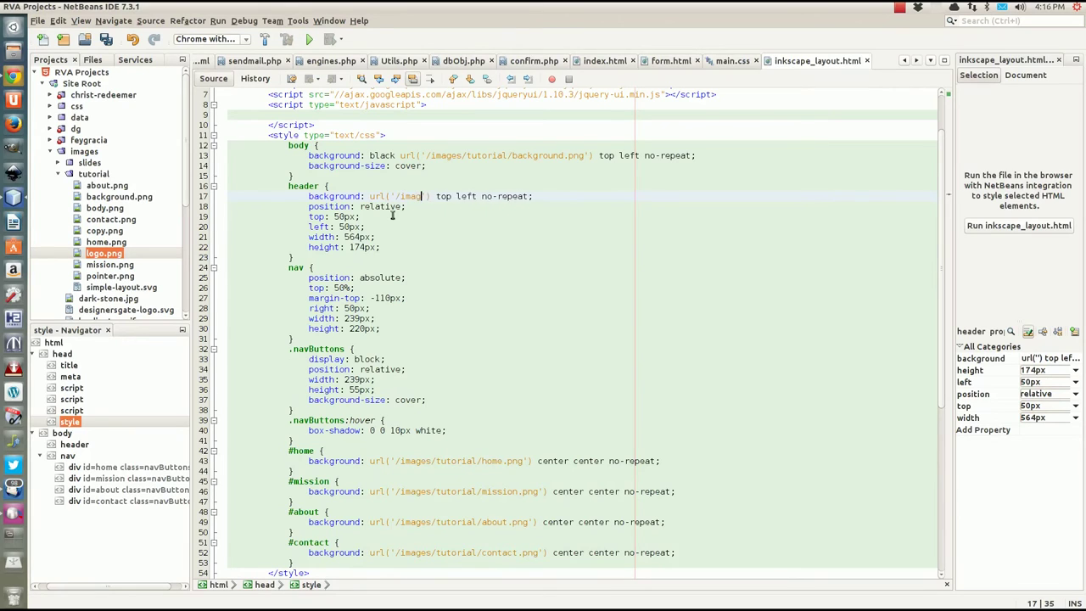
type("/tut")
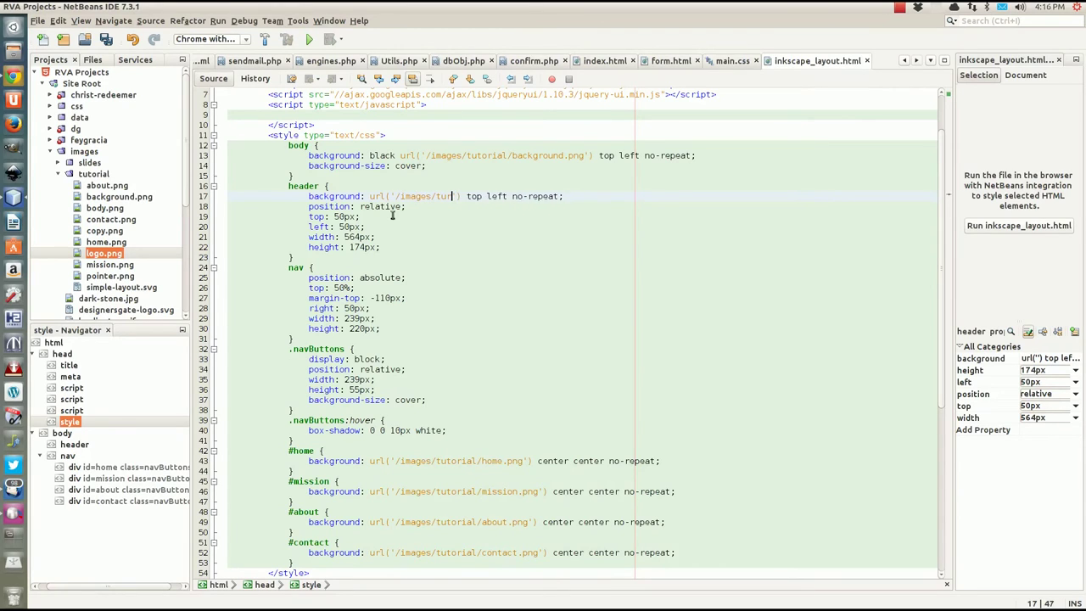
type("orial/b")
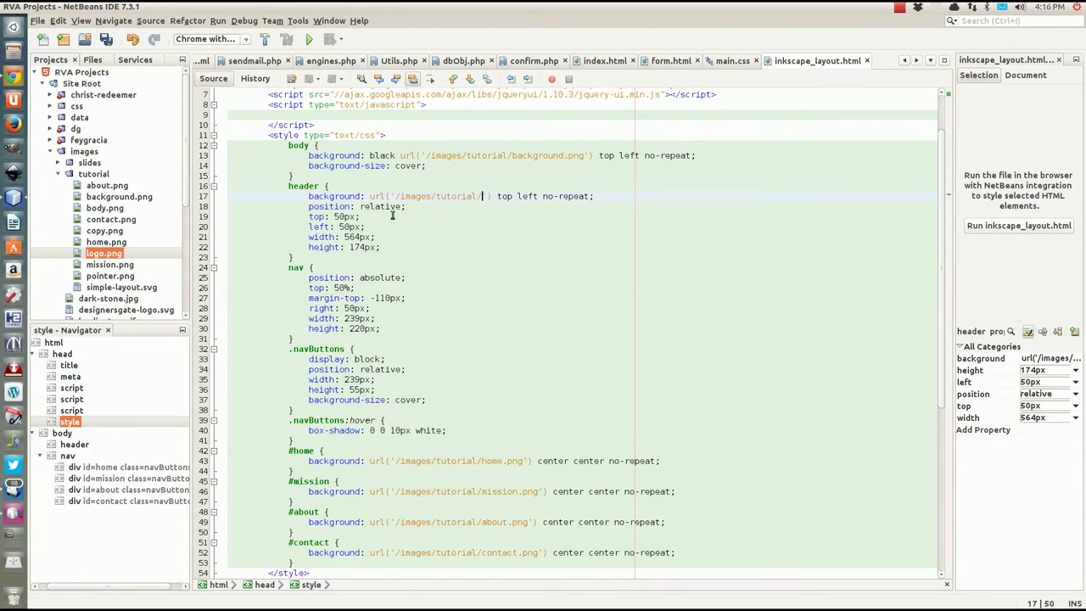
type("a")
key("BackSpace")
key("BackSpace")
type("lo")
type("go.png'")
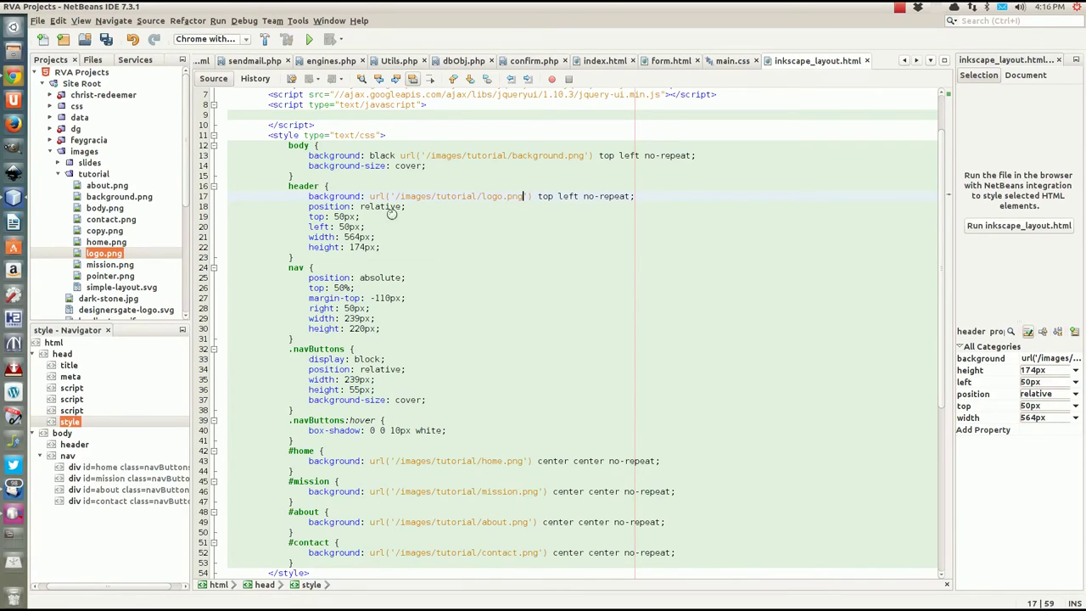
key("ctrl+s")
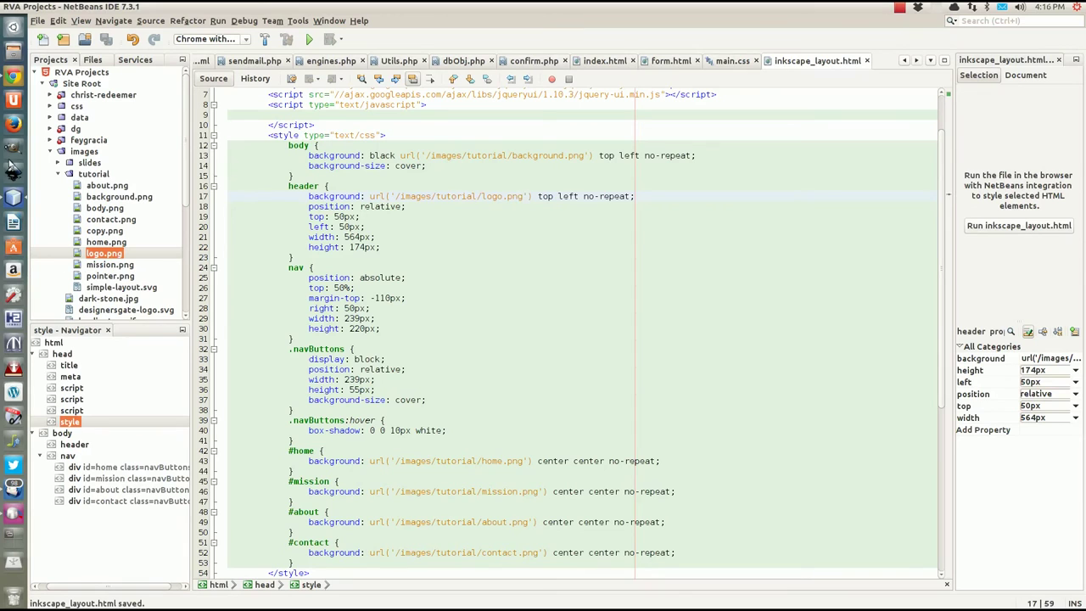
left_click(13, 83)
Reload the page in Chrome to check the POOLWEB.COM logo, then return to the NetBeans source
key("ctrl+r")
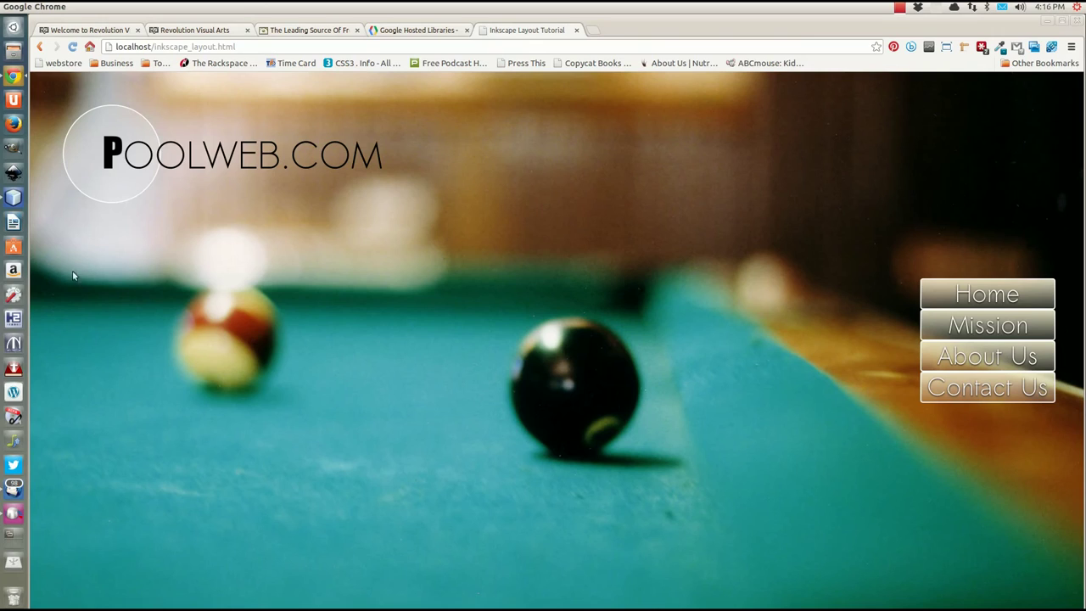
left_click(12, 202)
scroll(367, 298, "down", 7)
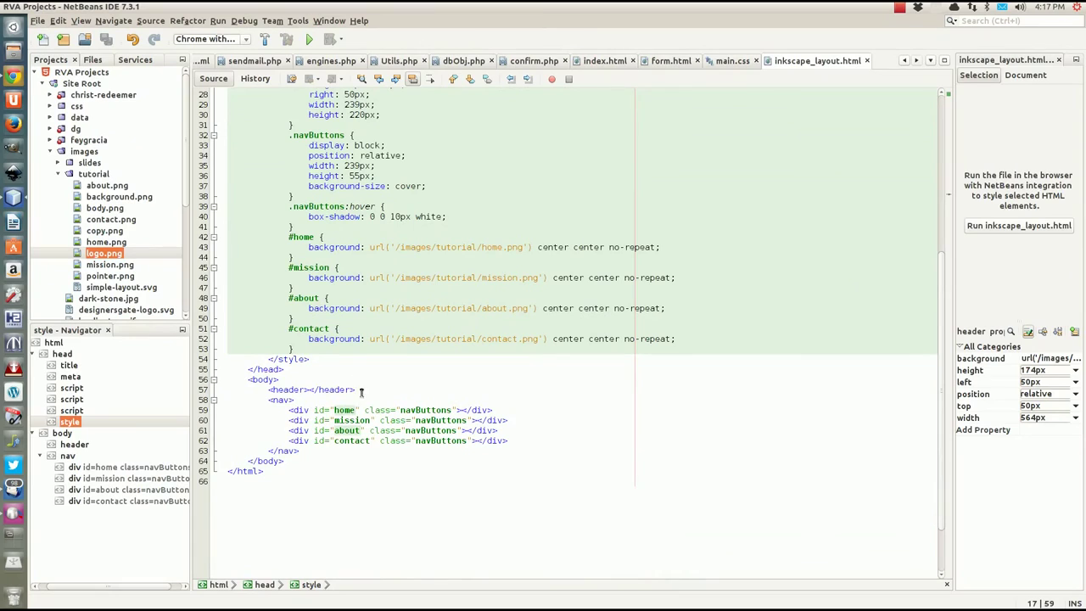
Insert an empty <section id="body"></section> on a new line after the closing nav tag
left_click(305, 451)
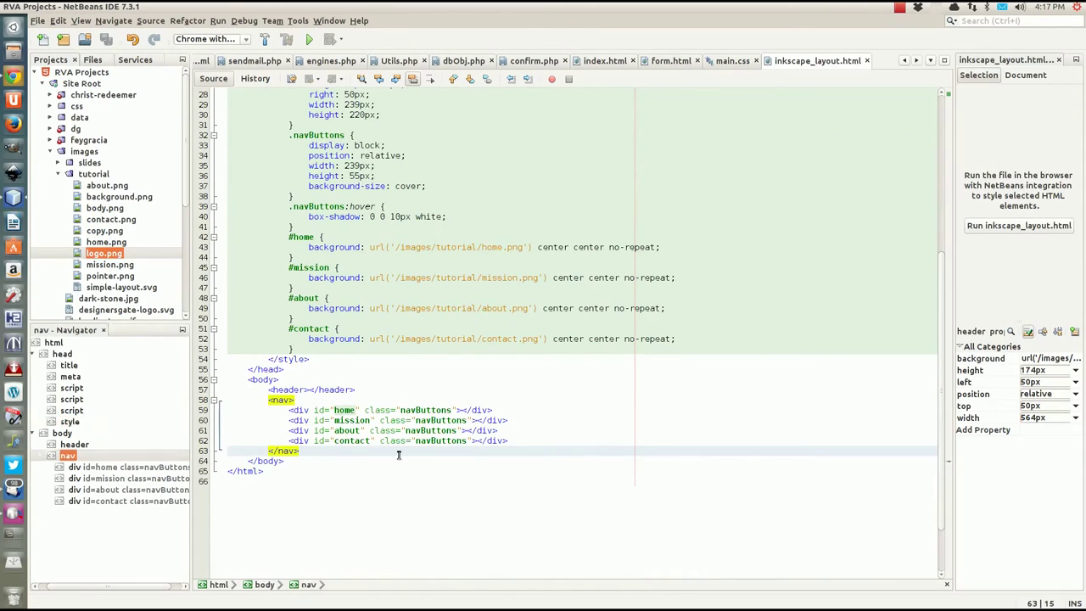
key("Return")
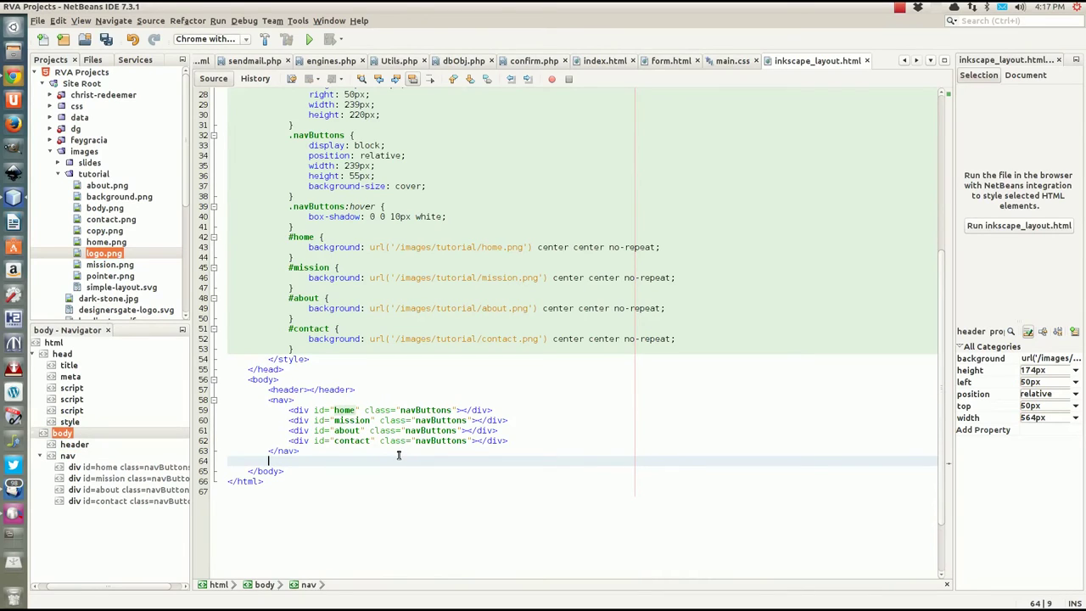
type("<div")
type(">")
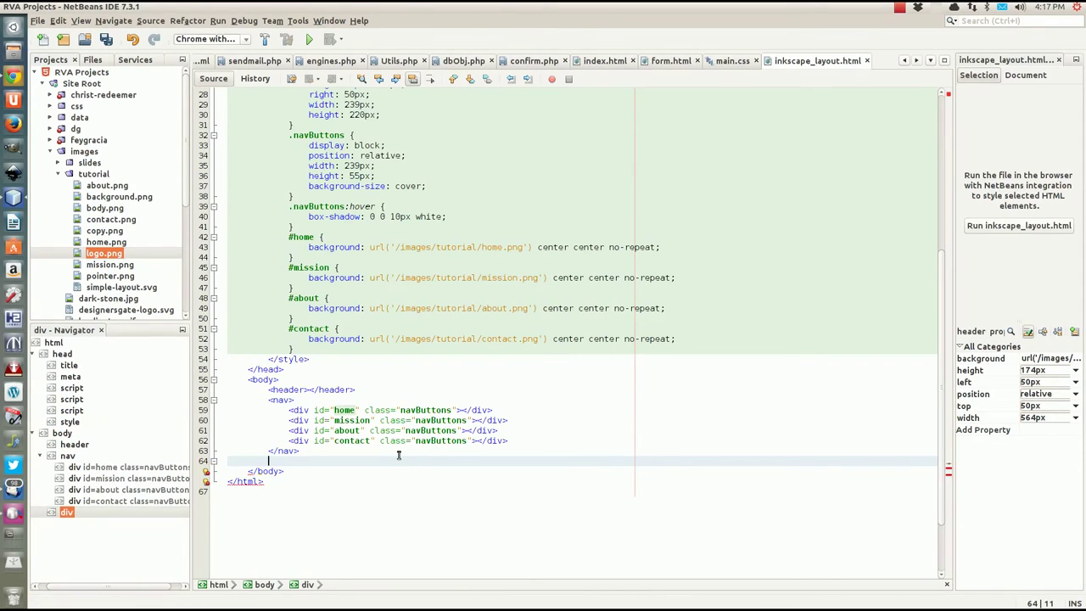
type("sec")
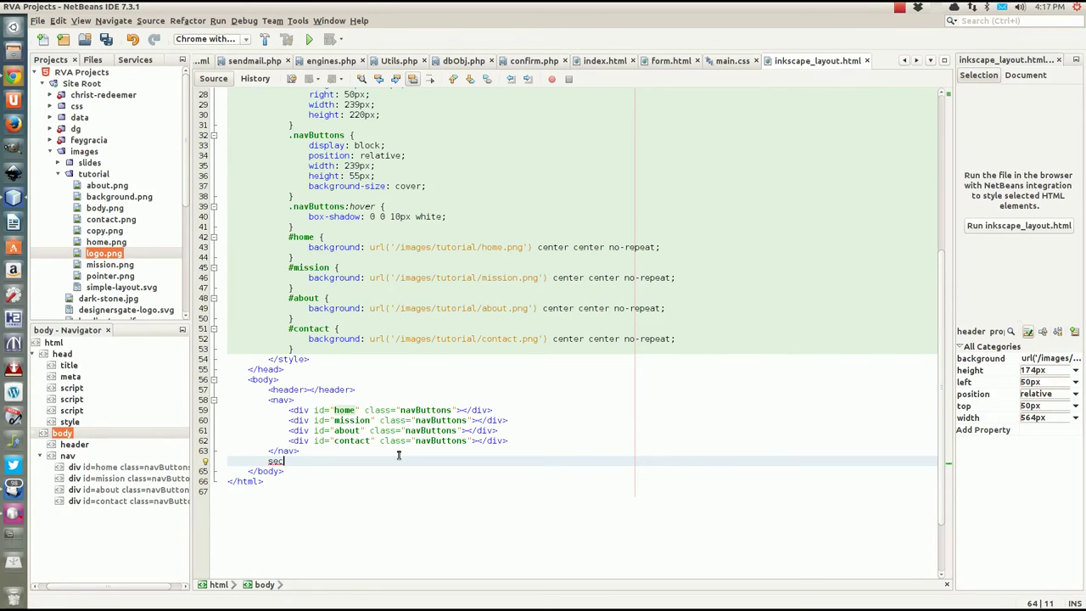
key("BackSpace")
key("BackSpace")
key("BackSpace")
type("<section")
type(" id=\"")
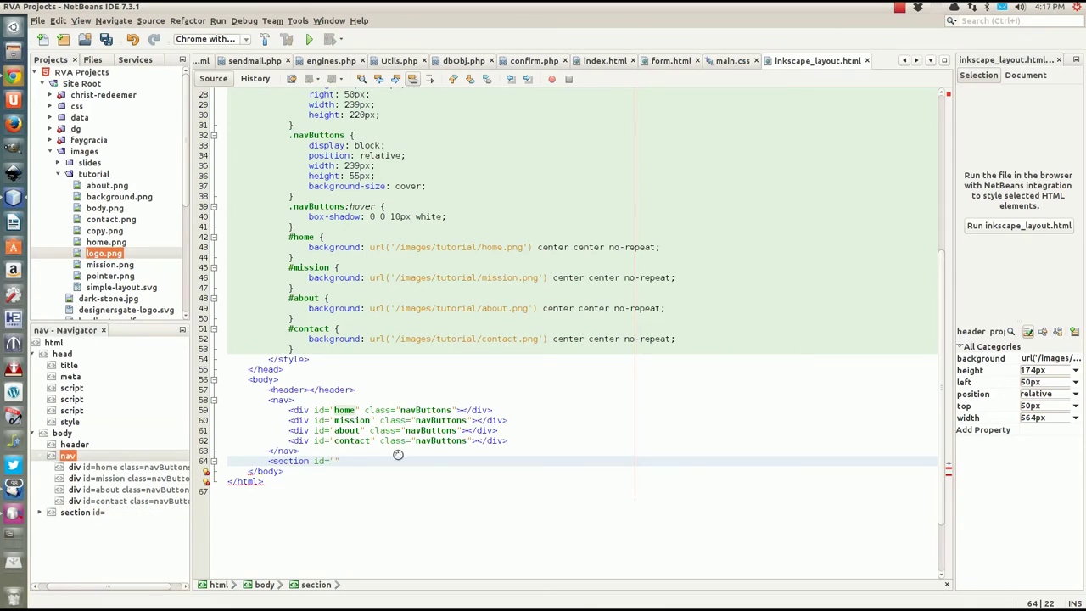
type("body\"")
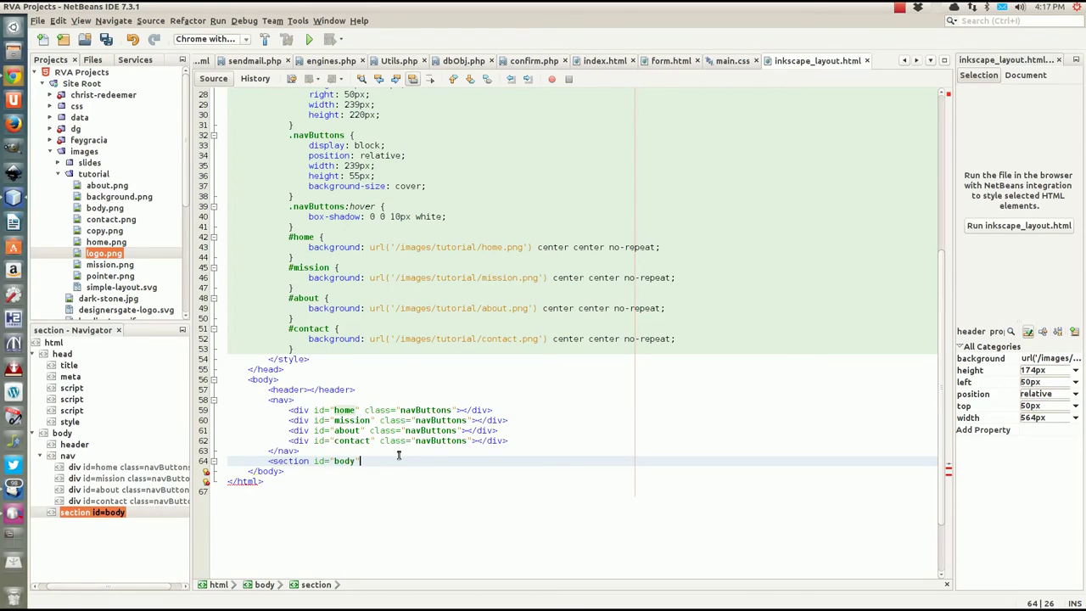
type("><")
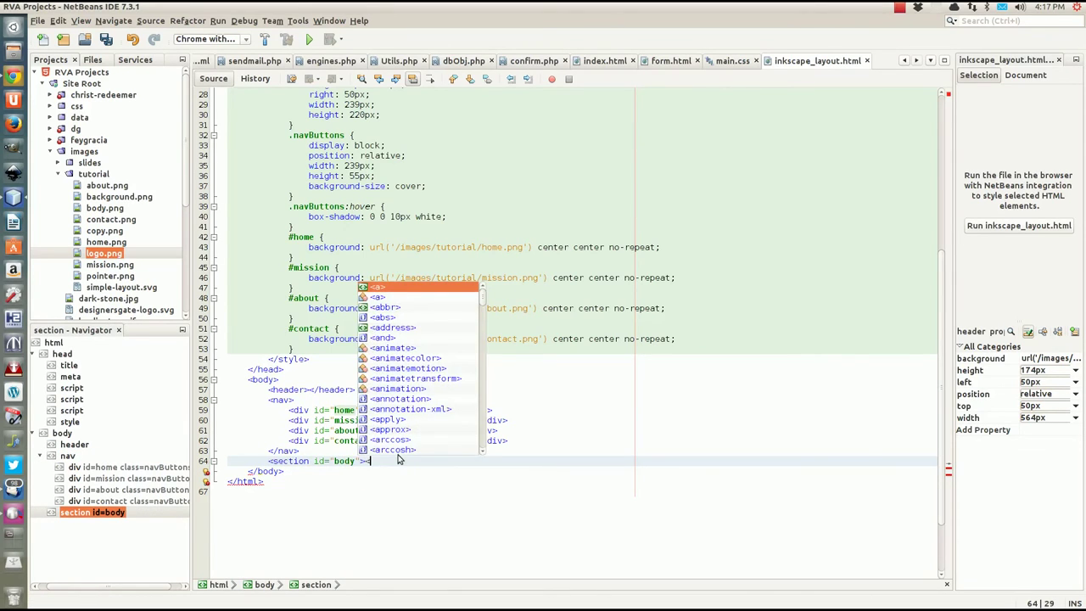
type("/se")
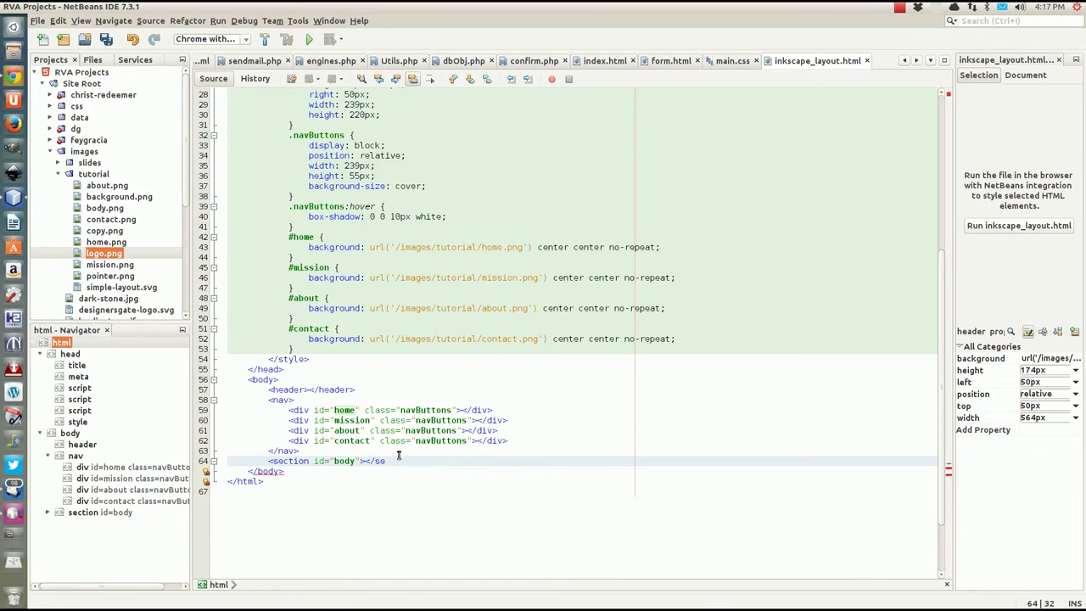
type("ction>")
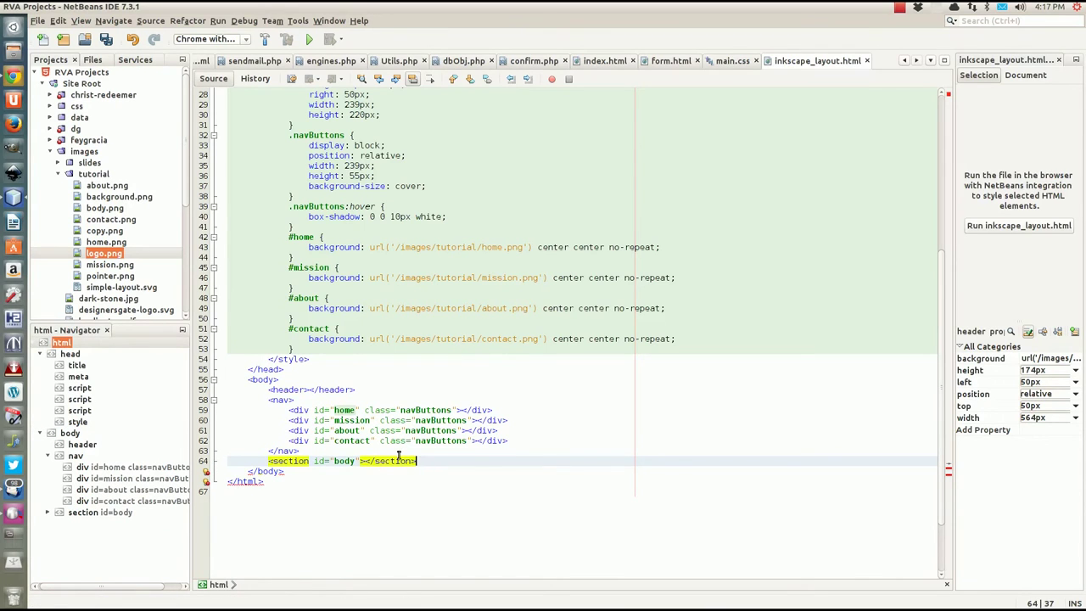
scroll(373, 407, "up", 3)
Start a new section { } rule below the #contact rule in the stylesheet
scroll(331, 339, "up", 3)
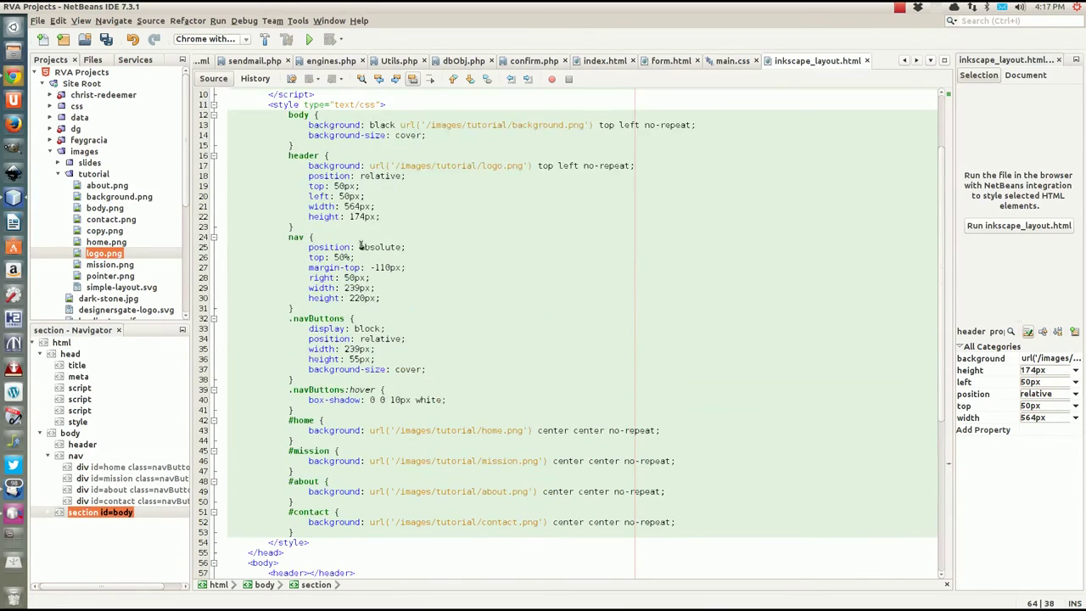
scroll(292, 286, "up", 2)
left_click(292, 287)
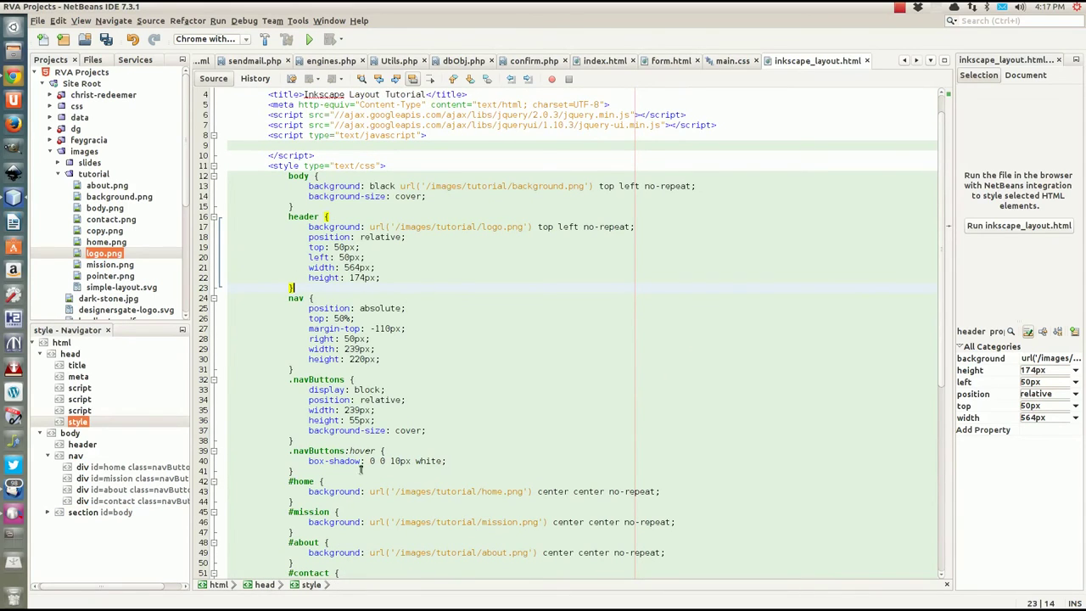
scroll(382, 477, "down", 4)
scroll(340, 458, "down", 1)
left_click(308, 440)
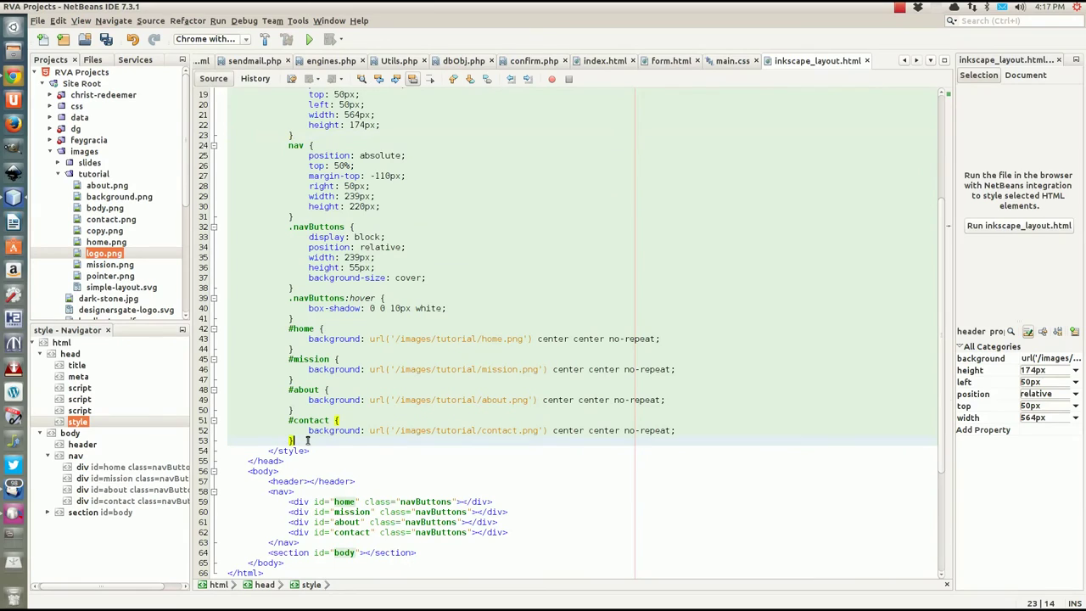
key("Return")
type("ct")
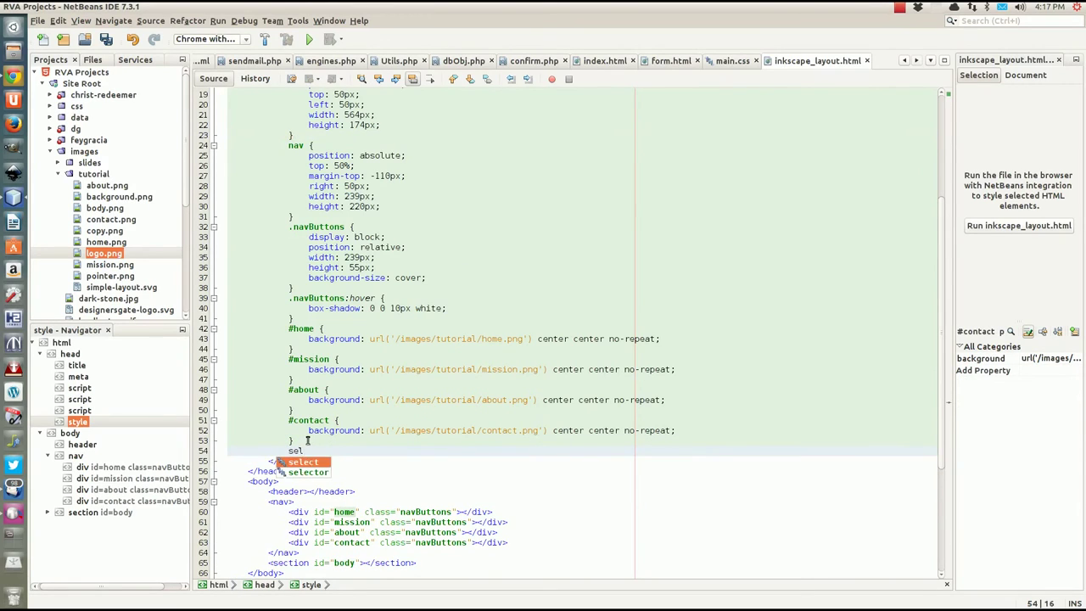
type("i")
key("Escape")
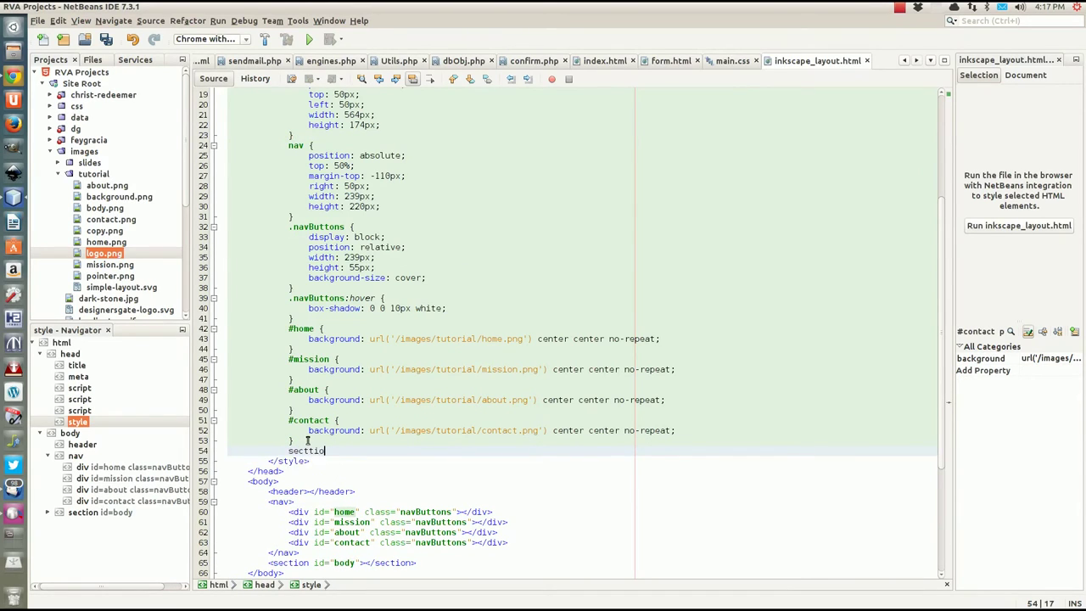
key("BackSpace")
type("n ")
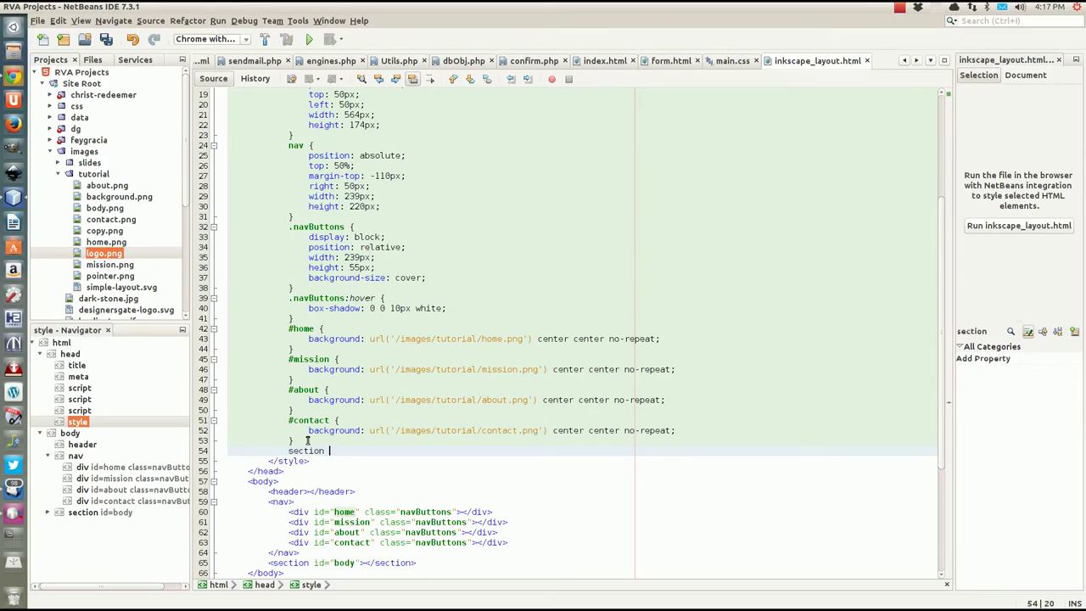
type("{")
key("Return")
type("position")
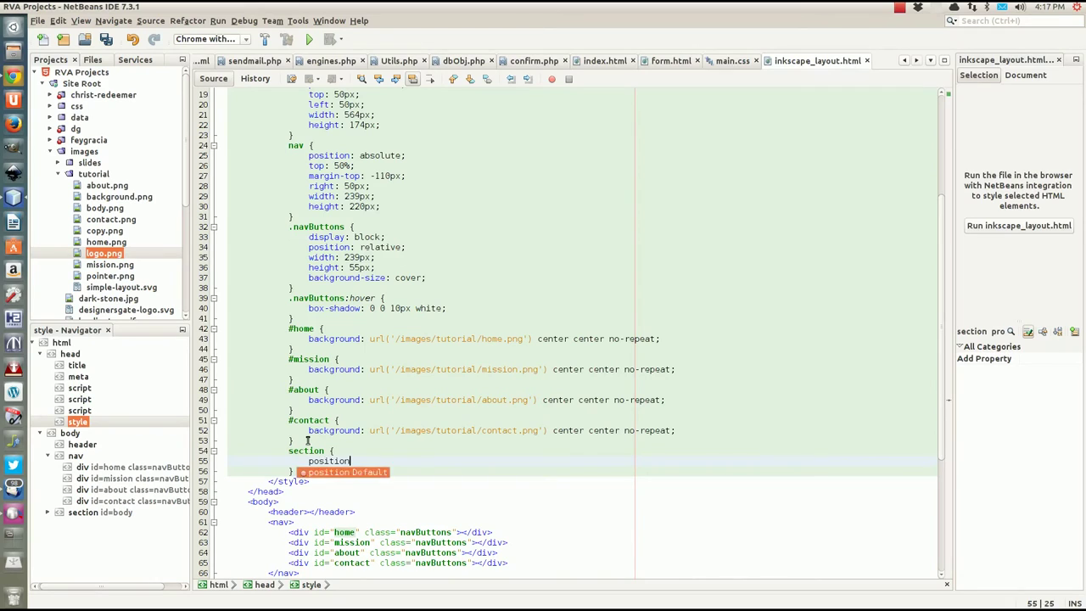
Give the section rule position: relative, begin a top property, and search the Dash for 'cal'
key("Return")
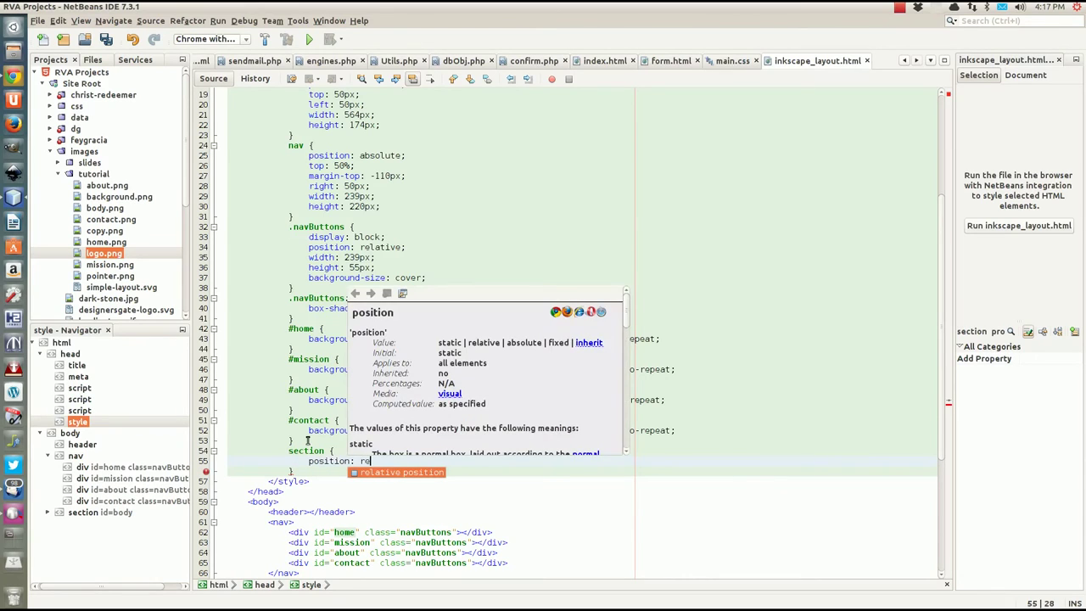
type("rel")
key("BackSpace")
type("ative")
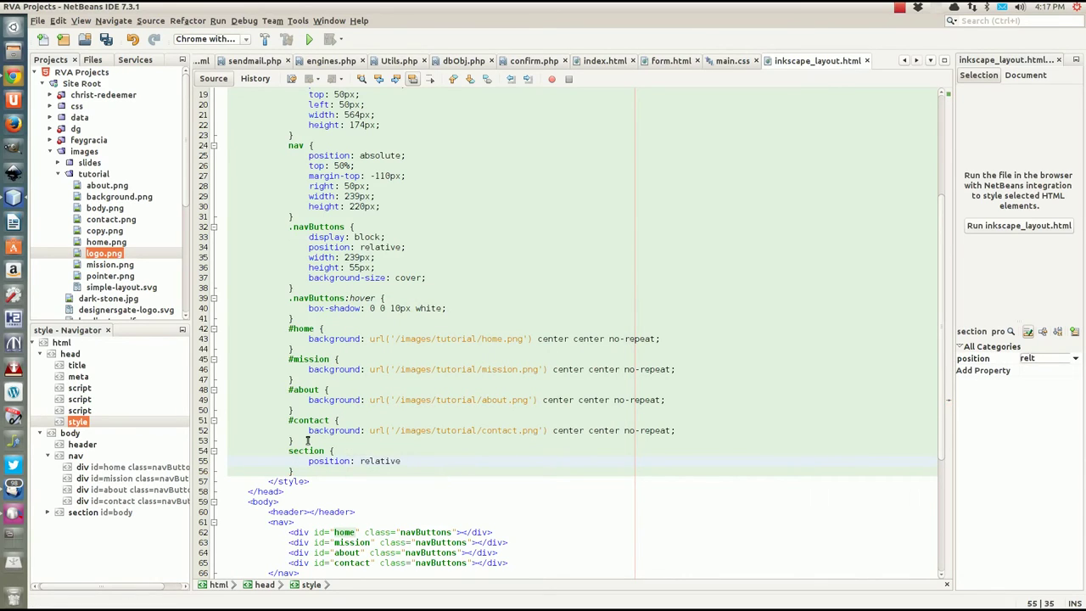
type(";")
key("Return")
type("top")
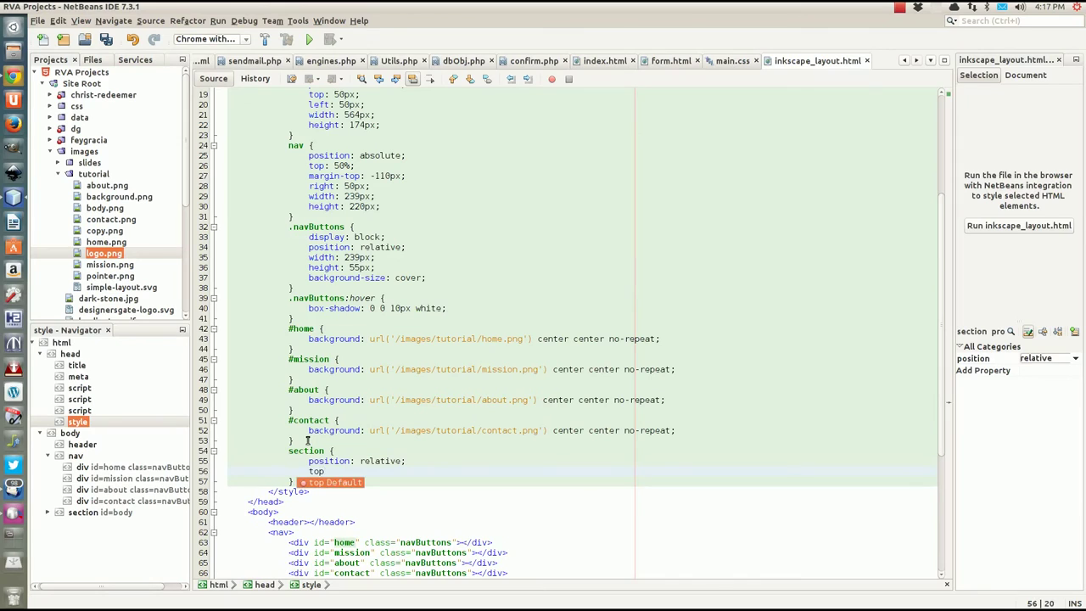
key("Return")
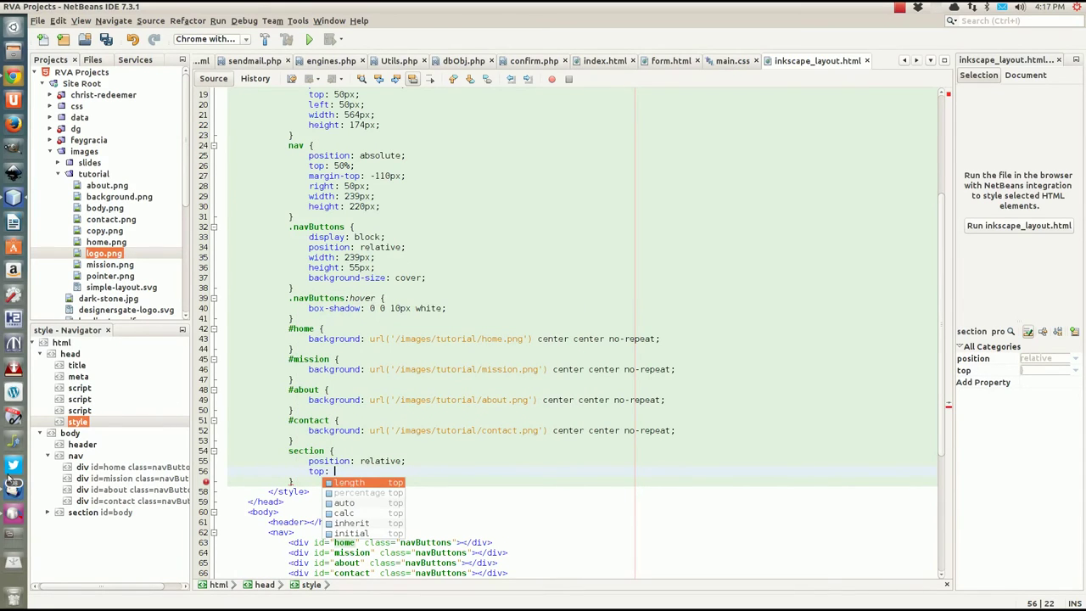
left_click(14, 30)
type("cal")
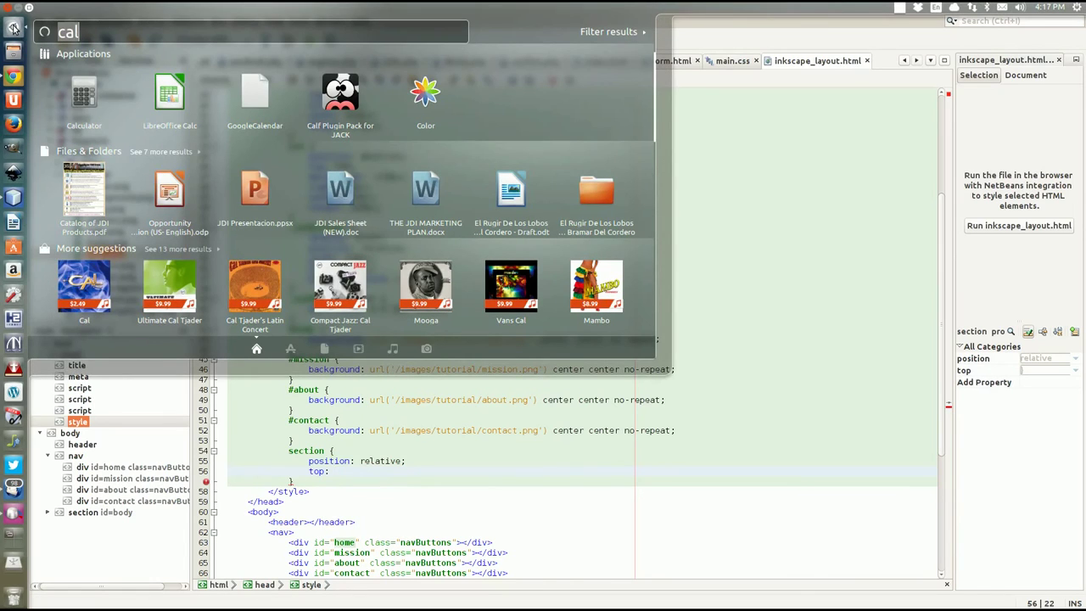
Launch Calculator beside the code and sum 50 + 174 + 20 to get 244
left_click(113, 105)
left_click_drag(118, 22, 786, 236)
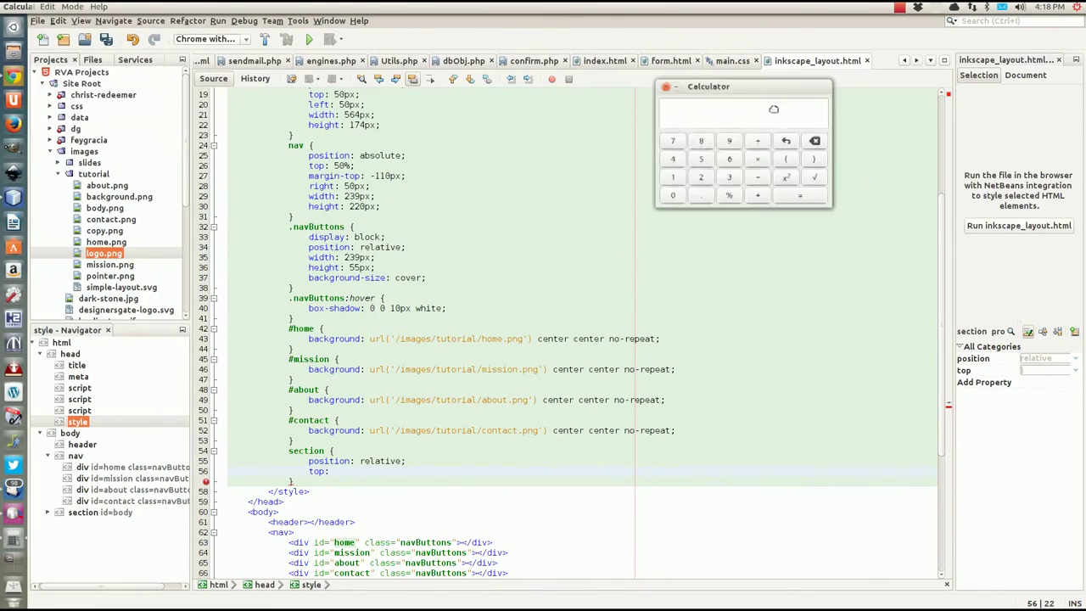
left_click(744, 308)
left_click(715, 344)
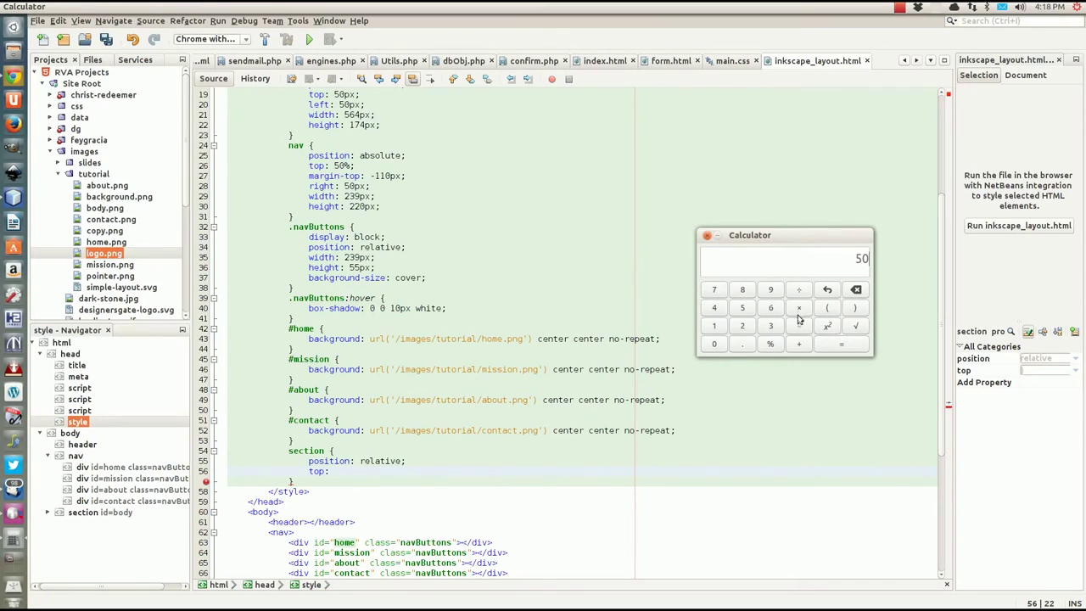
left_click(798, 344)
left_click(716, 328)
left_click(714, 289)
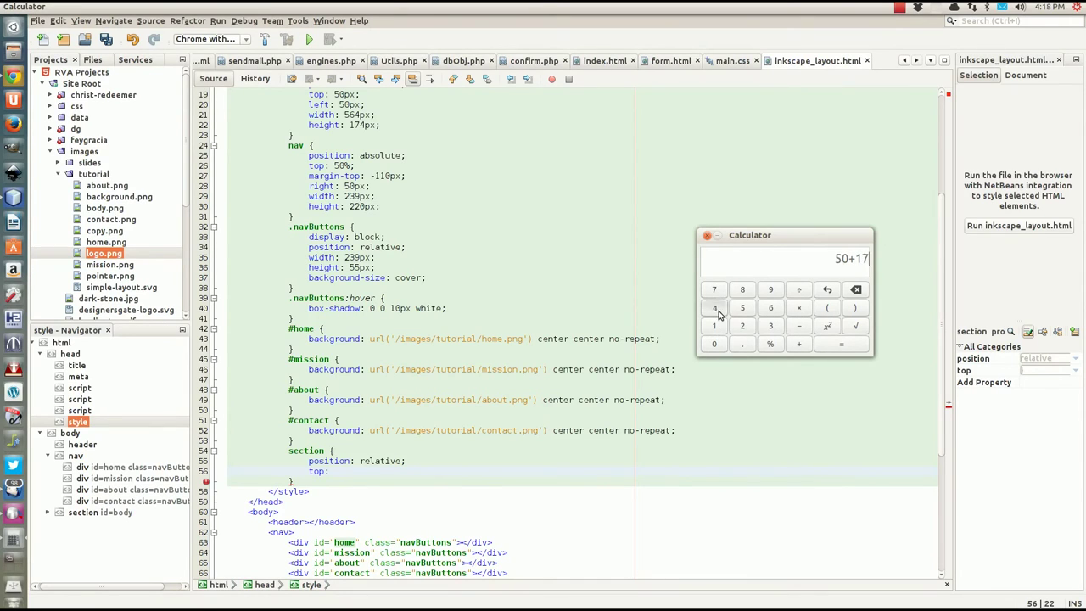
left_click(799, 344)
left_click(743, 327)
left_click(723, 344)
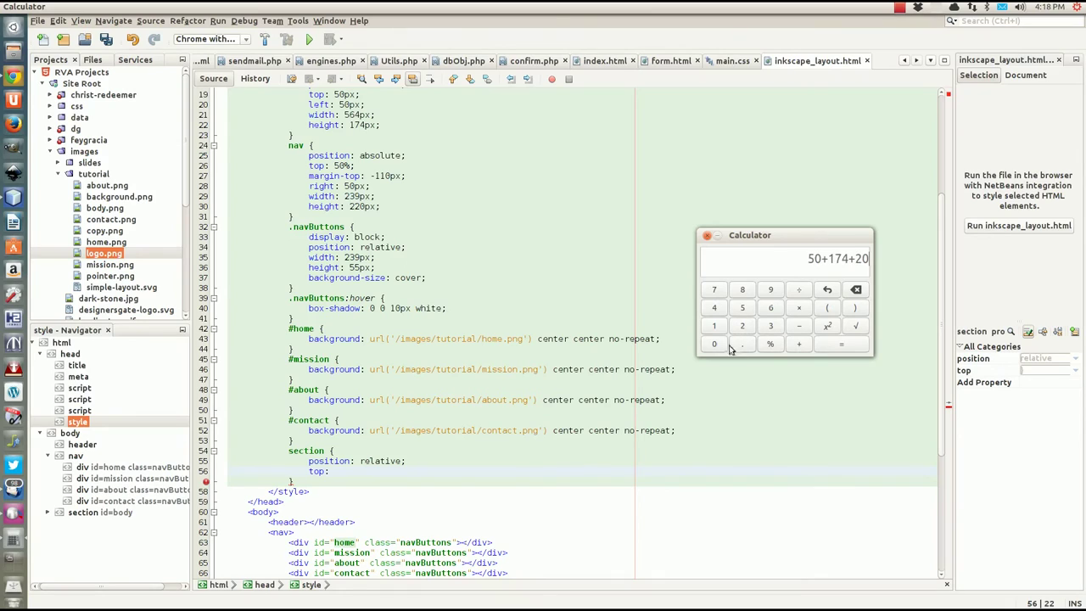
left_click(840, 344)
left_click(334, 472)
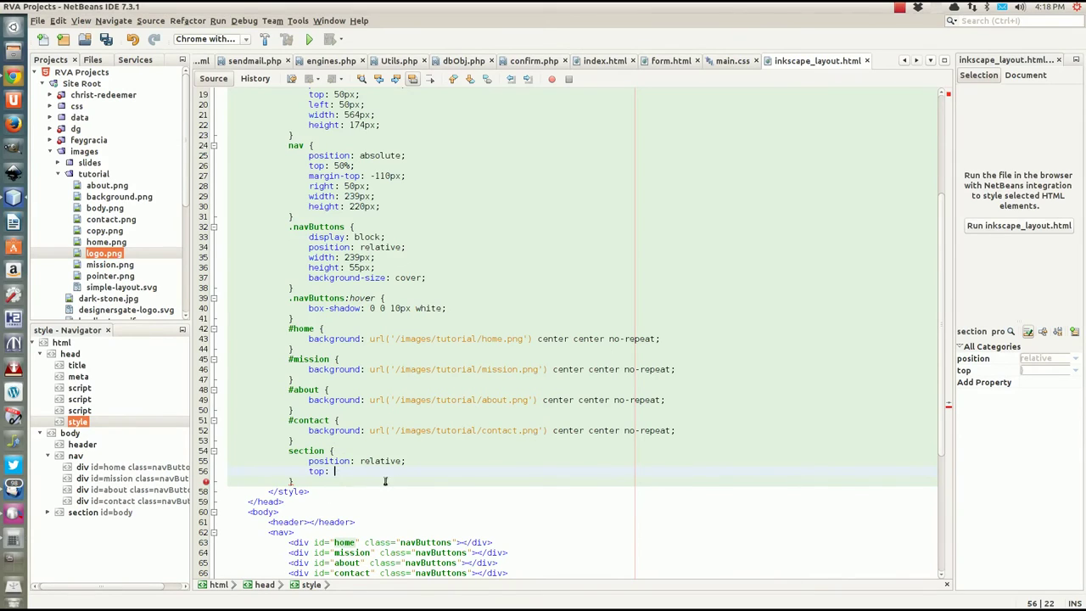
Set top: 244px and left: 50px in the section rule, then begin a right property
type("244")
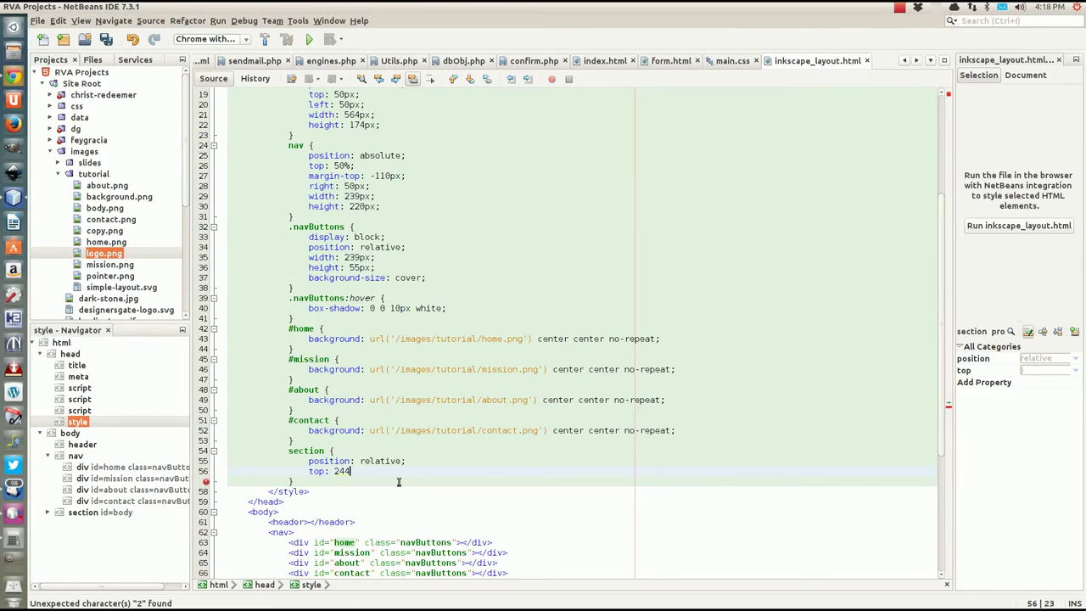
type("px;")
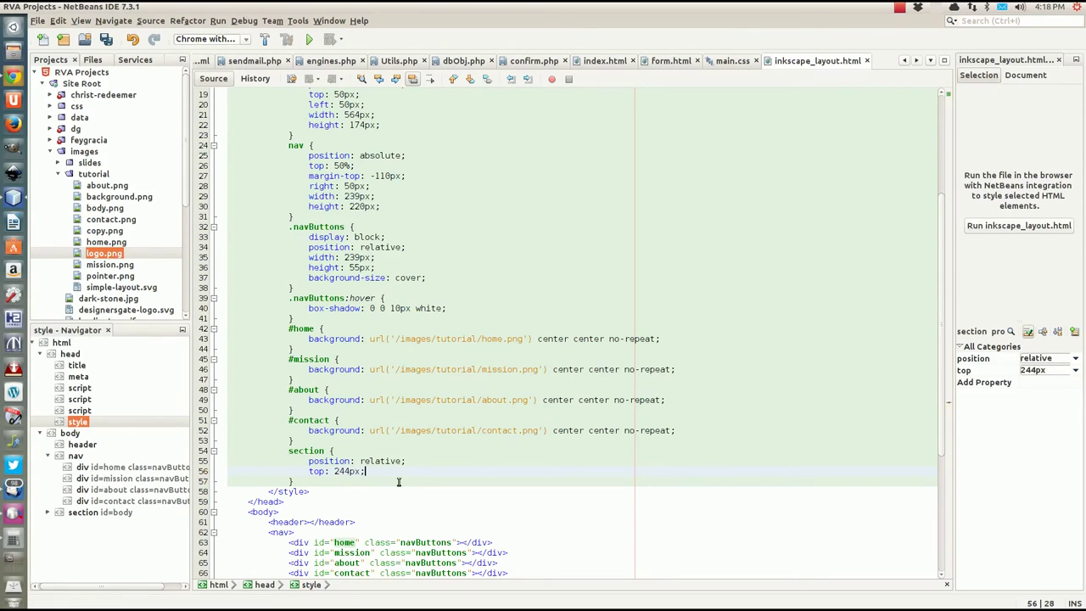
key("Return")
type("lef")
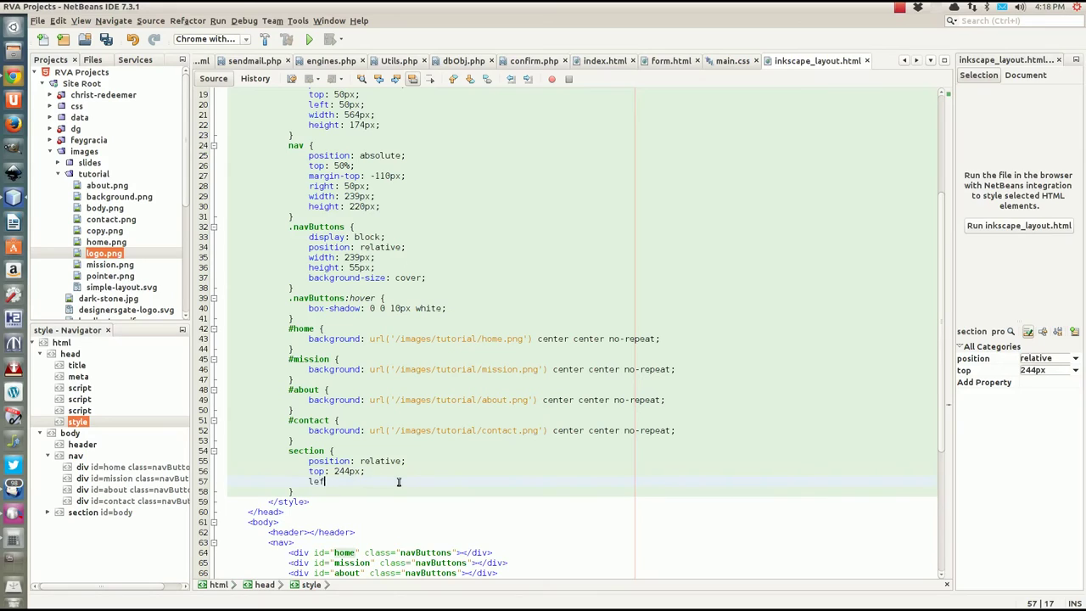
type("t")
key("Return")
type("5")
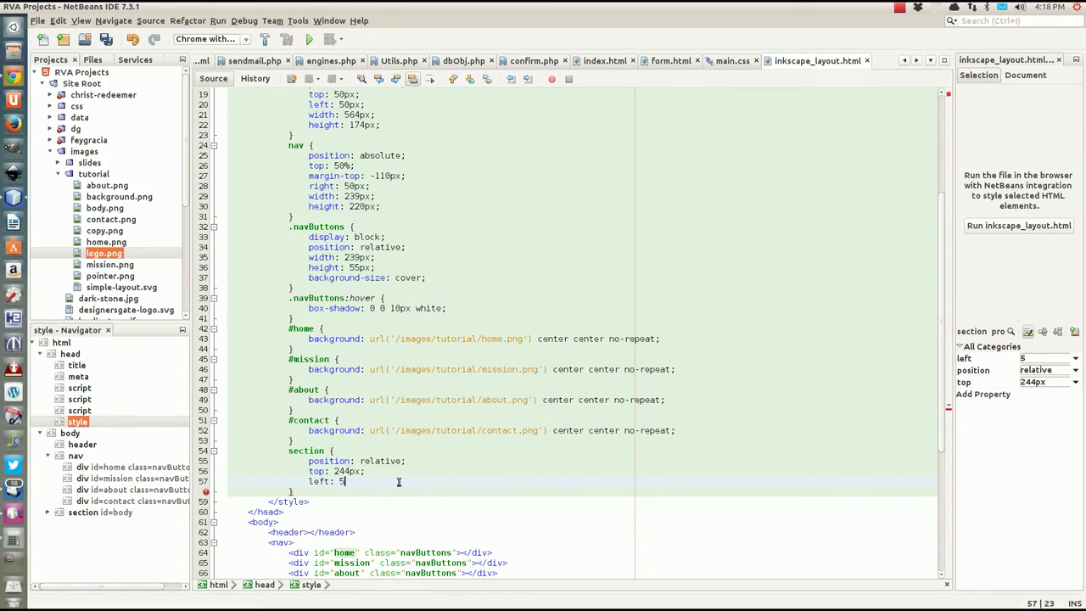
type("0p")
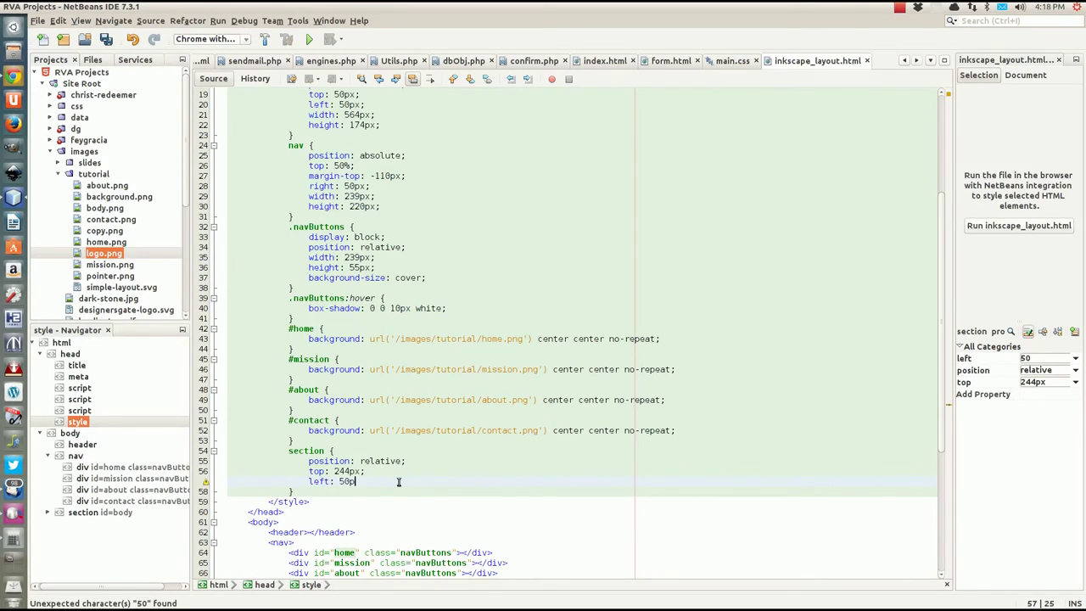
type("x;")
key("Return")
type("right")
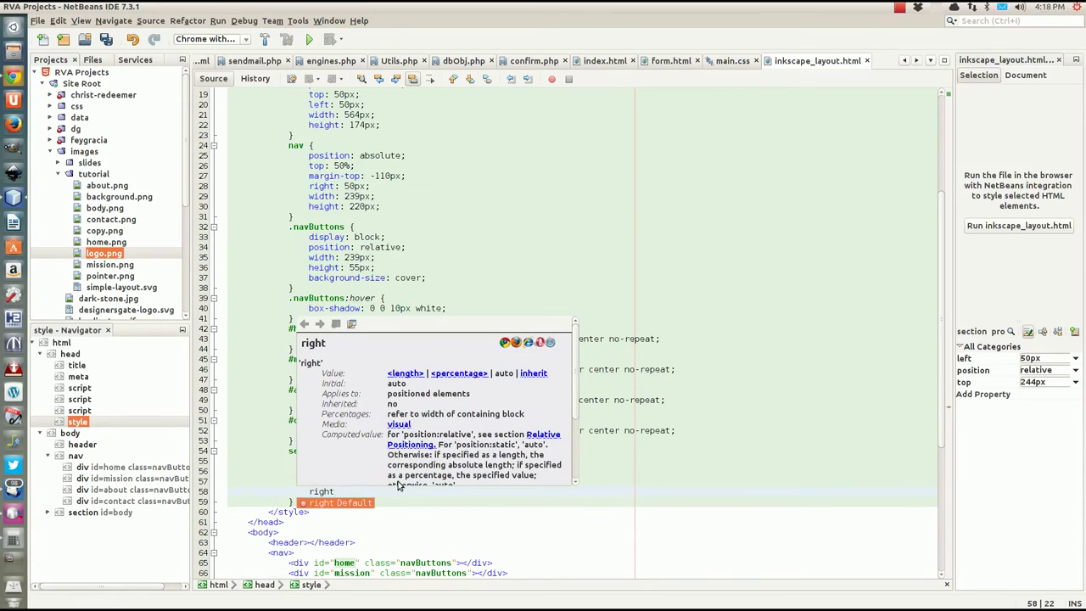
key("Return")
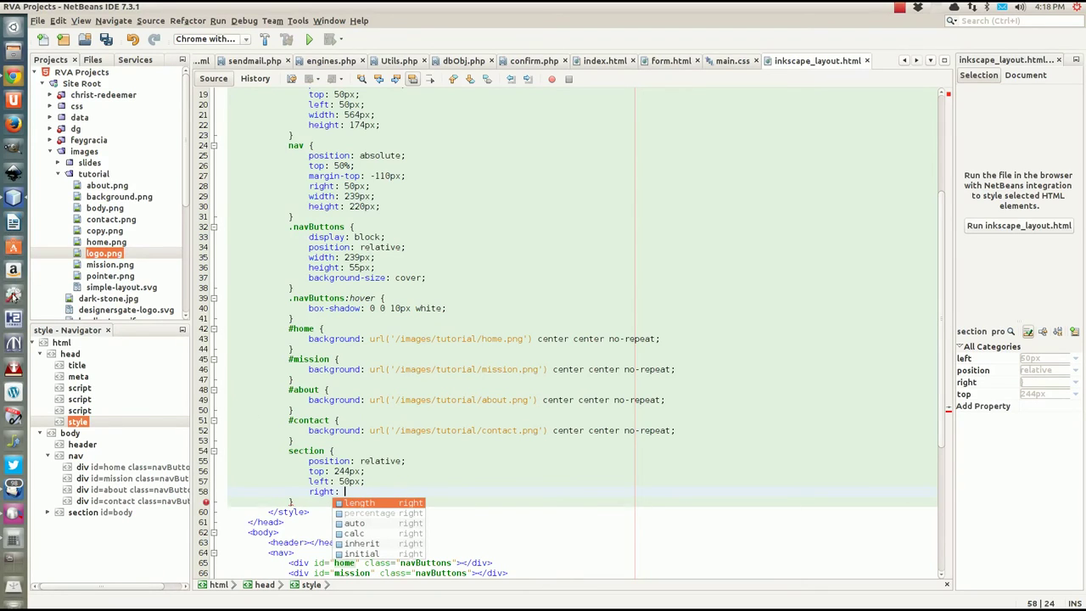
Compute 239 + 50 + 20 = 309 in Calculator
left_click(13, 540)
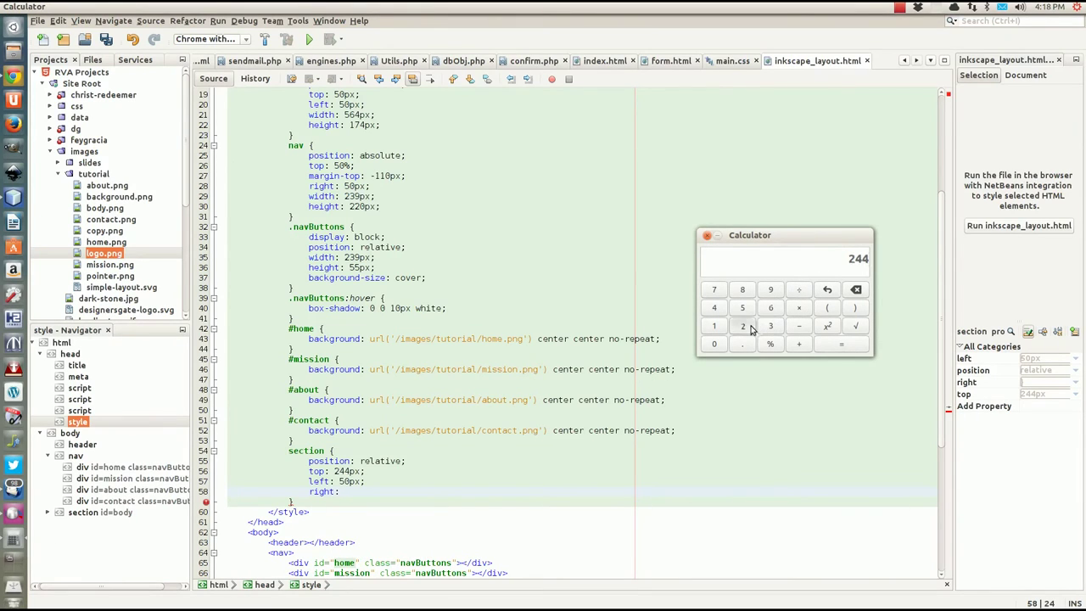
type("239+")
type("50")
left_click(799, 344)
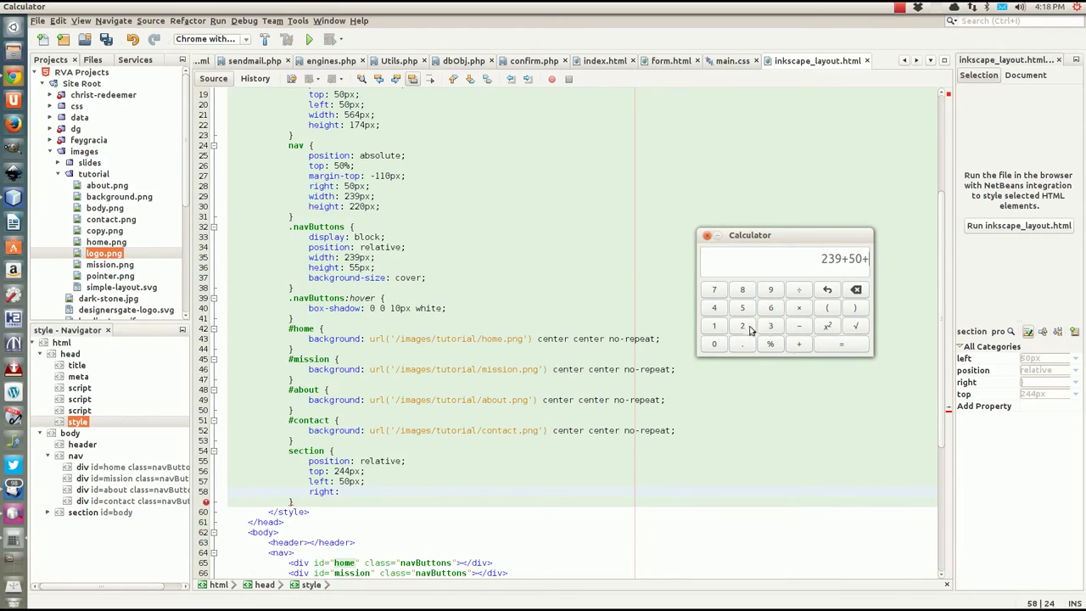
left_click(743, 326)
left_click(714, 344)
left_click(846, 348)
left_click(356, 491)
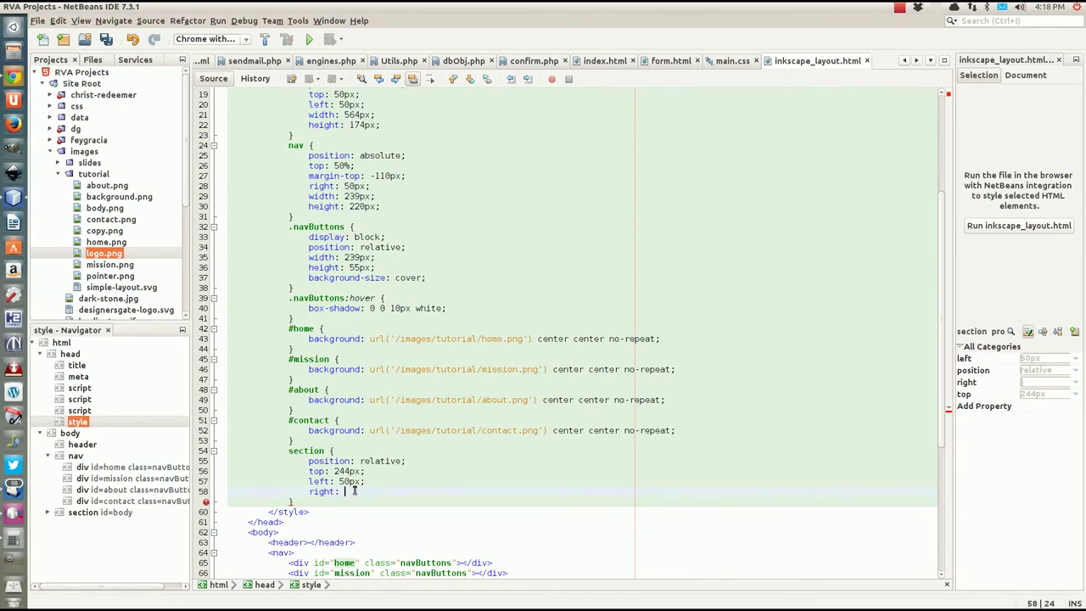
Finish right: 309px; and type bottom: on the next line
type("309px;")
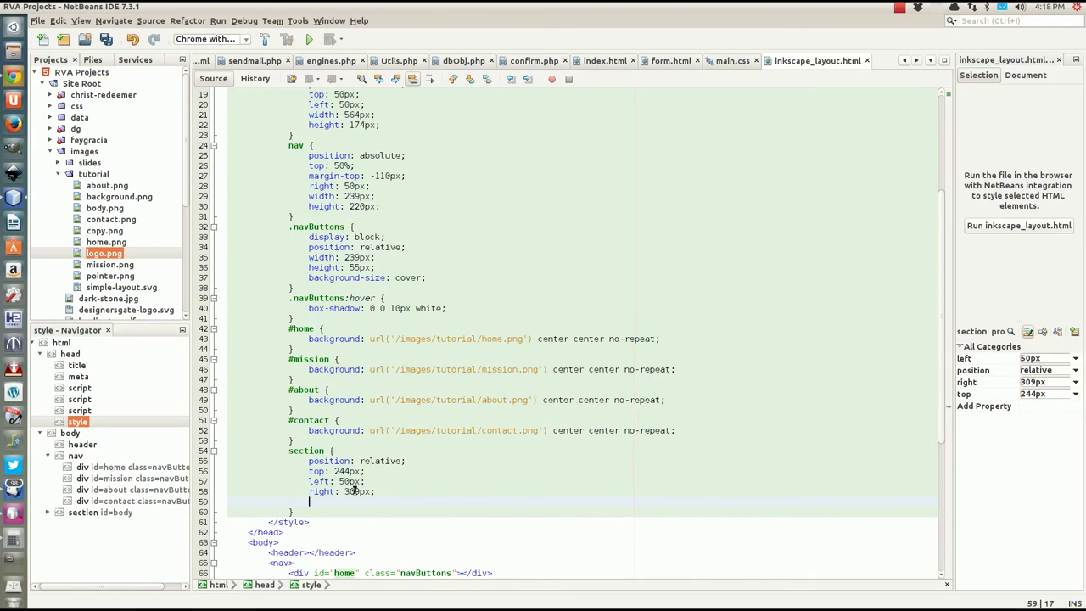
type("bottom")
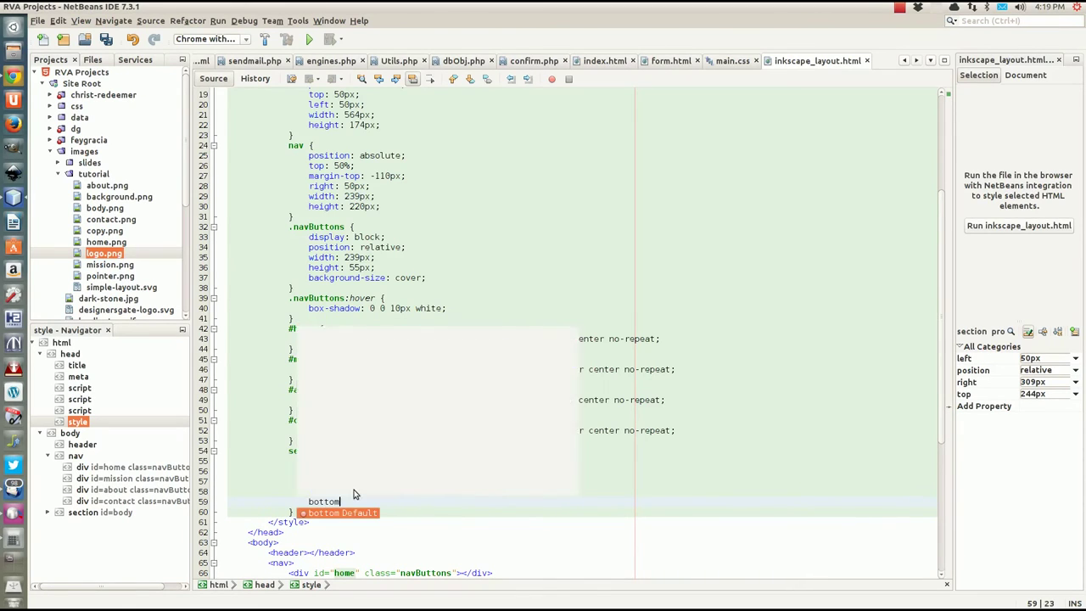
type(":")
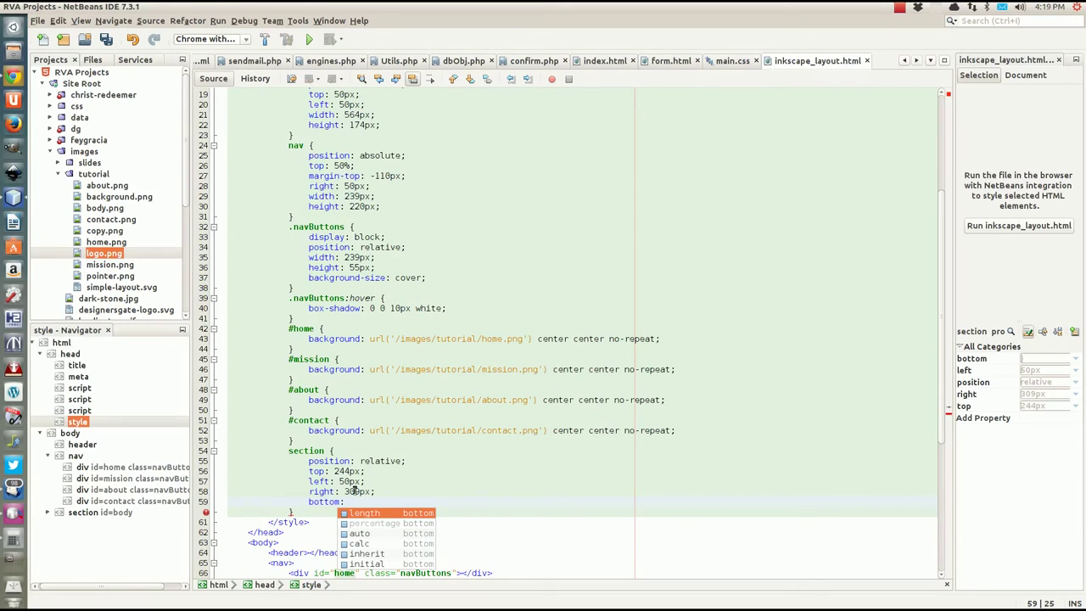
Set the section rule's bottom to 100px and save
type("100px;")
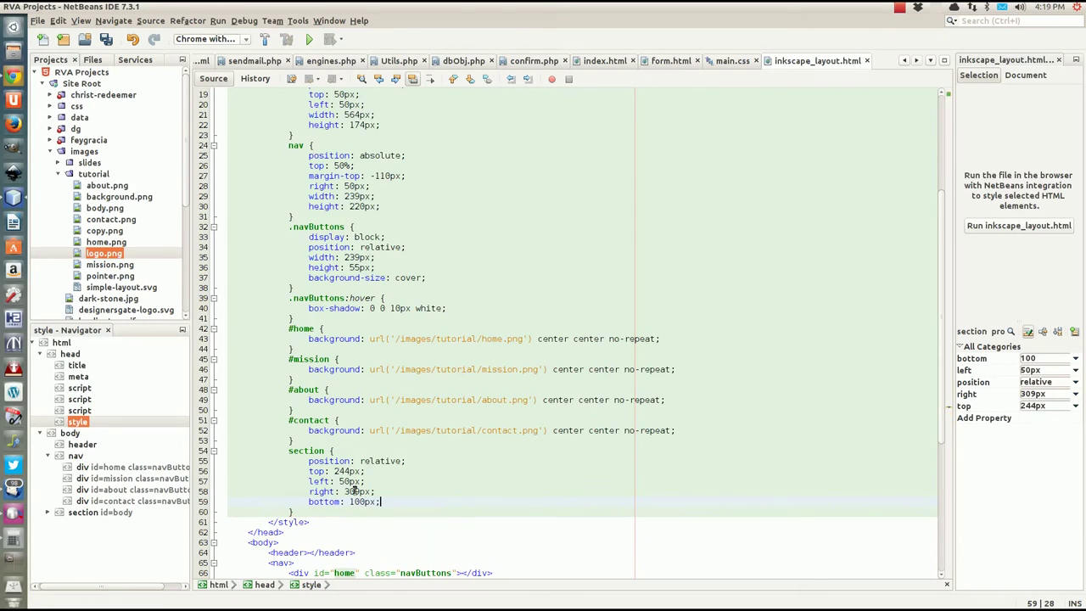
left_click(301, 502)
left_click(314, 512)
key("ctrl+s")
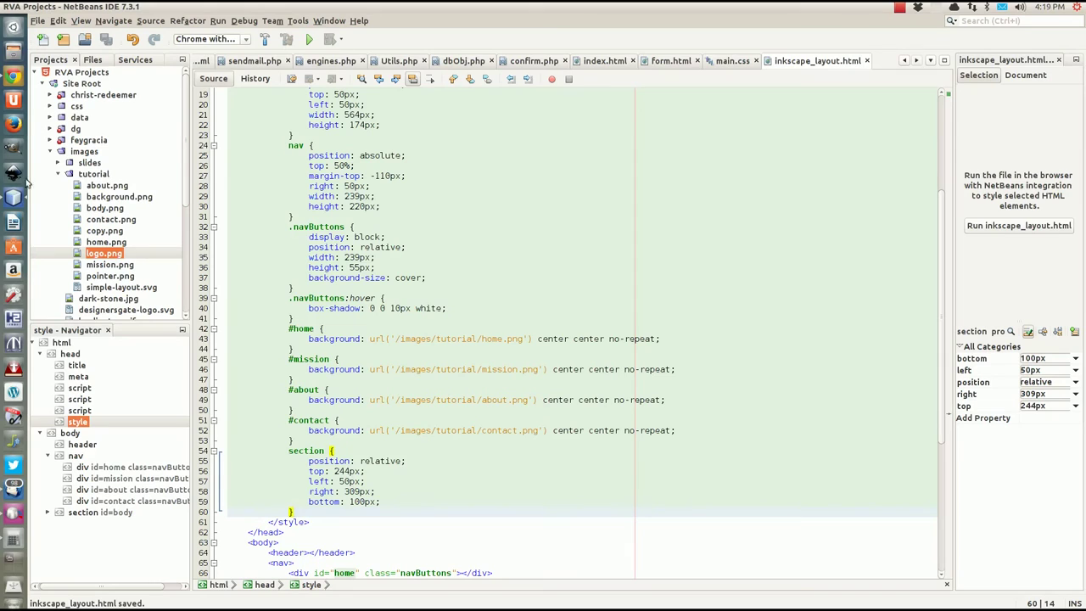
Give the section a 2px white solid border and 20px border-radius
left_click(407, 503)
key("Return")
type("border")
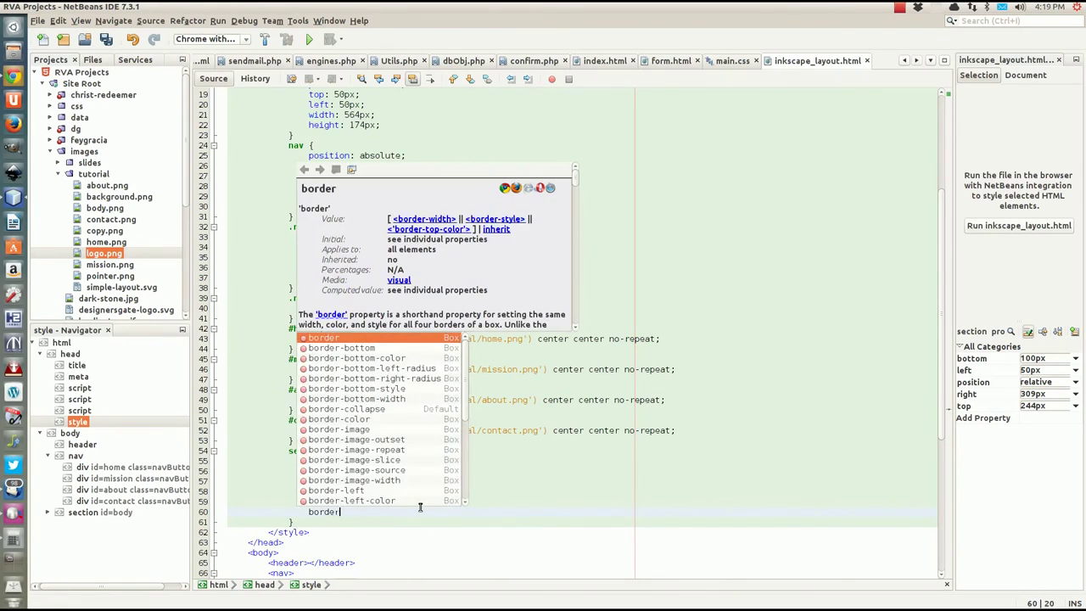
key("Return")
type("1")
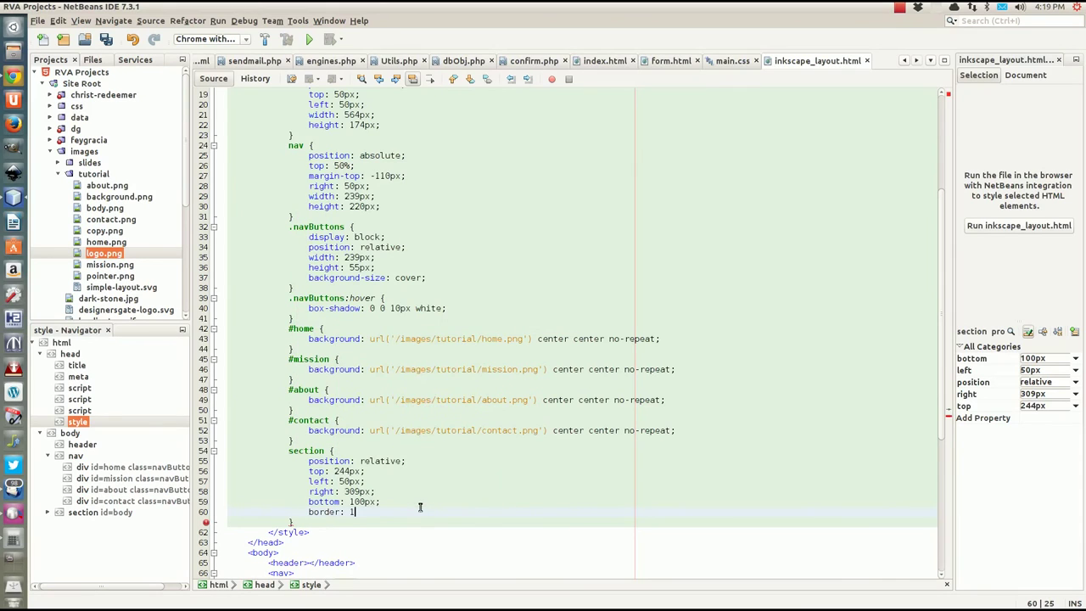
key("BackSpace")
type("2px wh")
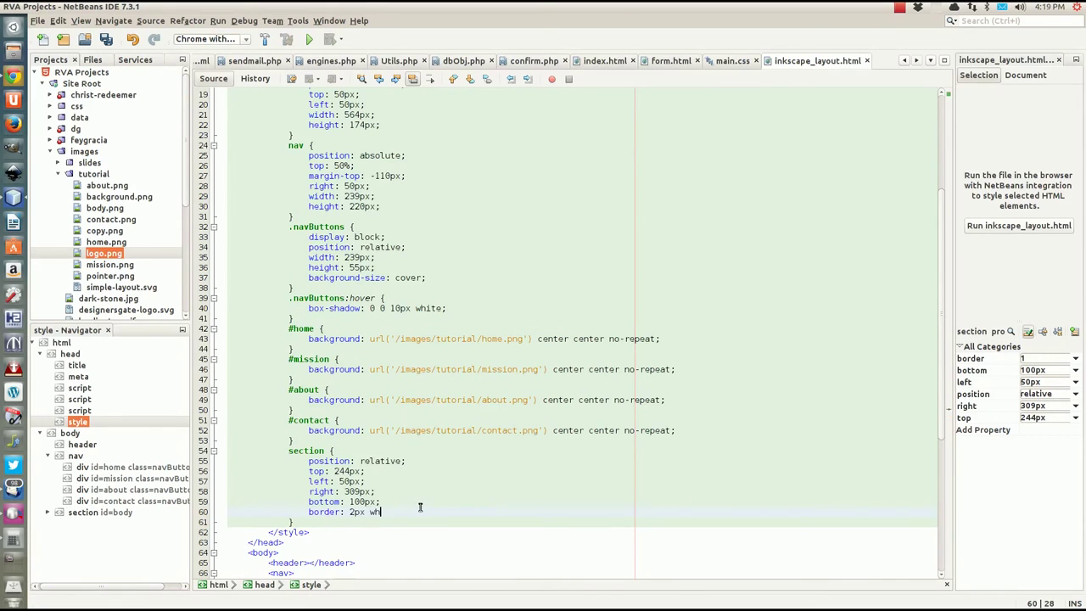
type("ite ")
type("solid;")
key("Return")
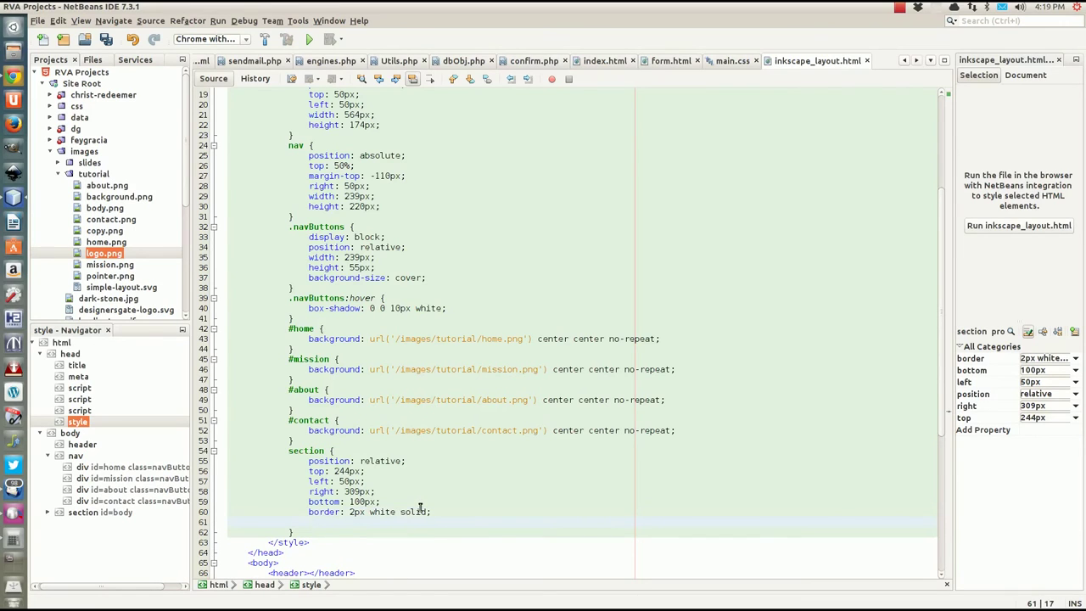
type("border")
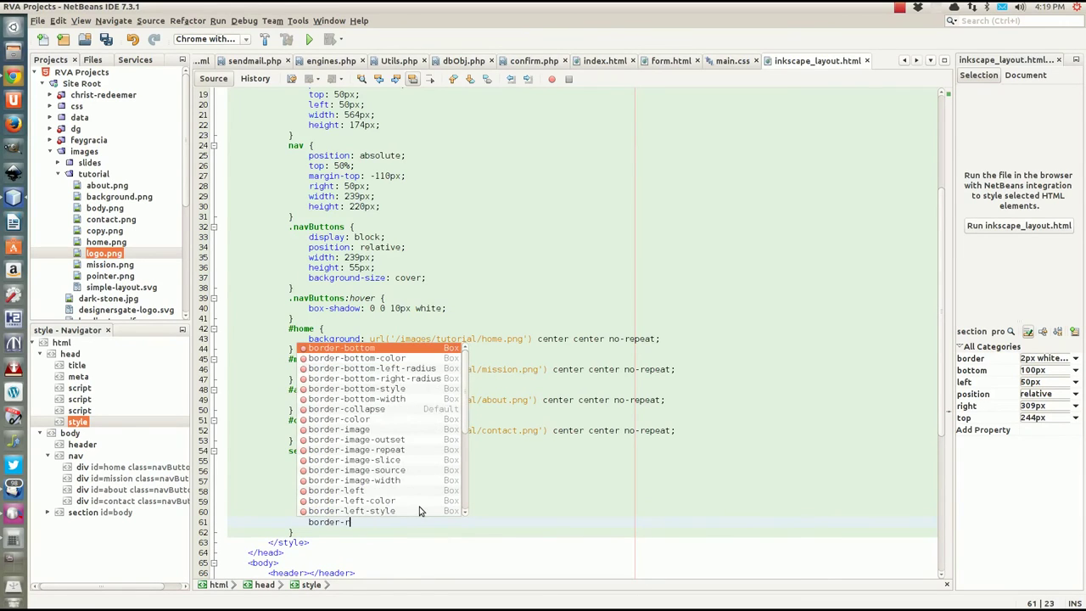
type("-r")
key("Return")
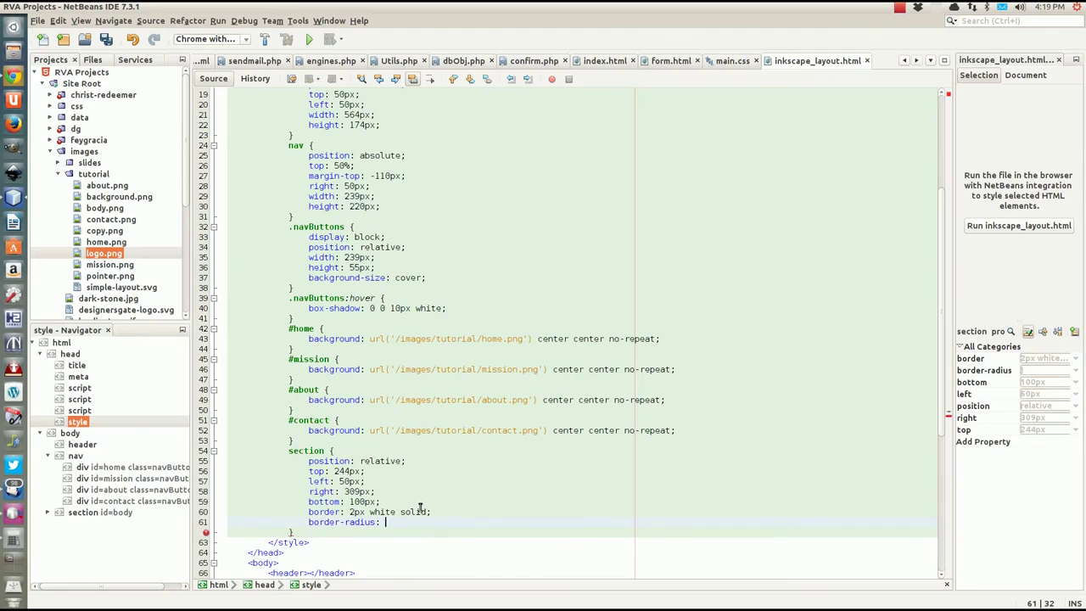
type("20px")
type(";")
Set the section background to rgba(255,255,255,.8) and save the file
key("Return")
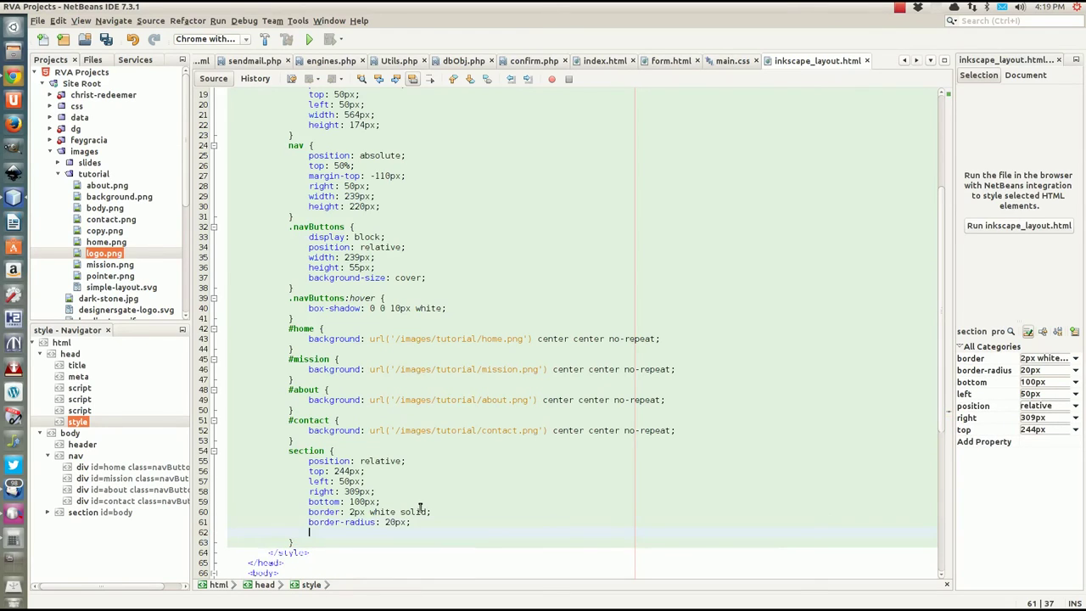
type("background:")
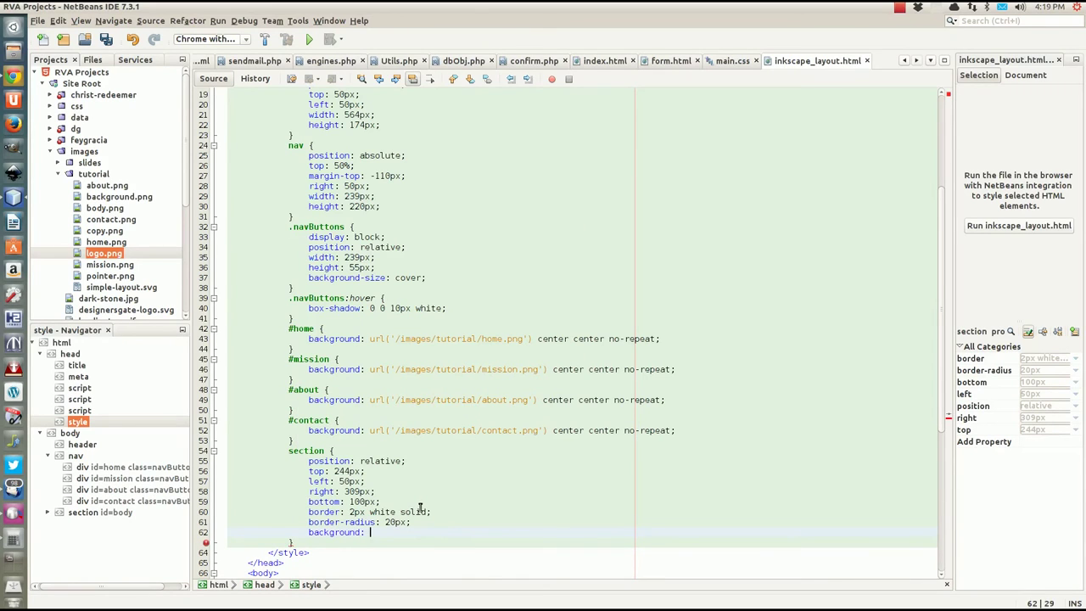
type(" rg")
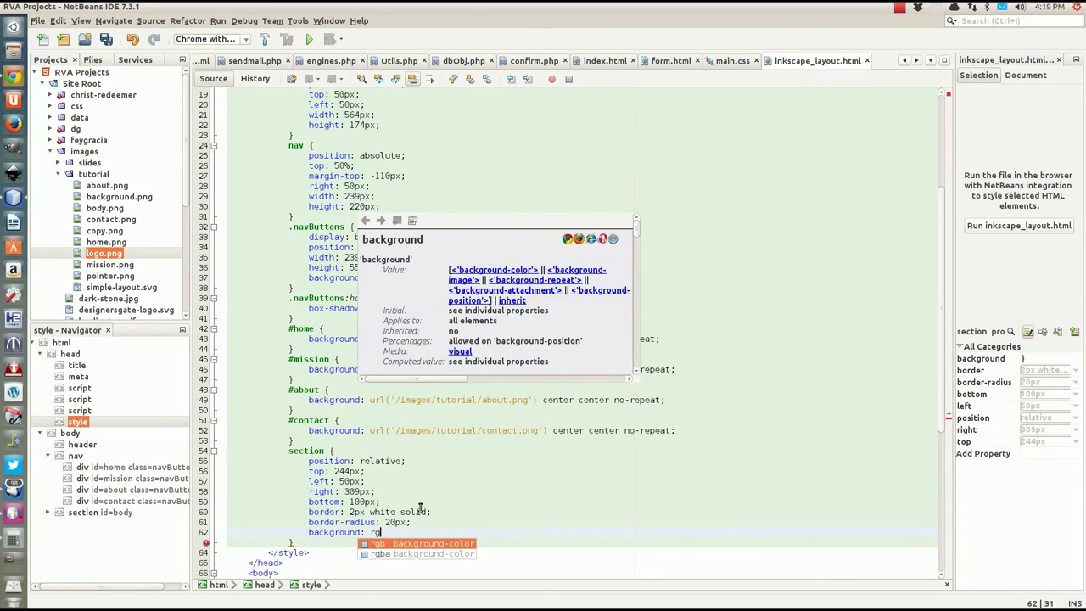
key("Escape")
key("ctrl+space")
key("Down")
key("Return")
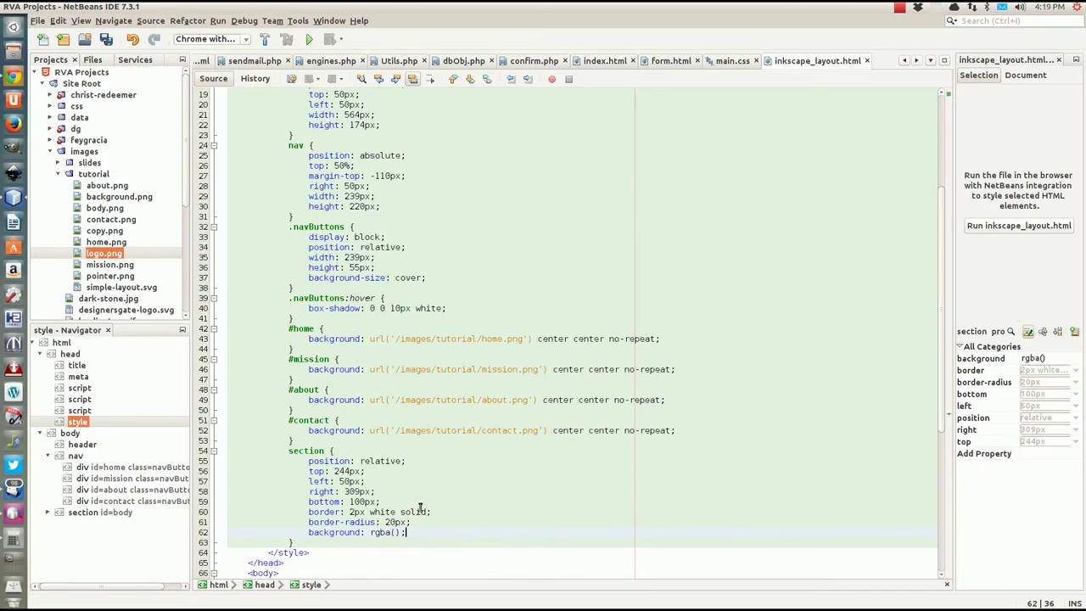
key("Left")
key("Left")
type("2")
type("55,")
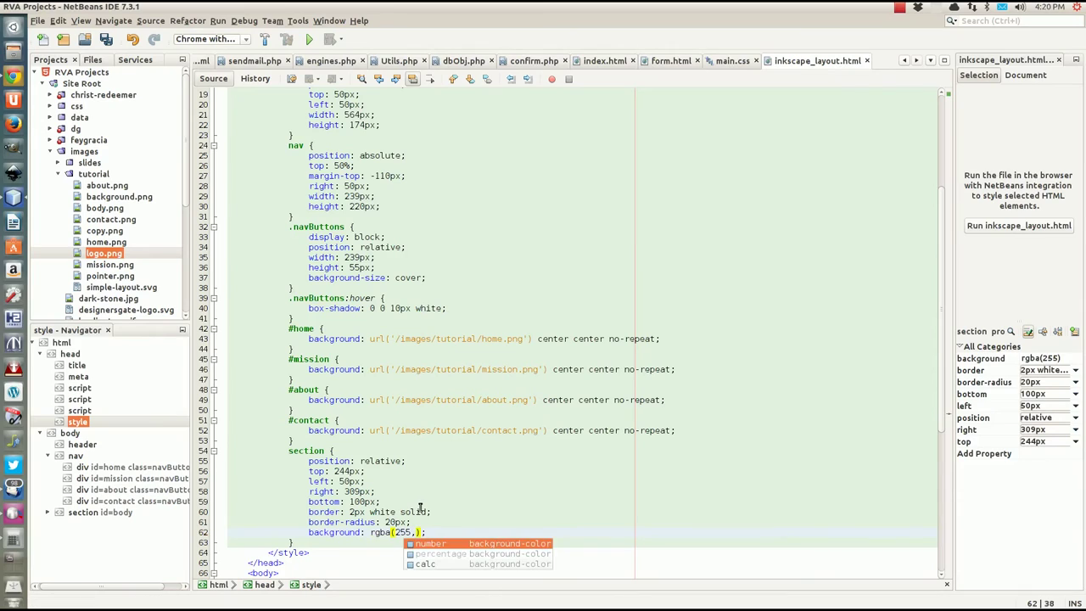
type("255")
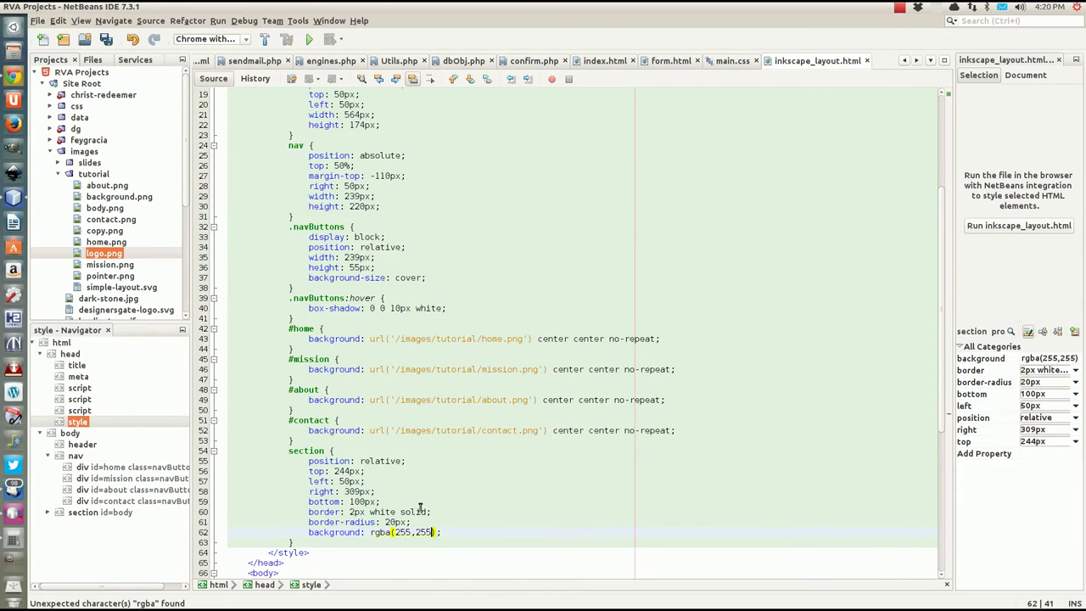
type(",255,")
type(".8")
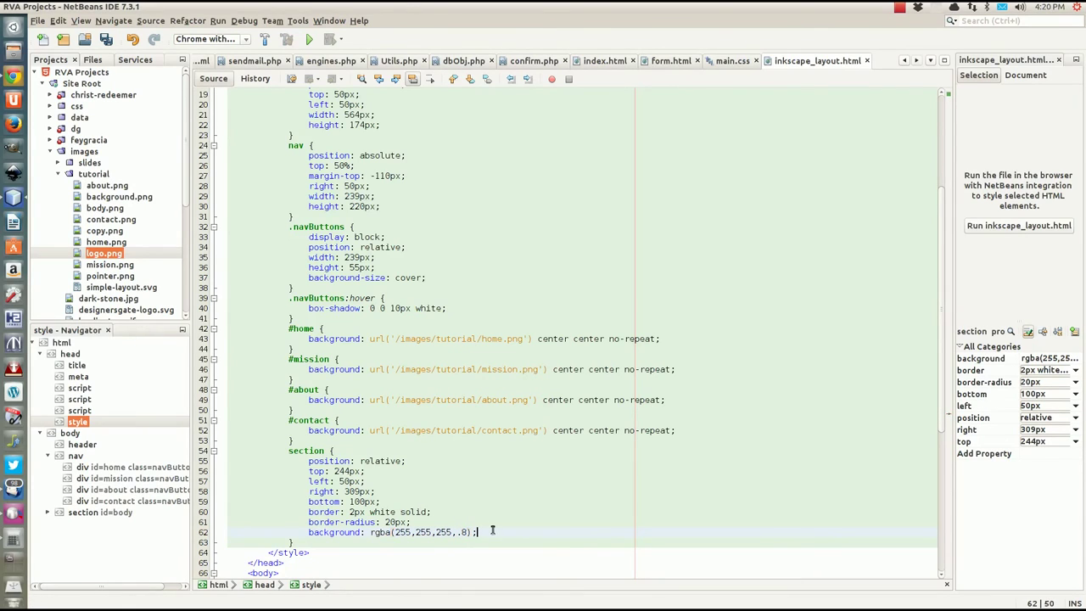
left_click(398, 532)
key("ctrl+s")
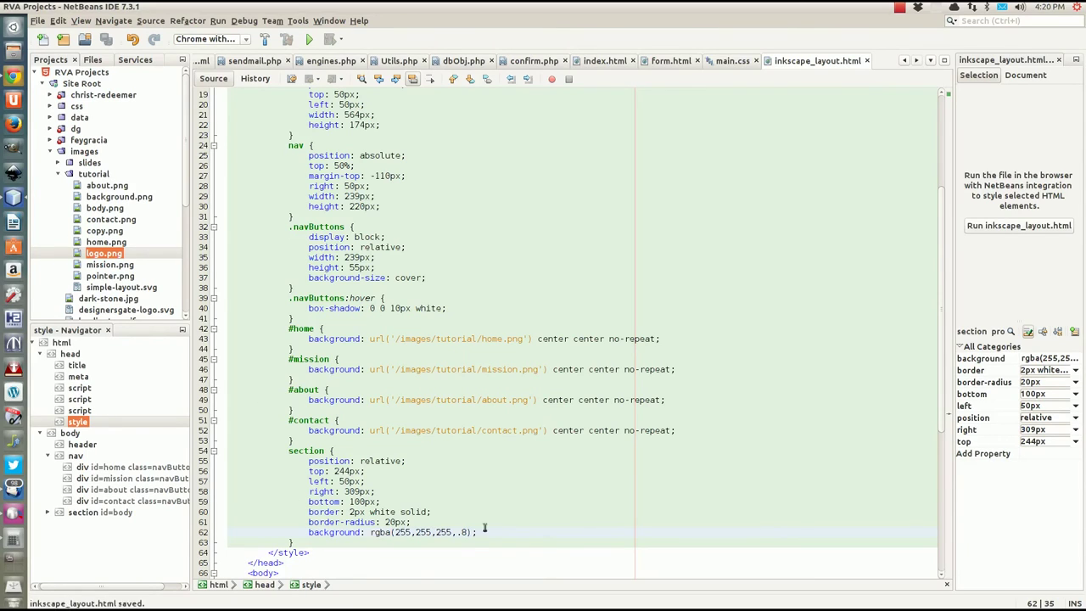
left_click(481, 532)
Reload POOLWEB.COM in Chrome to preview the panel, then return to NetBeans
left_click(17, 81)
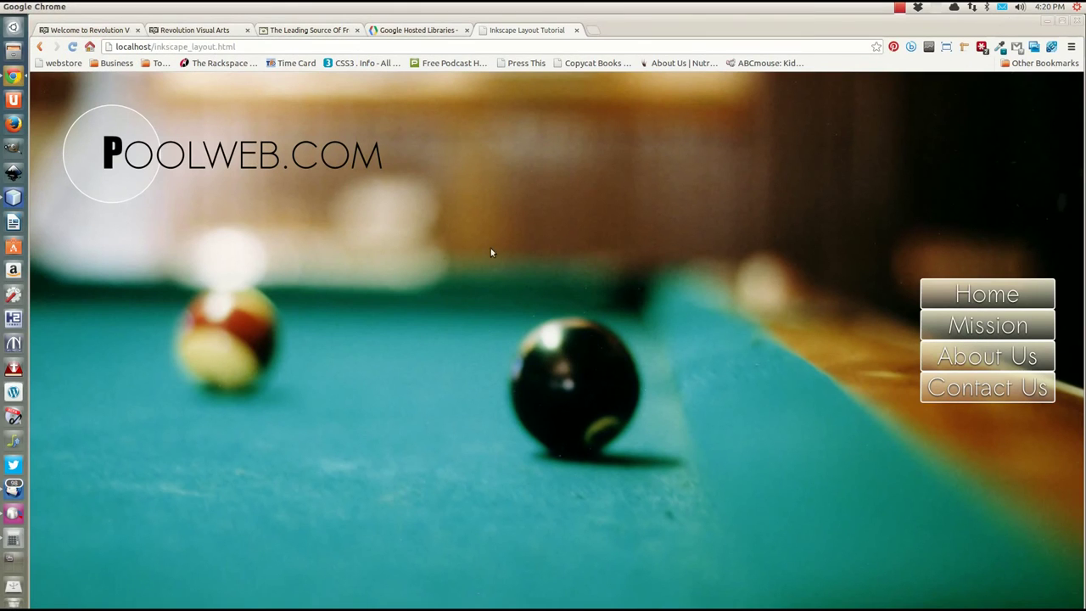
key("ctrl+r")
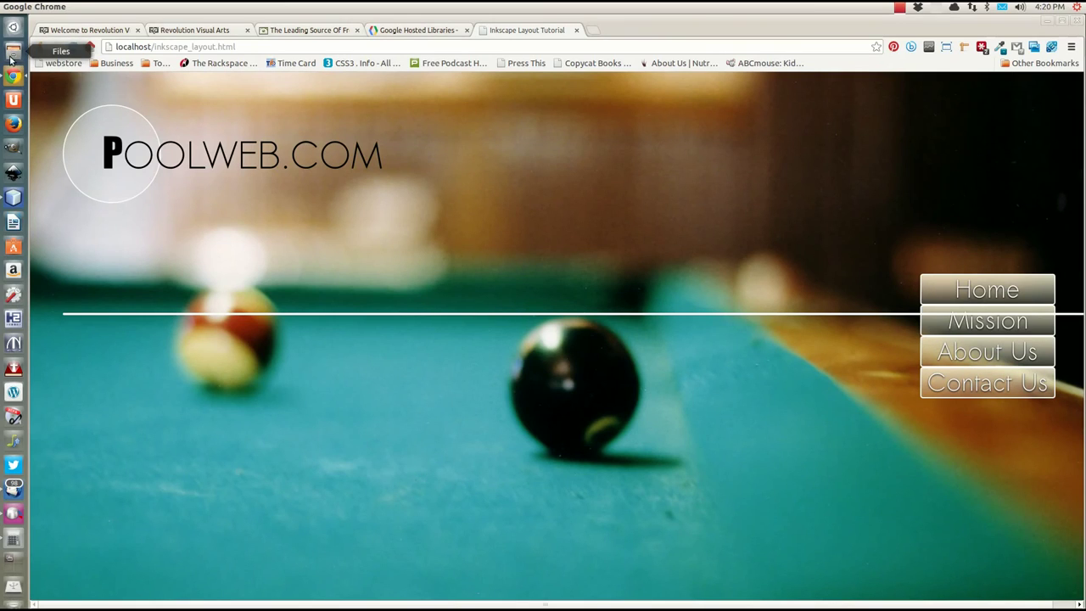
left_click(12, 197)
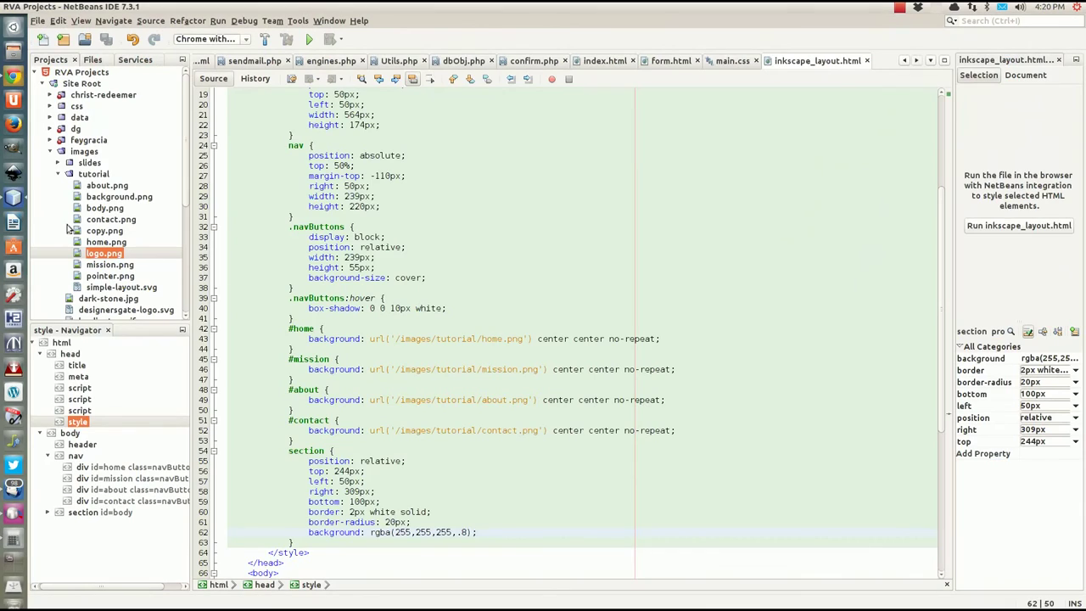
Change the section rule's position from relative to absolute, then place the cursor in the body's section element
double_click(381, 461)
type("a")
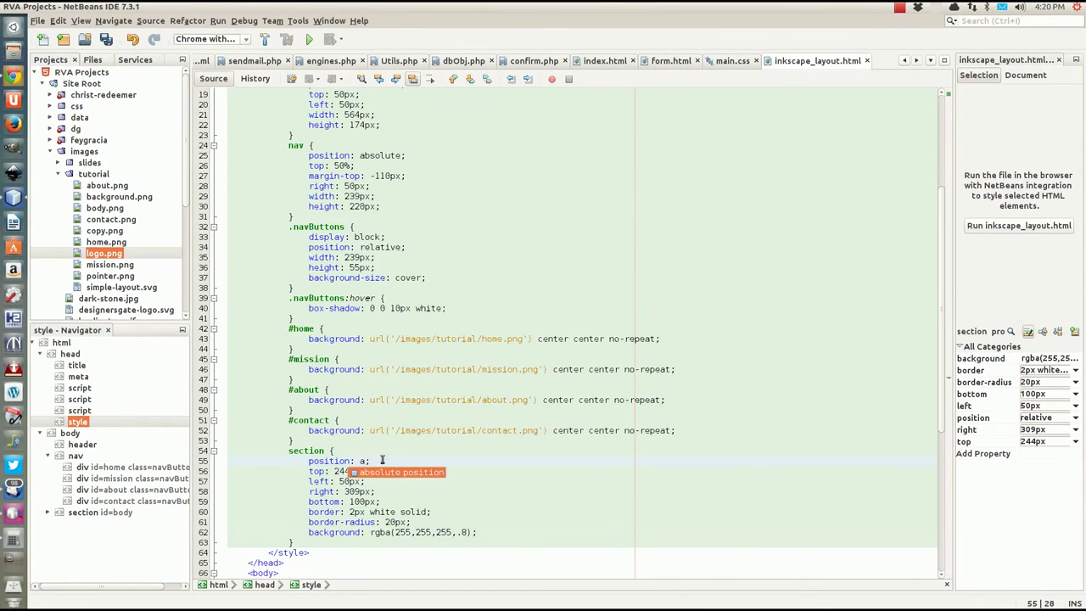
type("bsoj")
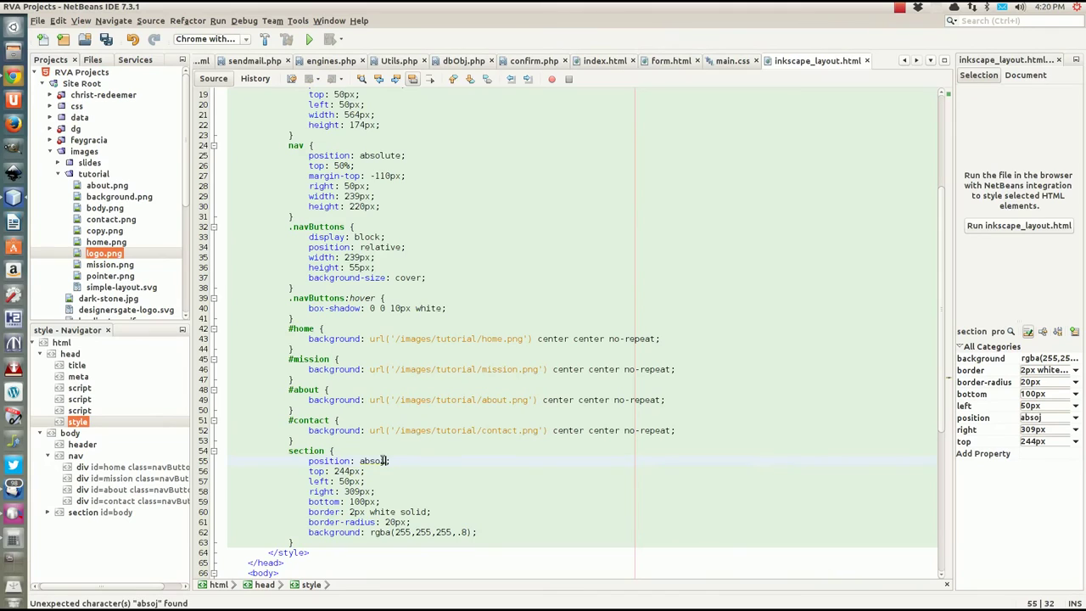
key("BackSpace")
type("l")
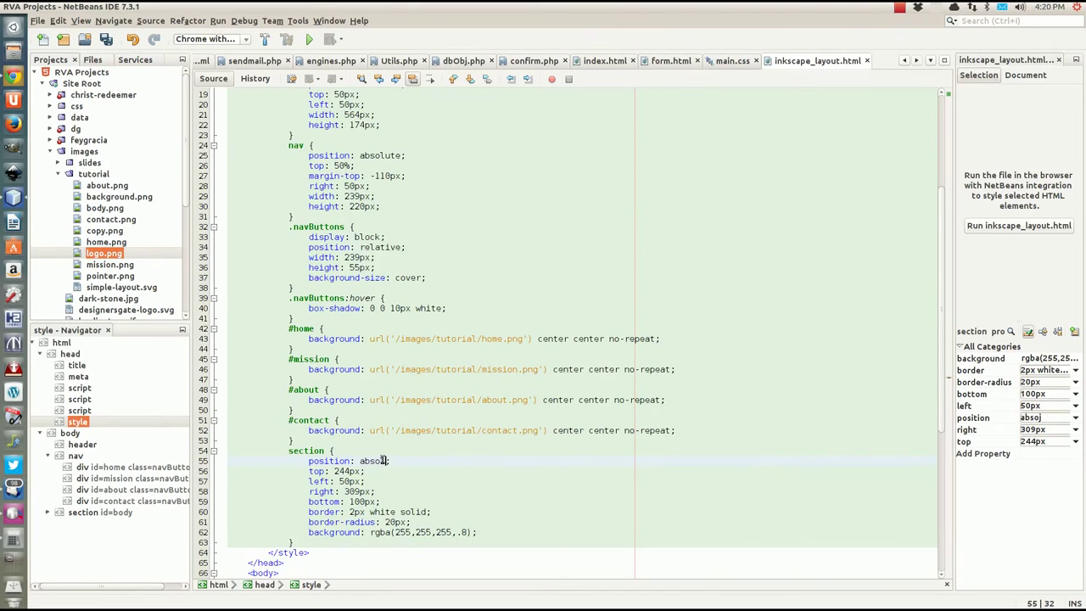
type("ute")
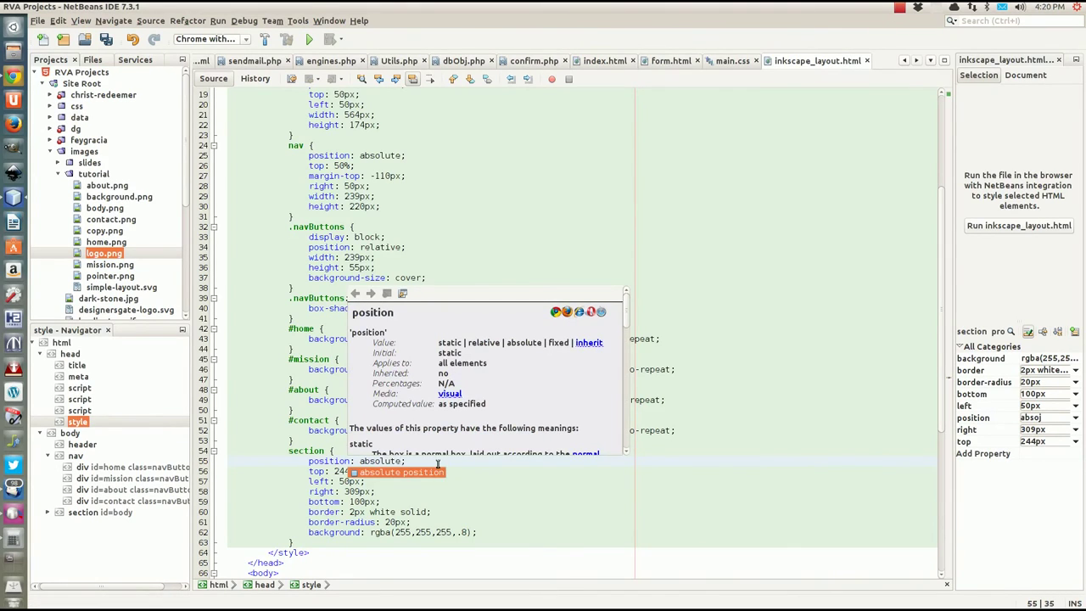
type(";")
scroll(408, 476, "down", 2)
scroll(395, 480, "down", 5)
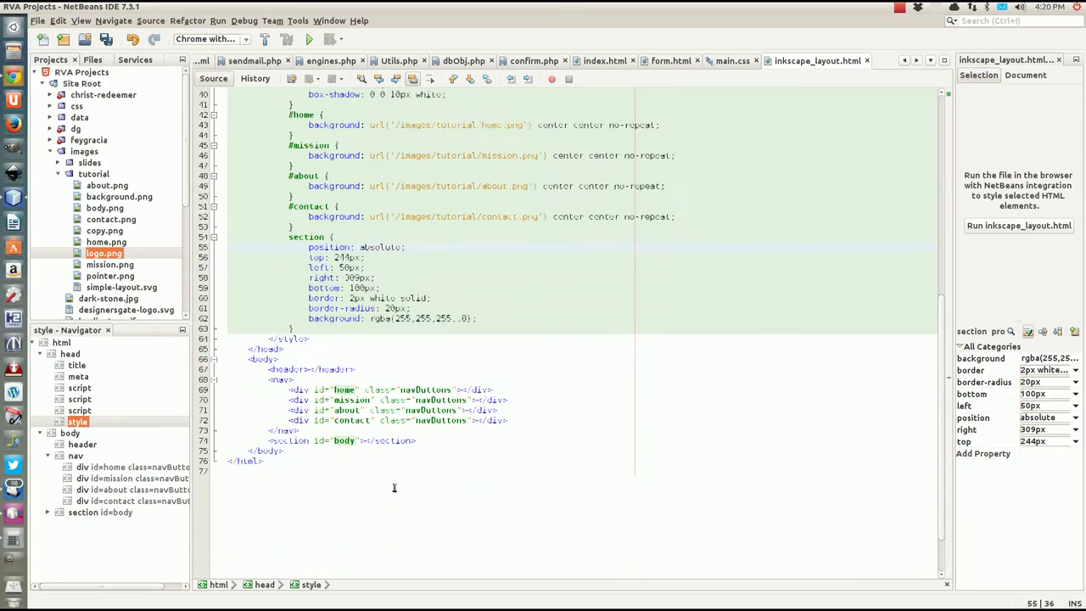
left_click(361, 441)
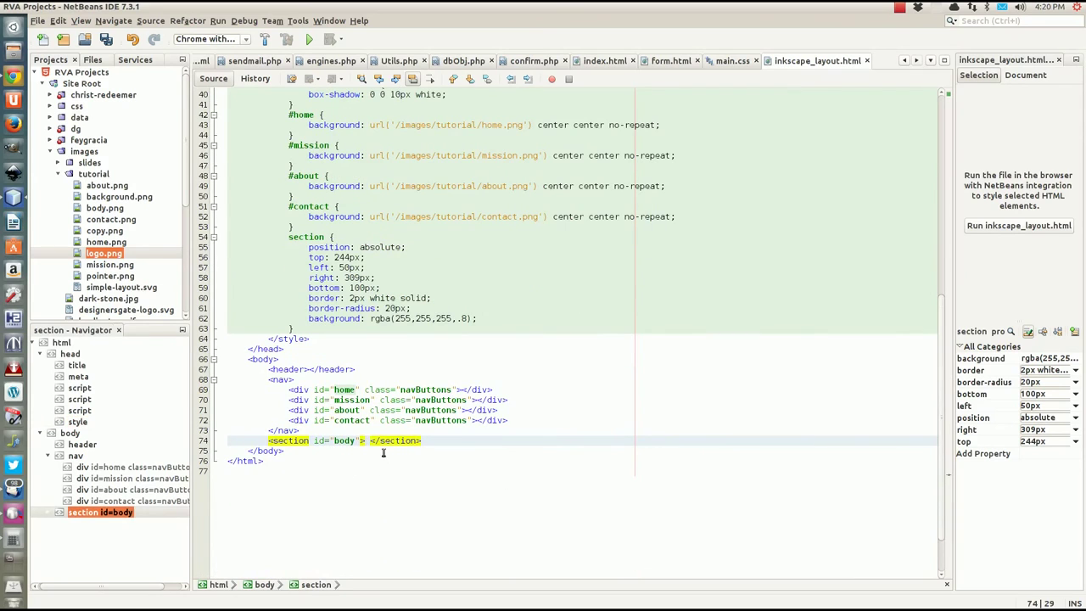
Reload Chrome to view the rounded panel, then lower its background alpha from .8 to .4
left_click(13, 77)
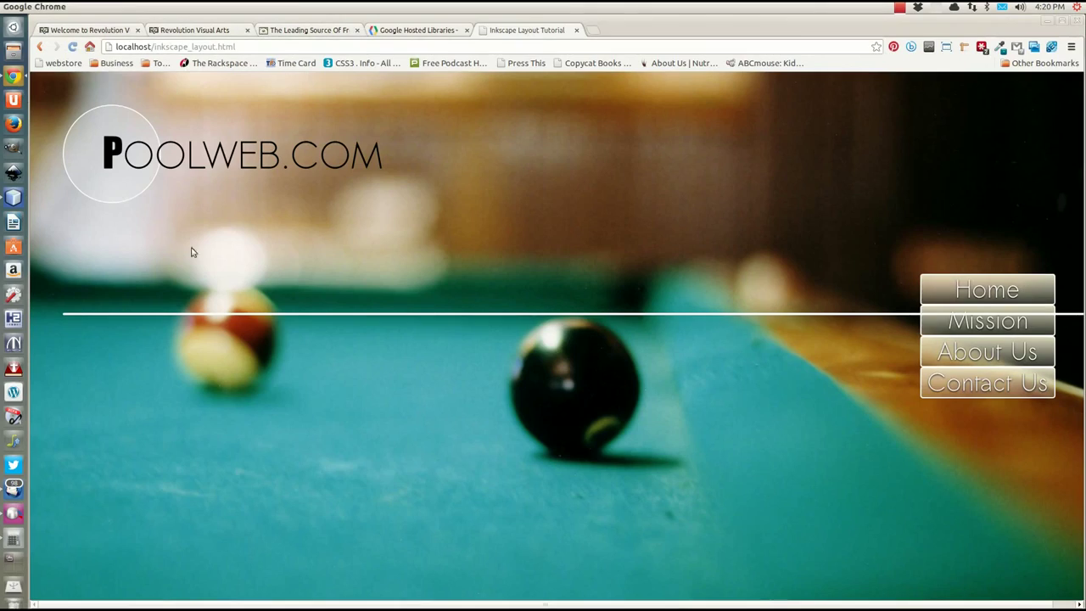
key("F5")
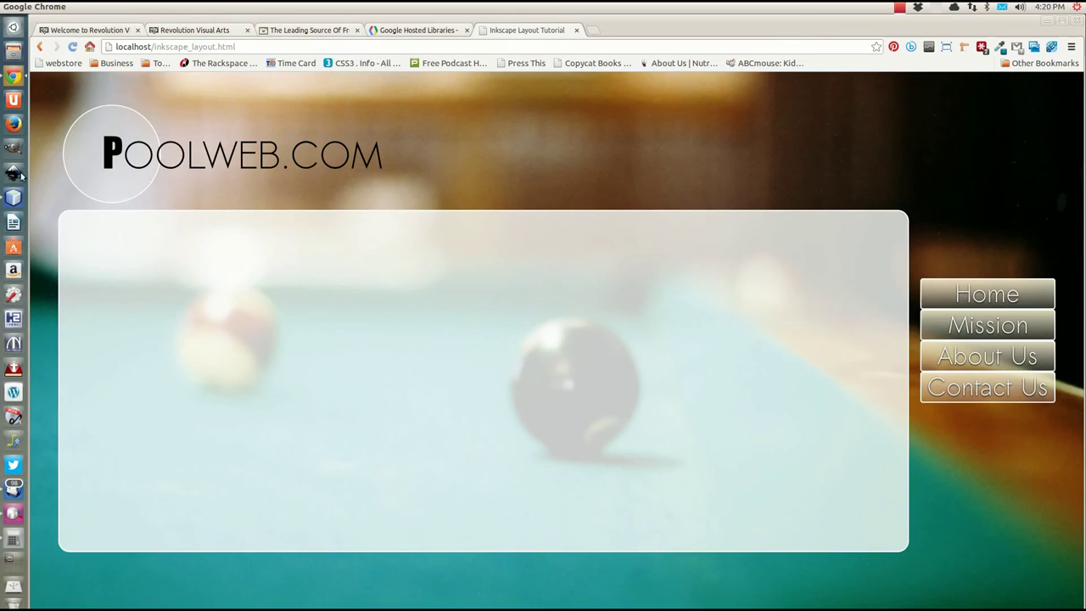
left_click(13, 197)
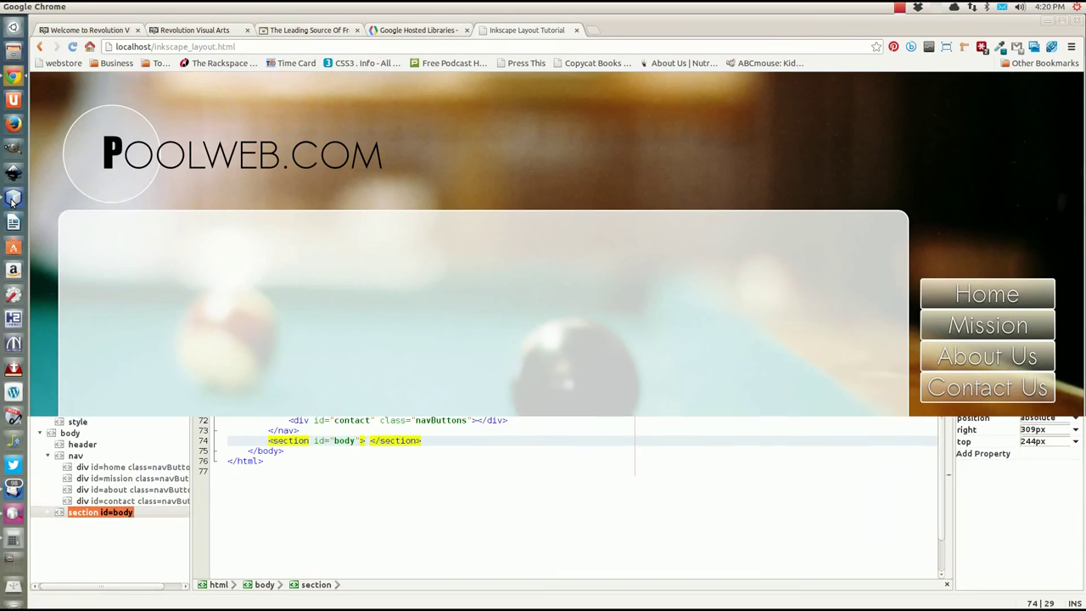
left_click(463, 319)
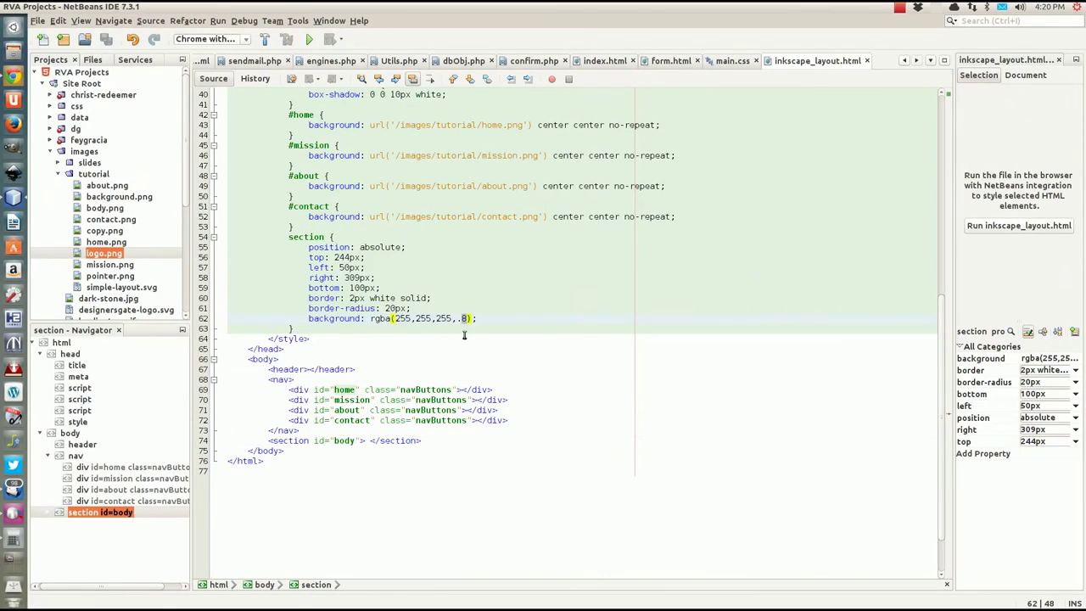
type("4")
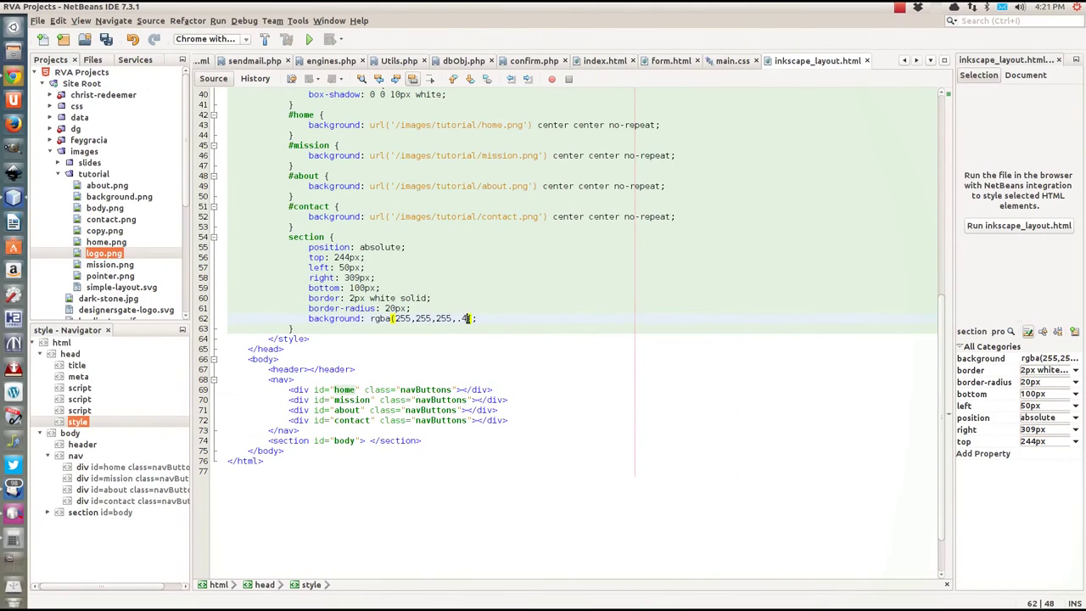
left_click(13, 76)
Reload the page with the .4 opacity panel, close the stray Inkscape window, and return to the section rule
key("ctrl+r")
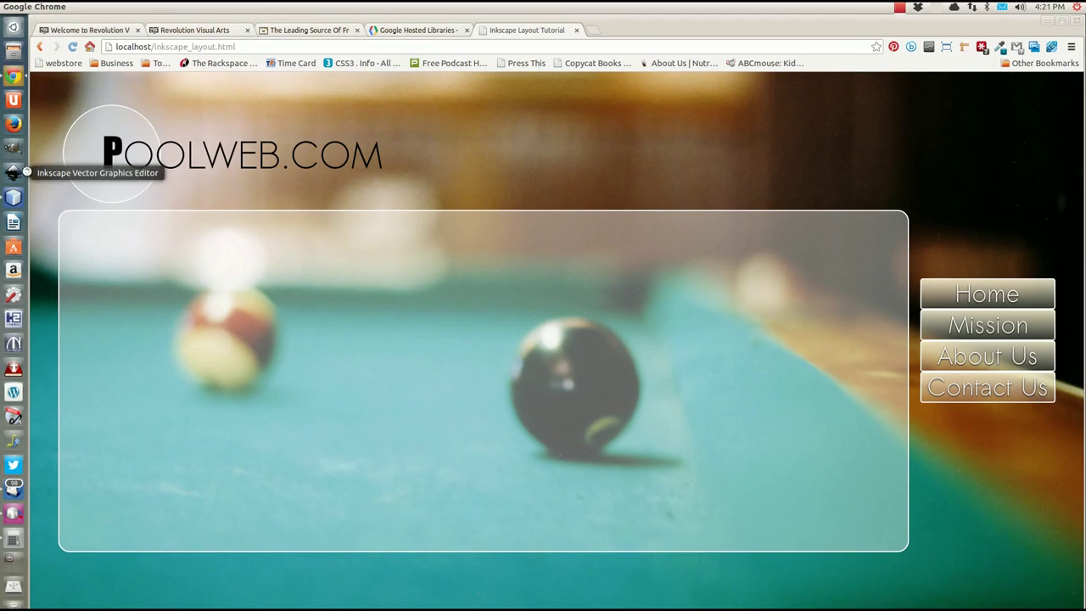
left_click(13, 173)
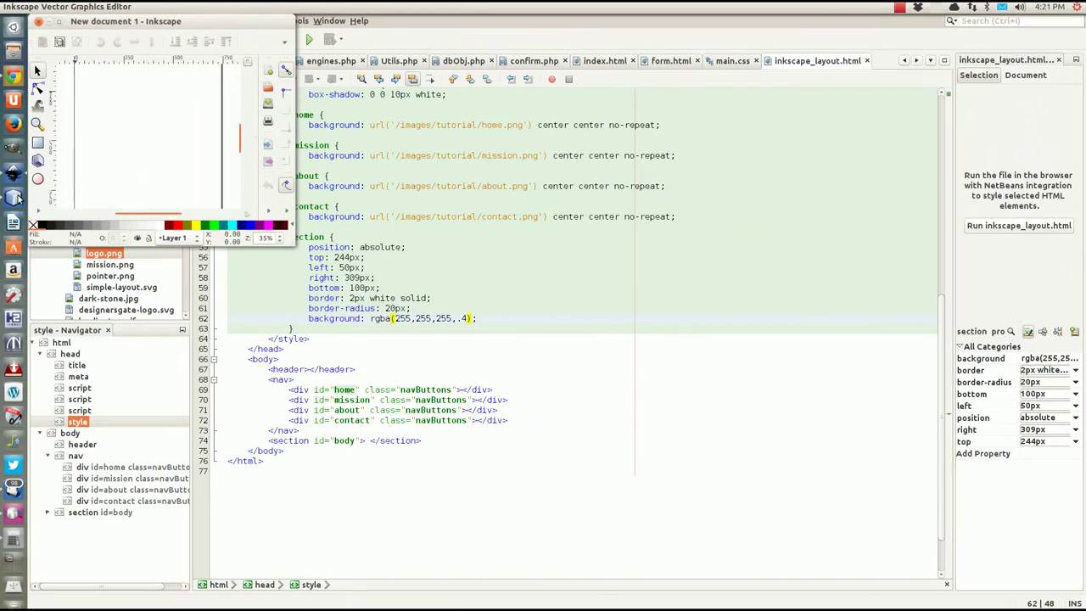
left_click(38, 24)
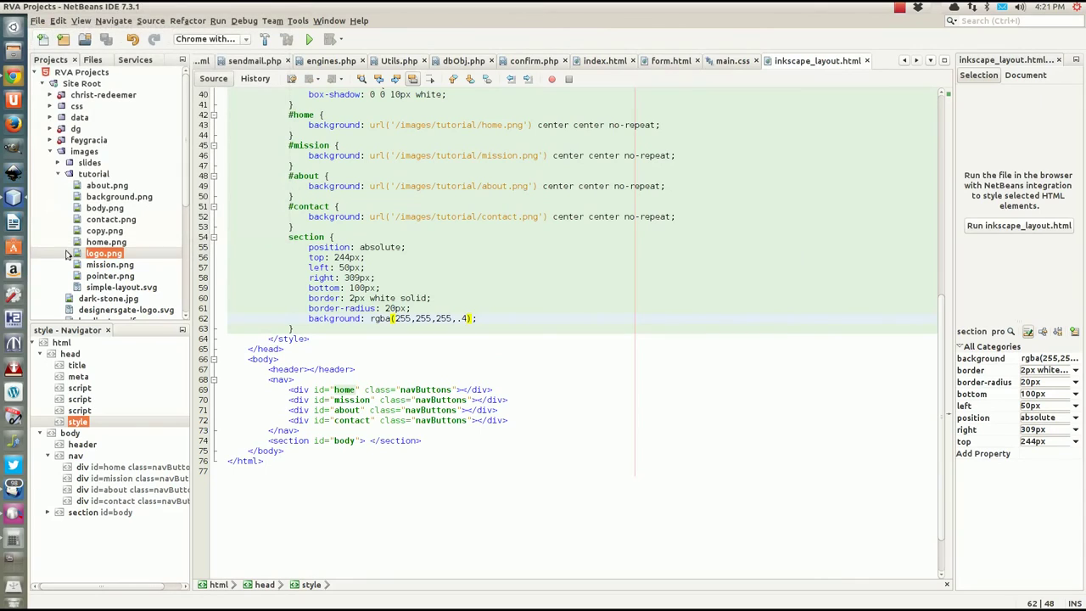
left_click(304, 329)
scroll(520, 294, "up", 3)
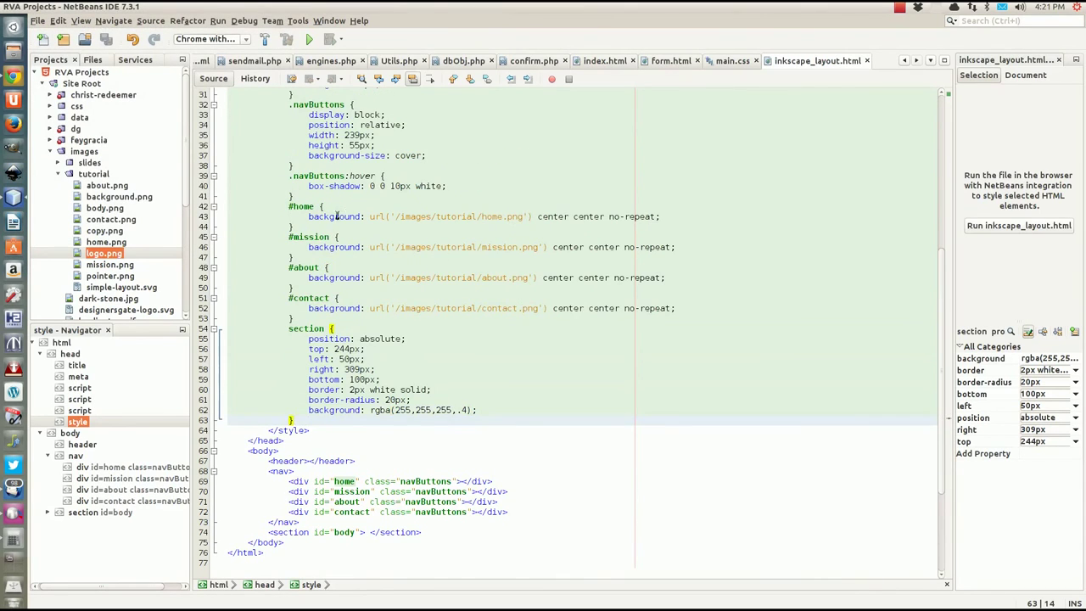
Add cursor: url('/images/tutorial/pointer.png'), pointer to .navButtons and save
scroll(333, 222, "up", 3)
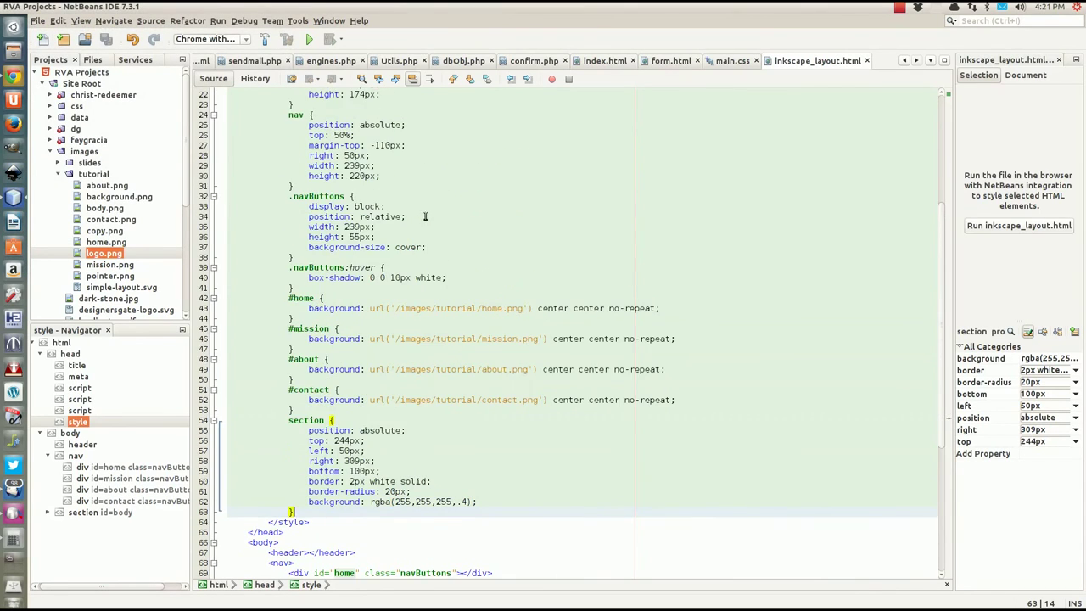
left_click(295, 256)
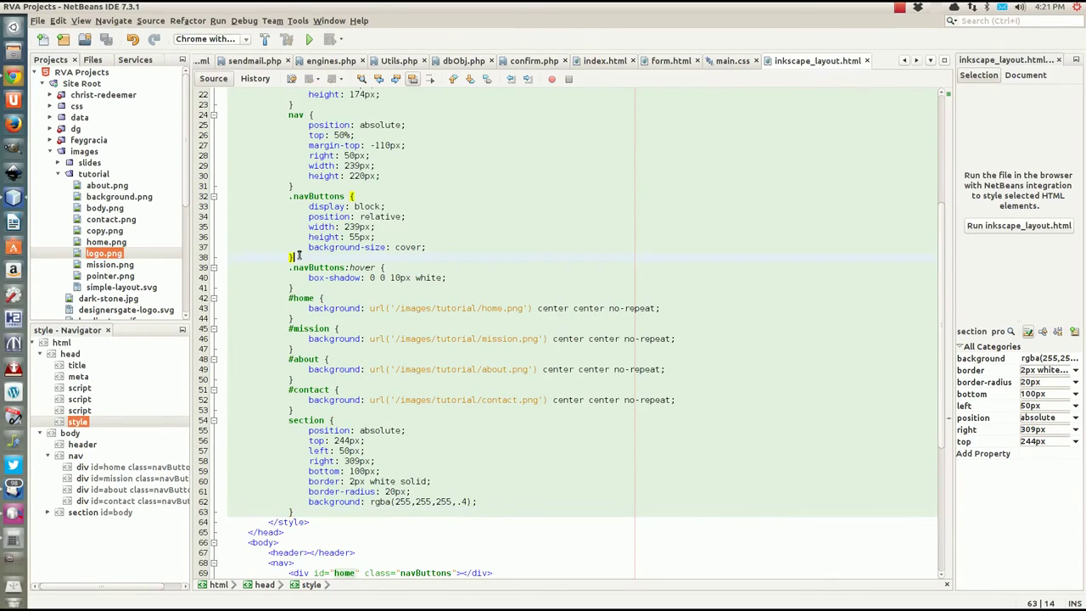
left_click(430, 250)
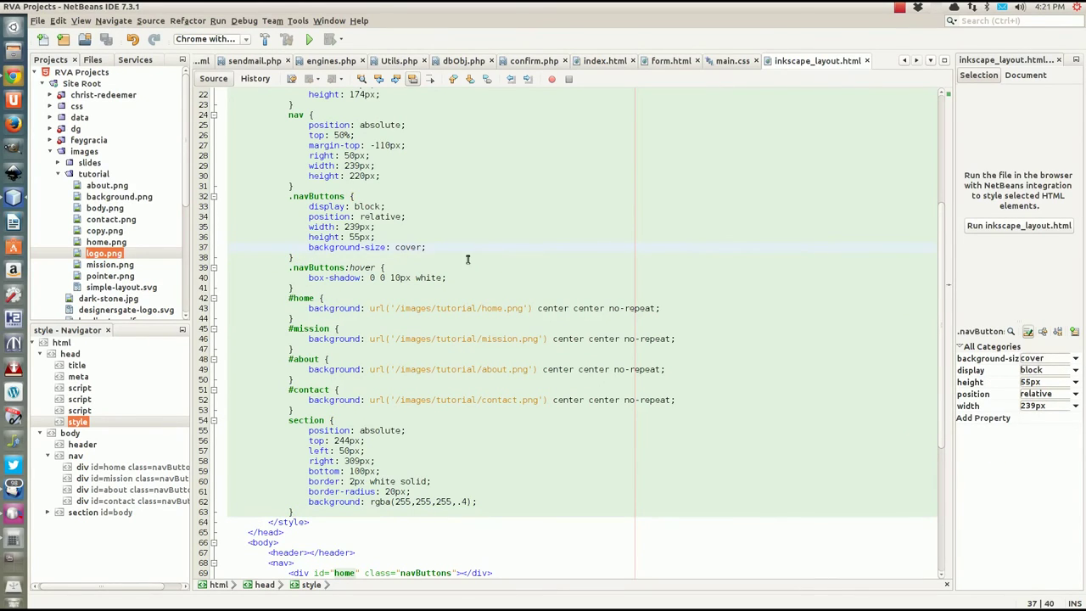
key("Return")
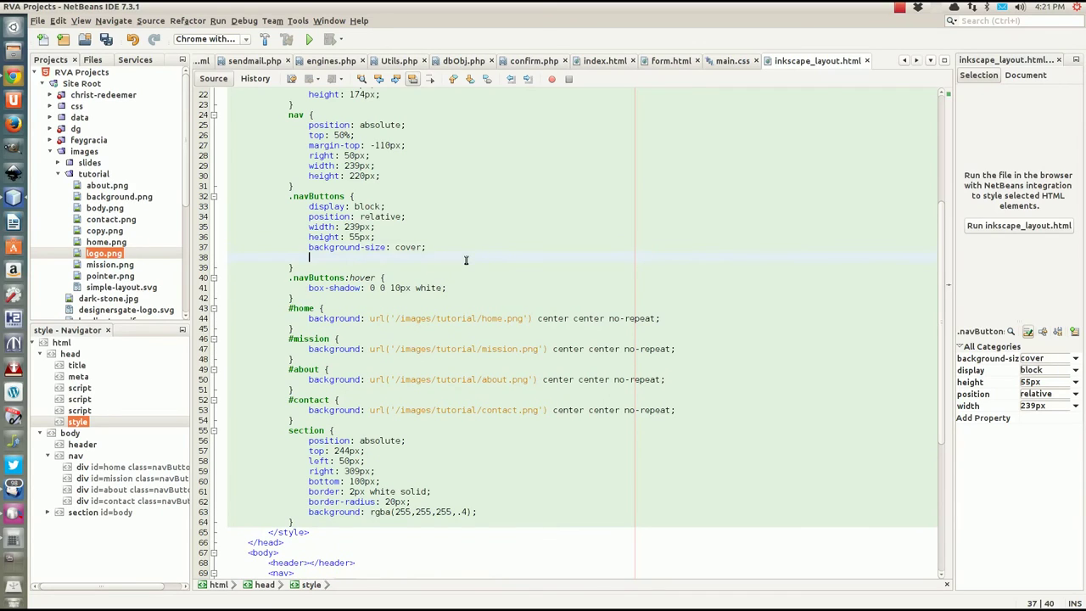
type("pointer")
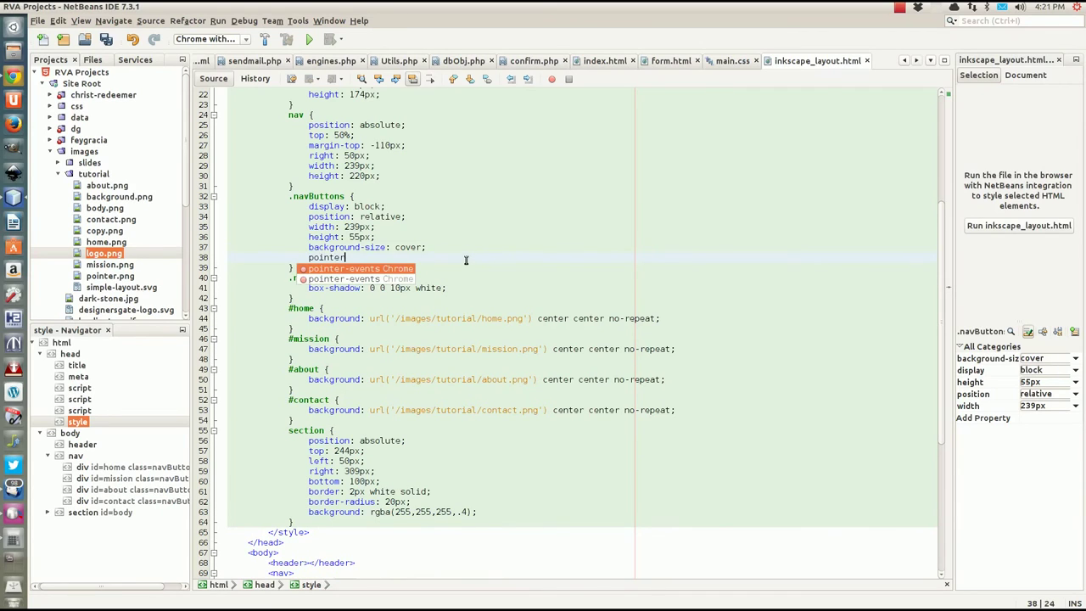
key("BackSpace")
key("BackSpace")
key("BackSpace")
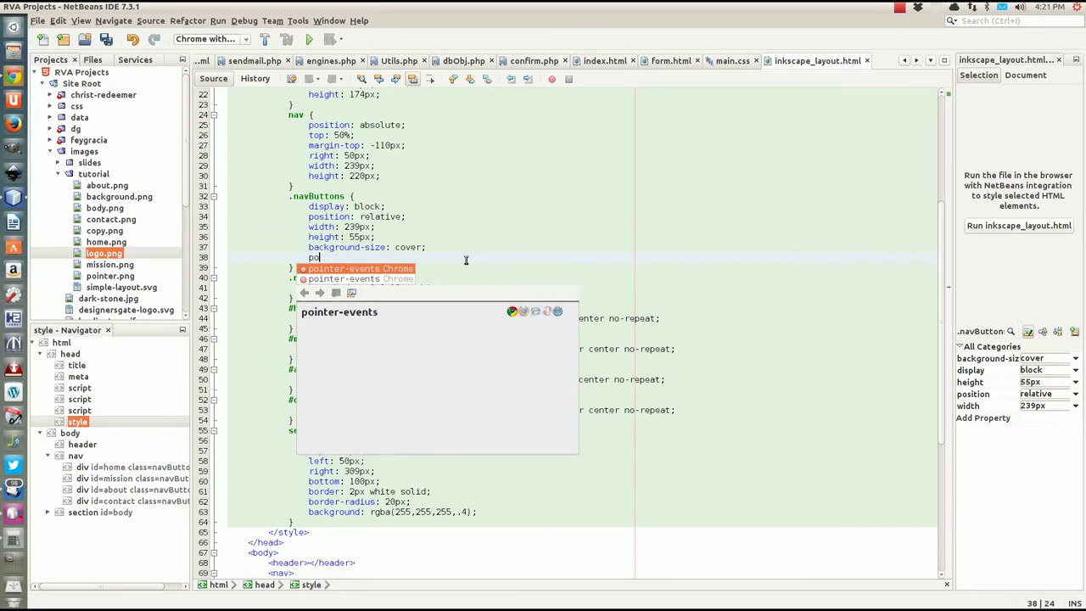
type("cursor")
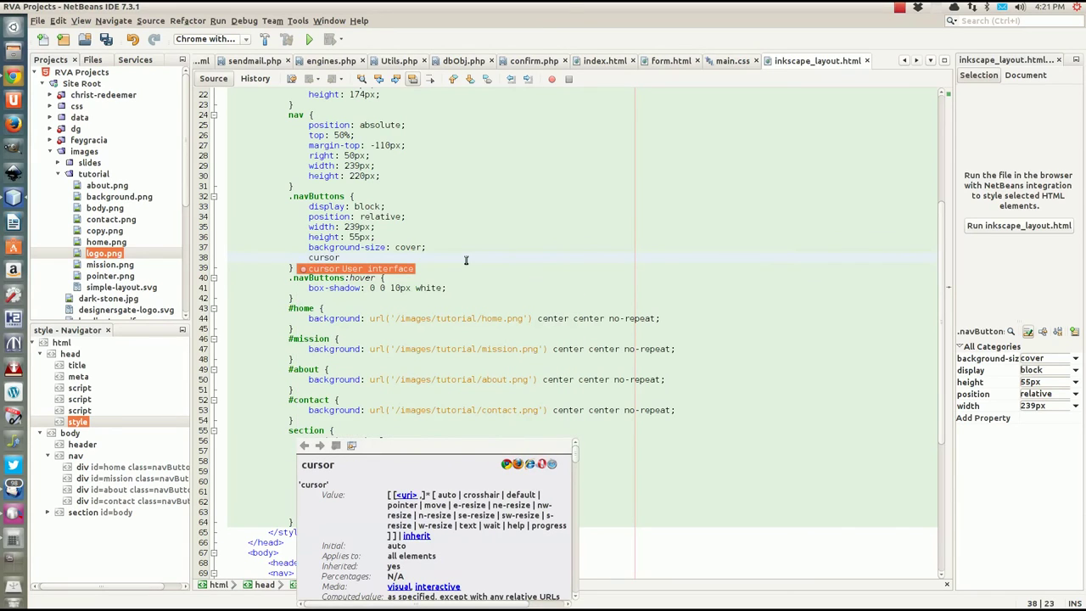
type(": url")
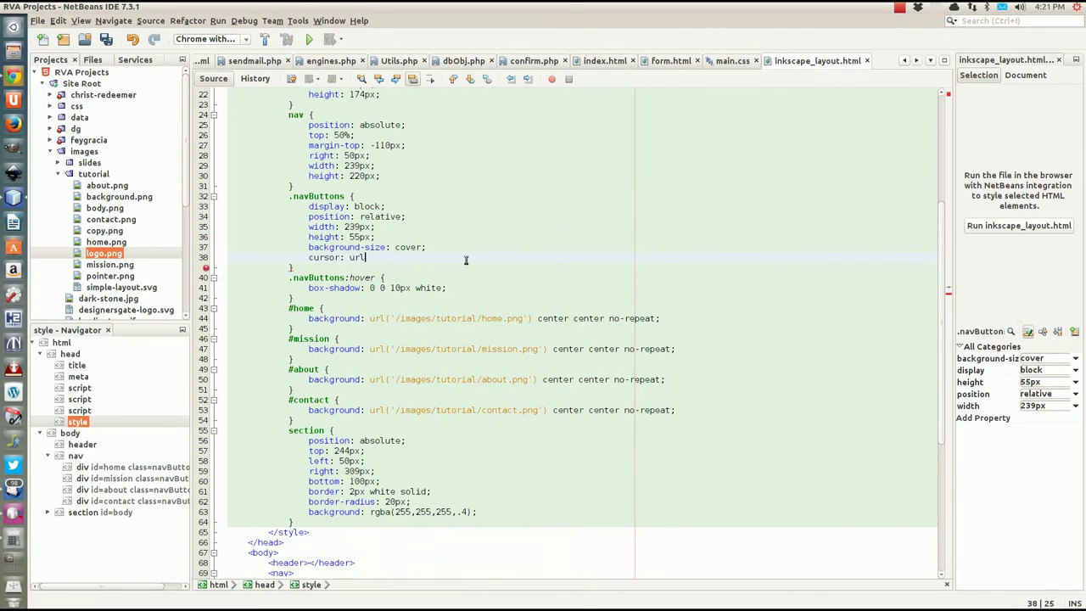
type("()")
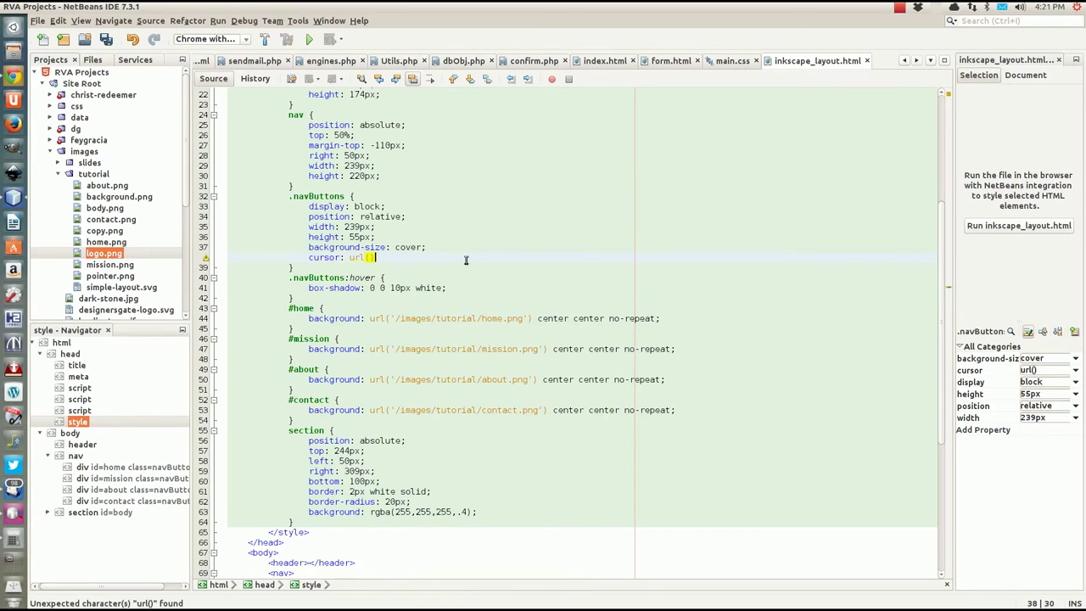
type(", pointer;")
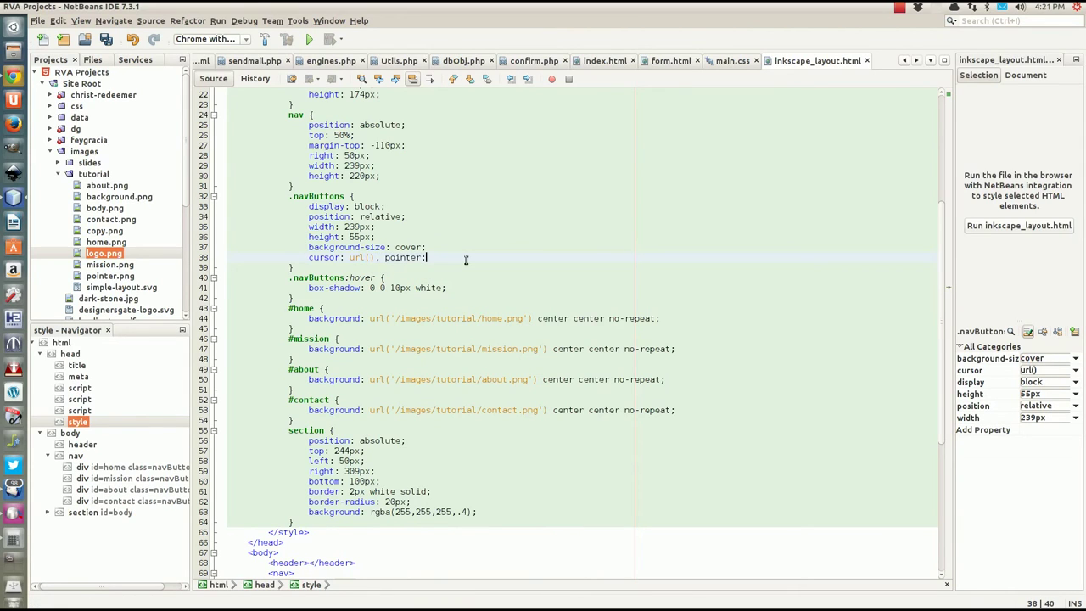
left_click(368, 257)
type("'/")
type("imag")
type("es/tu")
type("torial/")
type("pointer")
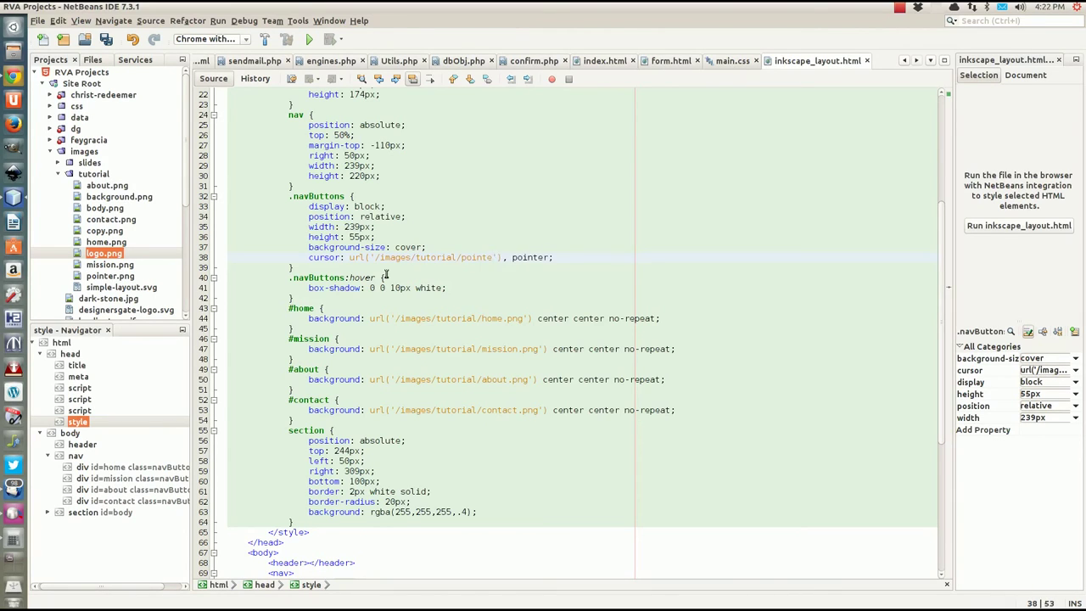
type(".png")
left_click(442, 249)
key("ctrl+s")
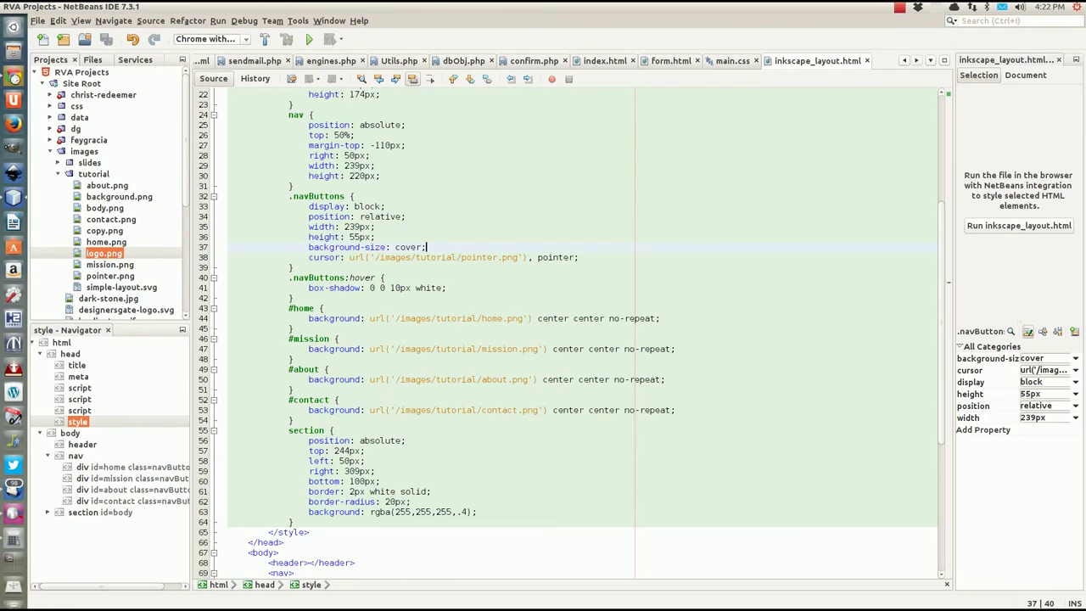
left_click(12, 76)
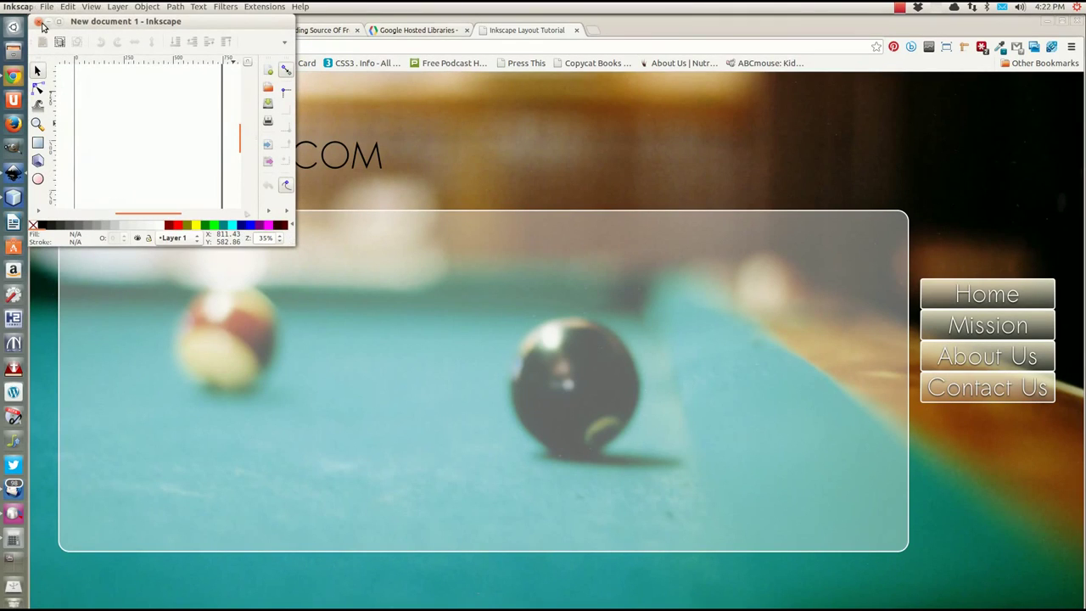
Close the blank Inkscape document, reload the PoolWeb page, and return to the stylesheet
left_click(39, 21)
key("F5")
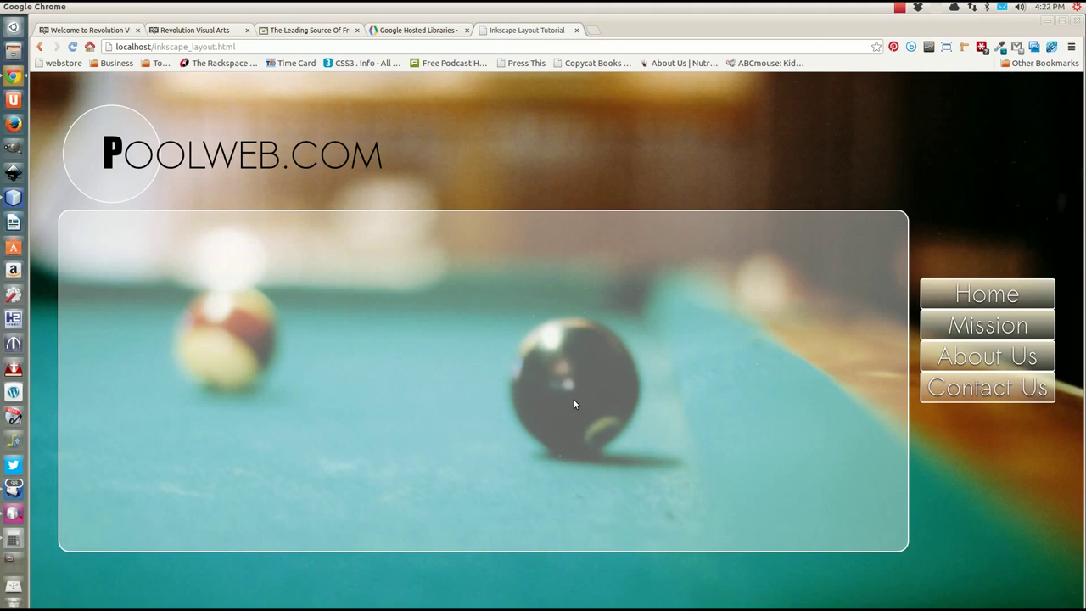
left_click(14, 198)
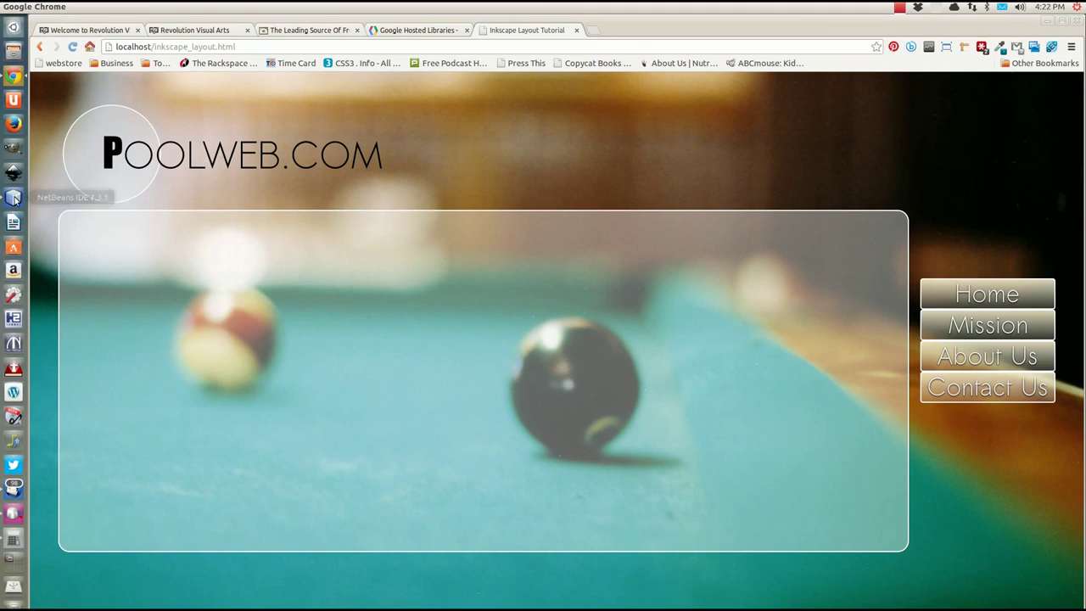
scroll(437, 281, "up", 2)
scroll(424, 284, "up", 2)
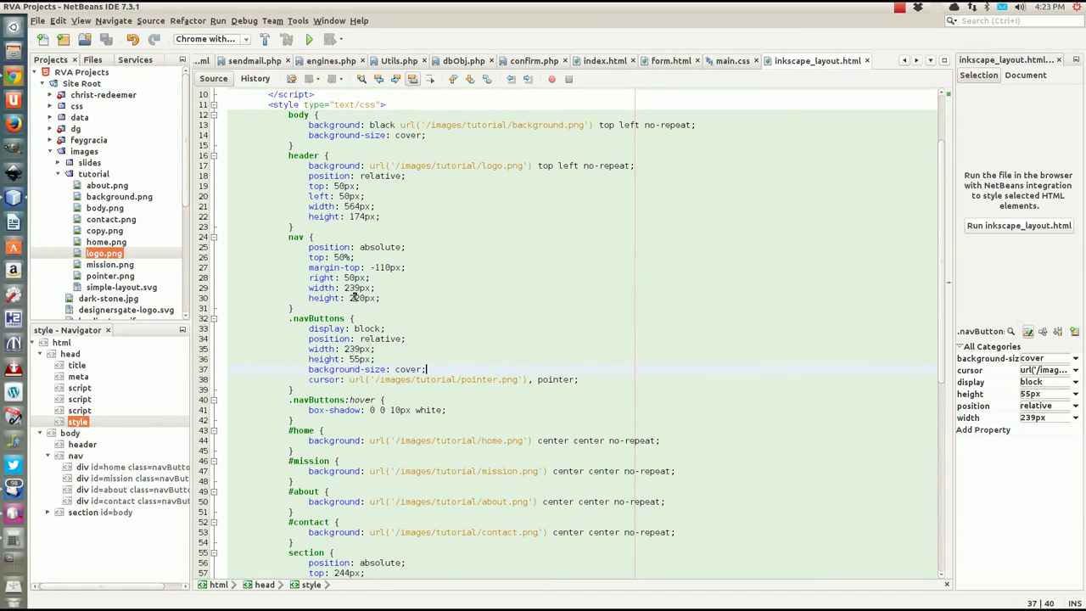
Change the nav height from 220px to 240px
left_click(359, 298)
key("BackSpace")
type("4")
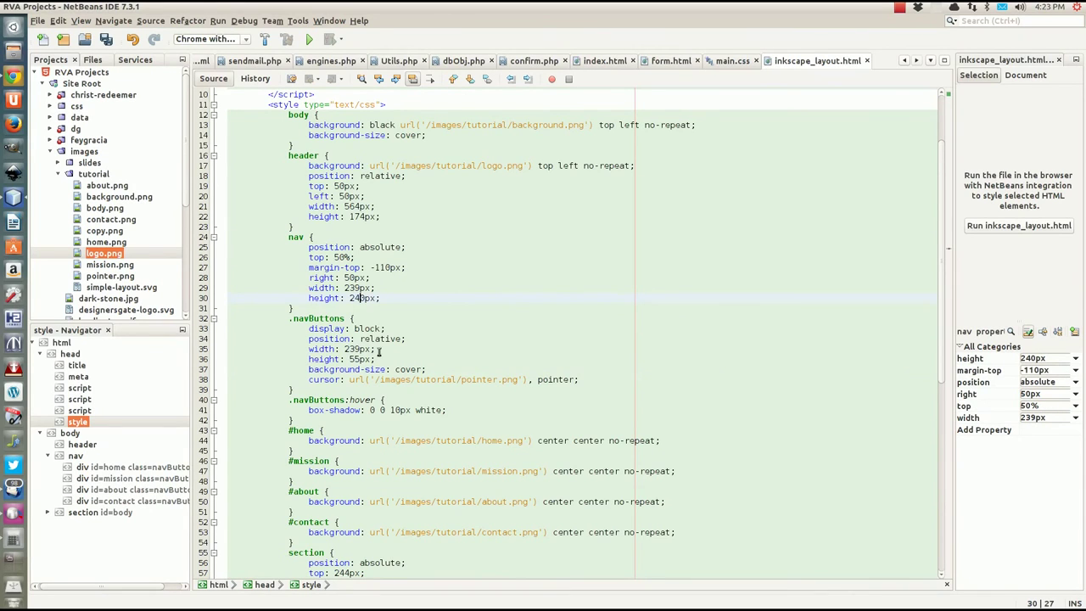
scroll(408, 335, "down", 2)
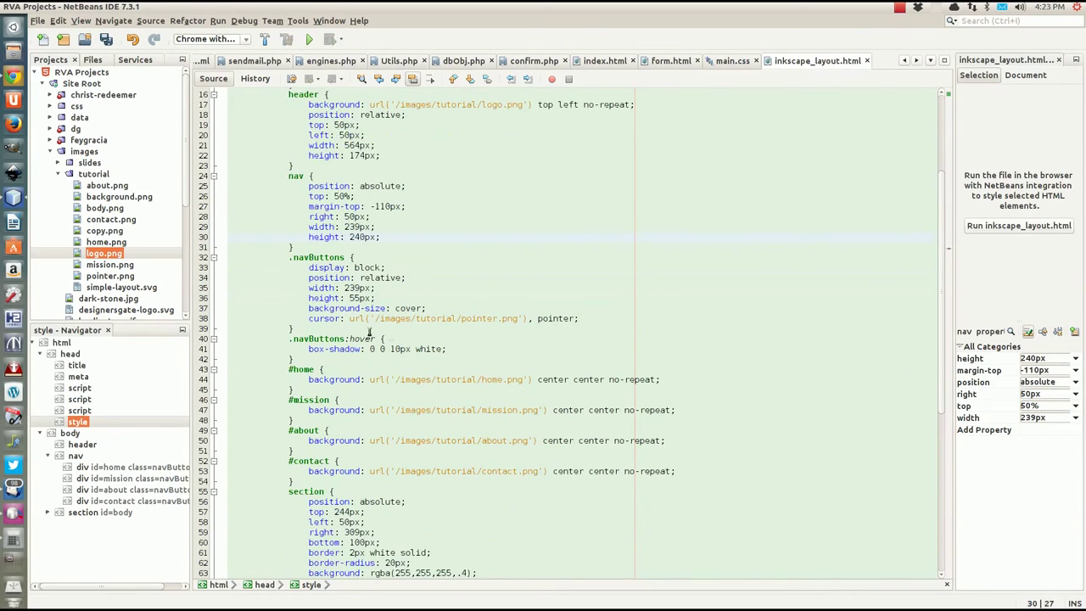
Add margin-bottom: 5px to the .navButtons rule after the cursor line
left_click(486, 329)
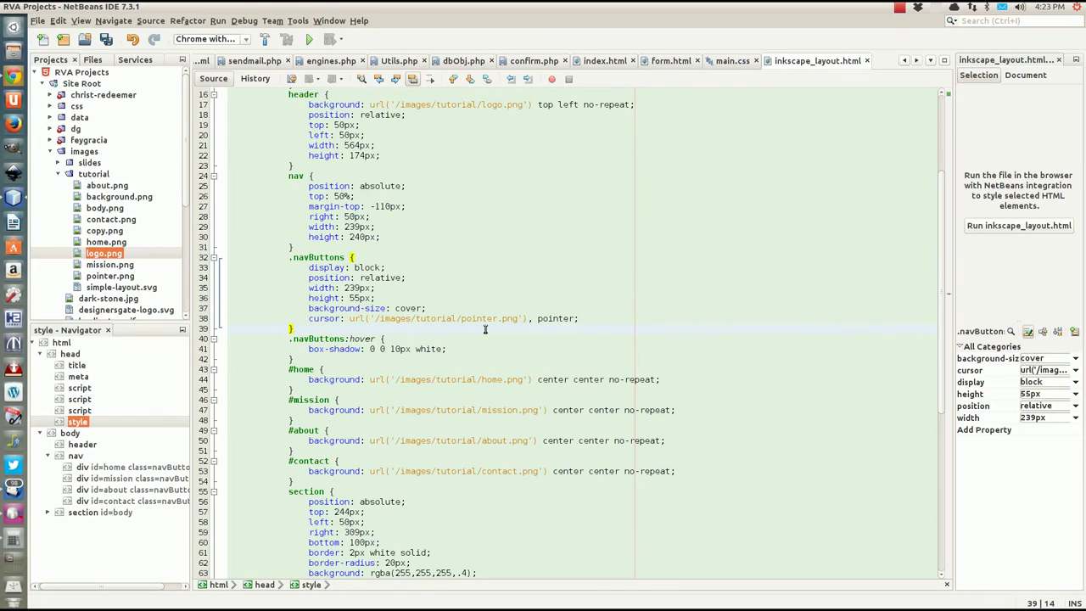
key("Return")
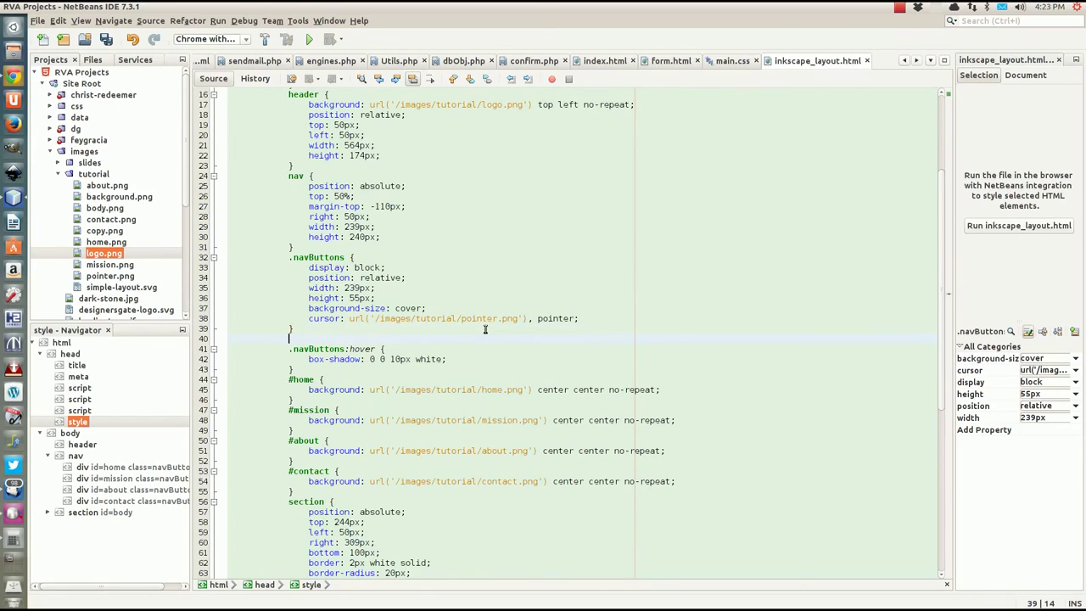
key("BackSpace")
key("BackSpace")
key("BackSpace")
key("BackSpace")
key("BackSpace")
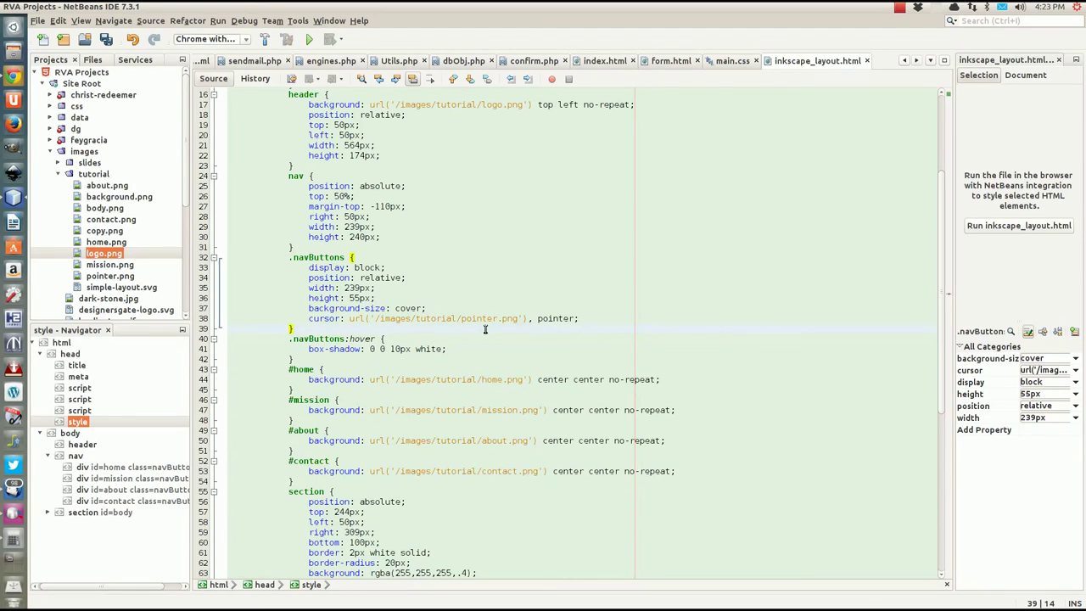
left_click(584, 317)
key("Return")
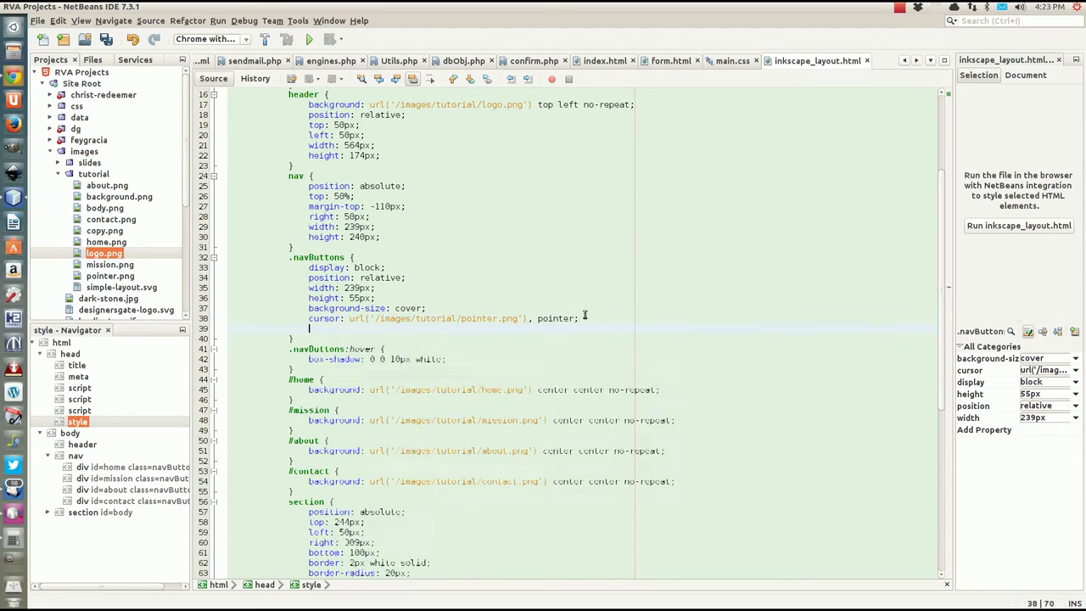
type("margin")
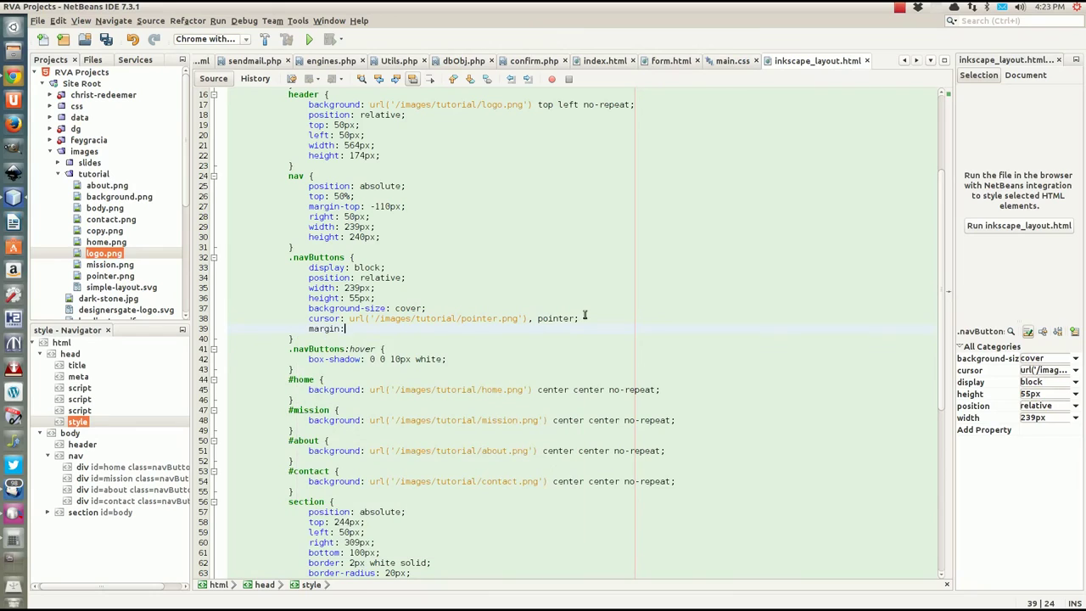
type("-bottom")
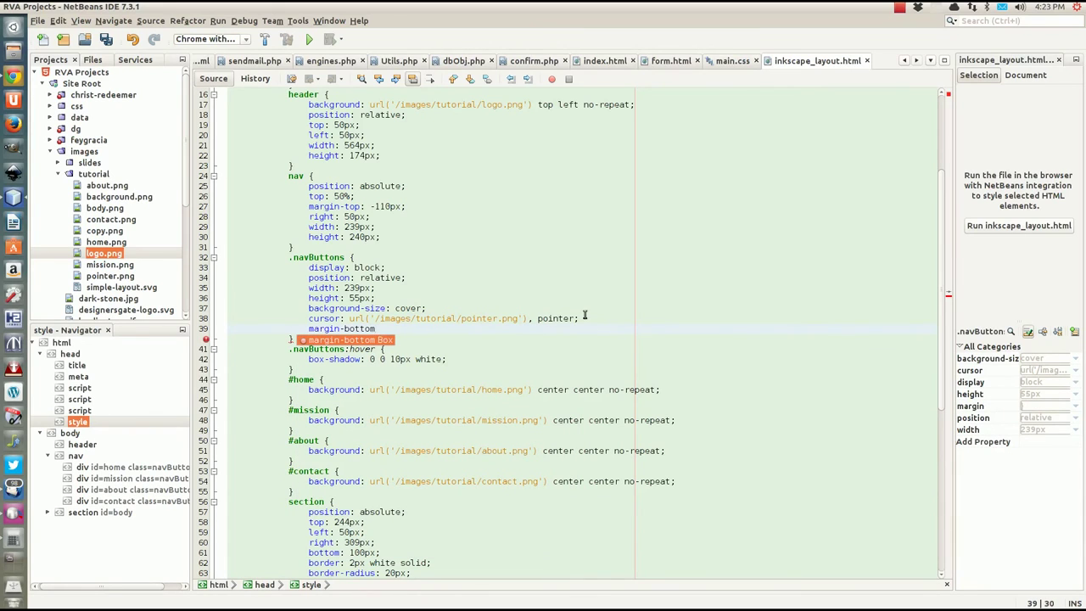
key("Return")
key("Escape")
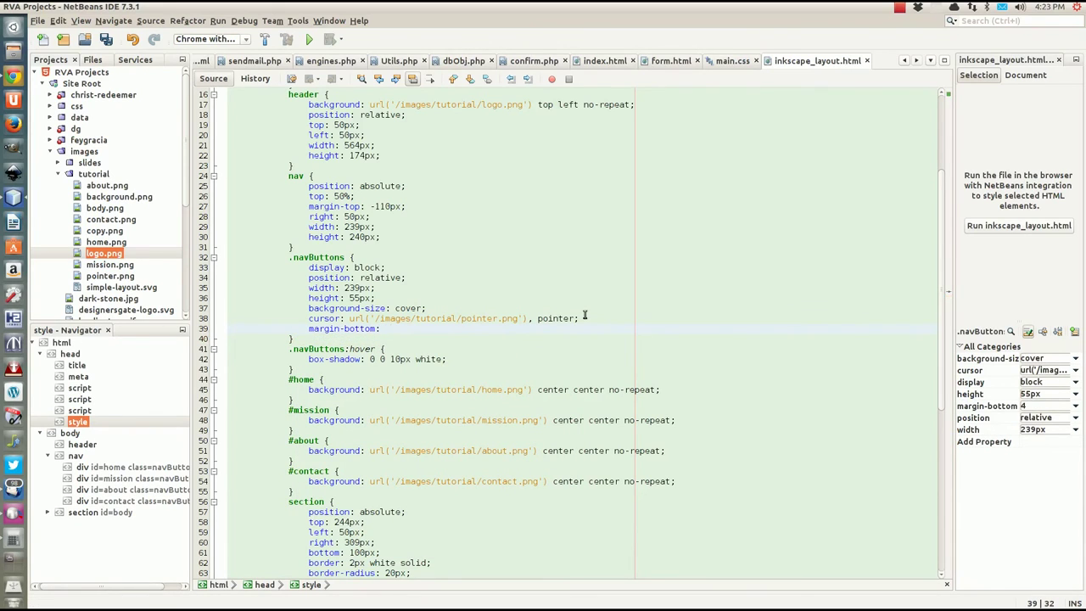
type("5px;")
Add a .navButtons:last-child rule with margin-bottom: 0
left_click(311, 339)
key("Return")
type(".nav")
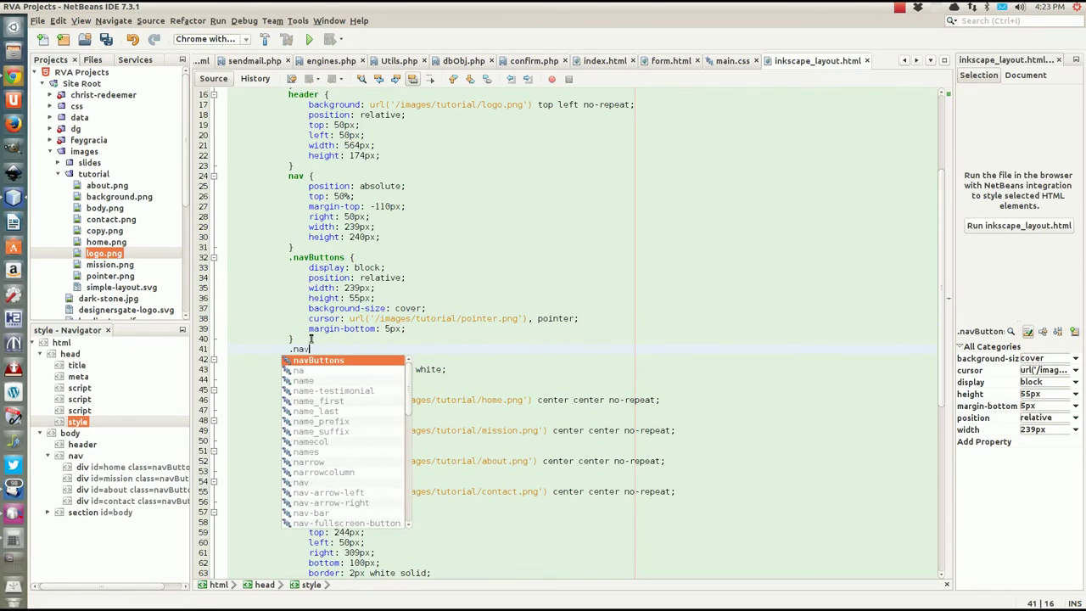
key("Return")
type(":")
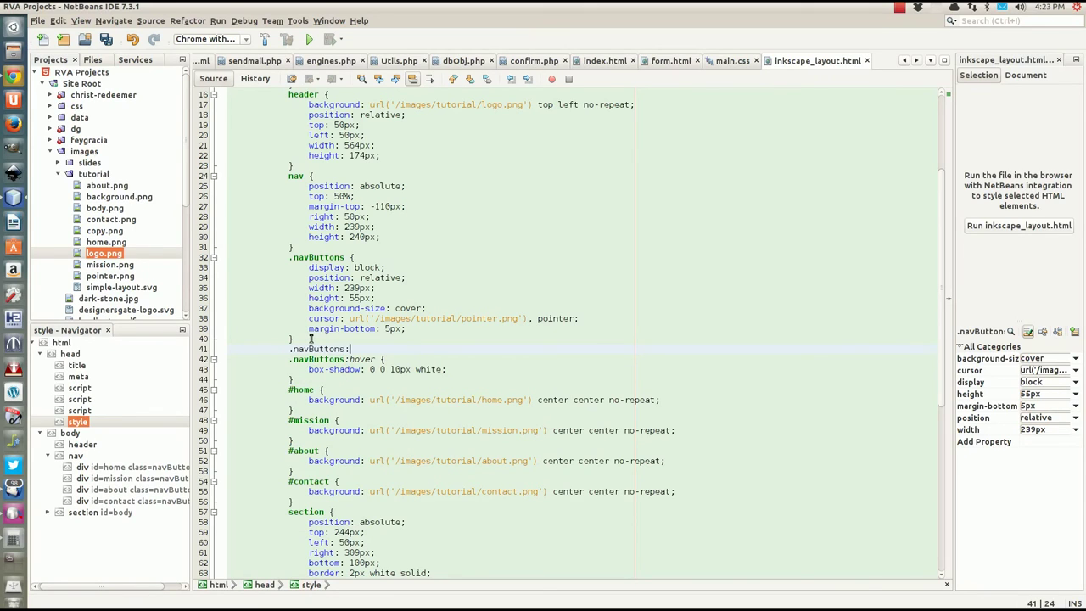
type("last")
key("Return")
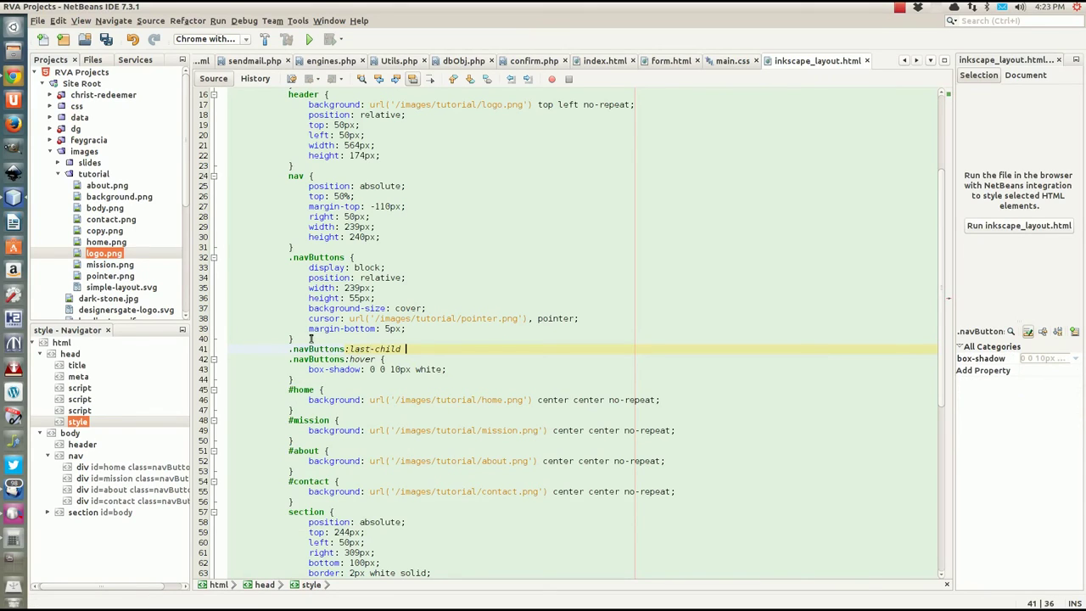
type("{")
key("Return")
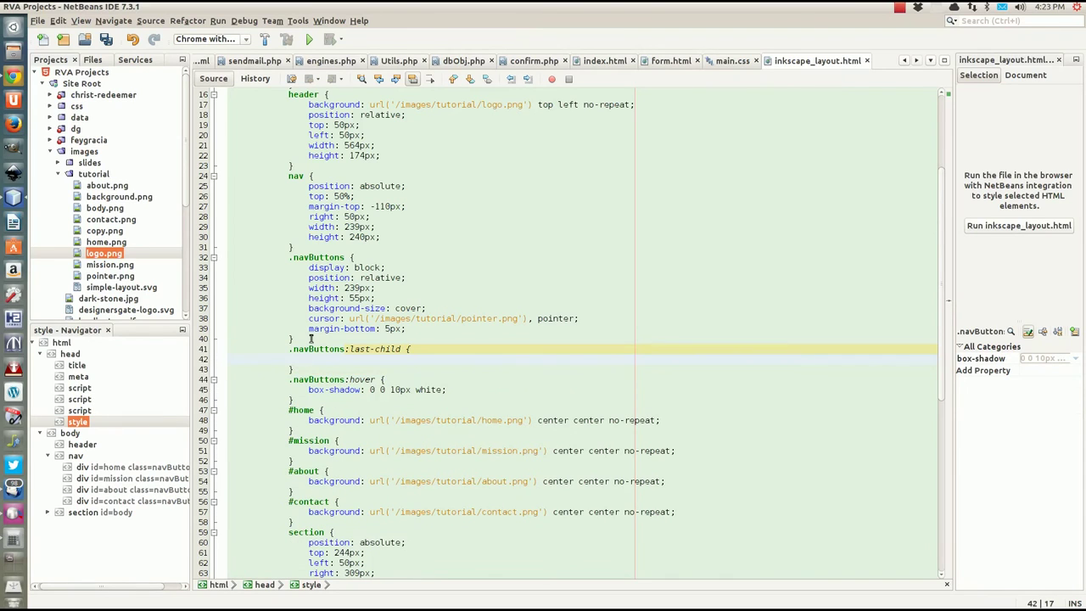
type("margin")
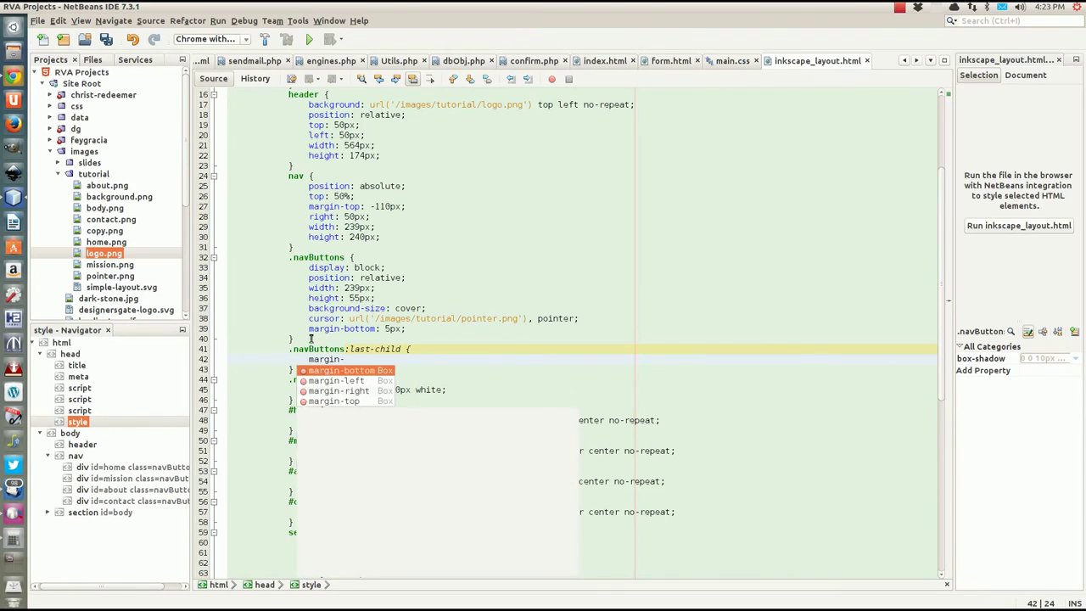
type("-bot")
key("Return")
type("0")
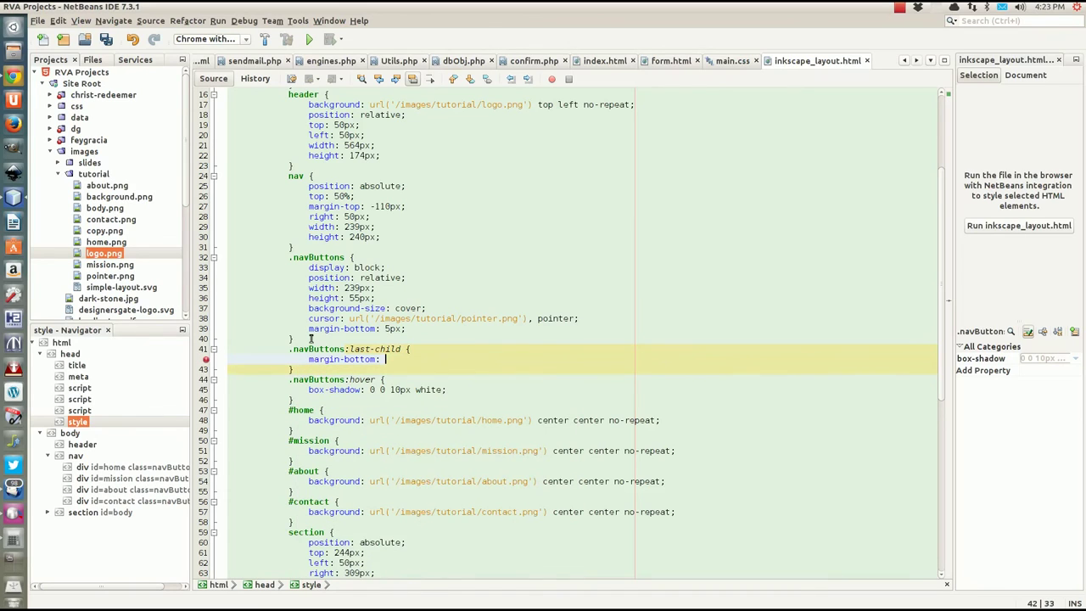
type(";")
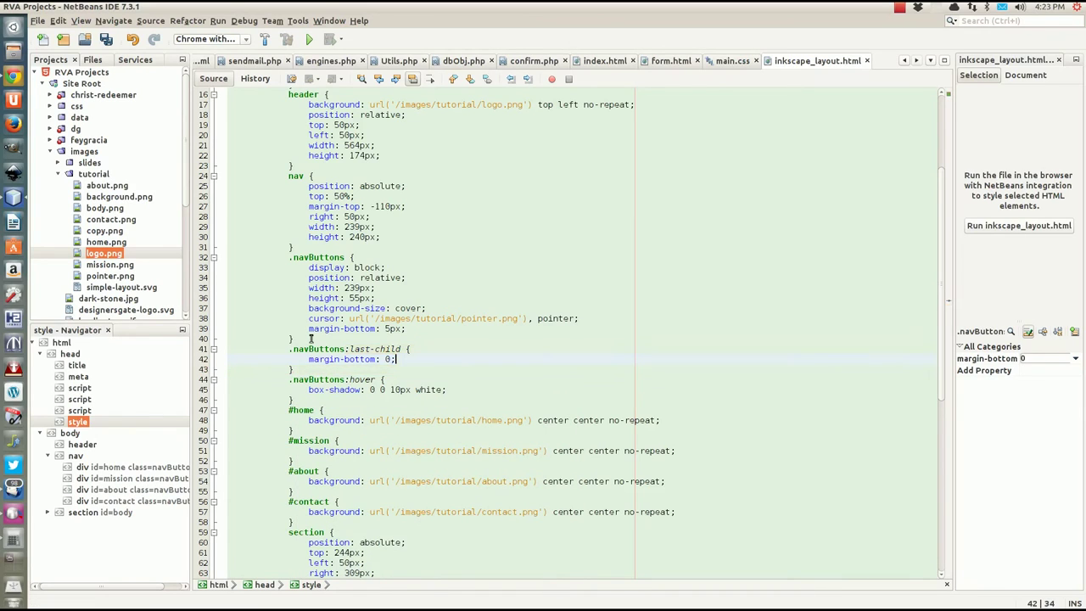
Save inkscape_layout.html and reload the PoolWeb page in Chrome to check the spacing
key("ctrl+s")
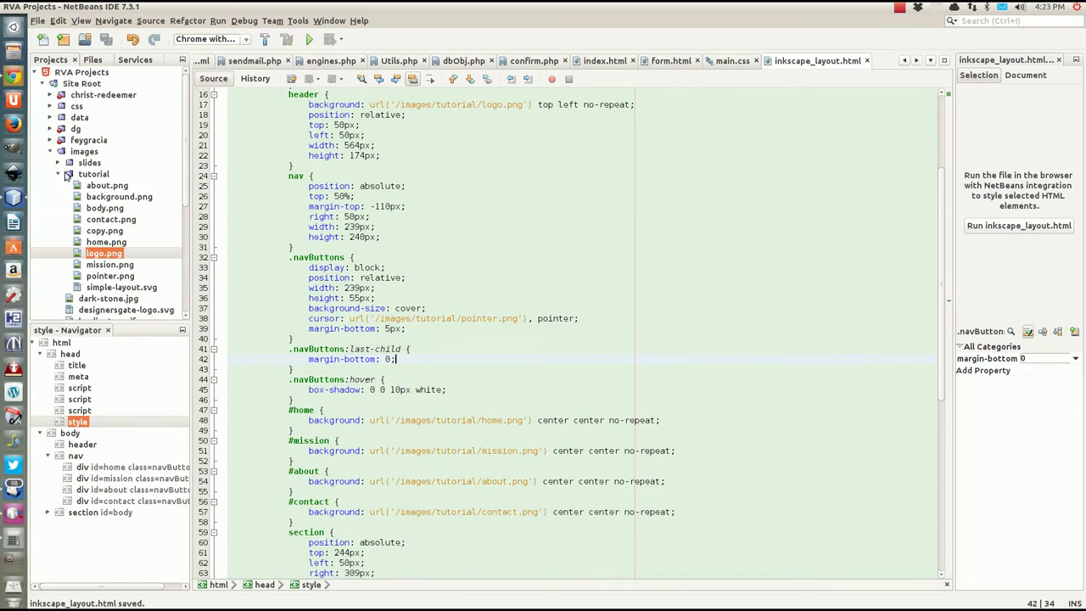
left_click(12, 76)
key("F5")
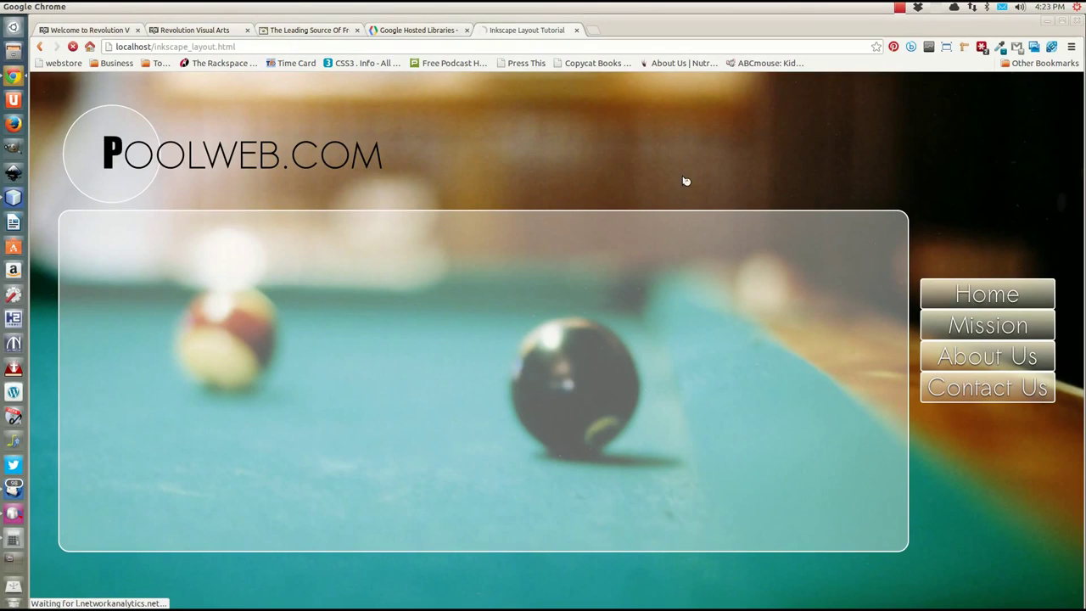